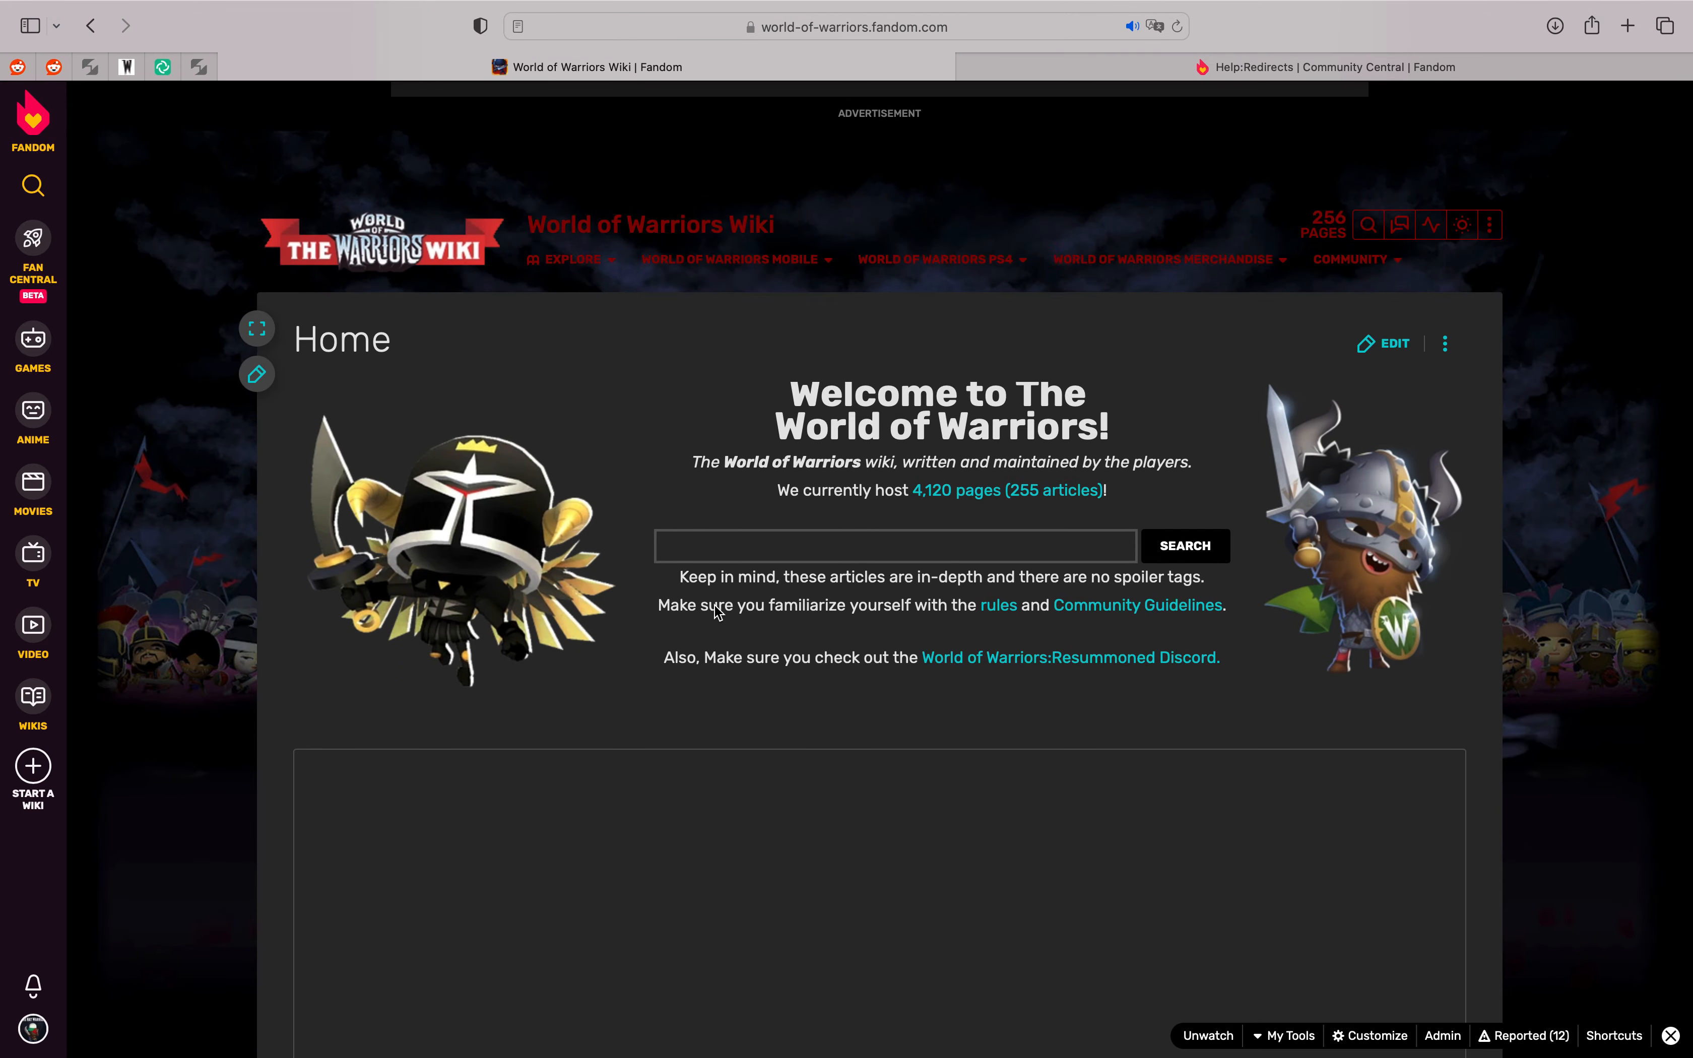
Step: Look through the wiki's Home page, from the welcome text and map to the content and community sections
mouse_move(1021, 329)
scroll(1451, 405, "down", 4)
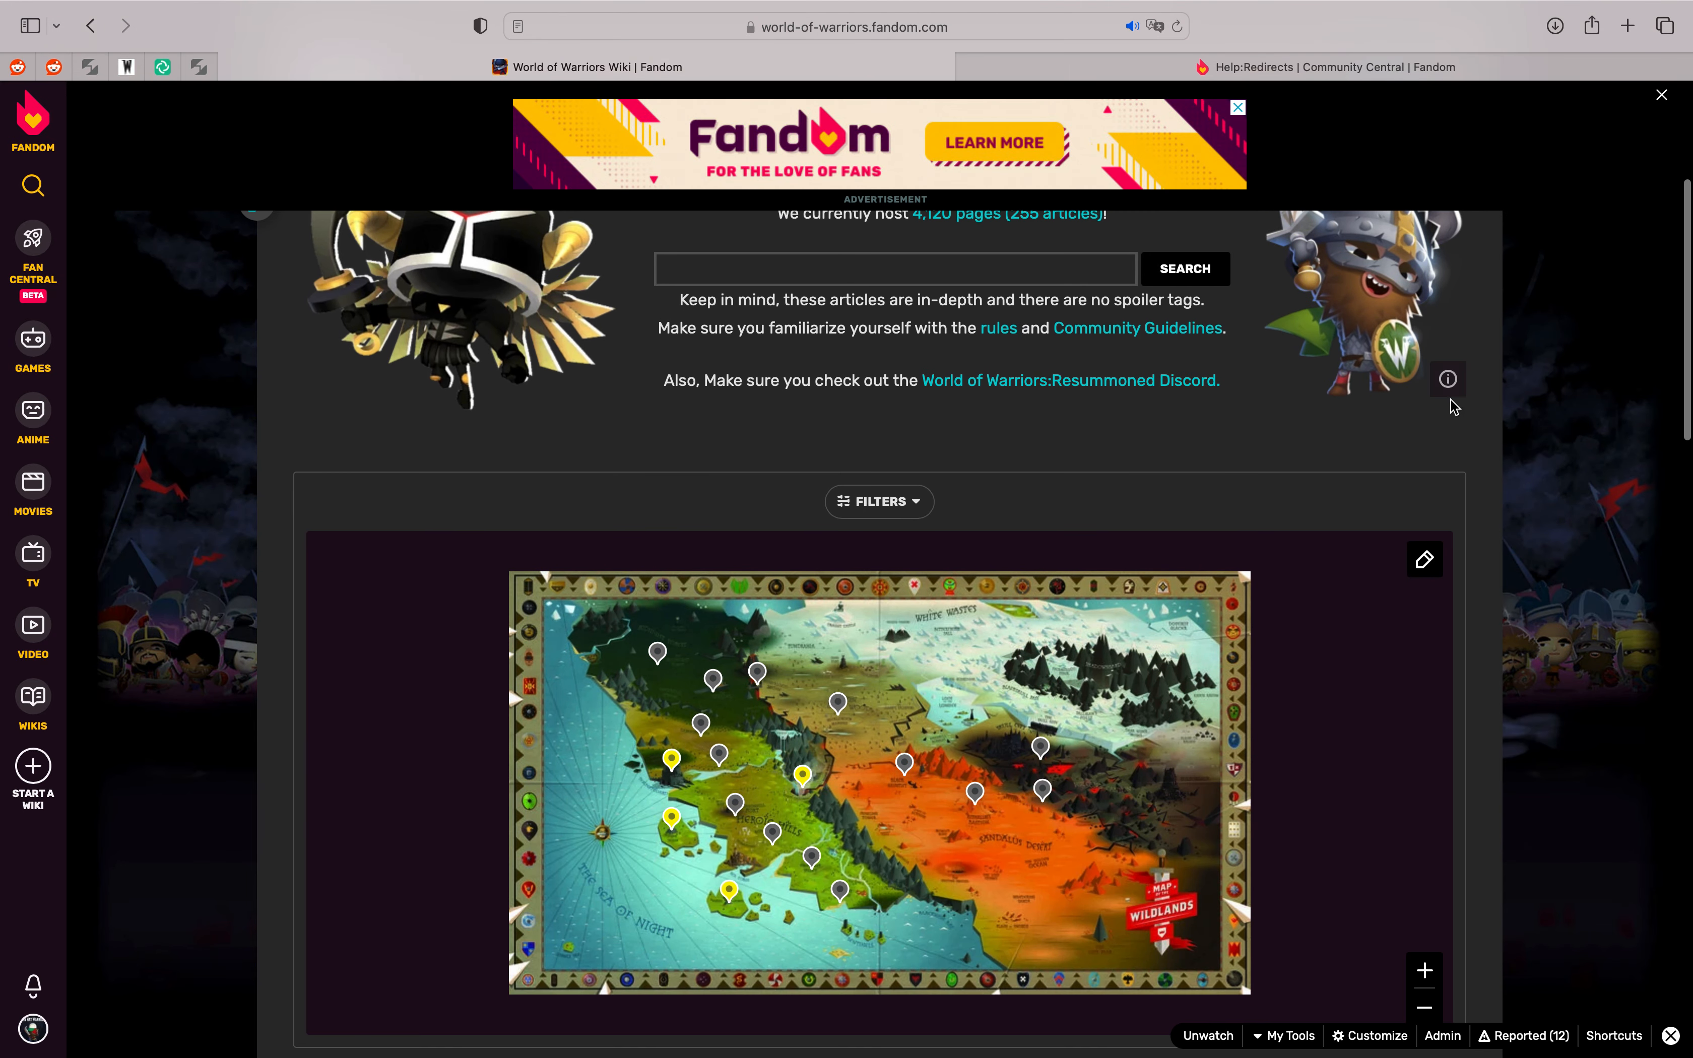
scroll(1024, 344, "up", 4)
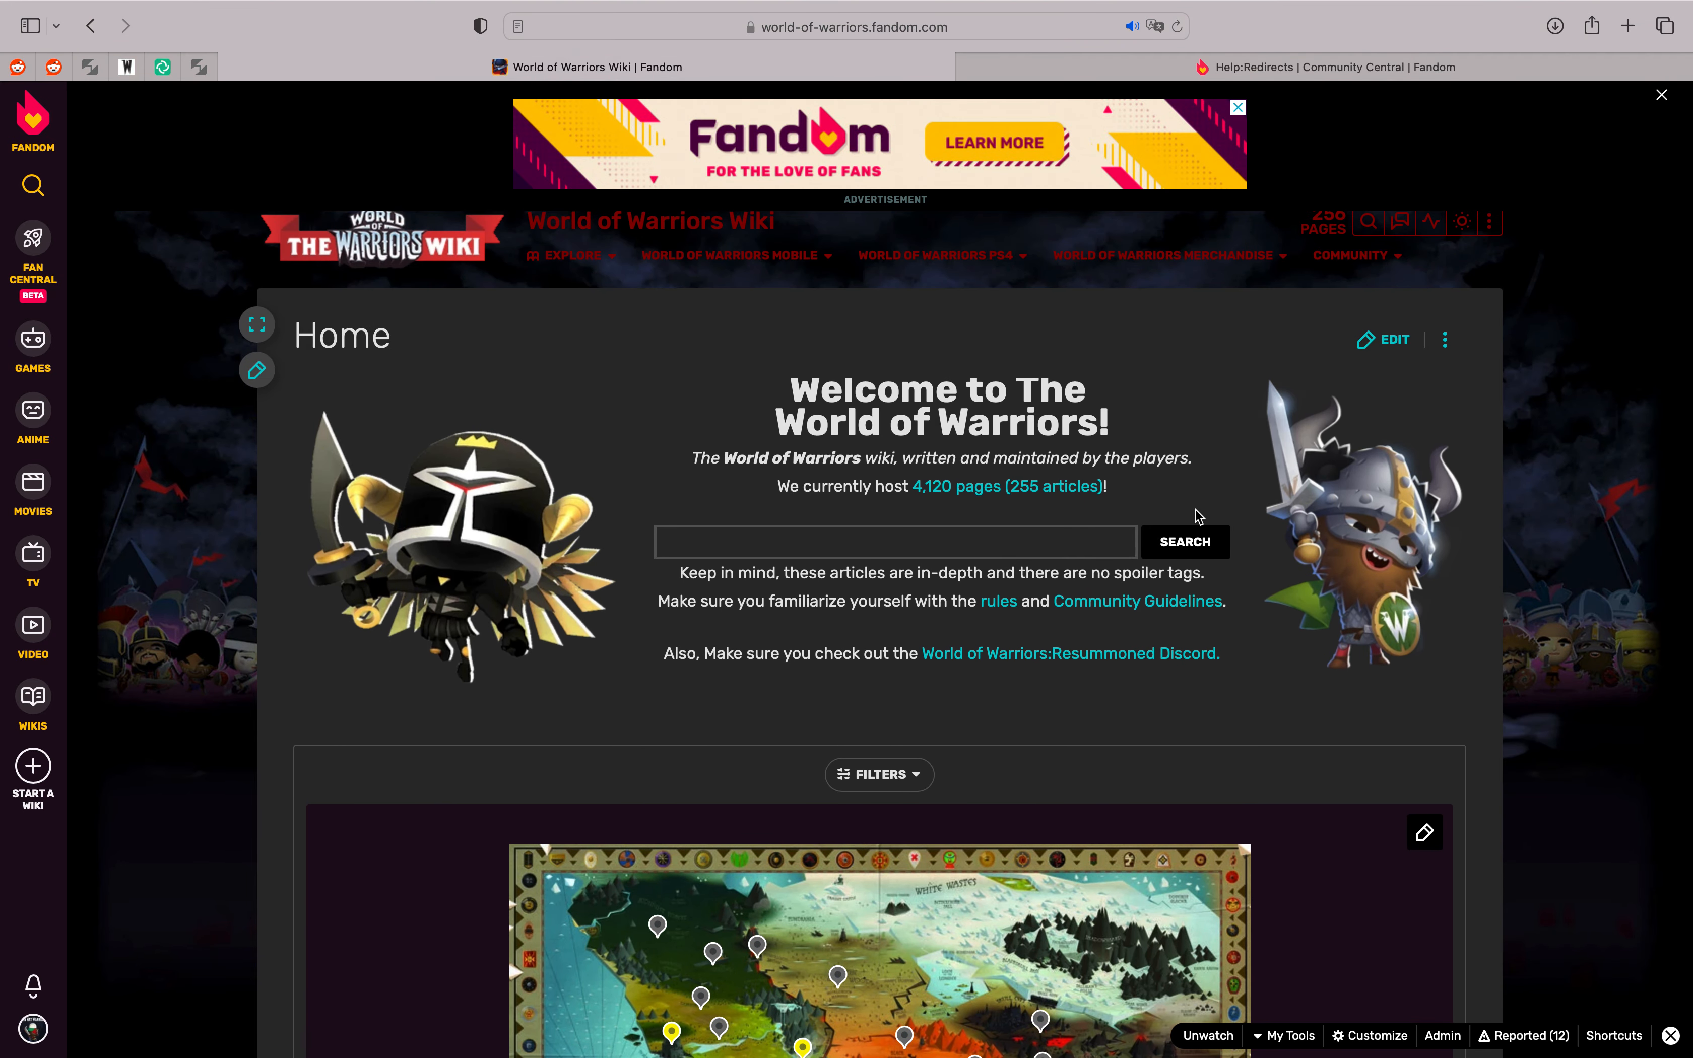
scroll(1037, 448, "down", 2)
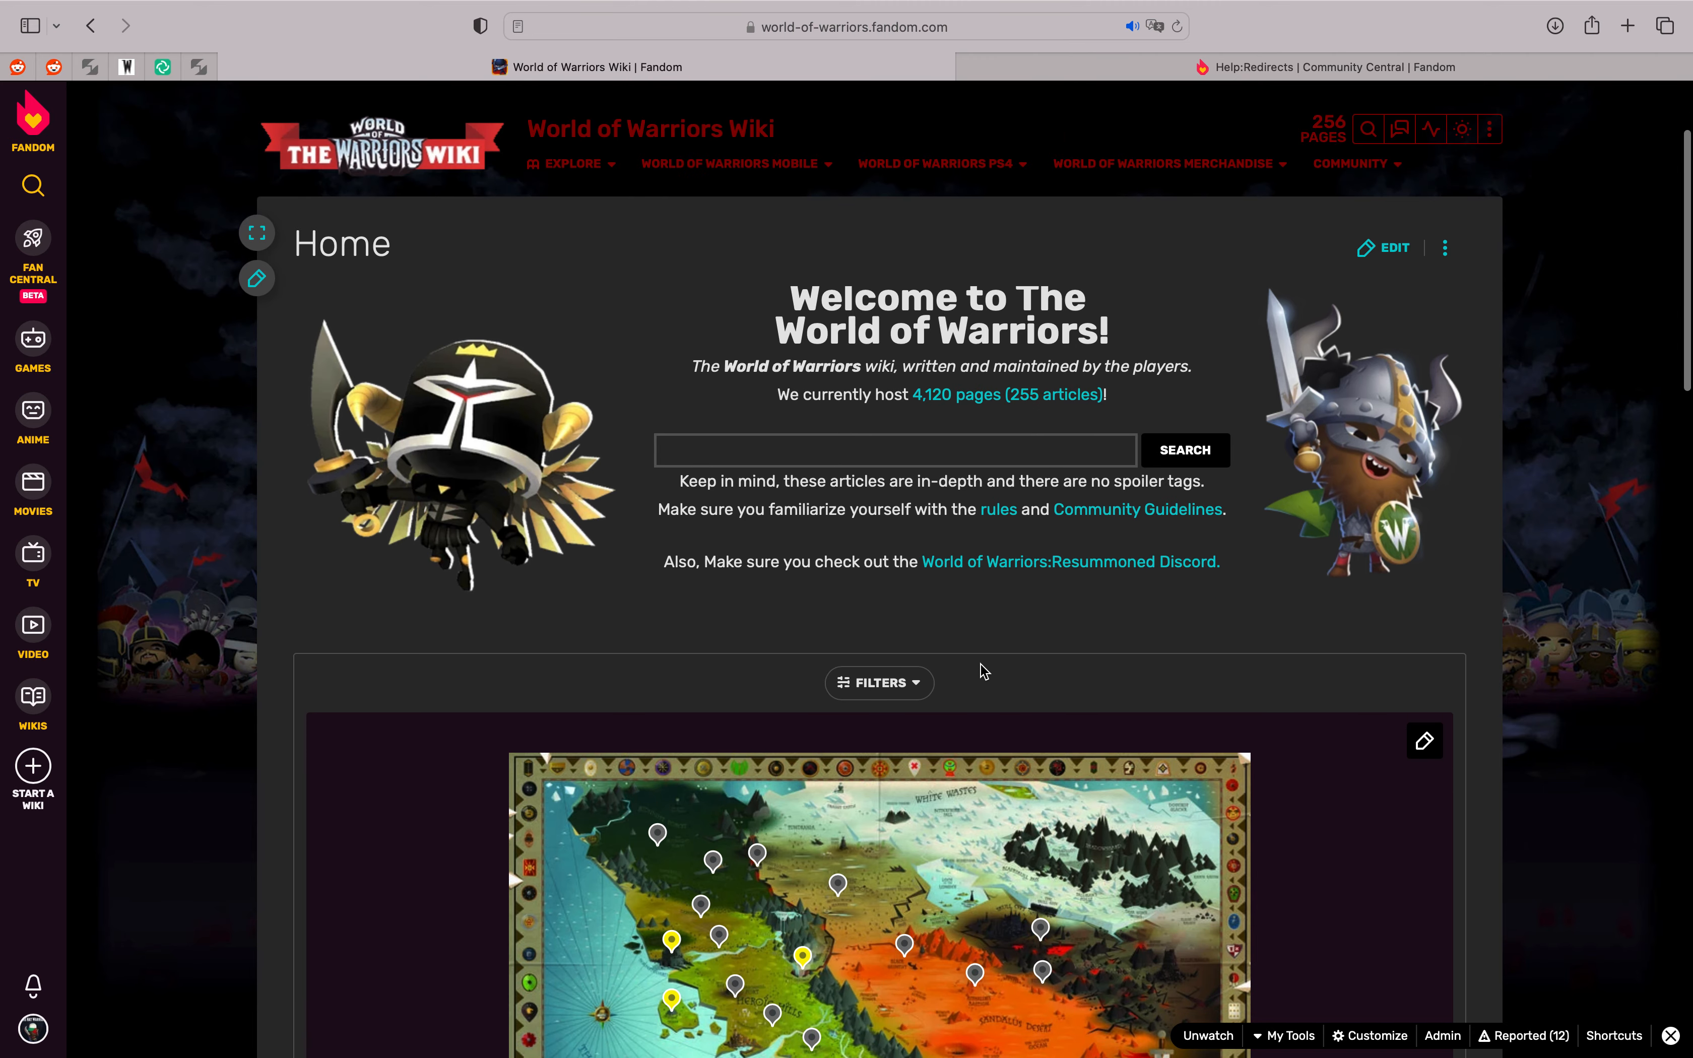
scroll(980, 672, "down", 10)
scroll(986, 672, "up", 10)
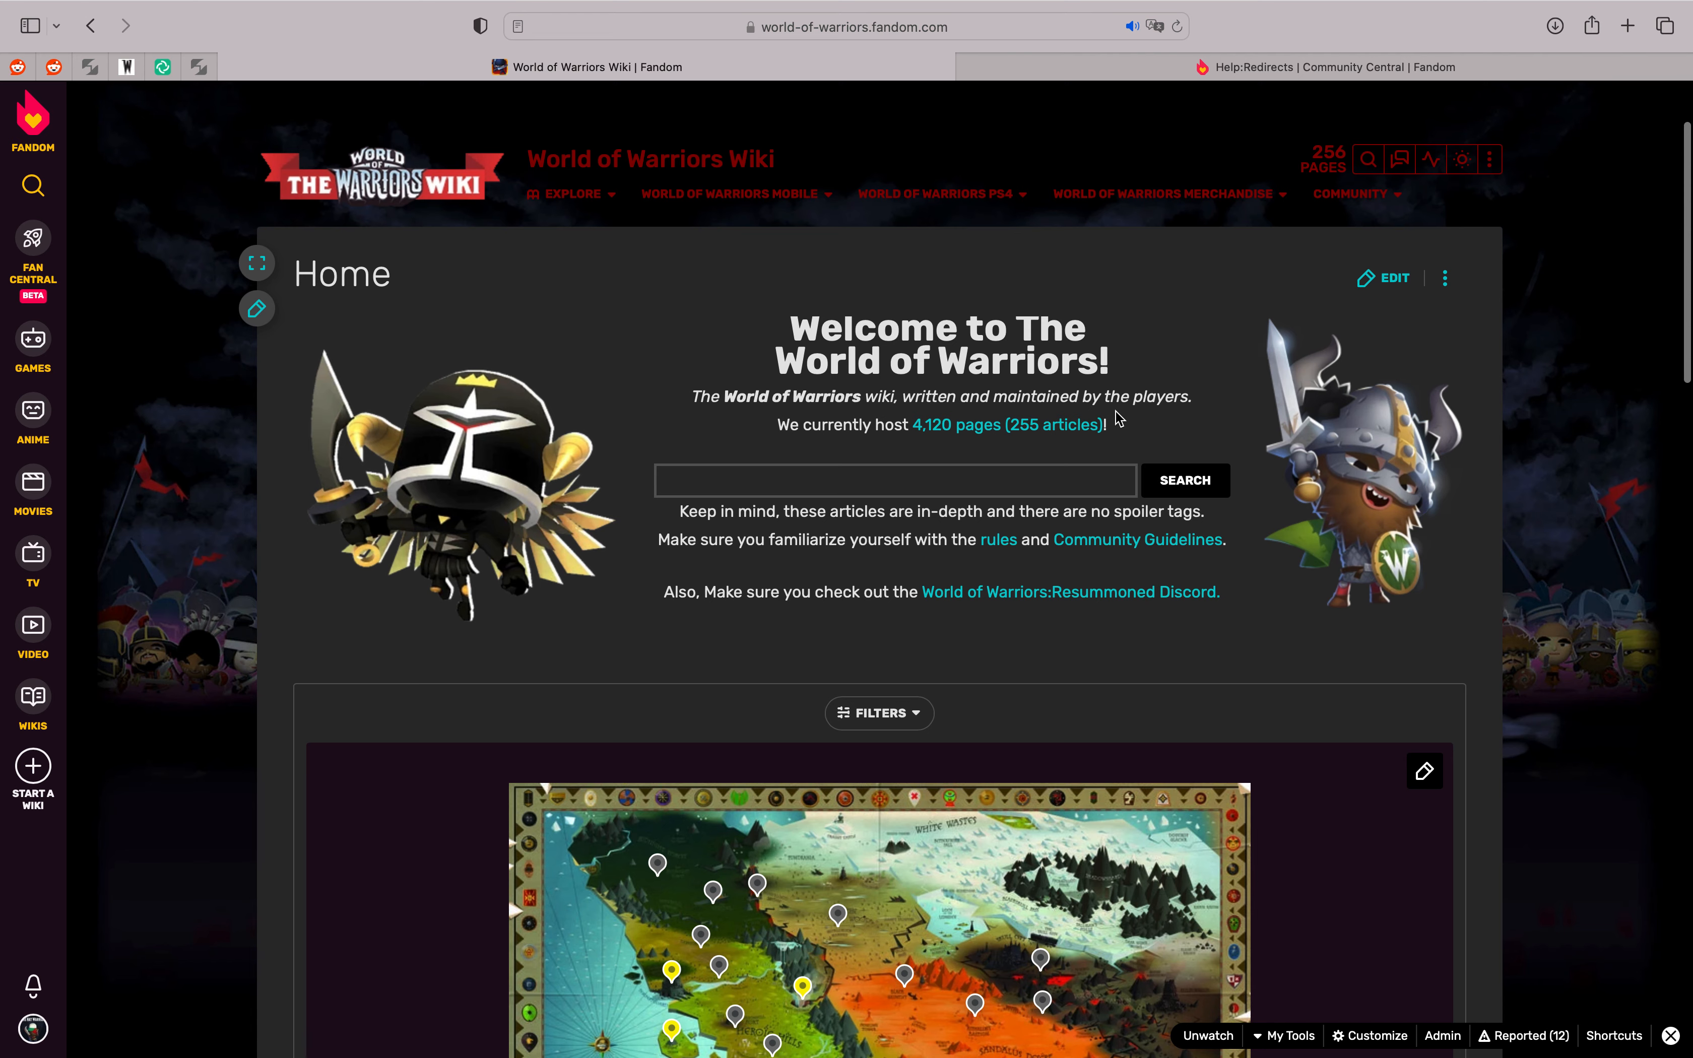
scroll(1090, 378, "down", 2)
scroll(1090, 381, "down", 4)
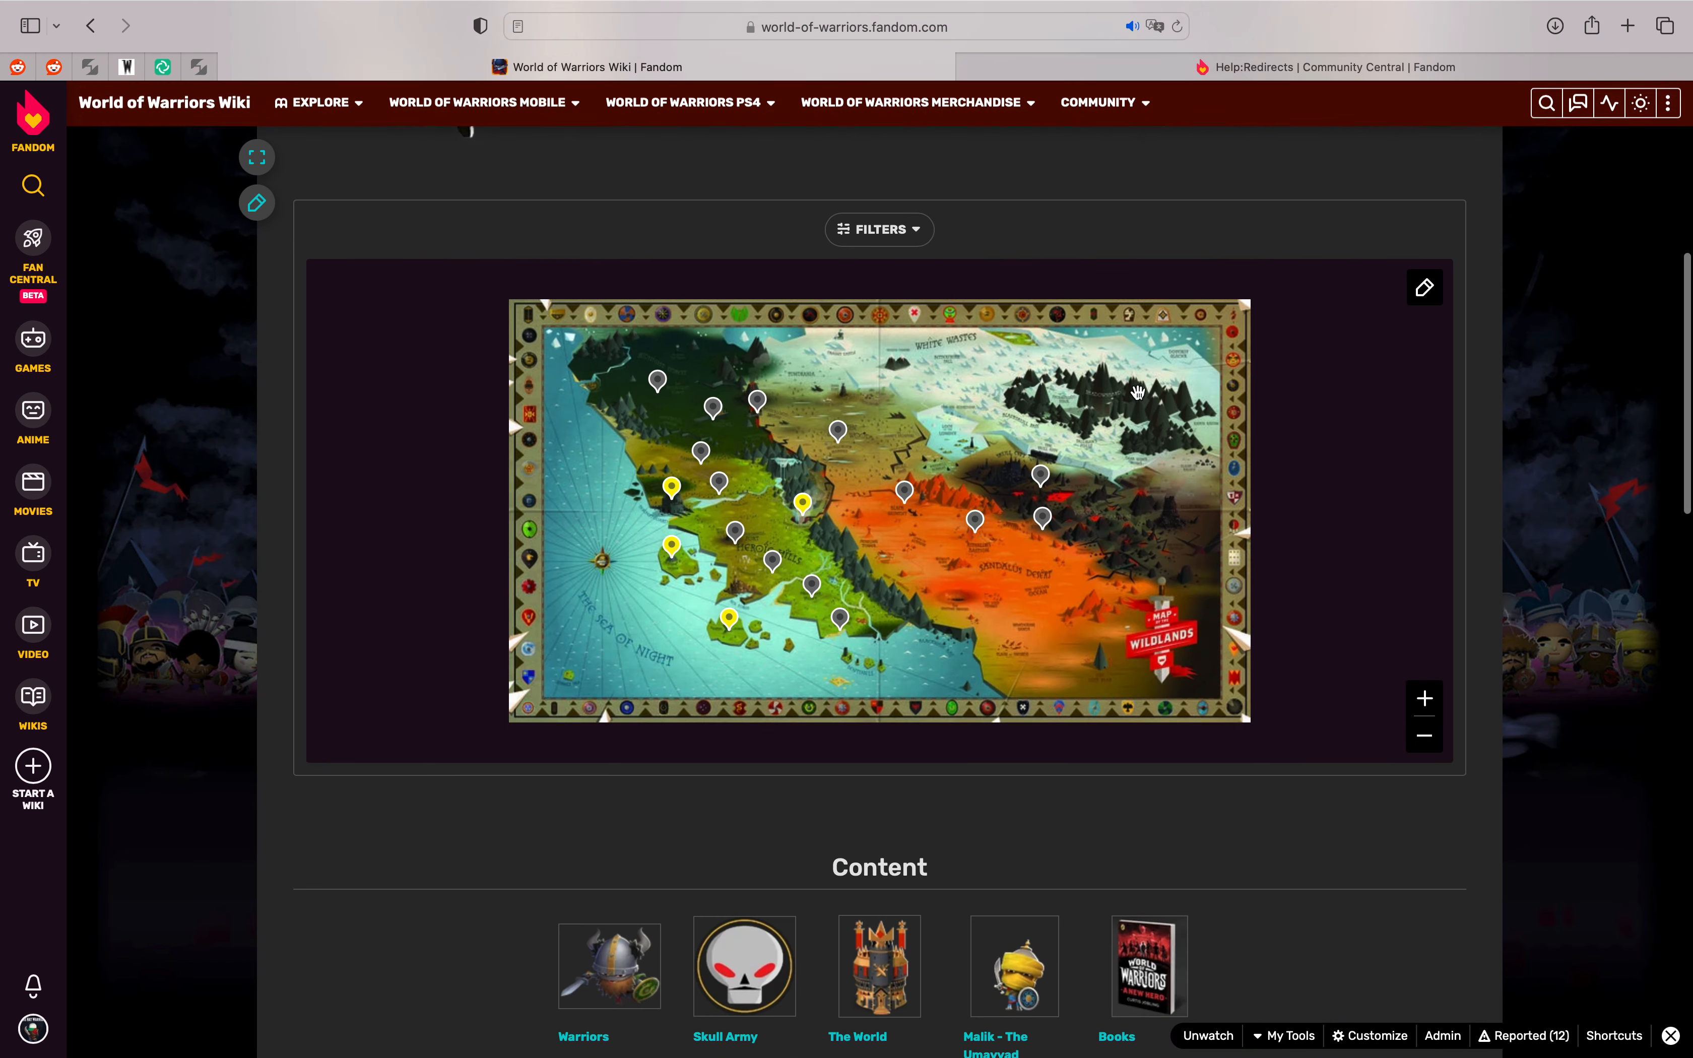
scroll(1266, 907, "down", 8)
scroll(1004, 852, "down", 5)
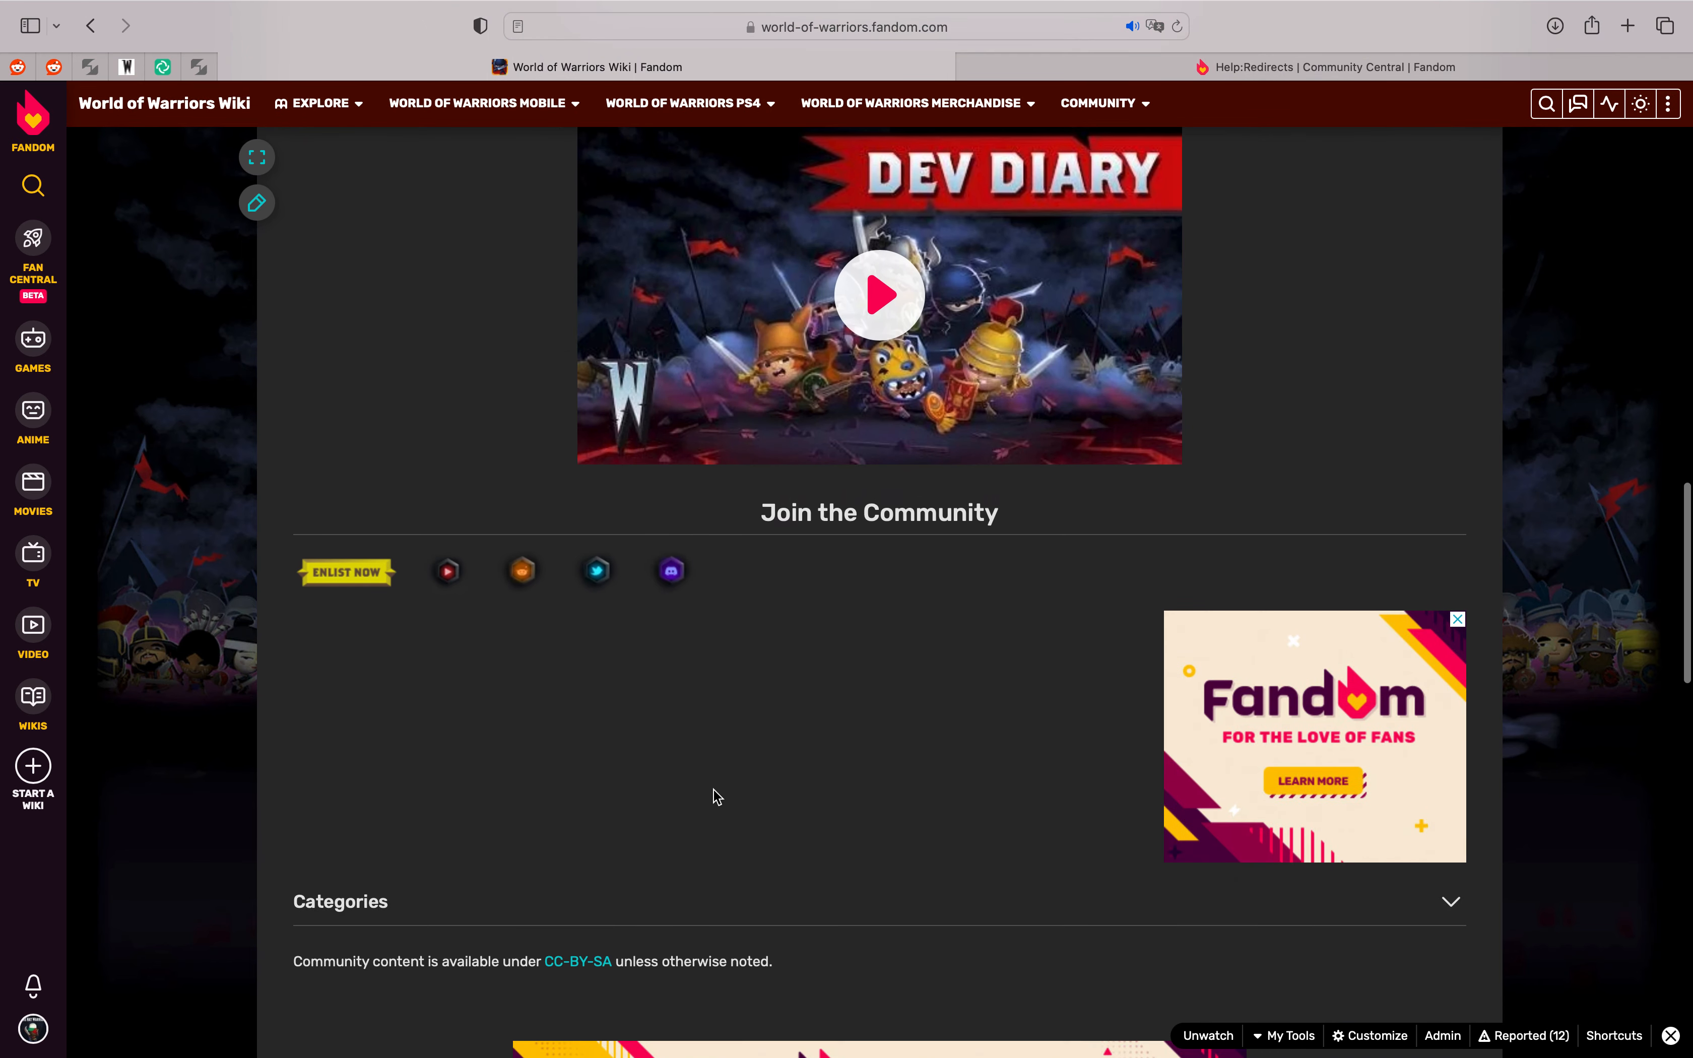
scroll(450, 565, "up", 20)
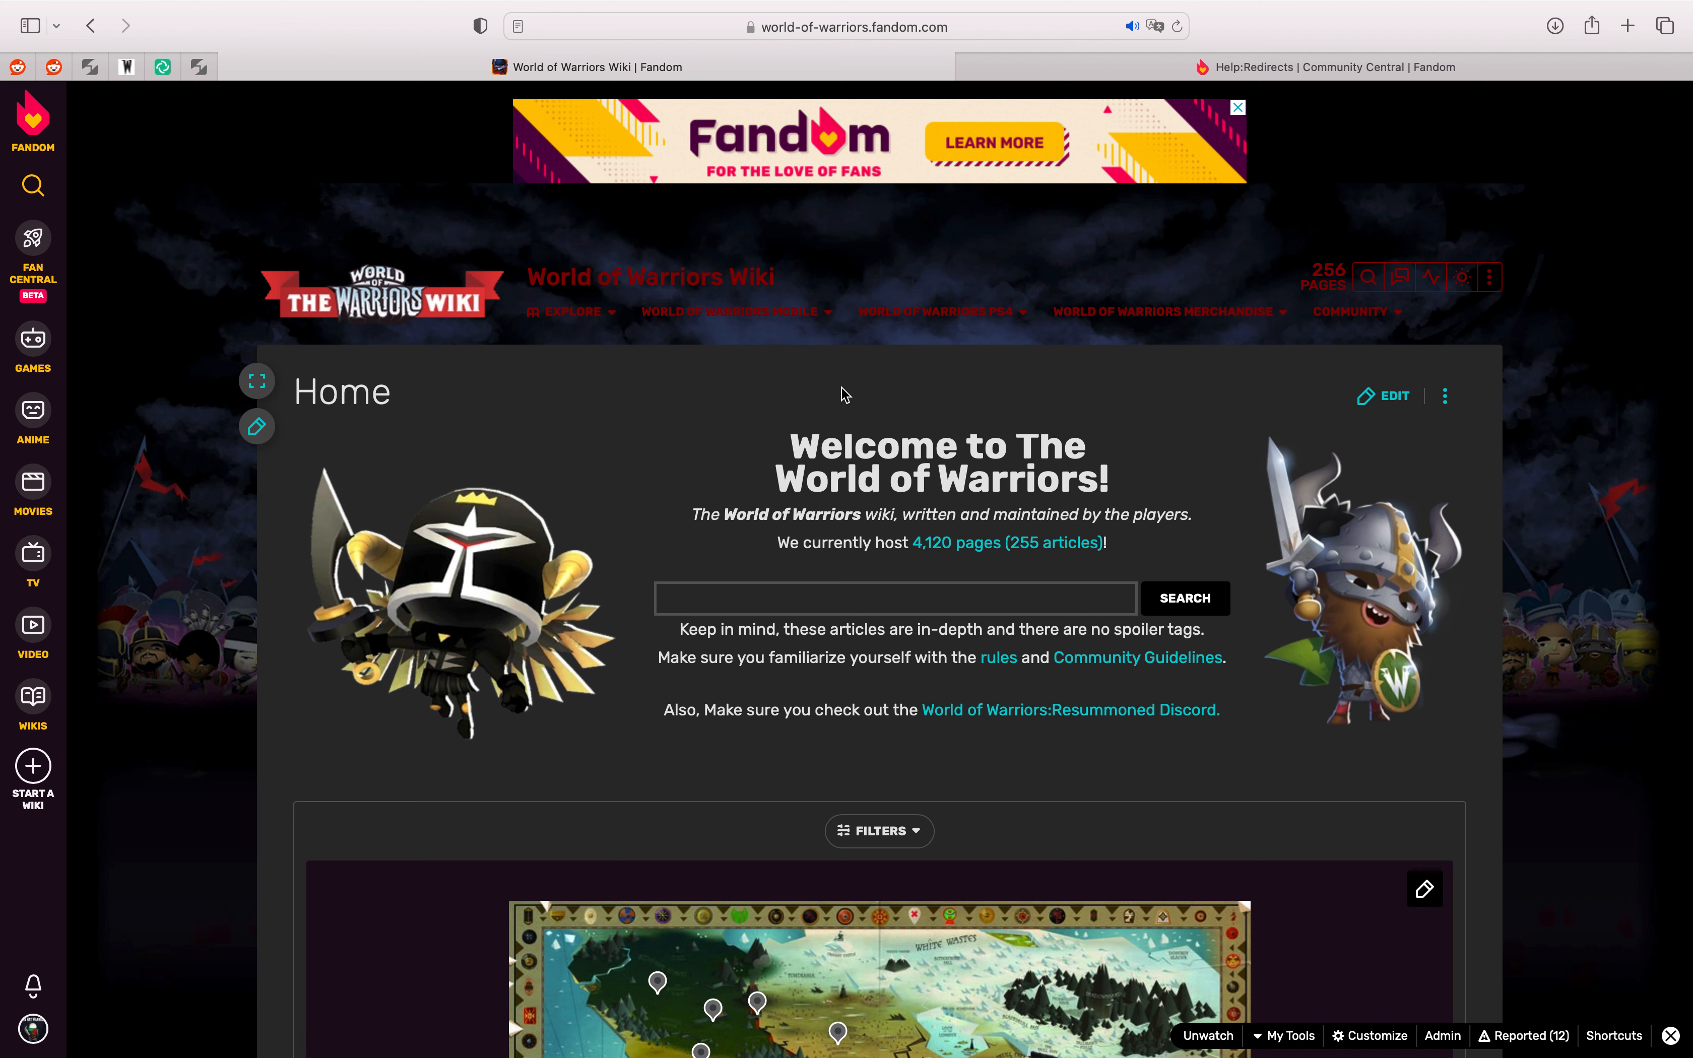
Step: Open the mobile game's List of Warriors page and look through the hero entries for missing pages
mouse_move(815, 318)
mouse_move(806, 363)
mouse_move(881, 359)
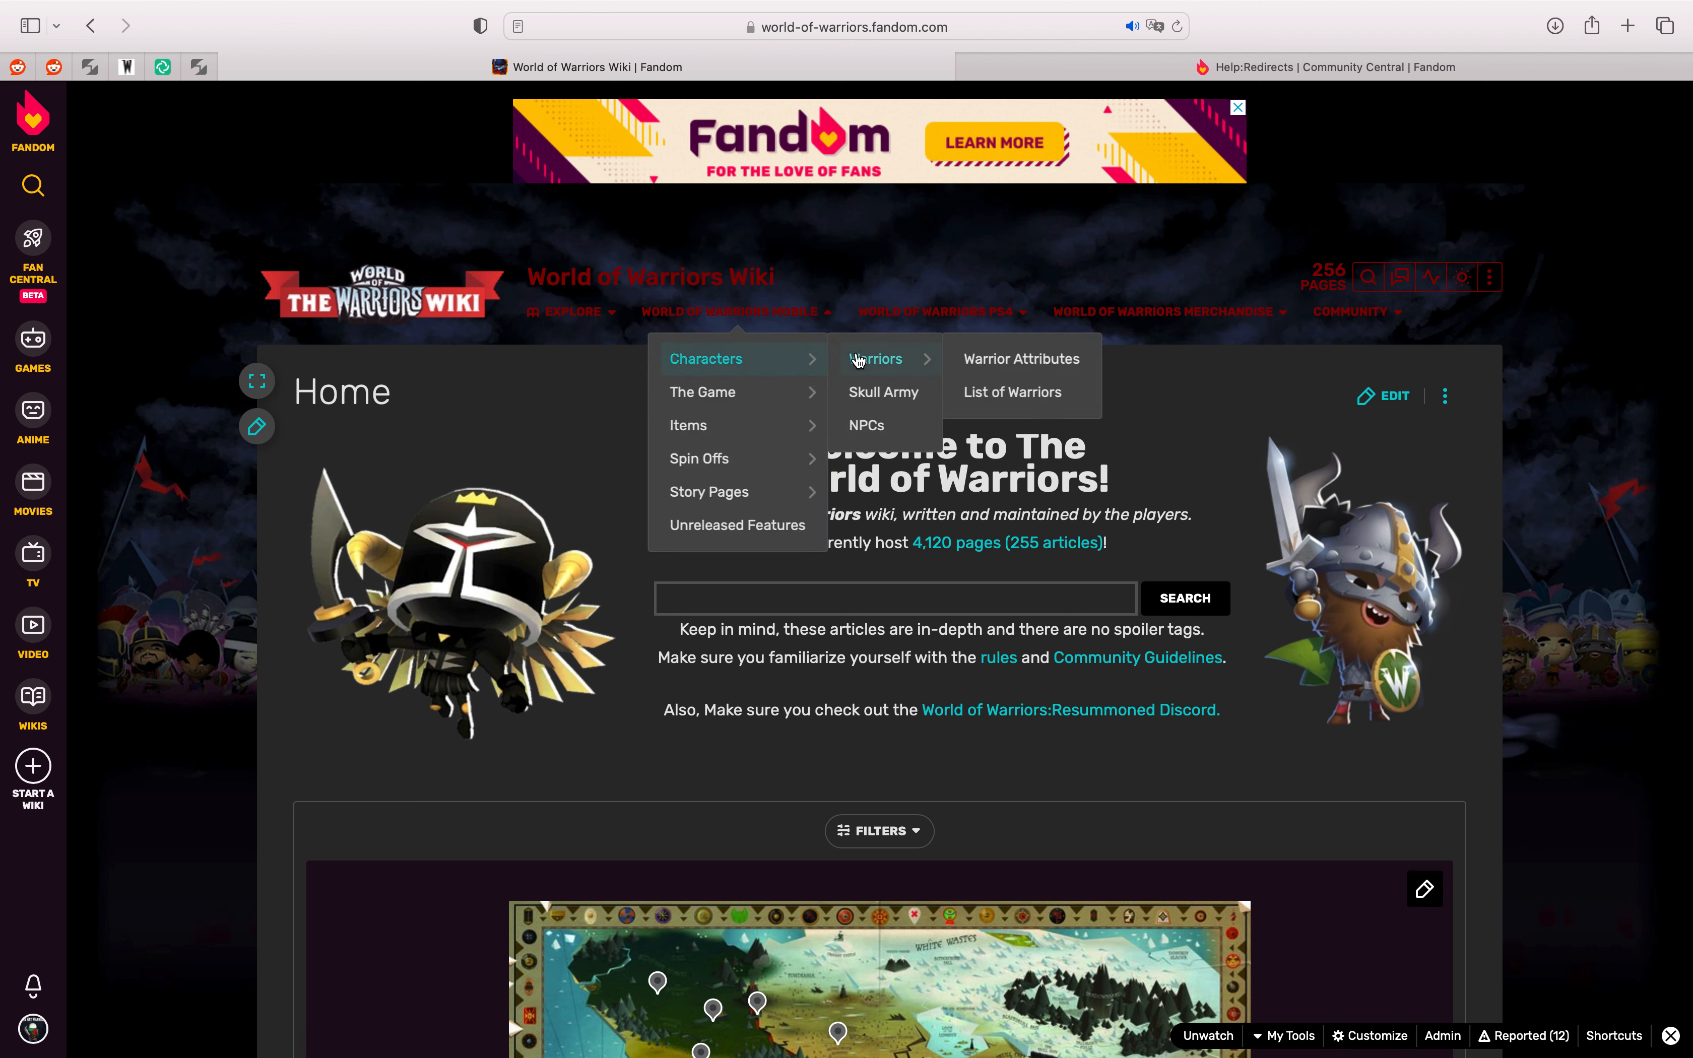
left_click(993, 398)
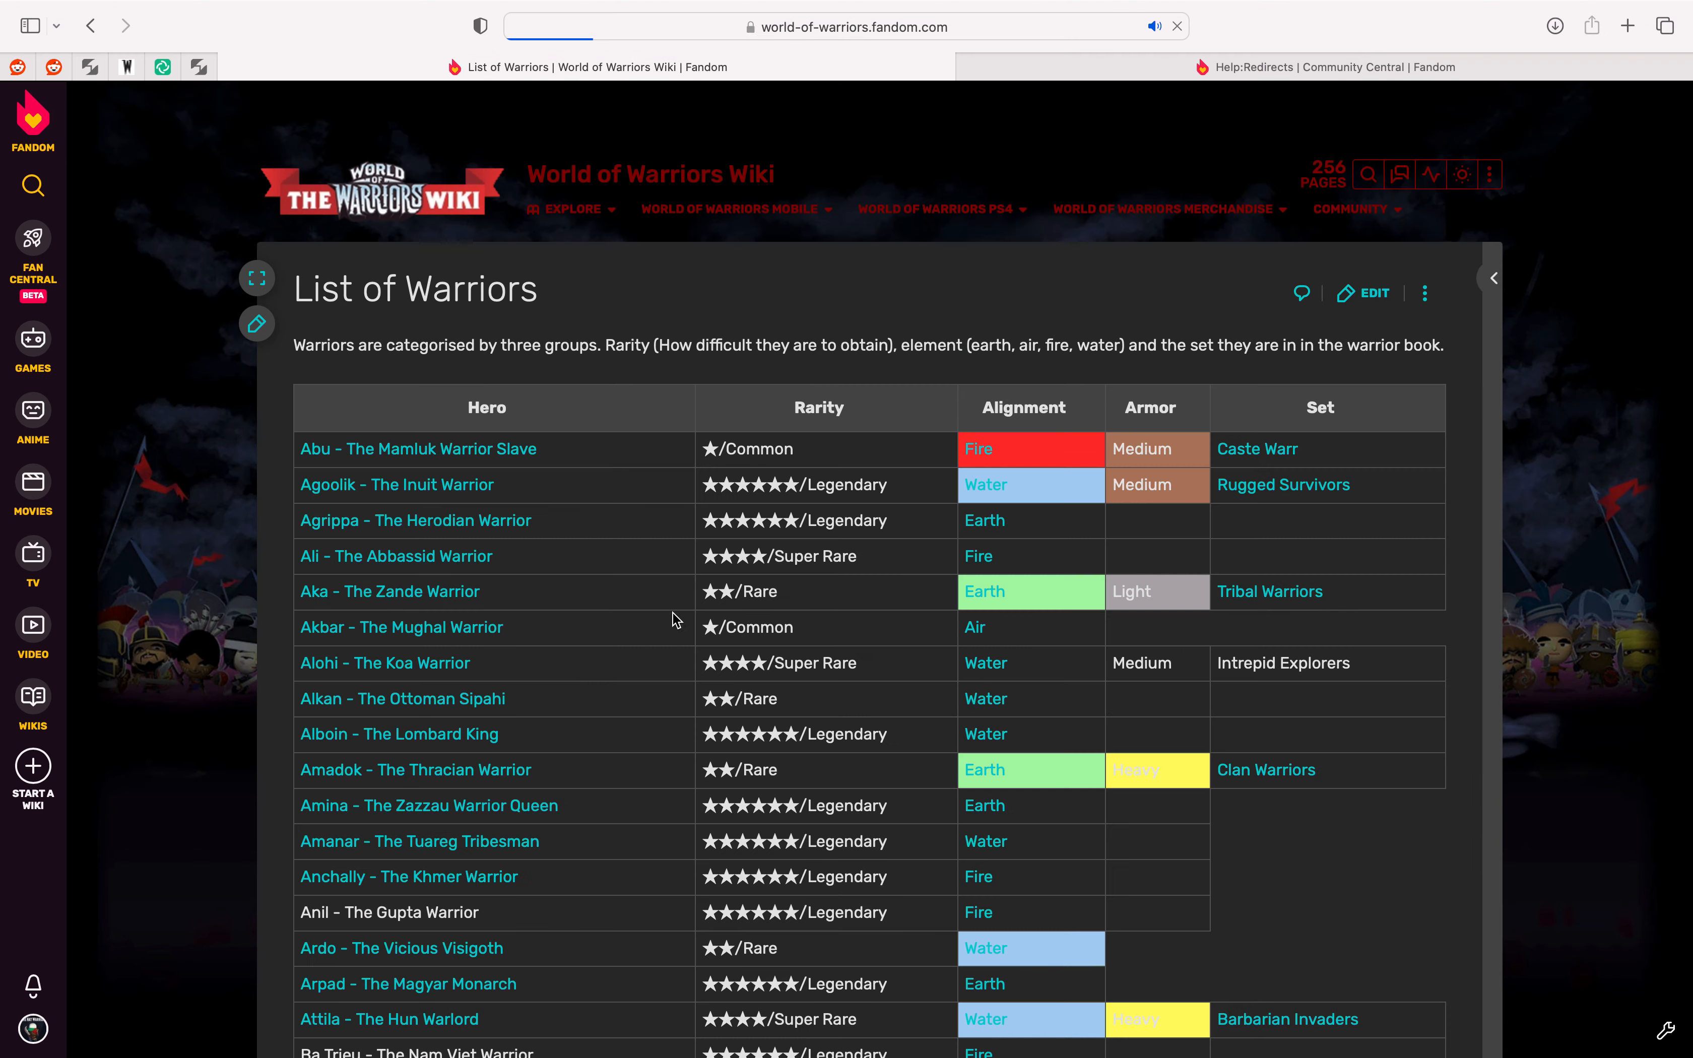
scroll(489, 735, "down", 5)
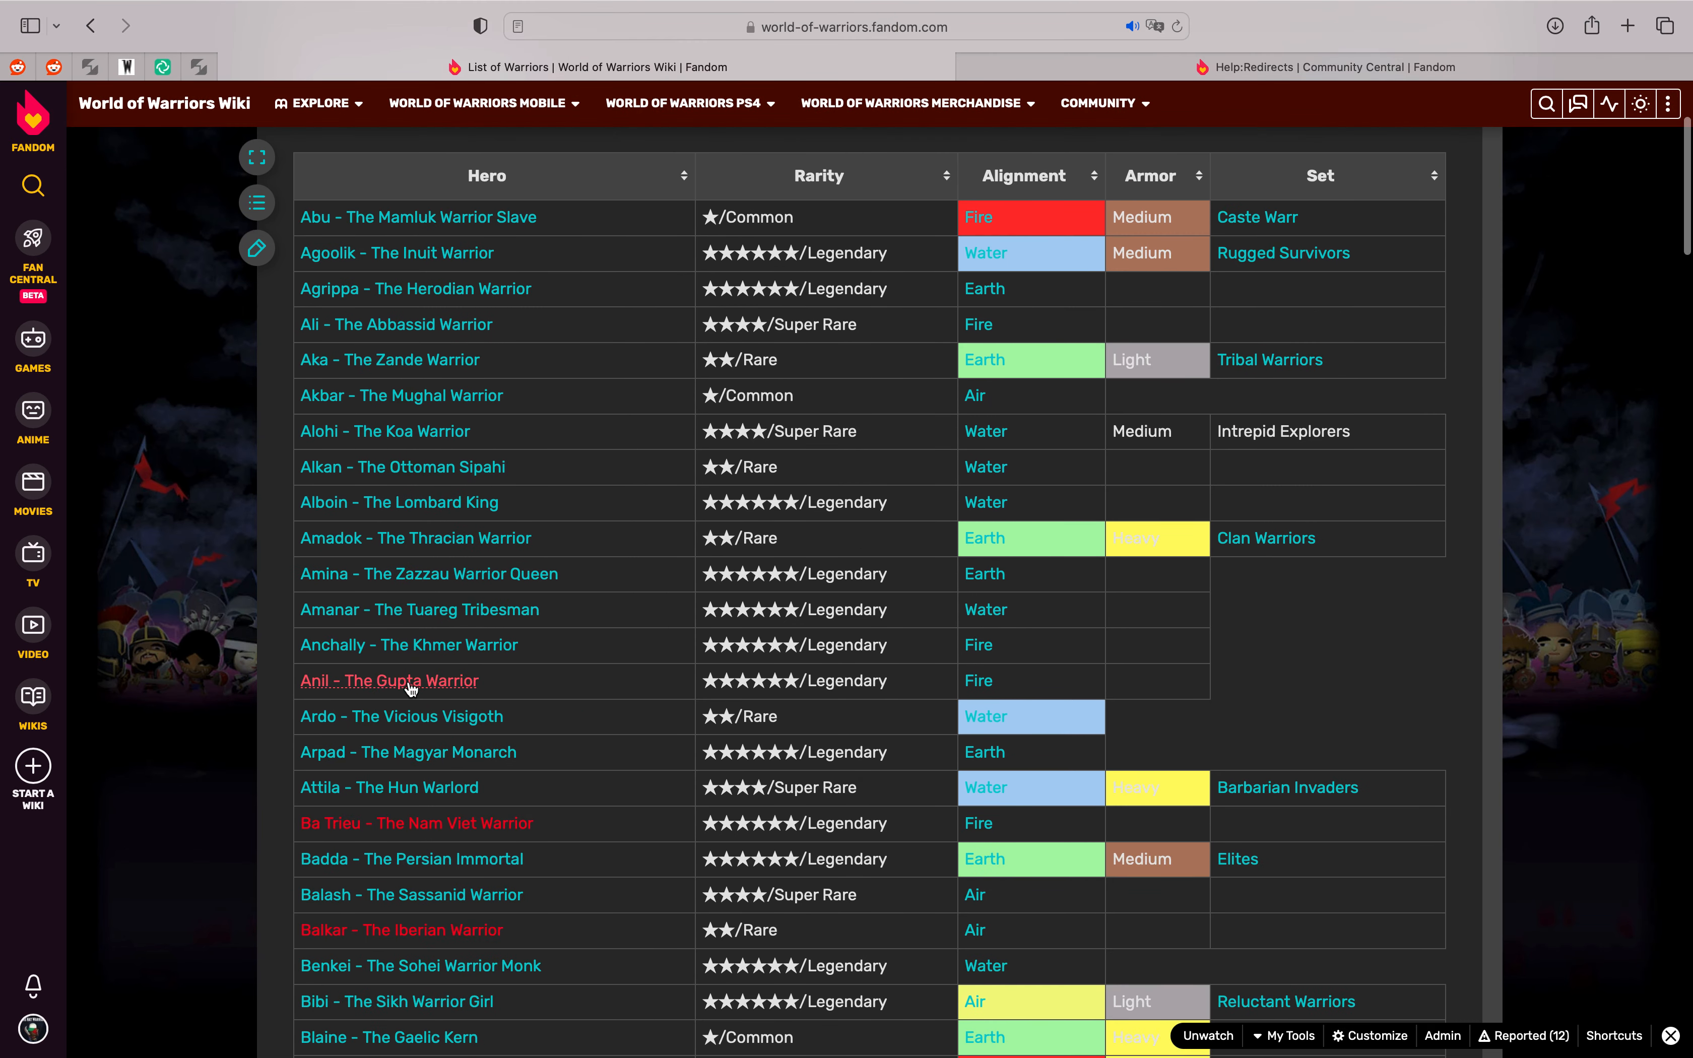
scroll(378, 860, "down", 3)
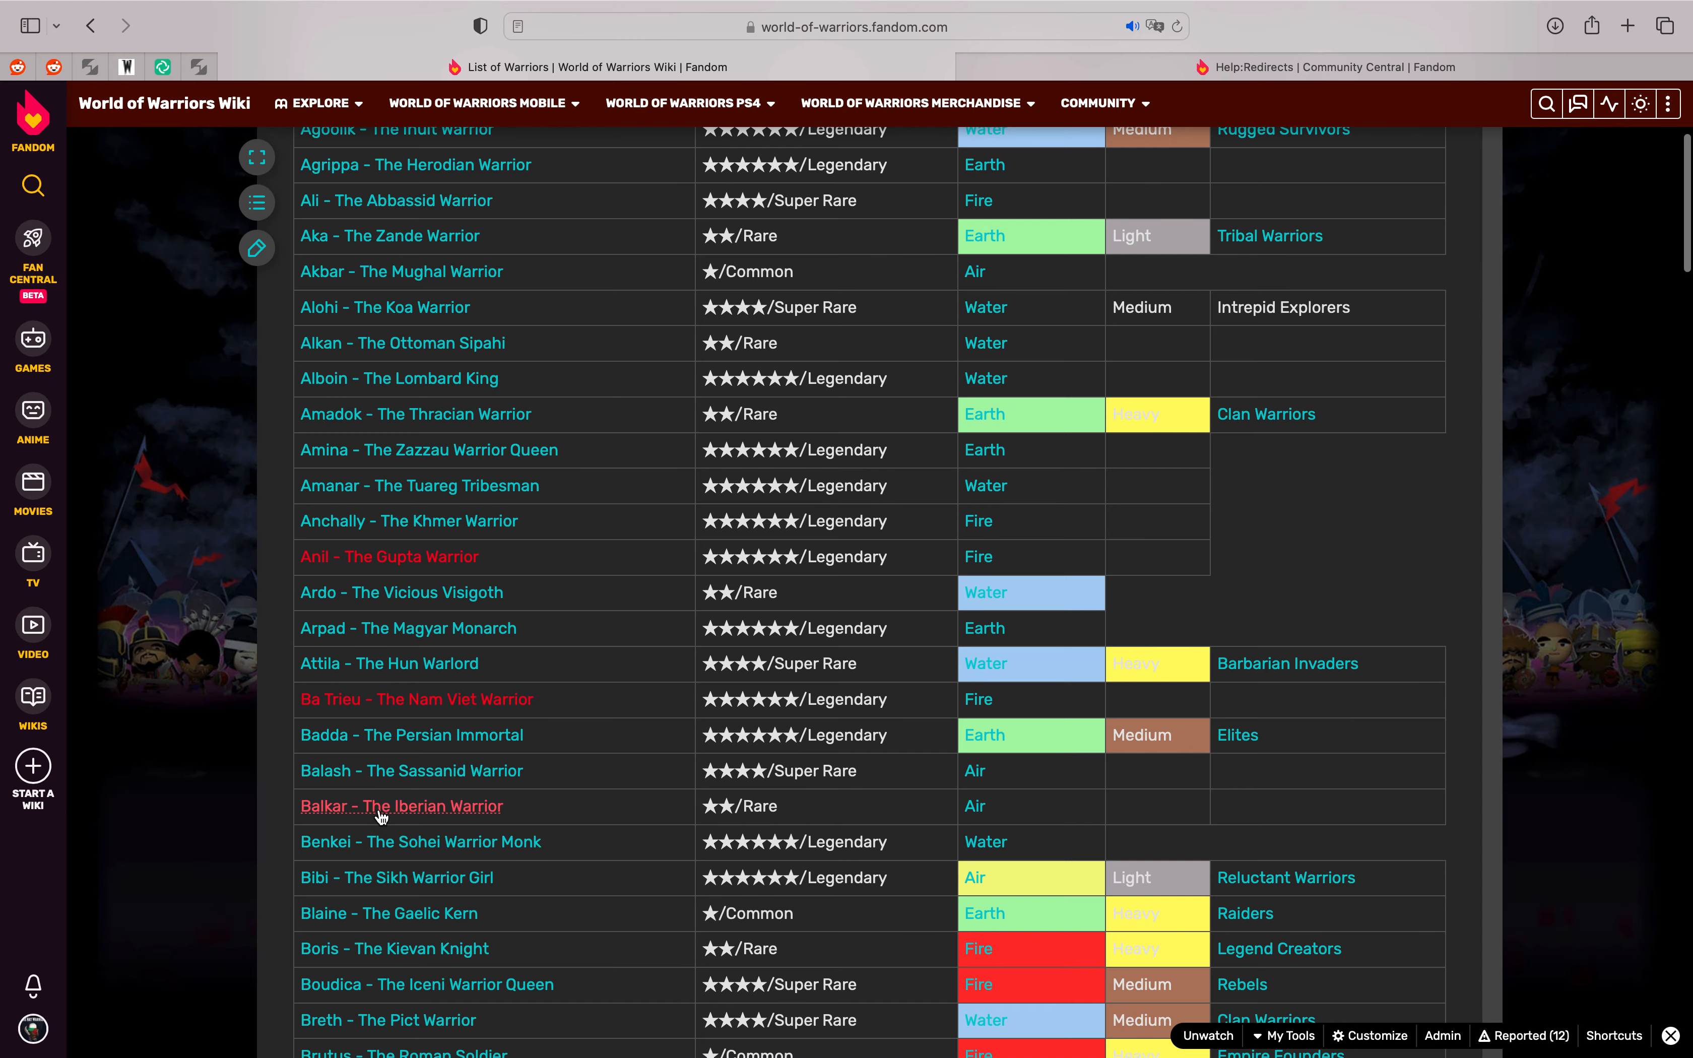
scroll(378, 797, "down", 10)
scroll(378, 815, "down", 3)
scroll(416, 827, "down", 6)
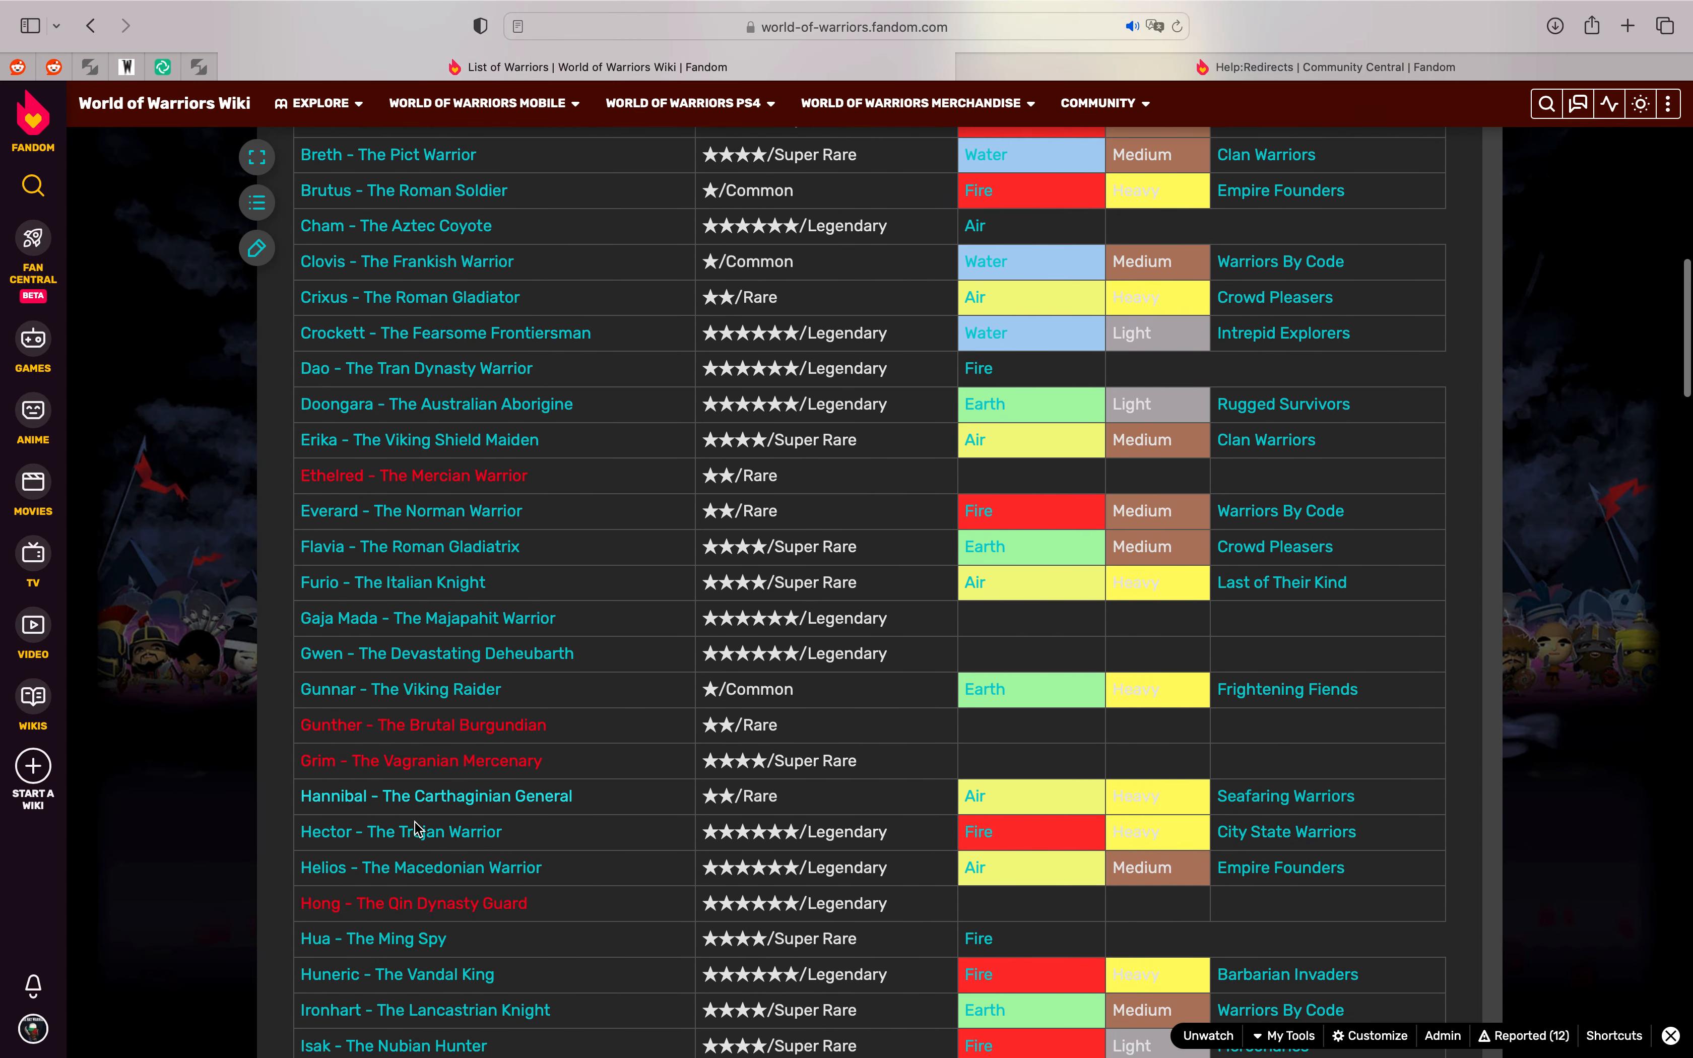
Step: View the dialog for creating a new article with its suggested titles, and close it without creating one
scroll(593, 730, "up", 13)
scroll(593, 730, "up", 10)
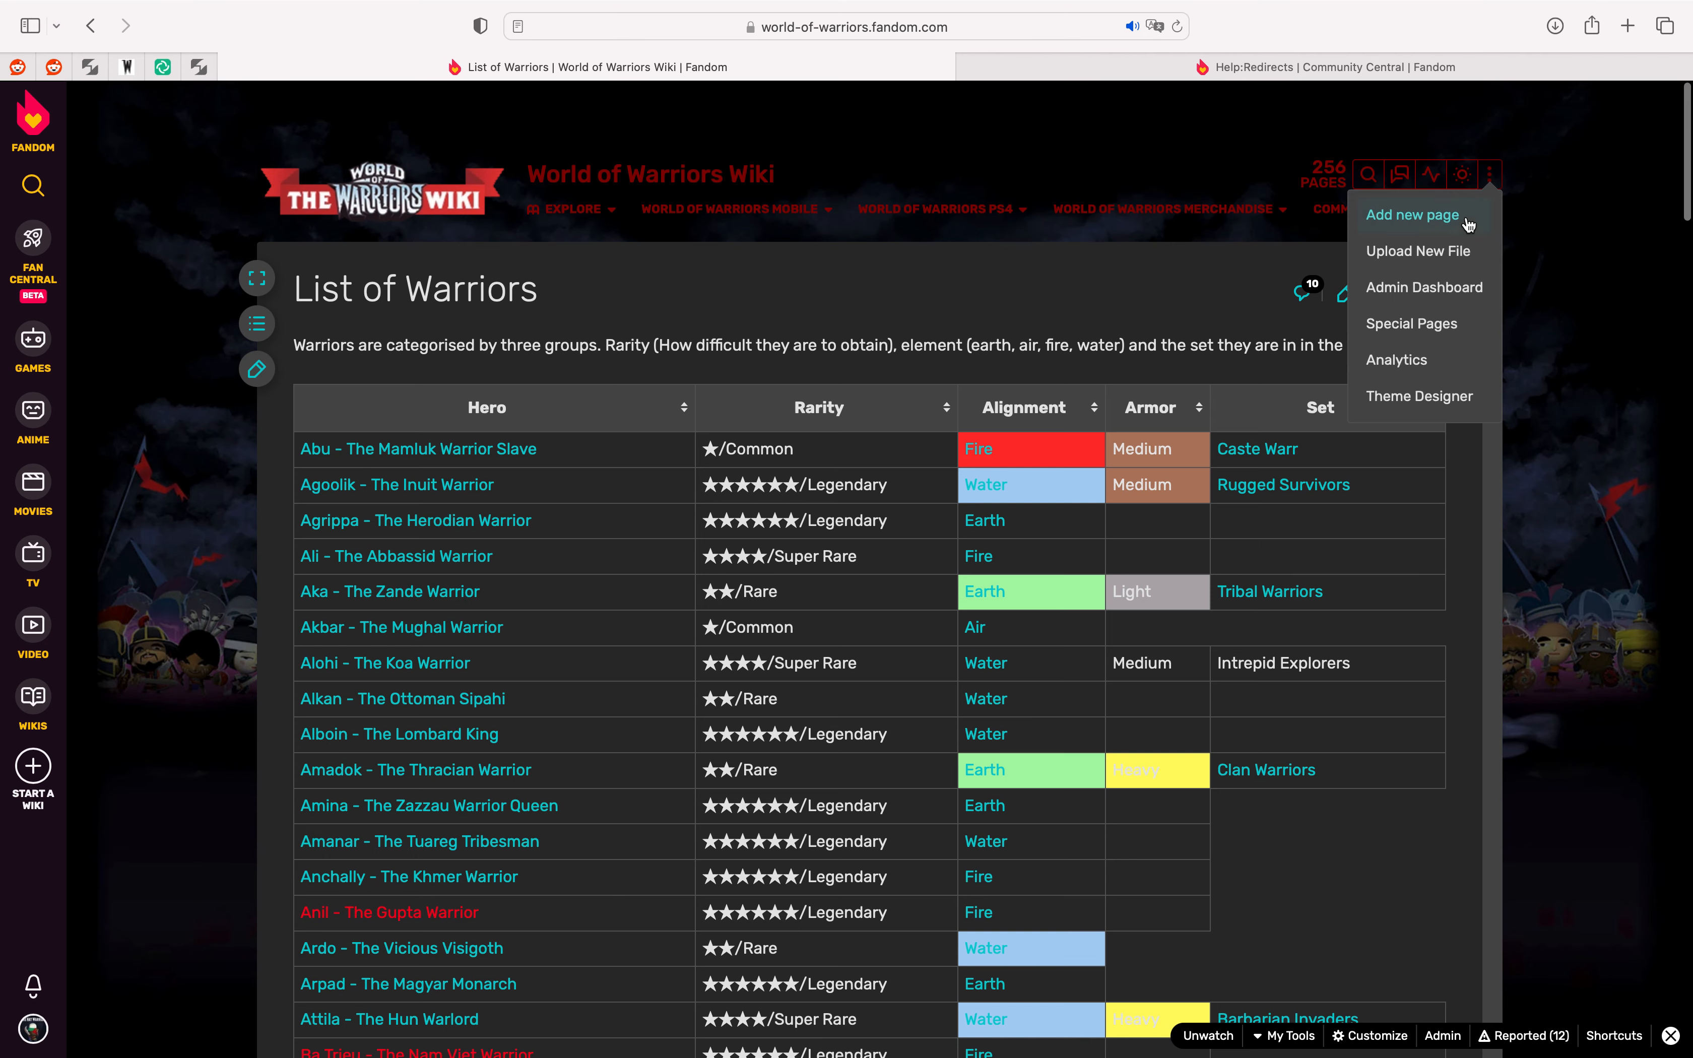
left_click(1466, 222)
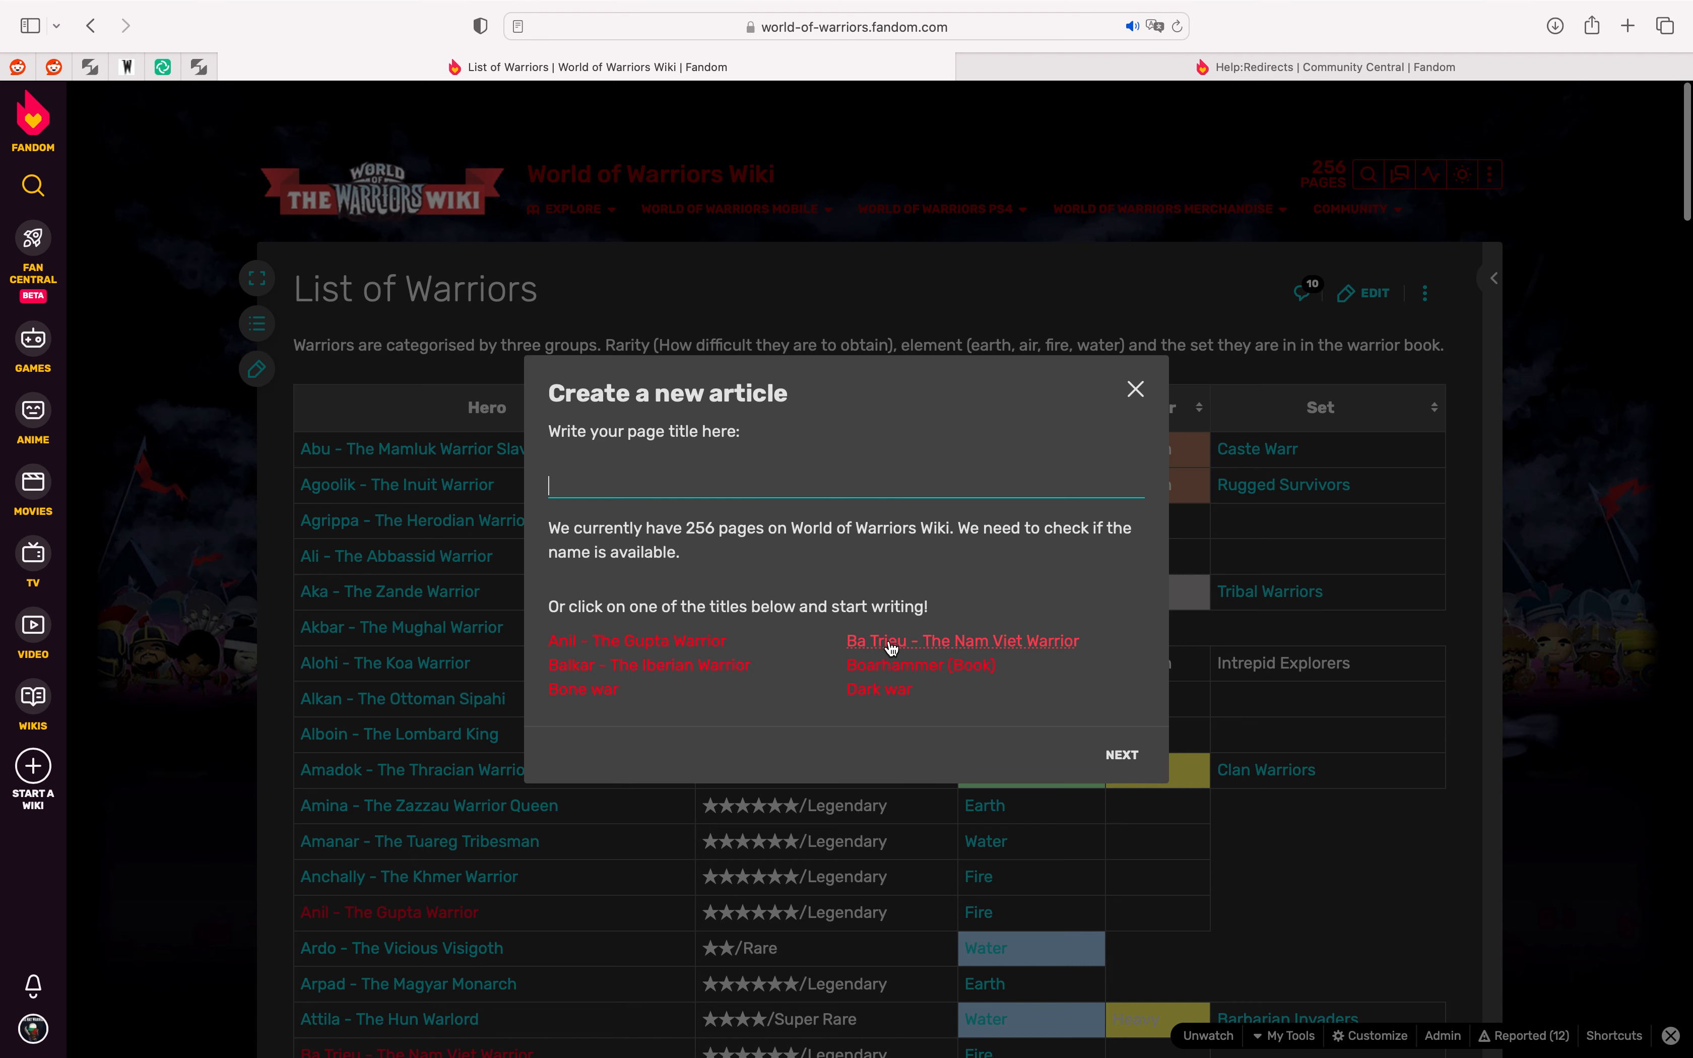
left_click(1134, 397)
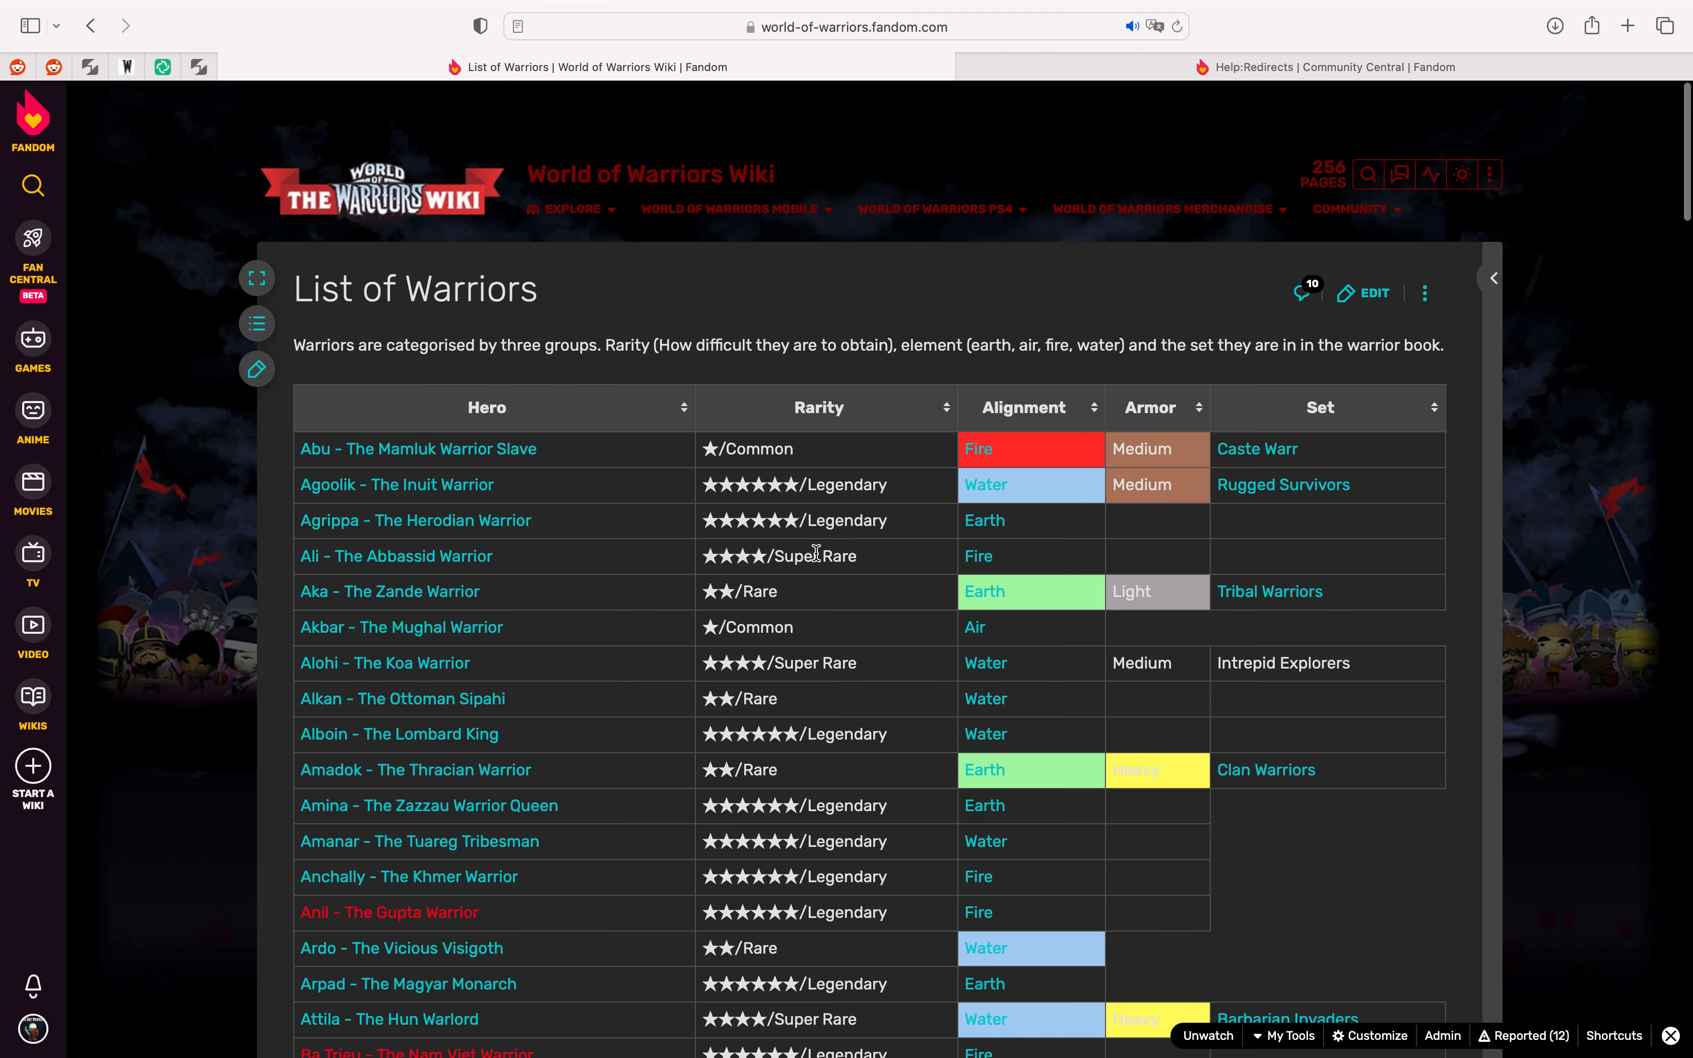
Step: Start creating the missing page "Anil - The Gupta Warrior" from the warriors list and switch it to visual editing
scroll(578, 696, "down", 5)
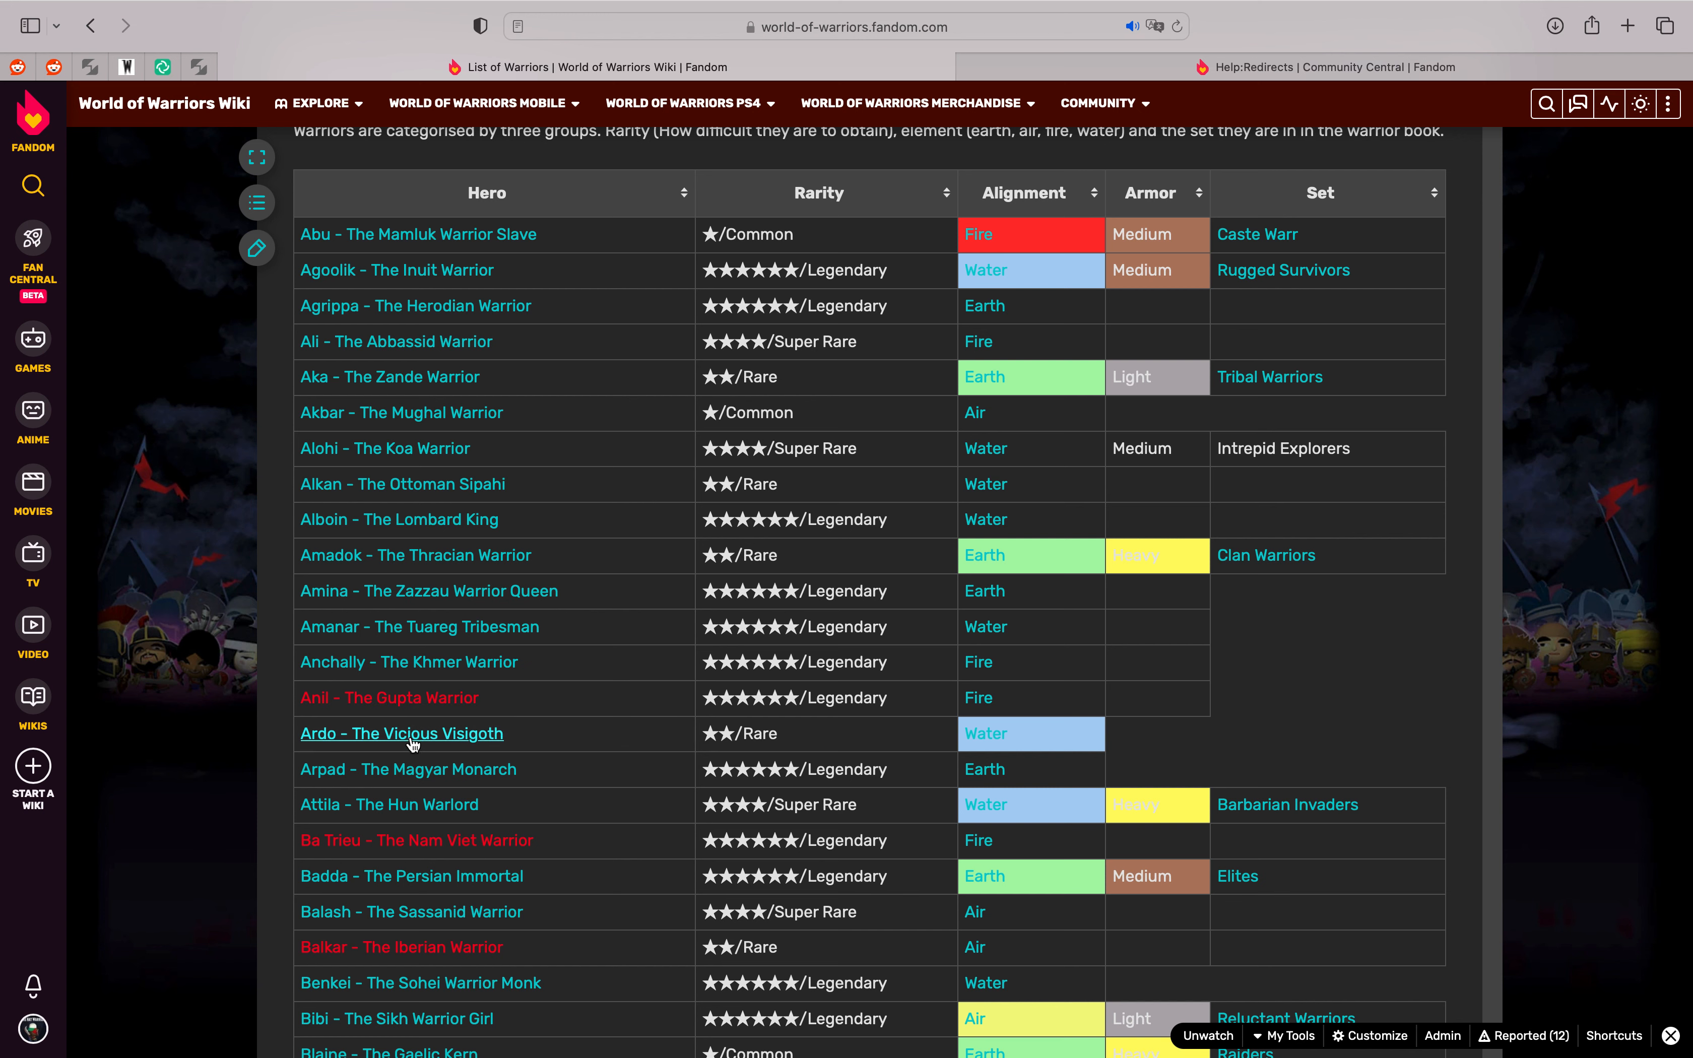
left_click(394, 700)
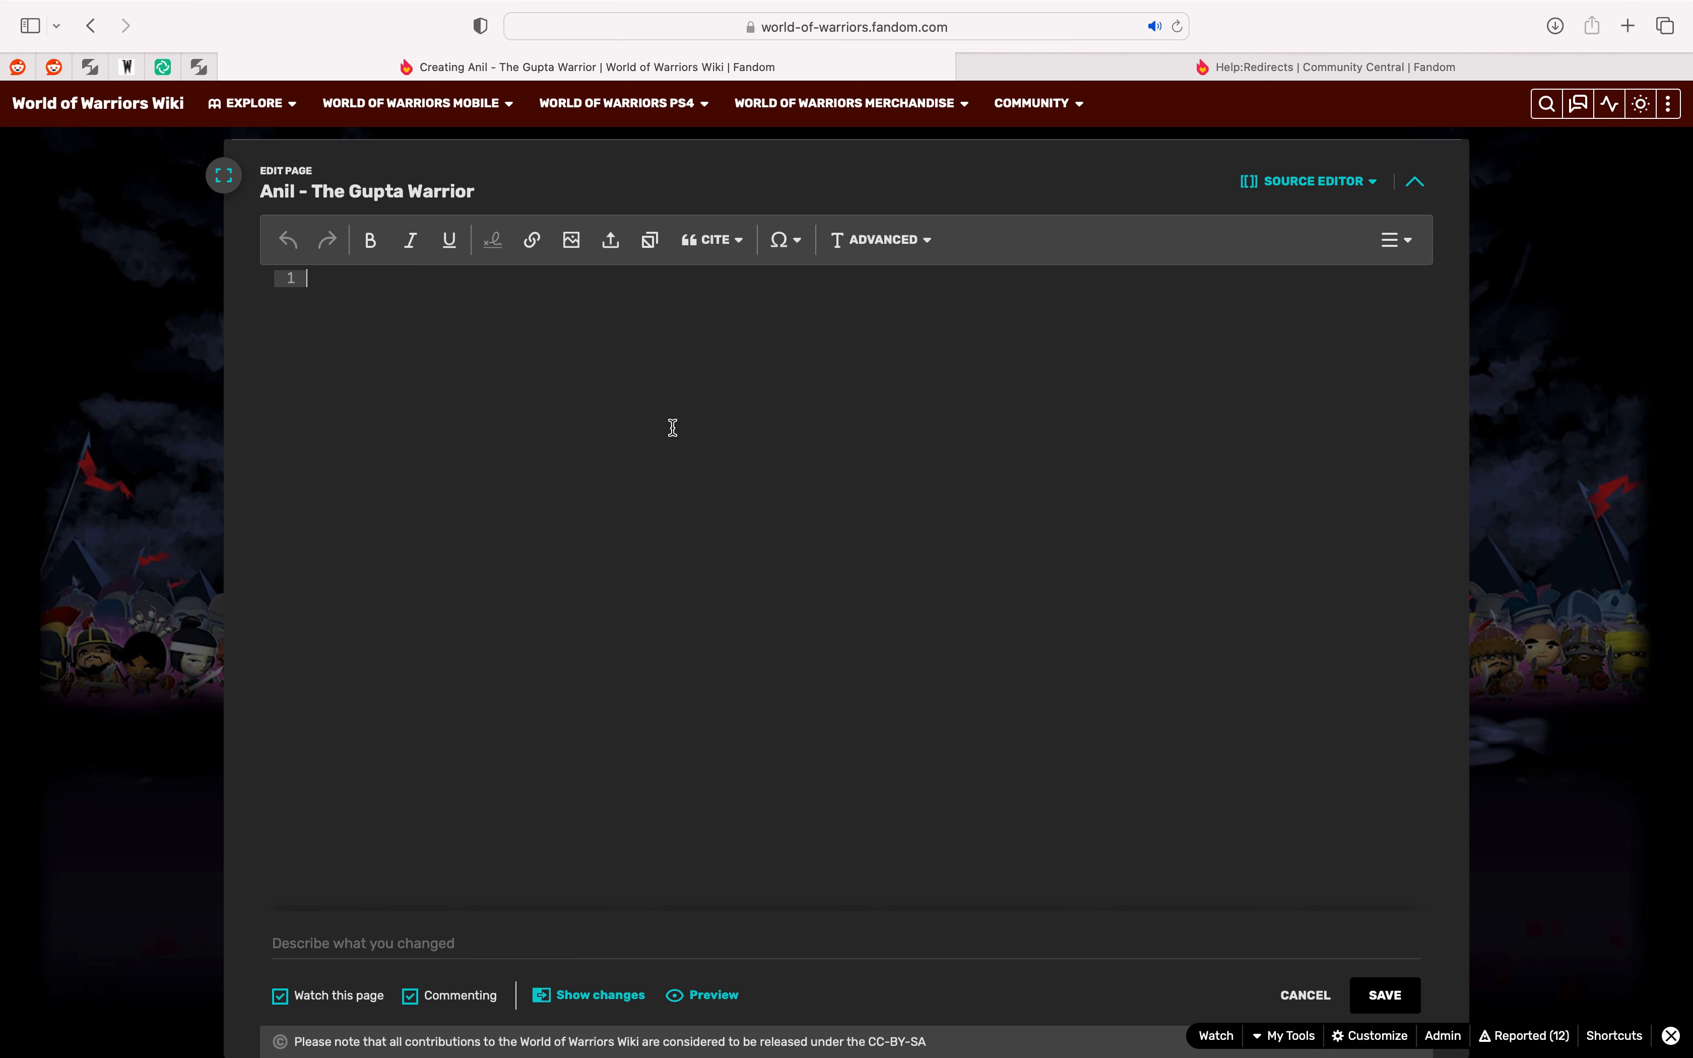
left_click(1257, 194)
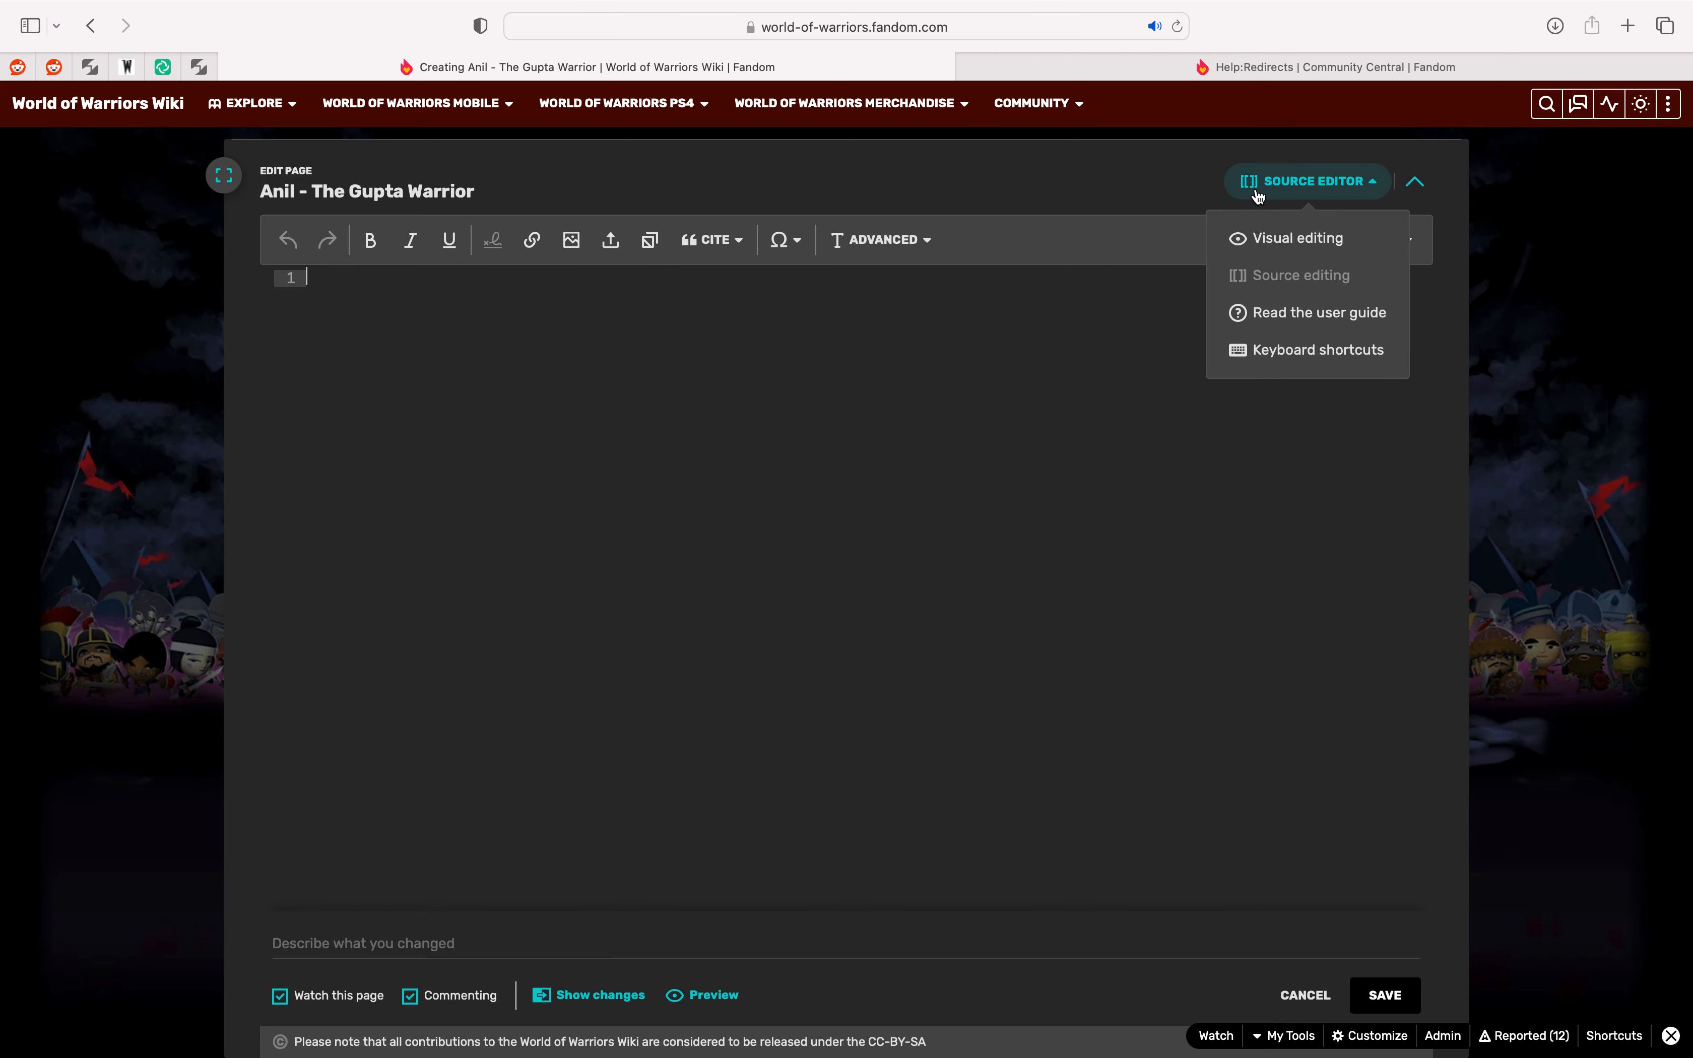
left_click(1294, 238)
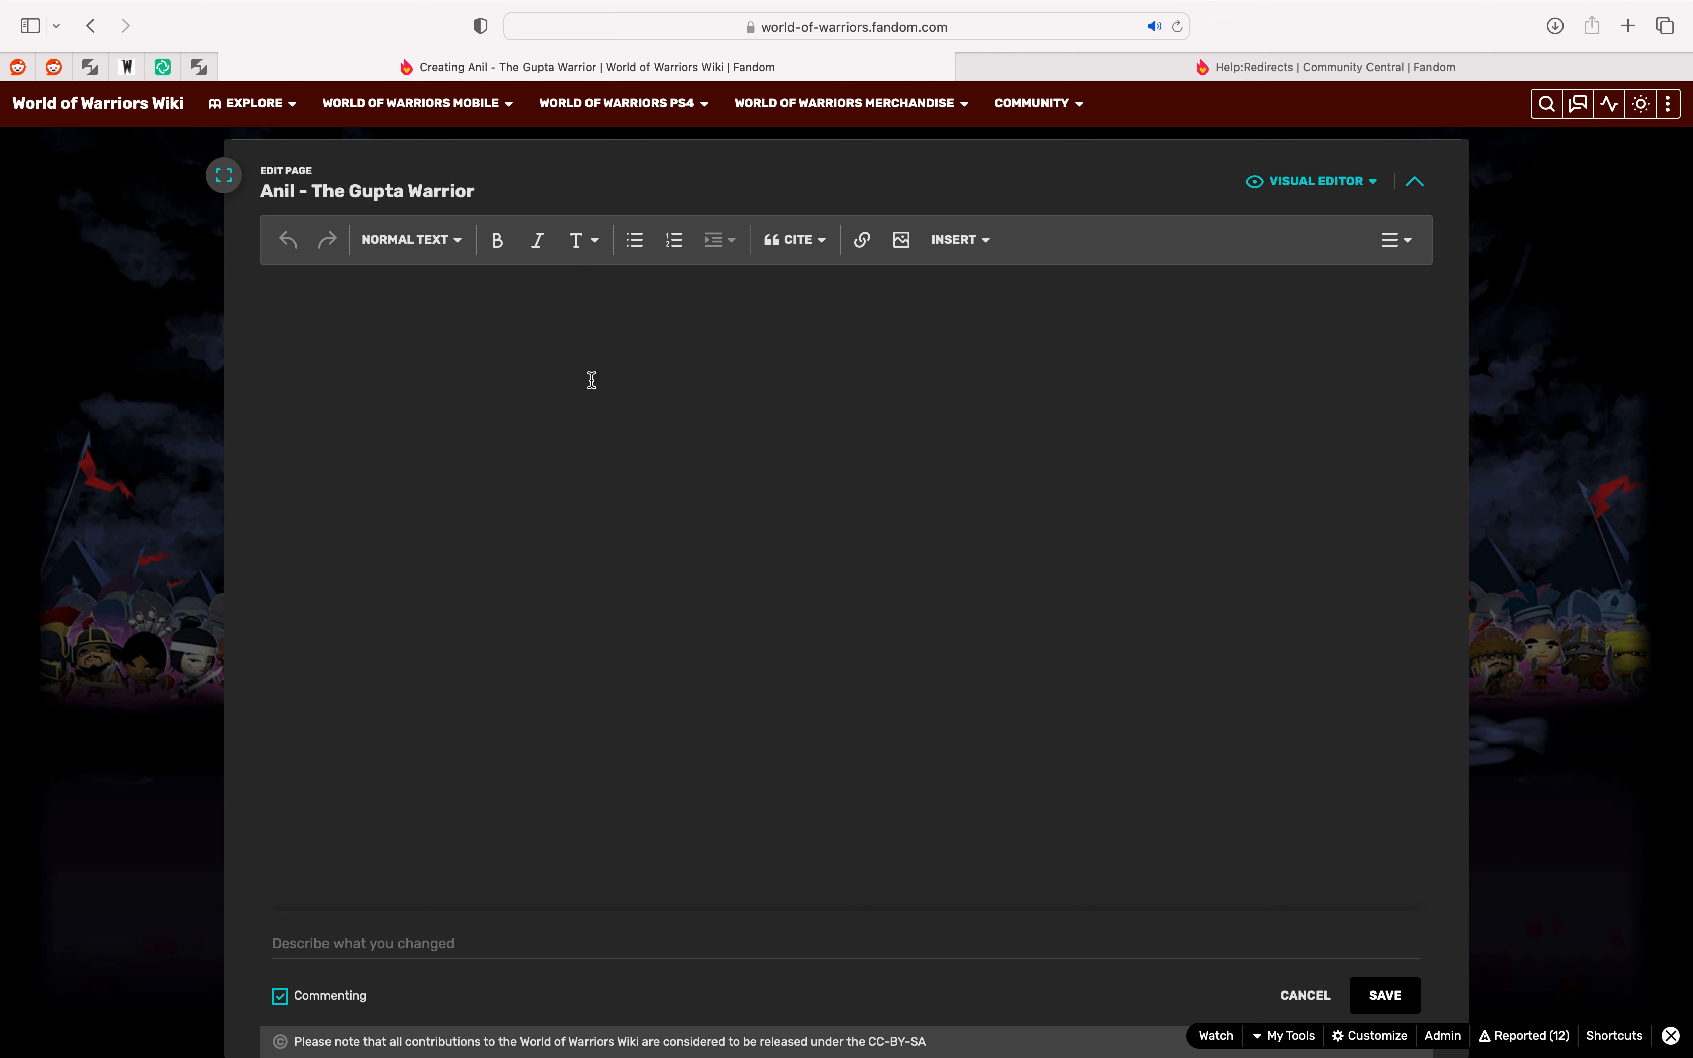
Step: Start inserting a template in the new page and choose the Unit template
left_click(962, 245)
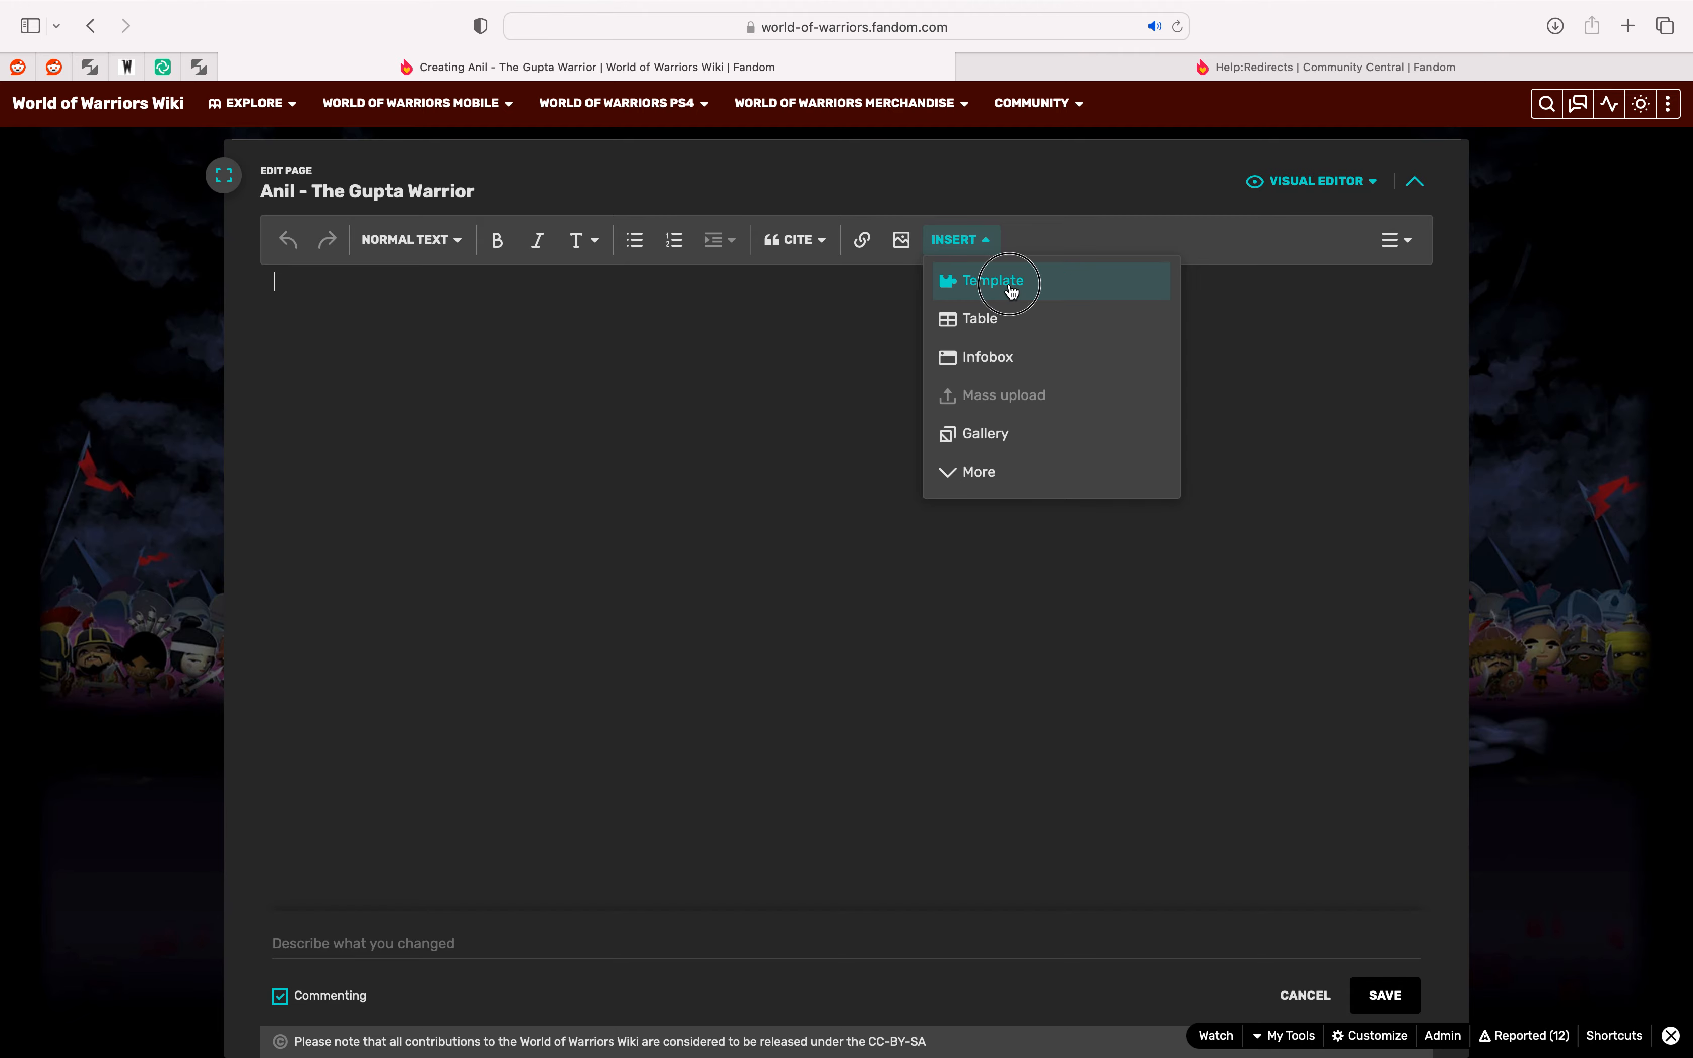
left_click(1010, 283)
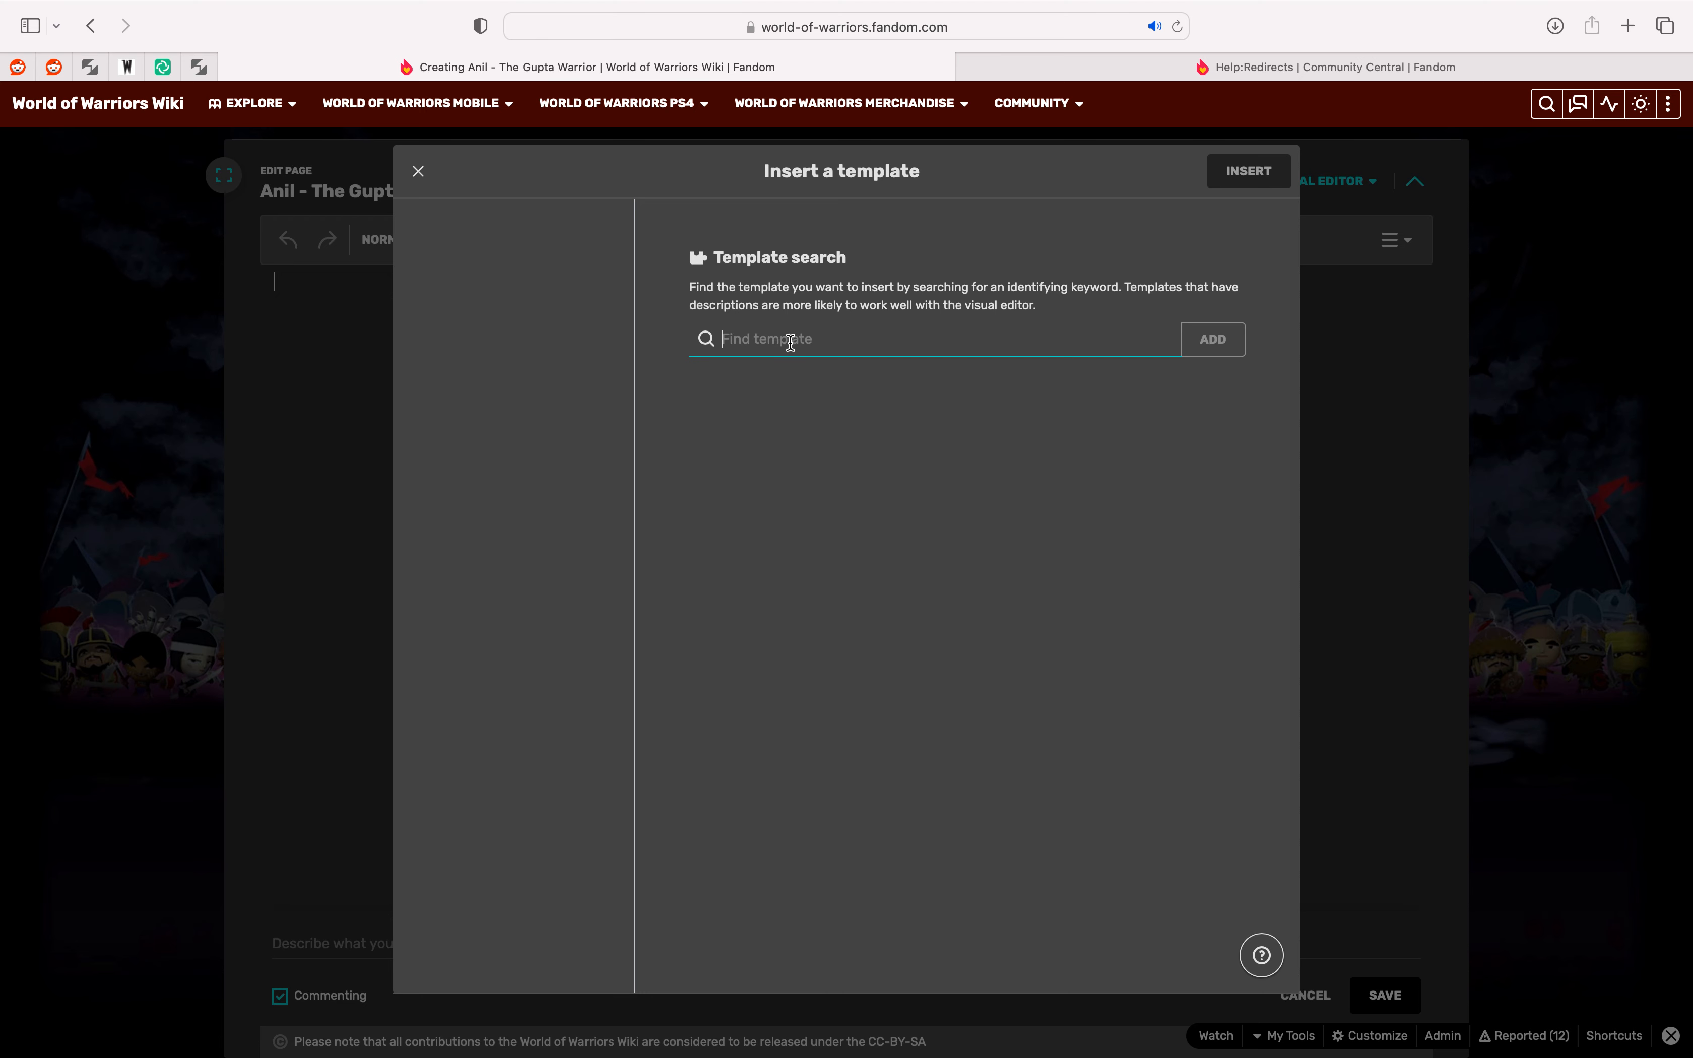
type("Unit")
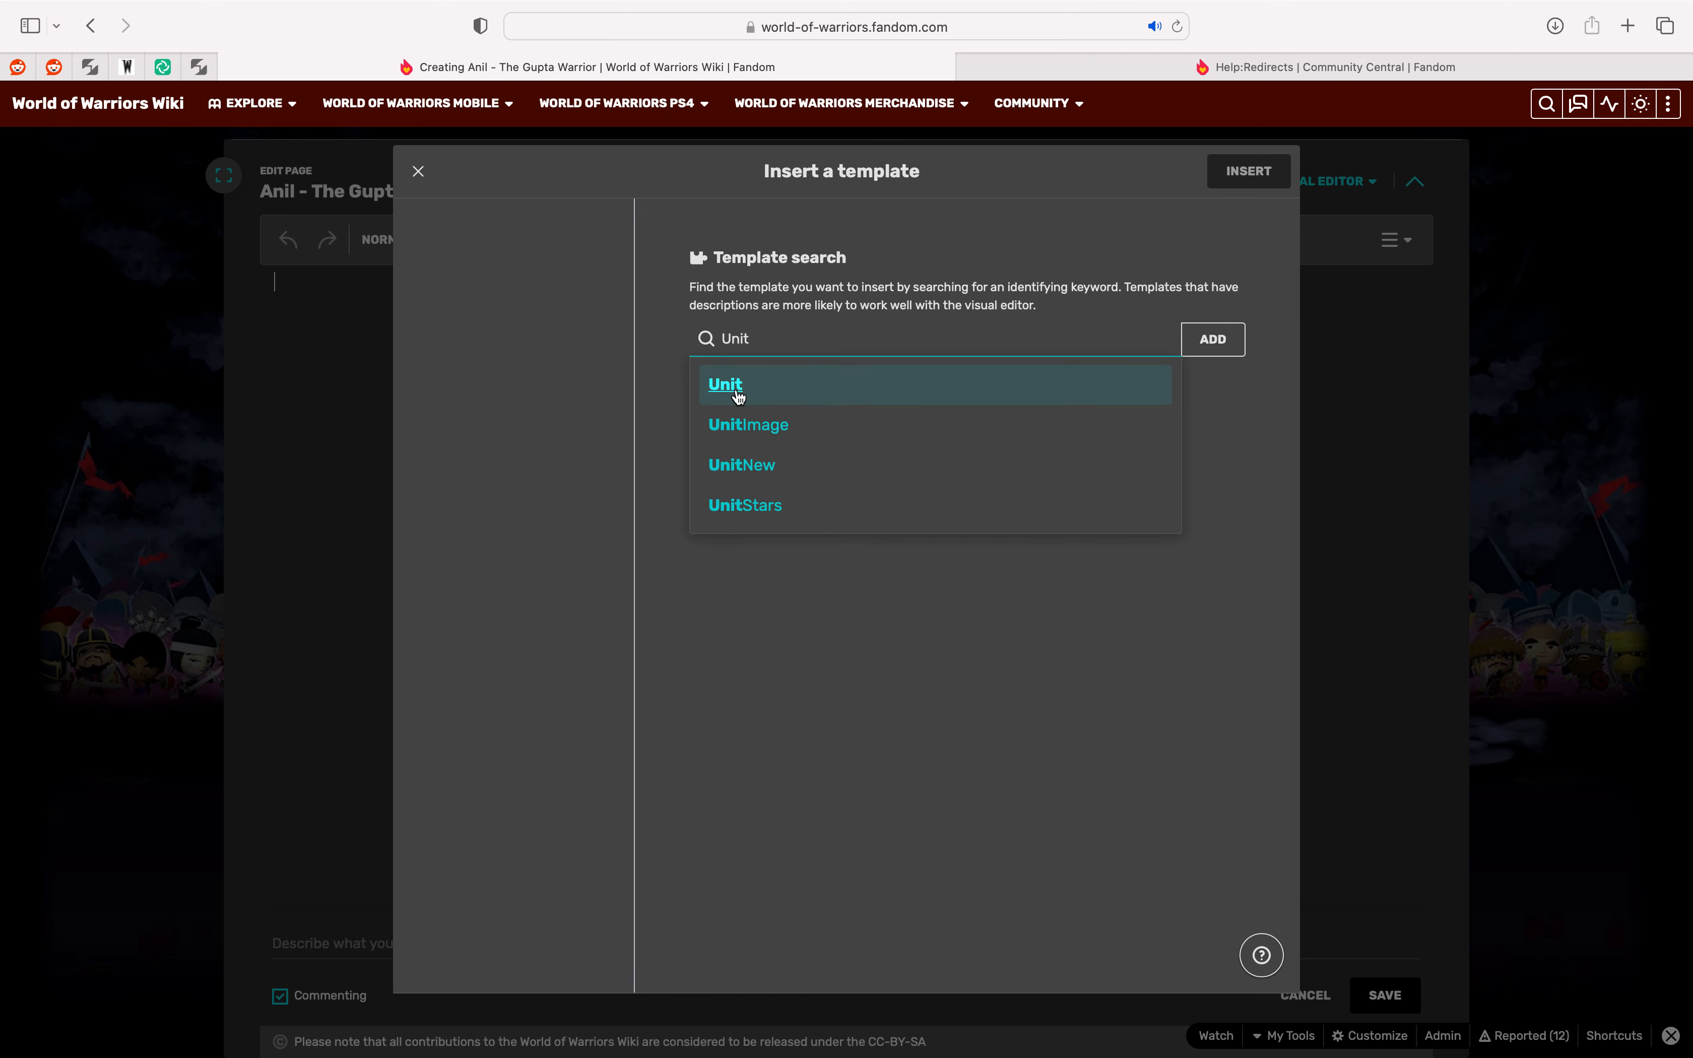
left_click(726, 393)
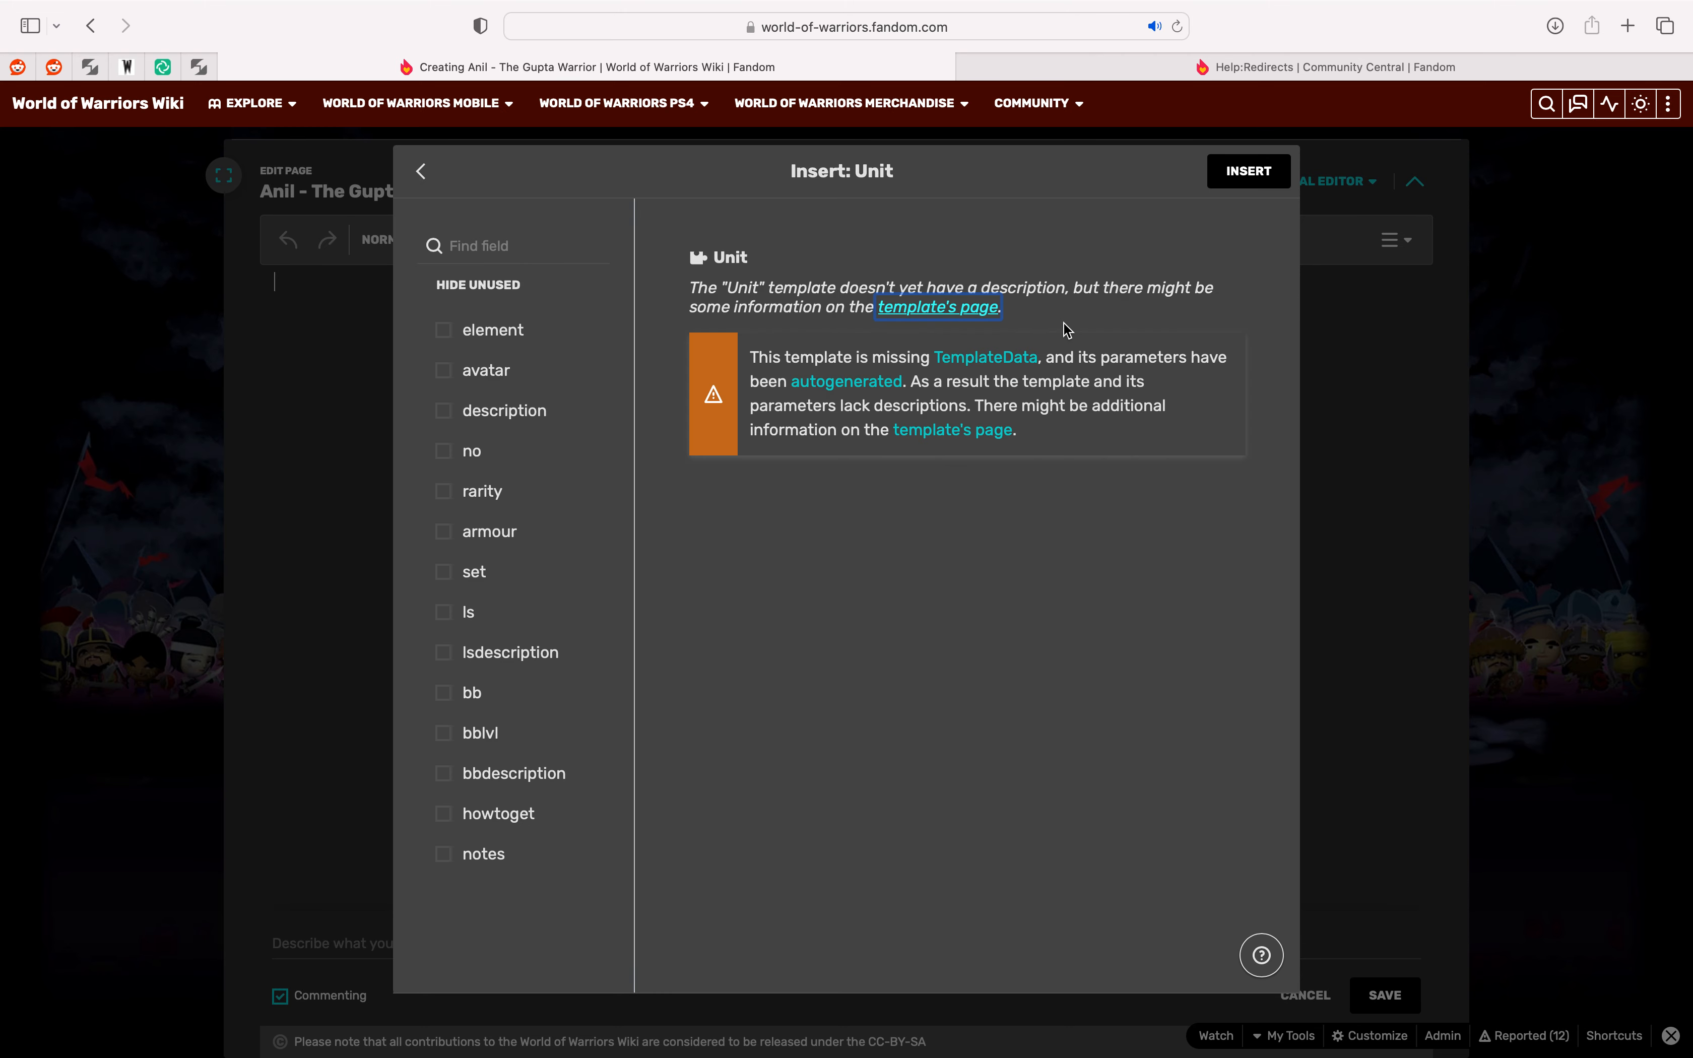
Step: Add the element field with the value Fire and the avatar field with the value Anil.png to the Unit template
left_click(443, 331)
type("Fire")
left_click(706, 653)
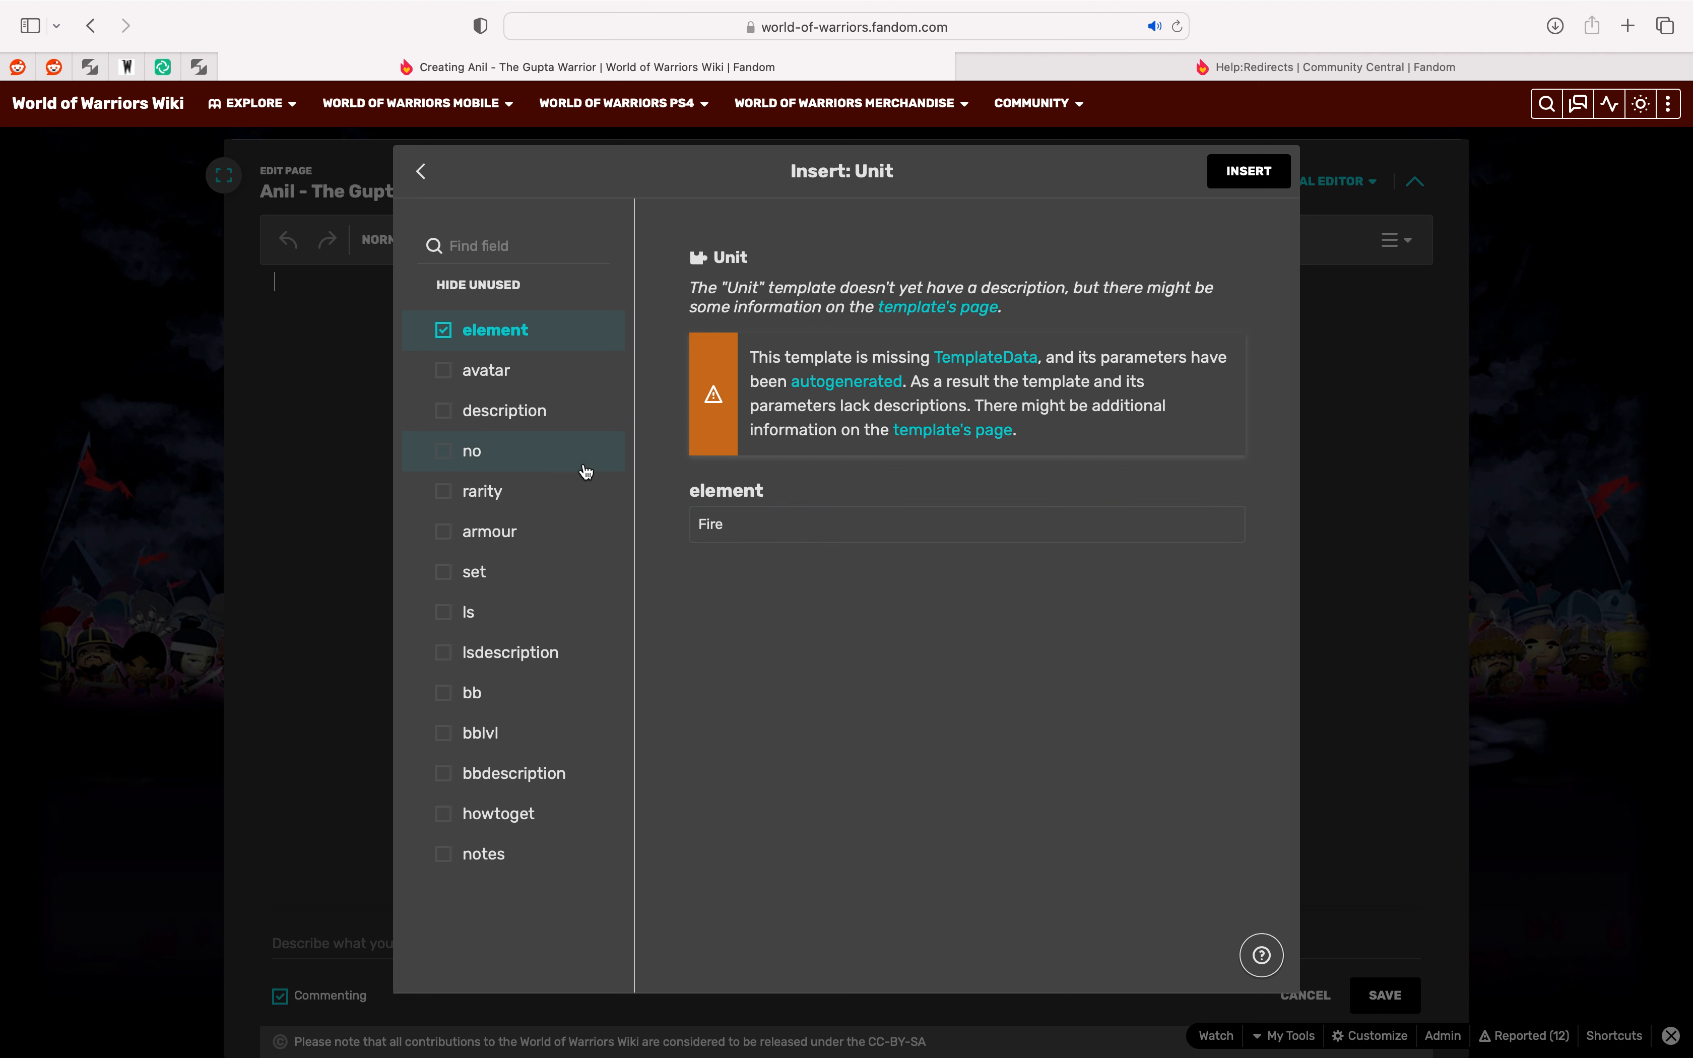
left_click(444, 370)
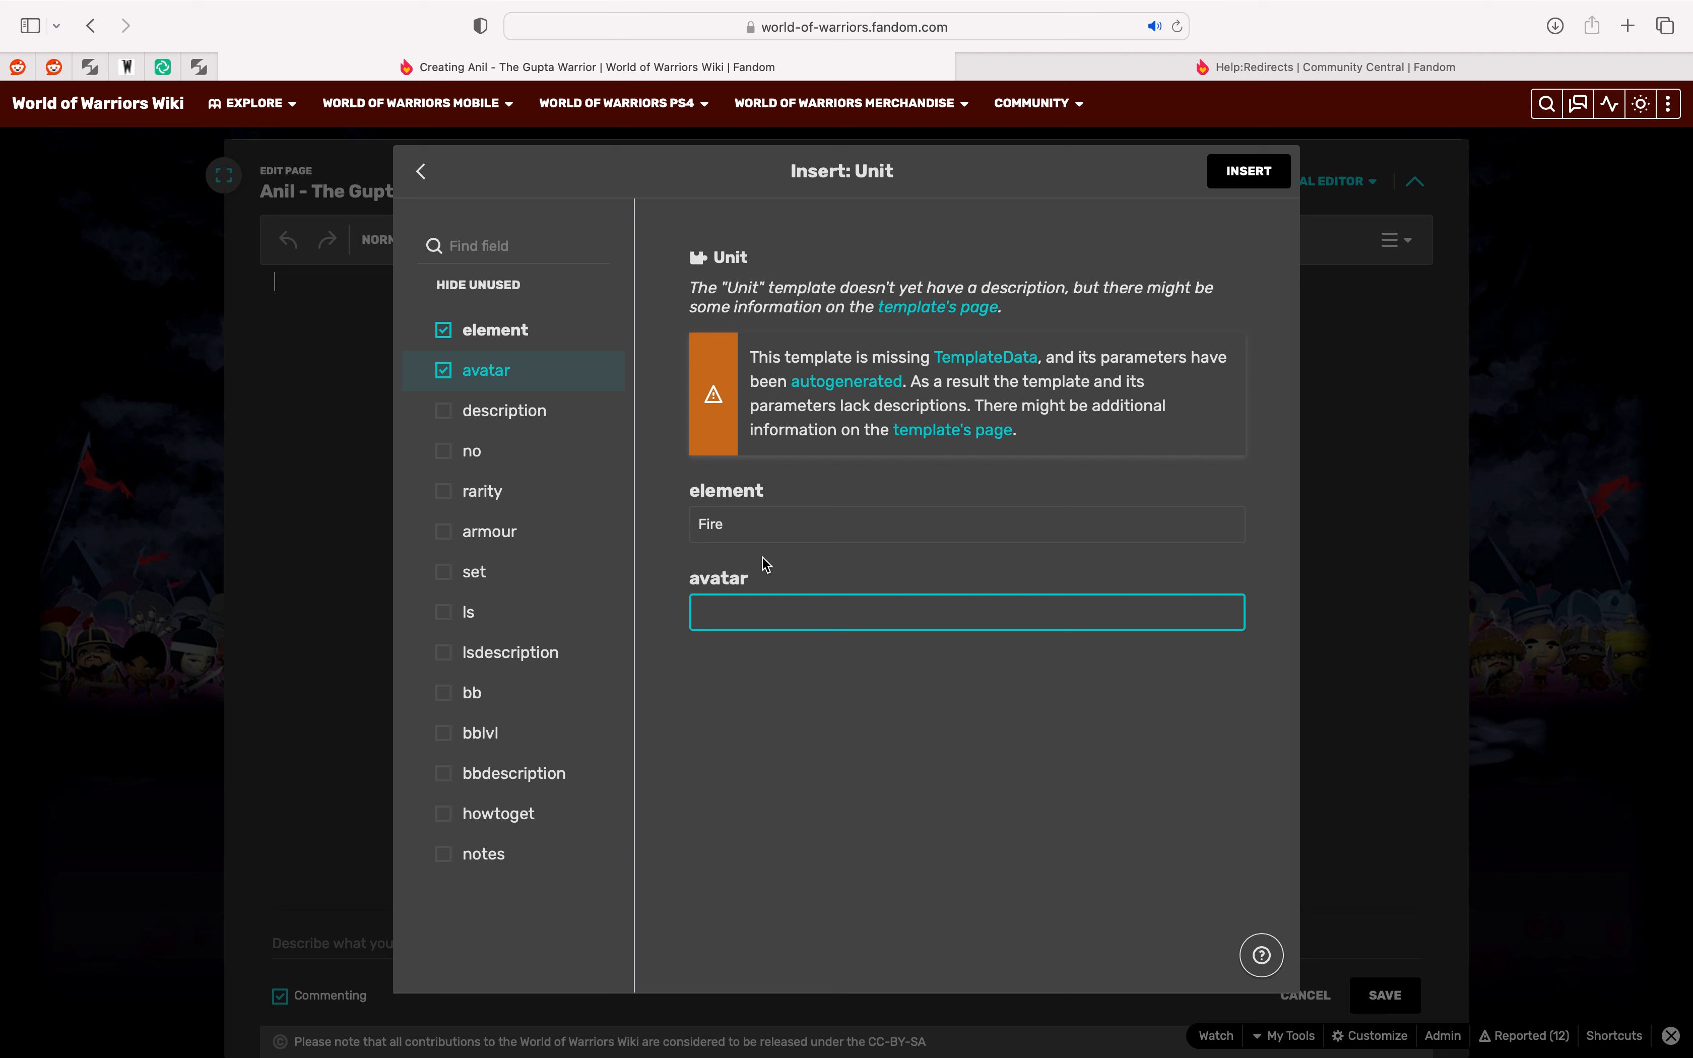
type("Anil.png")
left_click(761, 625)
left_click_drag(762, 624, 674, 621)
left_click(787, 621)
left_click_drag(791, 622, 655, 621)
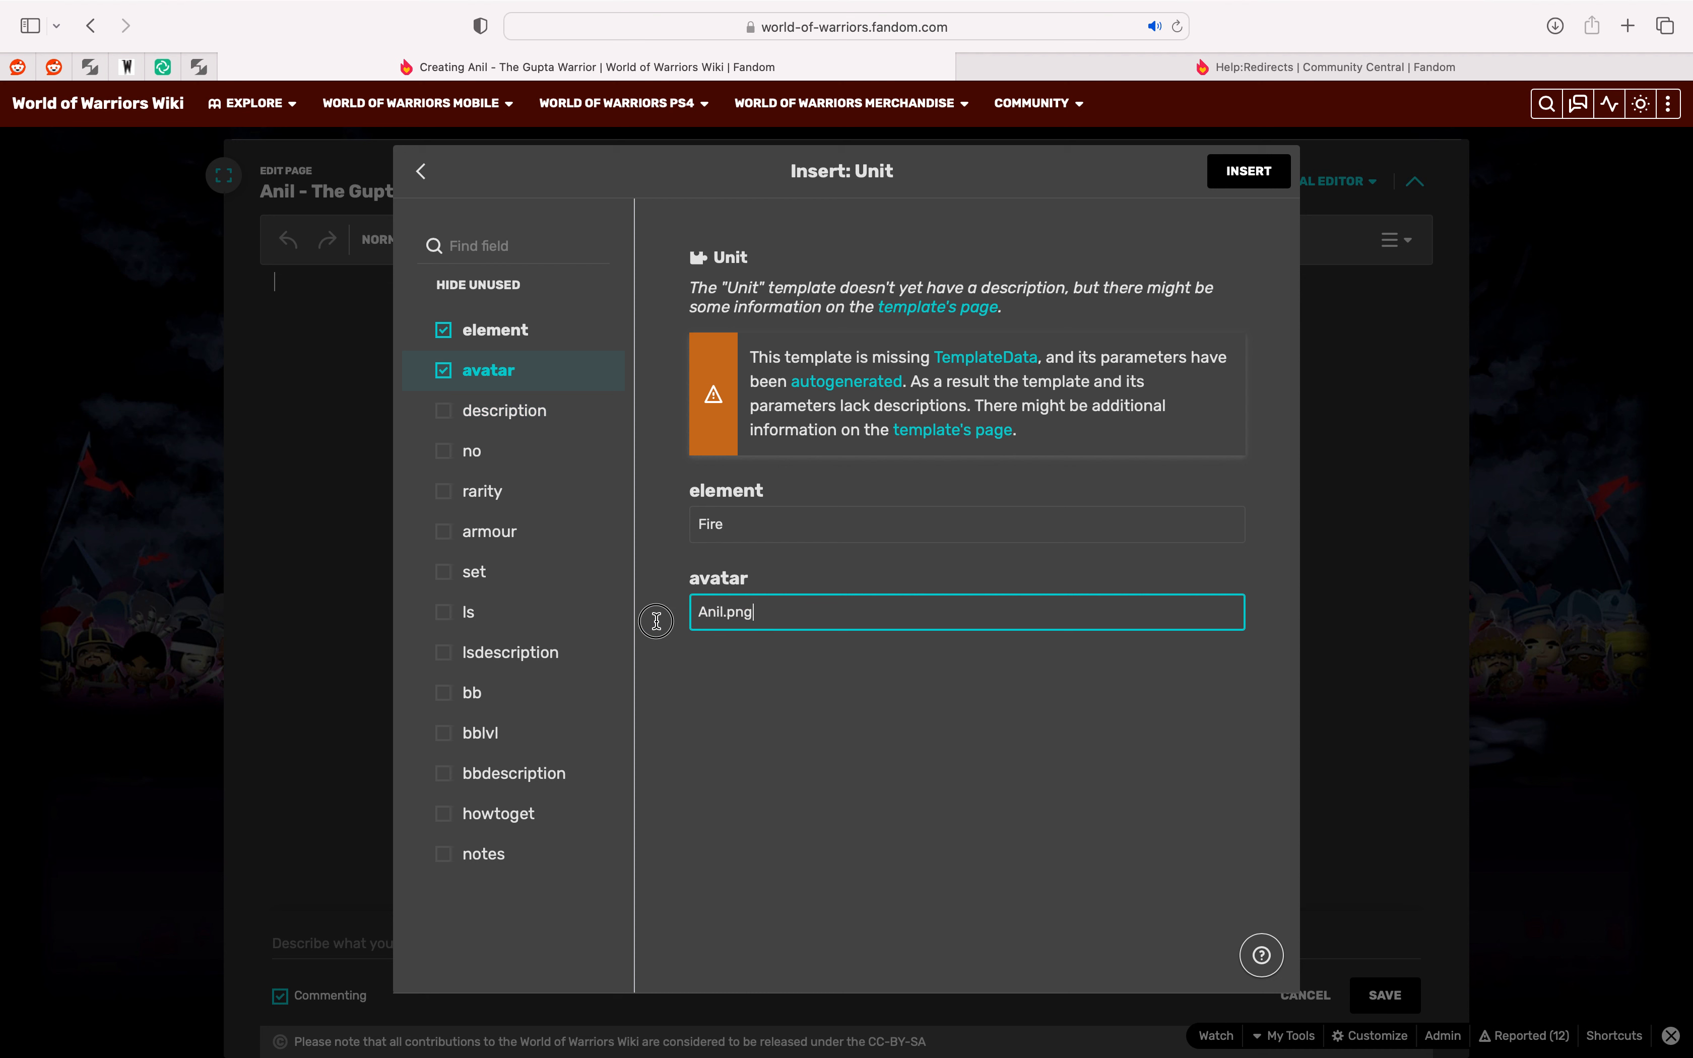
left_click_drag(778, 621, 683, 604)
left_click(790, 612)
Step: Add the description field reading "Attempting to subdue a Local uprising in the Himalayas, Anil was forced by angry villagers to retreat..."
left_click(441, 412)
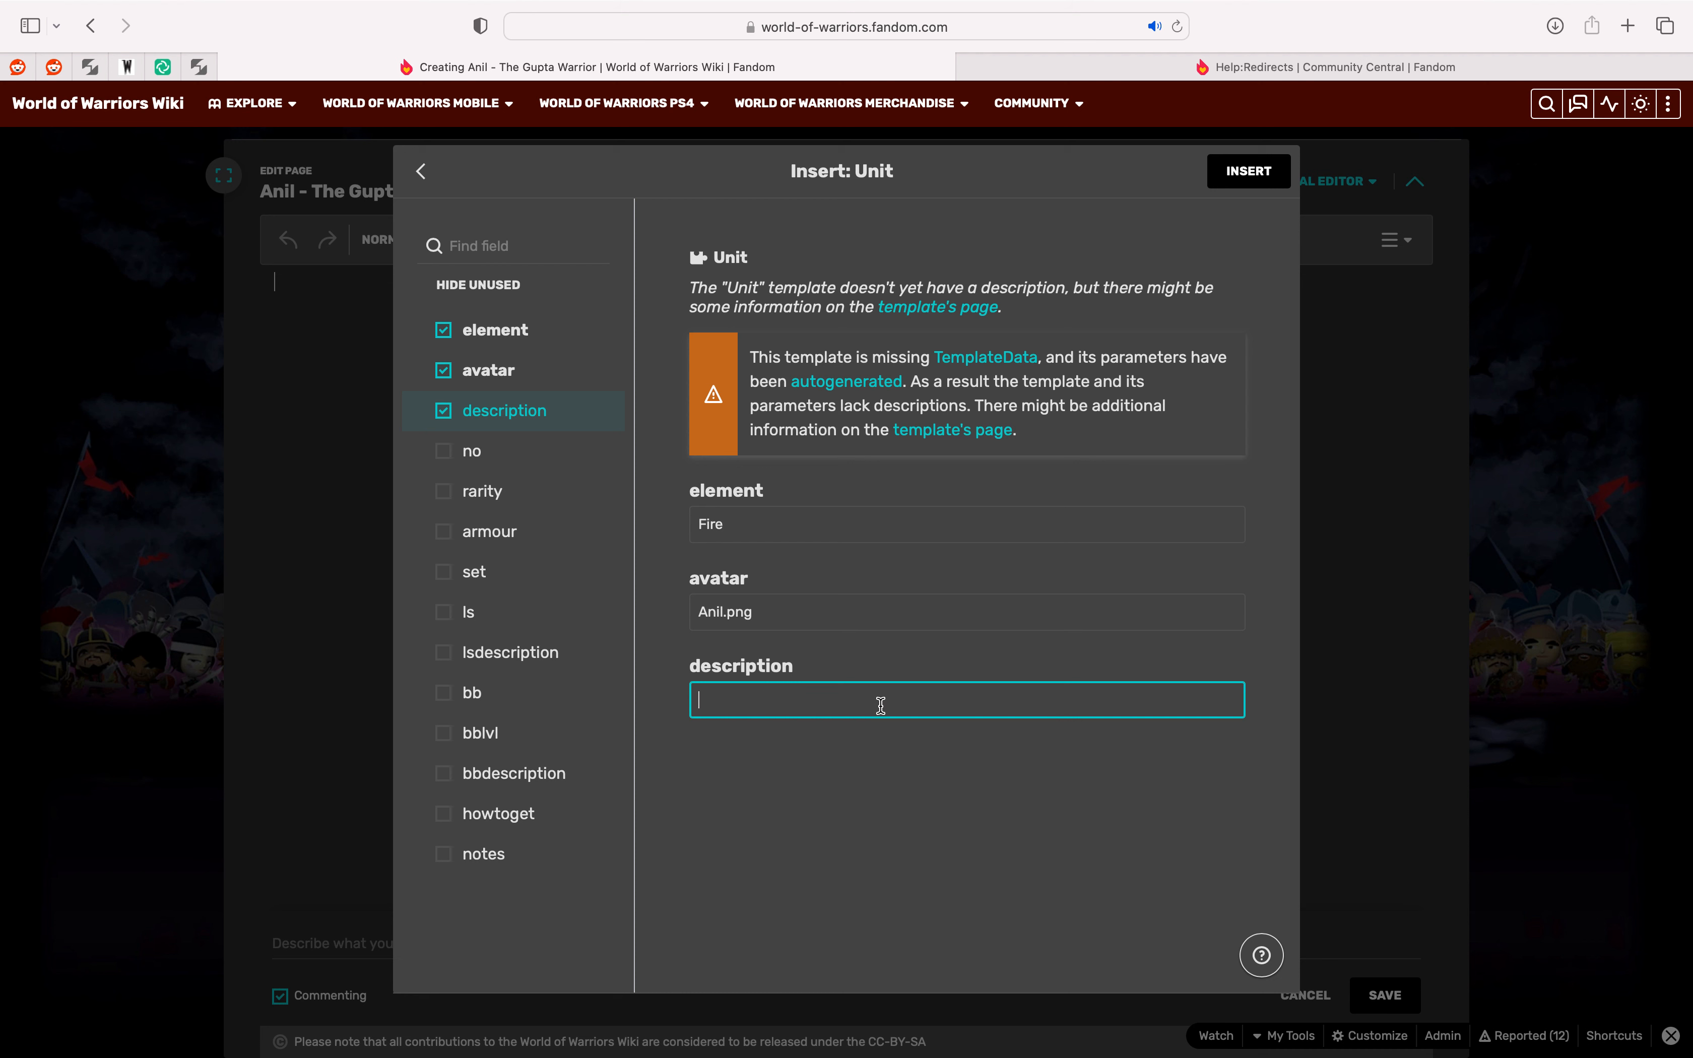
type("Attempting to")
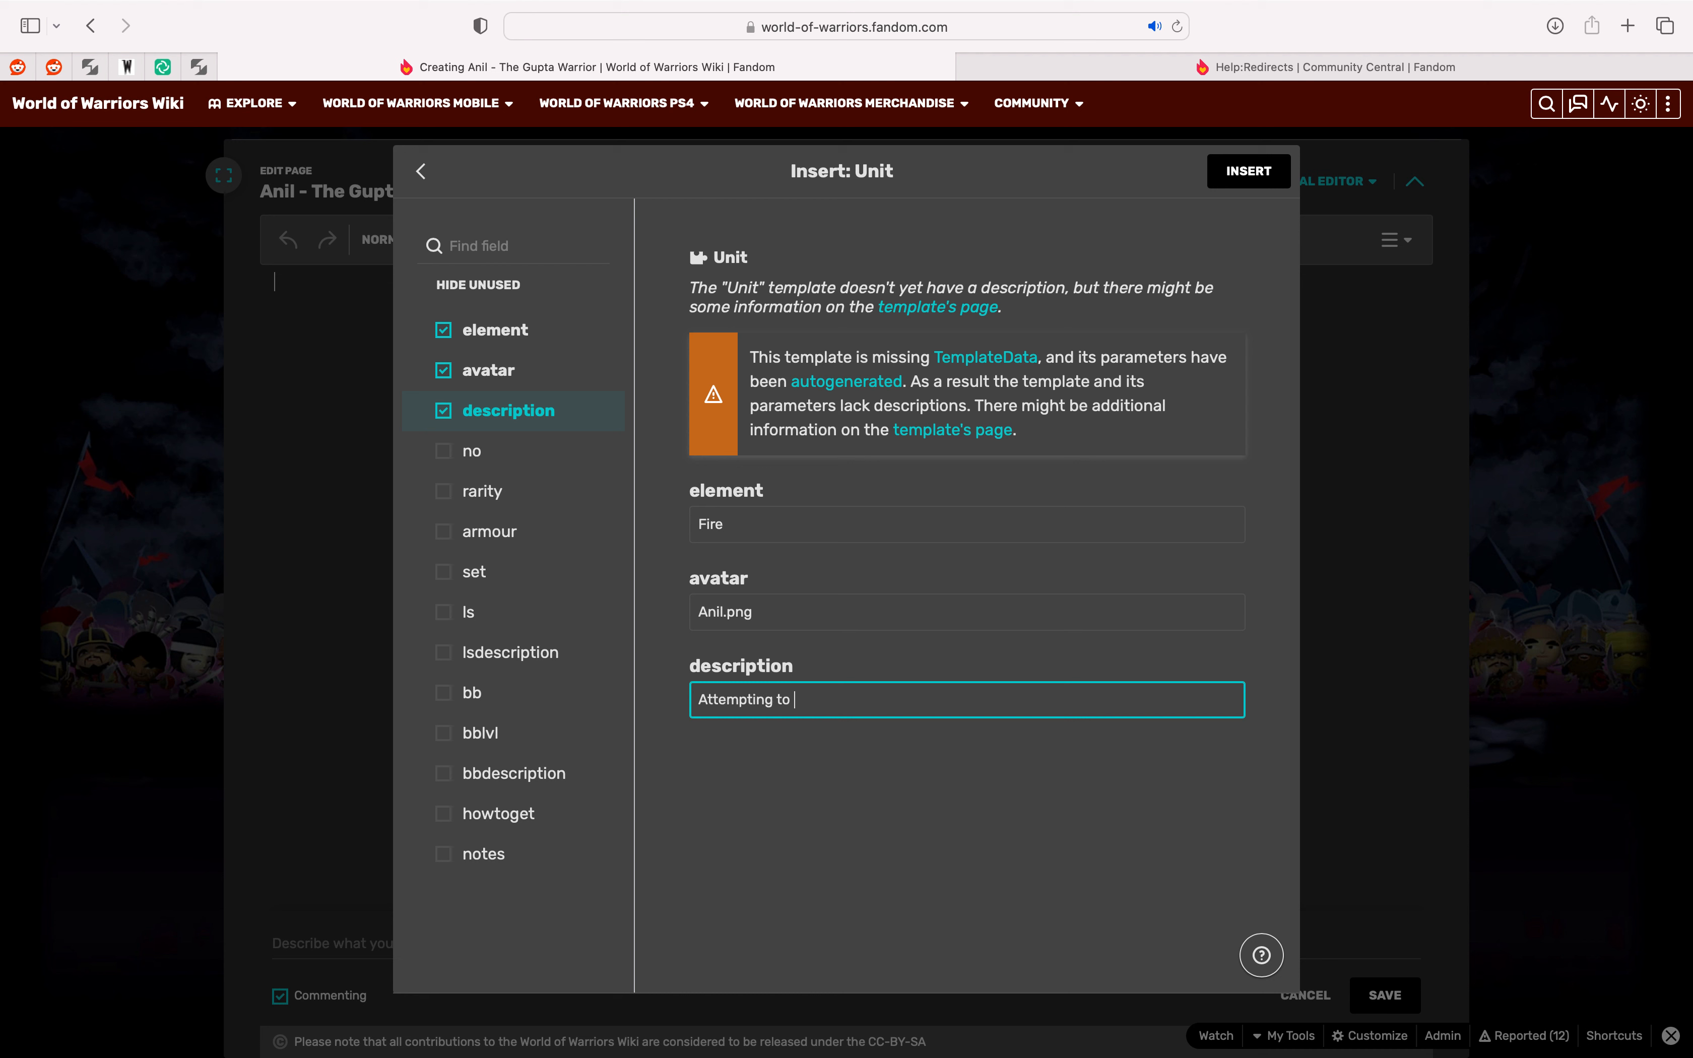
type(" subdue a Local uprising tin the")
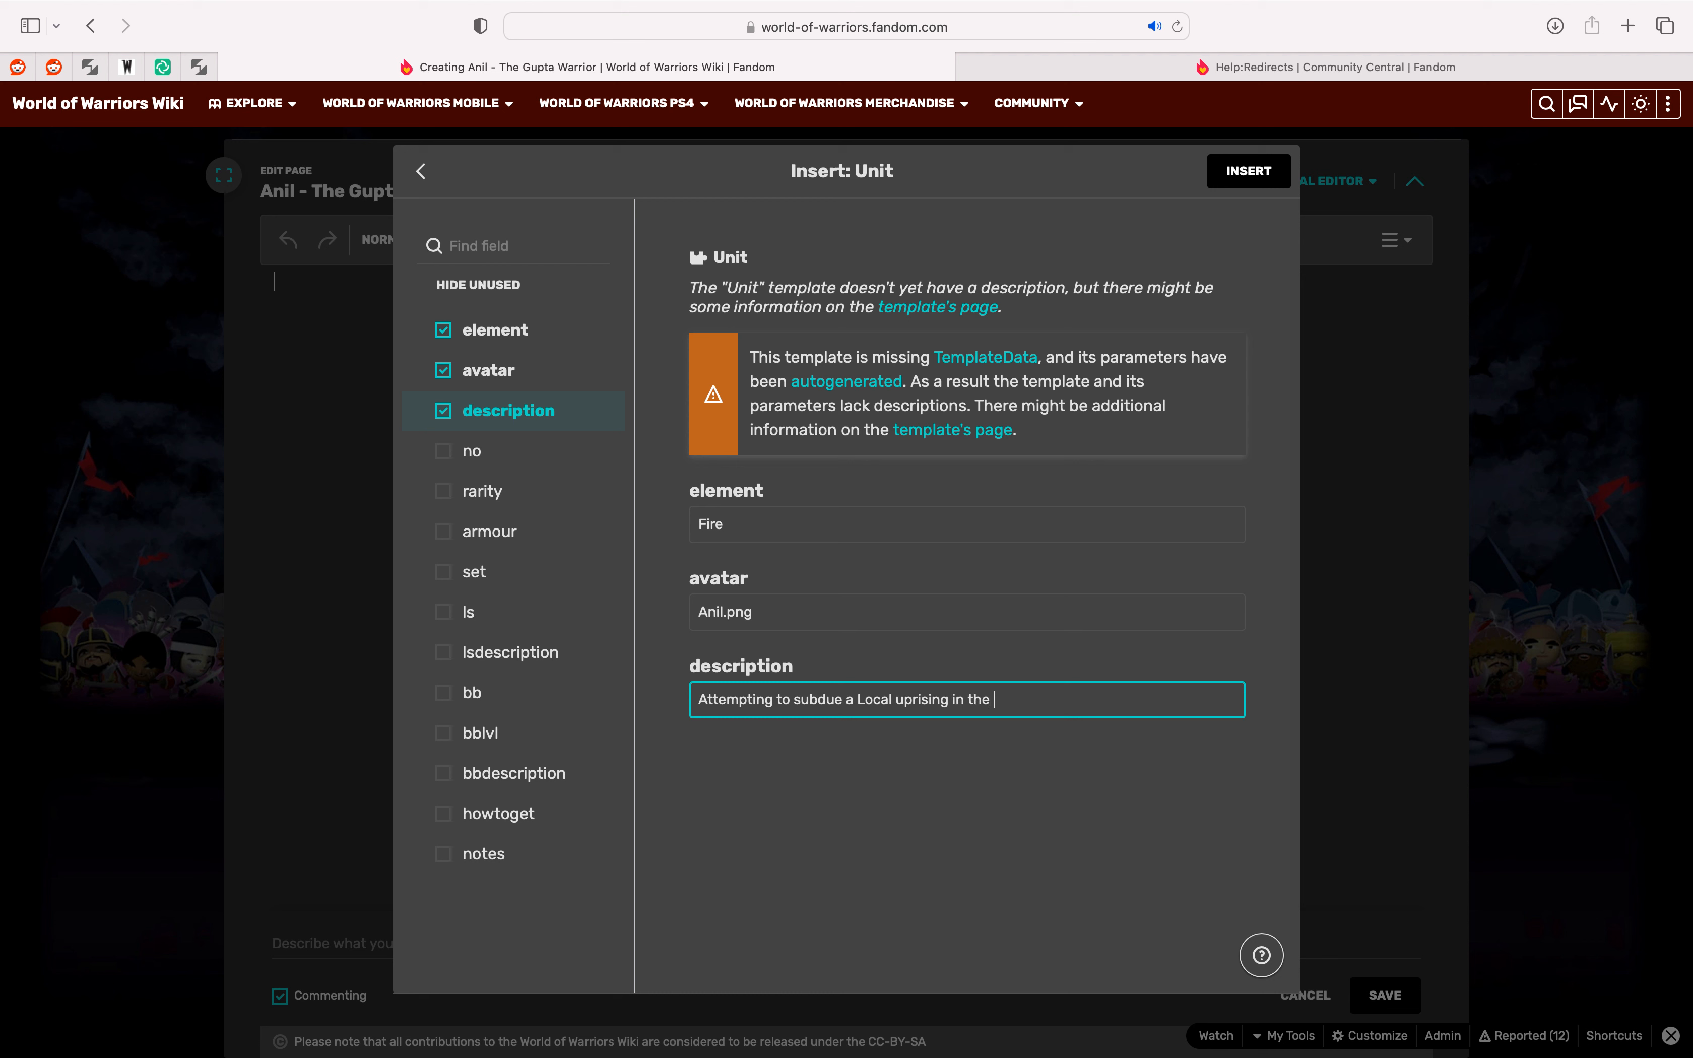
type(" Himalayas, Anil was force")
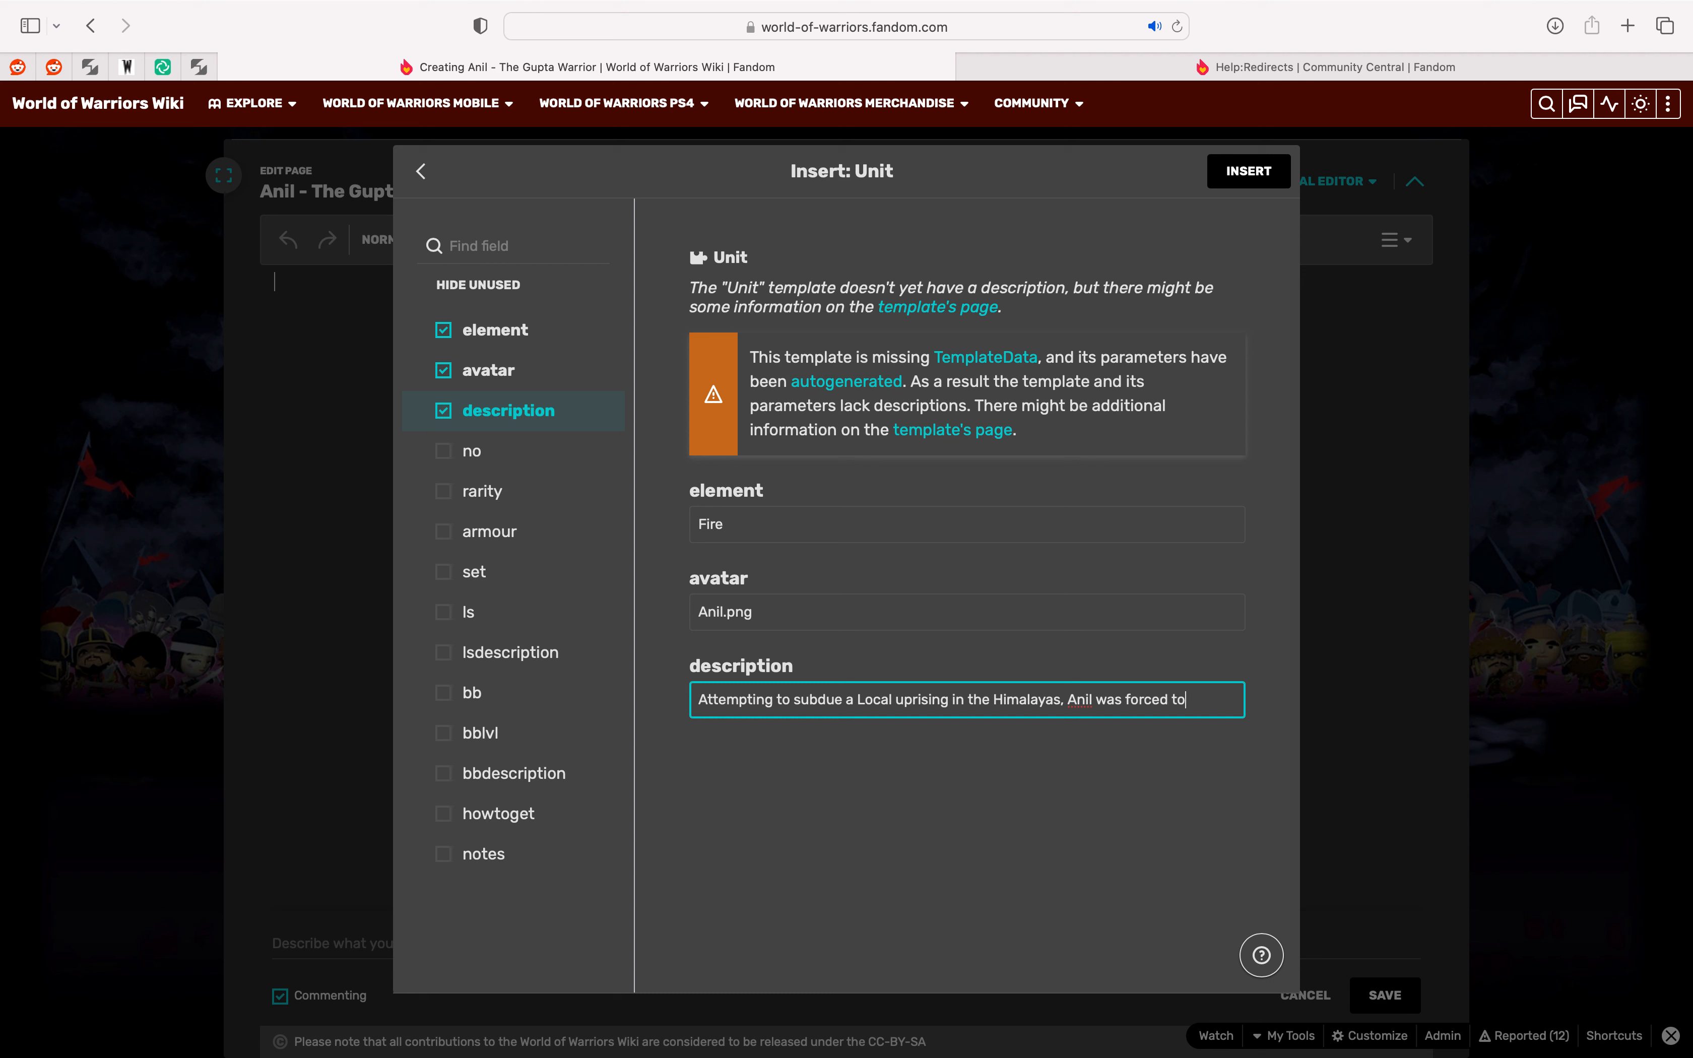
type("d by angry villagers")
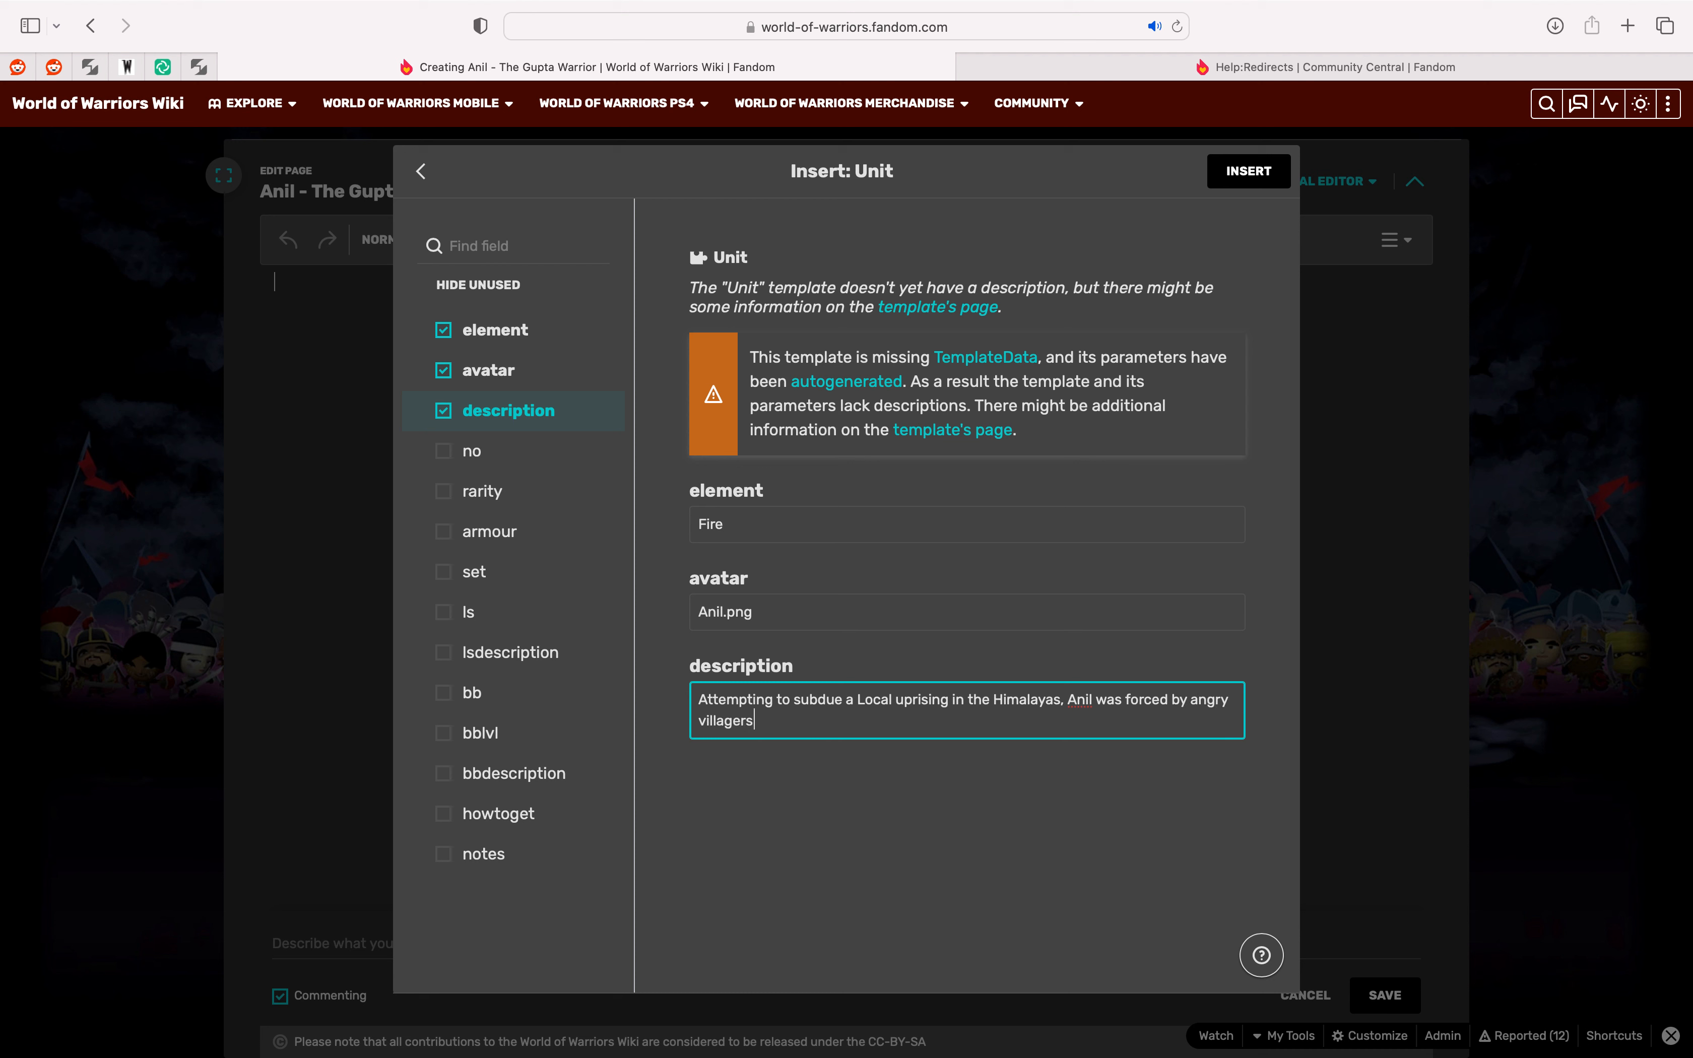
type(" to retreat...")
Step: Add an empty no field, the rarity field set to Legendary, and the armour field set to 1
left_click(445, 455)
left_click(714, 691)
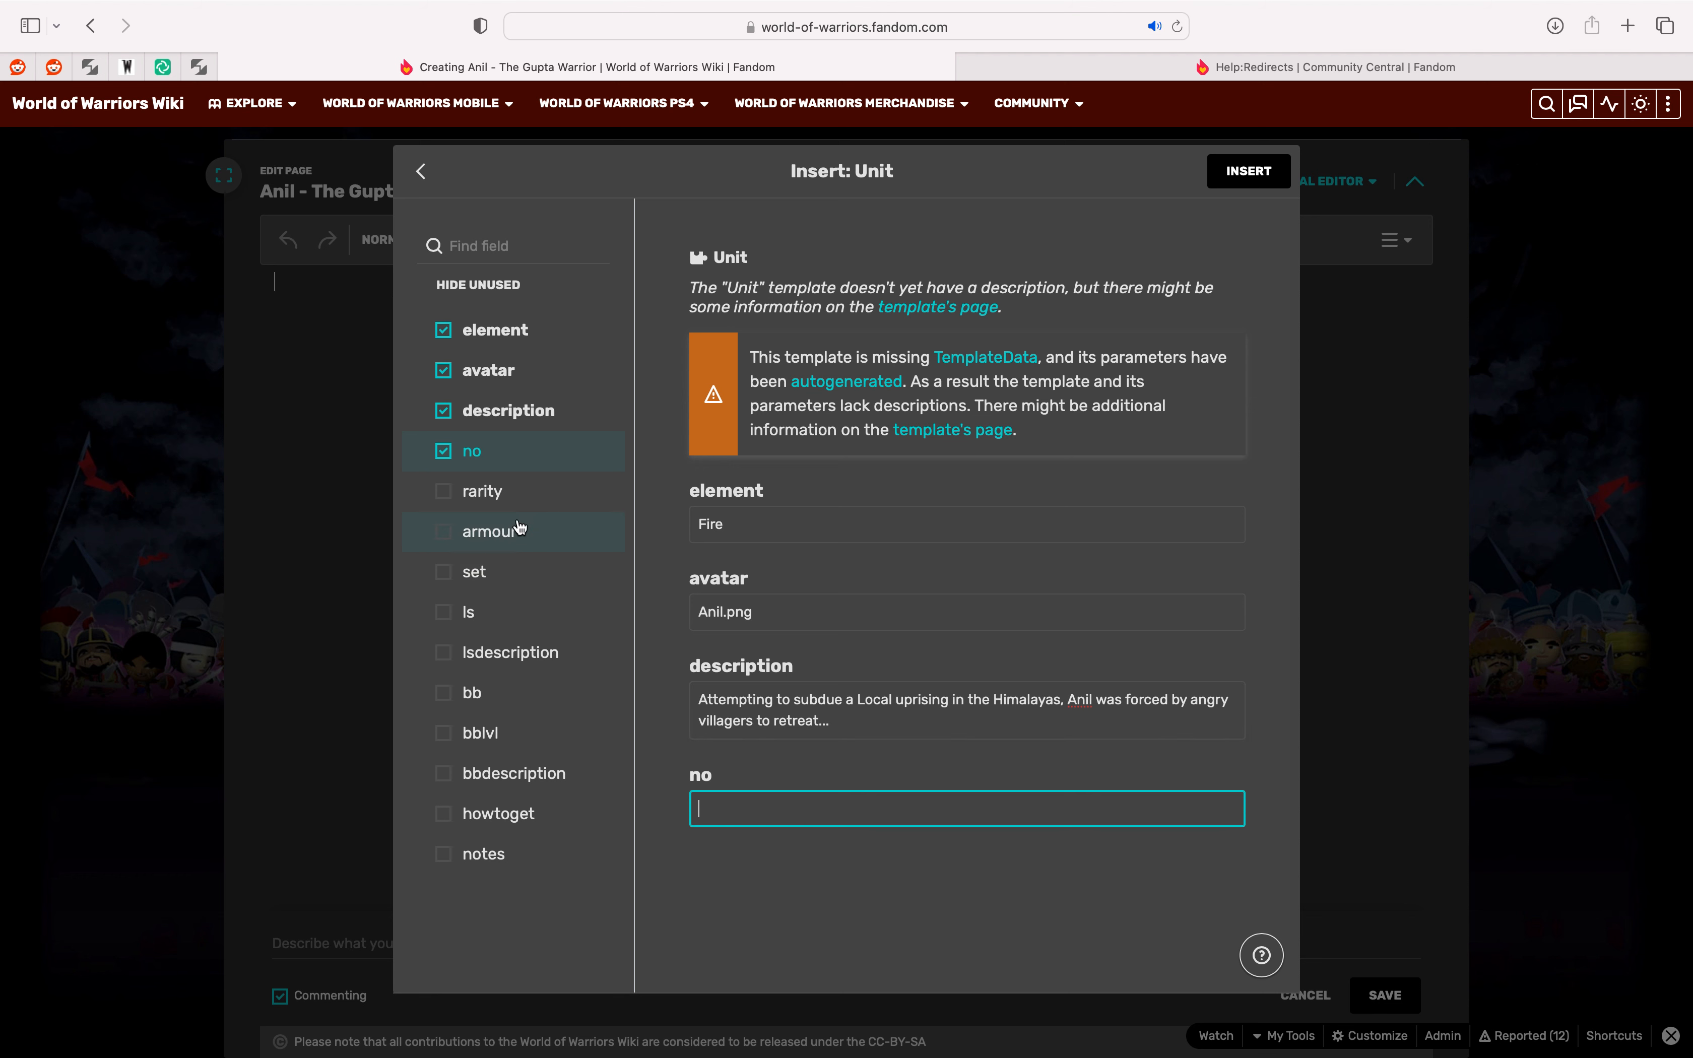
left_click(445, 491)
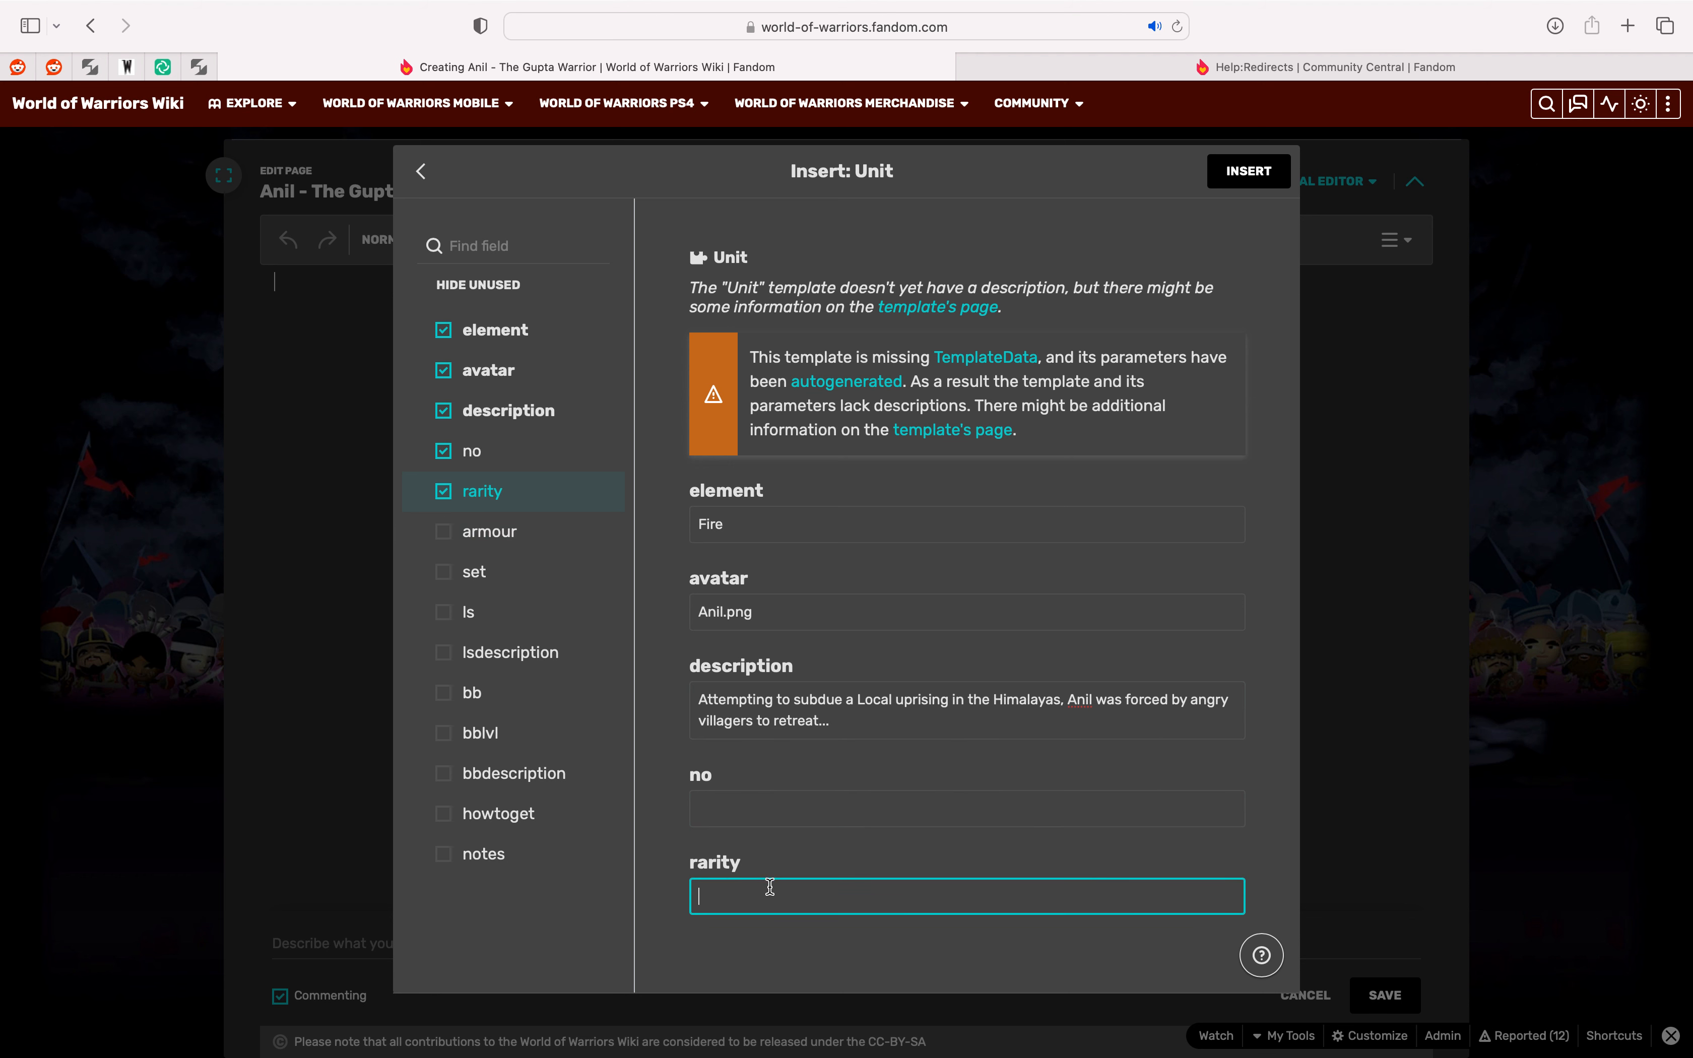
type("Legendary")
left_click(444, 532)
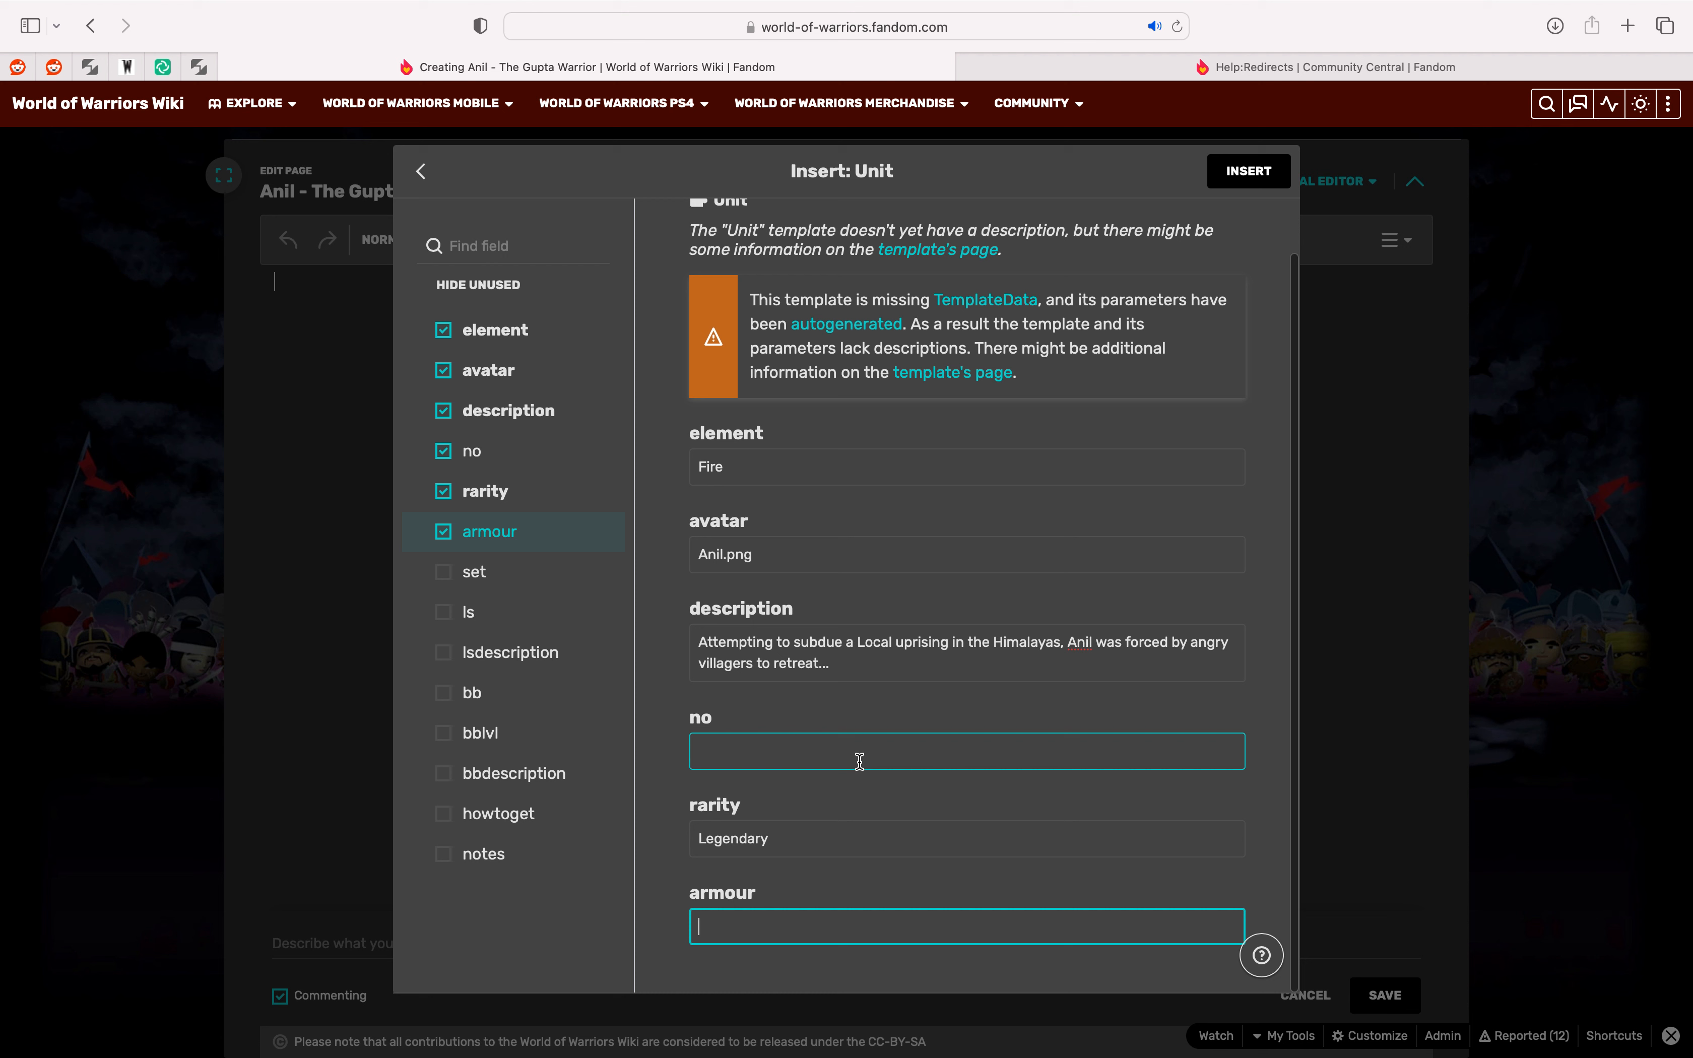
type("1")
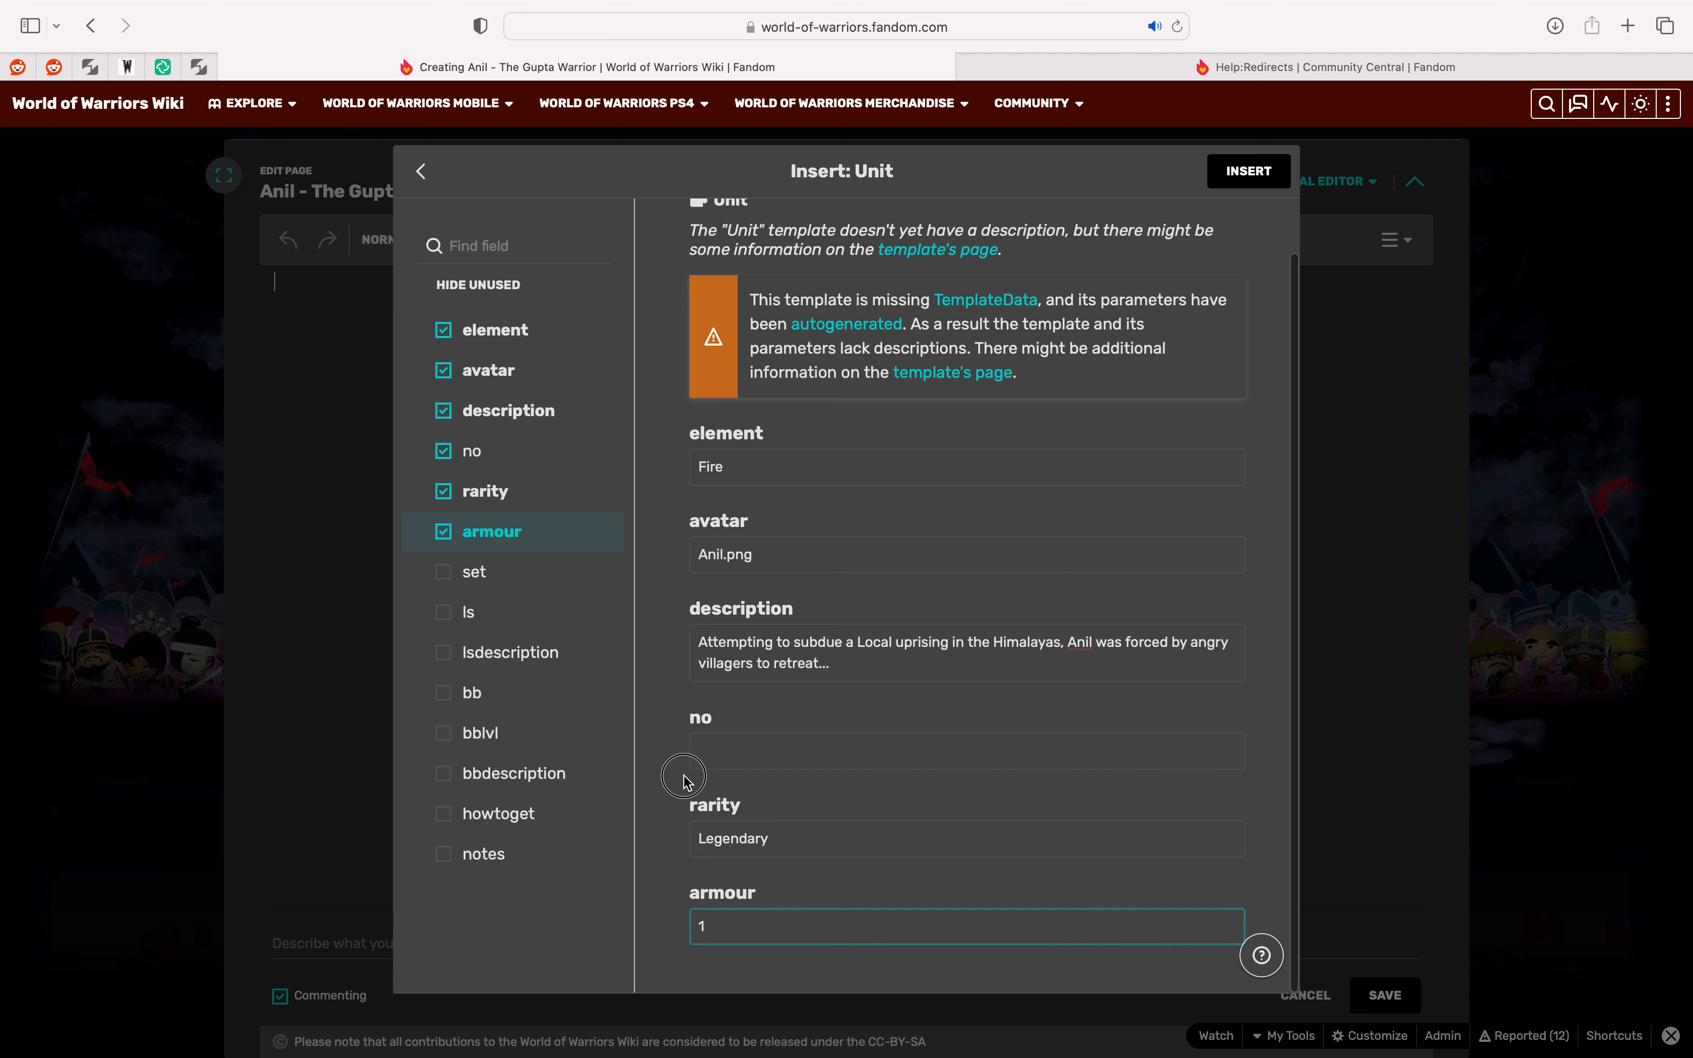
Step: Add the set, ls and lsdescription fields to the Unit template and leave them empty
left_click(444, 574)
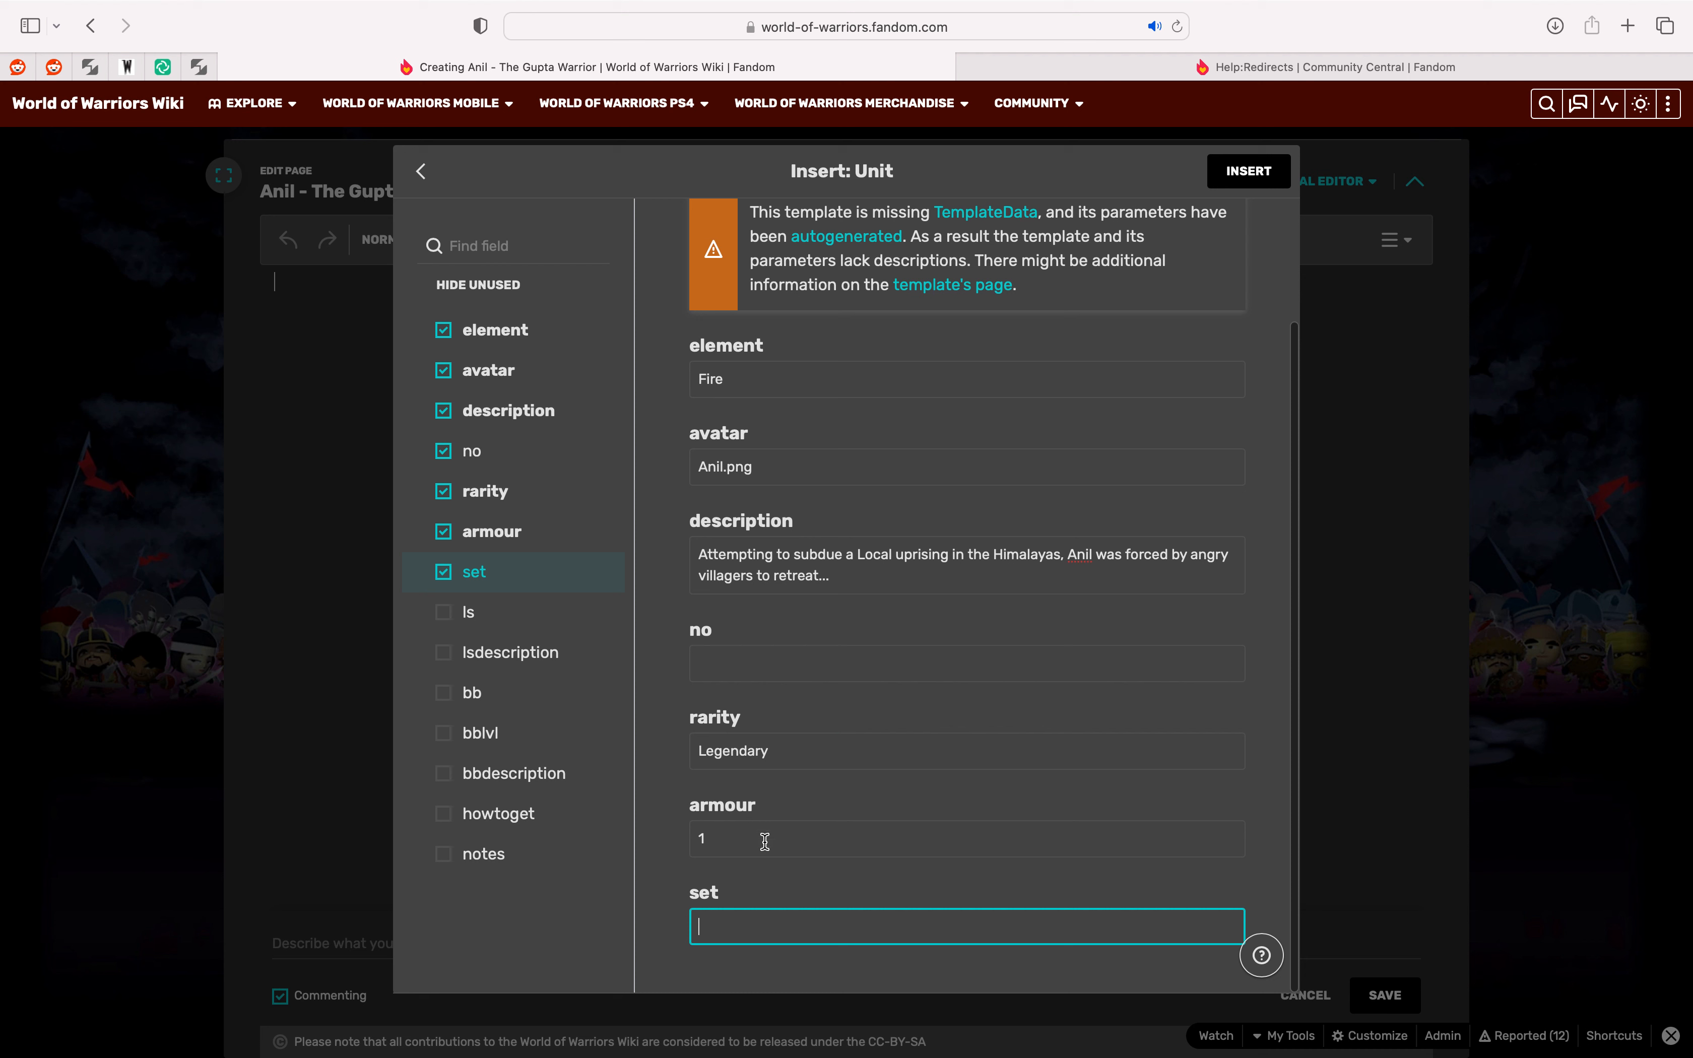
left_click(443, 614)
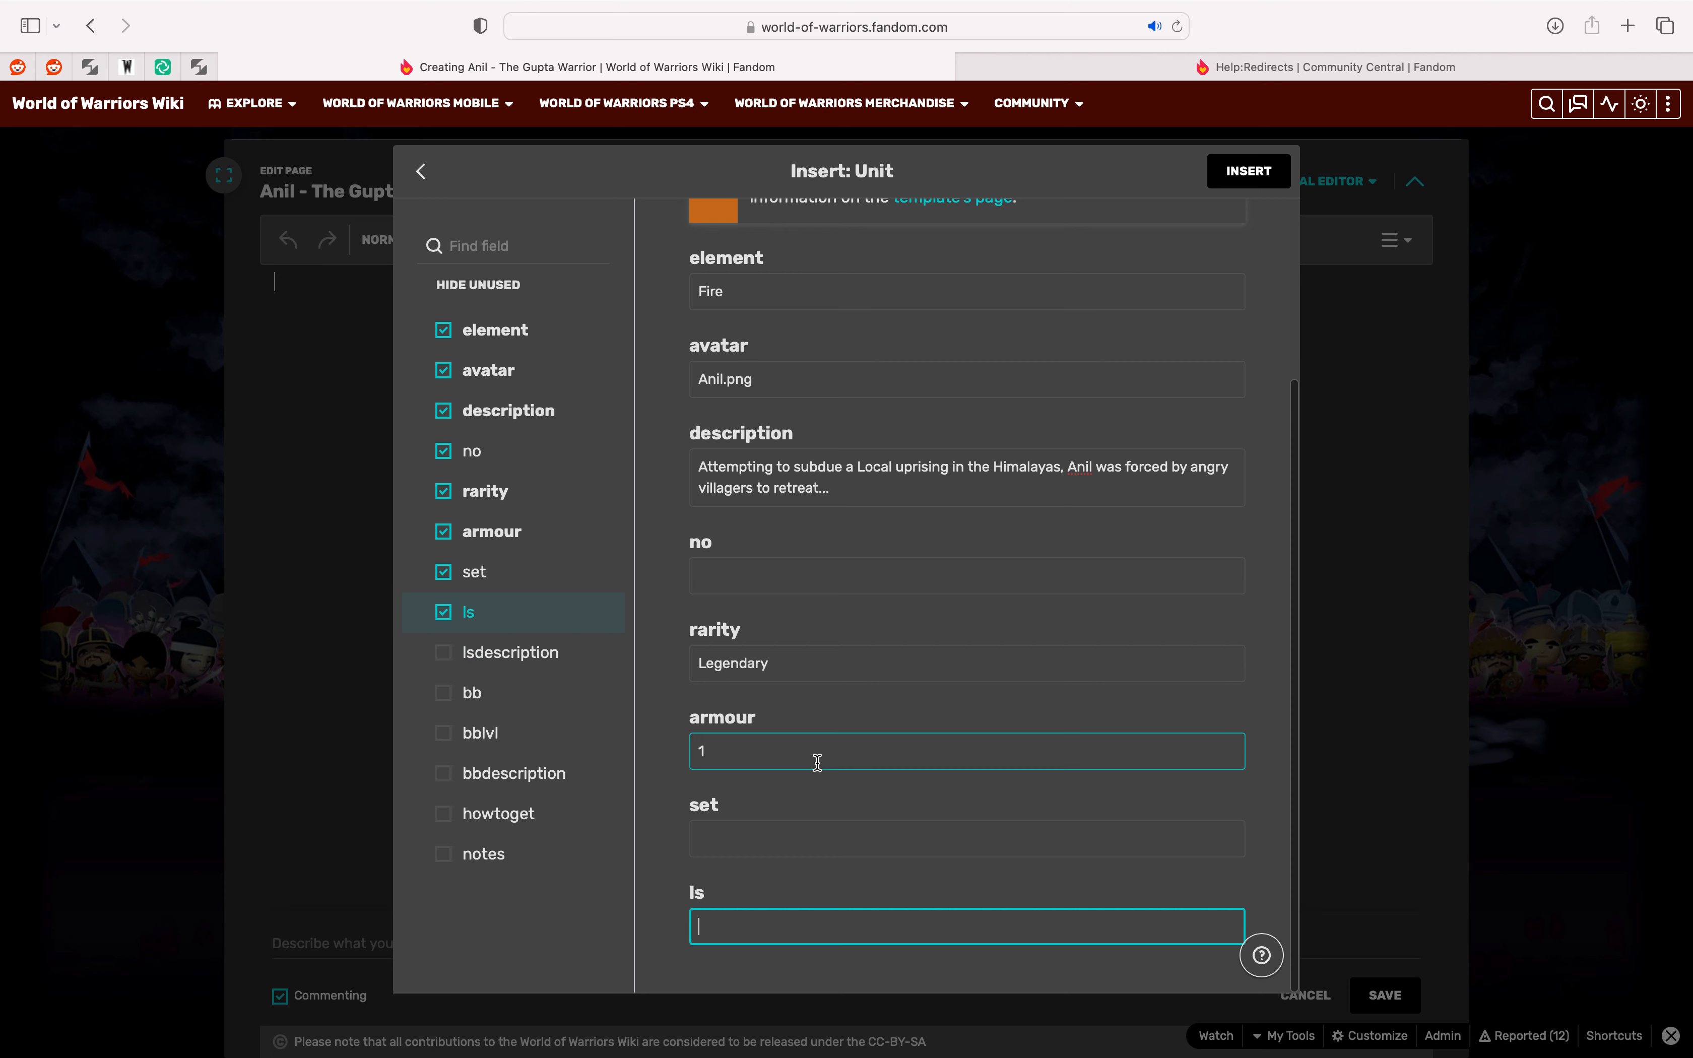
left_click(445, 653)
Step: Add the bb field with the value Inferno and the bblvl field with the value 2
left_click(445, 693)
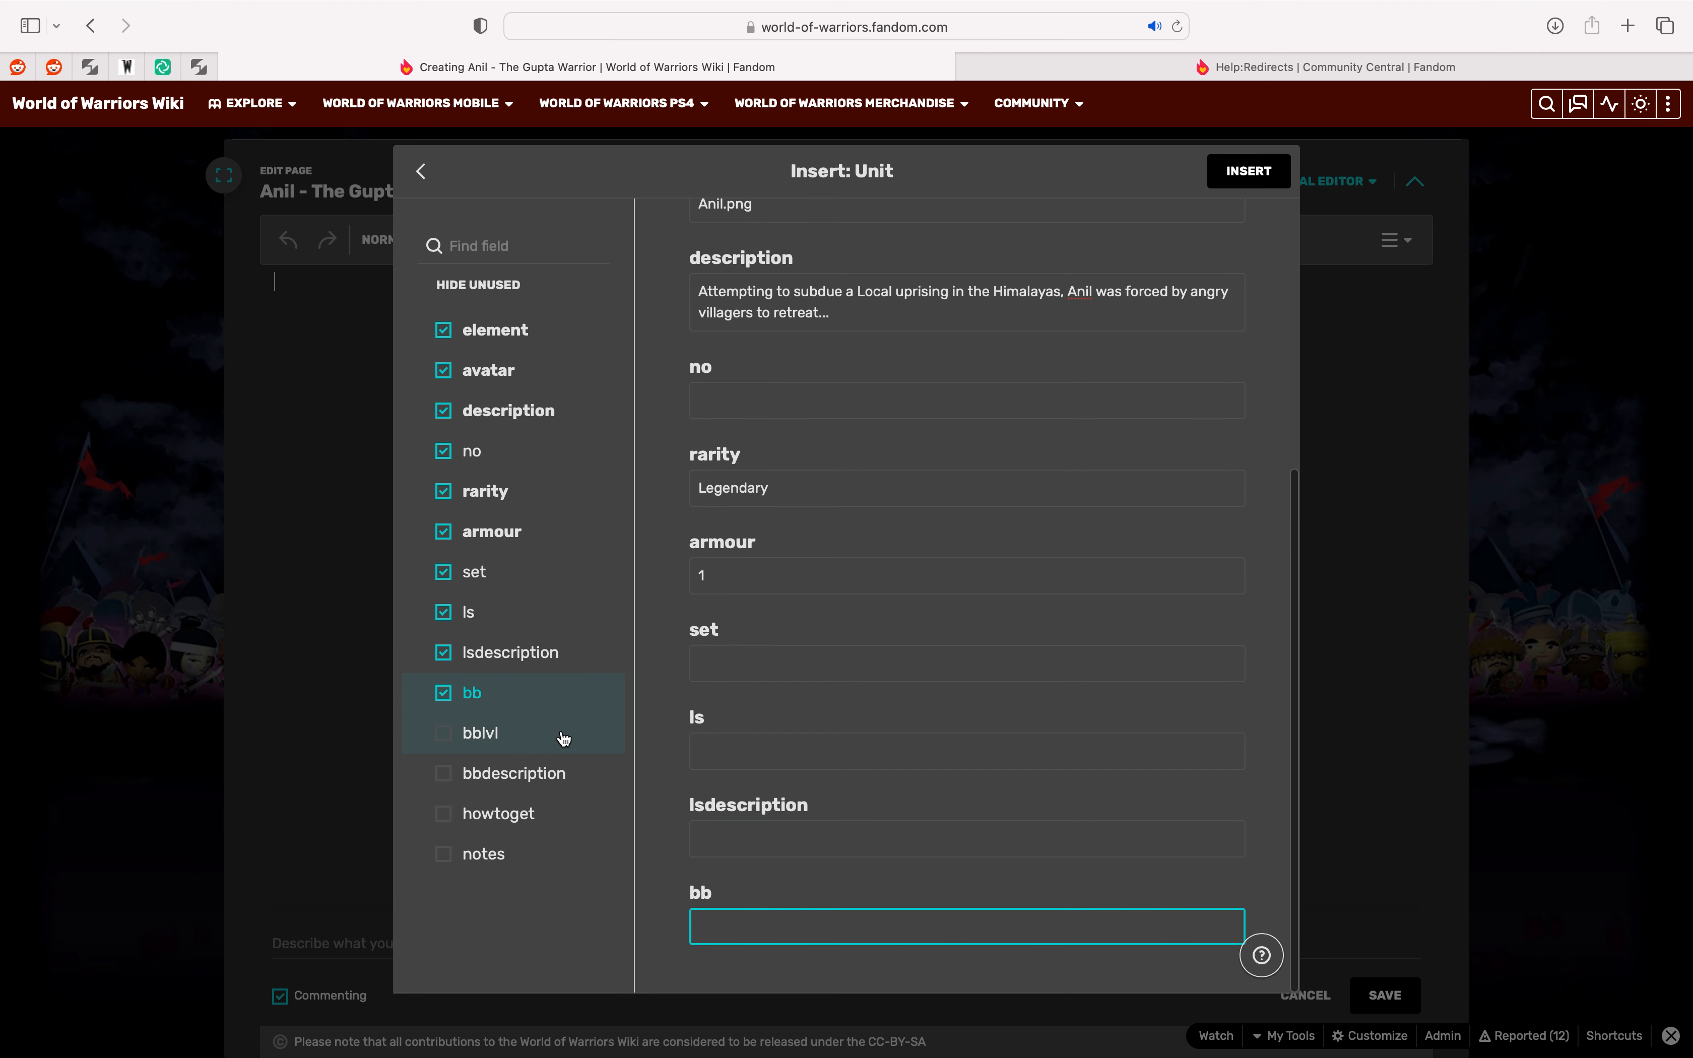
type("Inferno")
left_click(444, 732)
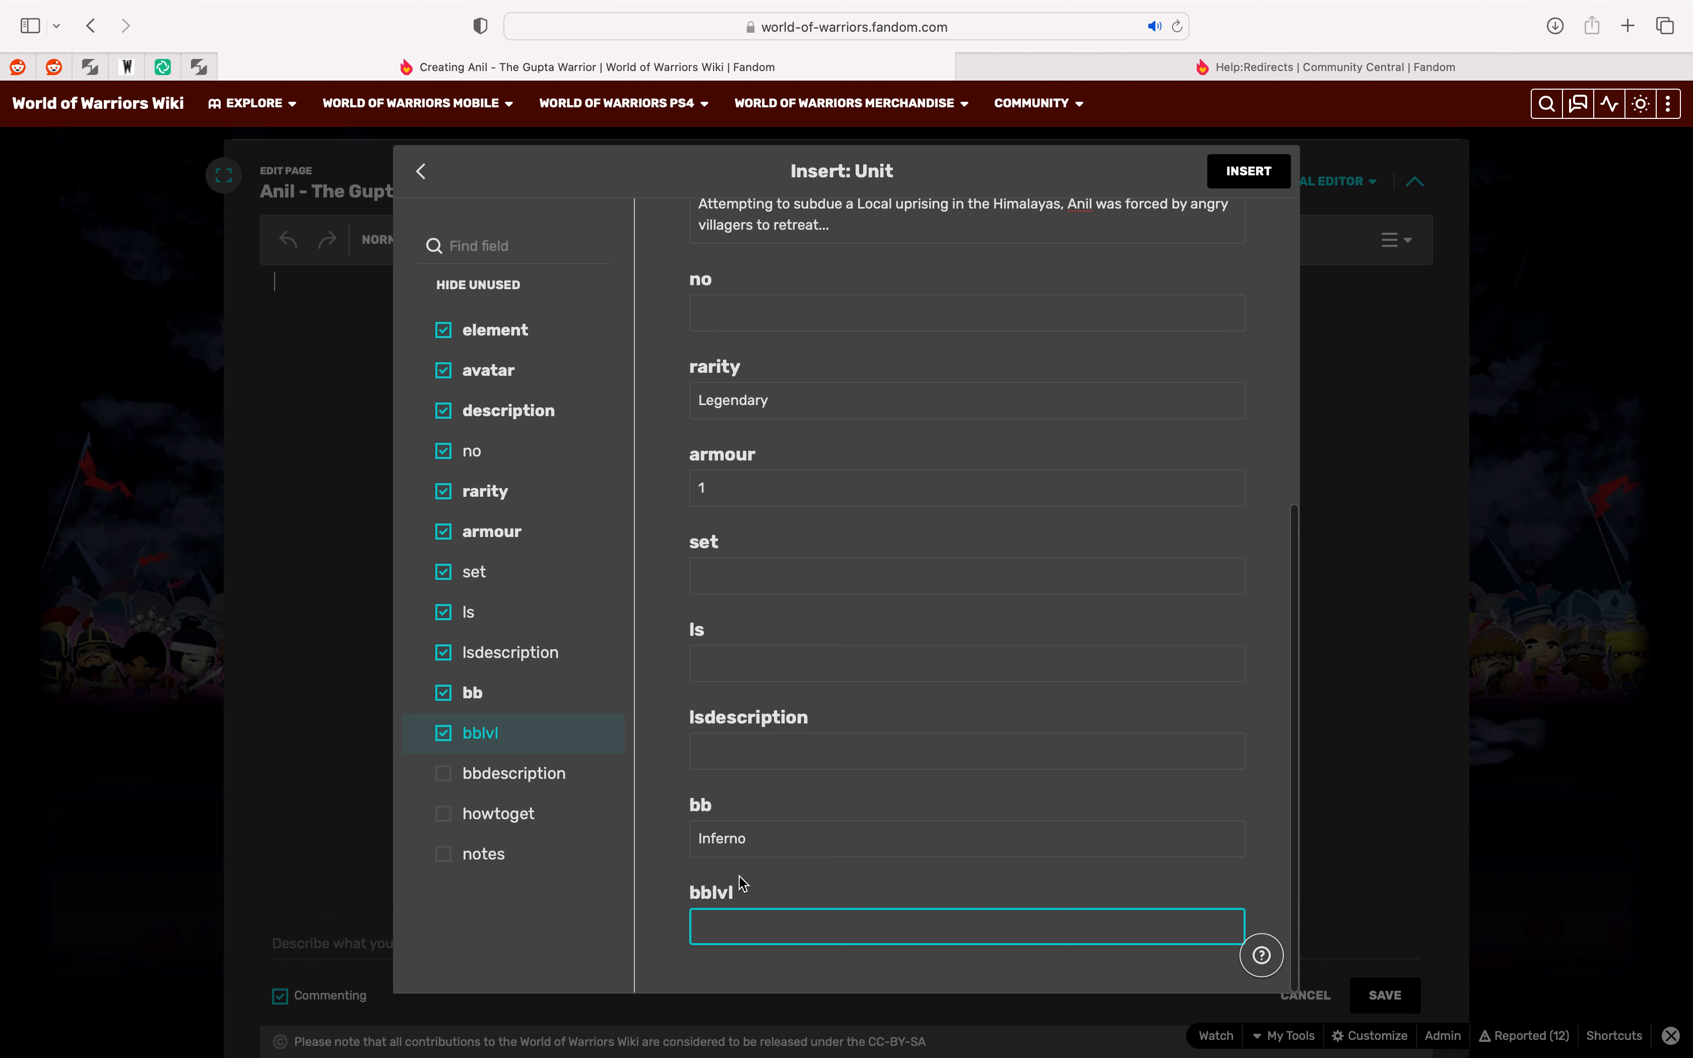
type("2")
Step: Add the bbdescription field reading "Burn enemies with the elemental power of FIRE."
left_click(428, 780)
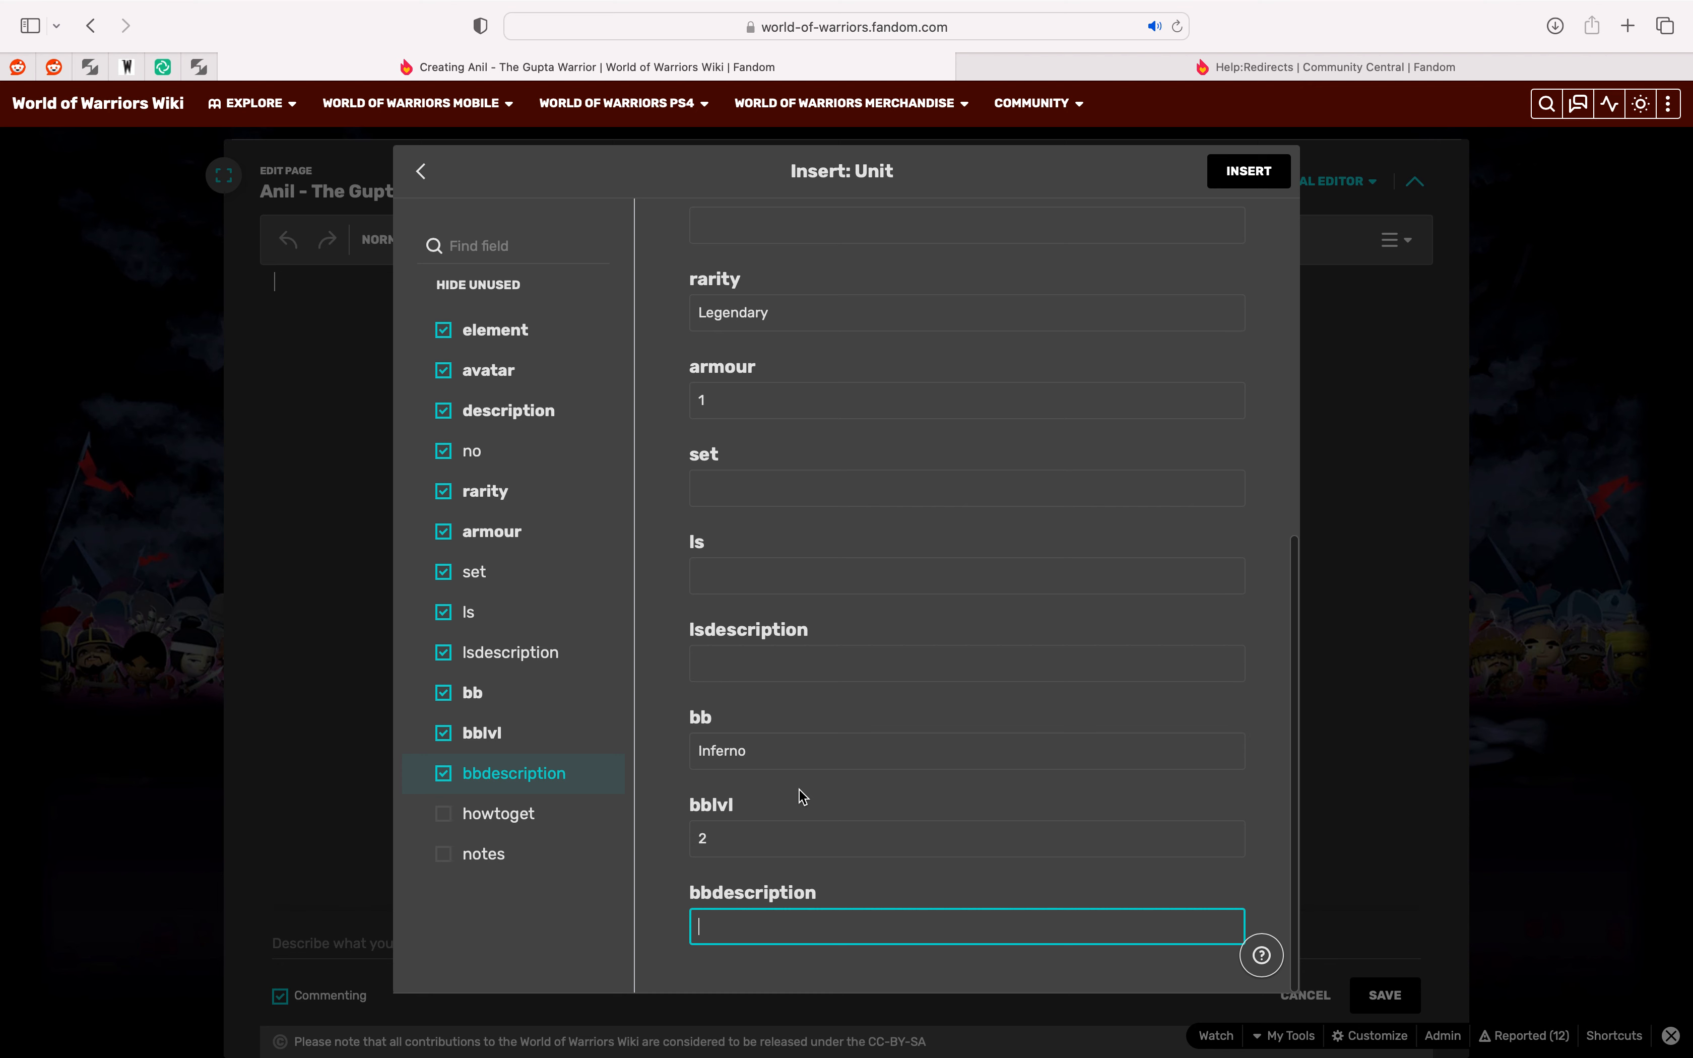
type("Burn Enemies ")
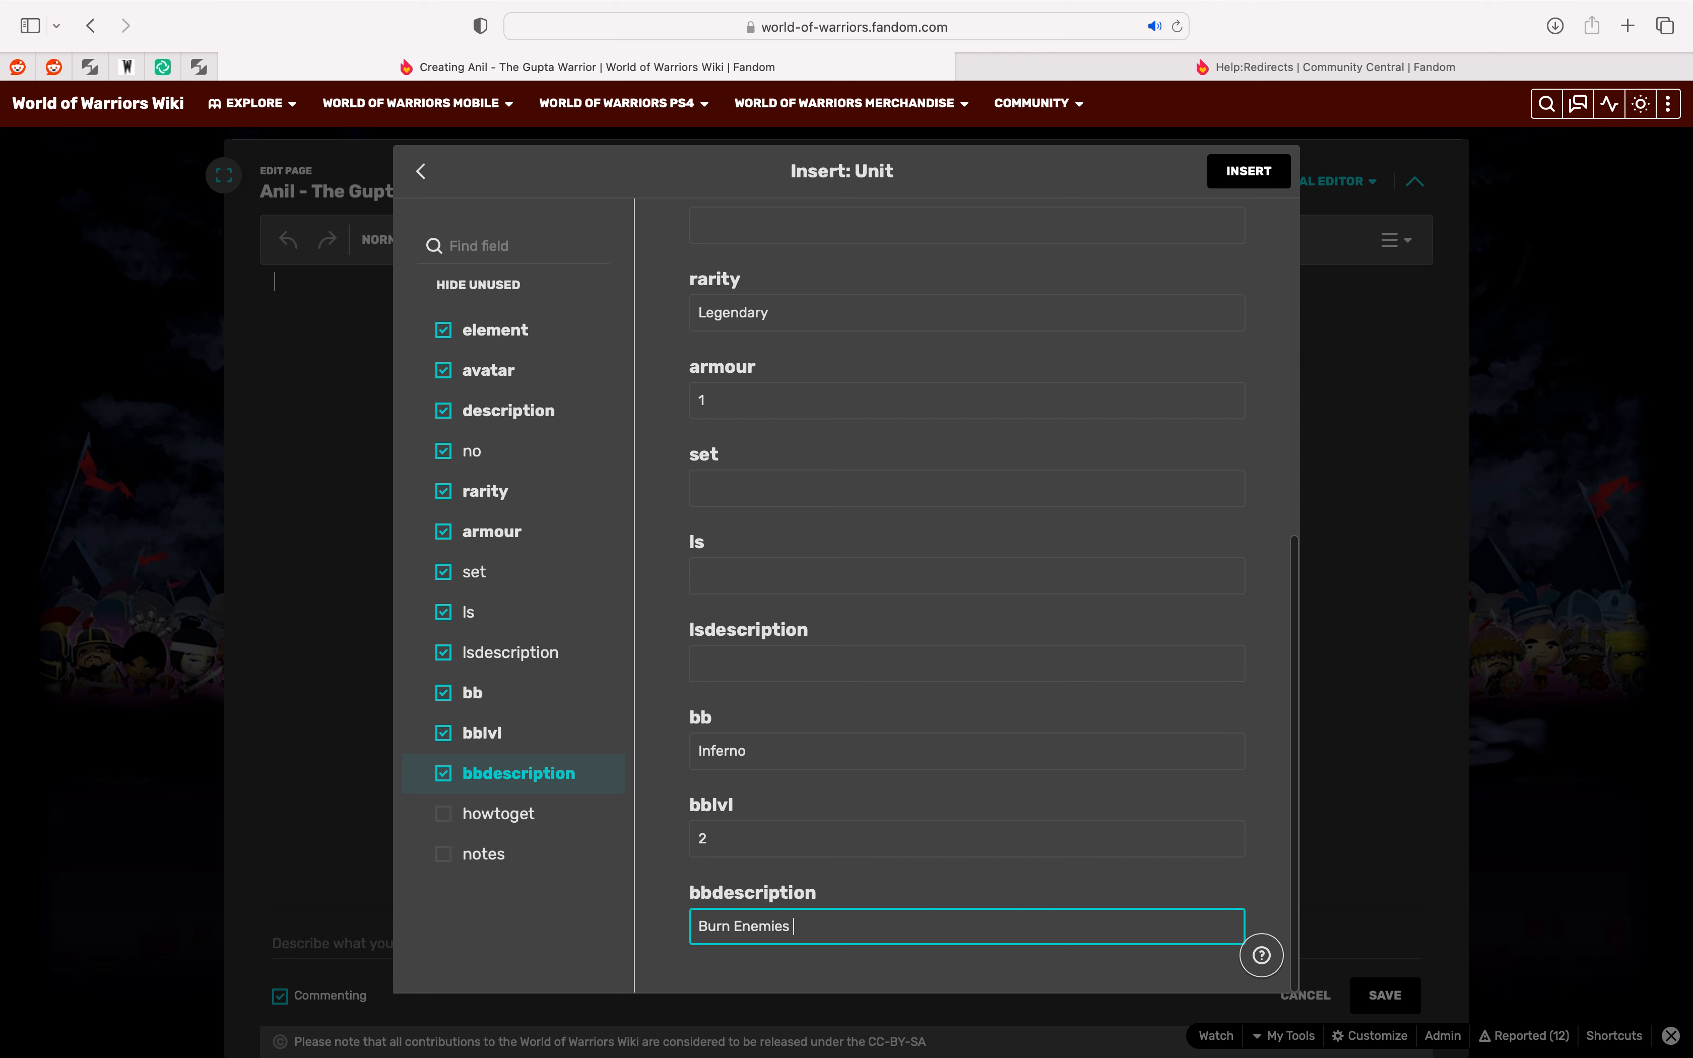
type("with the Power of ")
type("FIRE")
left_click(742, 926)
key("BackSpace")
type("e")
left_click(860, 926)
key("BackSpace")
type("elemental ")
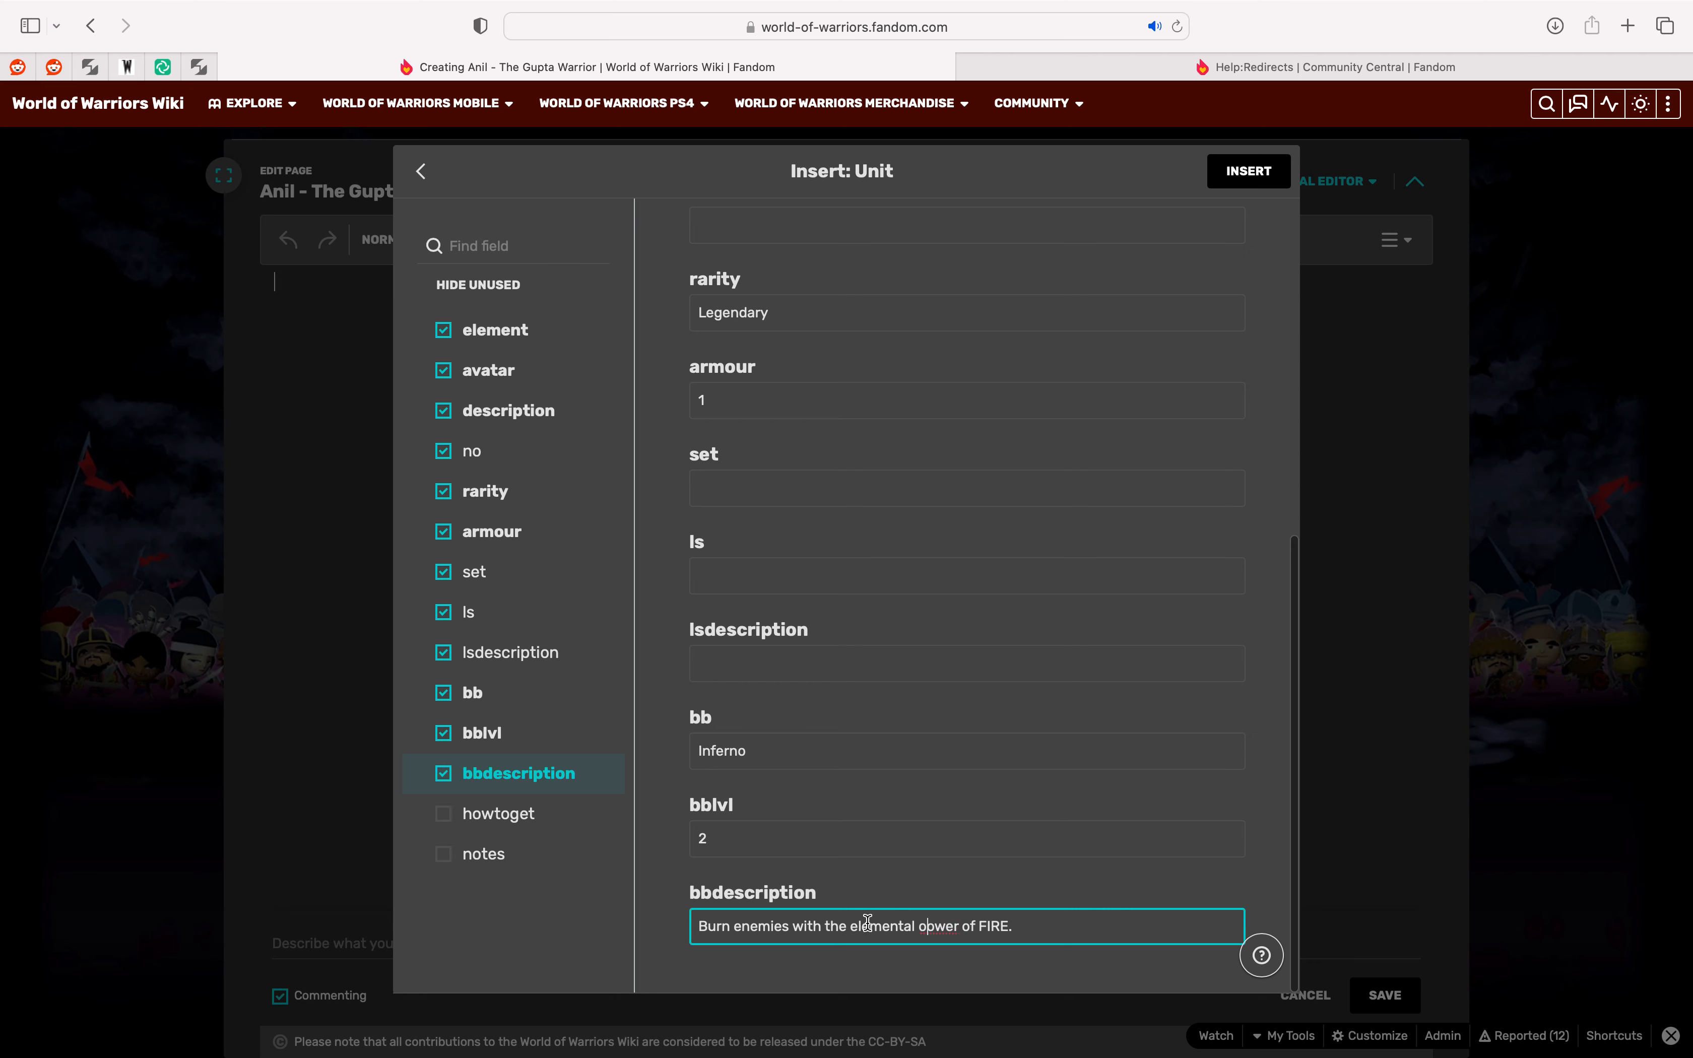
type("p")
left_click(1025, 870)
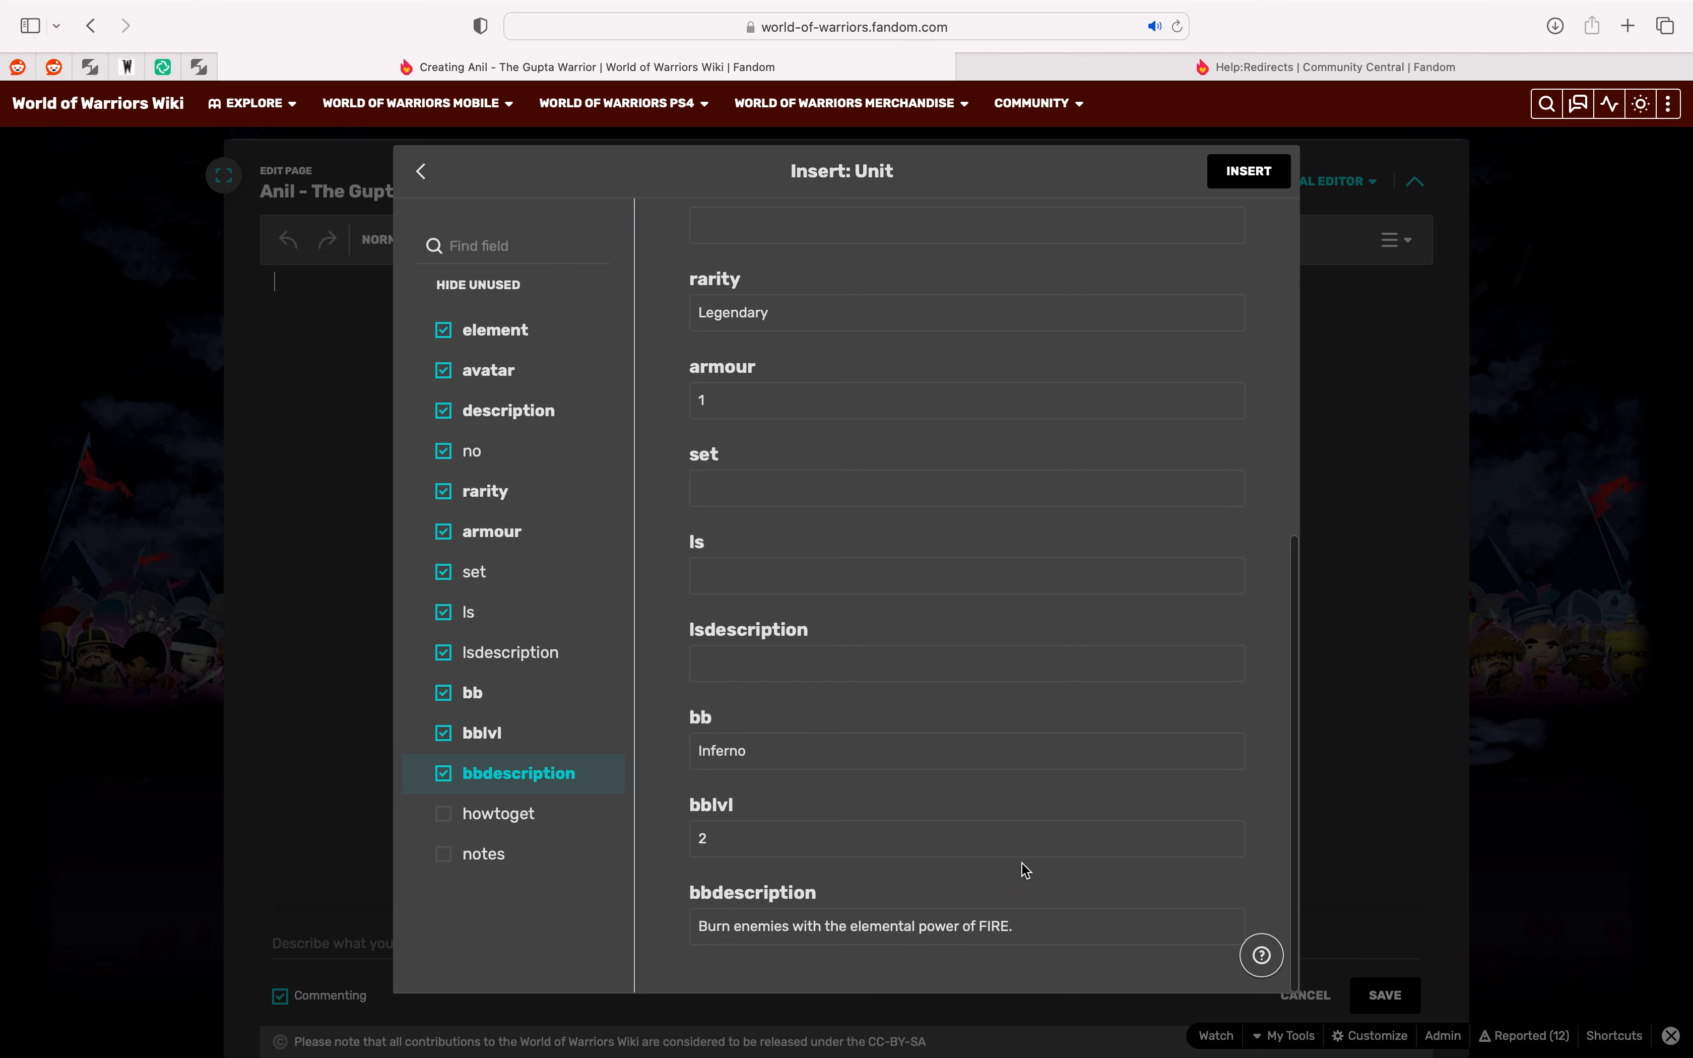
Step: Add the howtoget field with three asterisk-bulleted lines: Door of Epics, Arena and Western Door
left_click(444, 813)
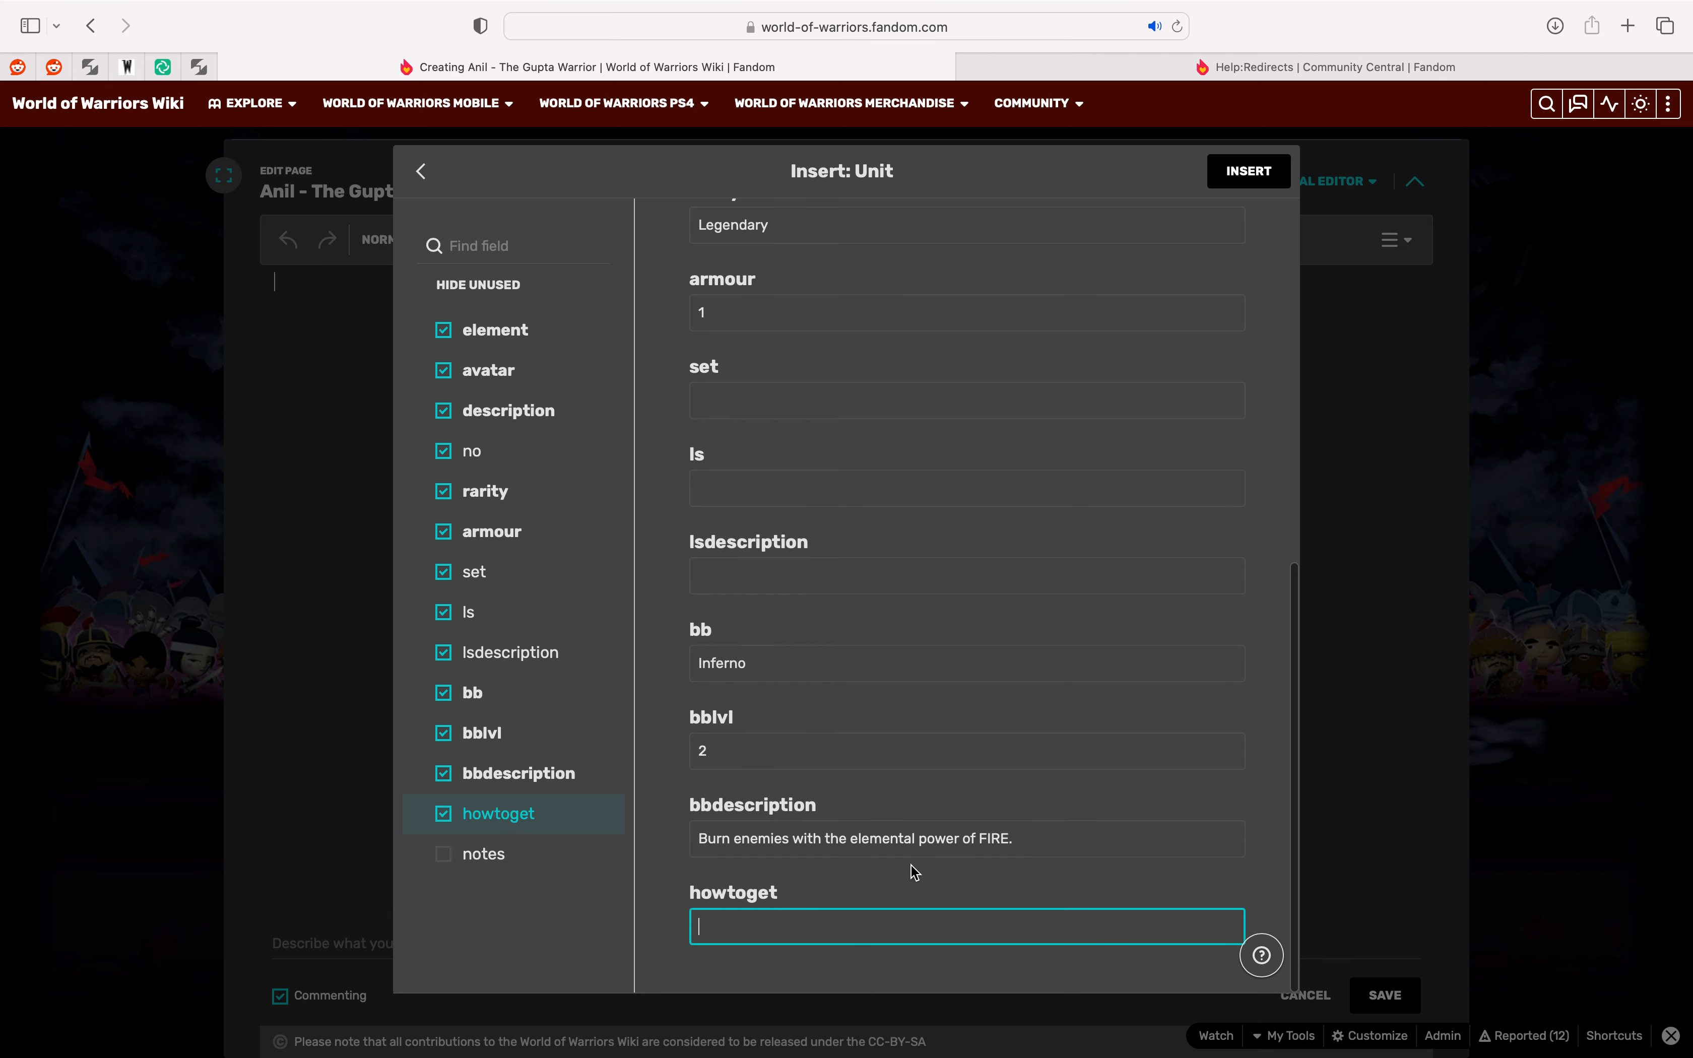
type("*")
type("Templ")
key("BackSpace")
key("BackSpace")
key("BackSpace")
key("BackSpace")
type("Door of Epics")
key("Return")
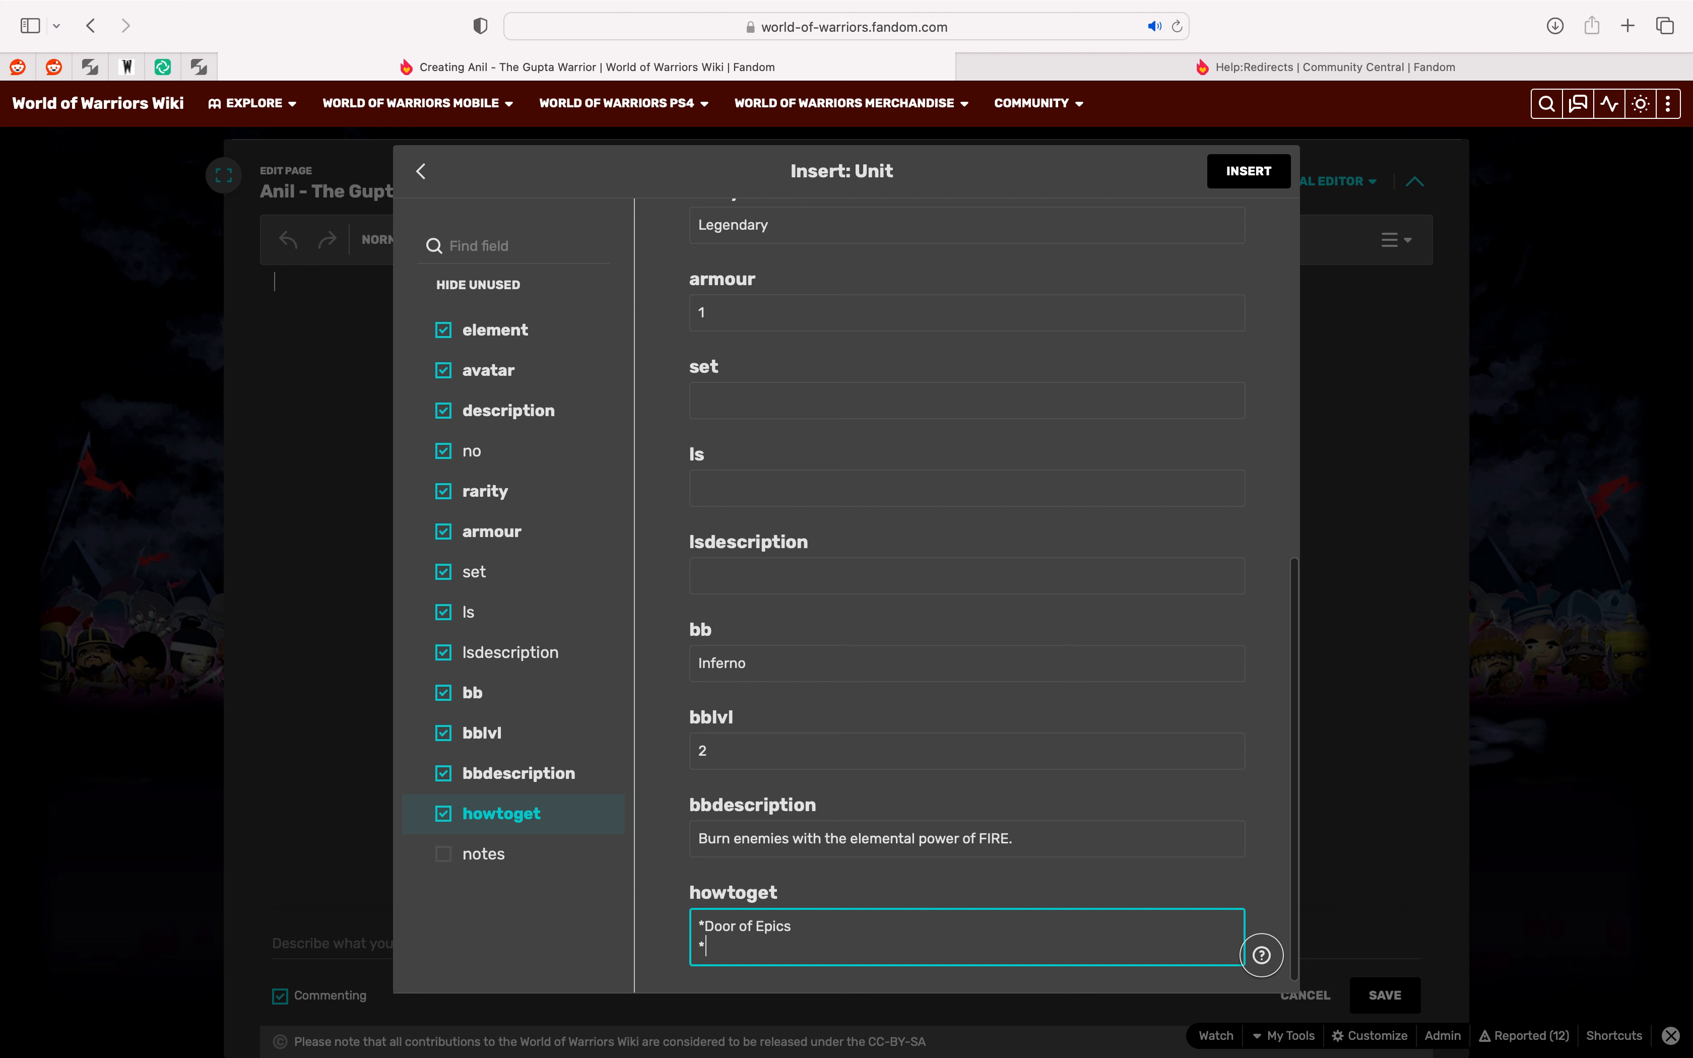
type("*Are")
type("n")
key("BackSpace")
type("ena")
key("Return")
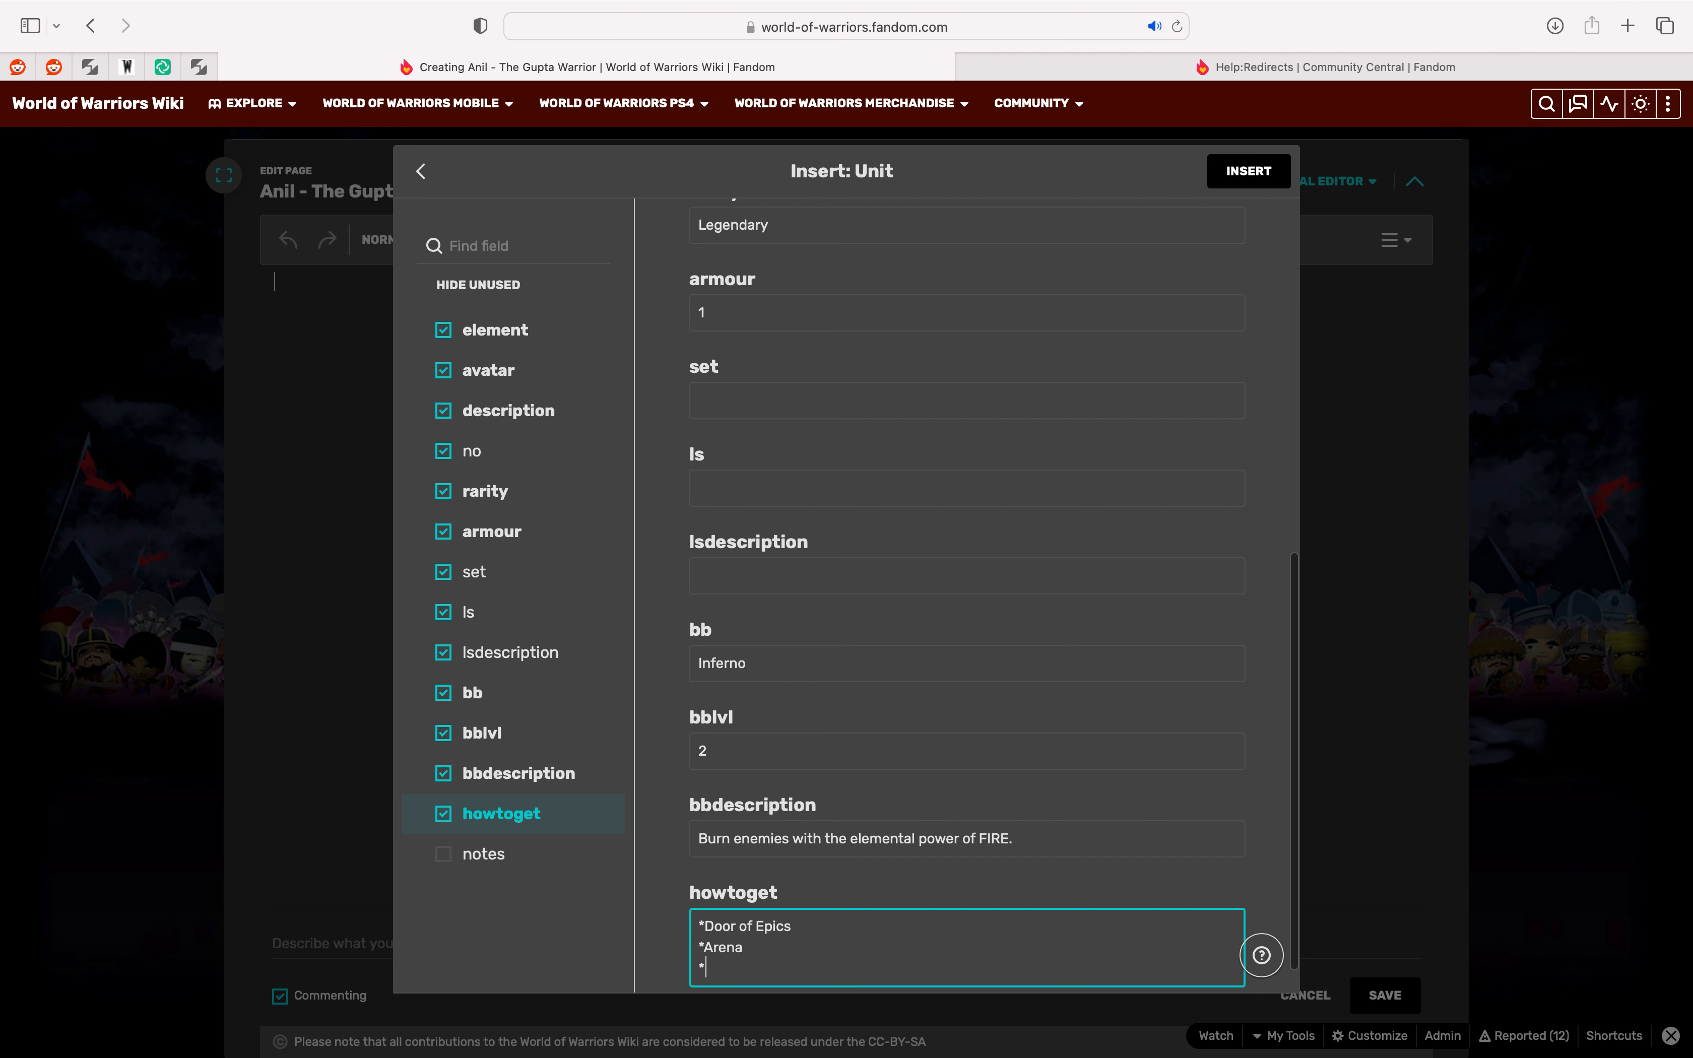
type("*Western Door")
scroll(843, 936, "down", 1)
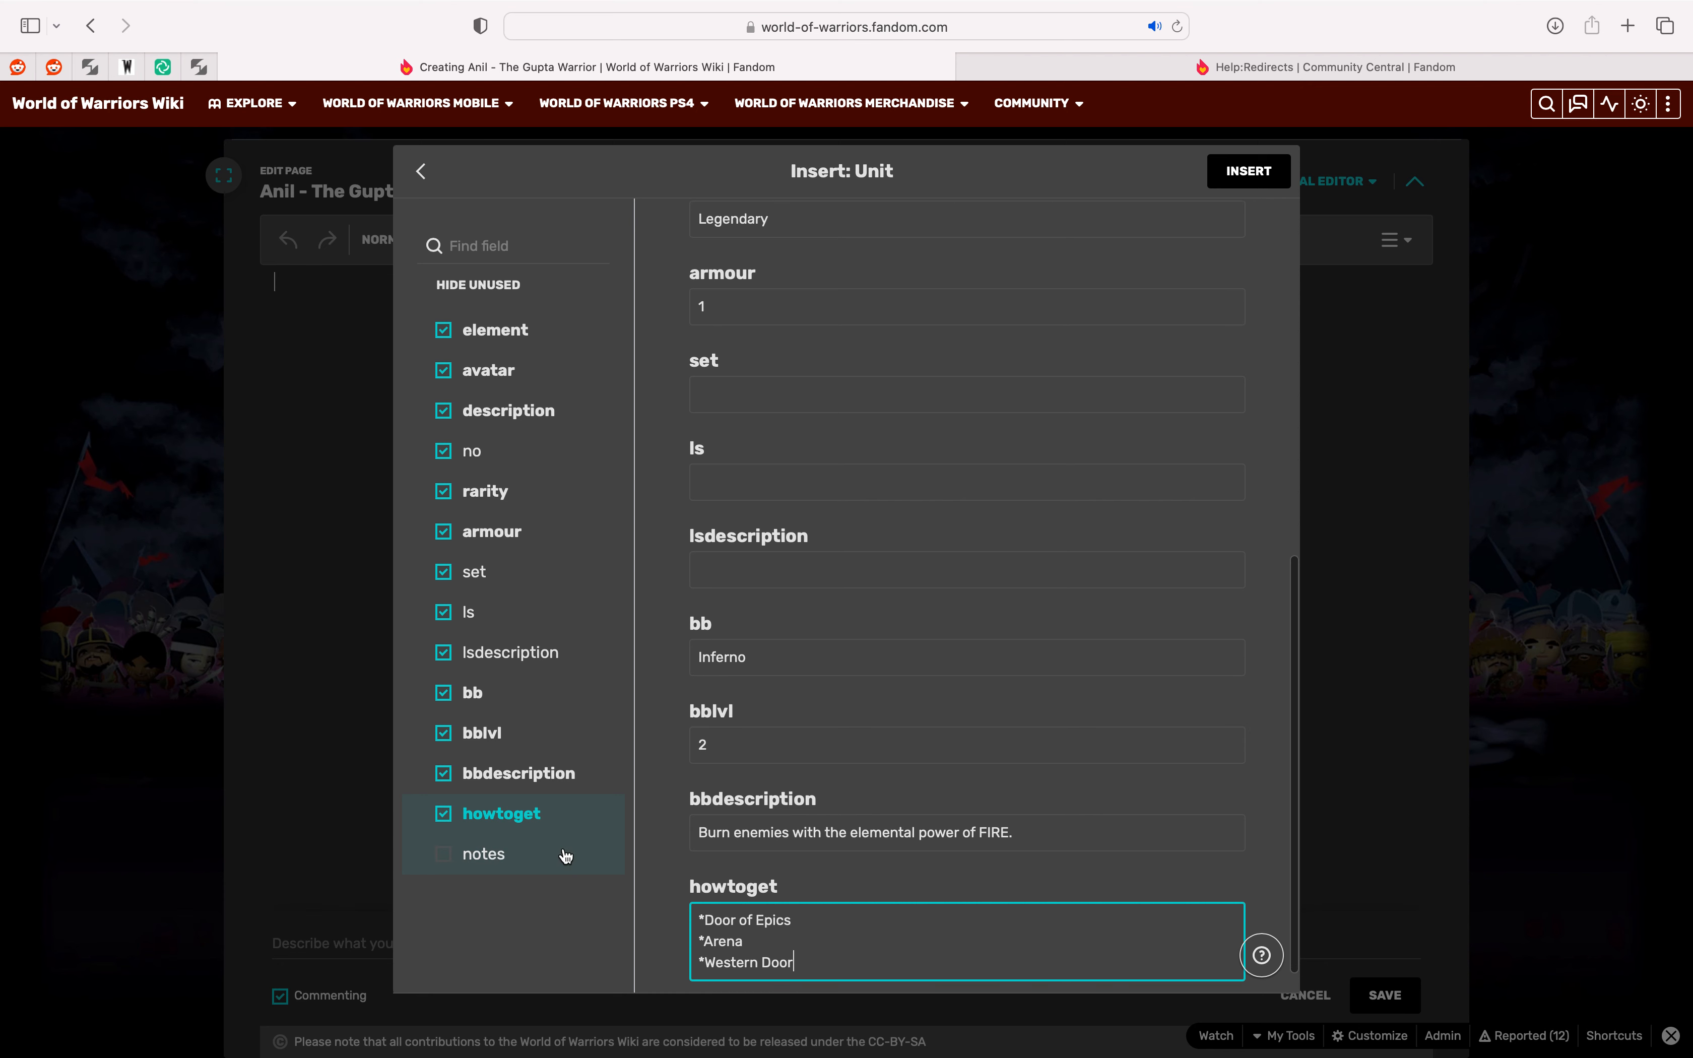
left_click_drag(696, 917, 794, 964)
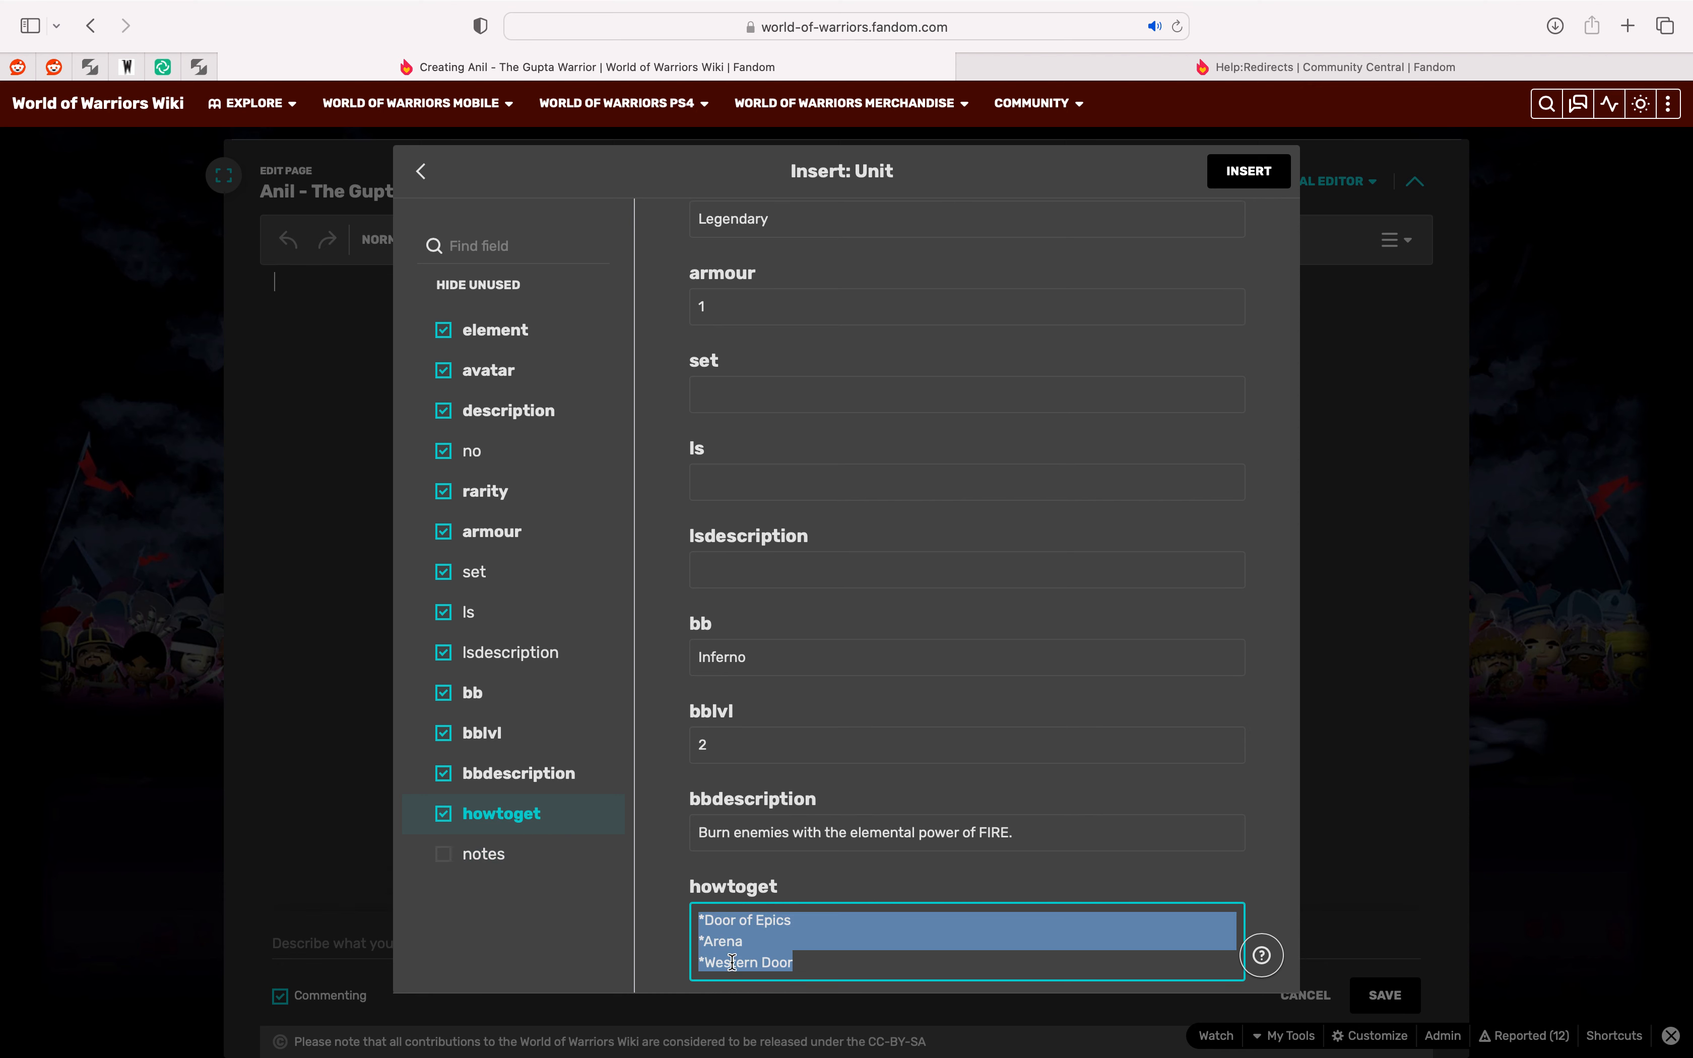
Step: Add the notes field reading "Warriors of the Gupta Empire used iron shafts to repel..." and insert the Unit template into the page
left_click(446, 855)
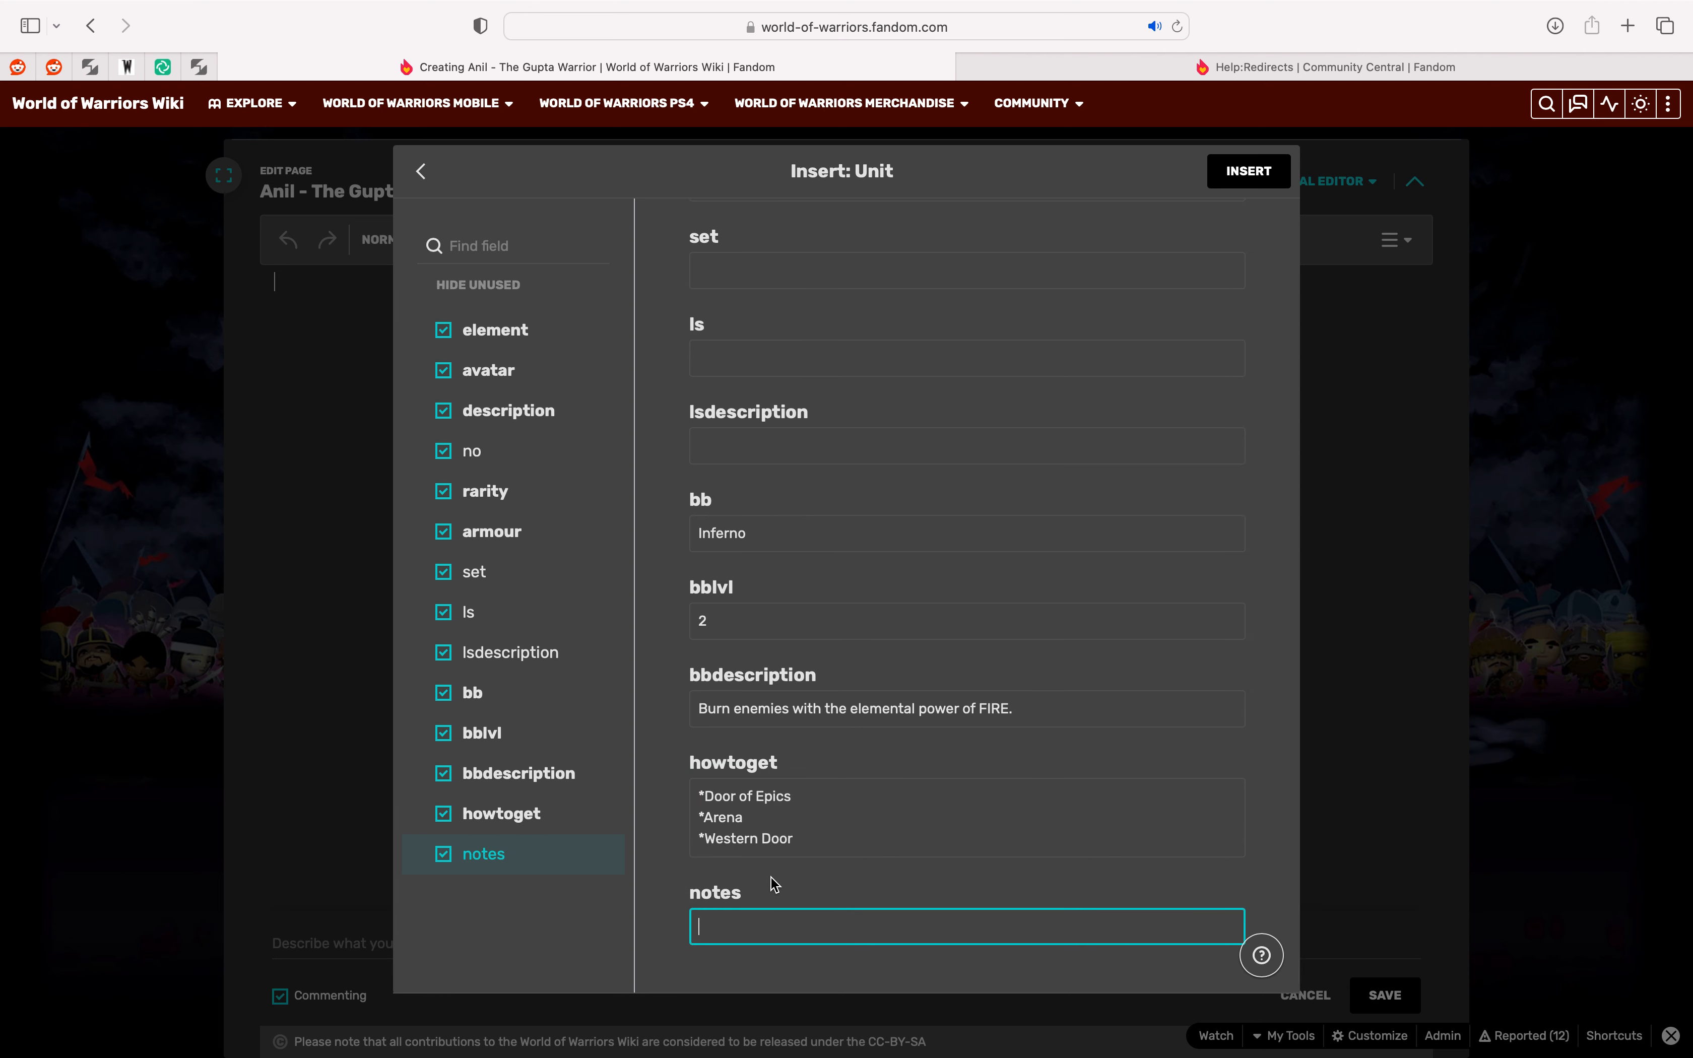
type("Warriors of the Gupta Empire ")
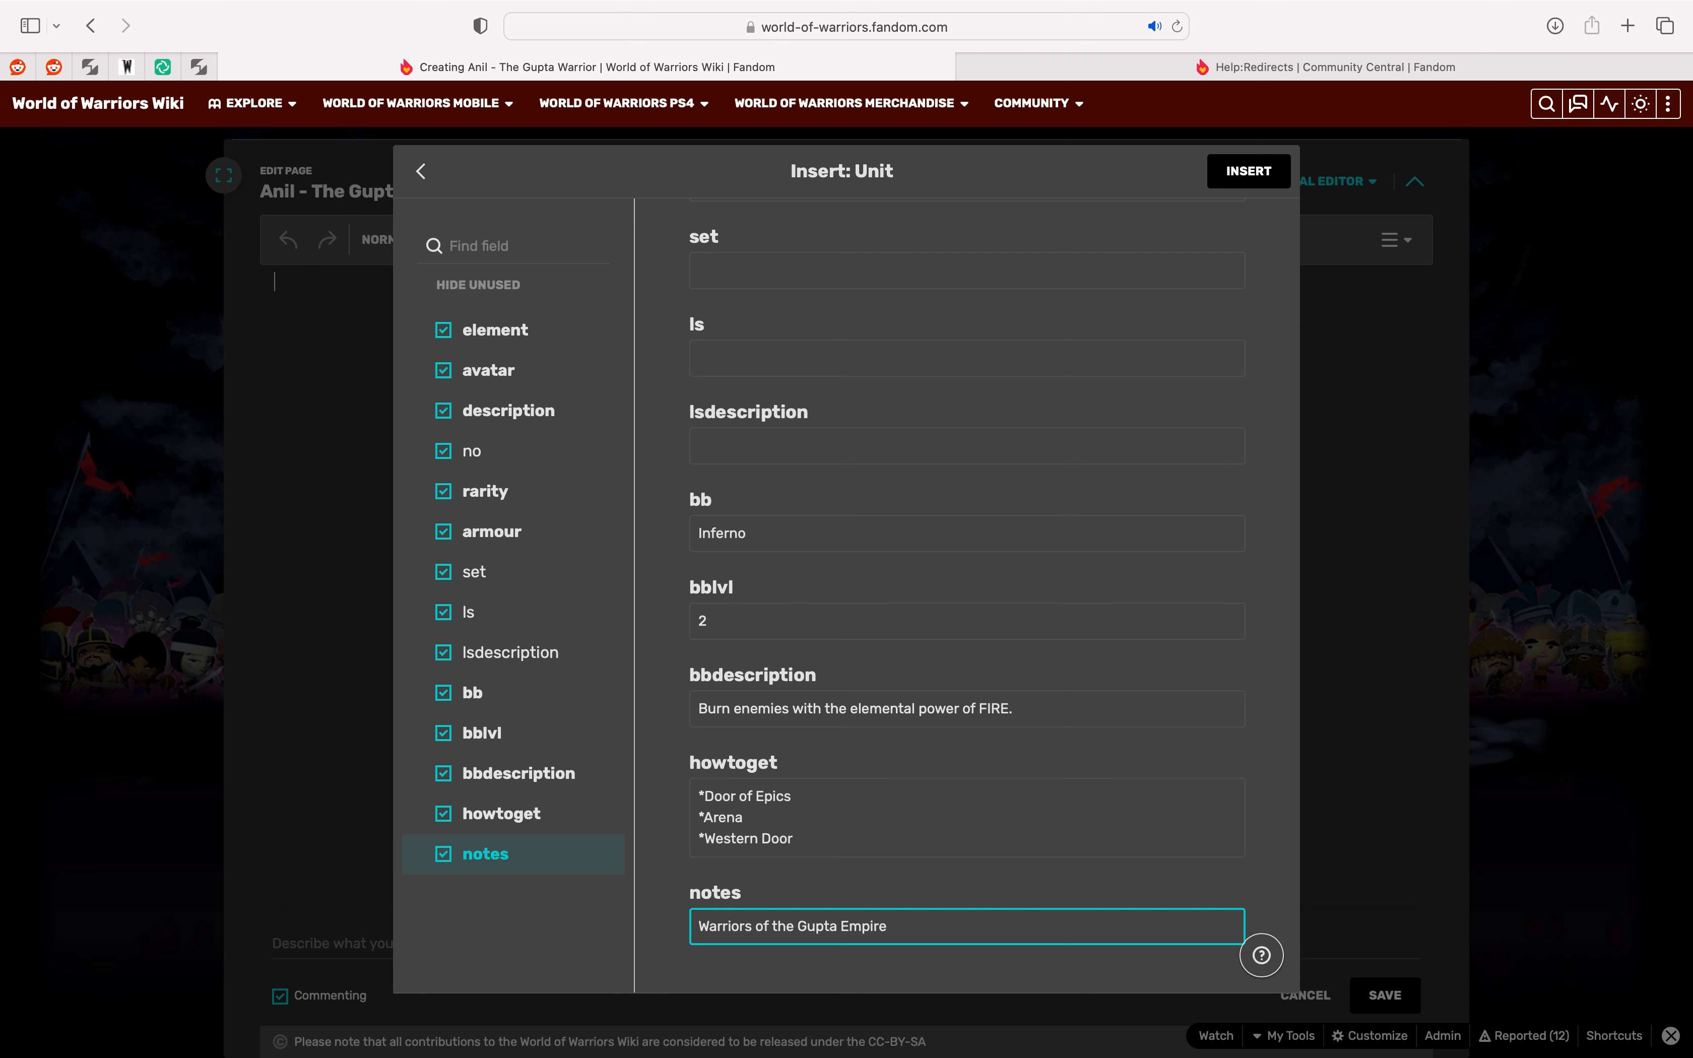
type("used iron shafts to repel...")
scroll(775, 676, "up", 2)
scroll(771, 672, "down", 2)
left_click(1248, 171)
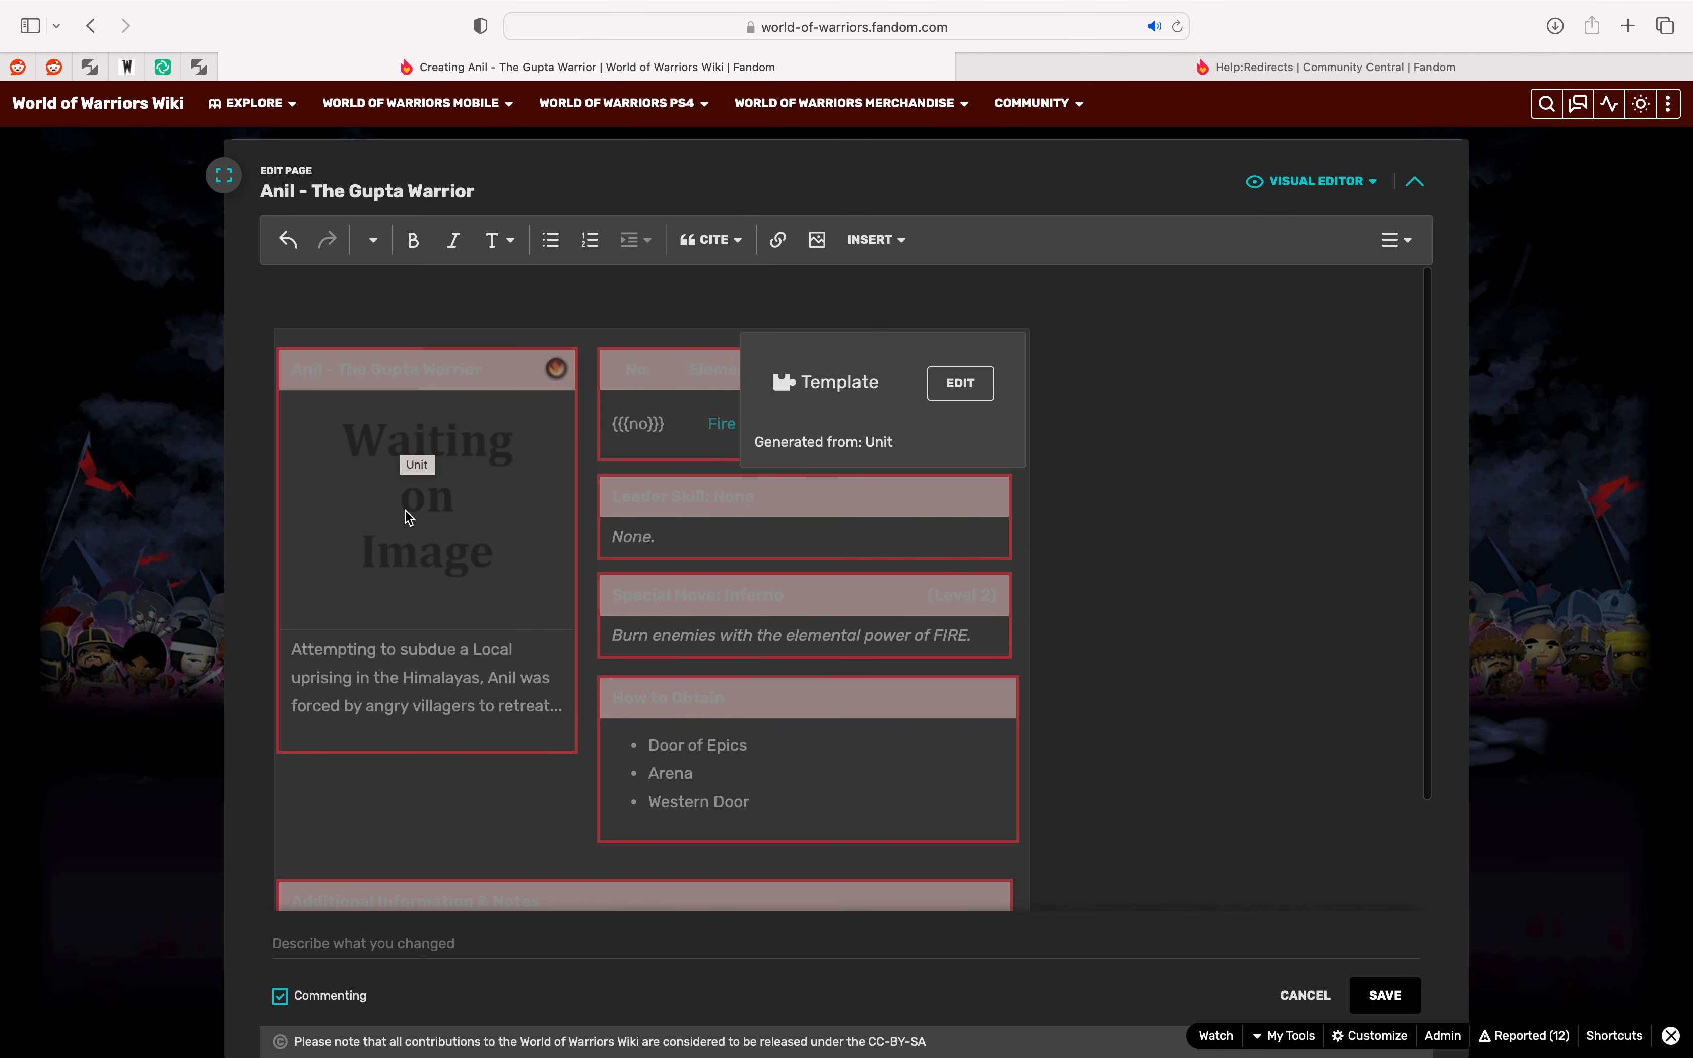
scroll(461, 624, "down", 2)
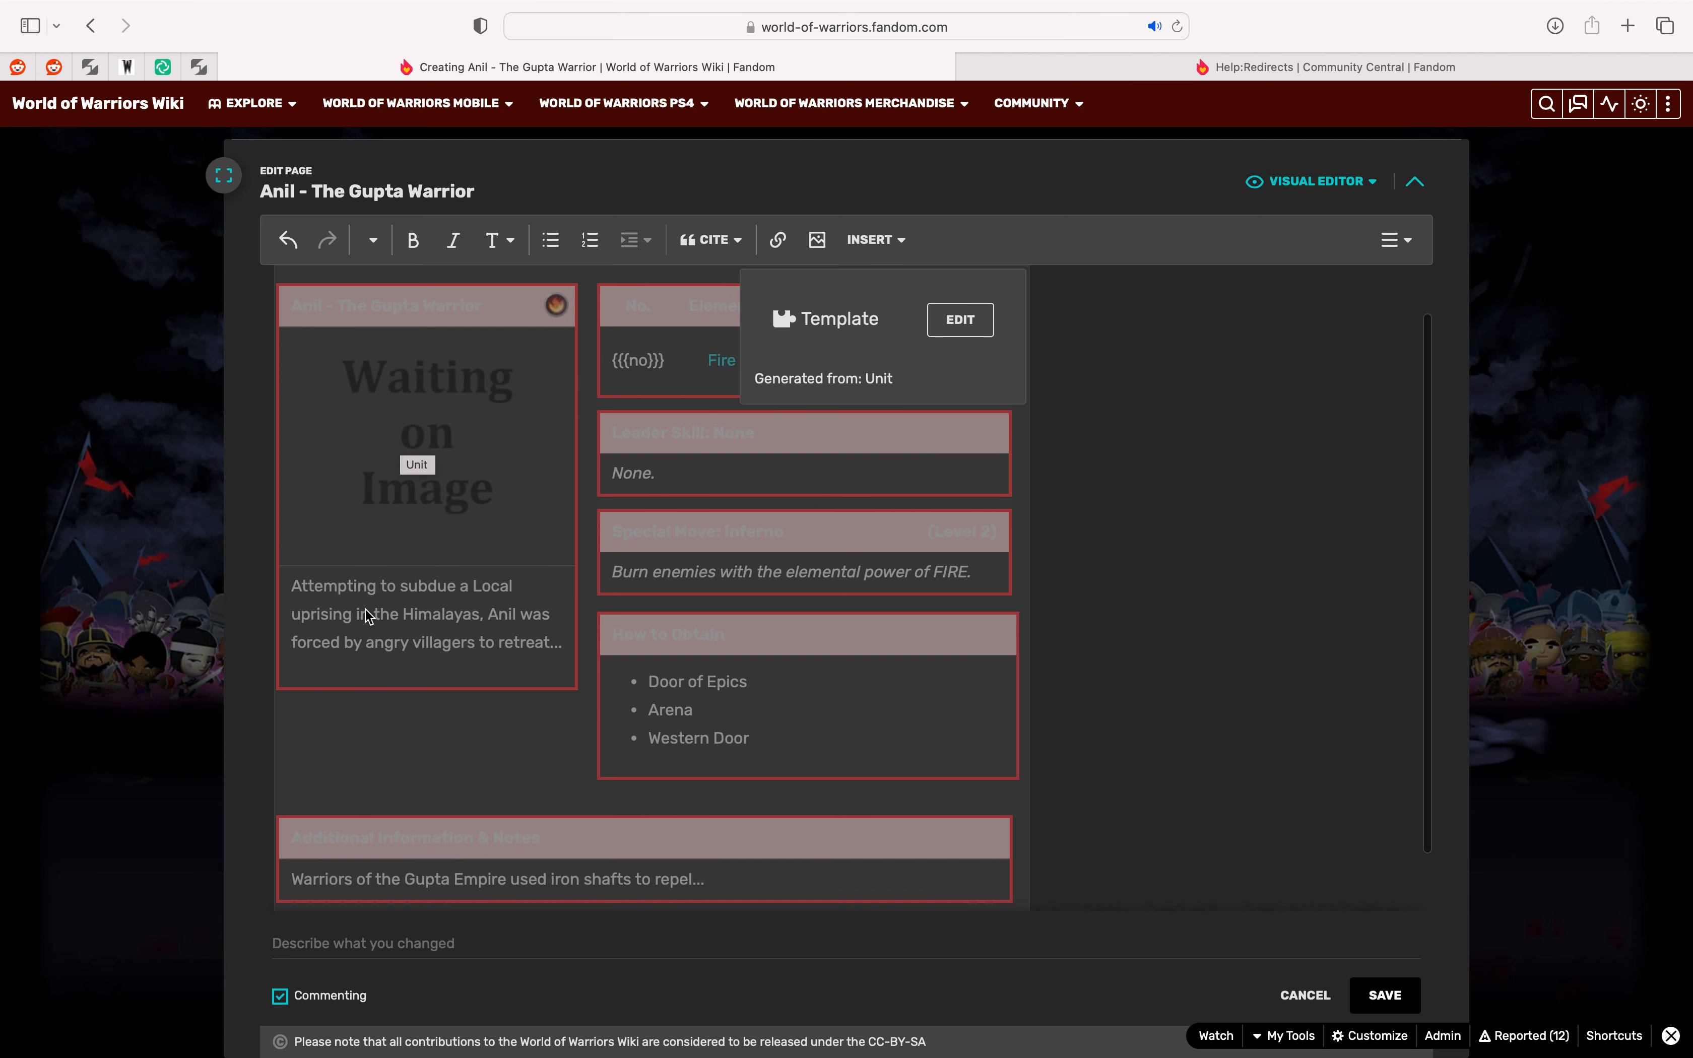
scroll(1203, 664, "up", 2)
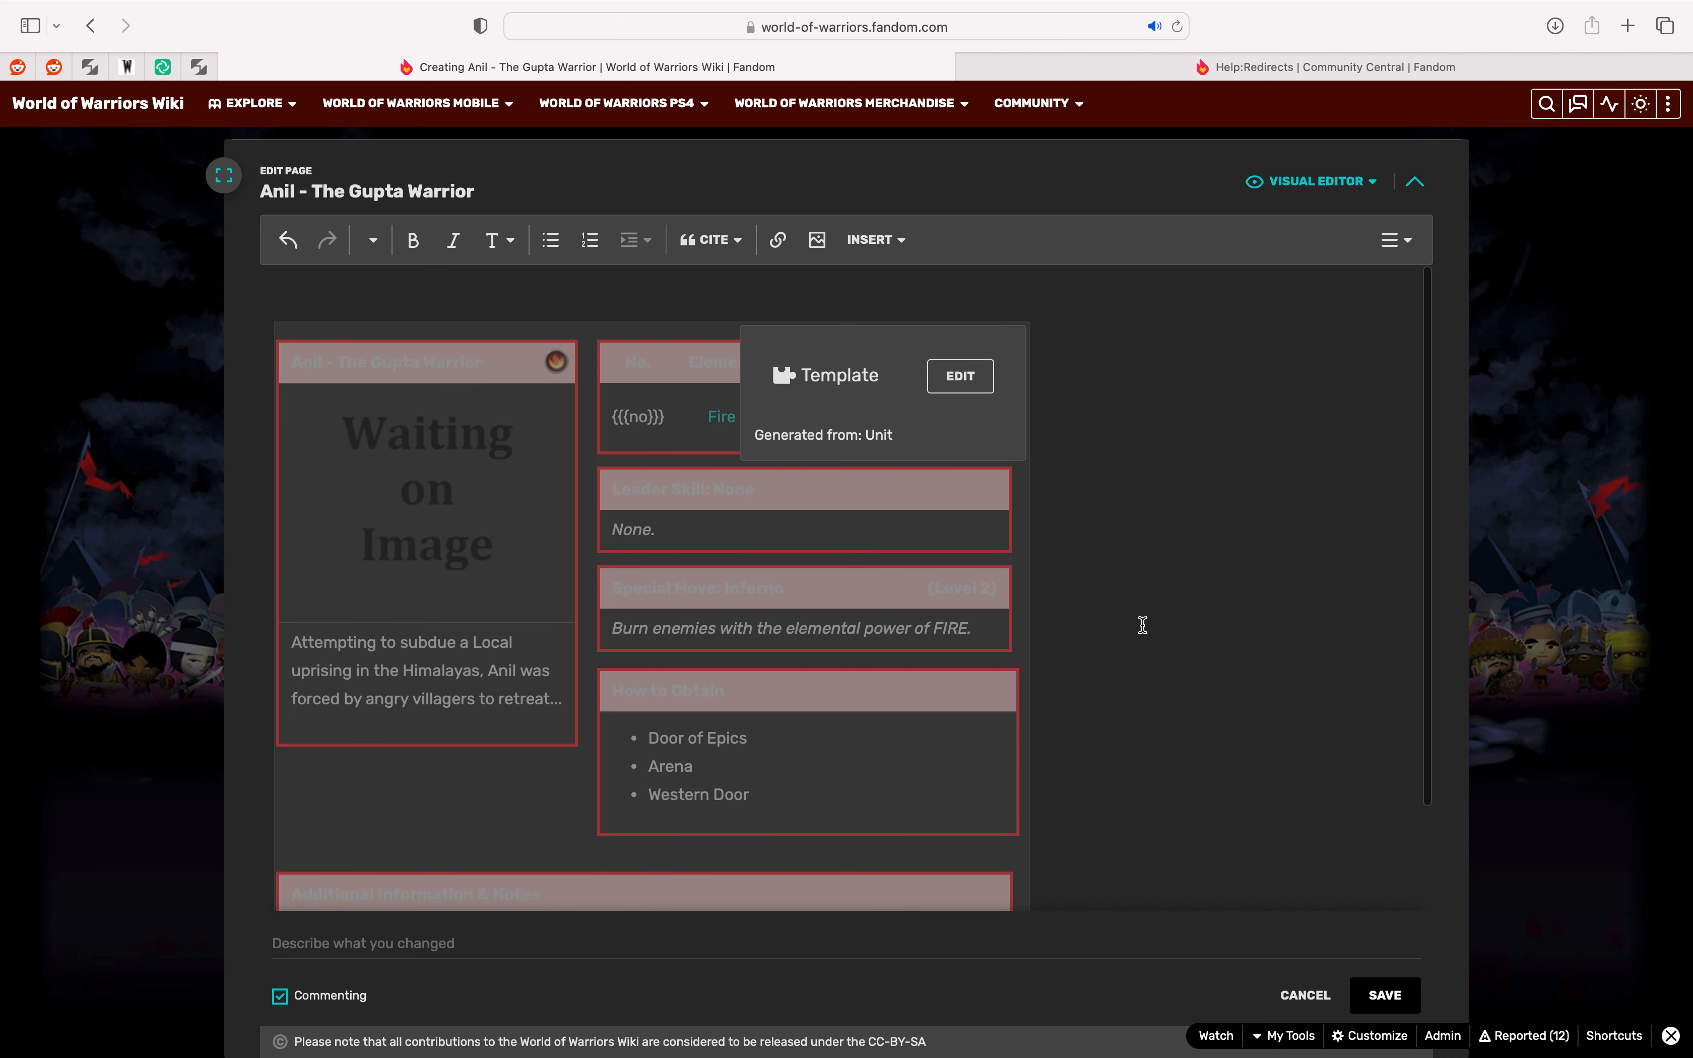
left_click(1091, 554)
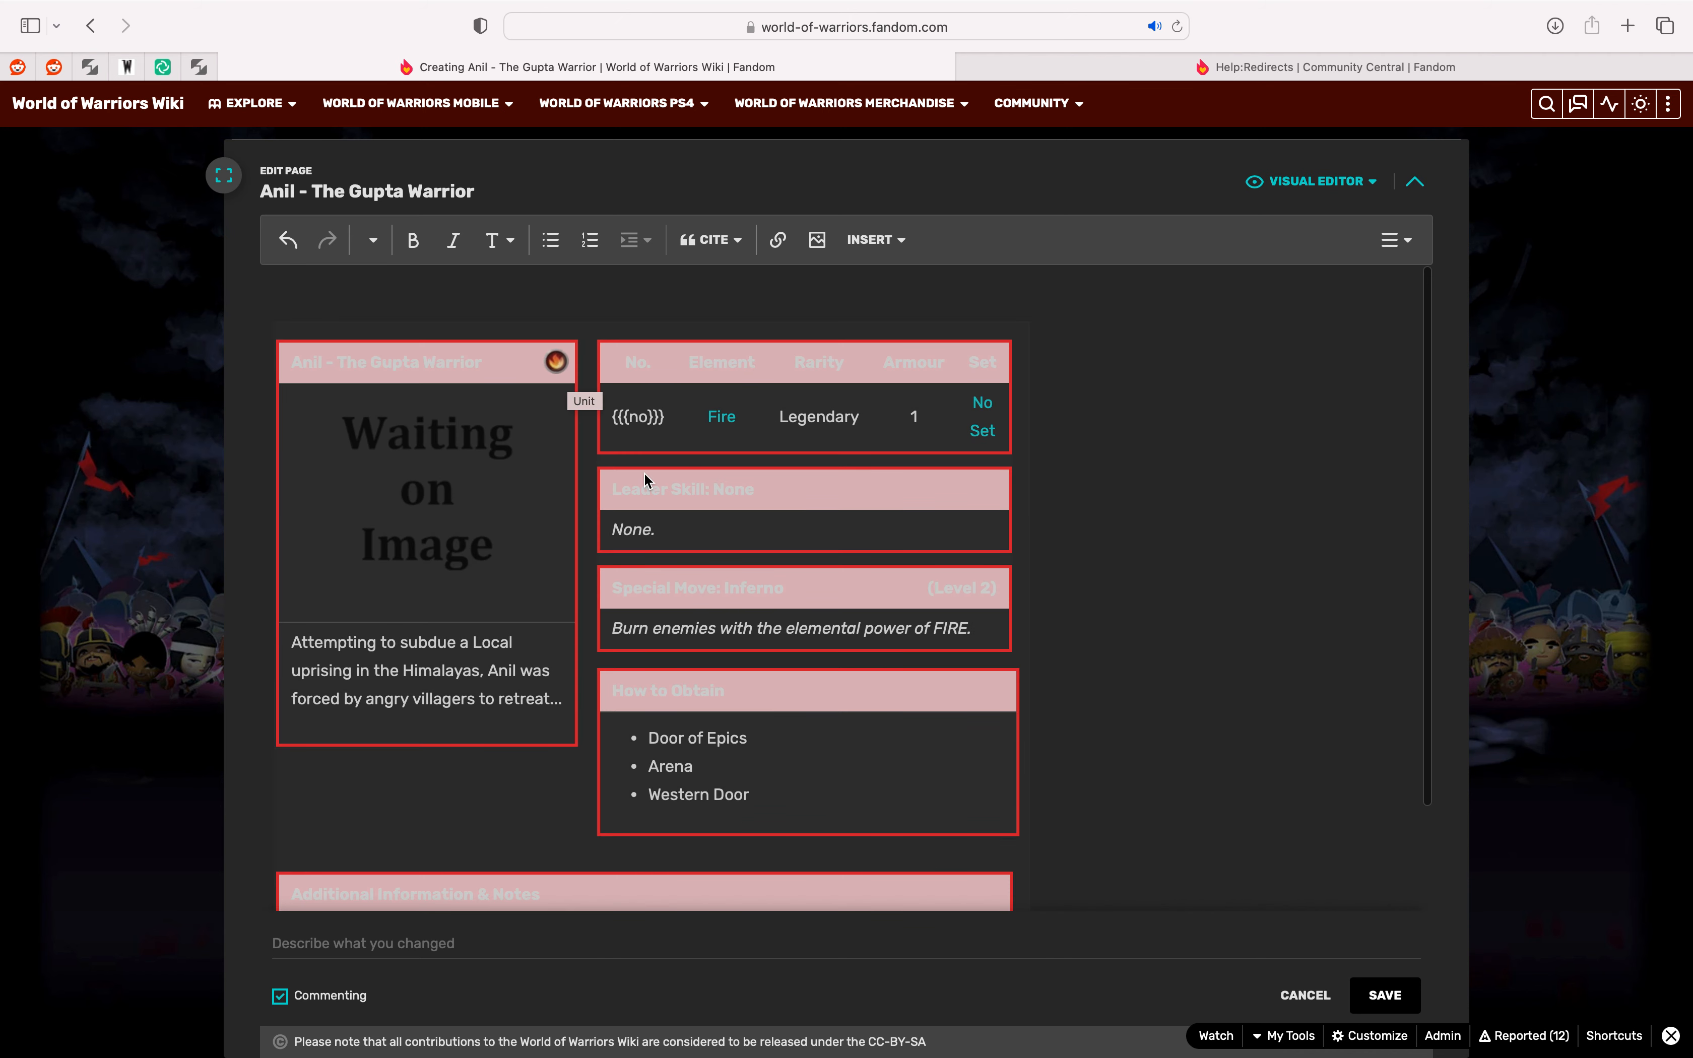
Step: Add a Heading-style line reading "Stats By Level" below the Unit template, followed by a new paragraph
scroll(1199, 612, "down", 2)
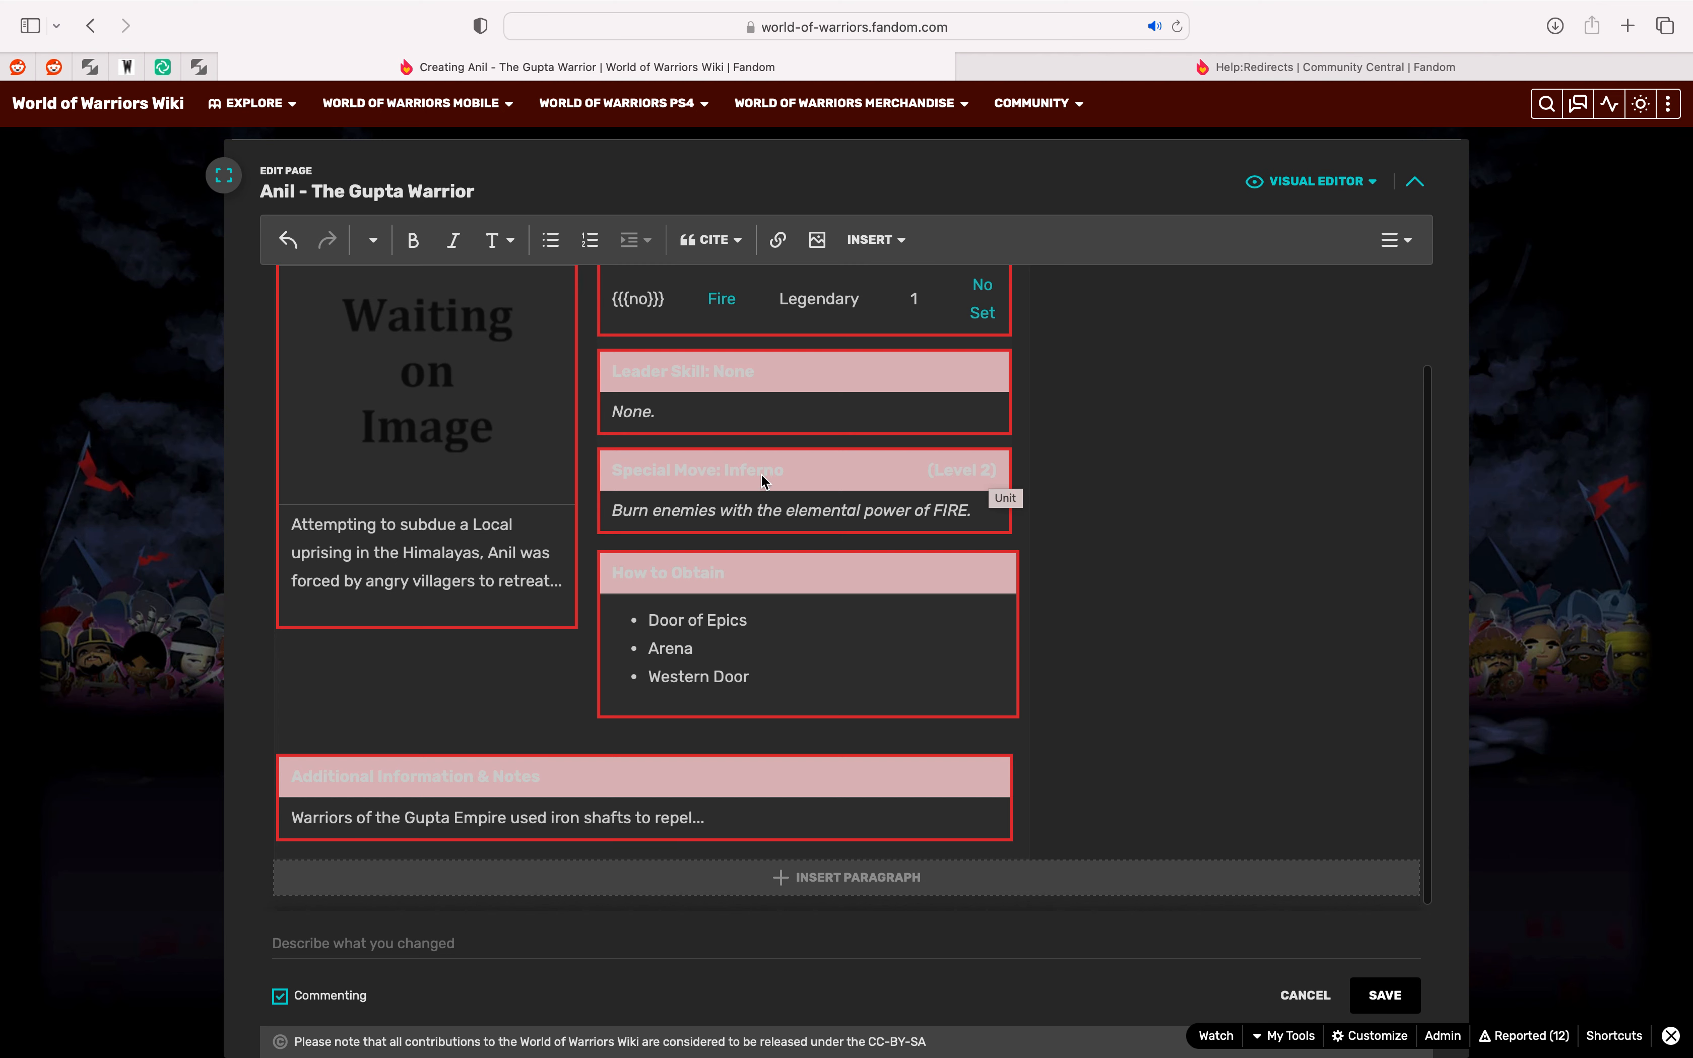
scroll(1099, 659, "down", 1)
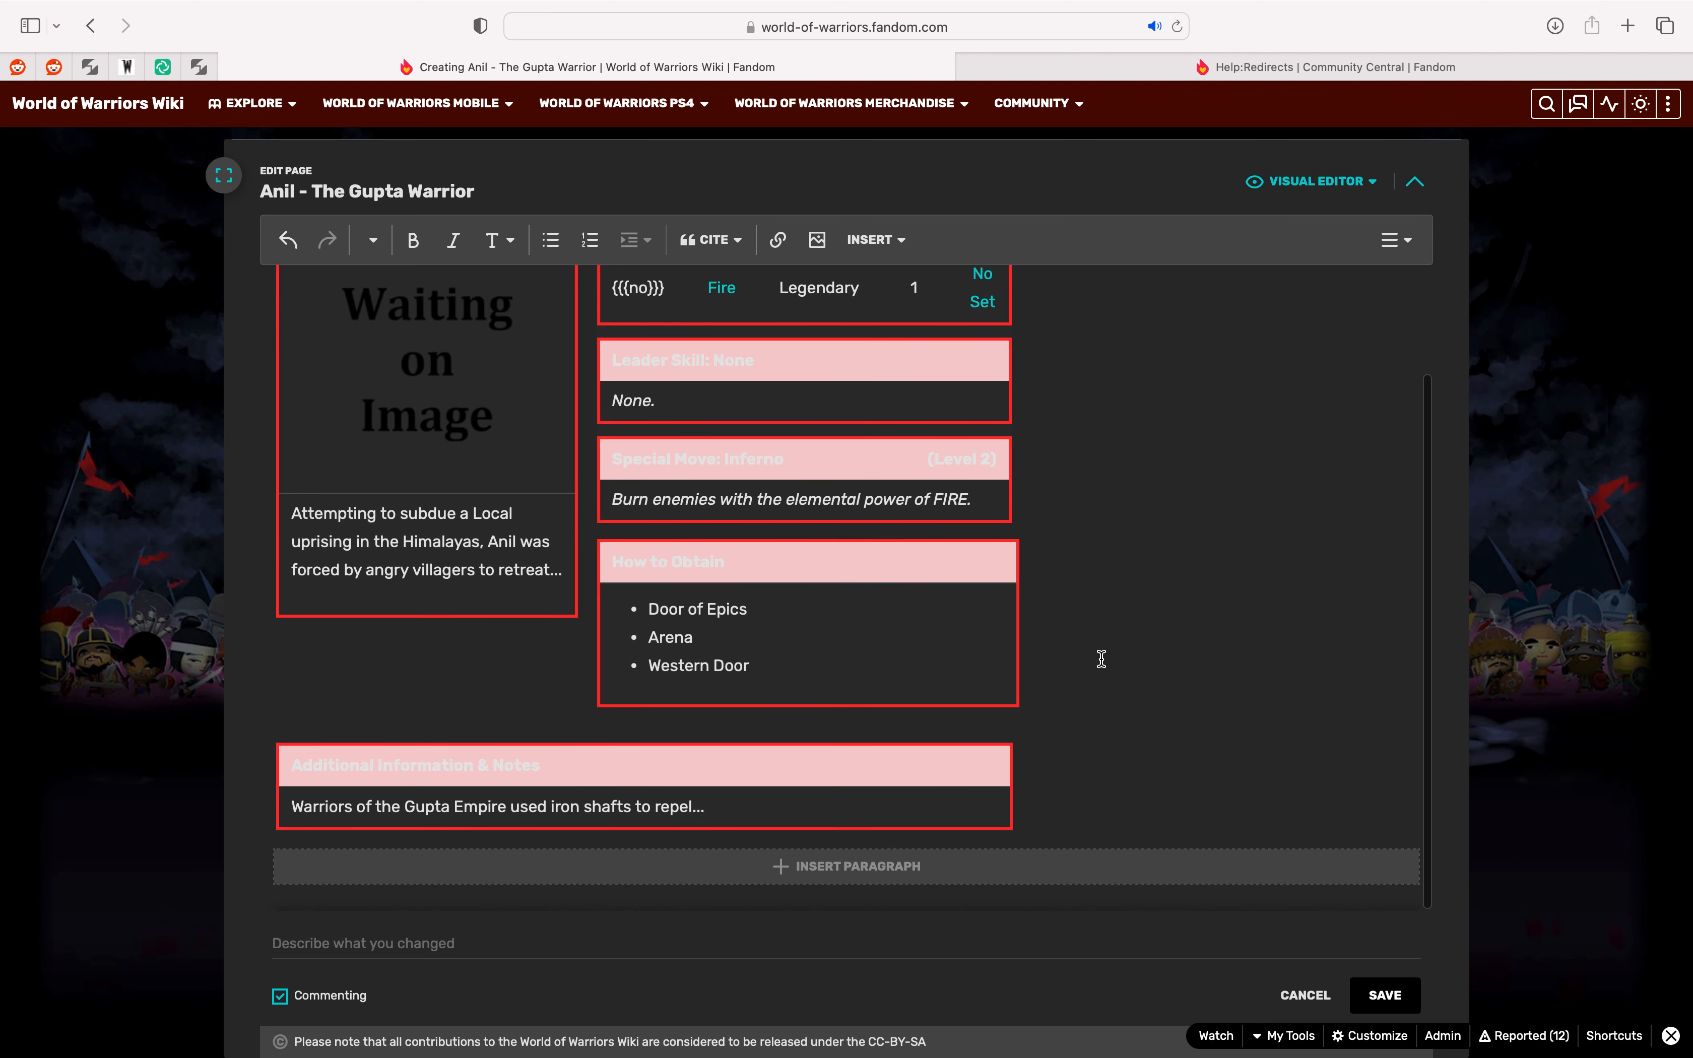
left_click(683, 886)
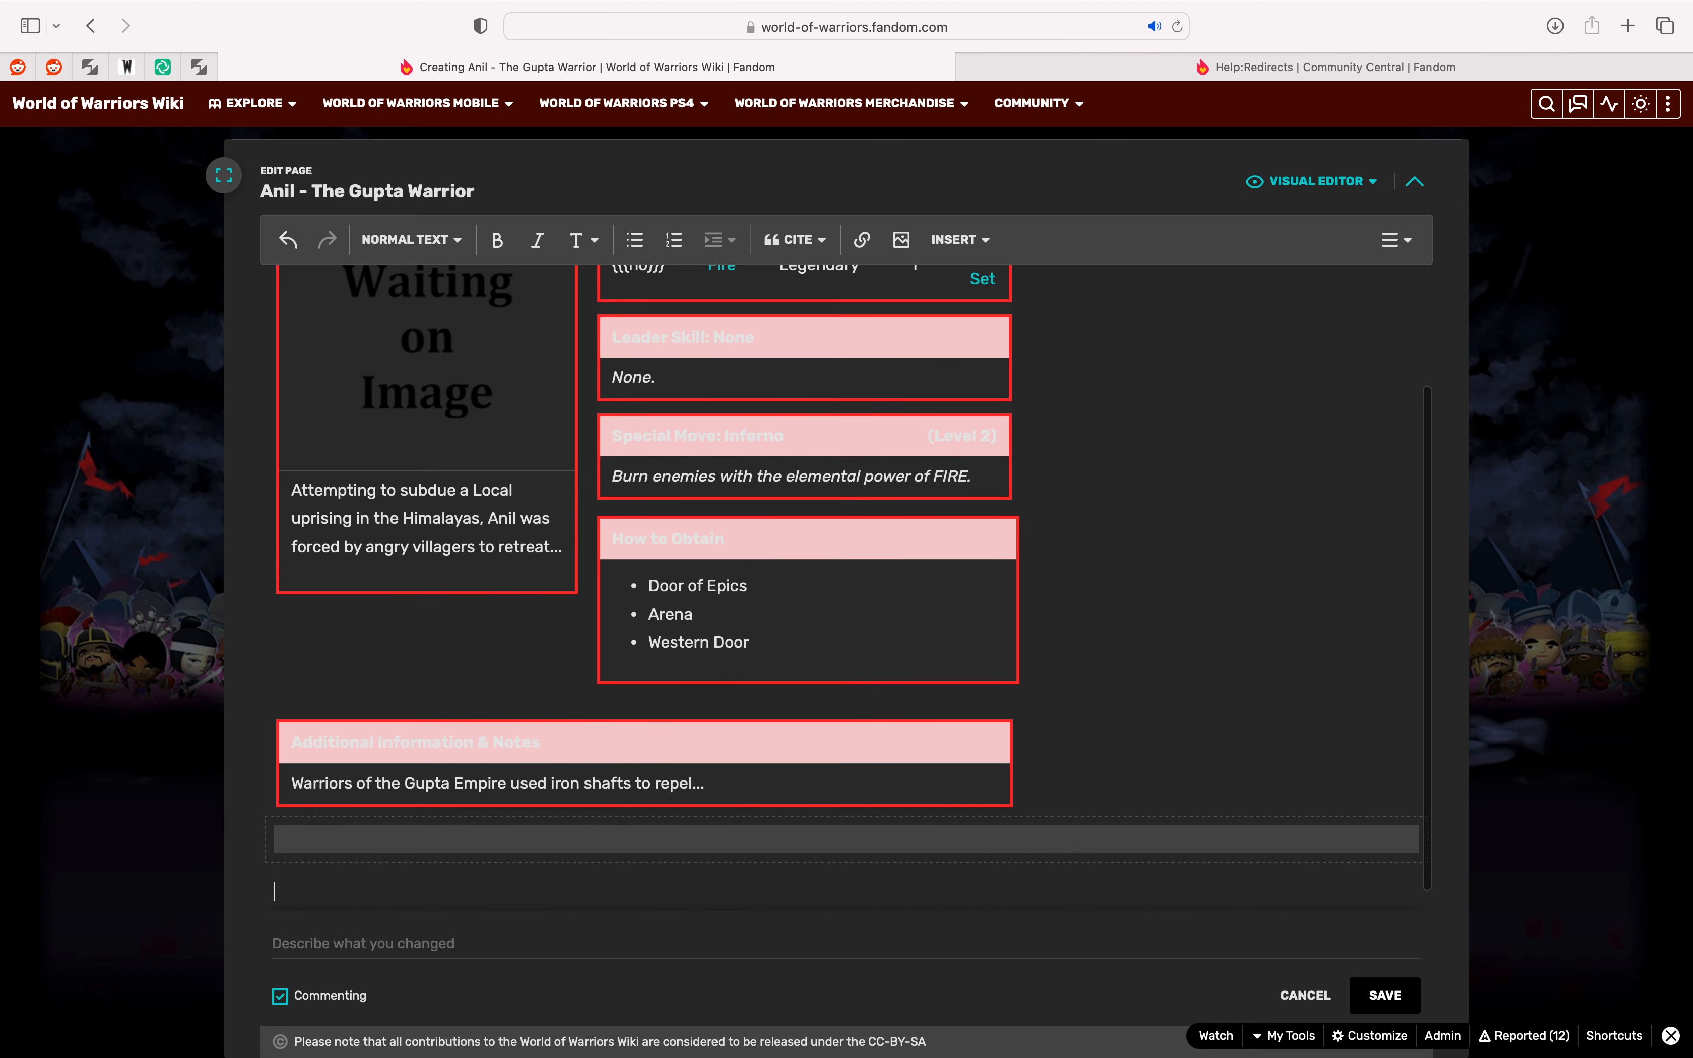
left_click(438, 241)
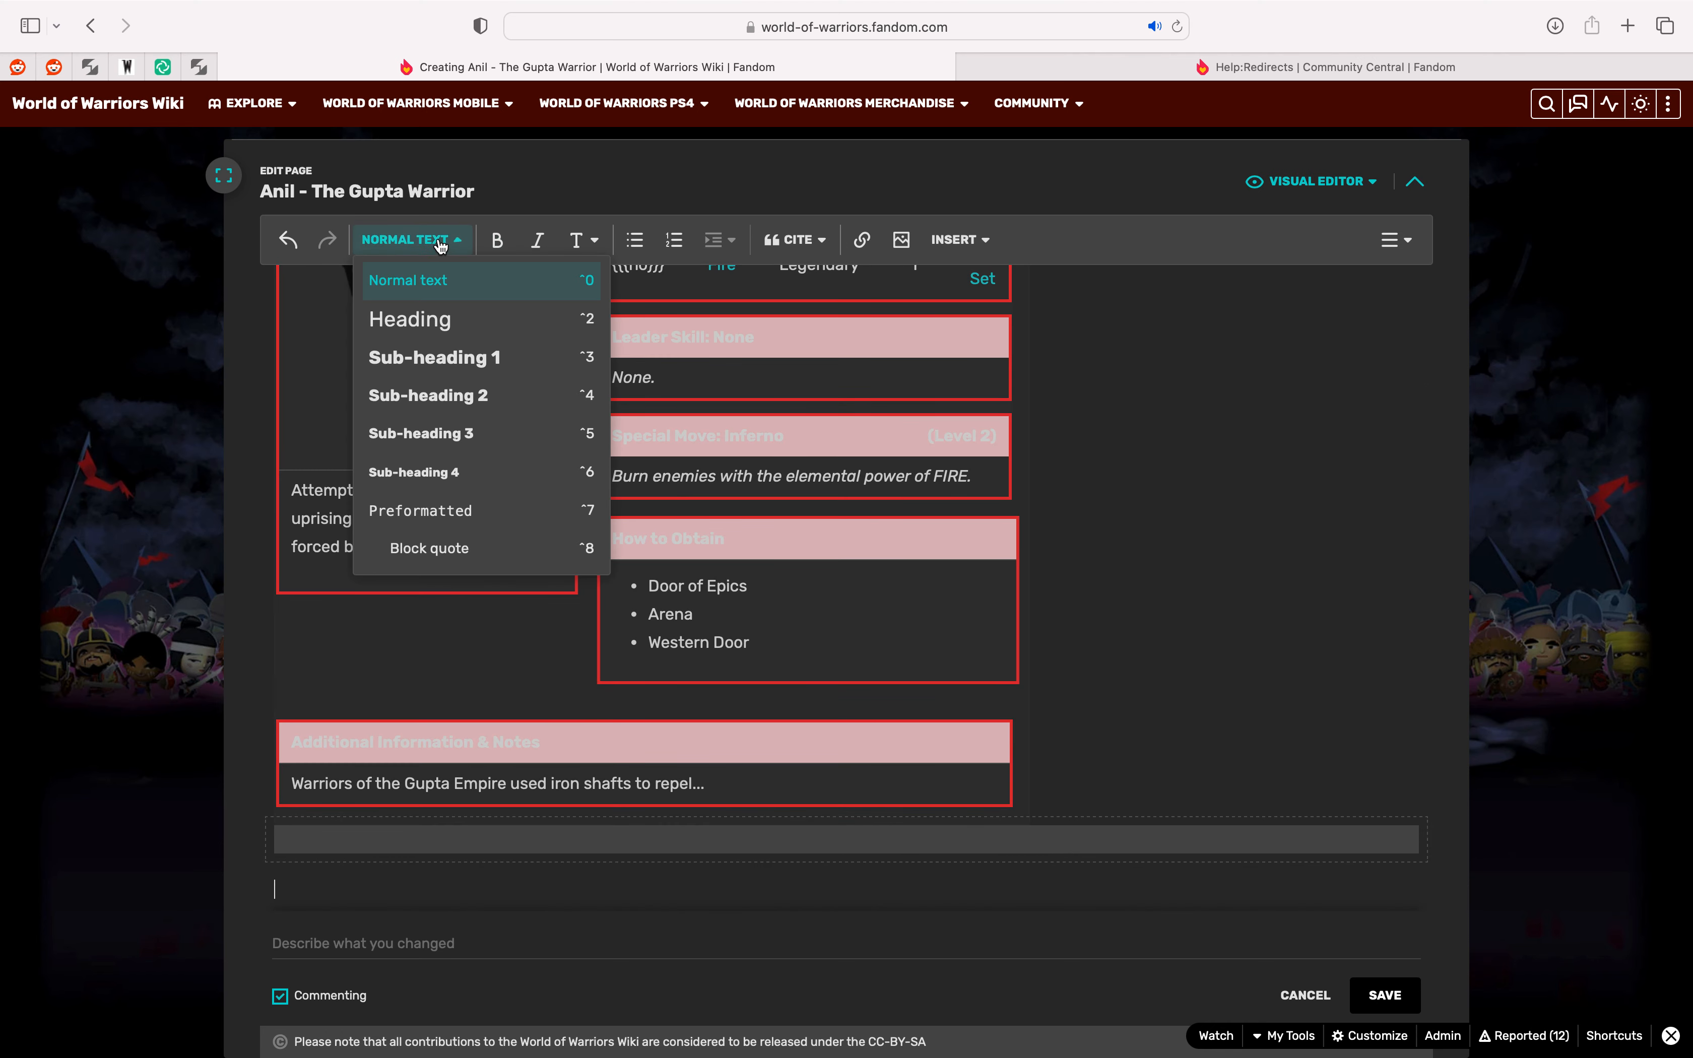
left_click(448, 322)
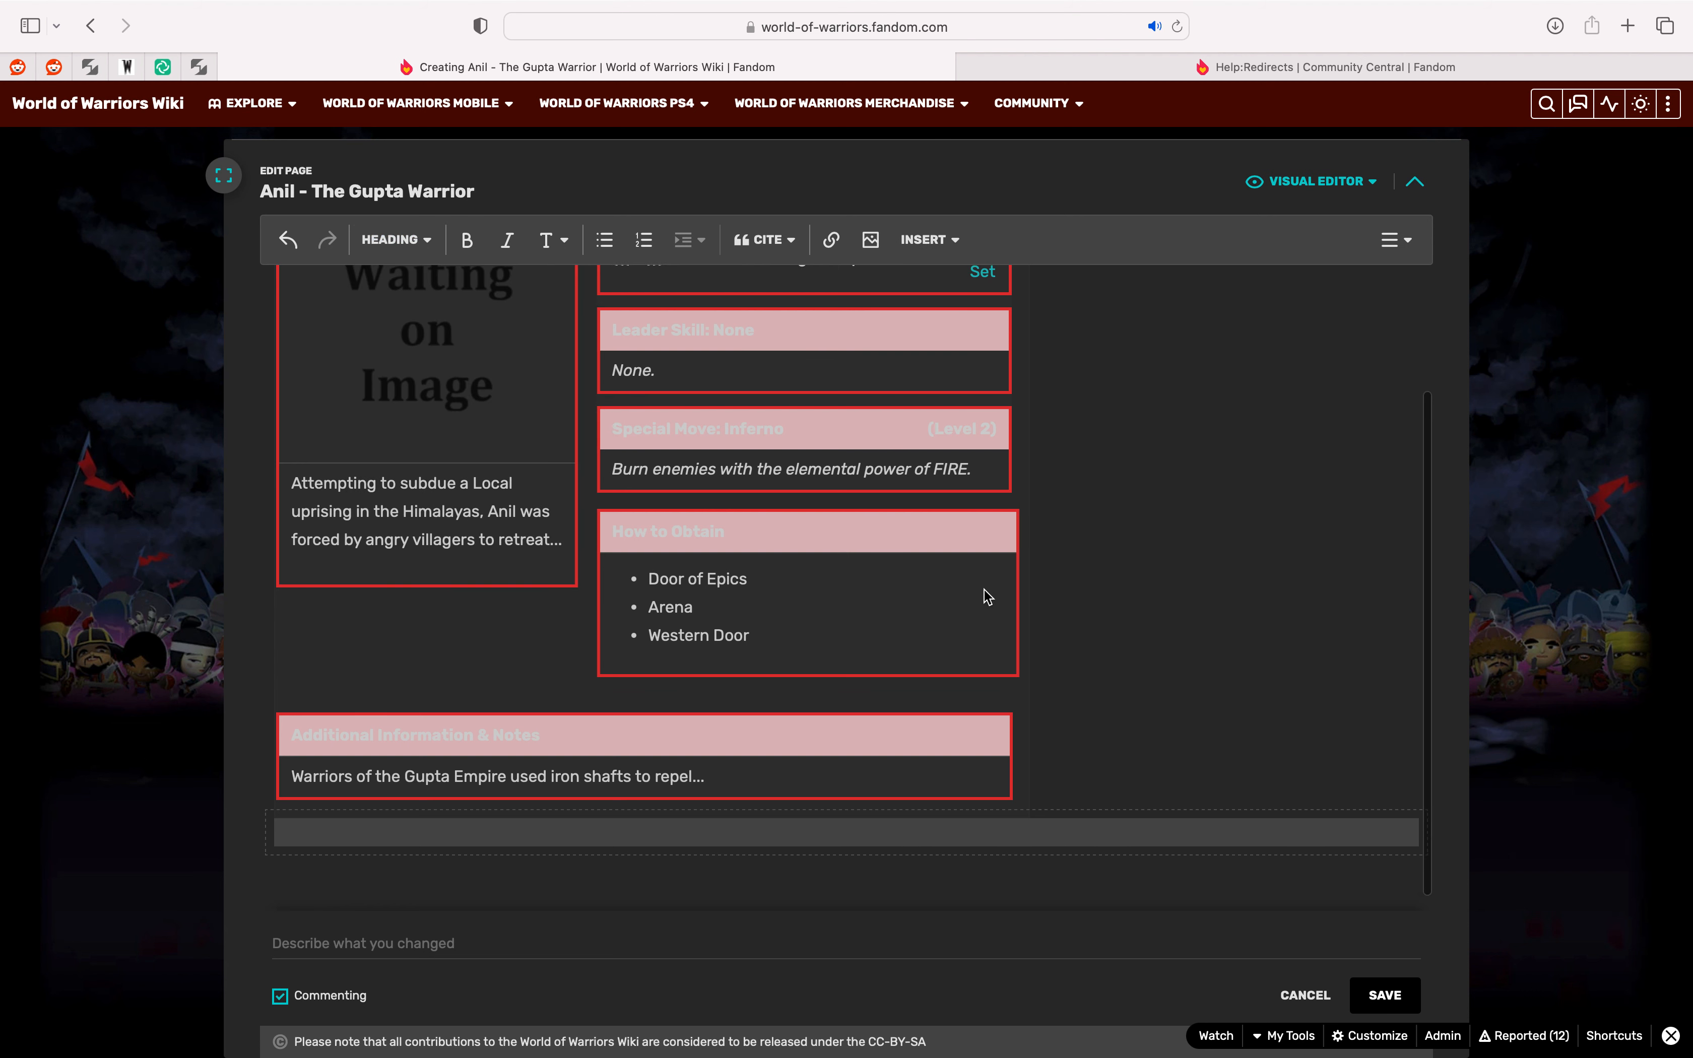
type("Stats ")
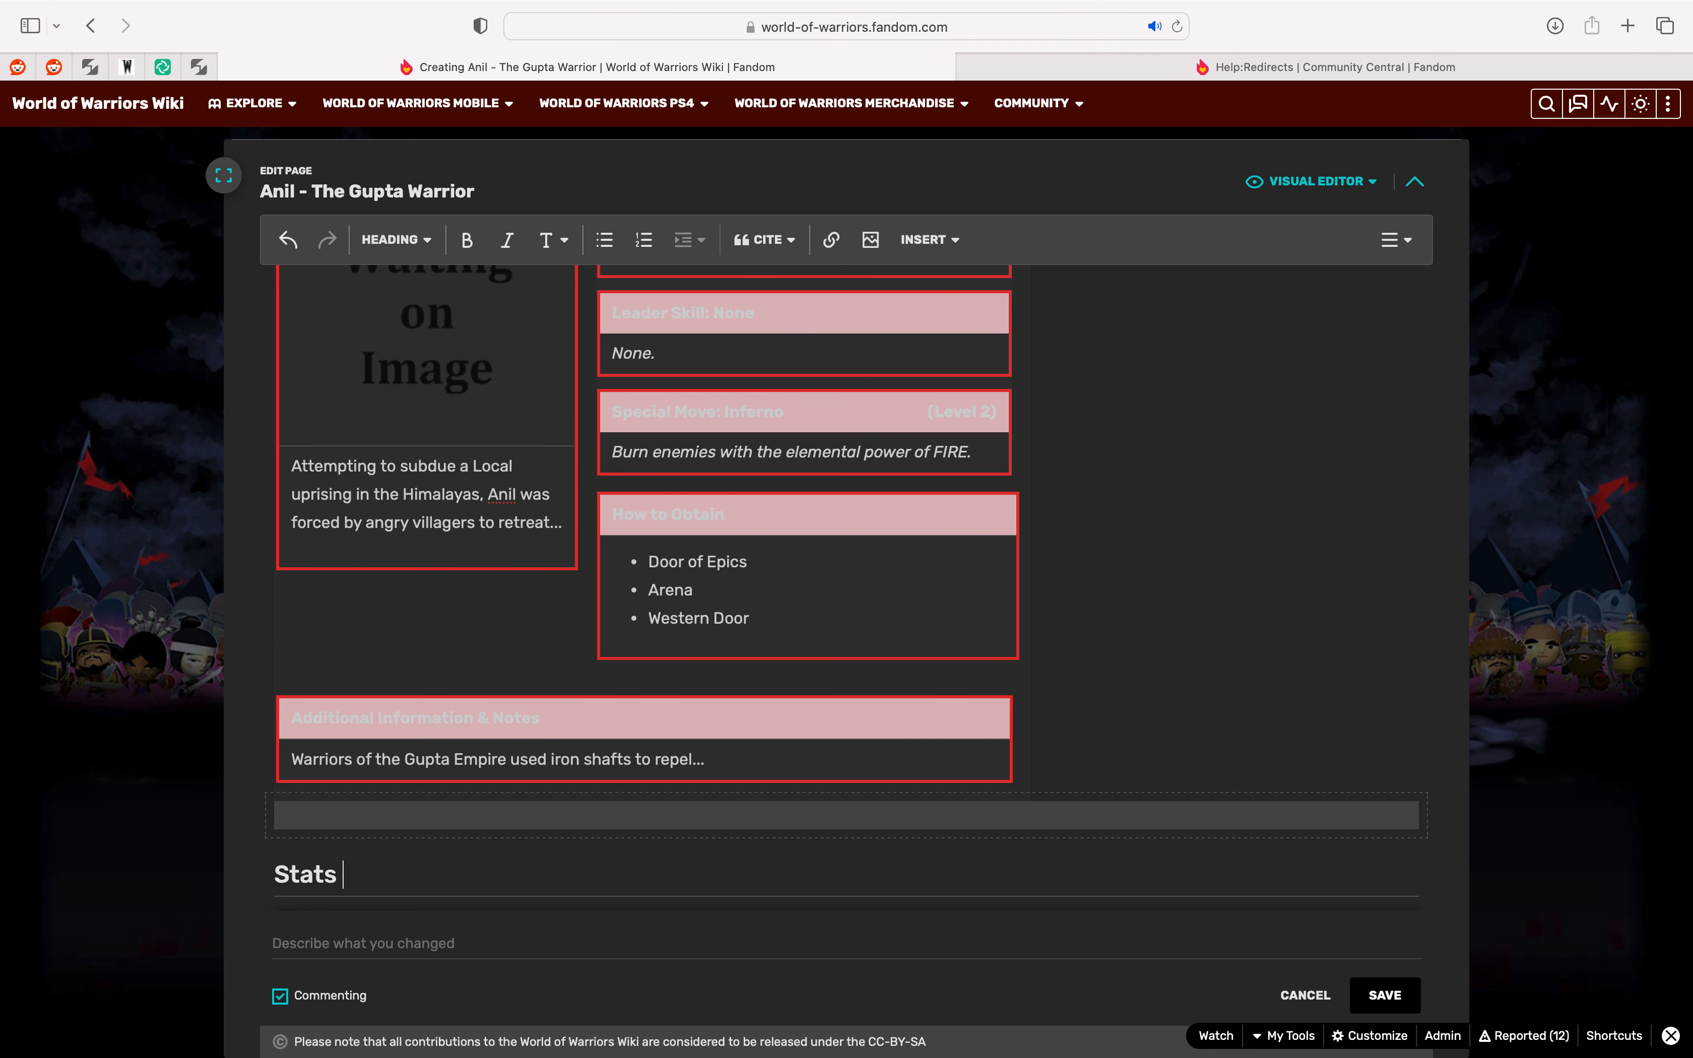
type("By Level")
key("Return")
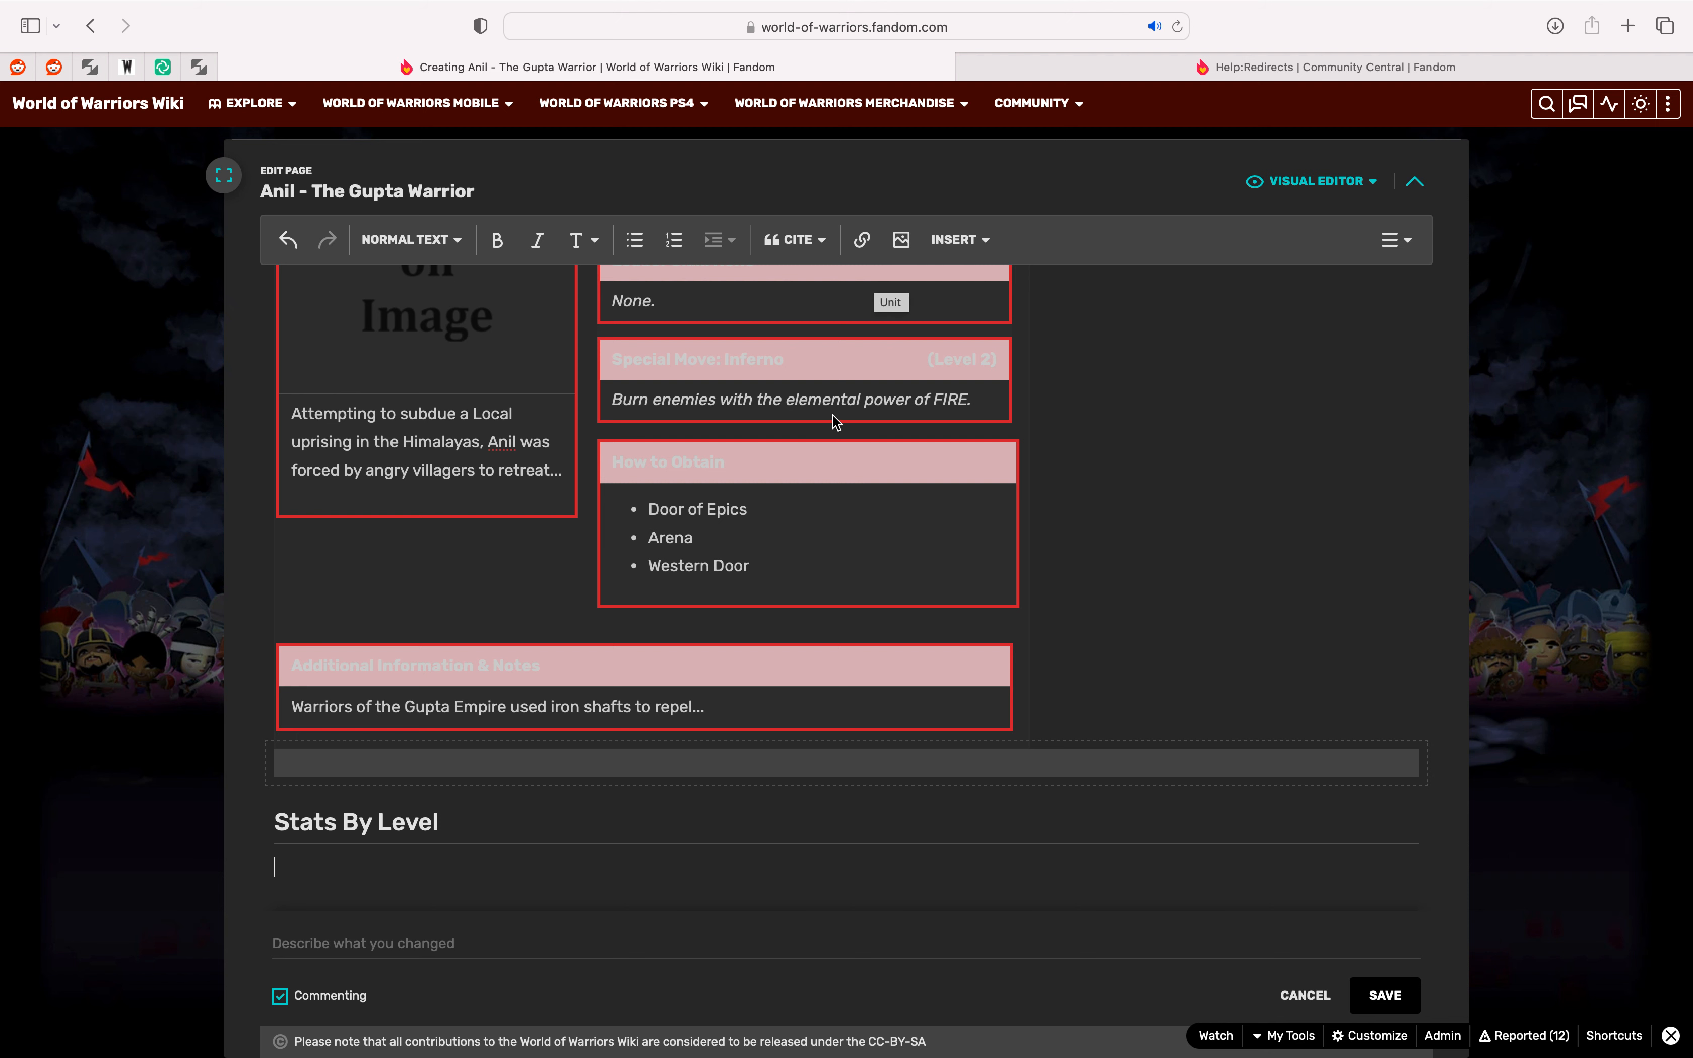
Step: Insert a table below the Stats By Level heading
scroll(835, 419, "up", 3)
scroll(790, 442, "down", 2)
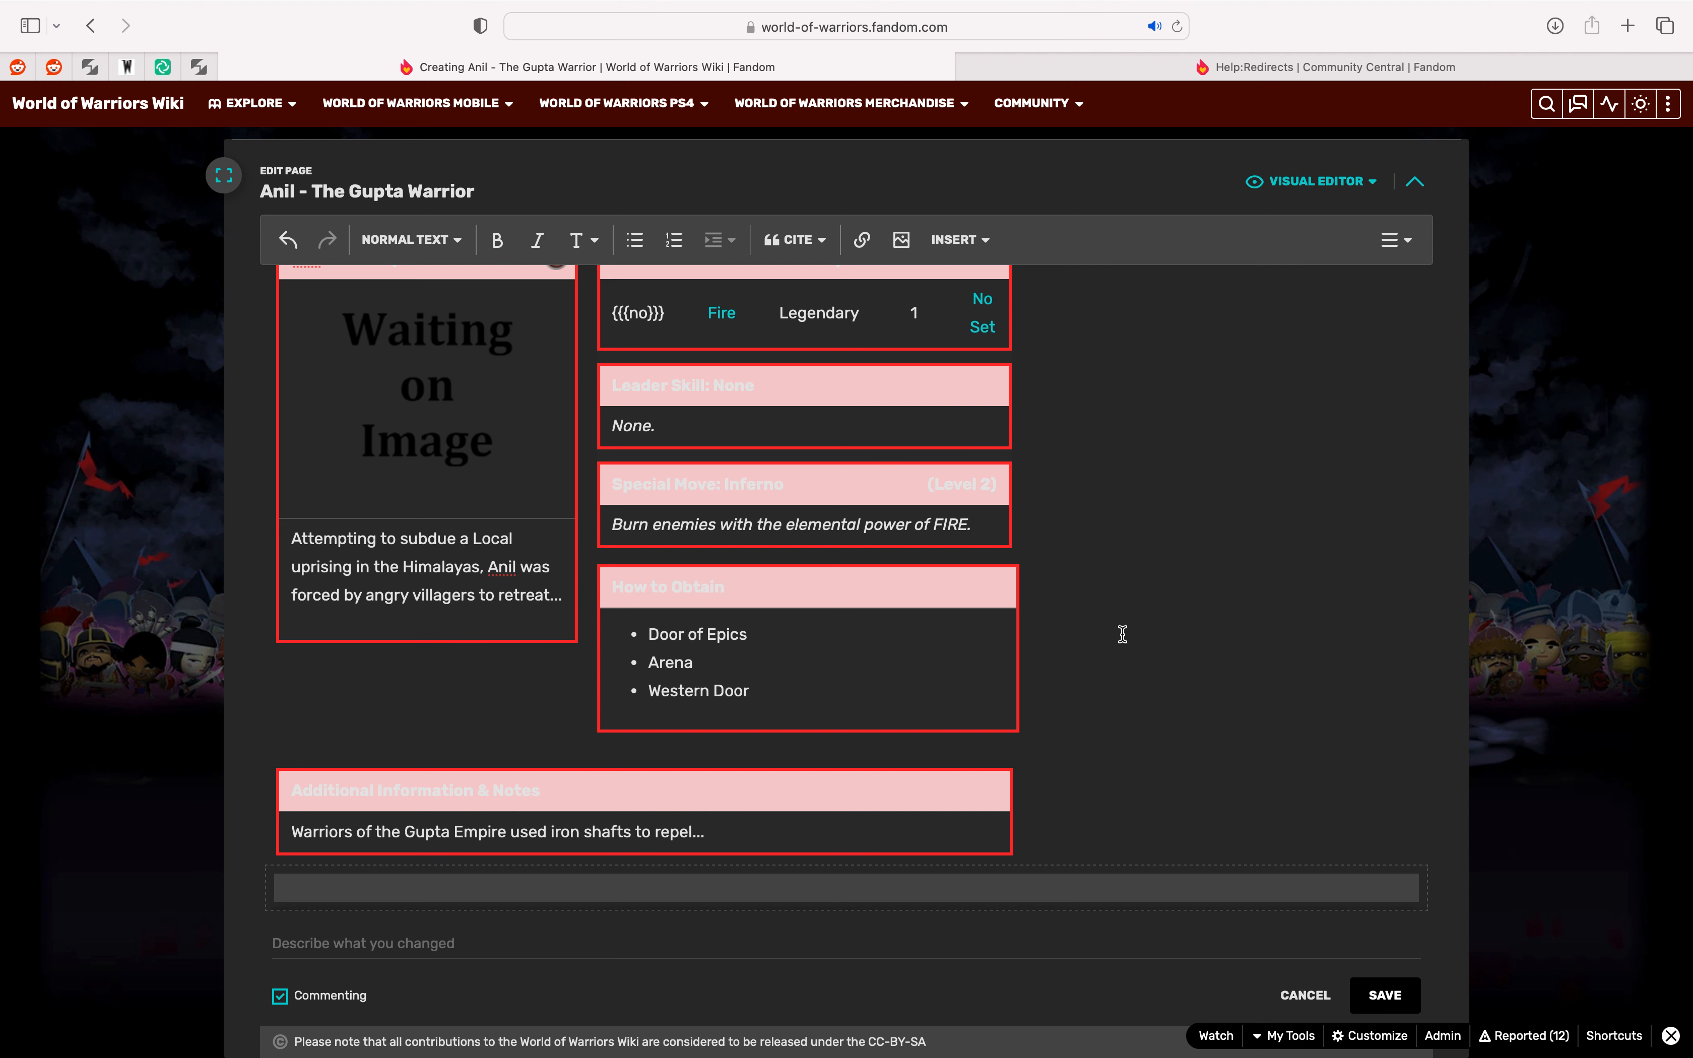
scroll(1123, 635, "down", 2)
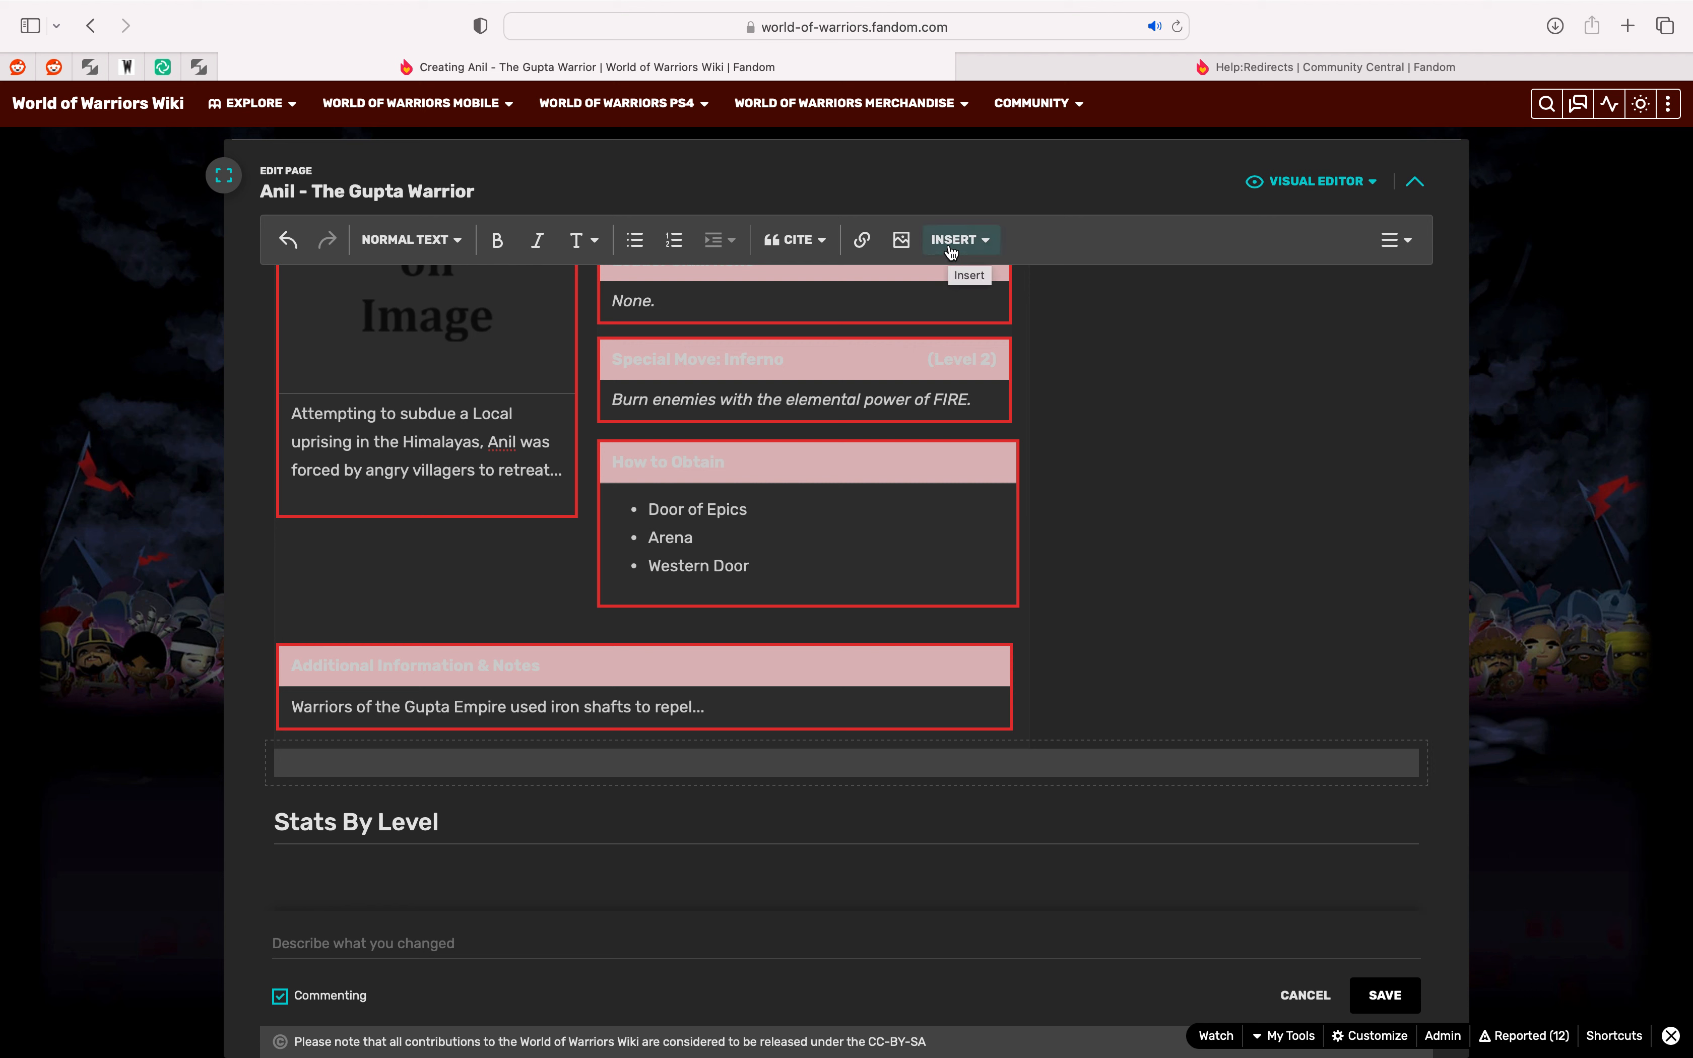
left_click(951, 254)
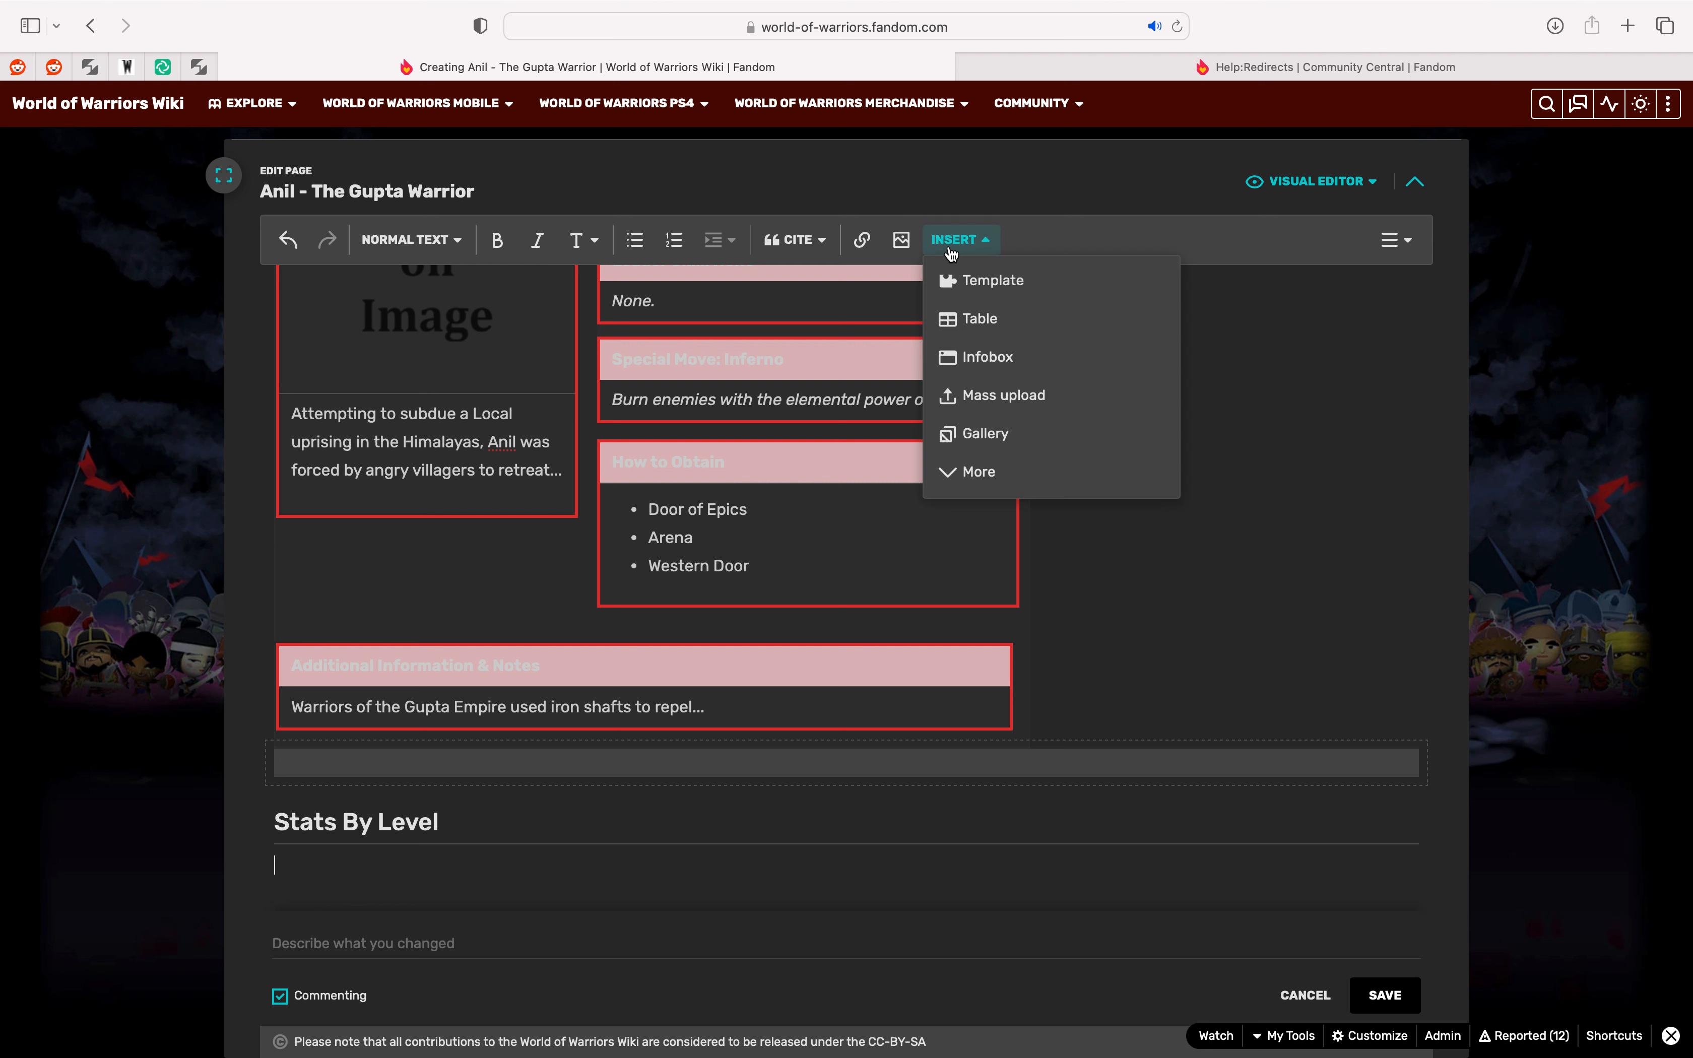
left_click(971, 321)
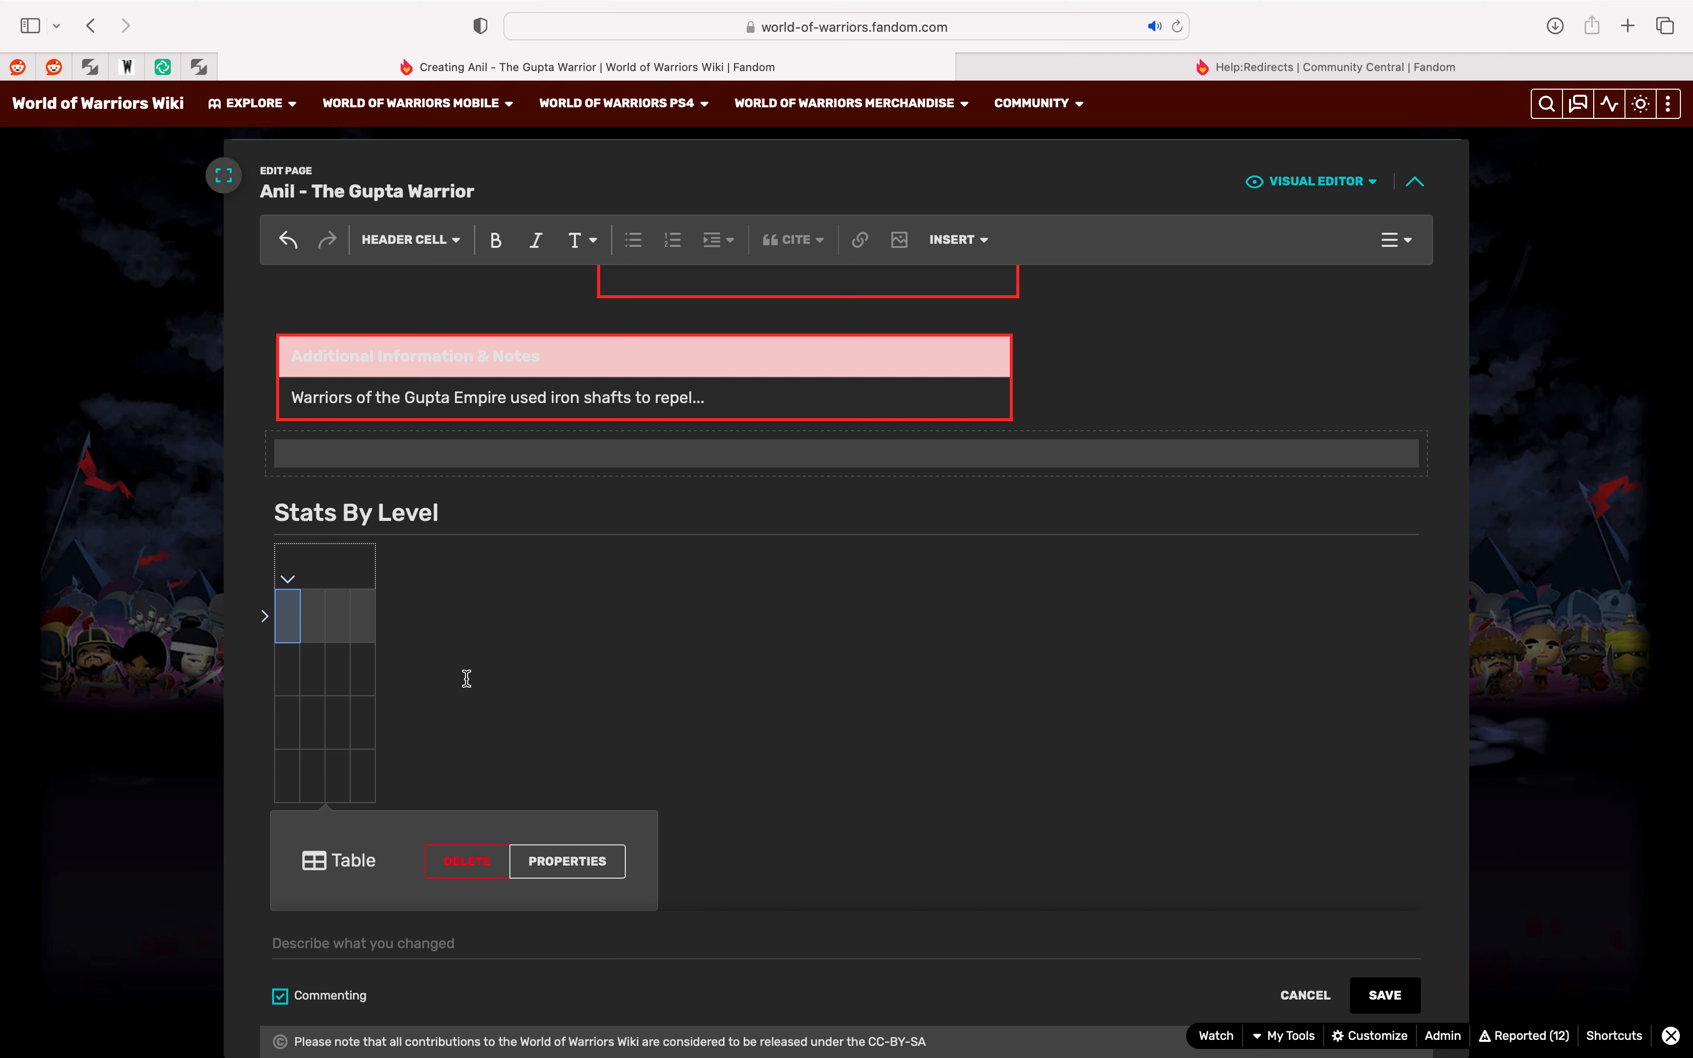
Step: Fill the table's header row with the column titles Level, Health, Physical and Elemental
type("Level")
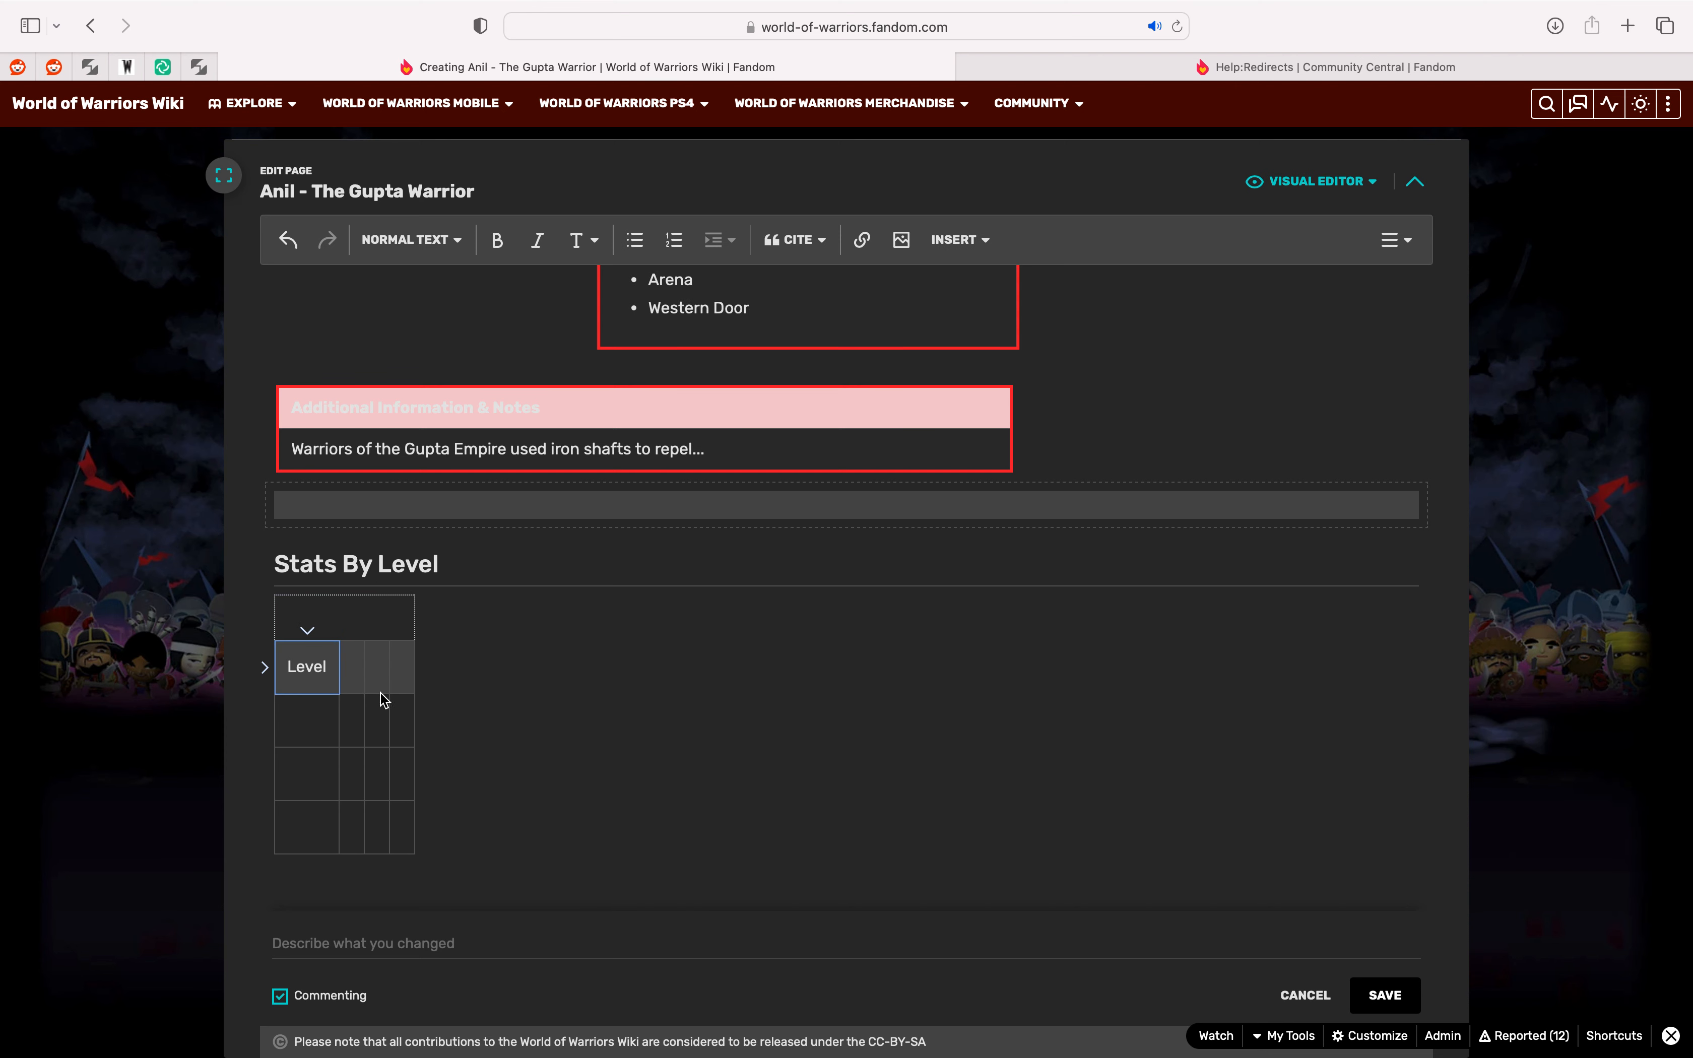
left_click(354, 677)
type("health")
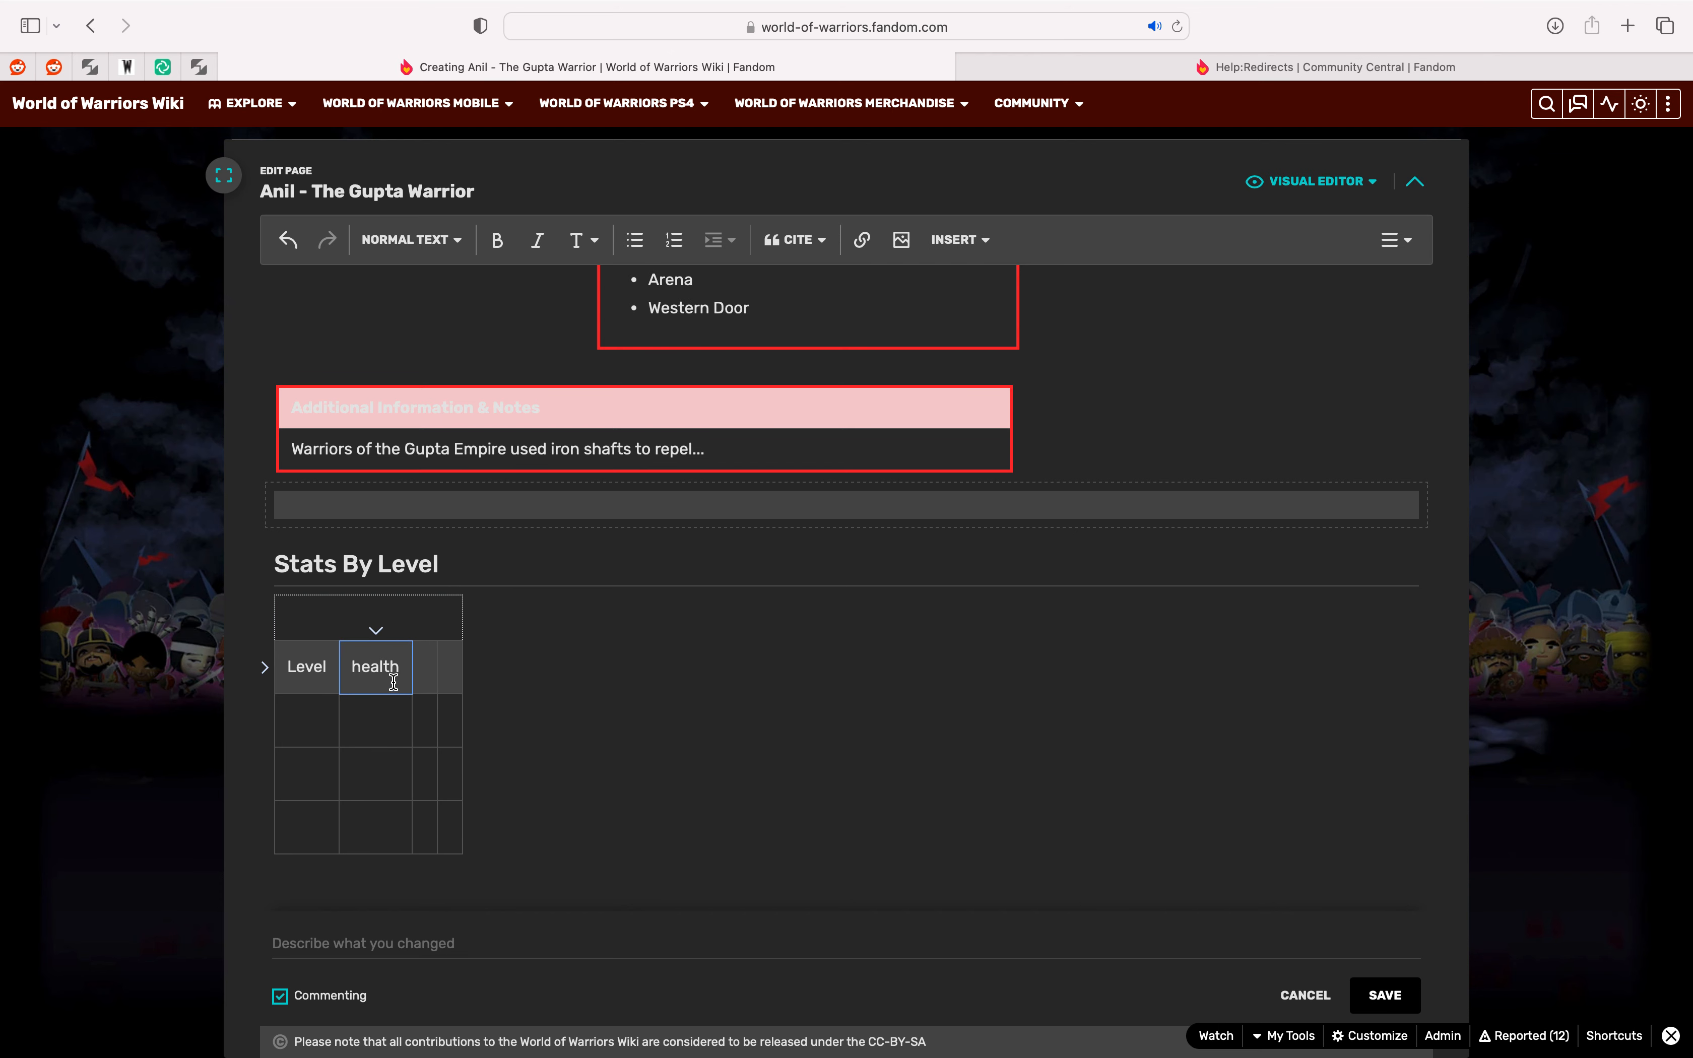
left_click(359, 661)
key("BackSpace")
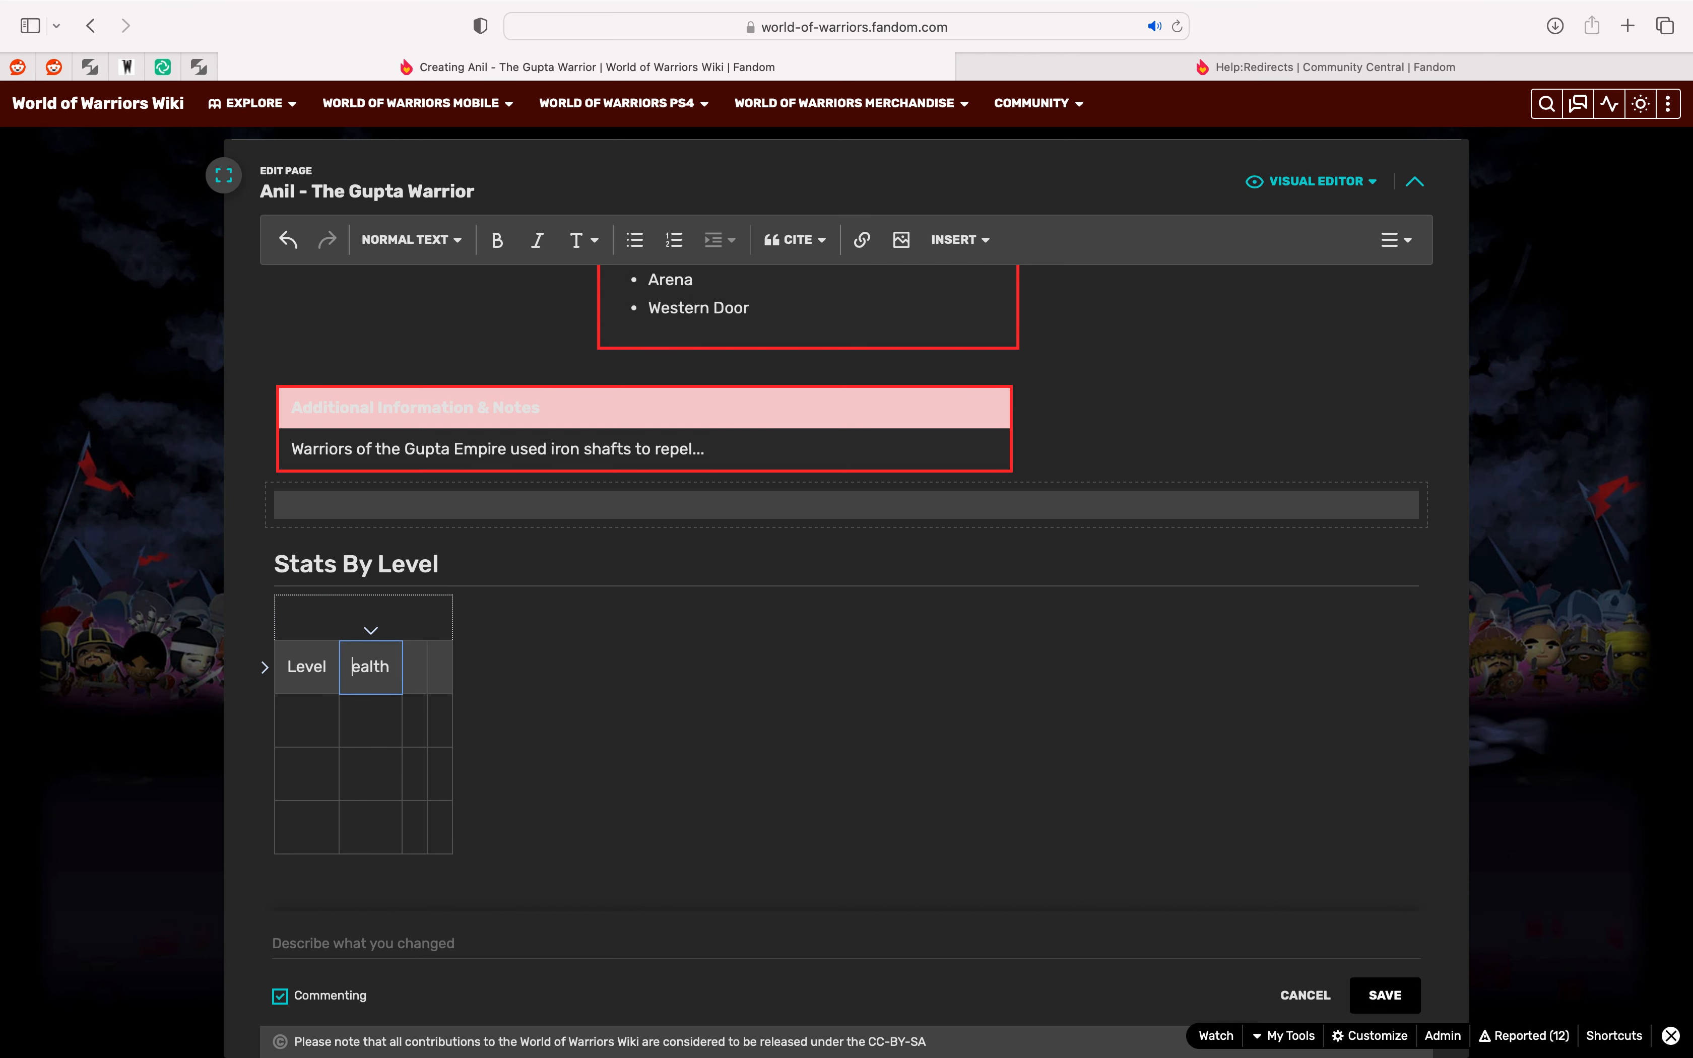
type("H")
left_click(426, 672)
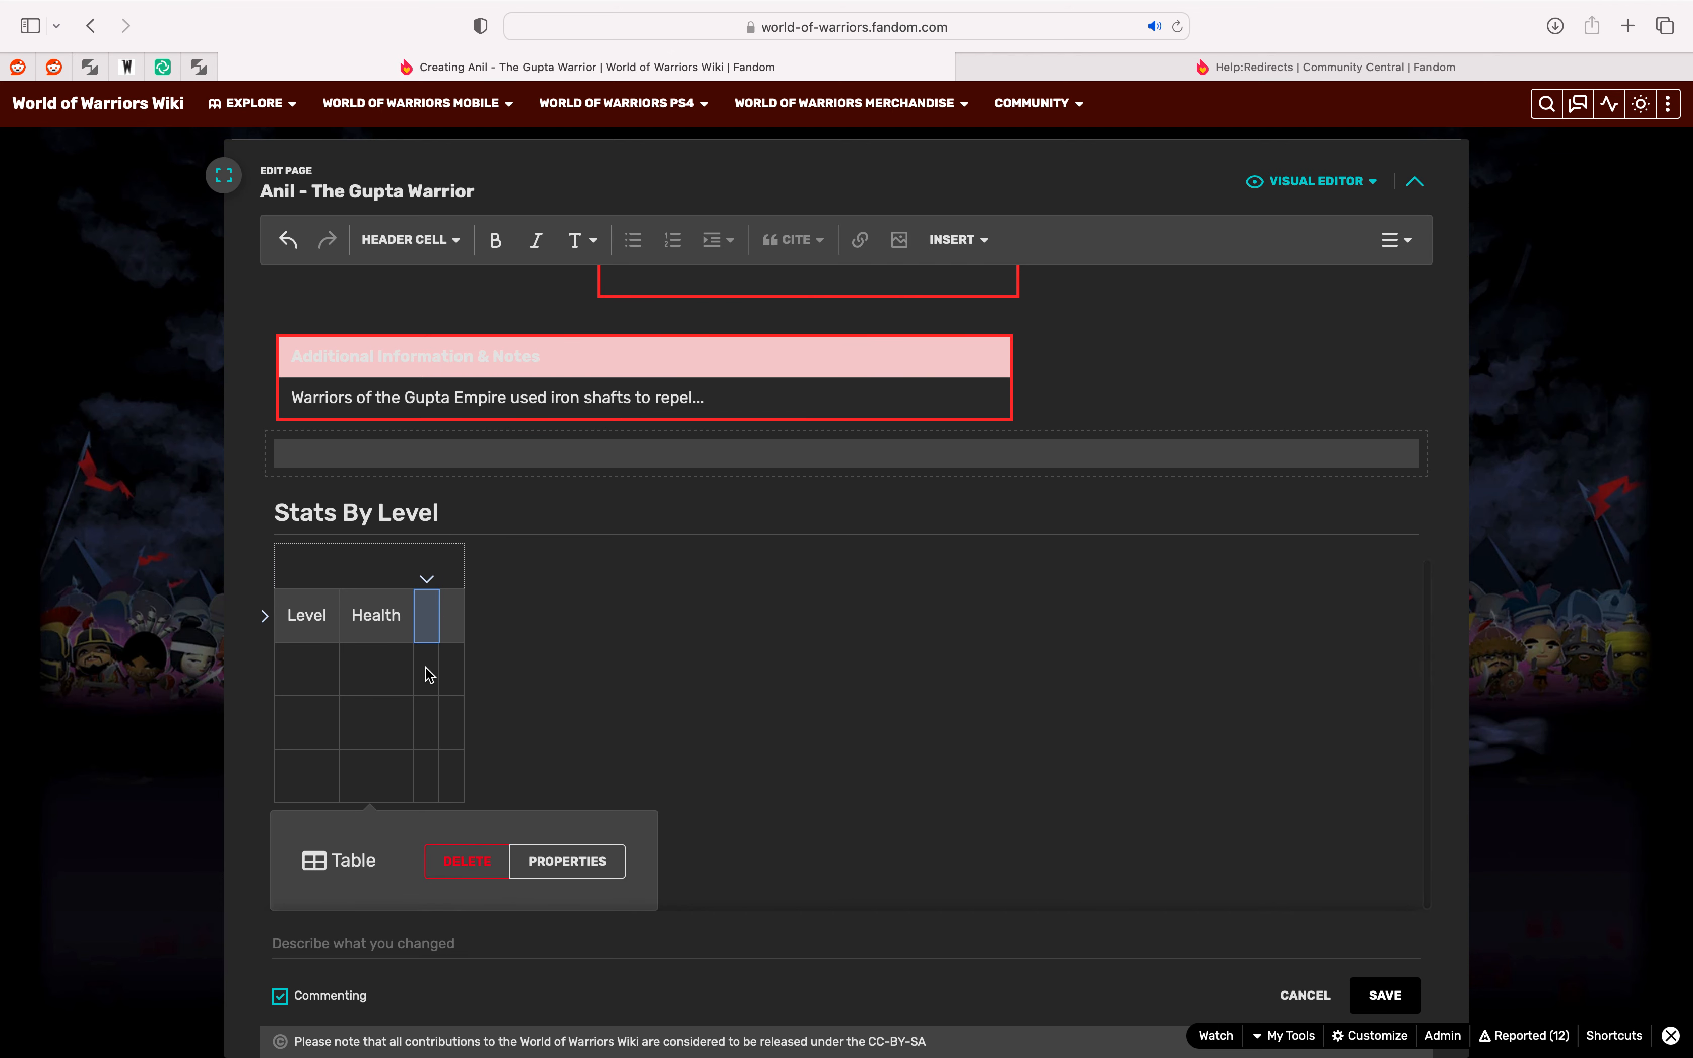
type("Physical")
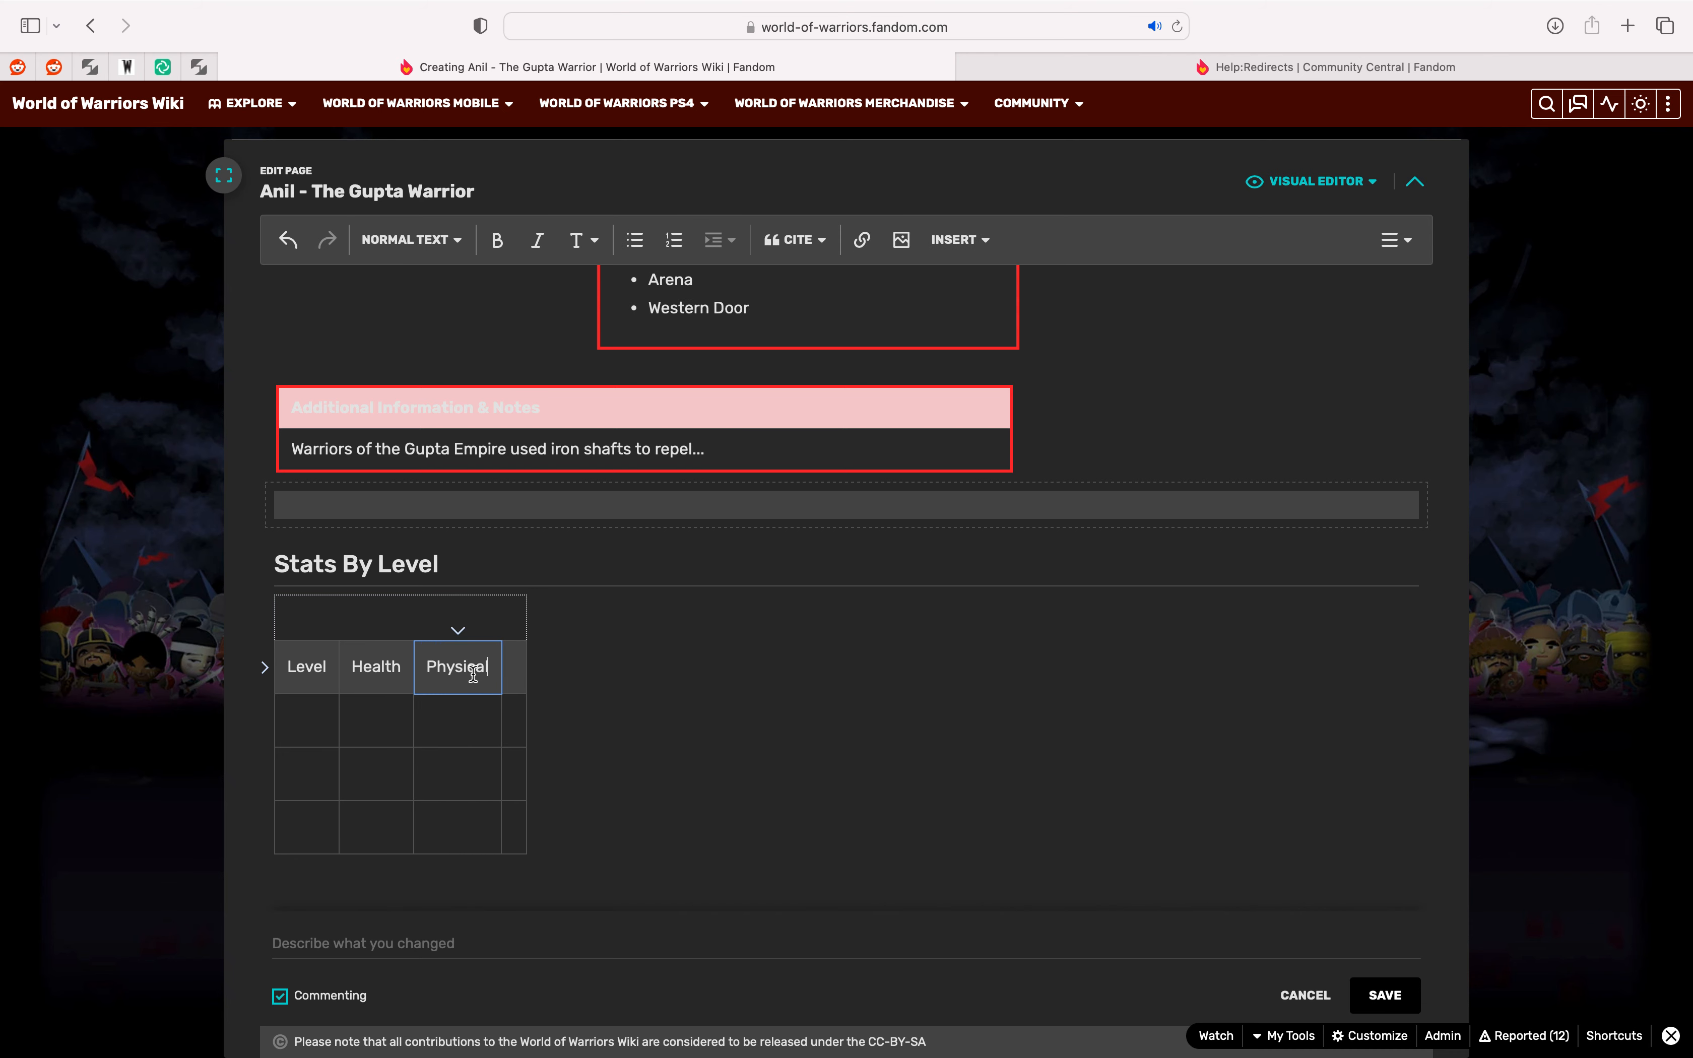
key("Tab")
type("Elemental")
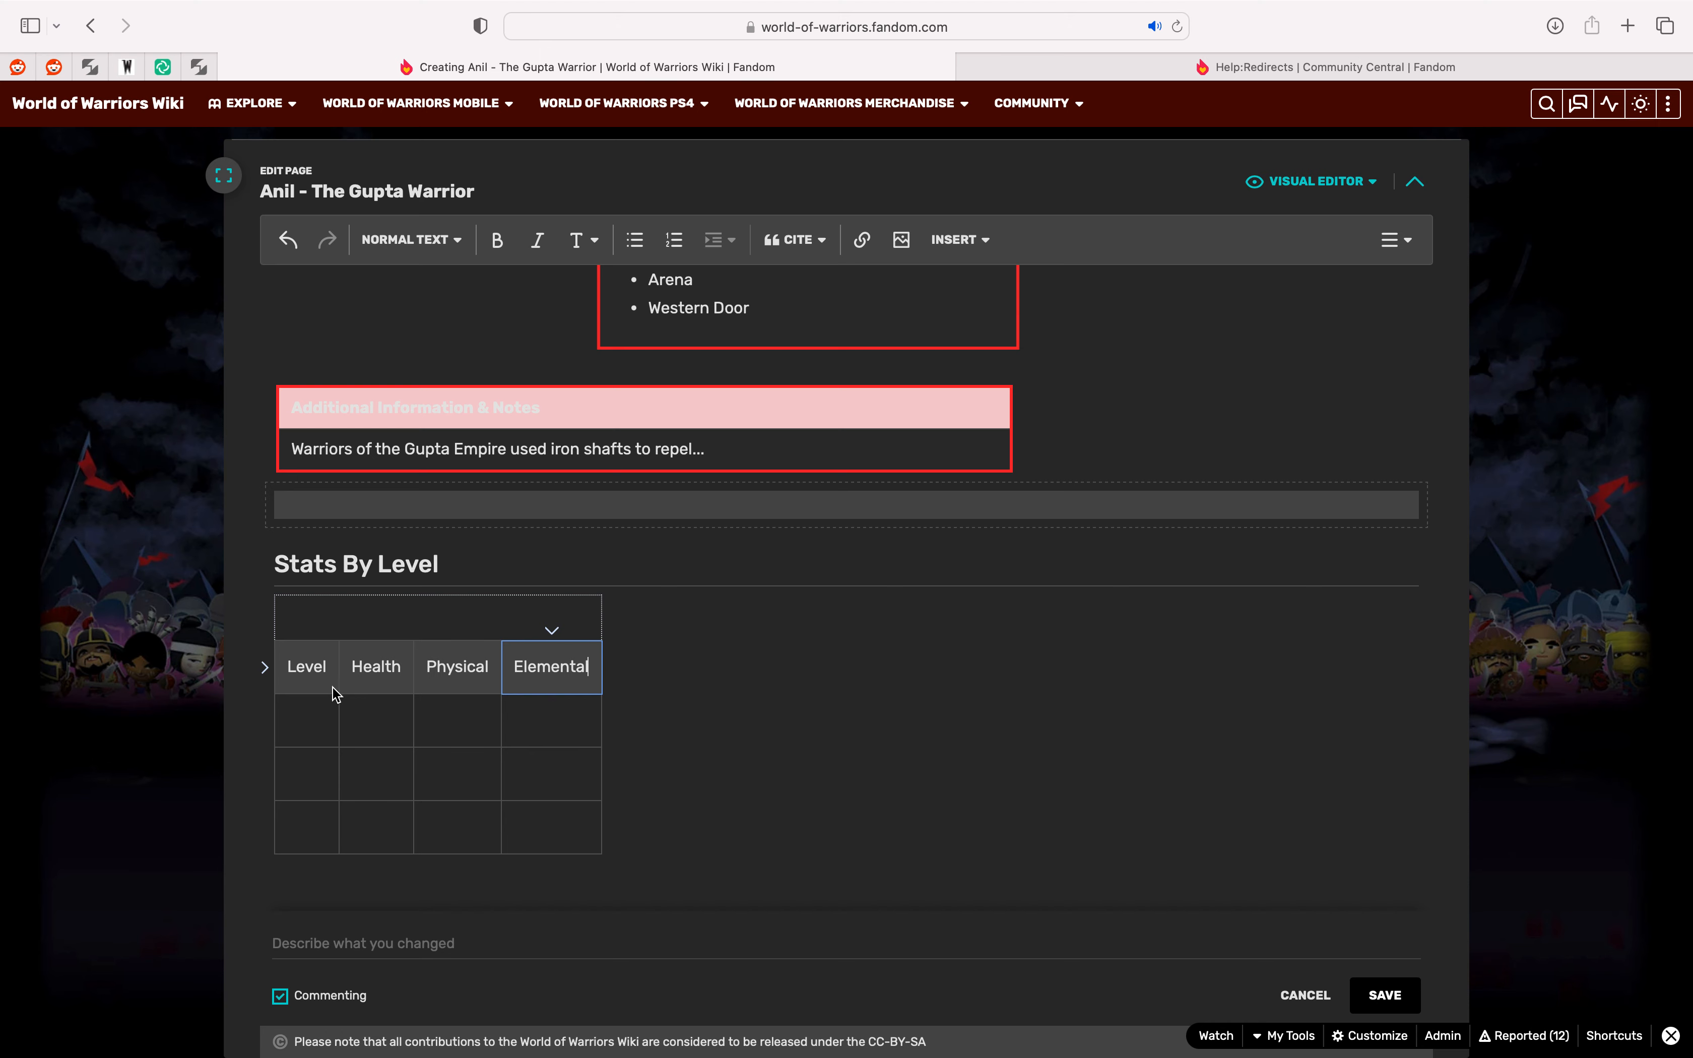
left_click(325, 725)
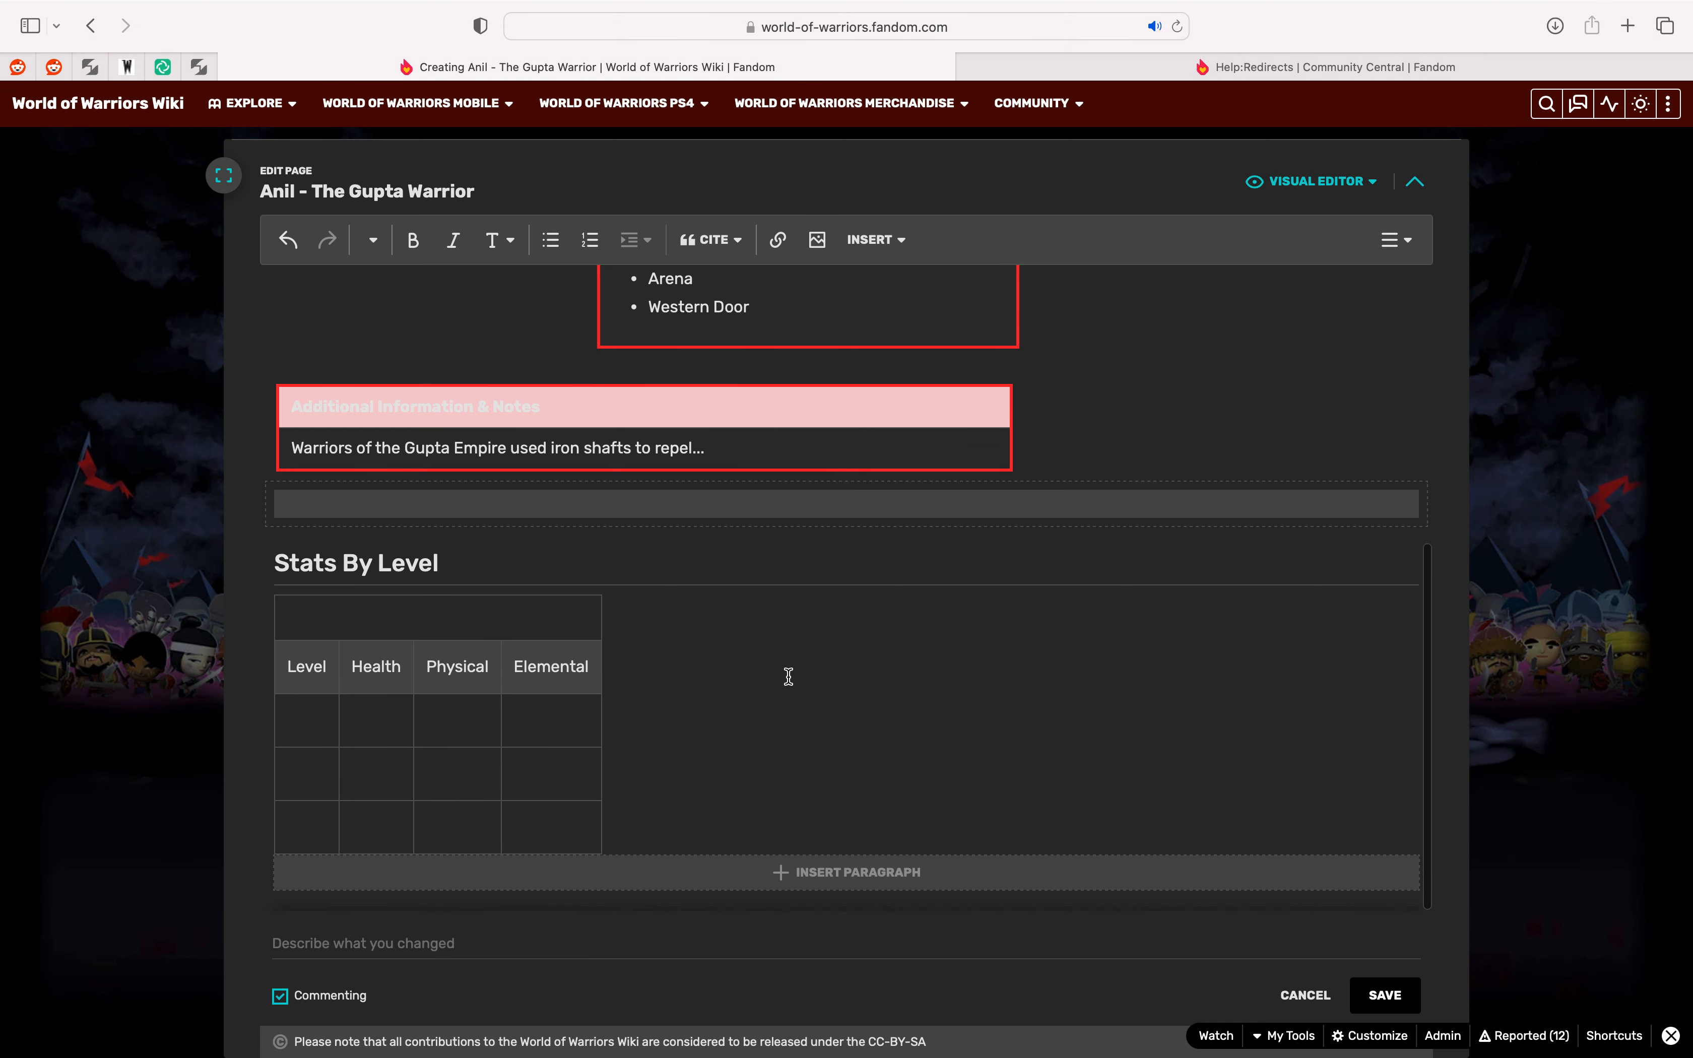
Step: Insert a paragraph below the table and add a Heading-style line reading "Trivia", followed by a new line
left_click(719, 871)
key("Return")
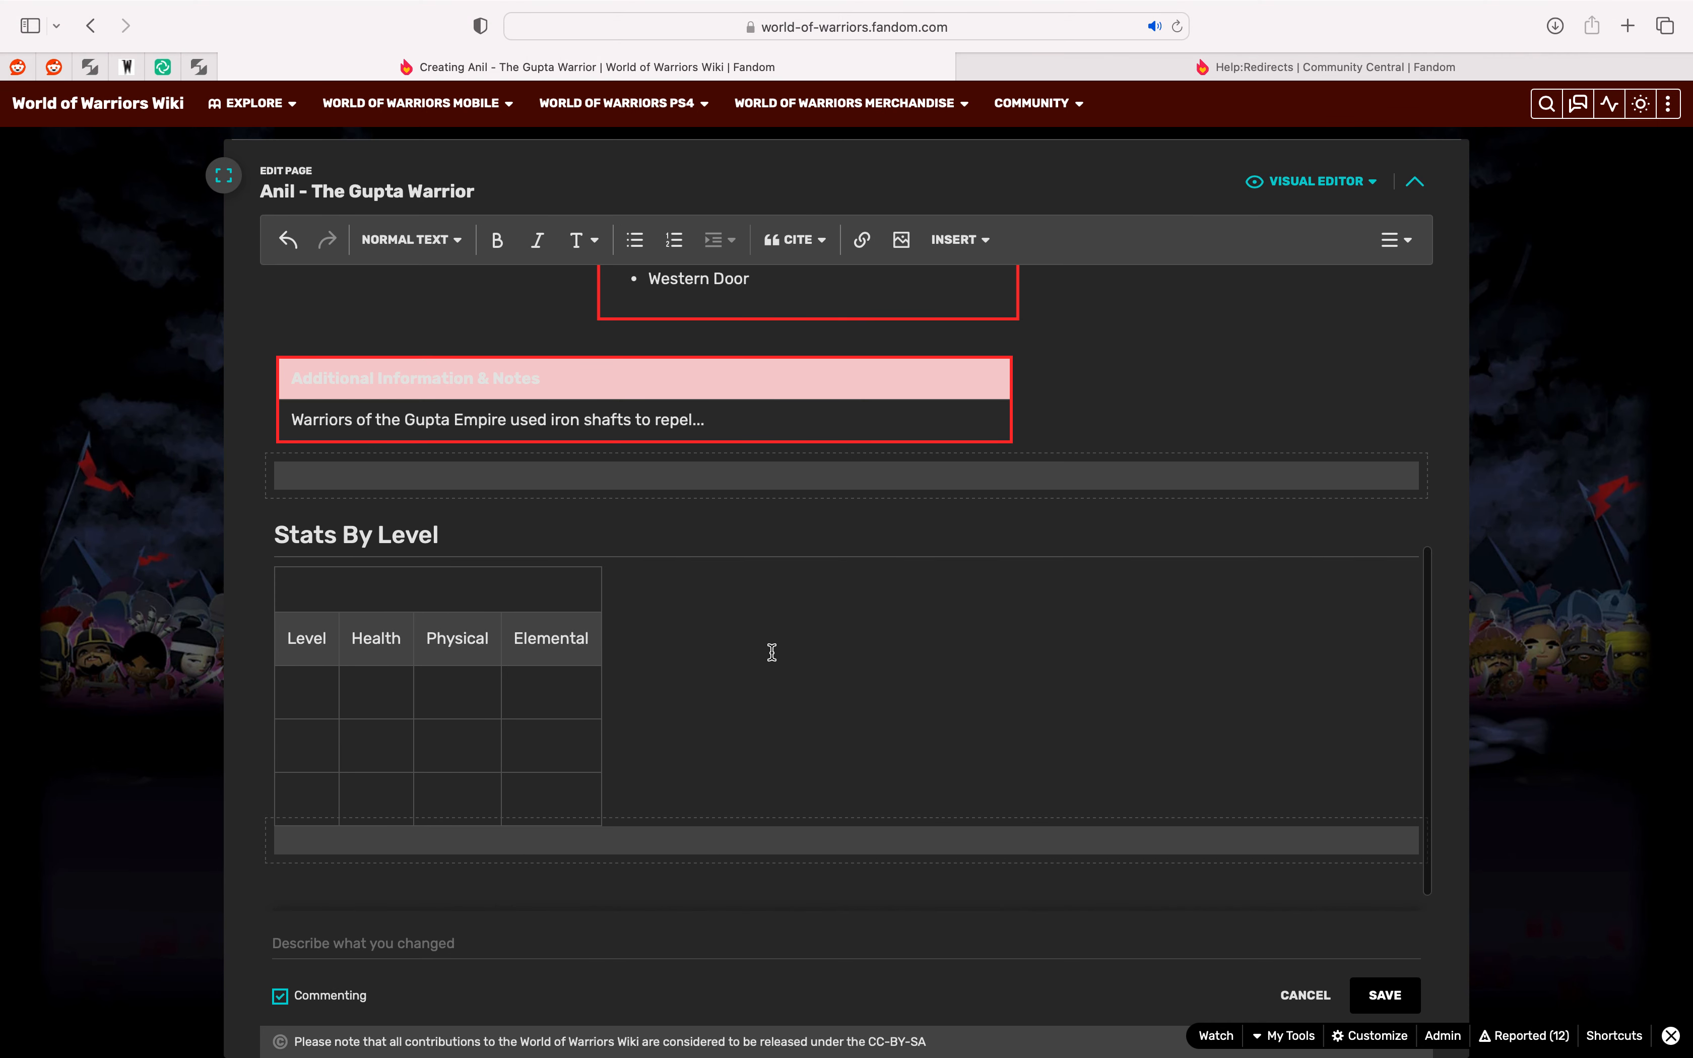
scroll(798, 518, "down", 1)
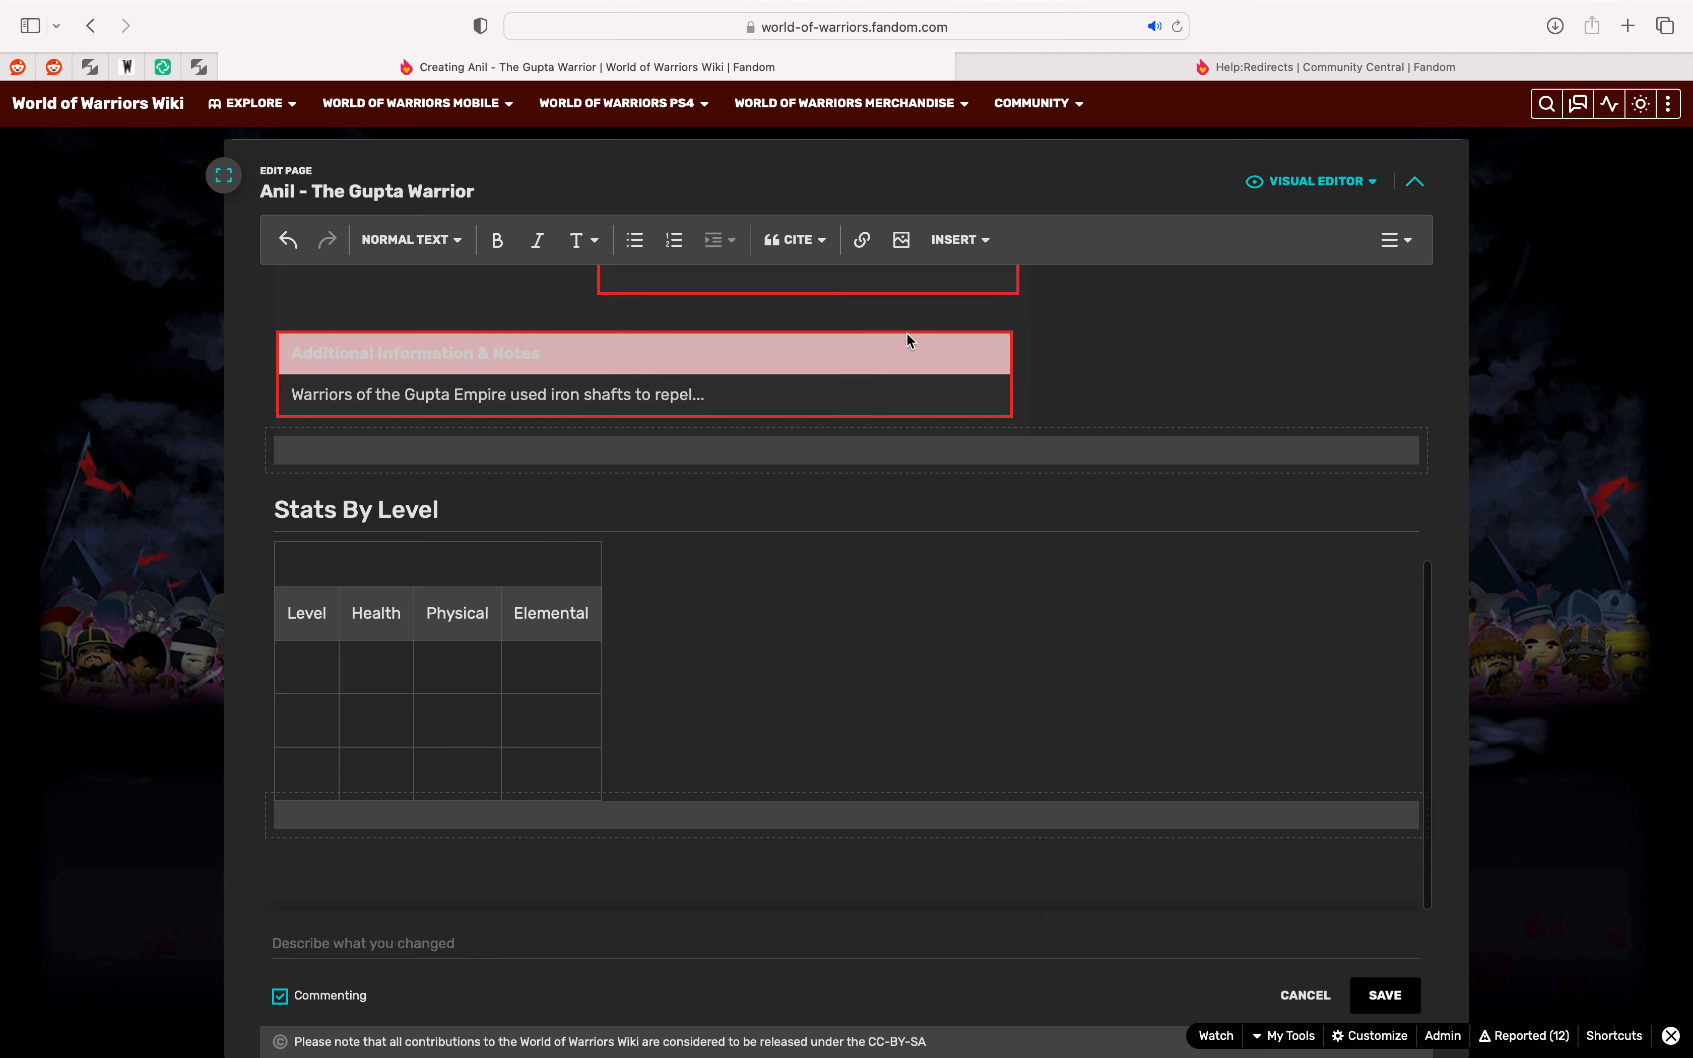
left_click(418, 241)
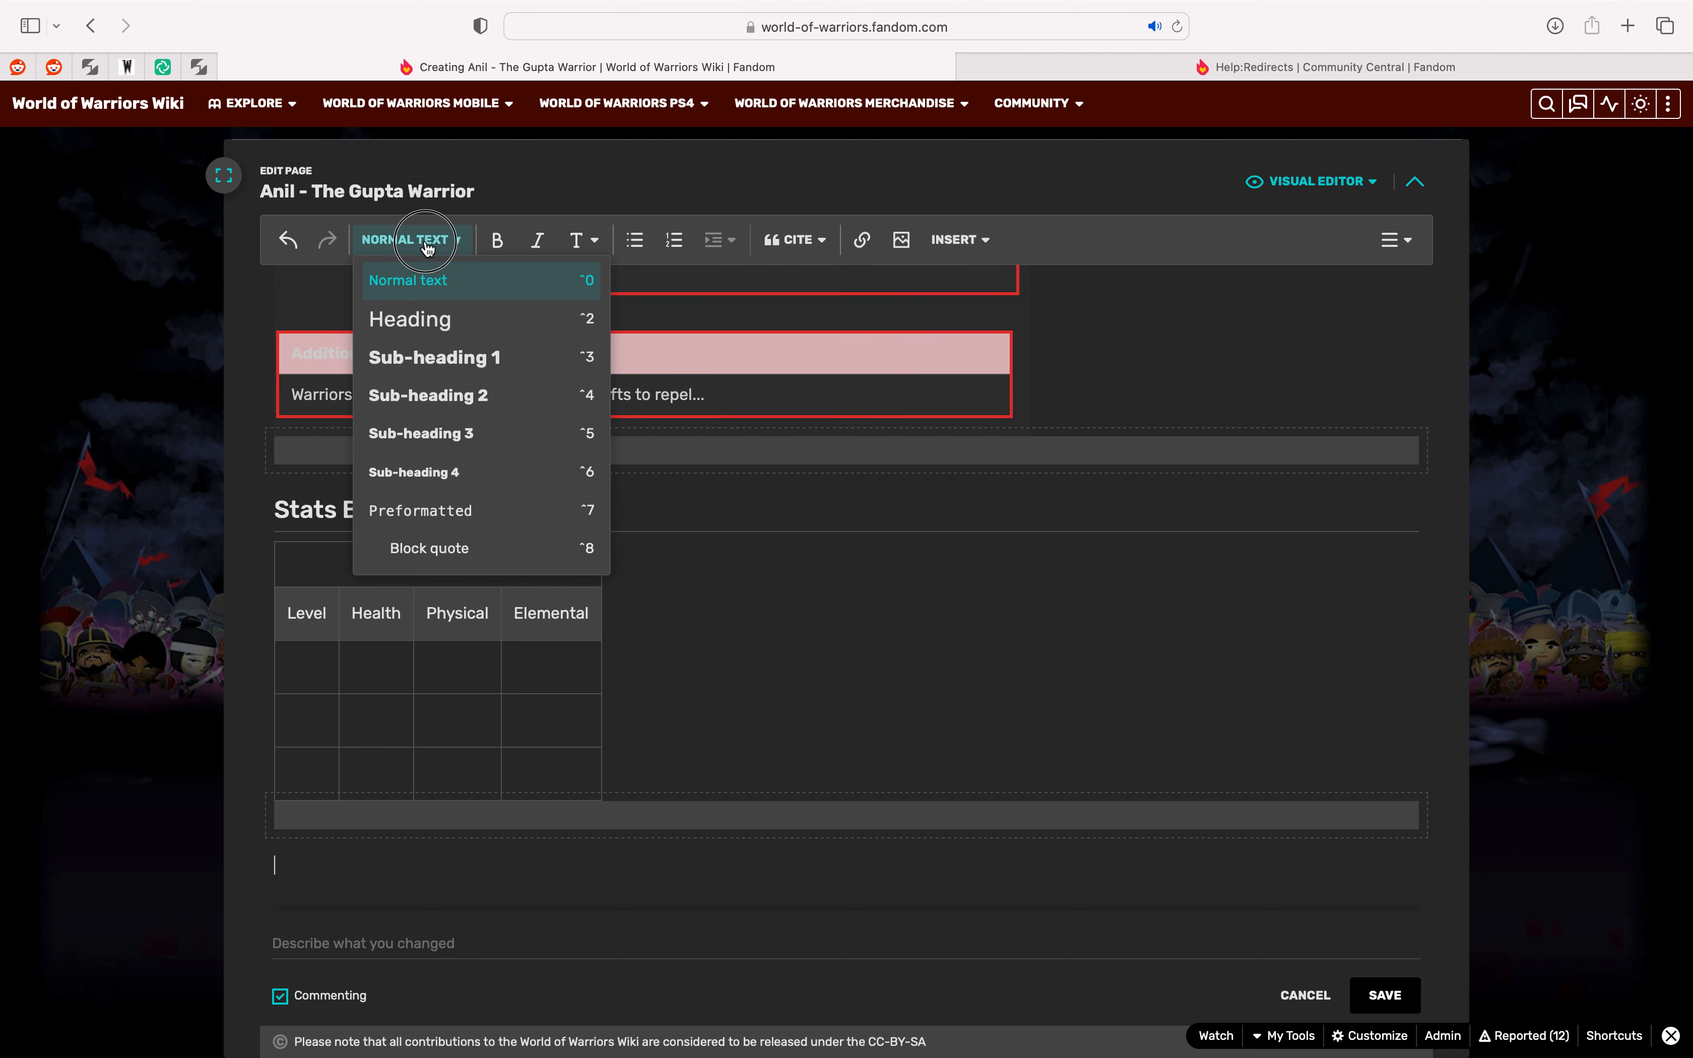
left_click(452, 326)
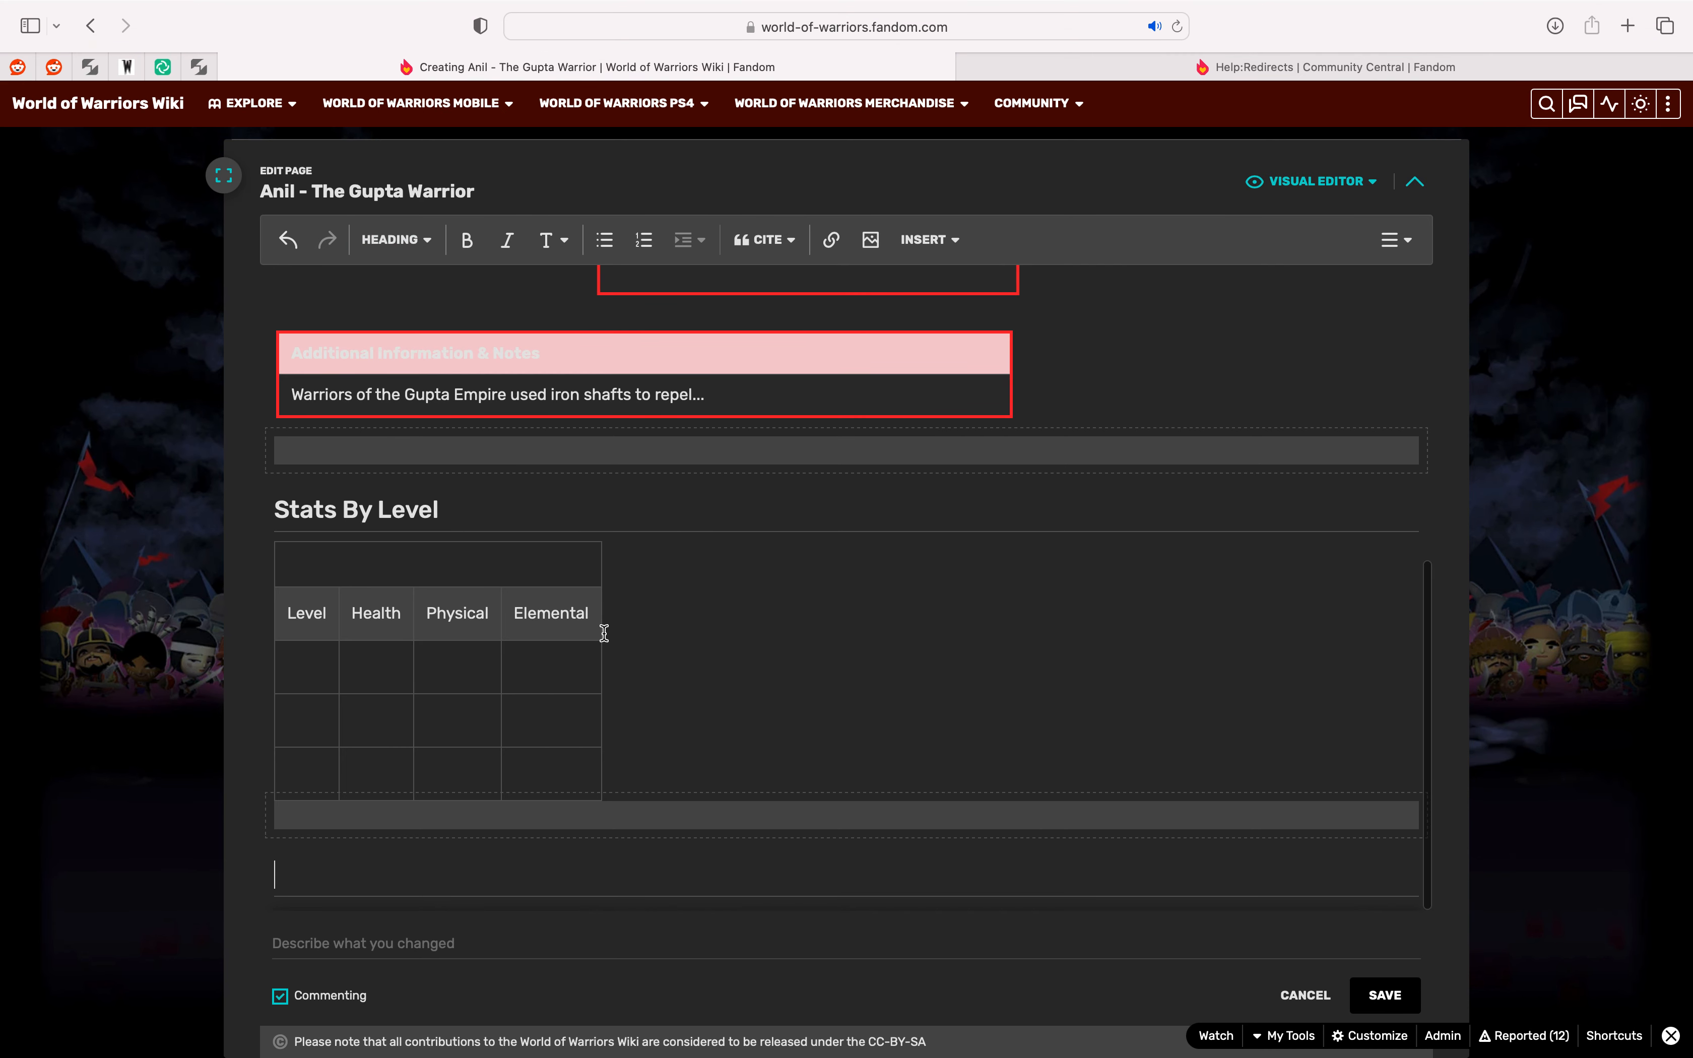
type("Trivia")
key("Return")
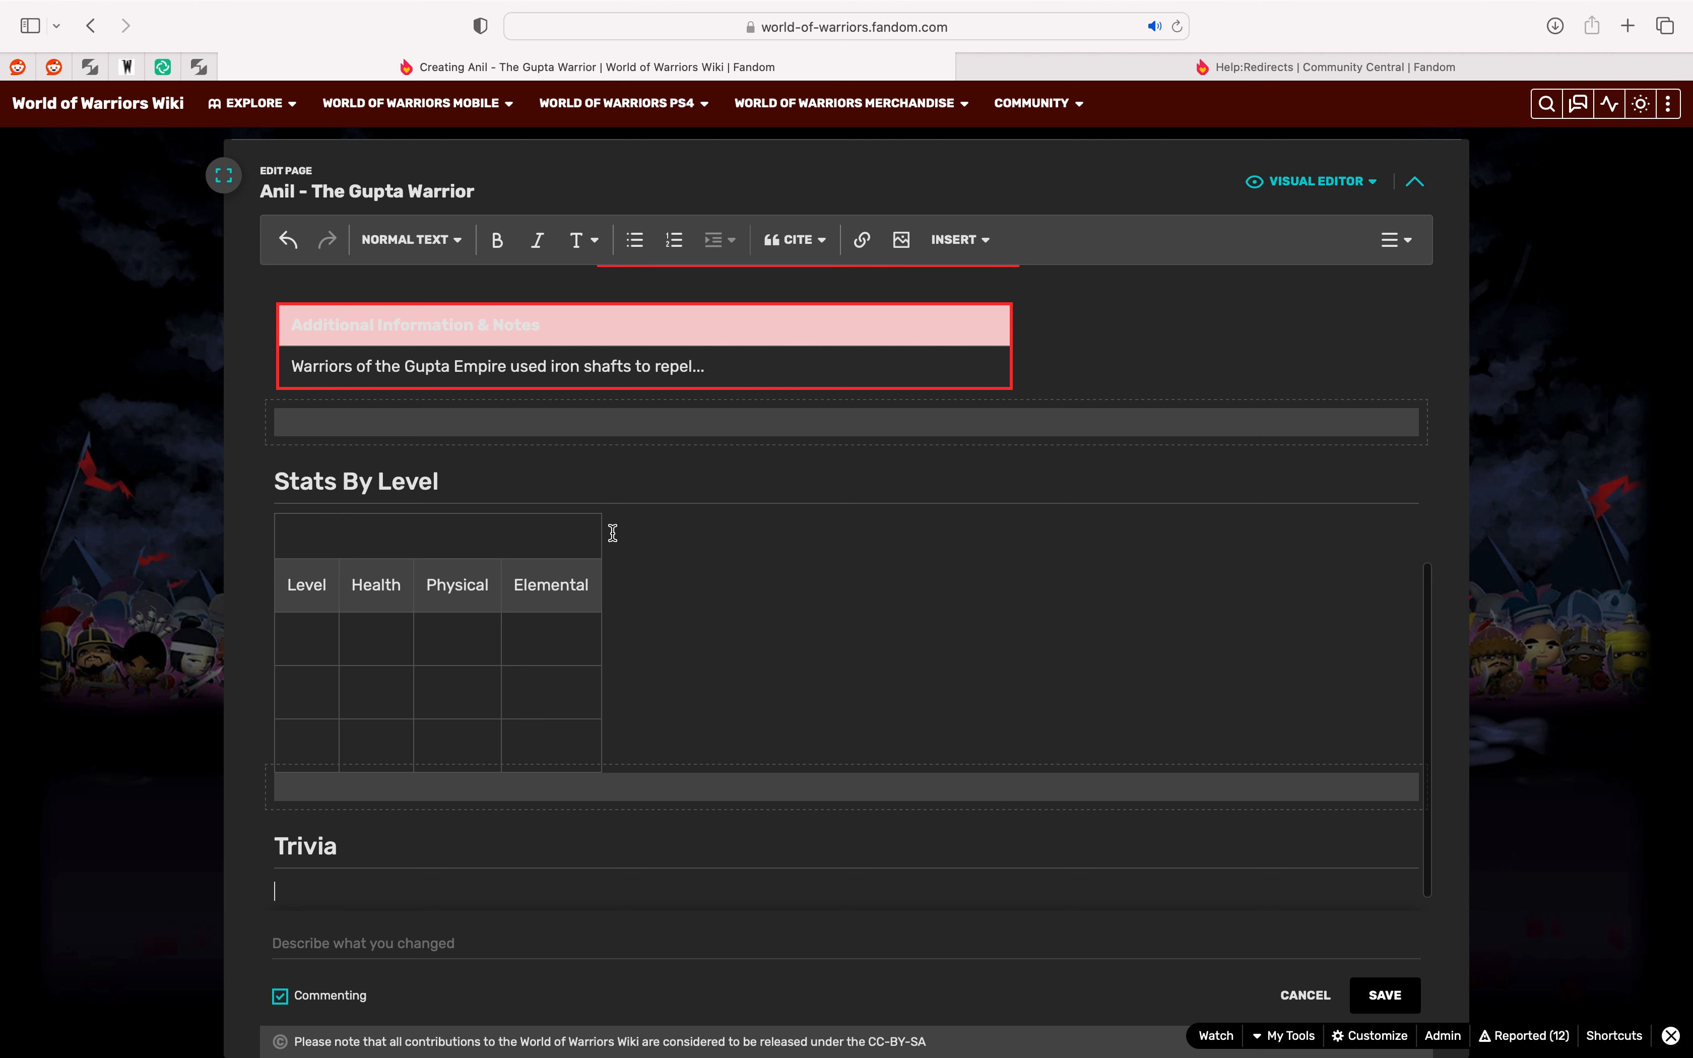
Step: Add a bulleted line under Trivia reading "Anil was based on the developer of the game," followed by the developer's full name
scroll(613, 533, "down", 1)
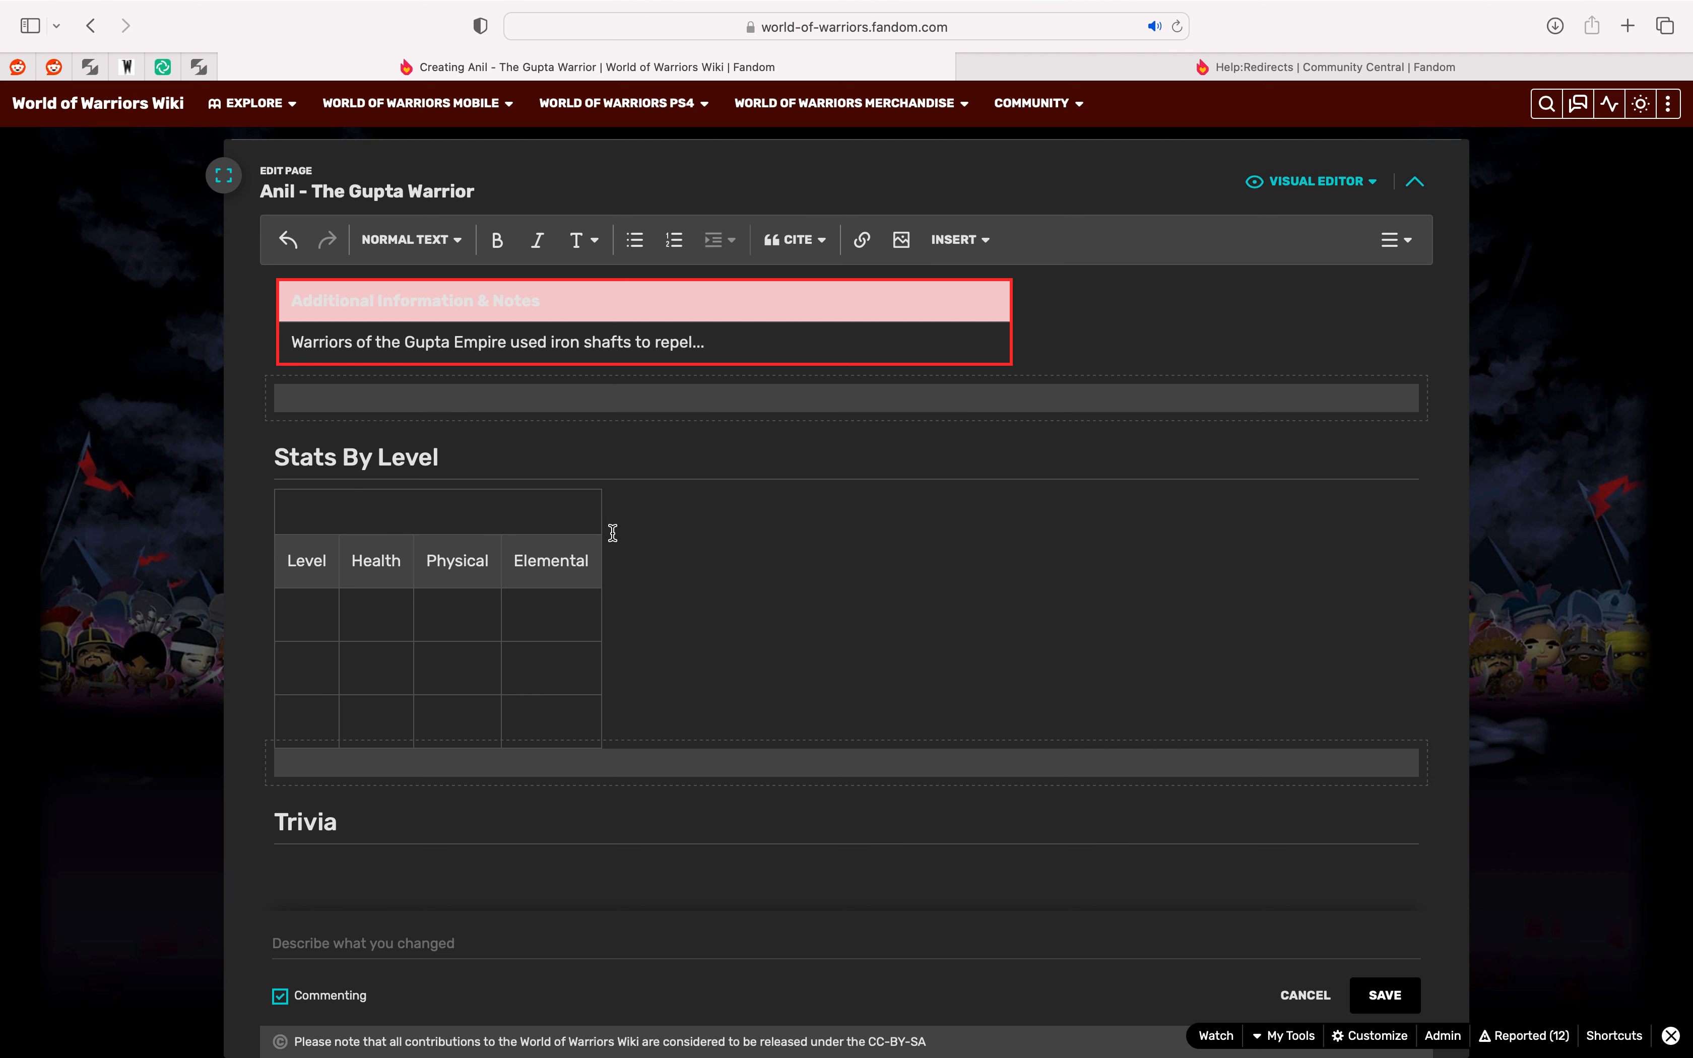
left_click(635, 239)
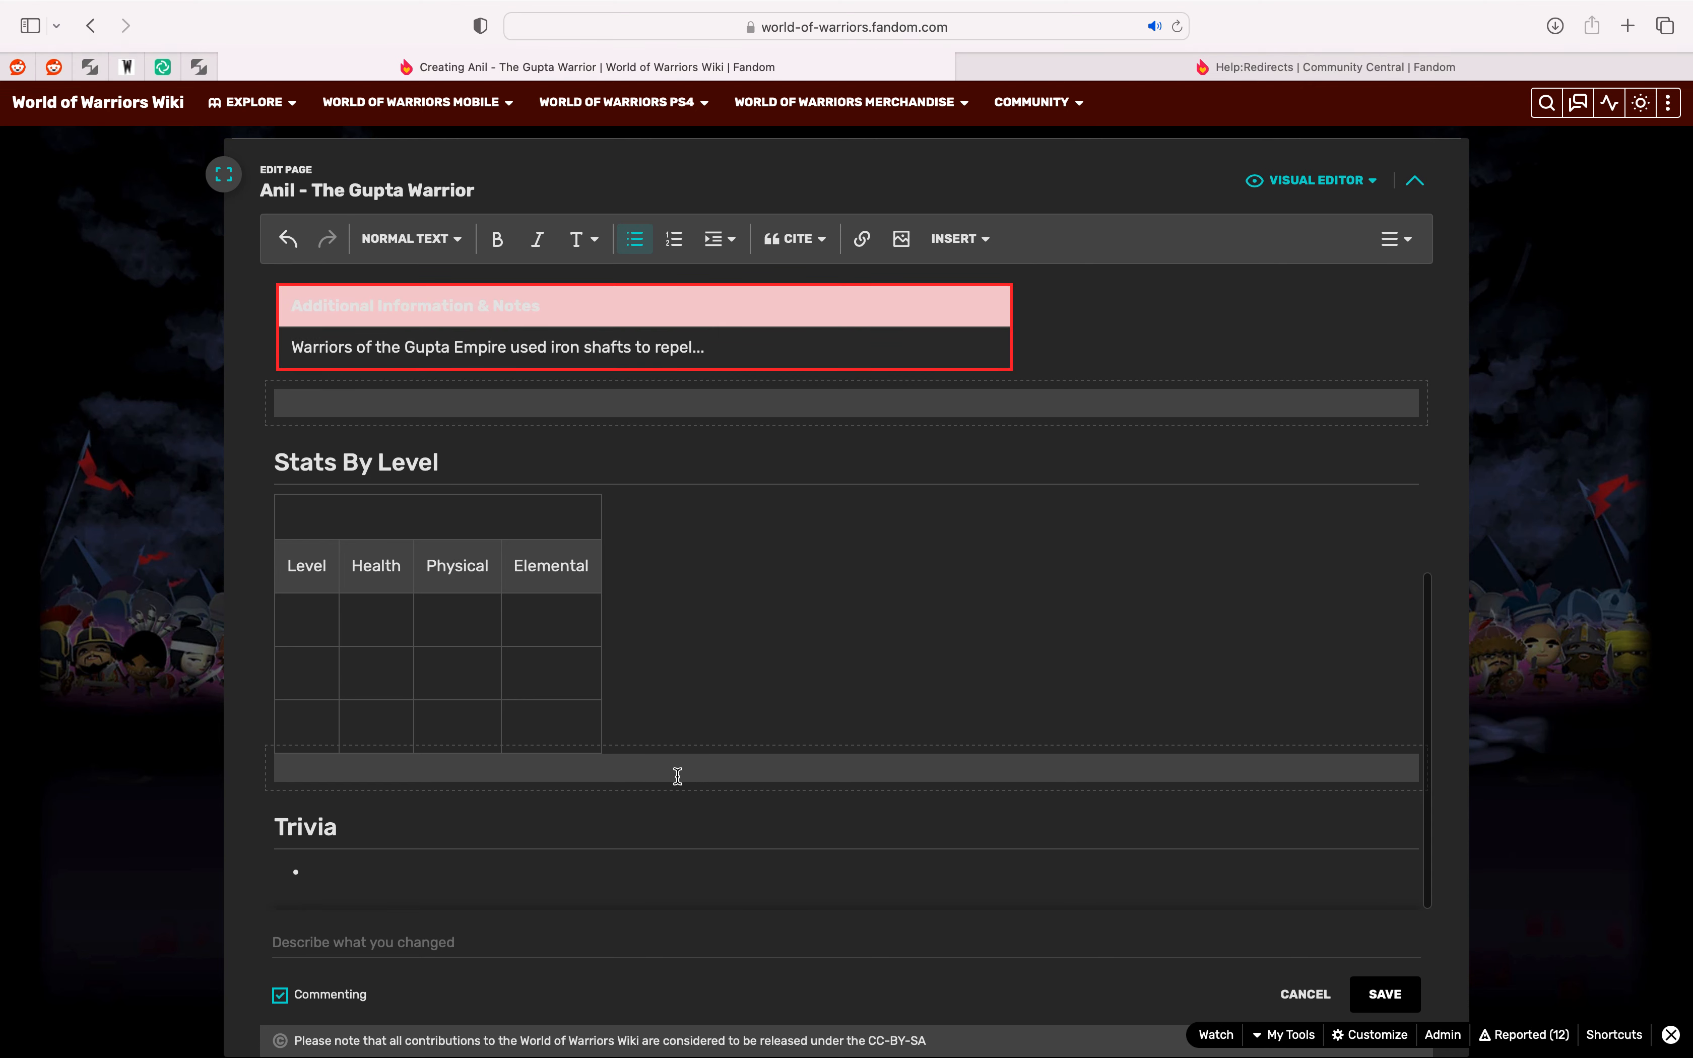
type("Anil was b")
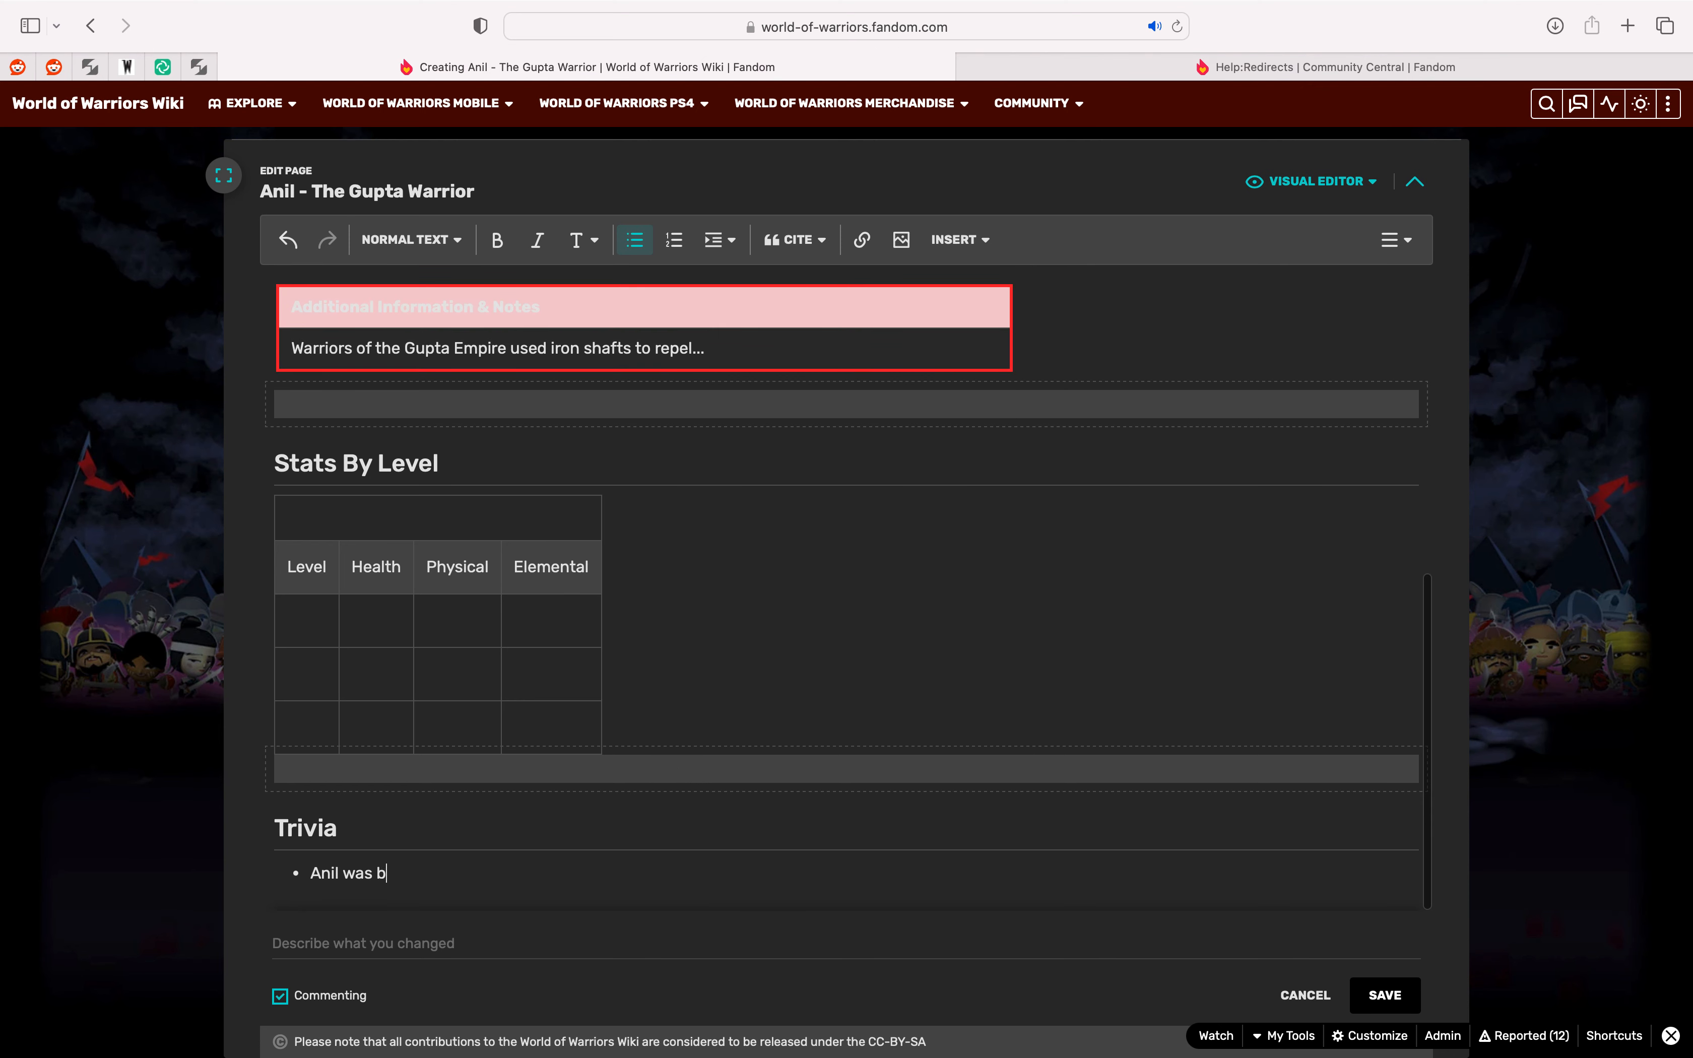
type("ased on the developer of the game,")
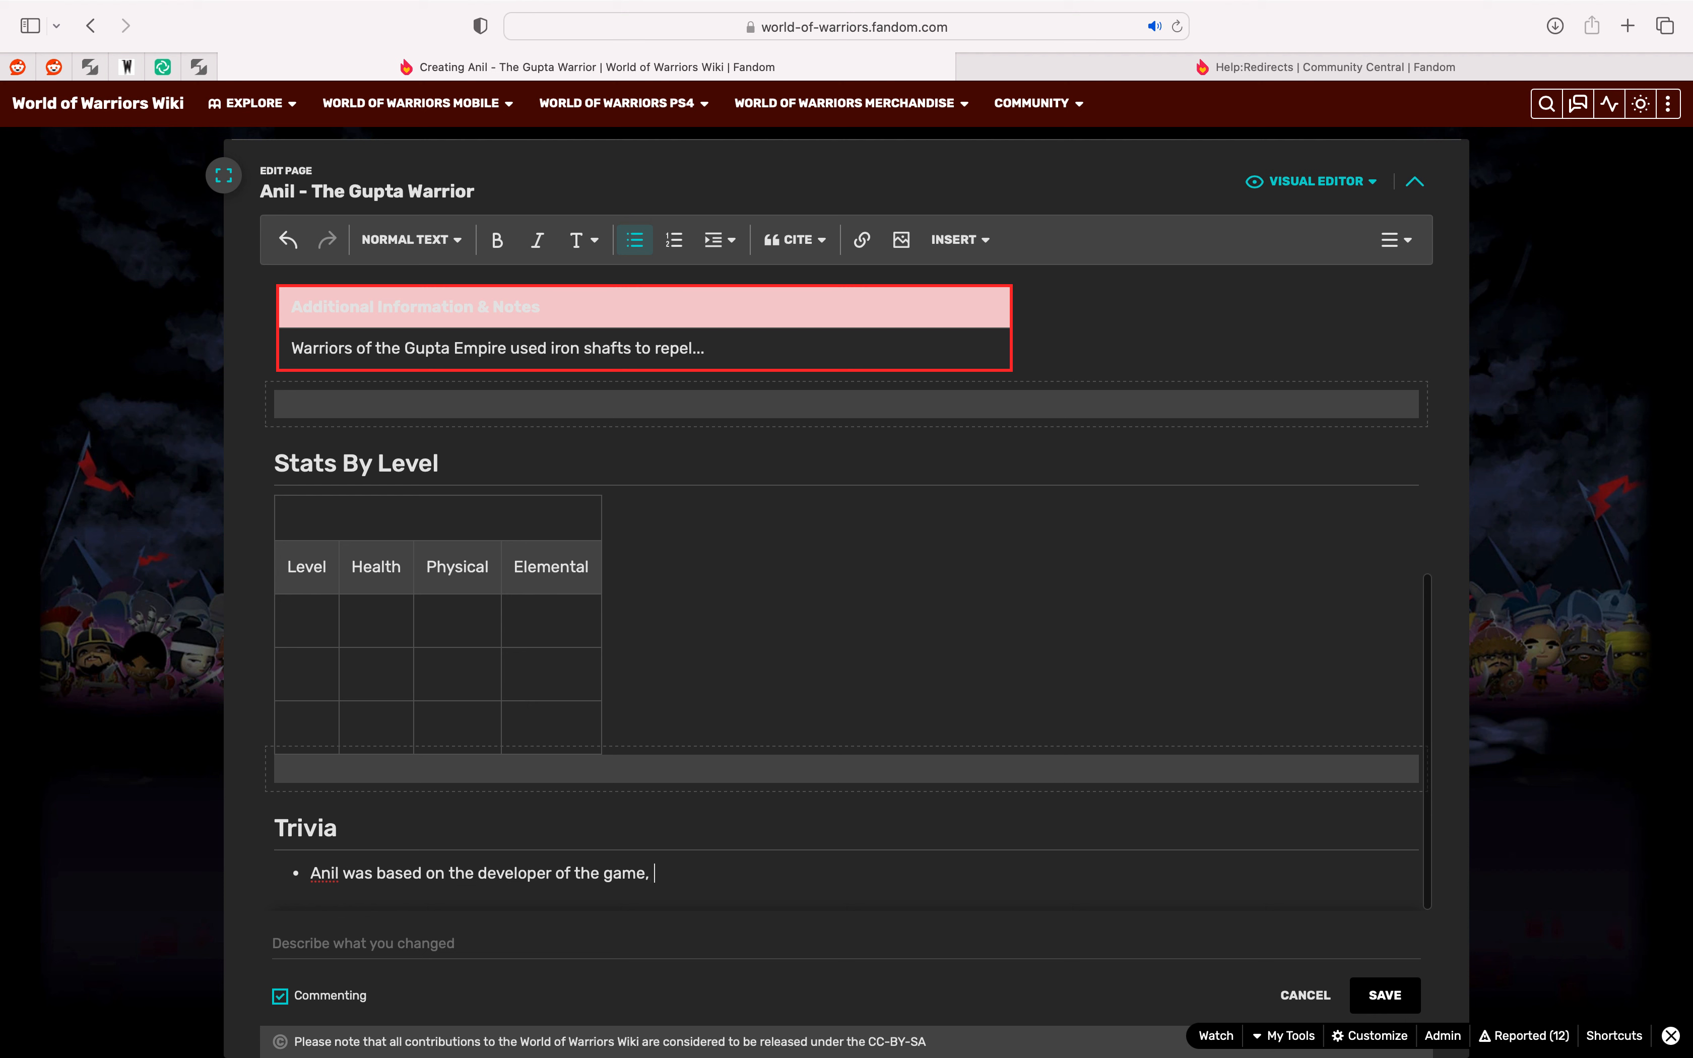
type(" ANi")
key("BackSpace")
Step: Reword the Trivia bullet, replacing "was" with "may have been" and "based on" with "inspired by"
left_click_drag(376, 870, 347, 869)
type("may have been")
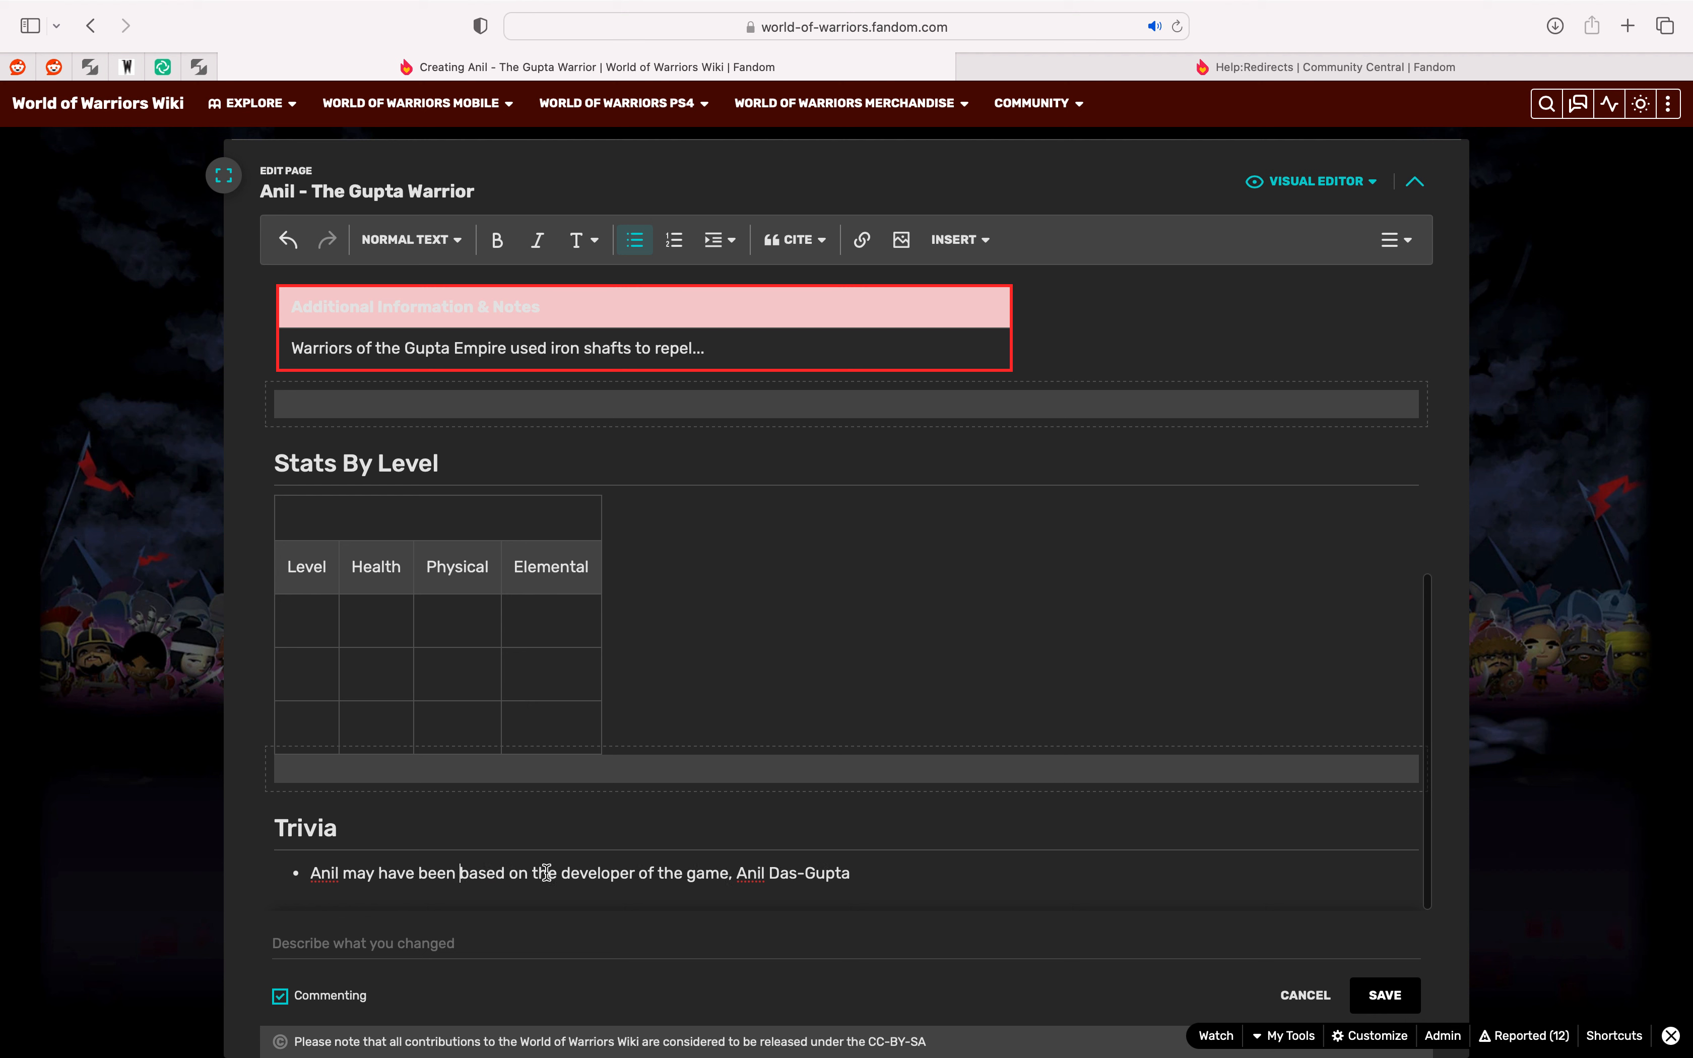
left_click_drag(538, 873, 457, 874)
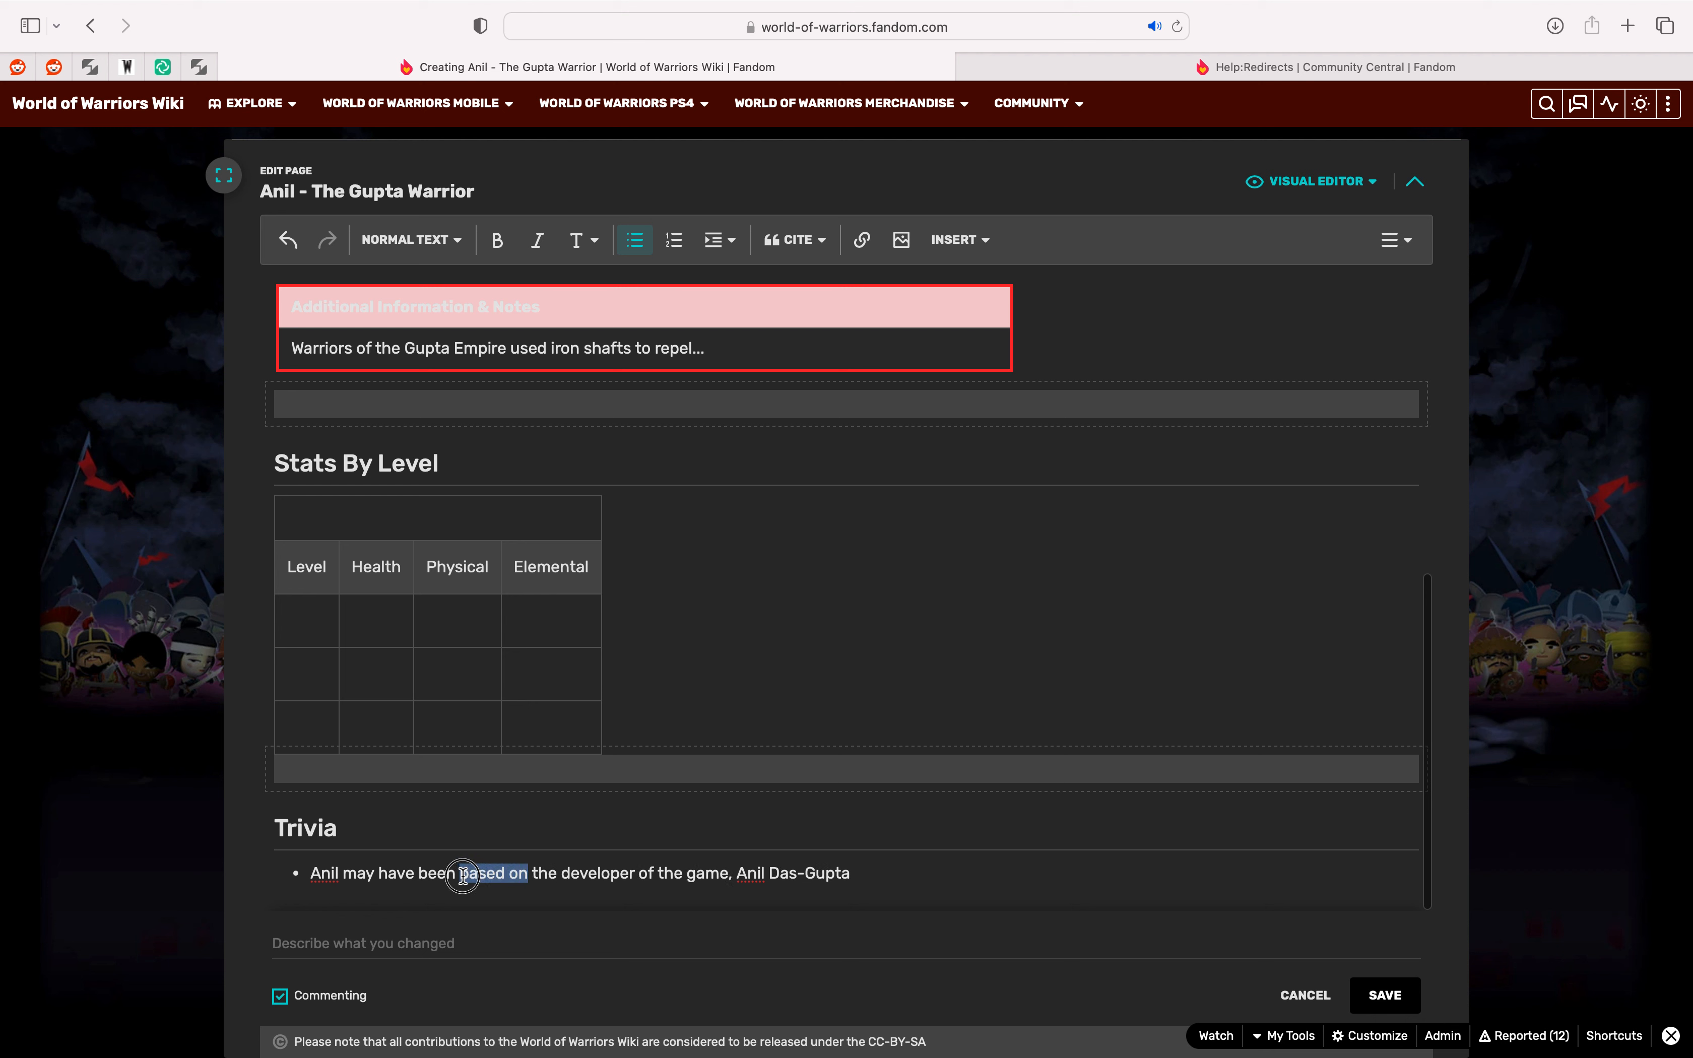
type("inspired b")
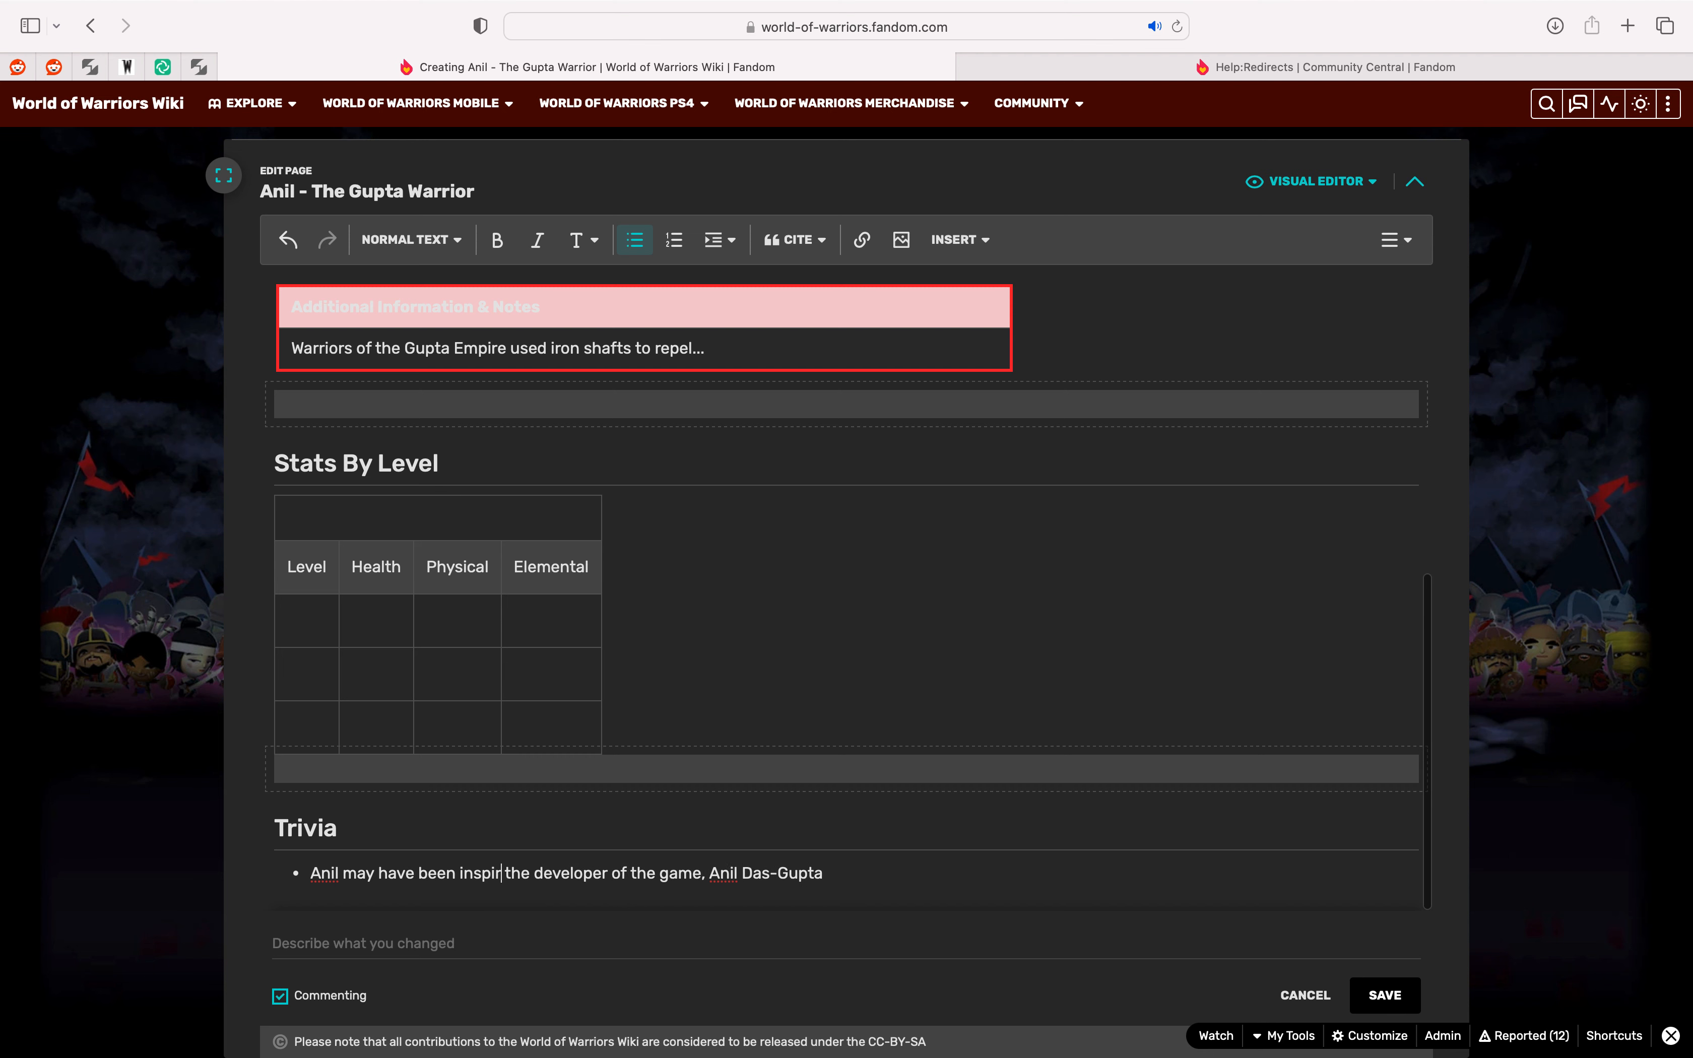
type("y")
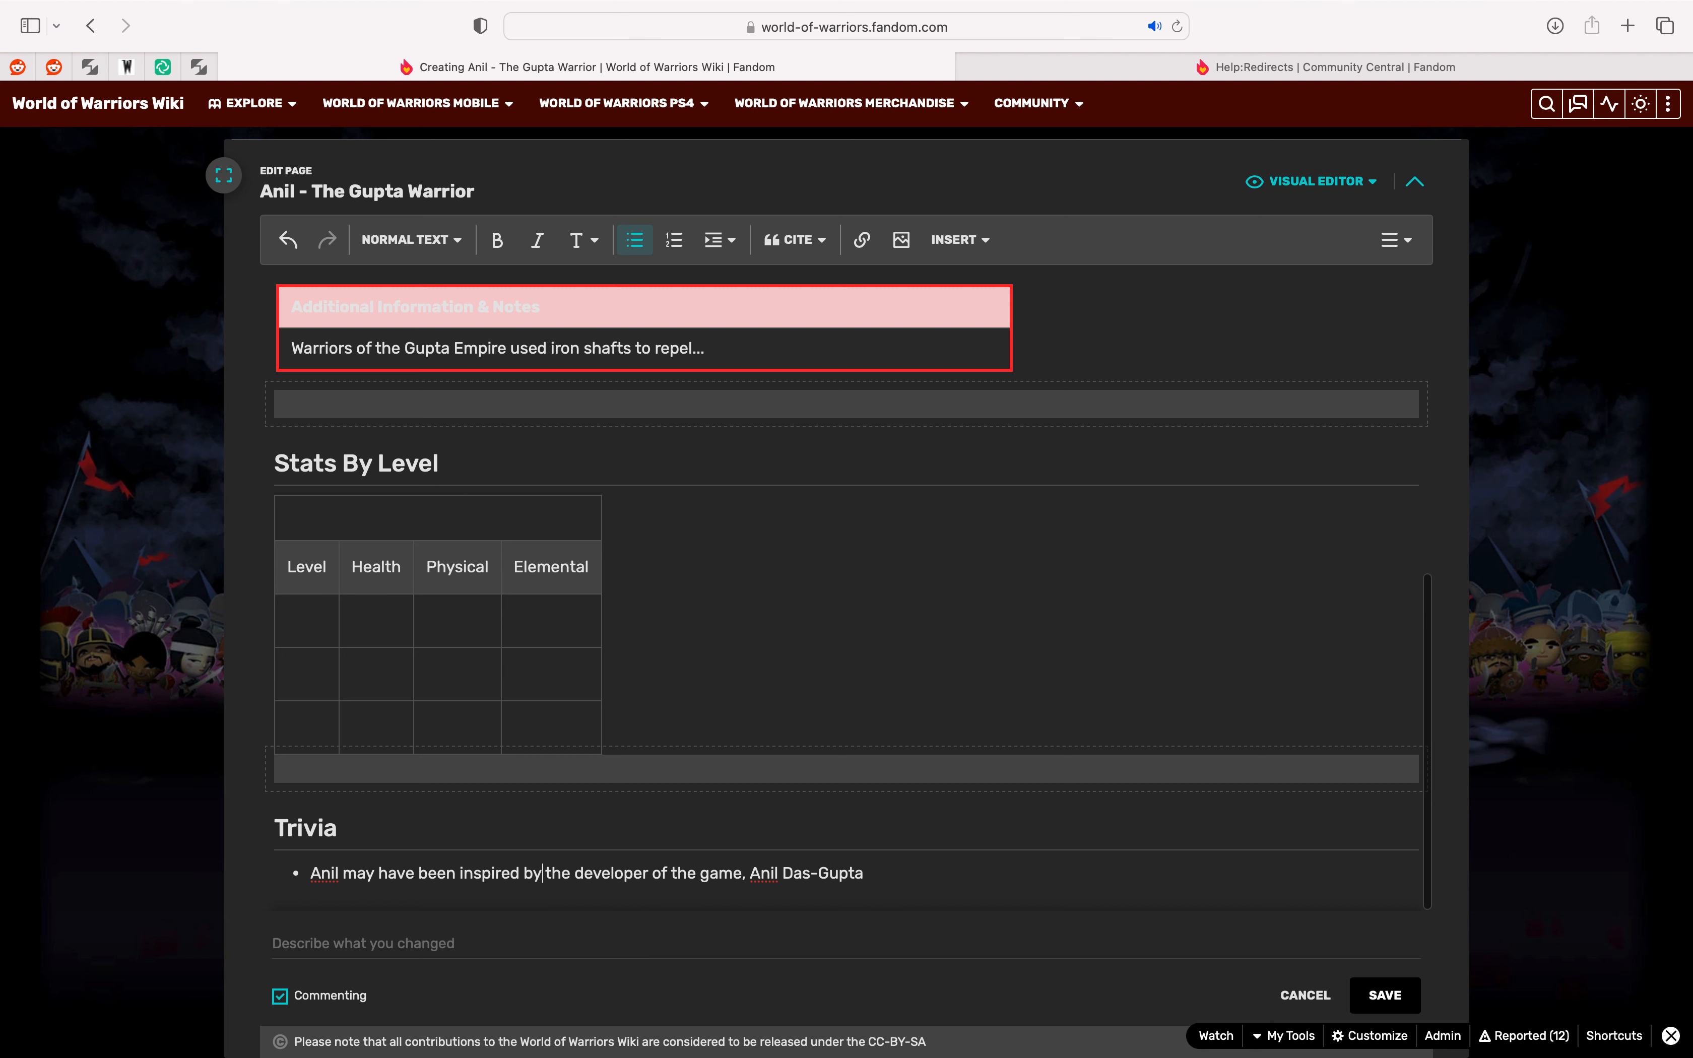
Step: End the Trivia bullet list and add a Heading-style line reading "Gallery" below it, followed by a new line
left_click(885, 871)
key("Return")
key("Return")
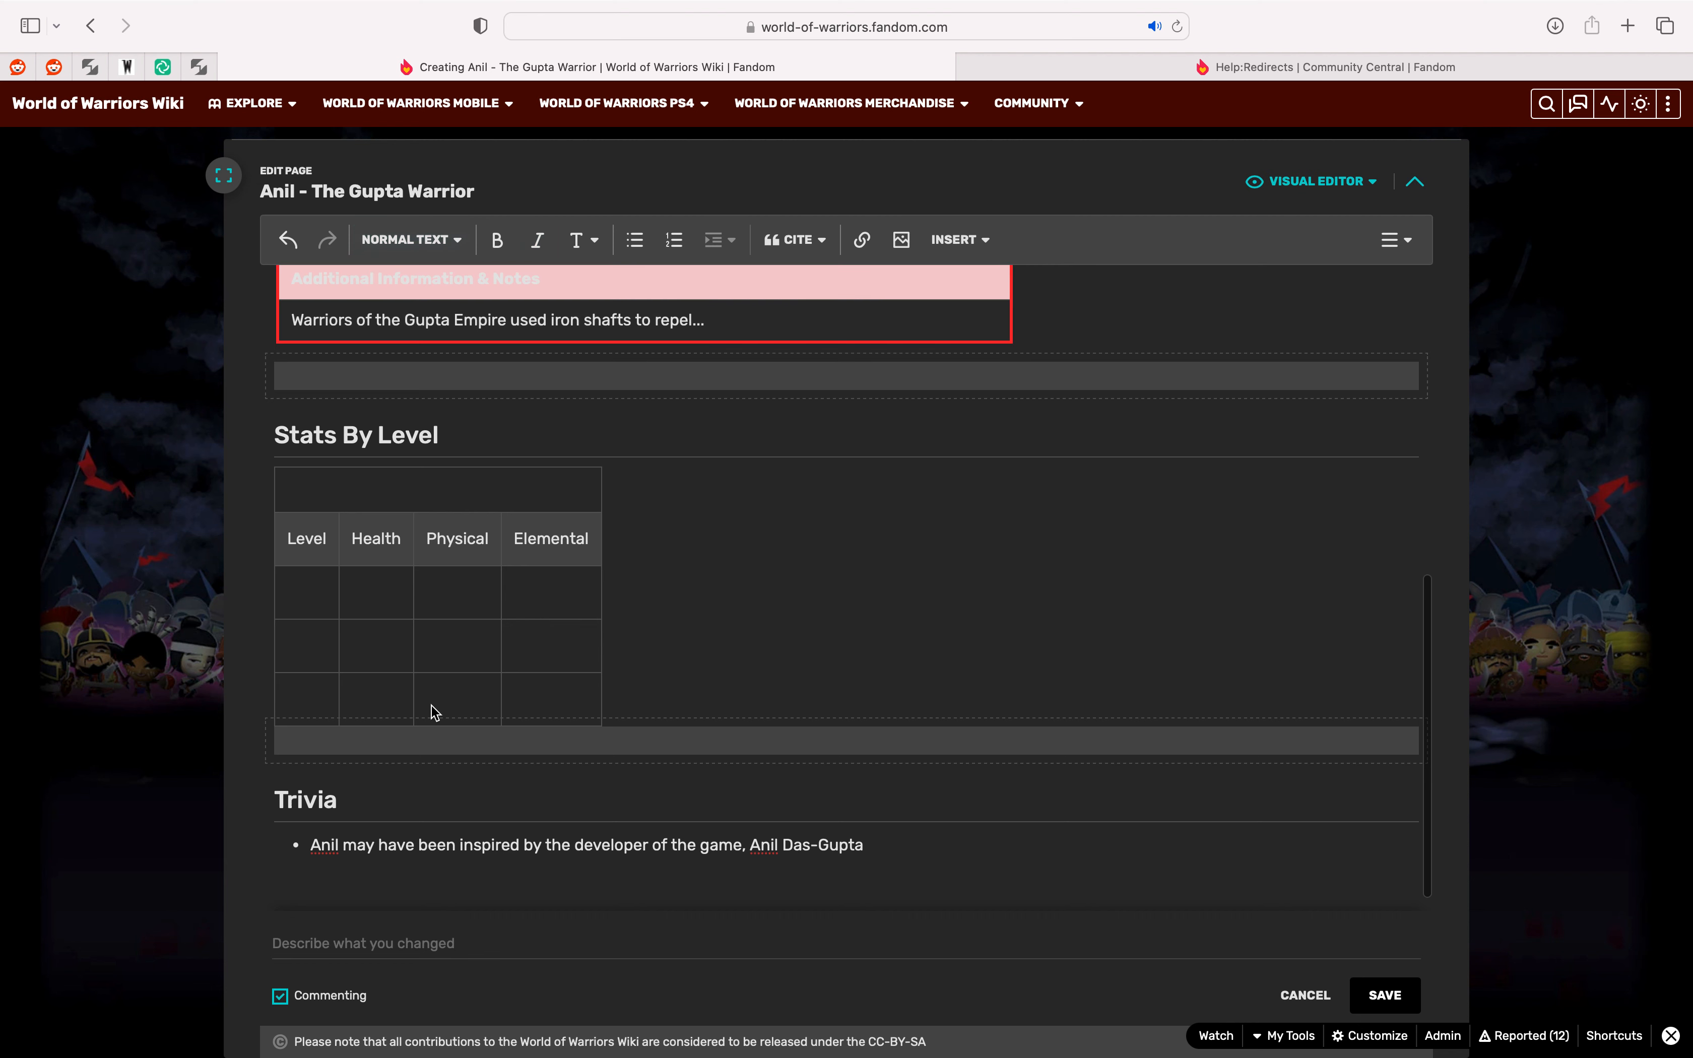
left_click(441, 240)
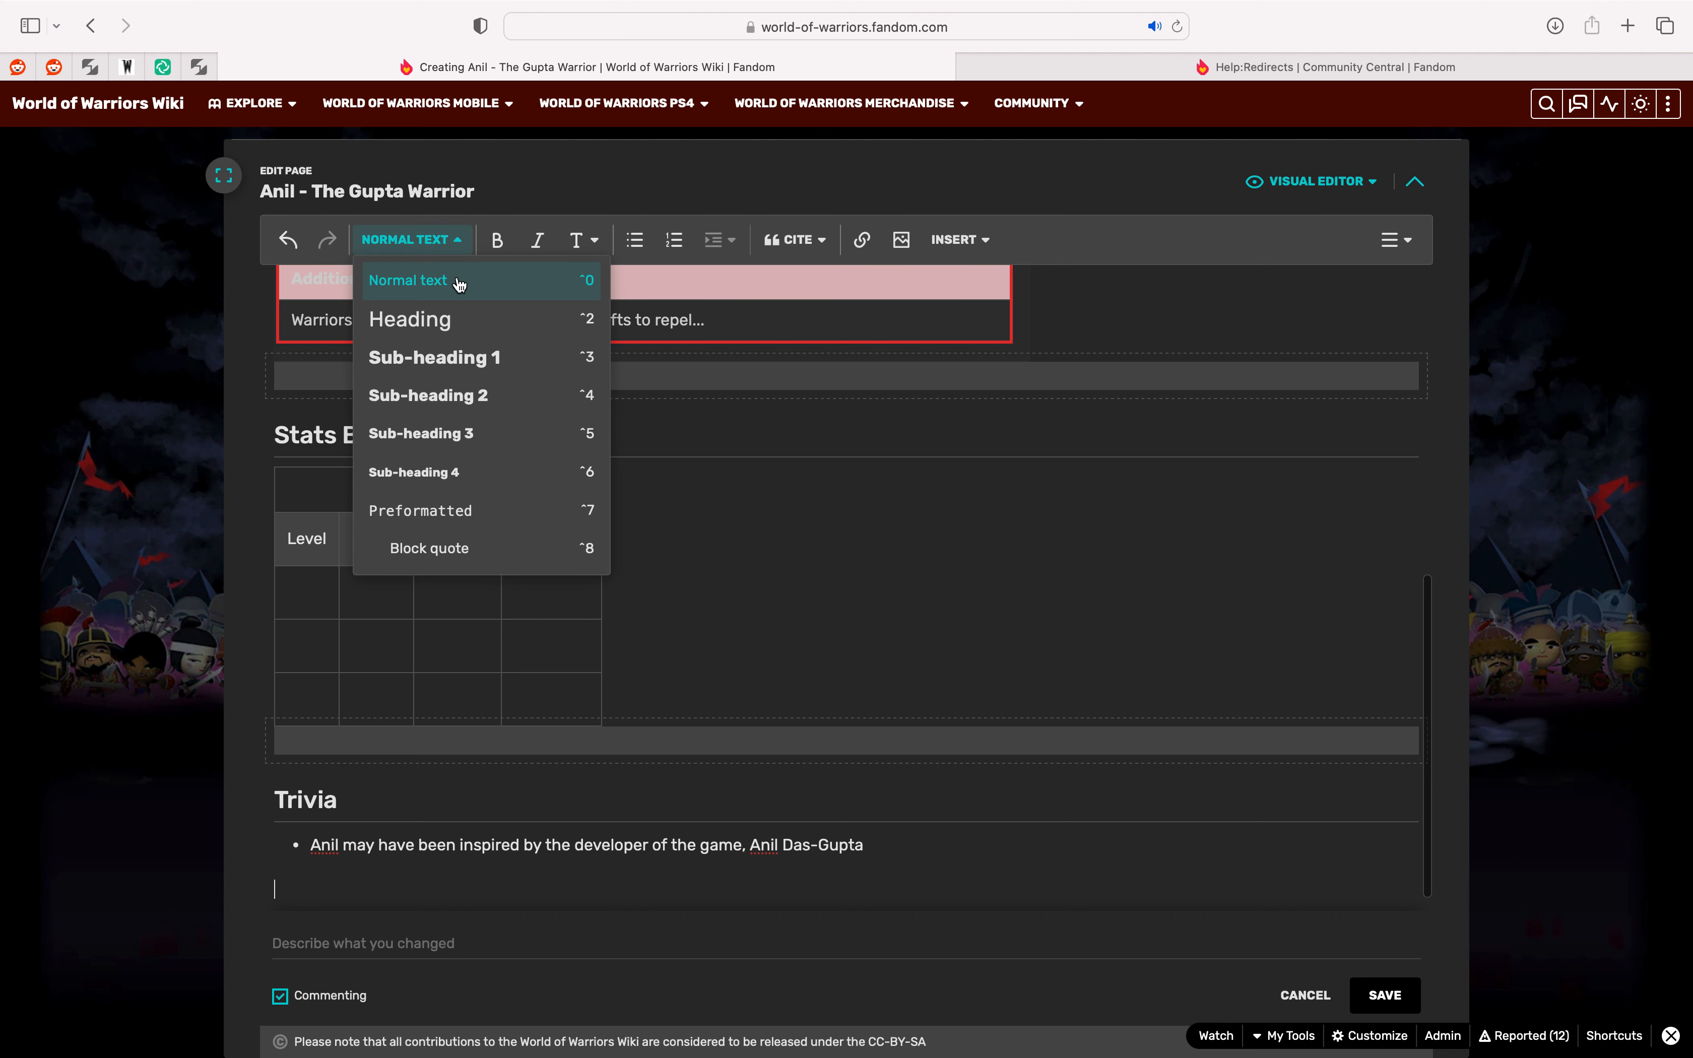
left_click(472, 319)
type("Galer")
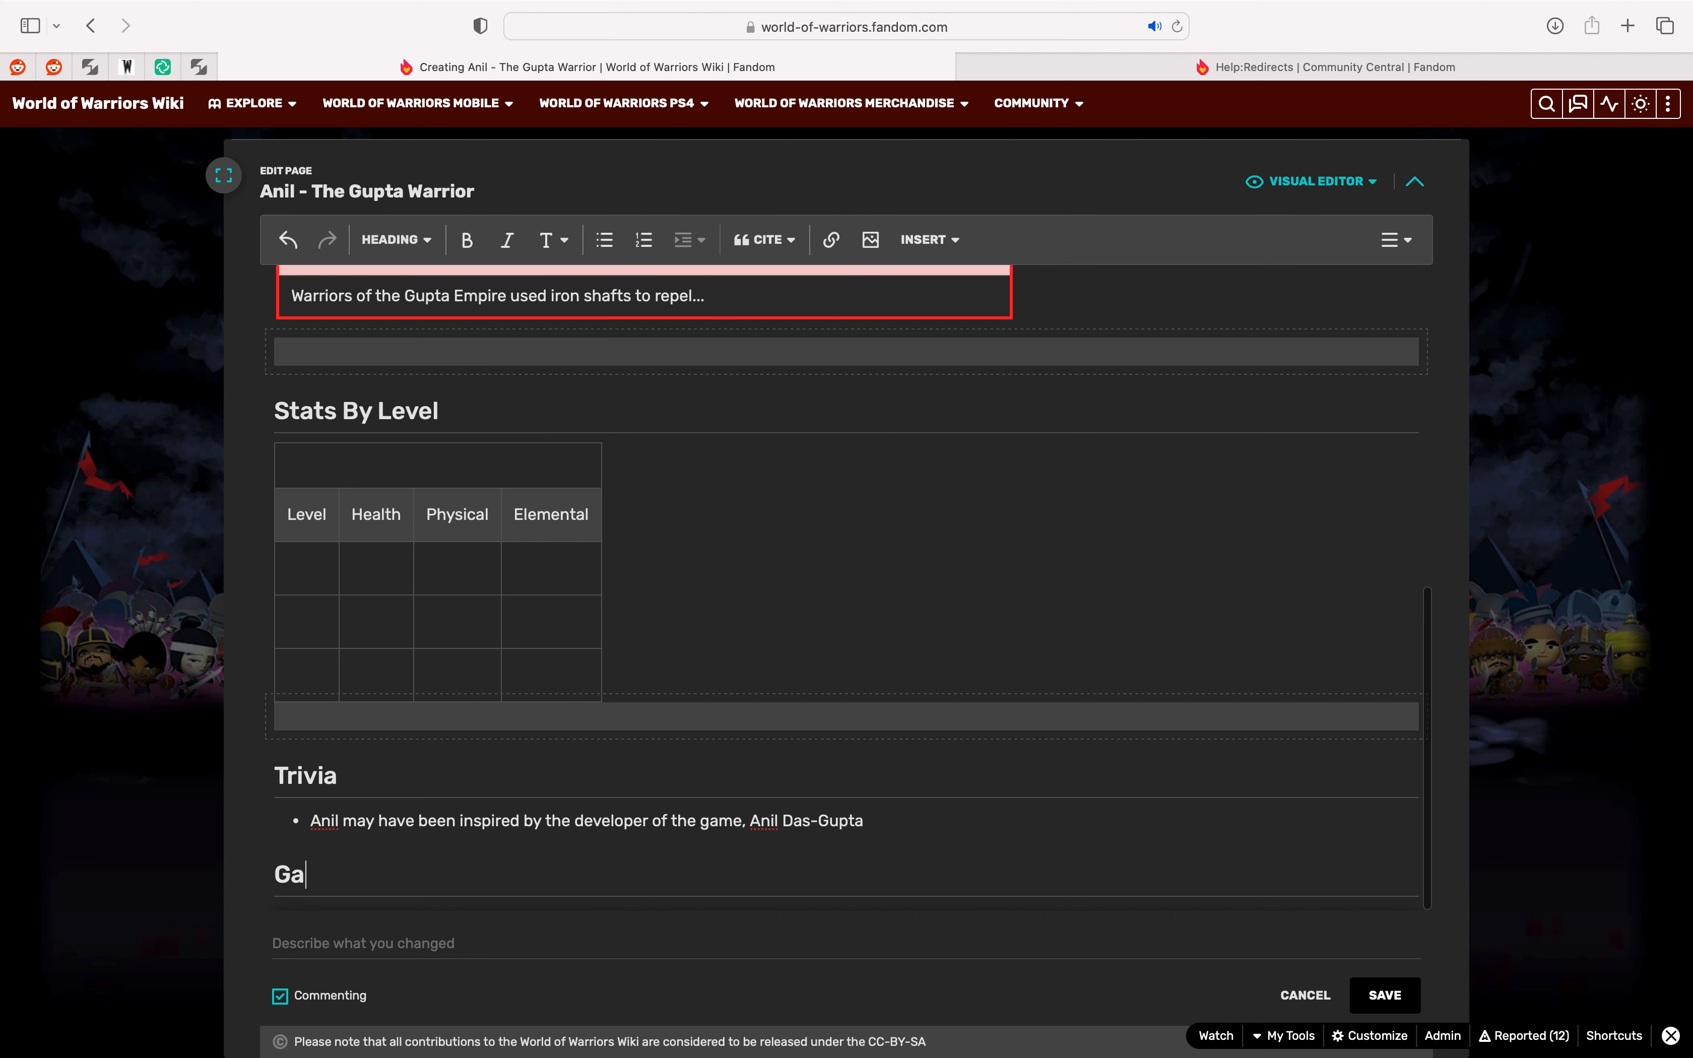
key("BackSpace")
key("BackSpace")
type("lery")
key("Return")
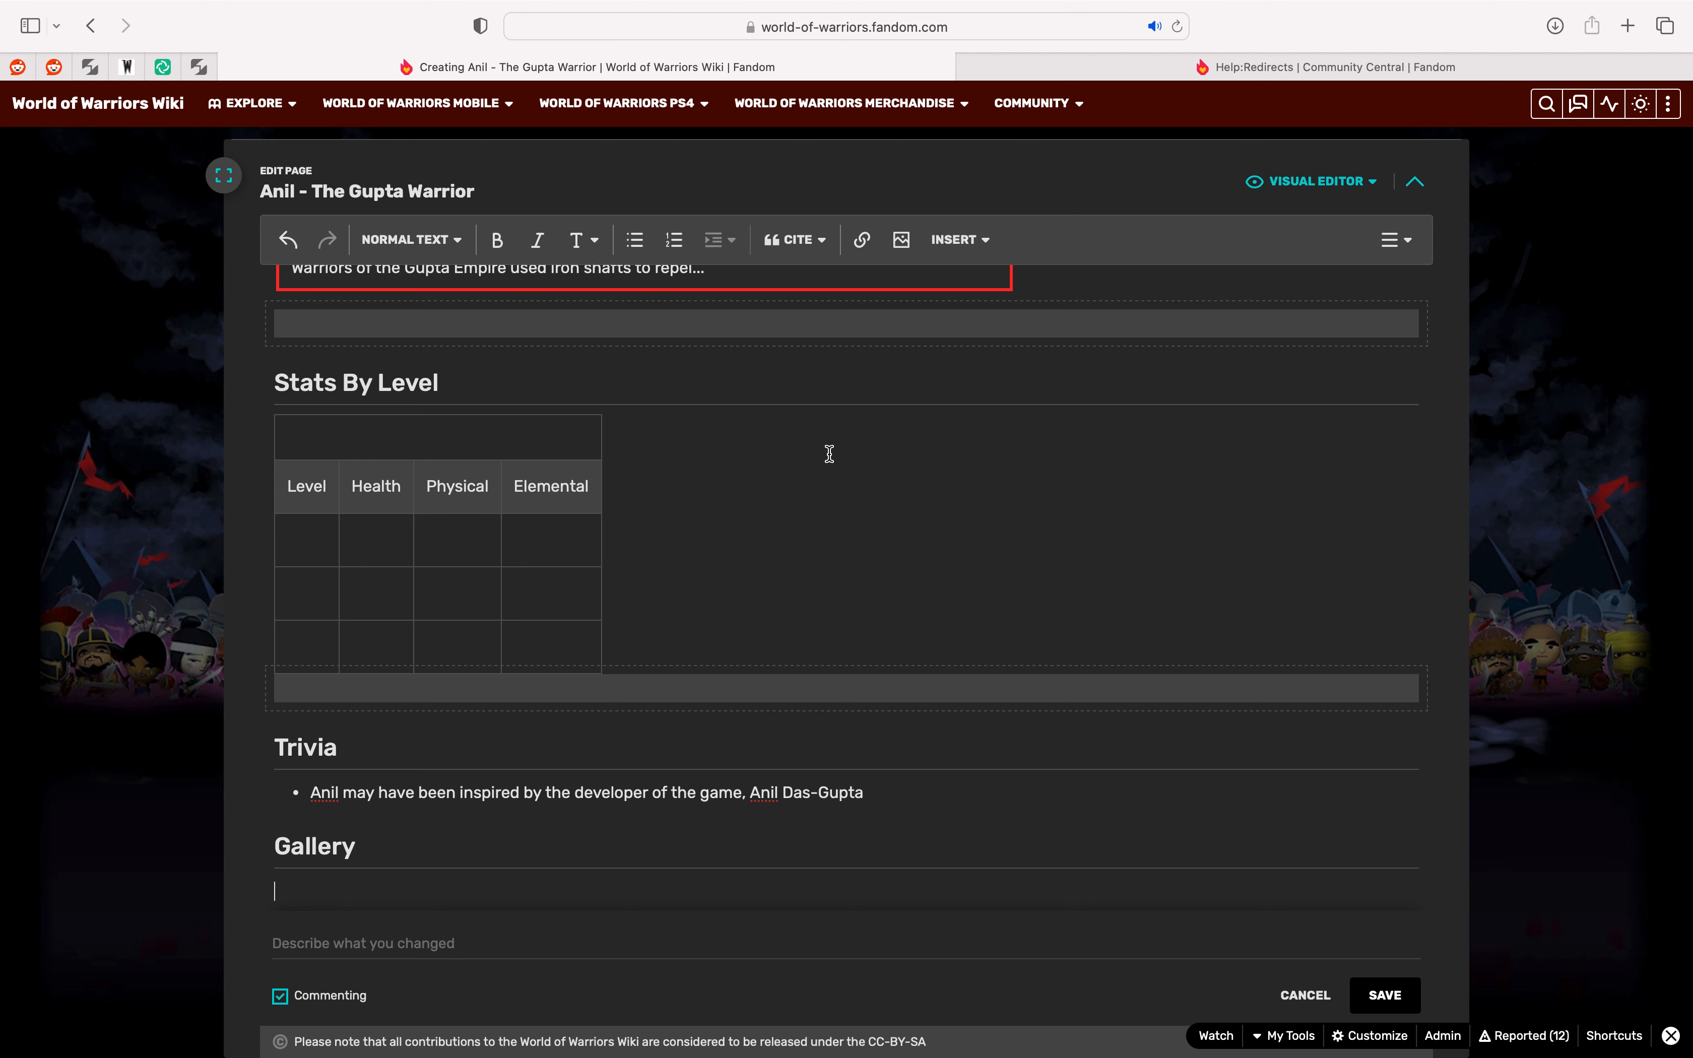
left_click(966, 242)
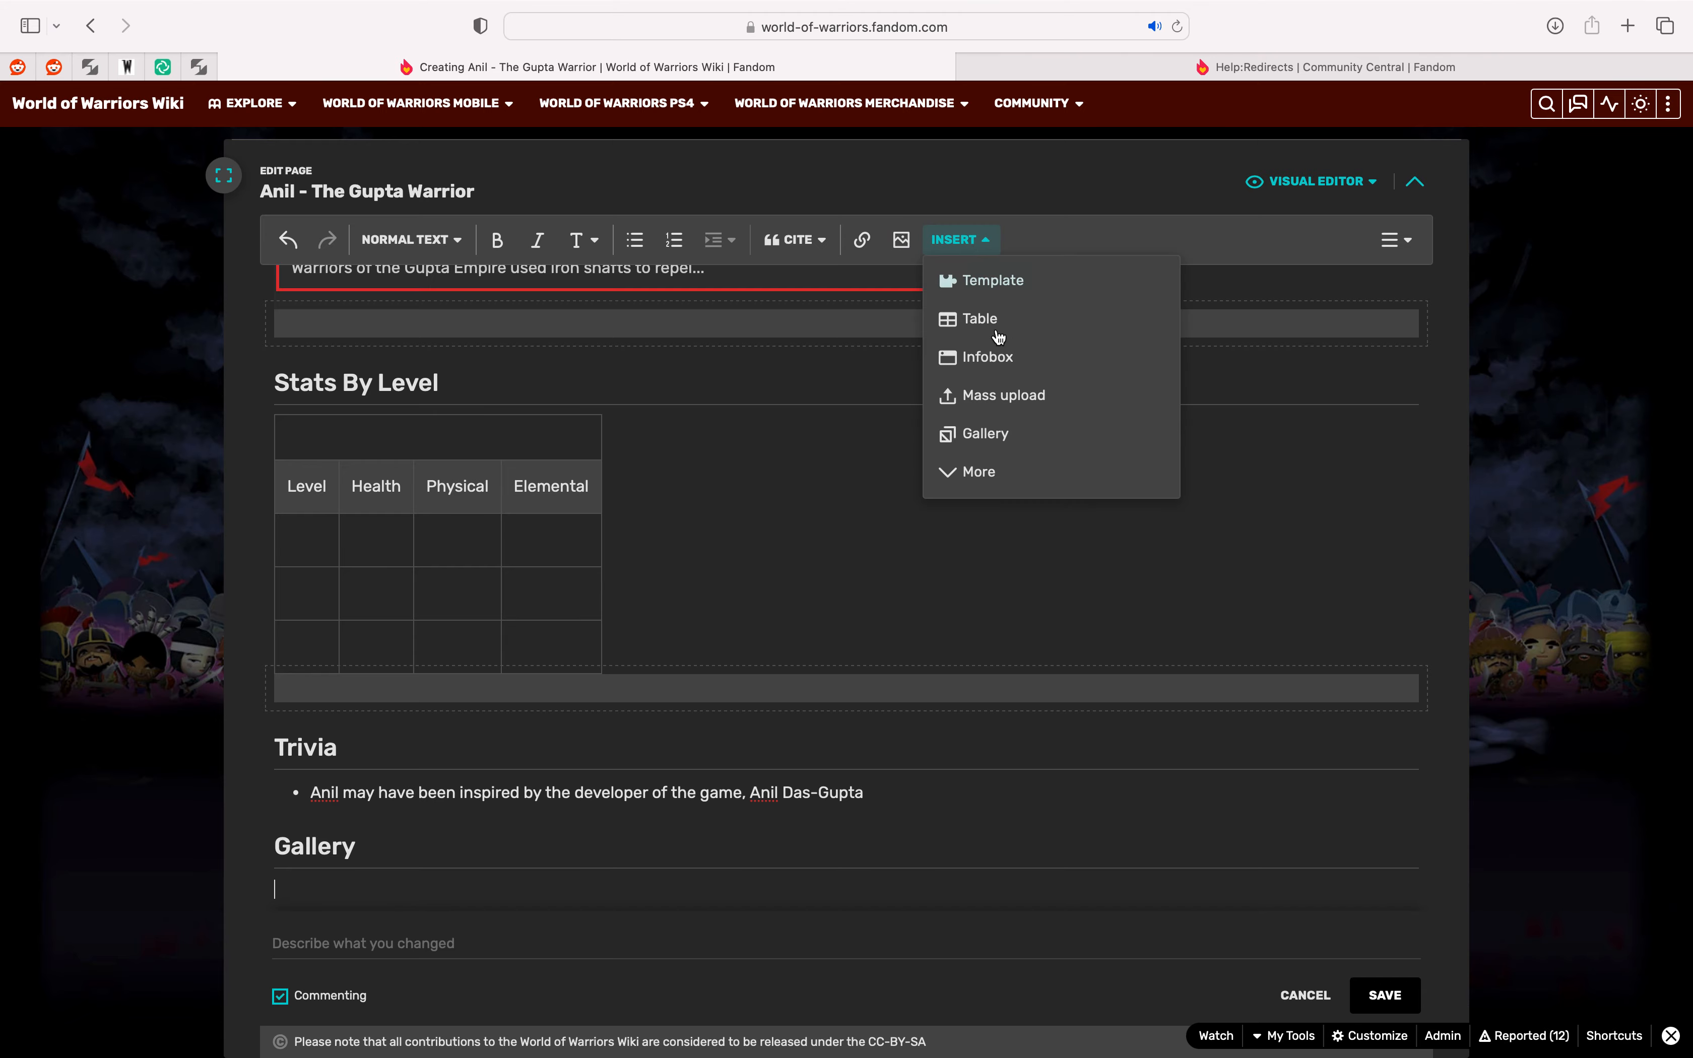
left_click(996, 446)
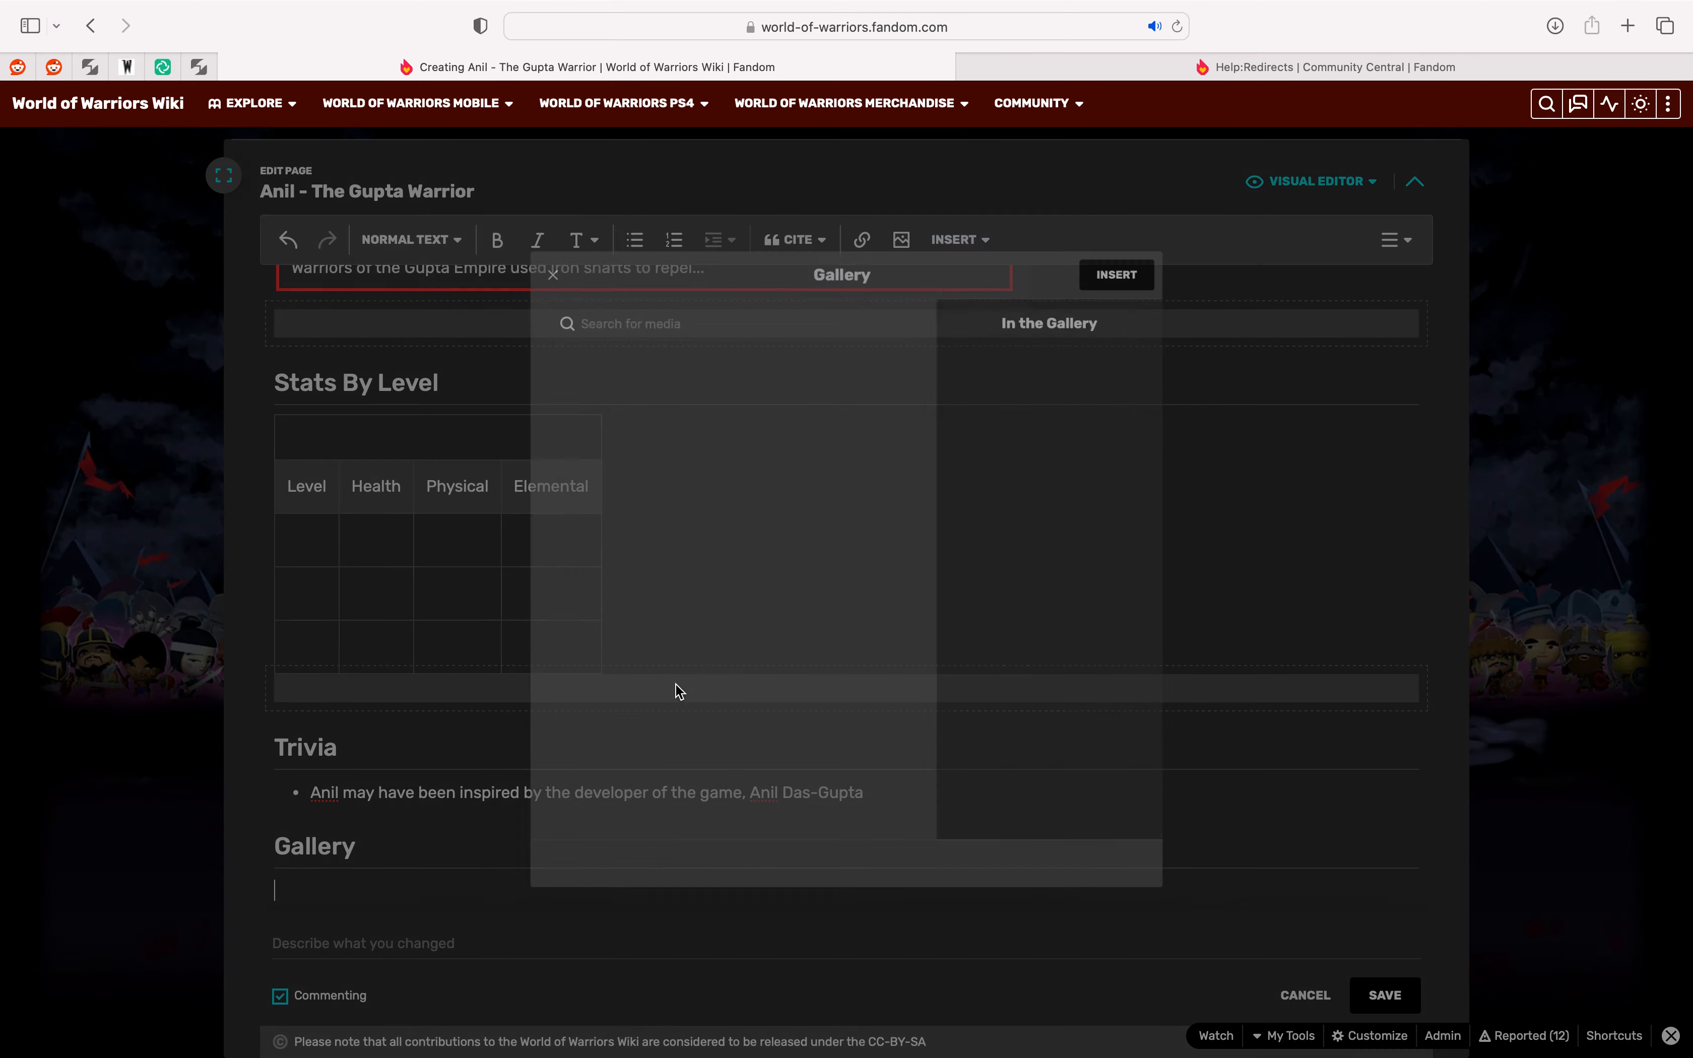
left_click(621, 294)
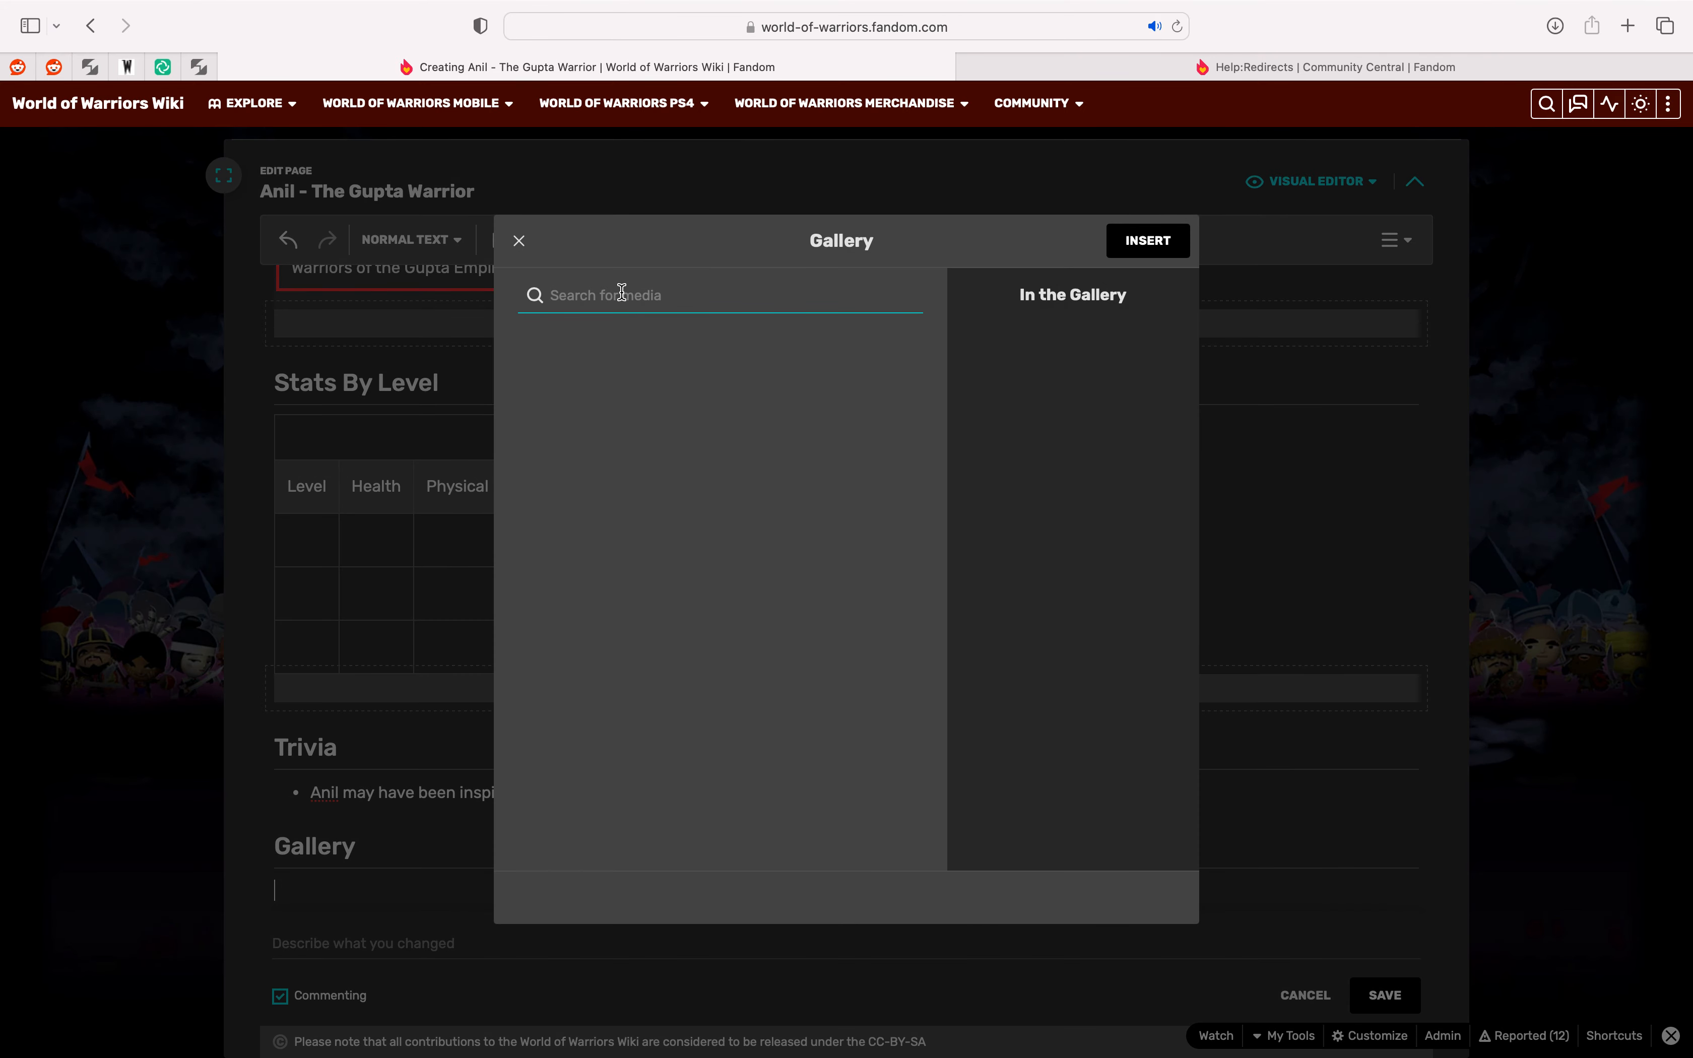
type("anil")
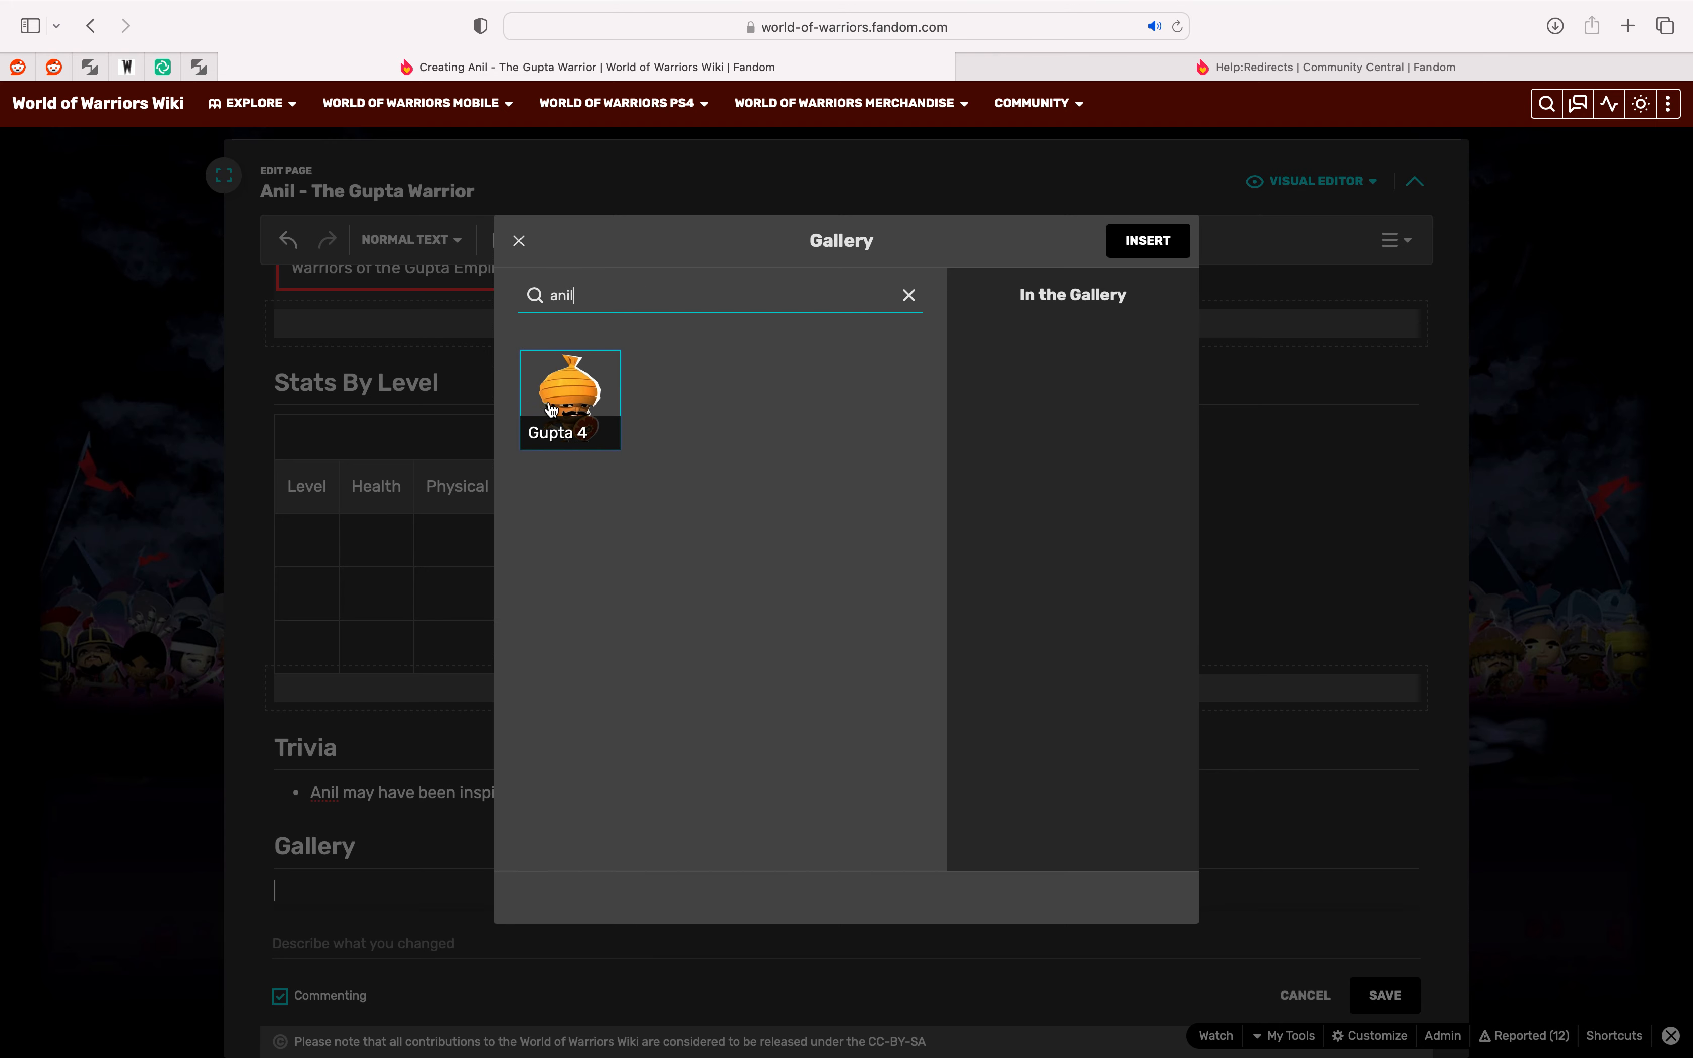
left_click(585, 425)
left_click(900, 526)
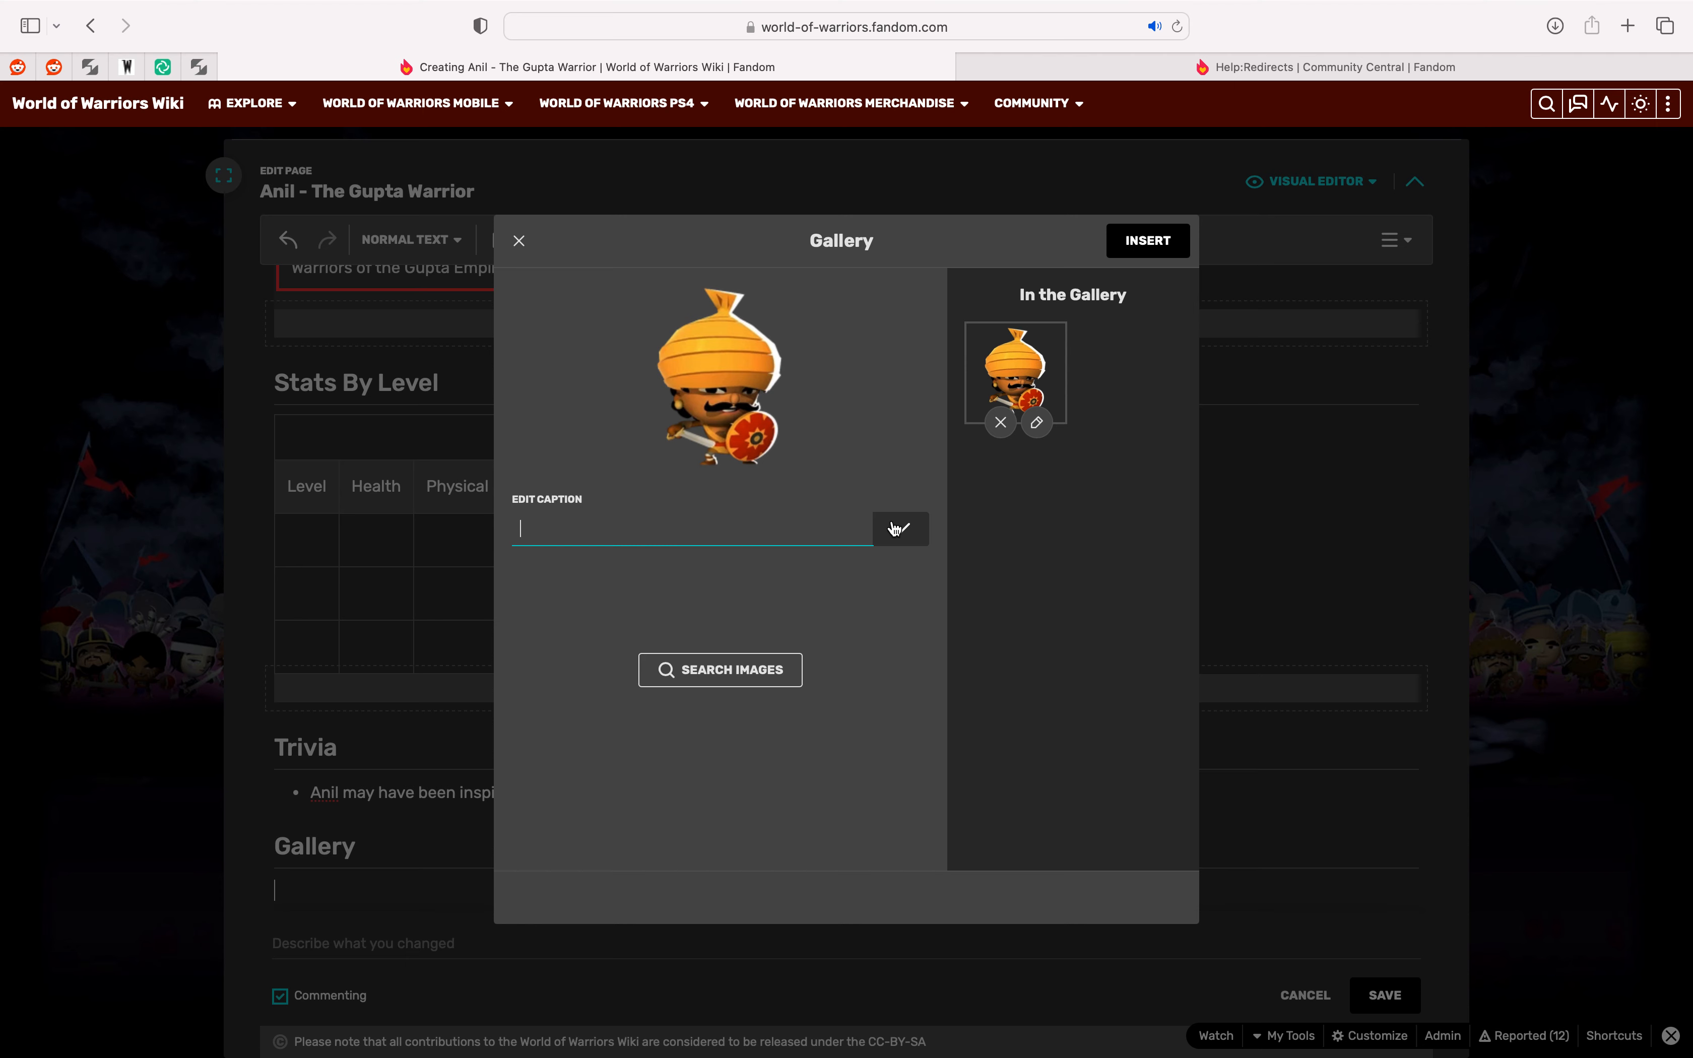
Step: Search the media for further "gup" images, clear the search and insert the gallery with the Gupta 4 image into the page
left_click(727, 678)
left_click_drag(592, 292, 521, 284)
type("gup")
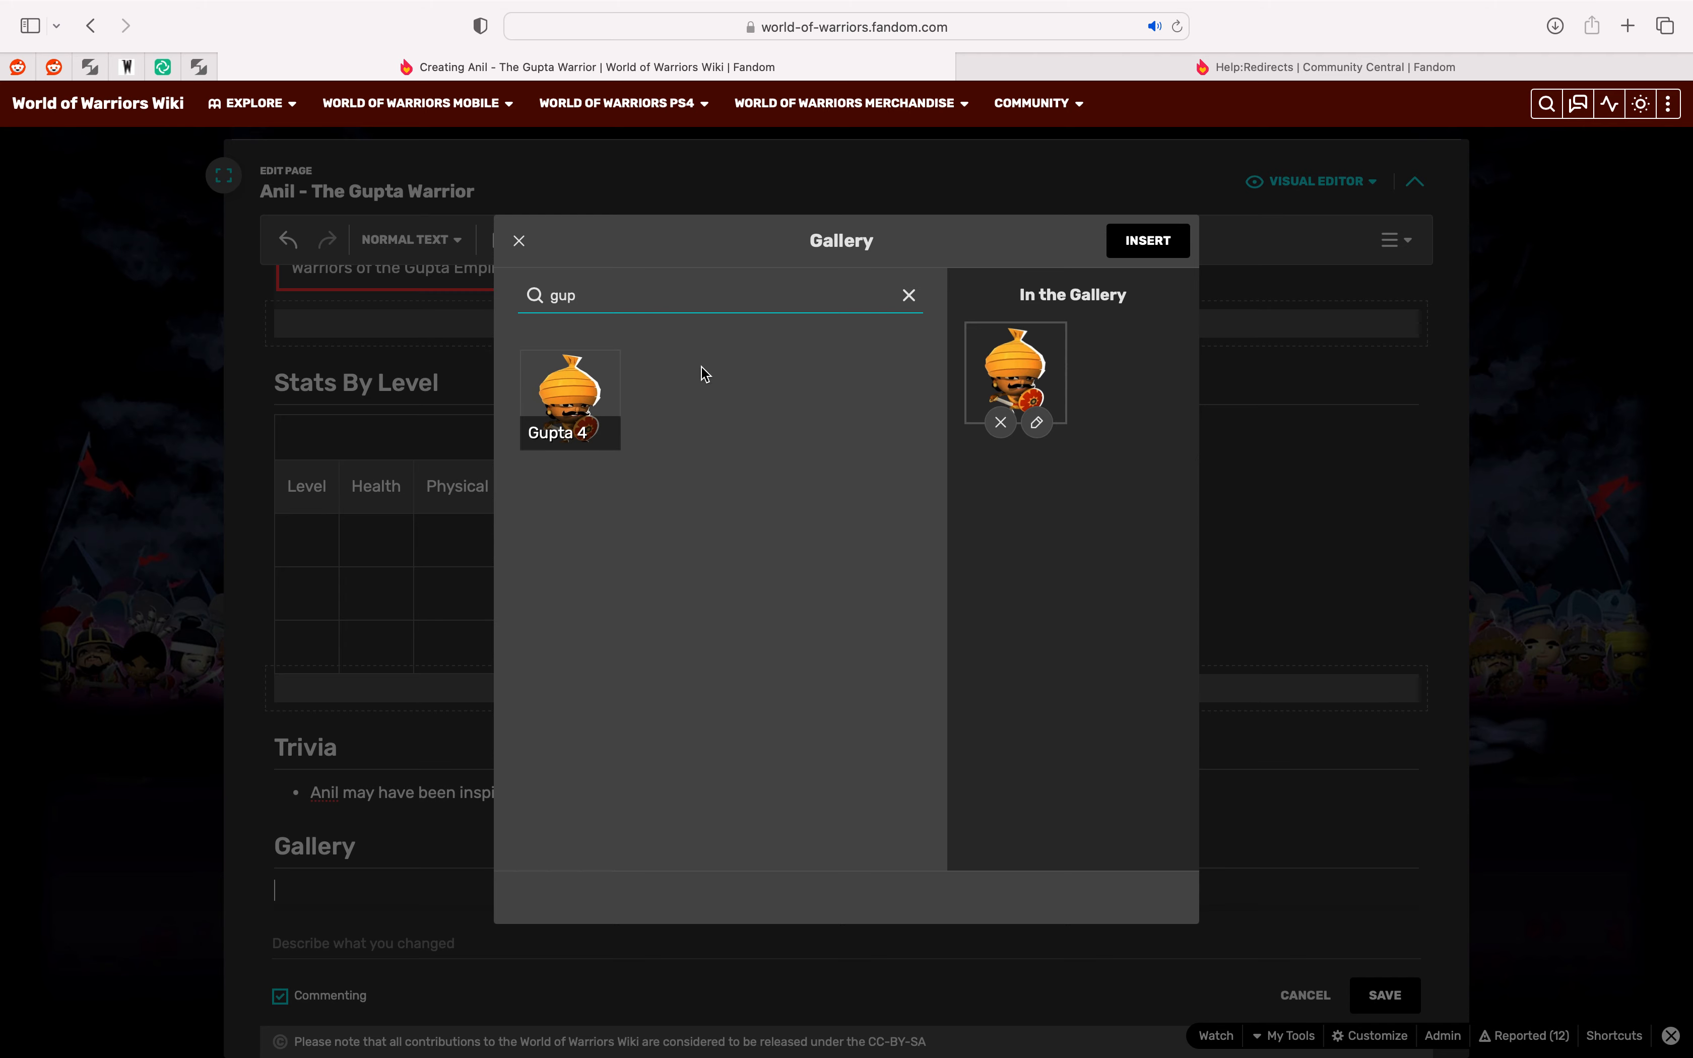
left_click_drag(616, 299, 502, 283)
key("BackSpace")
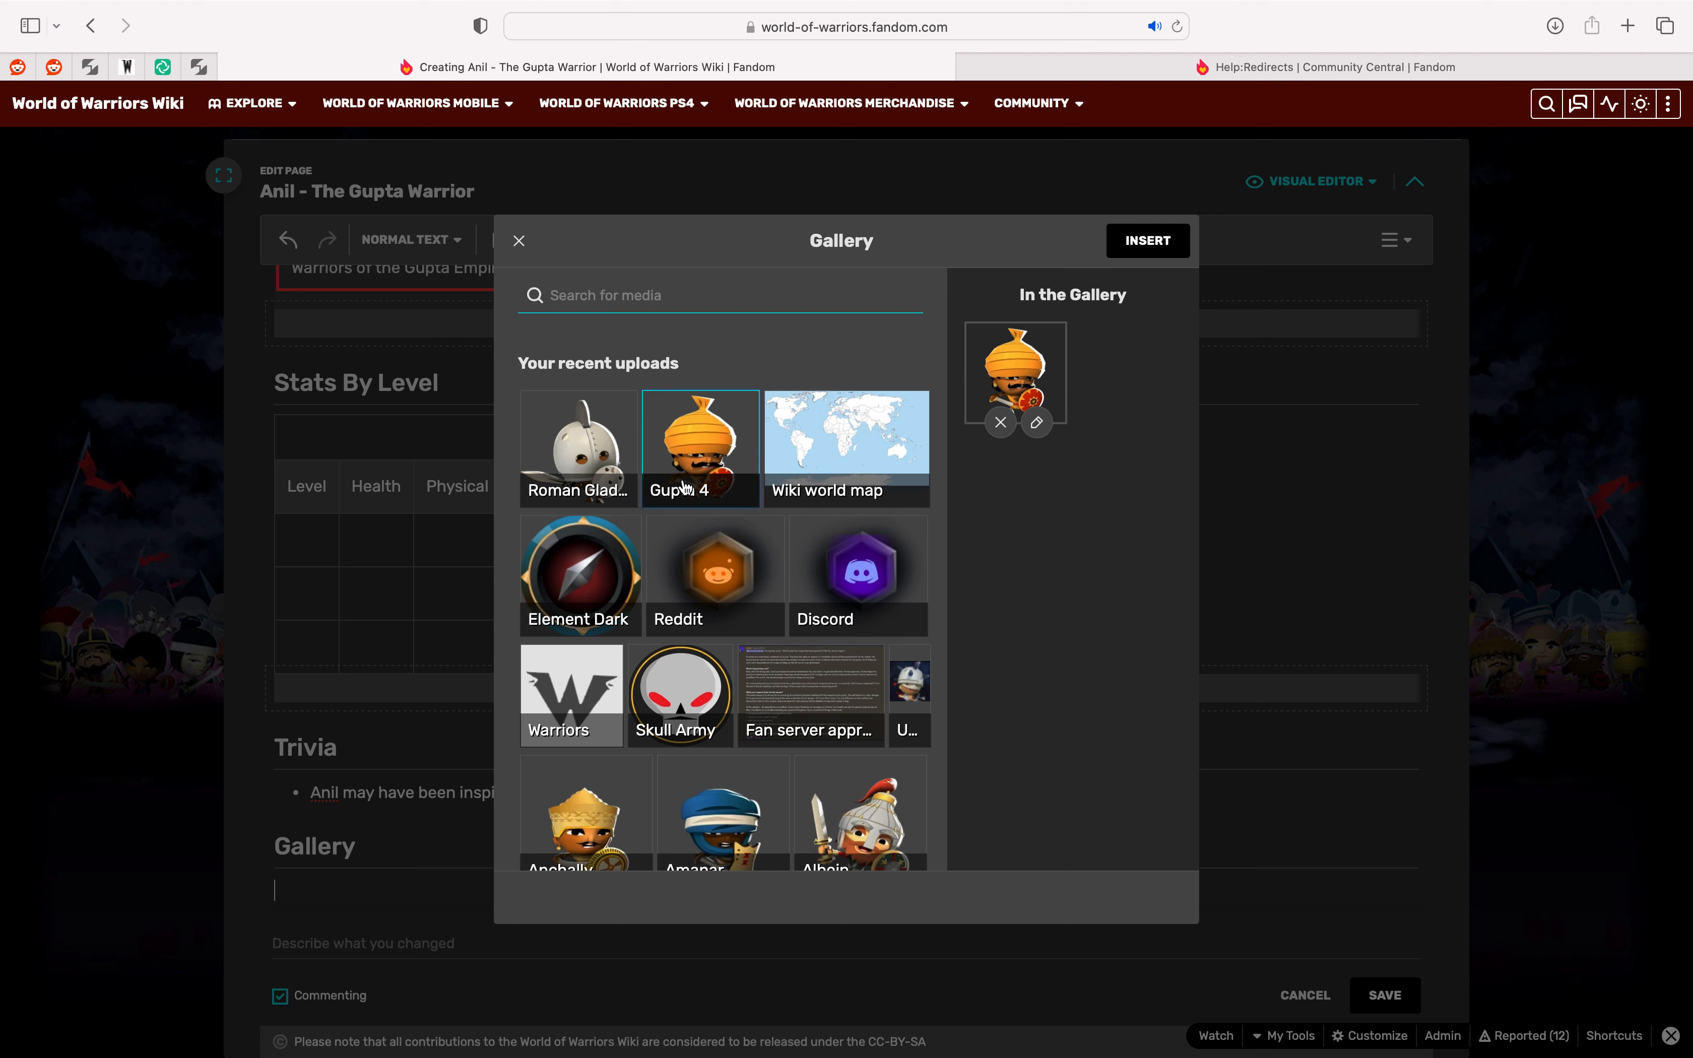
left_click(1149, 241)
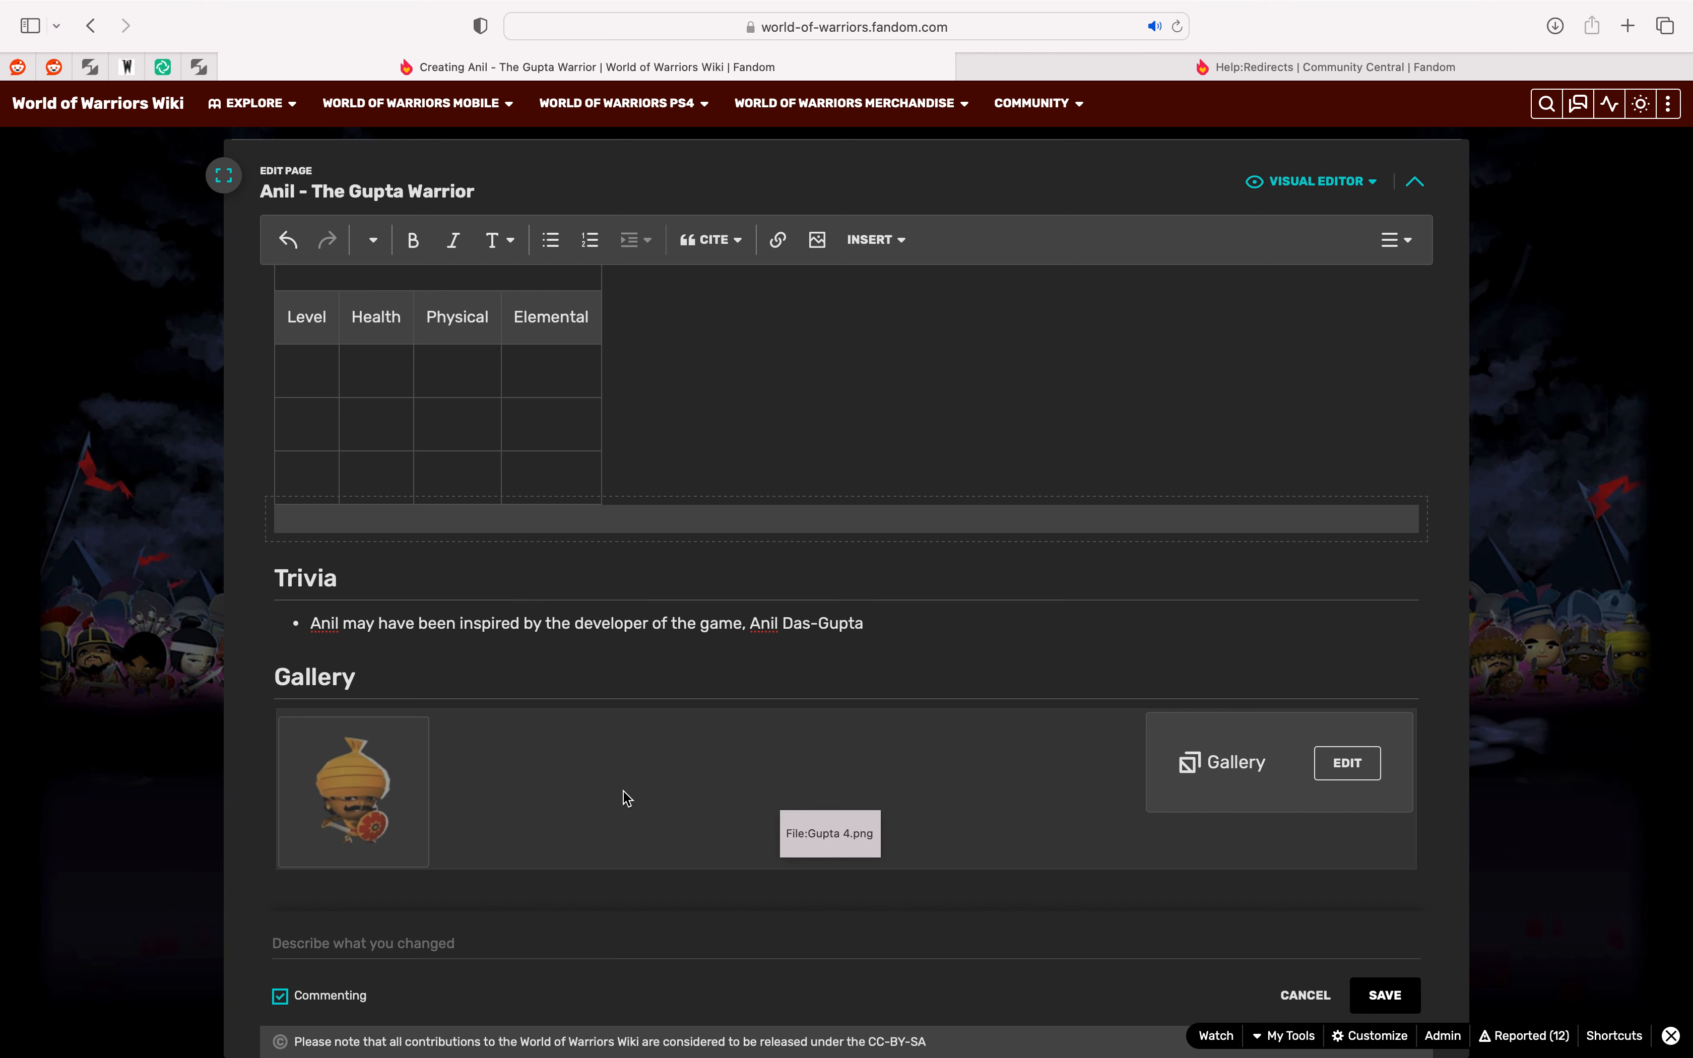
Step: Change the avatar image of the Unit template to "Gupta 4.png" and apply the edit
scroll(742, 557, "up", 3)
scroll(741, 558, "up", 10)
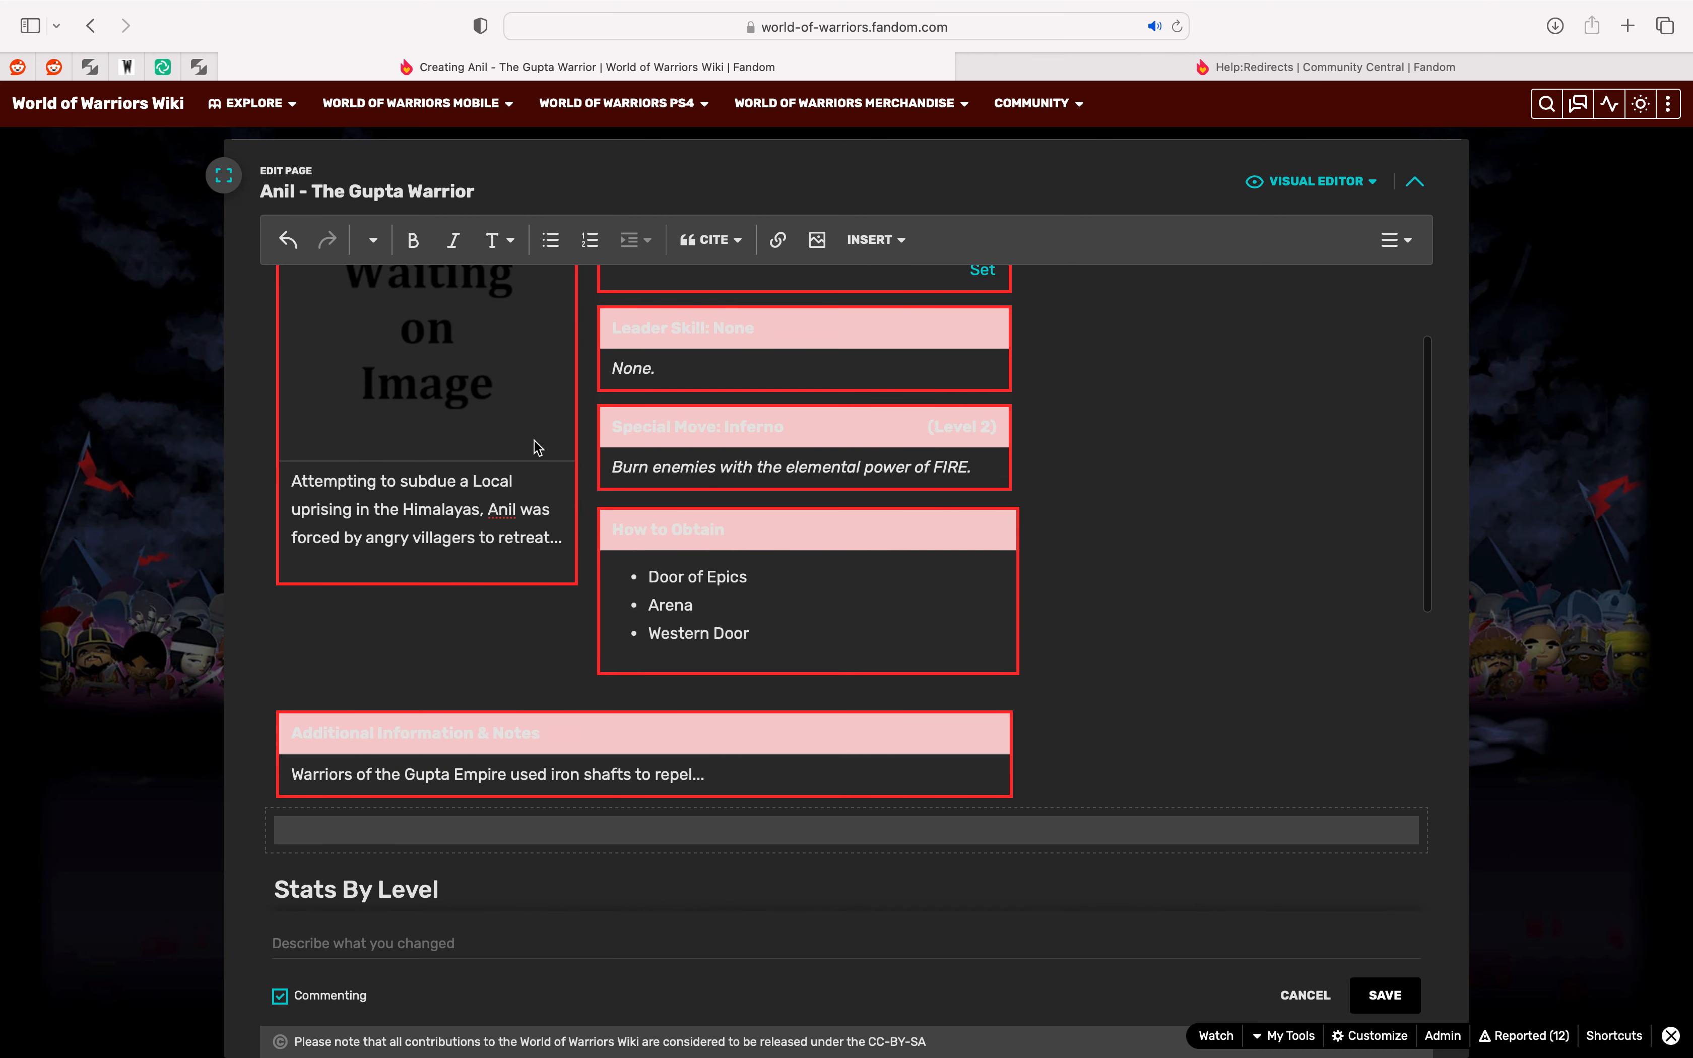
left_click(679, 453)
left_click(960, 319)
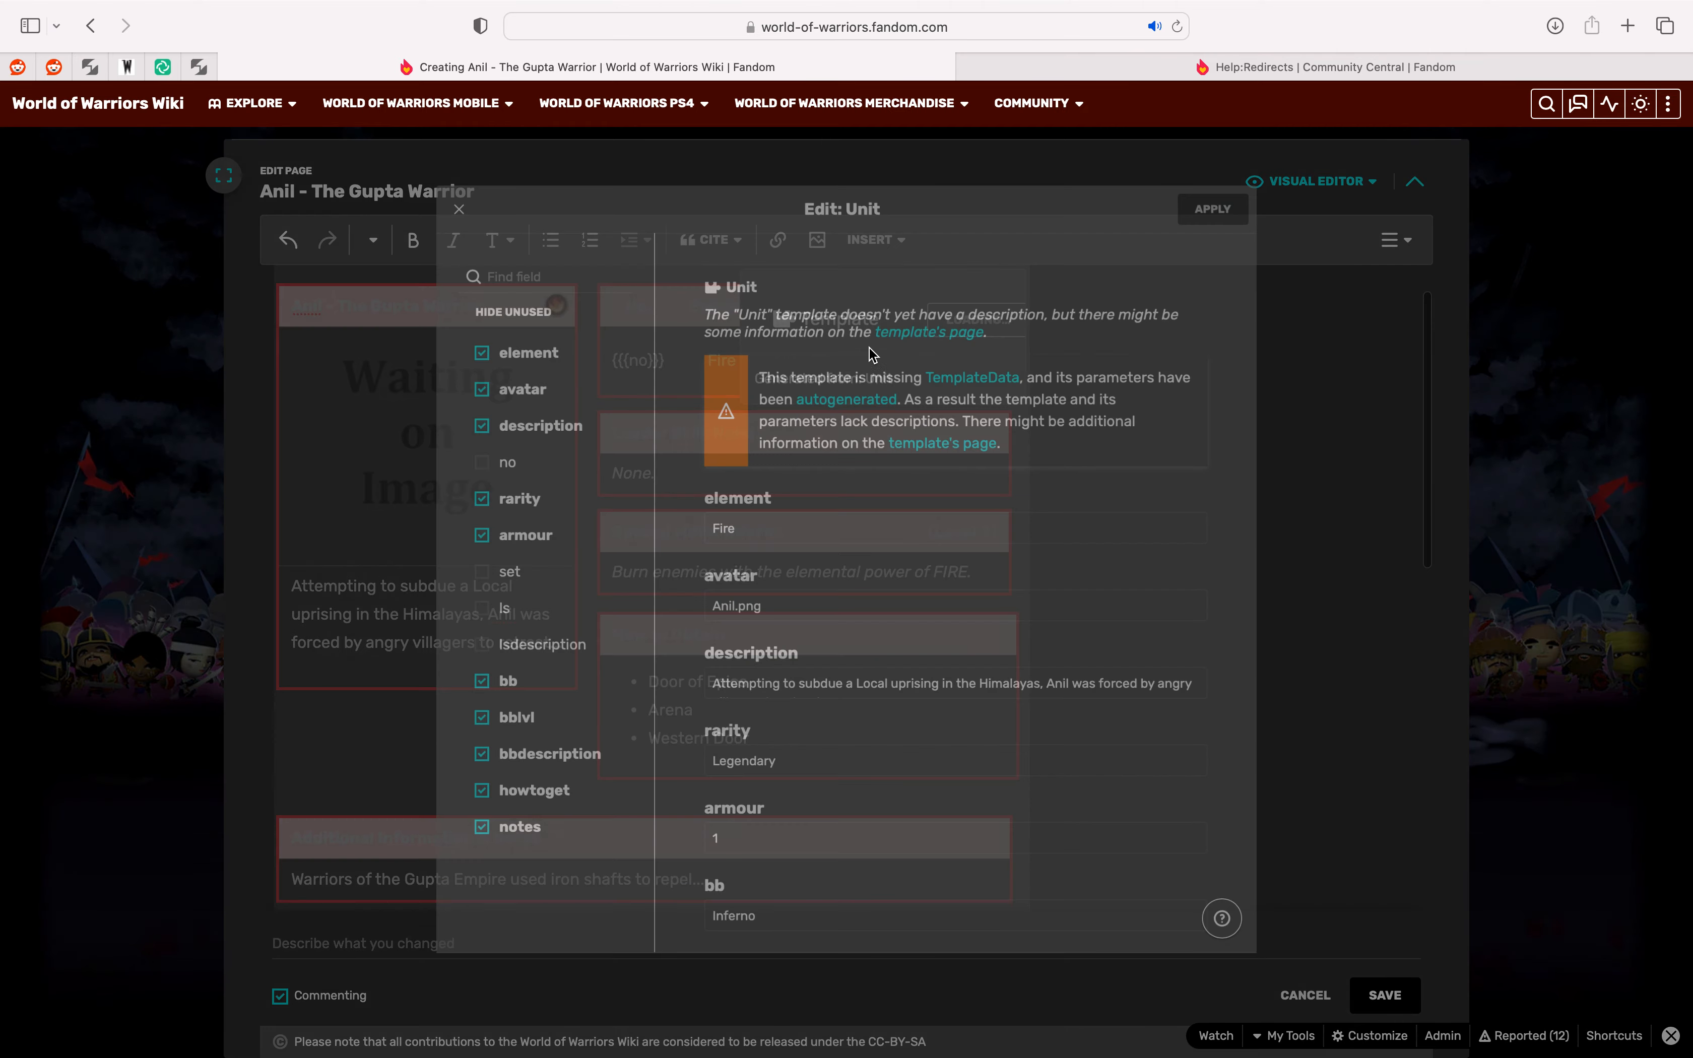
left_click(724, 610)
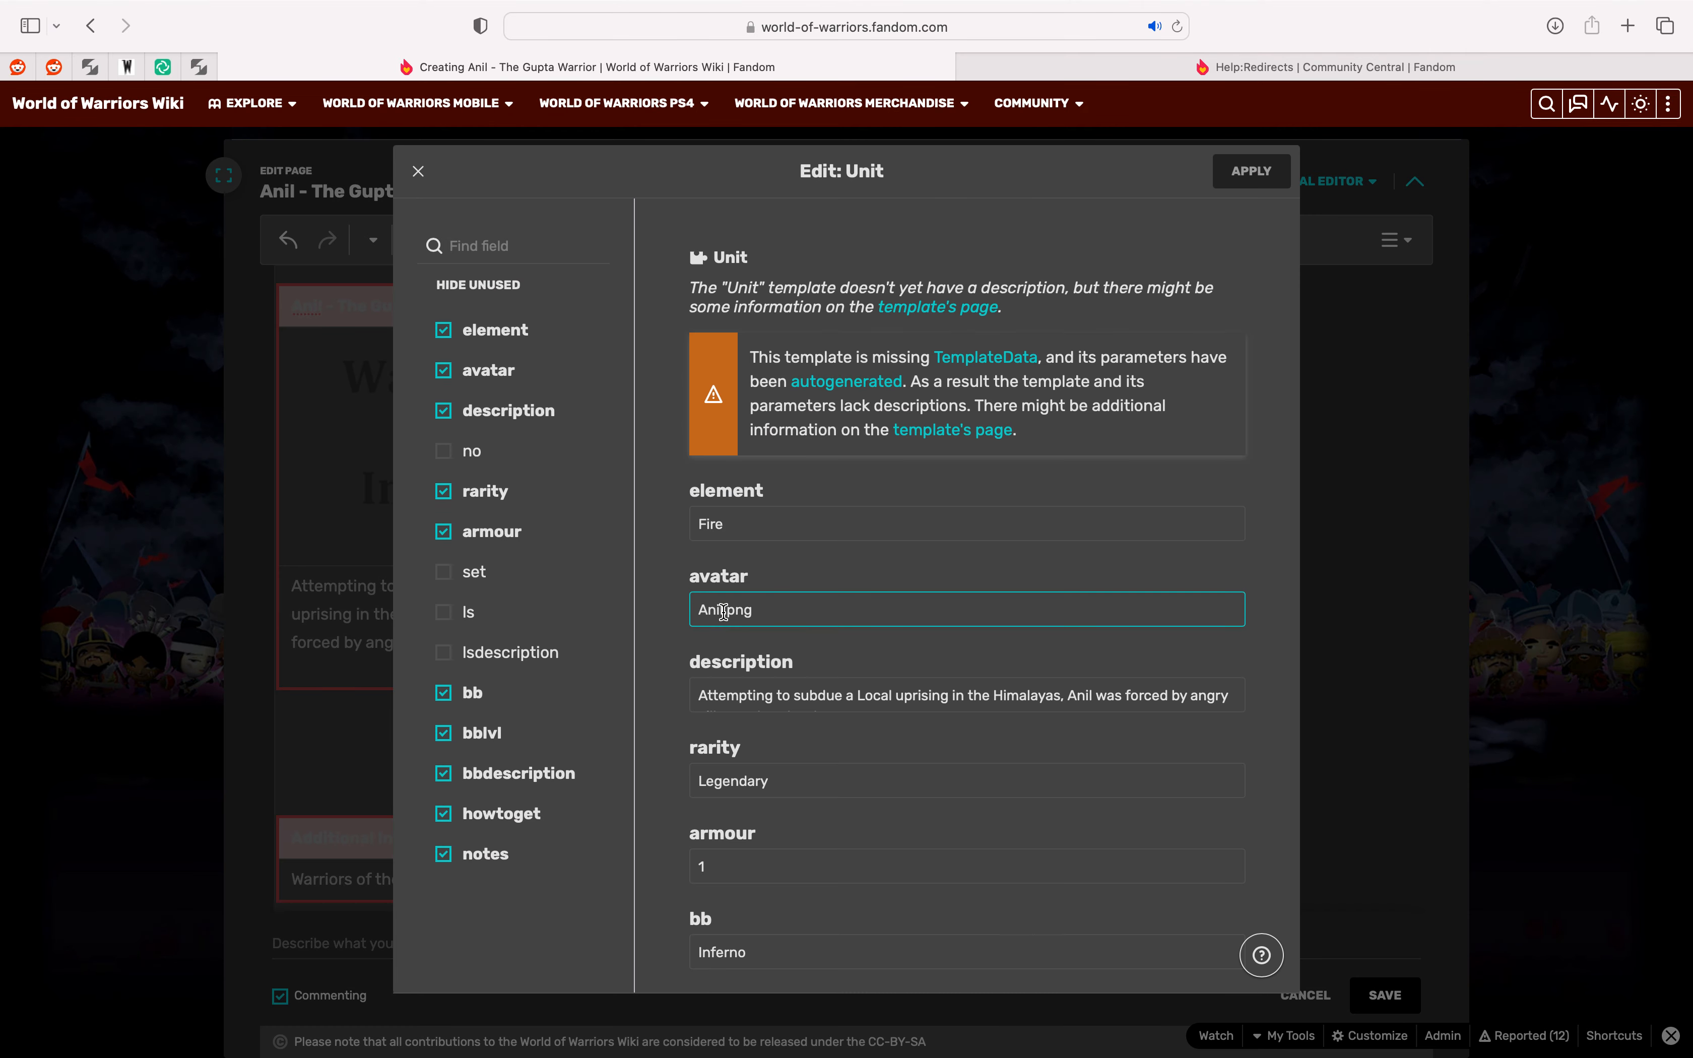
double_click(710, 610)
type("Gupta ")
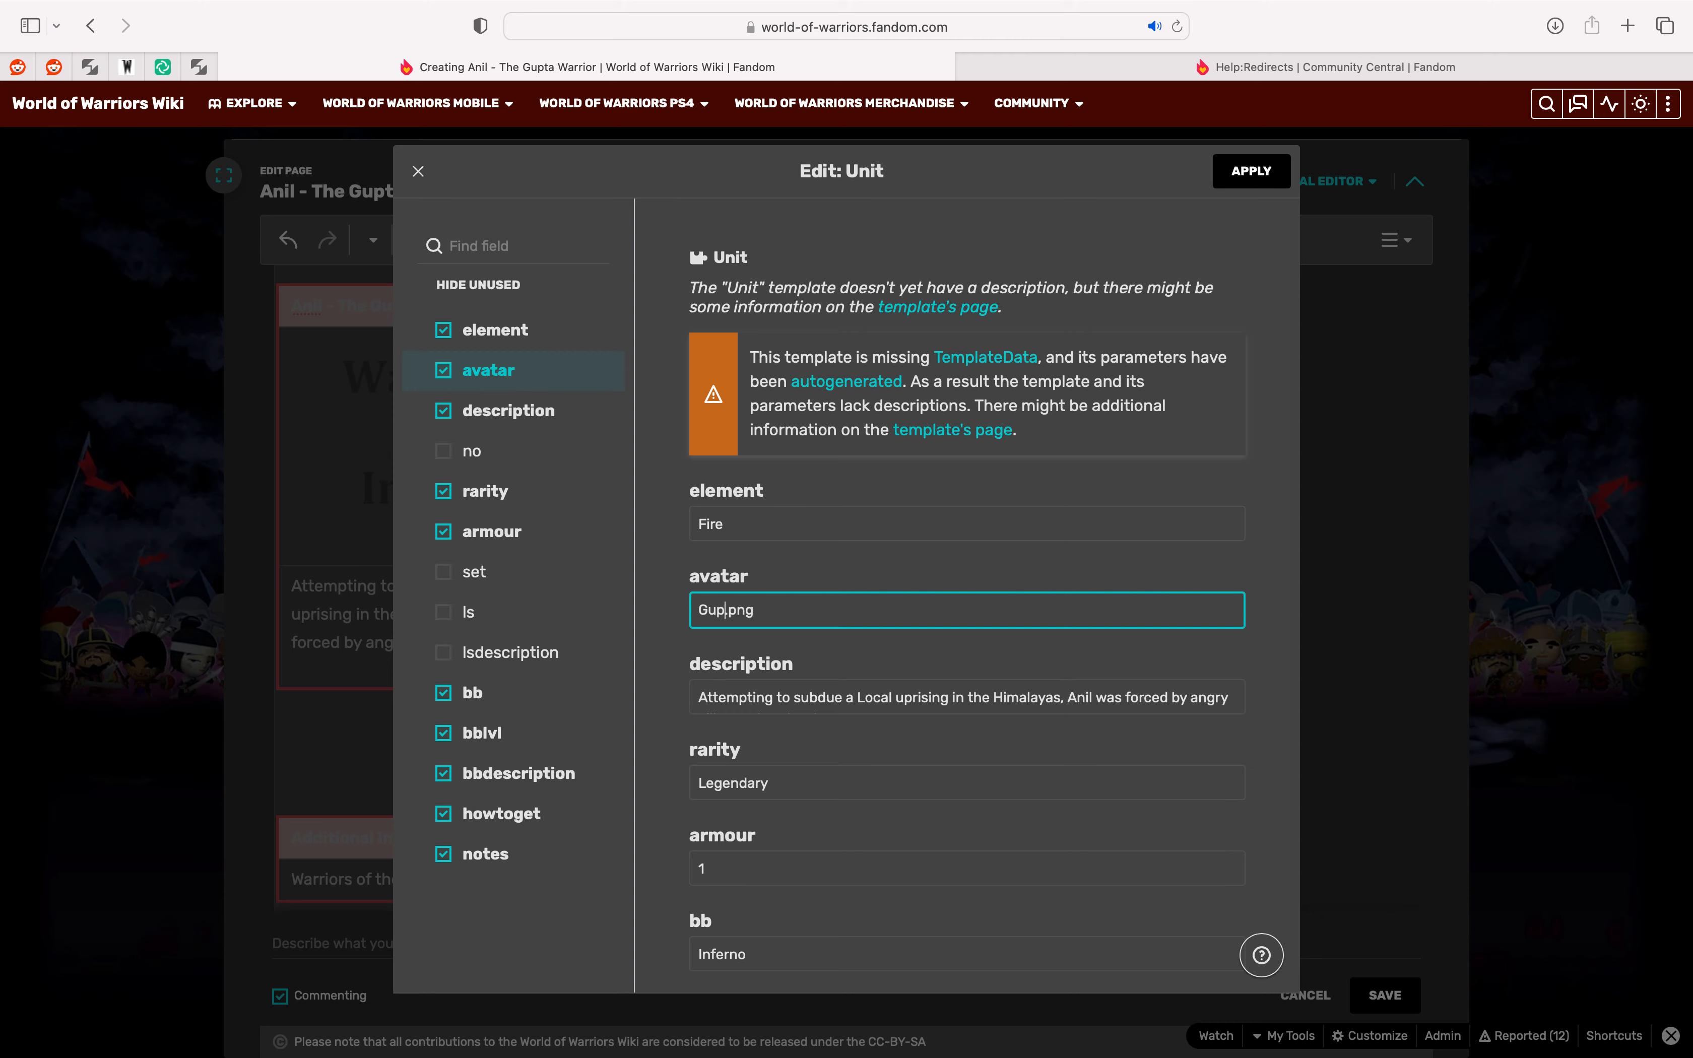
type("4")
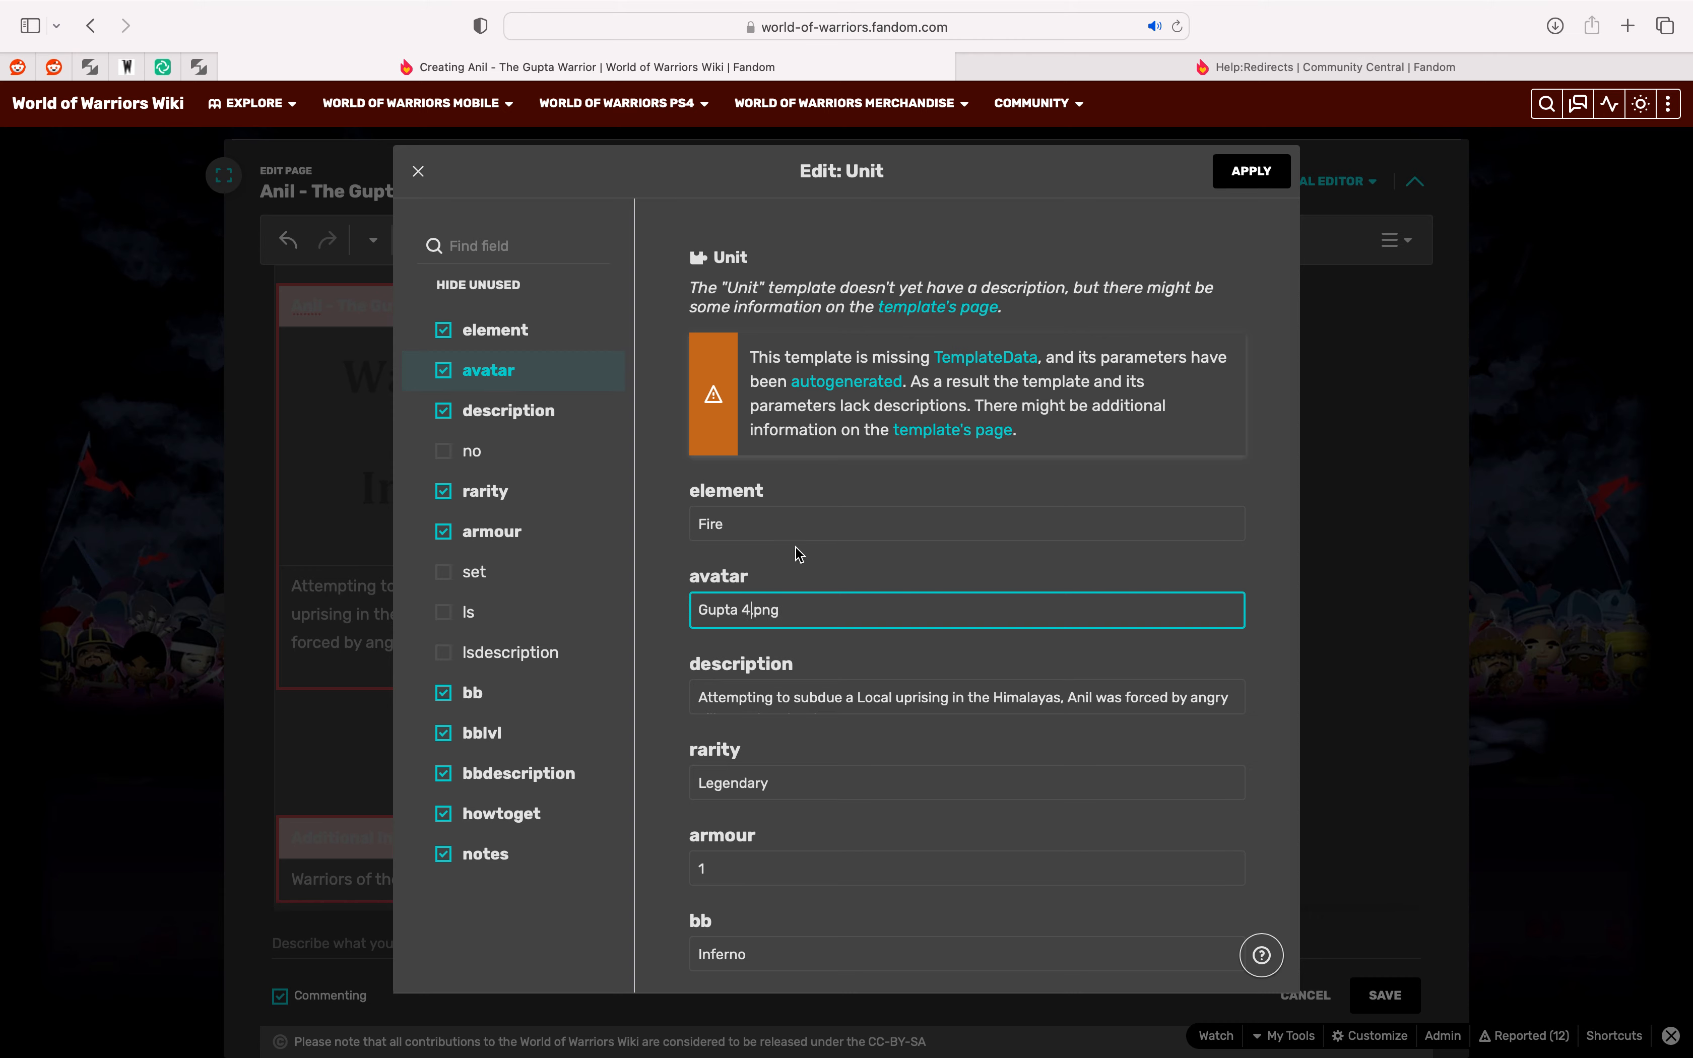
left_click(1241, 180)
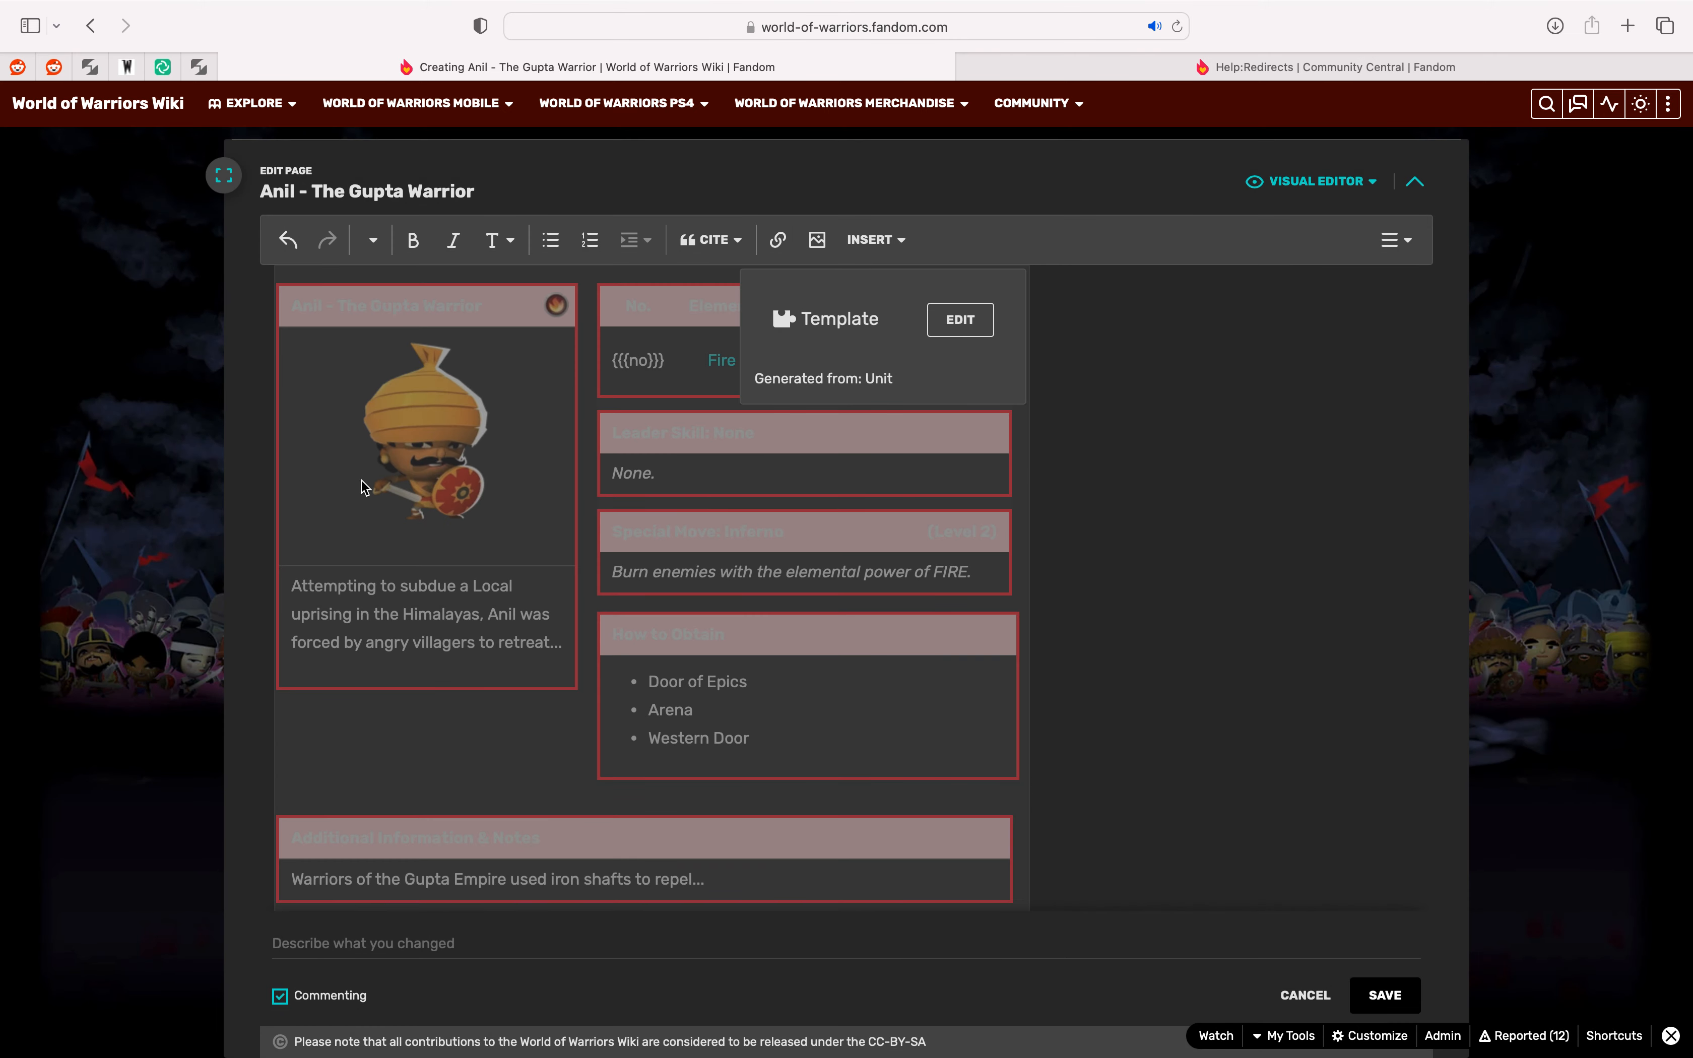
Step: Check the finished layout from the Unit template to the Gallery and save the new Anil page
left_click(1365, 612)
scroll(1177, 595, "down", 10)
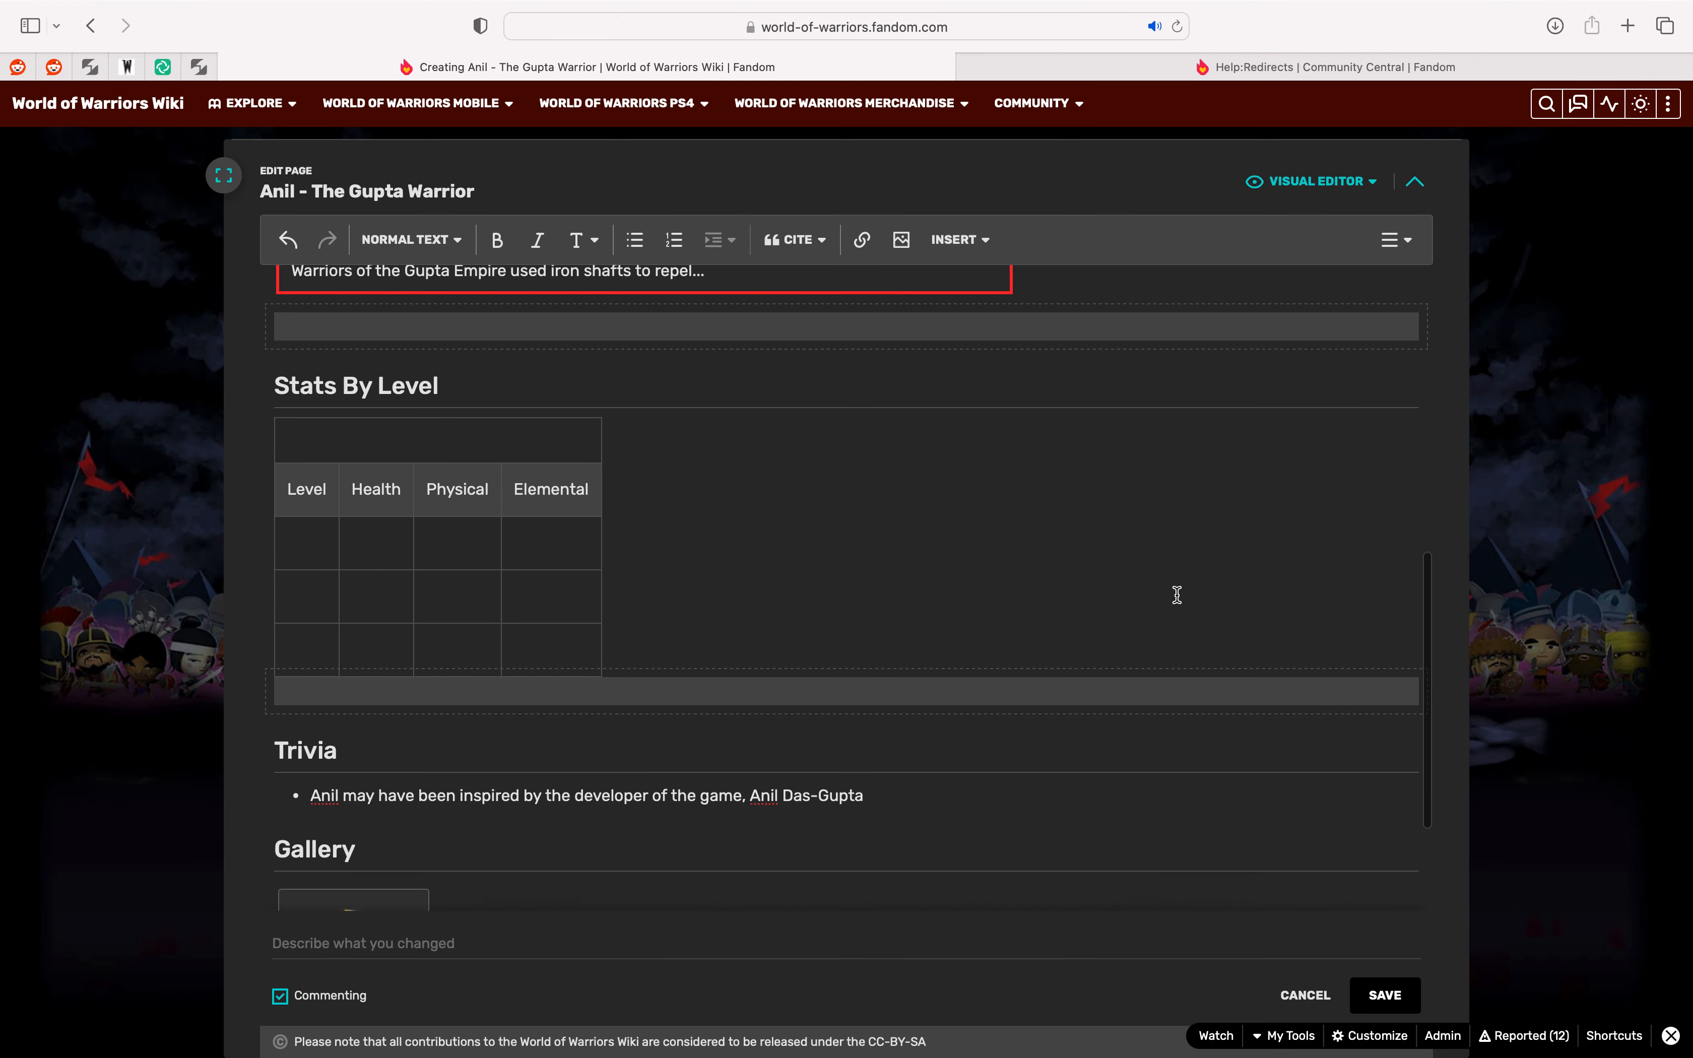
scroll(1175, 593, "up", 12)
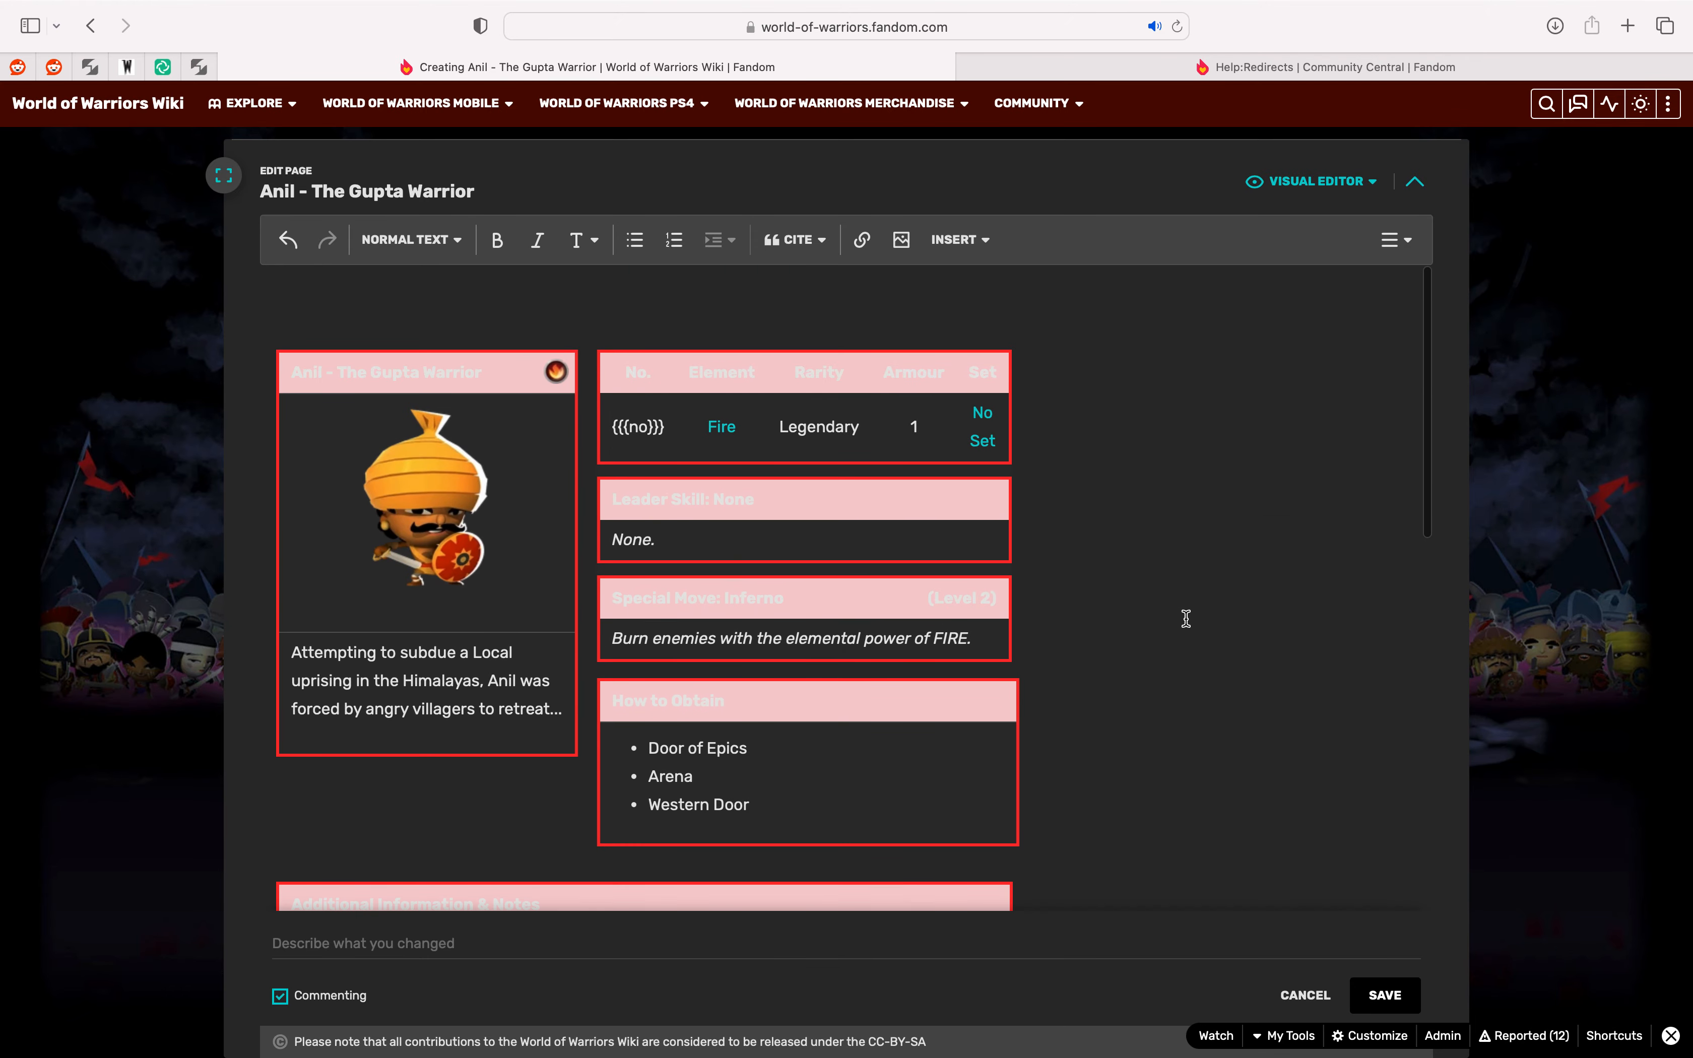
left_click(1384, 994)
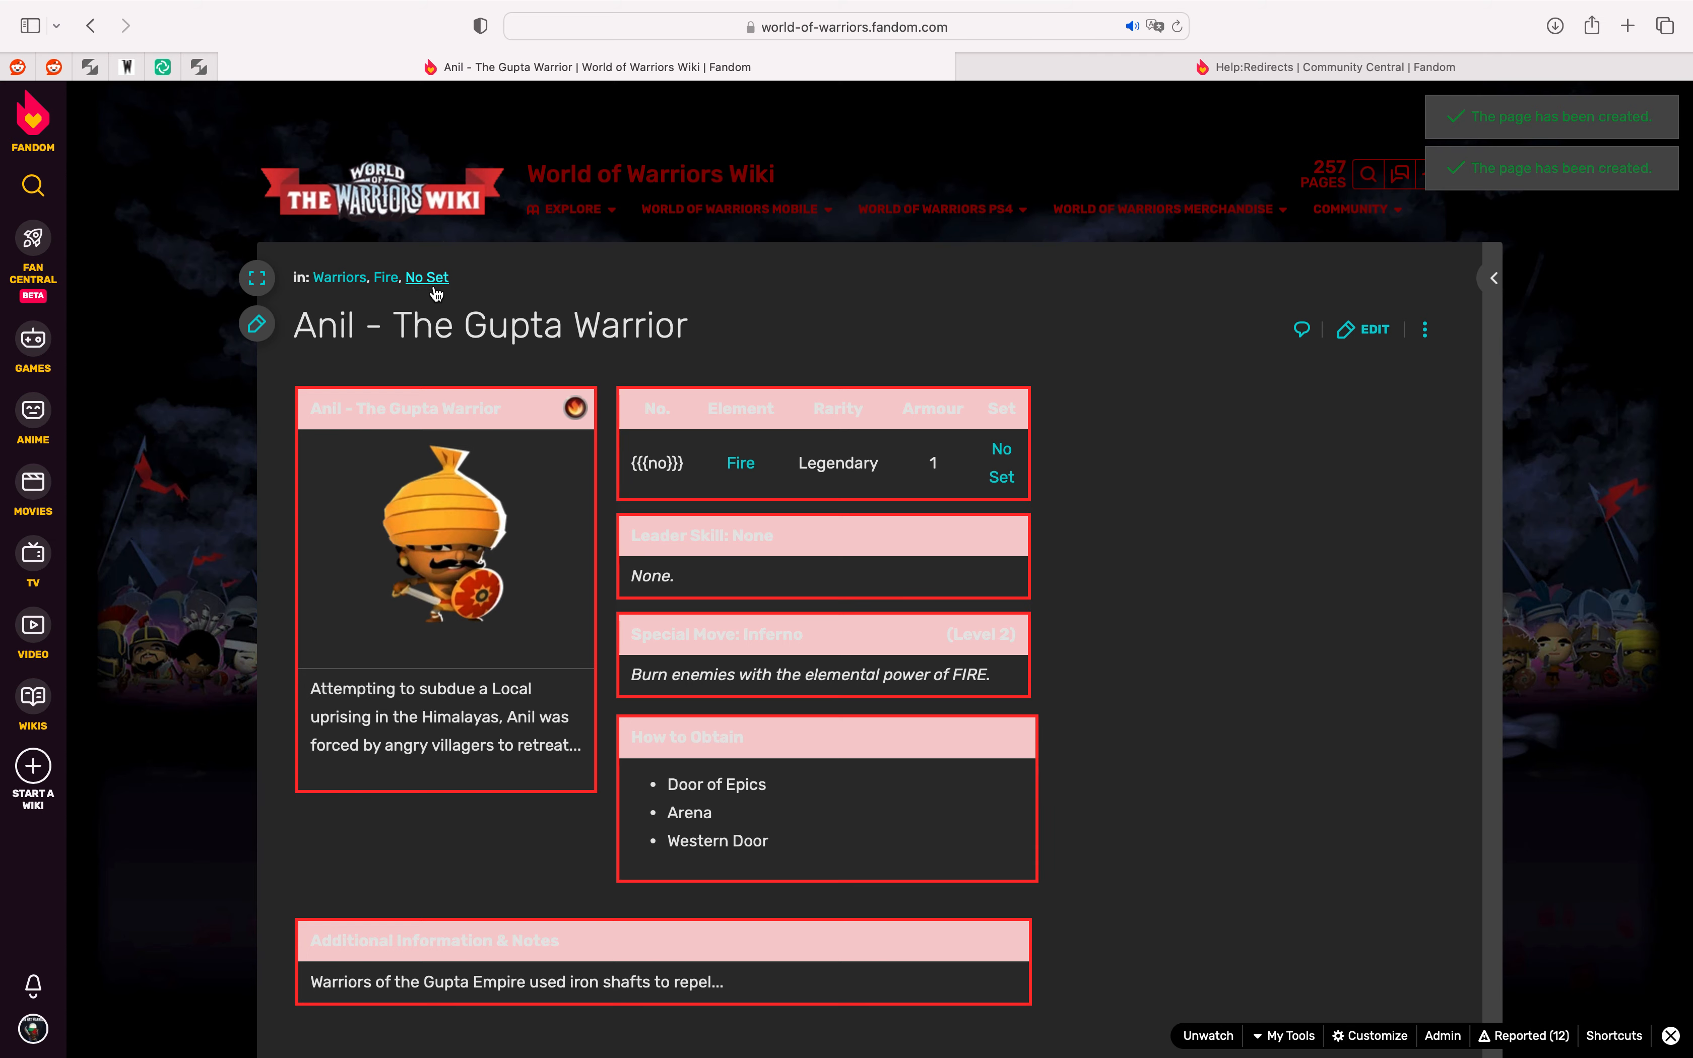
Step: Review the published Anil page, covering the Unit box, its description text, Stats By Level, Trivia and Gallery
scroll(501, 753, "down", 5)
scroll(501, 752, "down", 6)
scroll(504, 759, "up", 2)
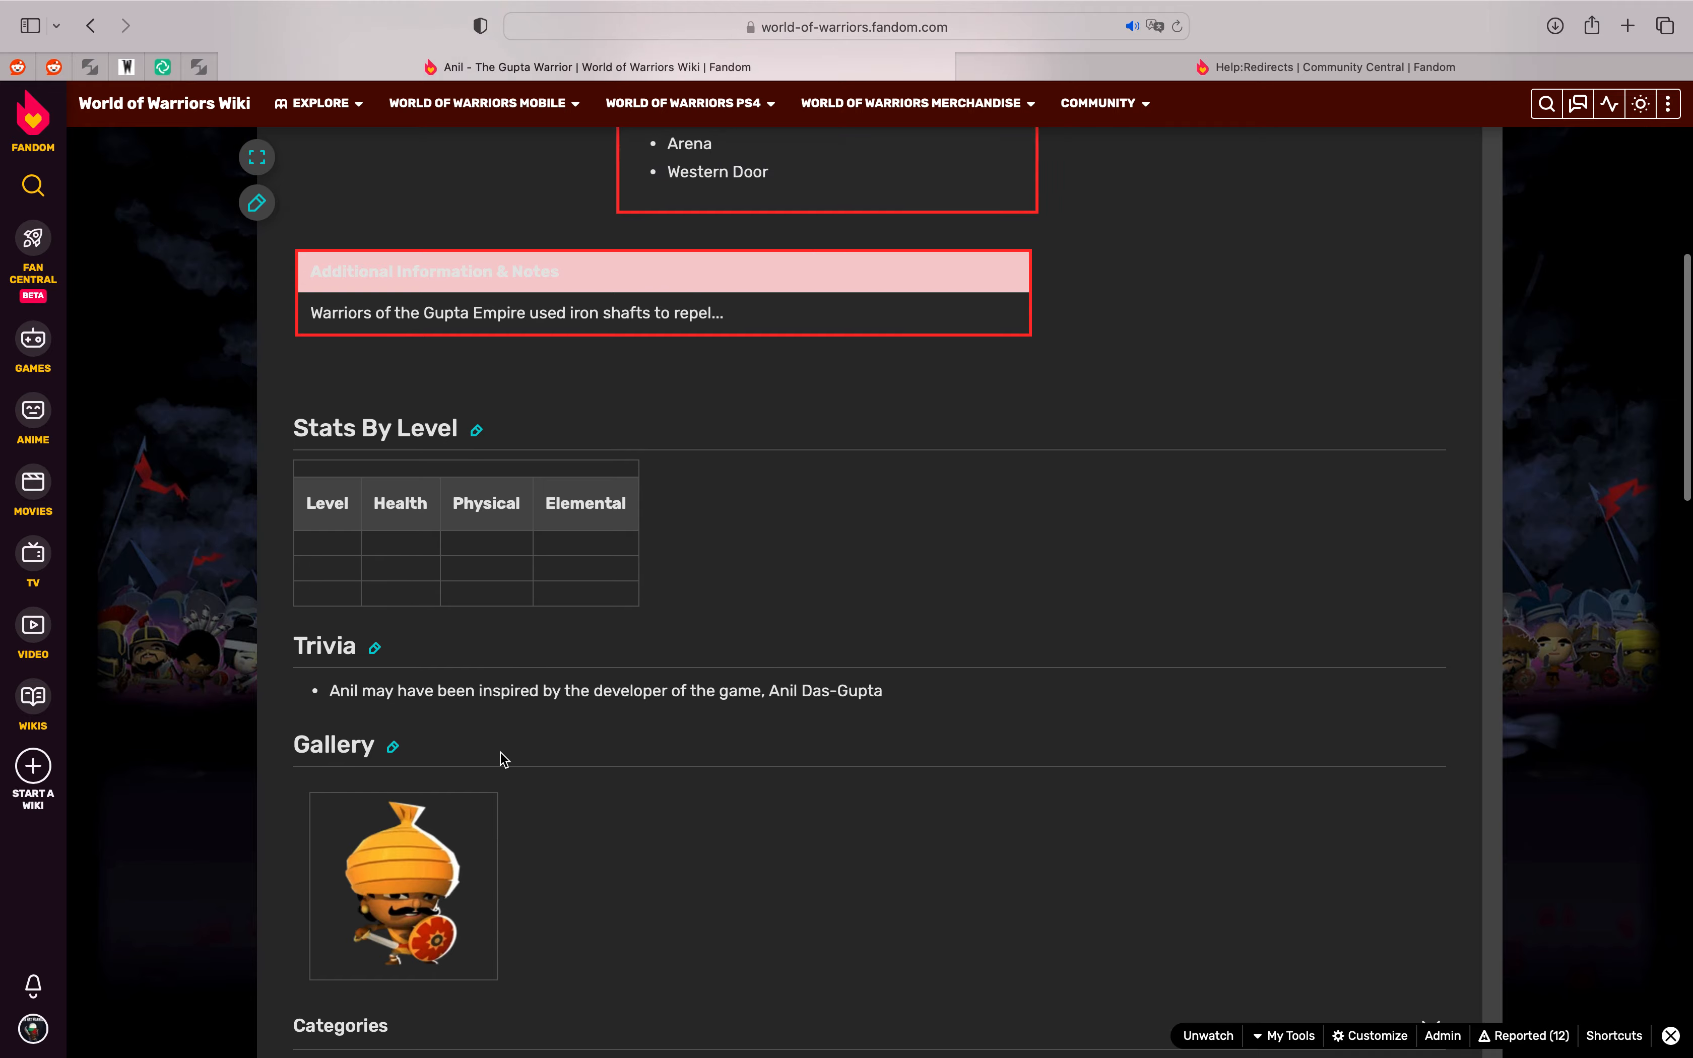
scroll(501, 752, "up", 10)
scroll(654, 351, "down", 6)
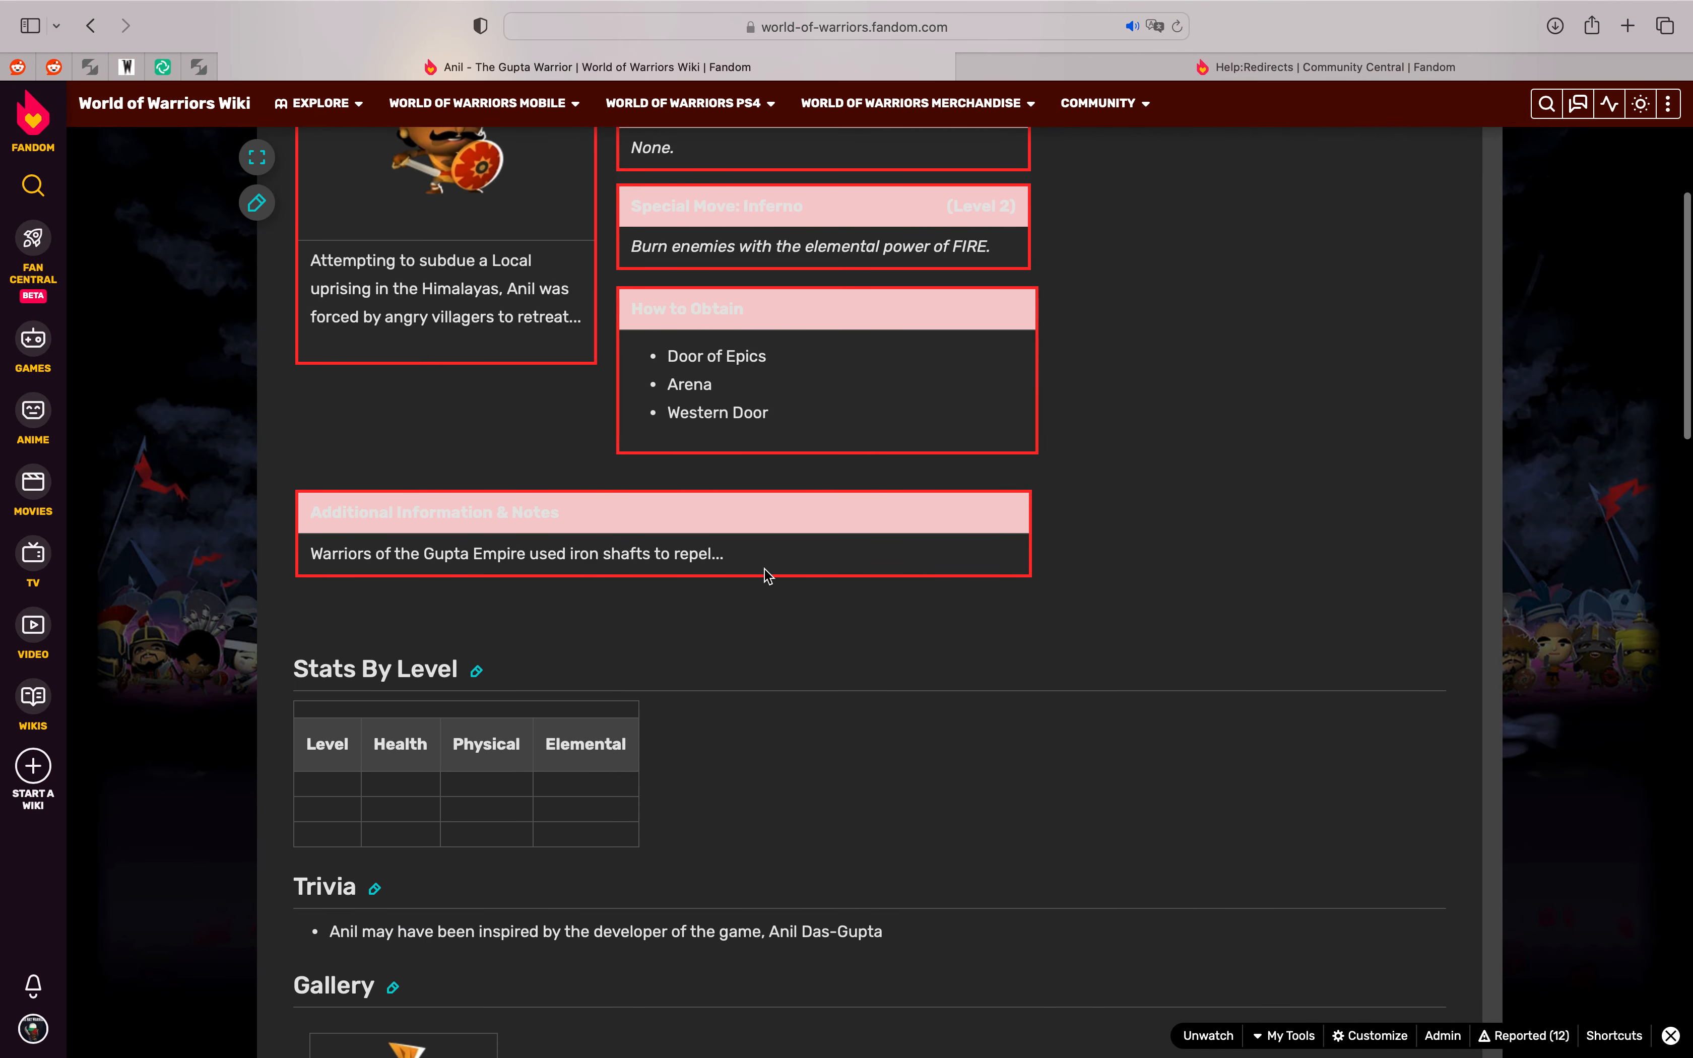
scroll(768, 575, "down", 3)
scroll(767, 575, "up", 10)
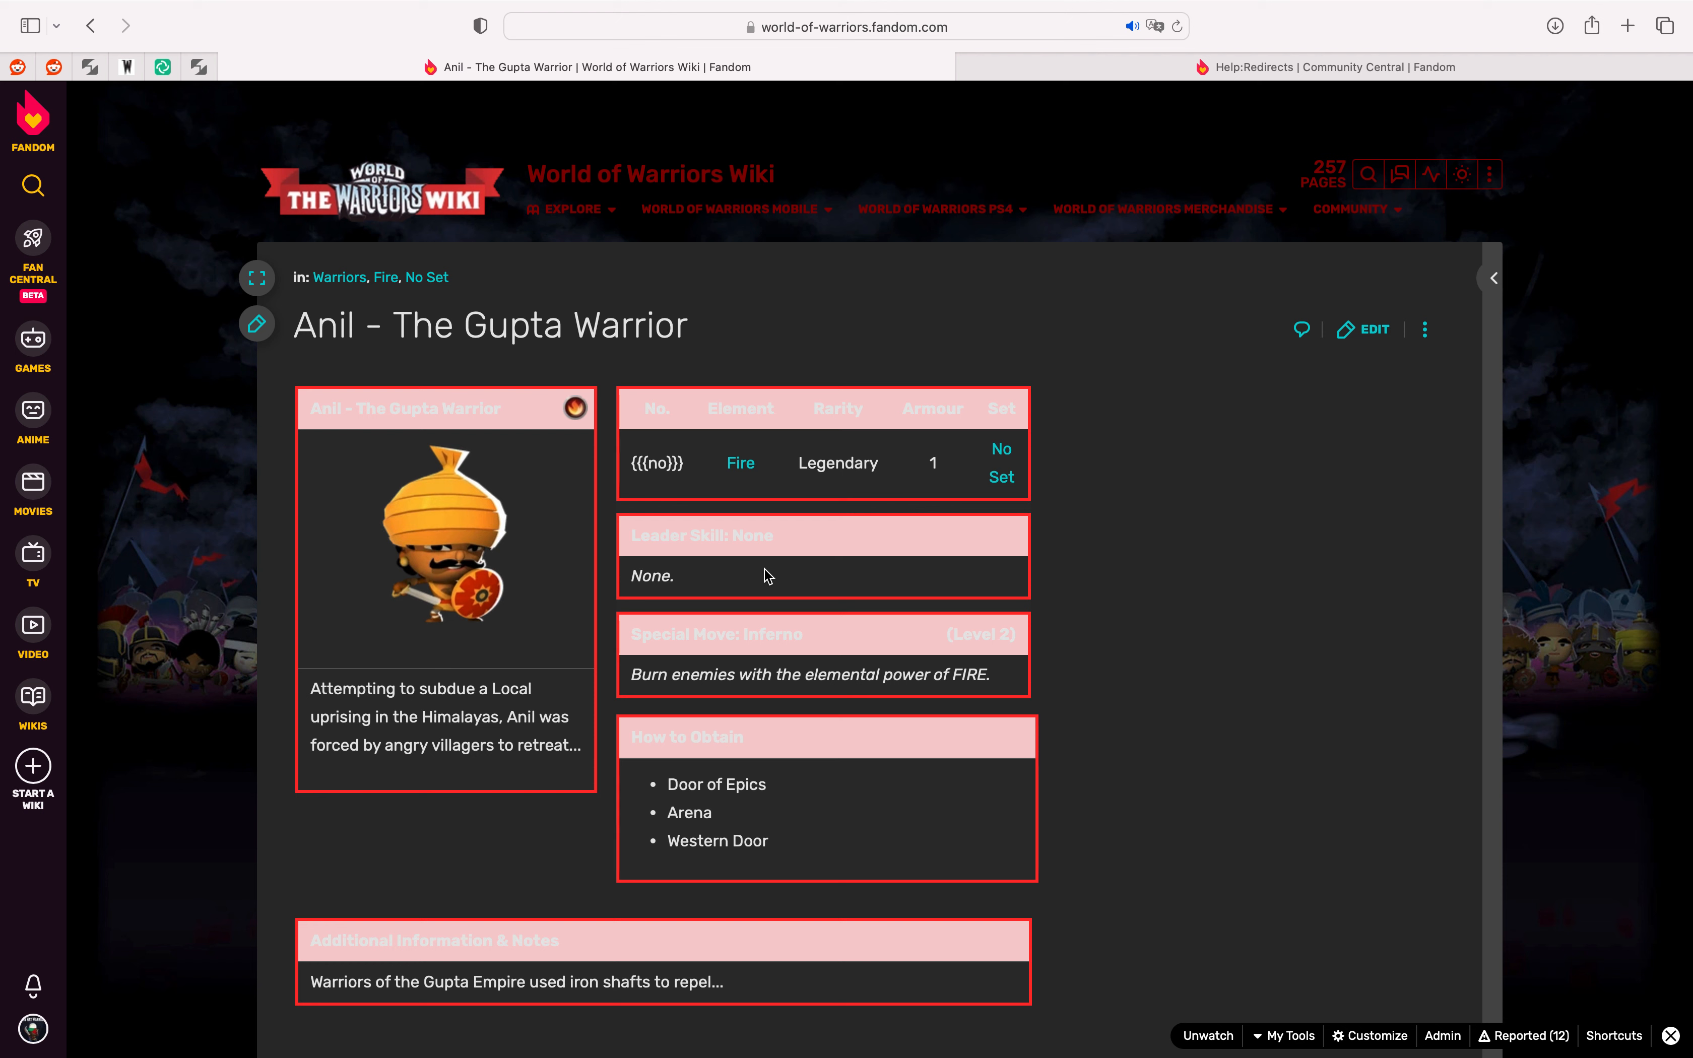
left_click_drag(582, 745, 310, 689)
left_click(560, 824)
left_click_drag(515, 720, 448, 718)
left_click(513, 818)
Step: Go to the Skull Army characters page and start creating the missing Shokka page from the minions list
mouse_move(809, 220)
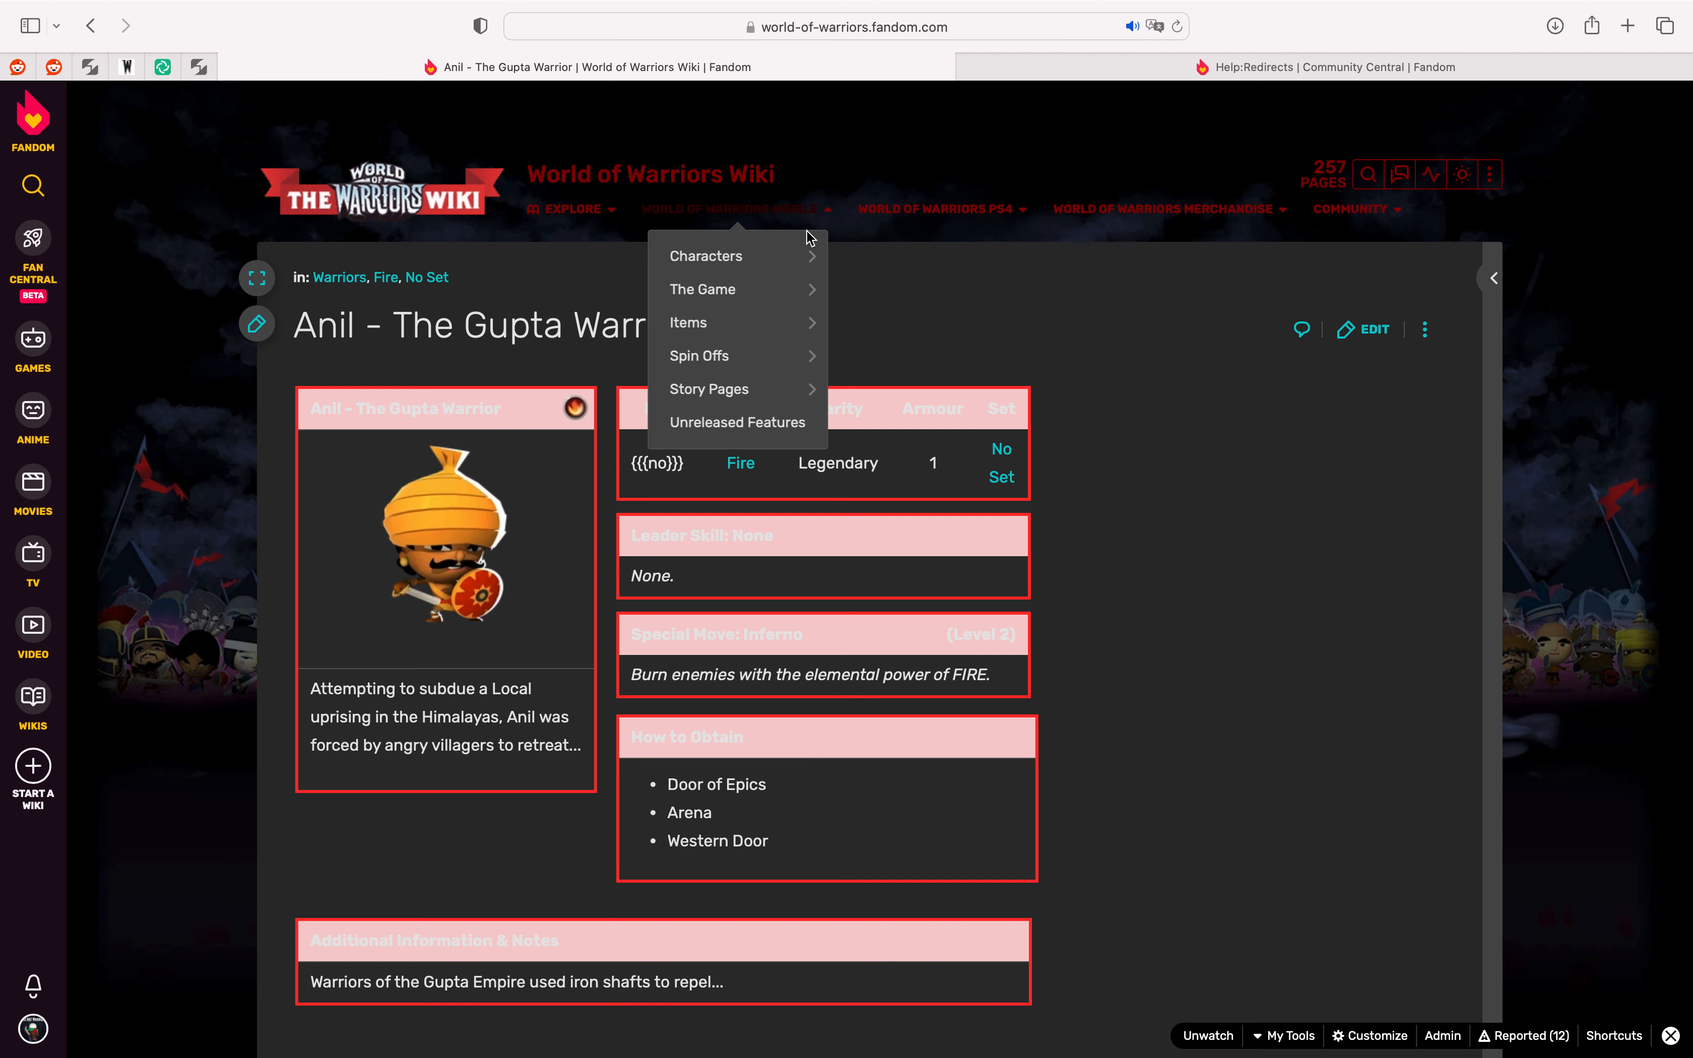
mouse_move(805, 264)
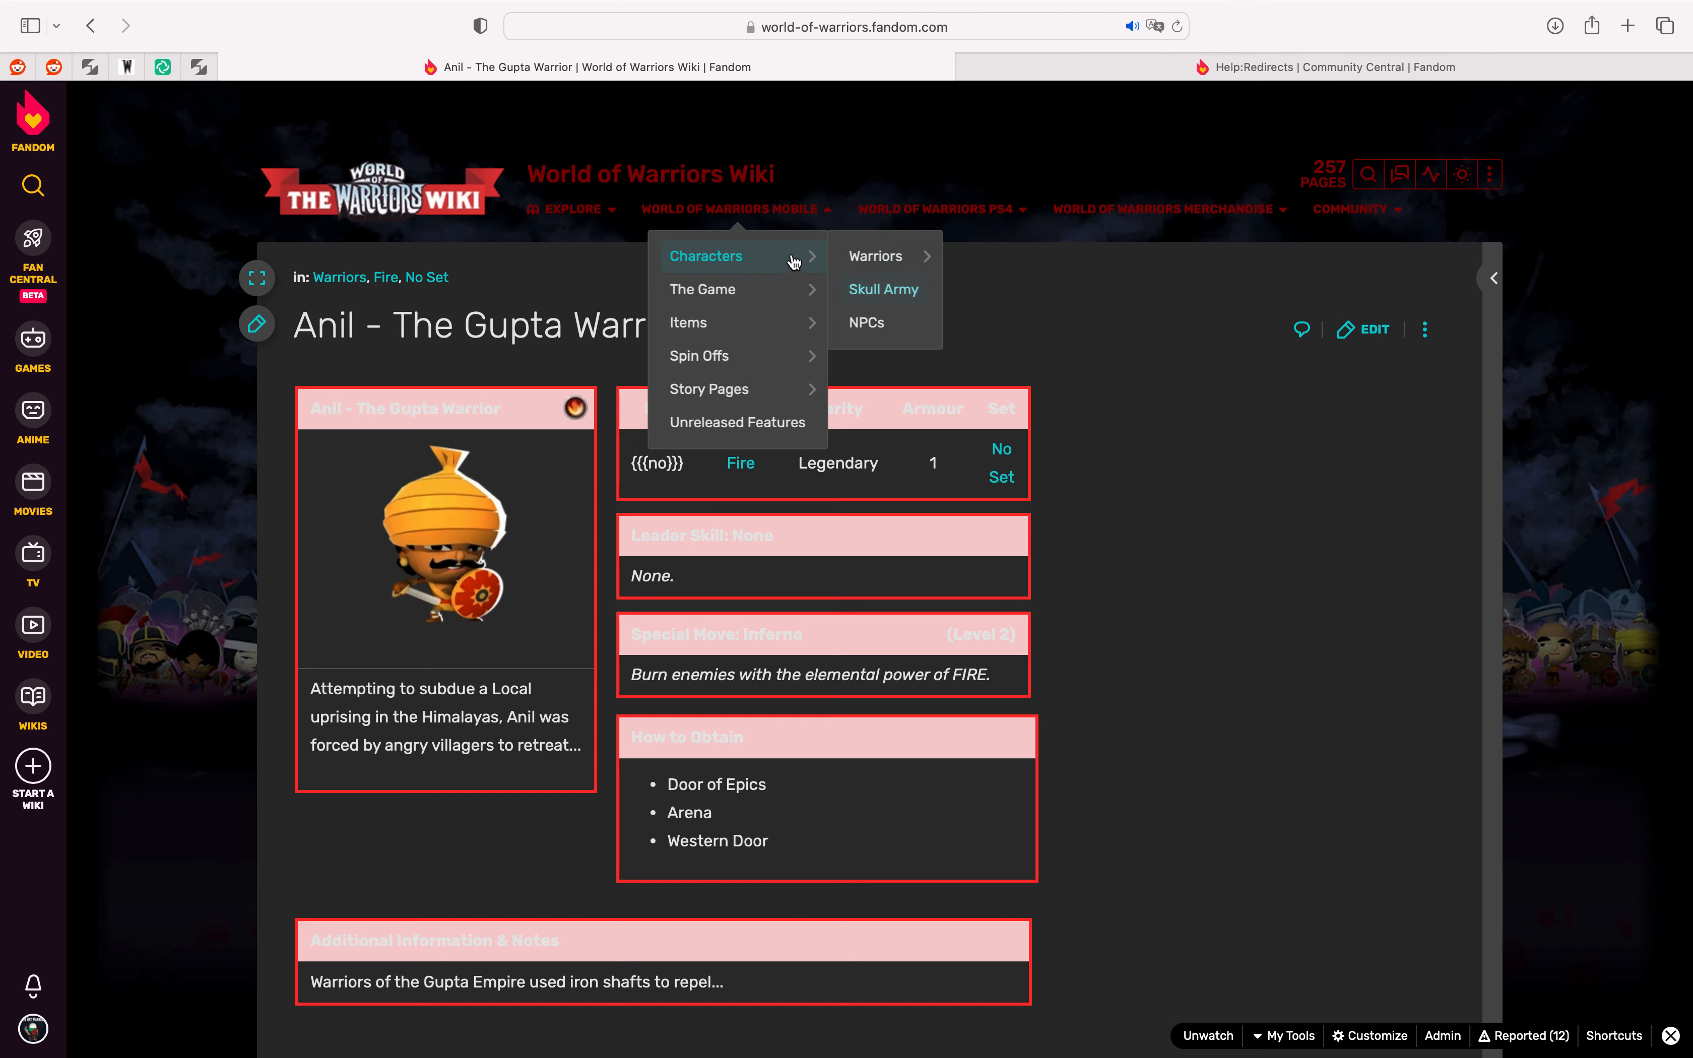
left_click(893, 297)
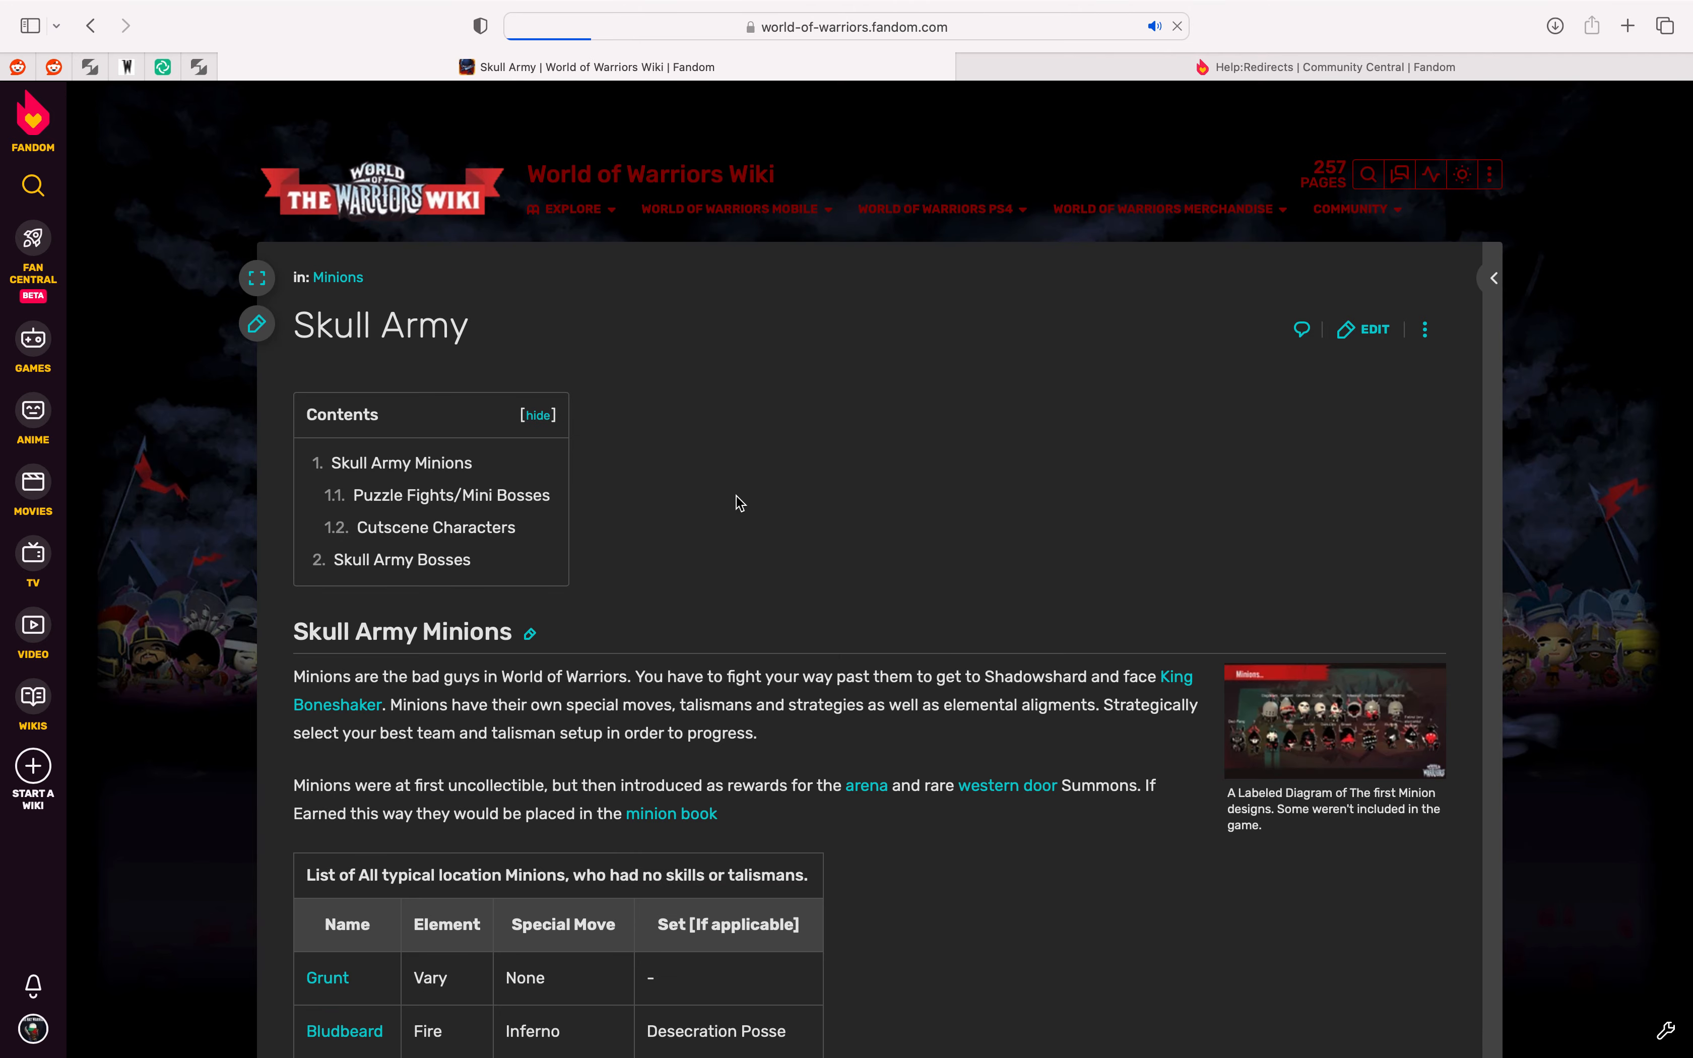
scroll(680, 641, "down", 10)
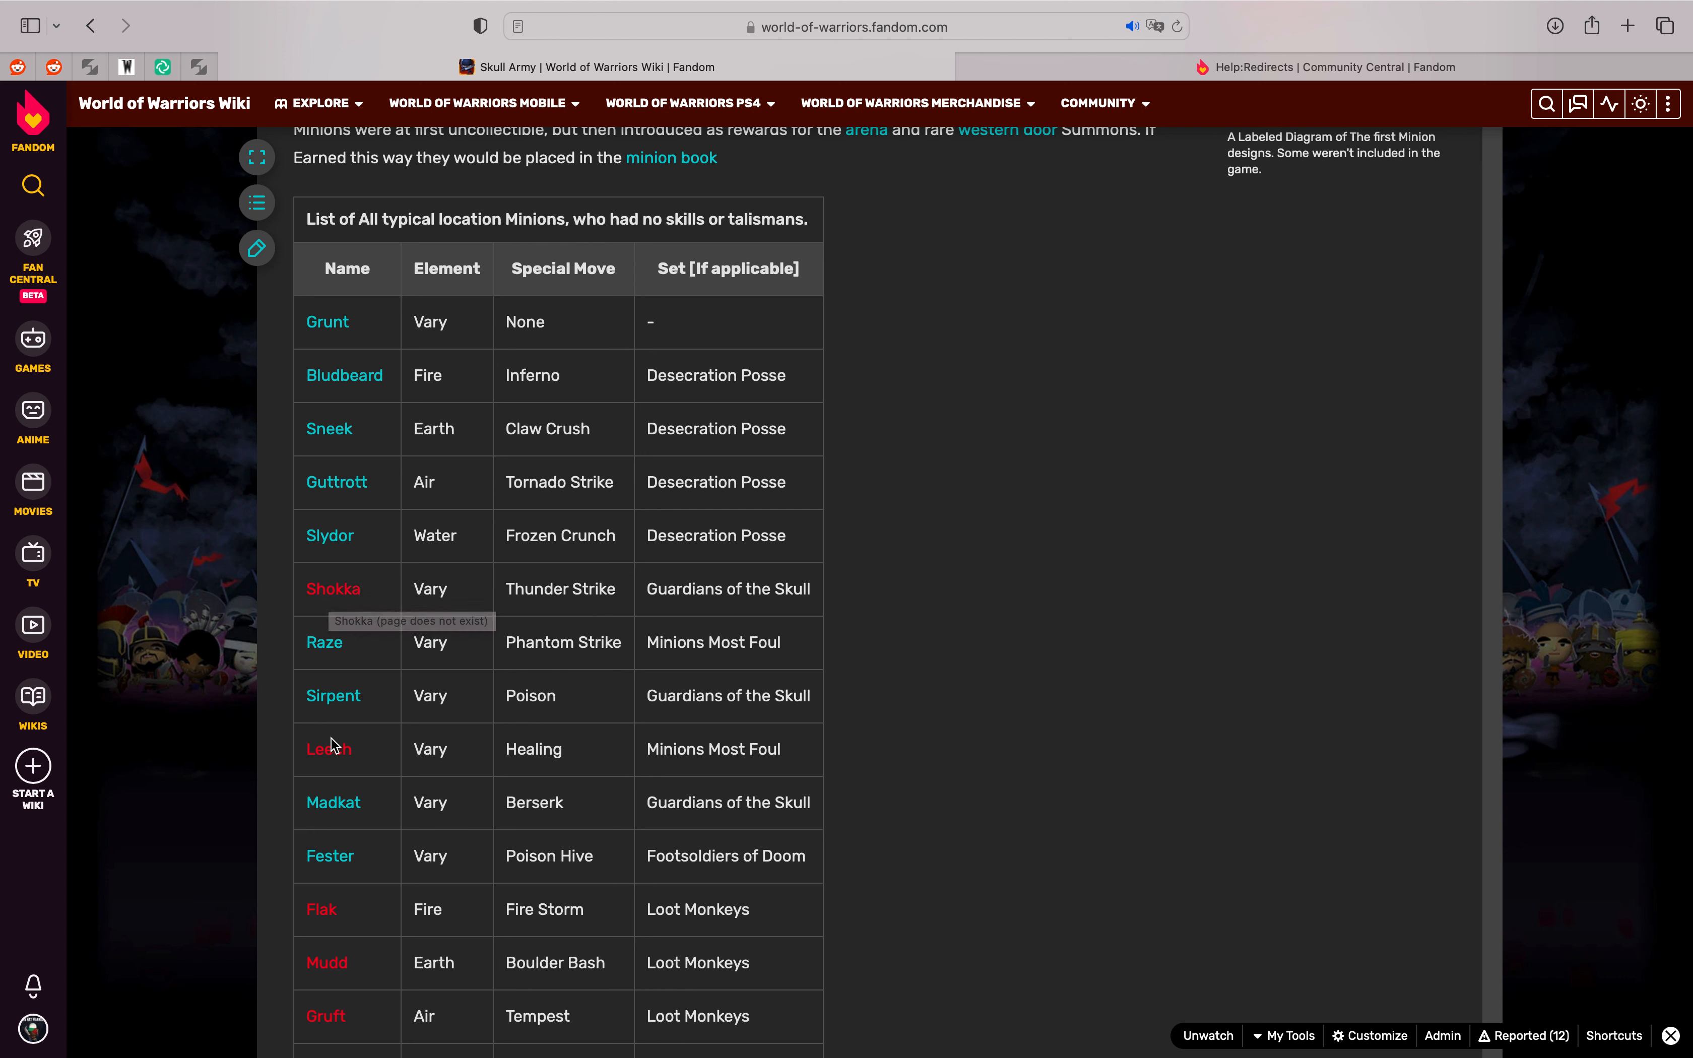
left_click(342, 588)
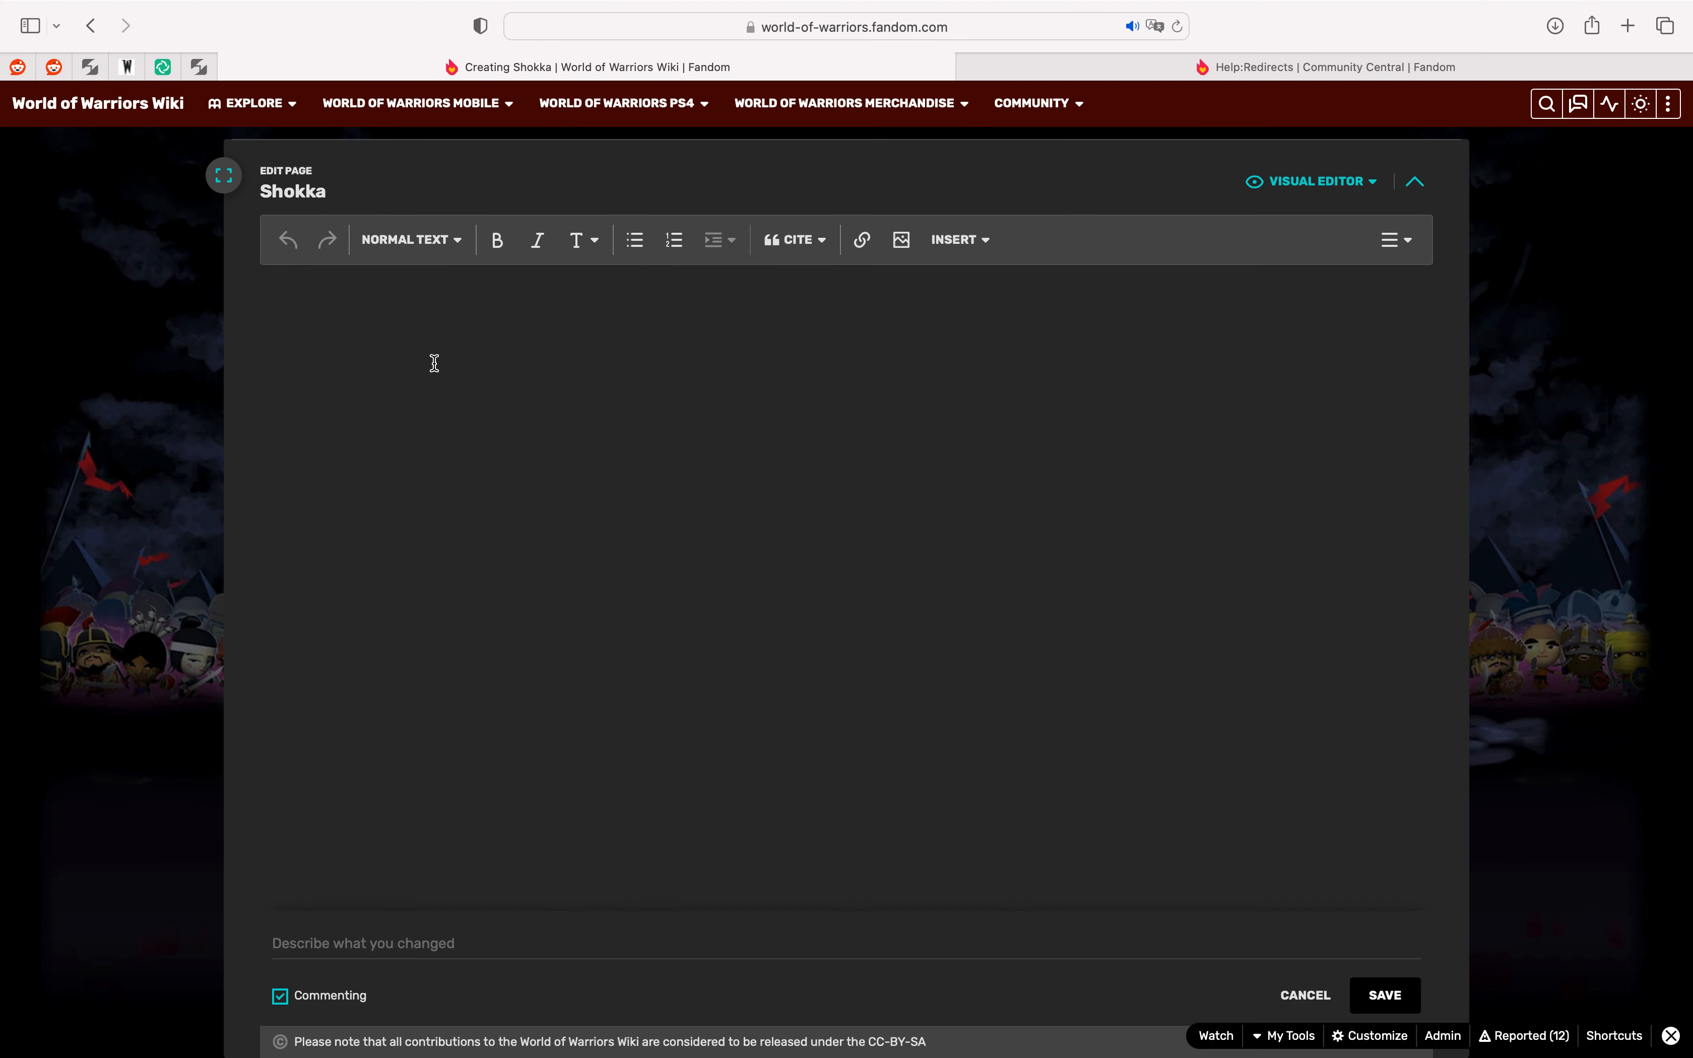
Step: Begin inserting a template on the Shokka page and choose the Skull Army template
left_click(958, 241)
left_click(1021, 281)
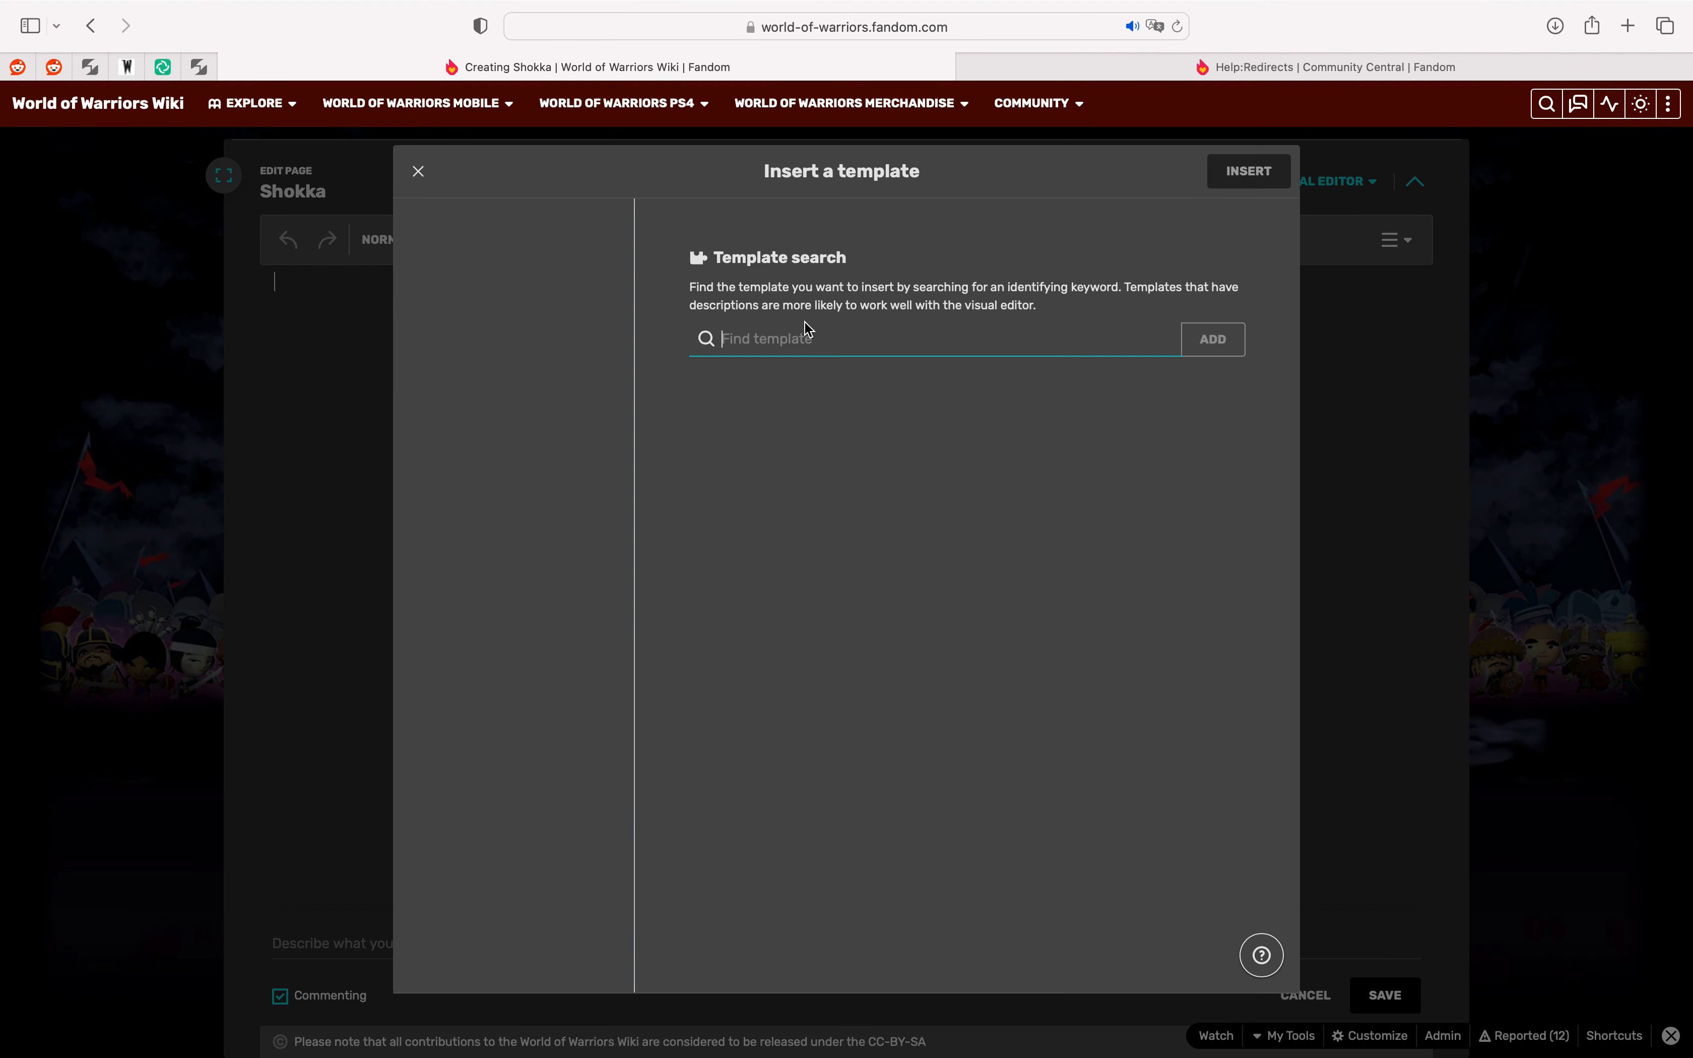
type("s")
left_click(760, 401)
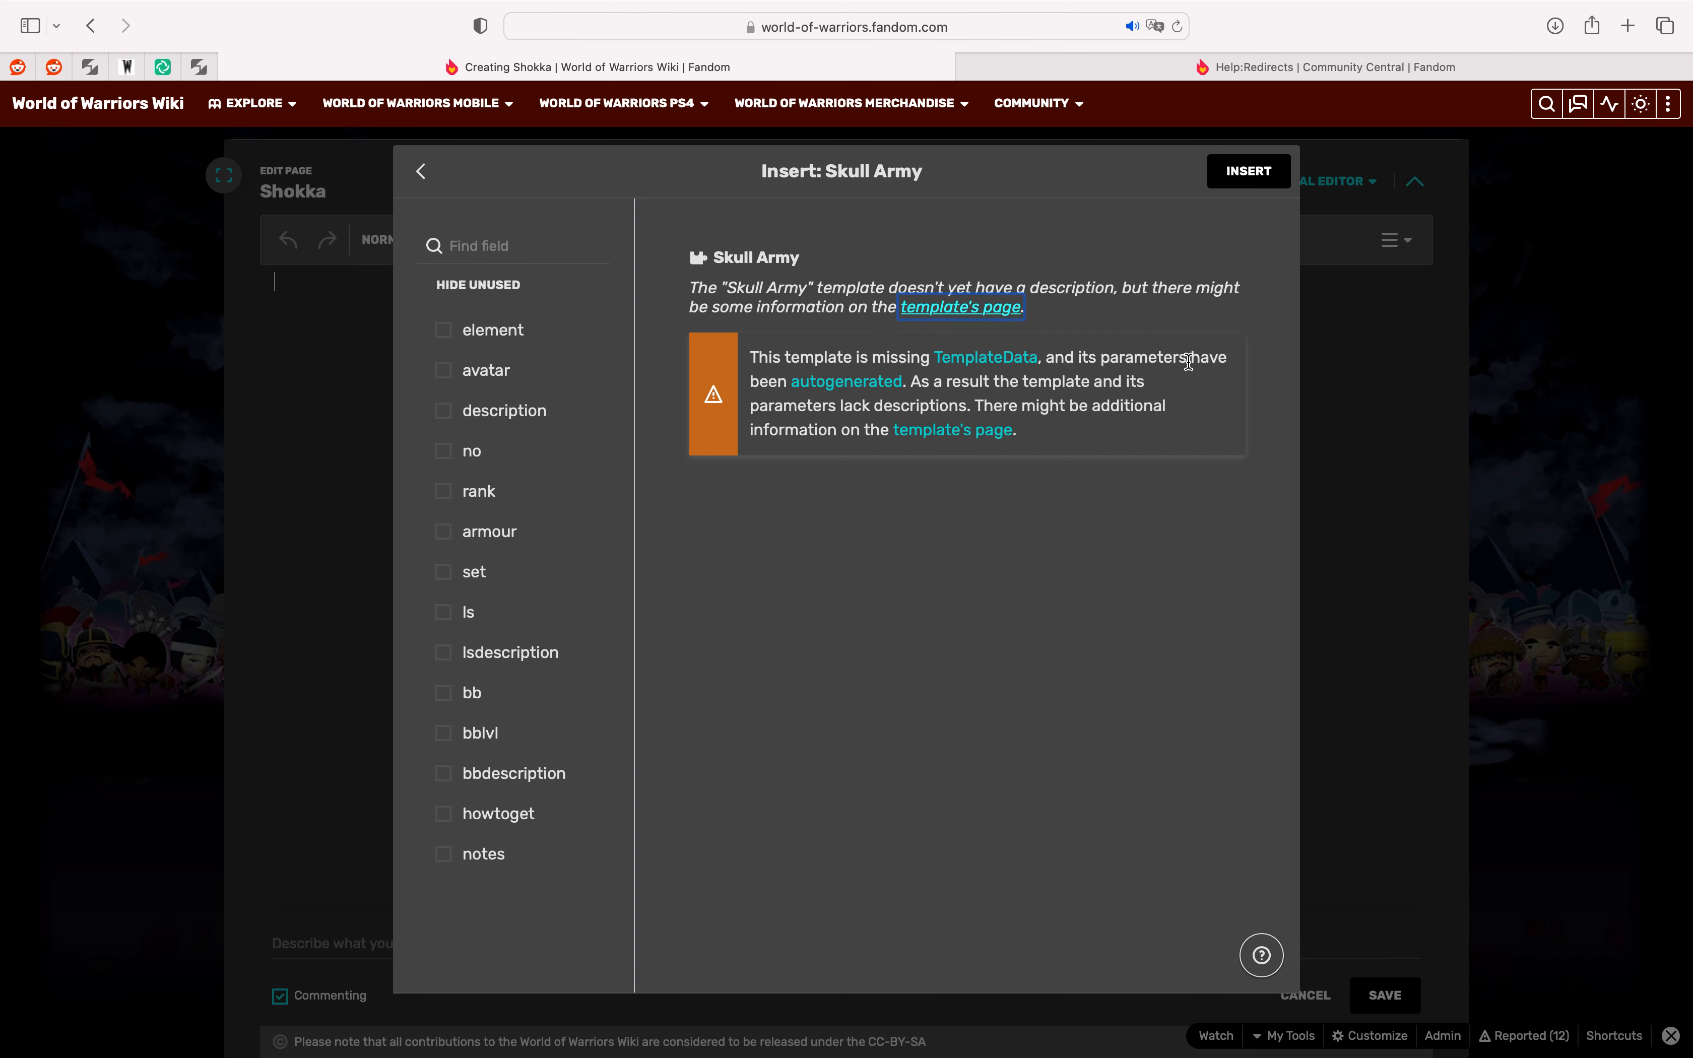
Step: Set the template's element to "Dark" and its avatar to "Shokka.png"
left_click(448, 343)
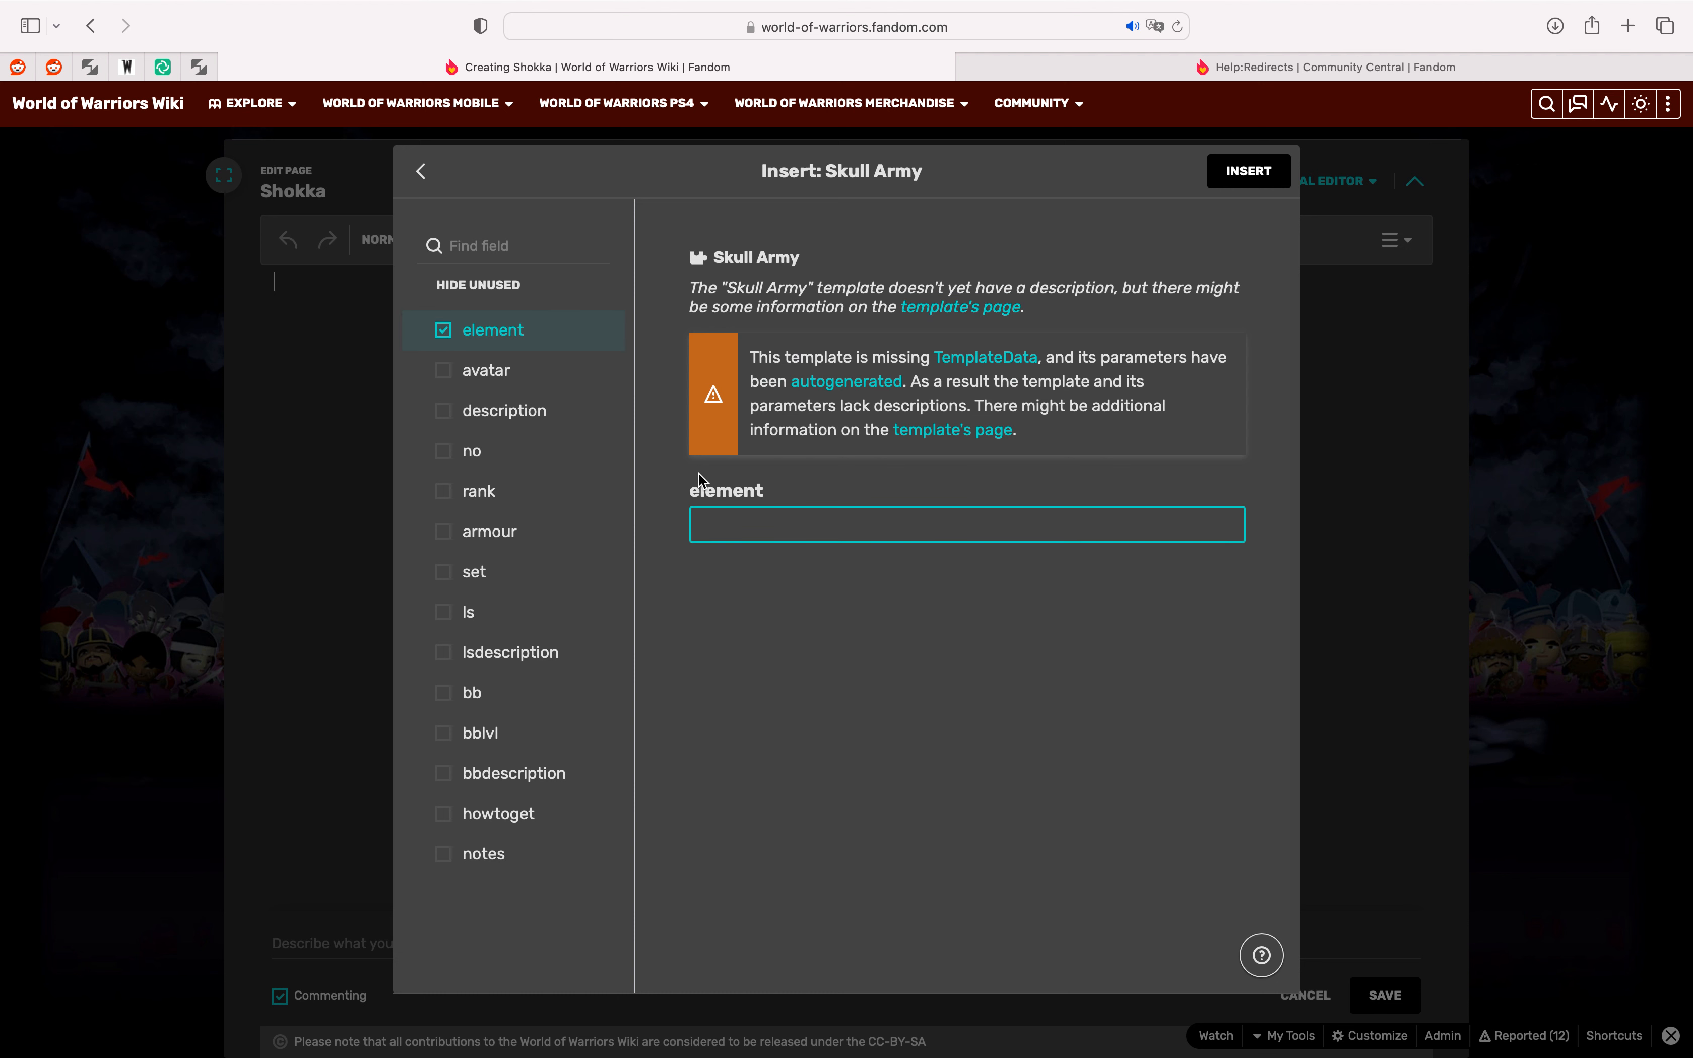
type("Dark")
left_click(443, 371)
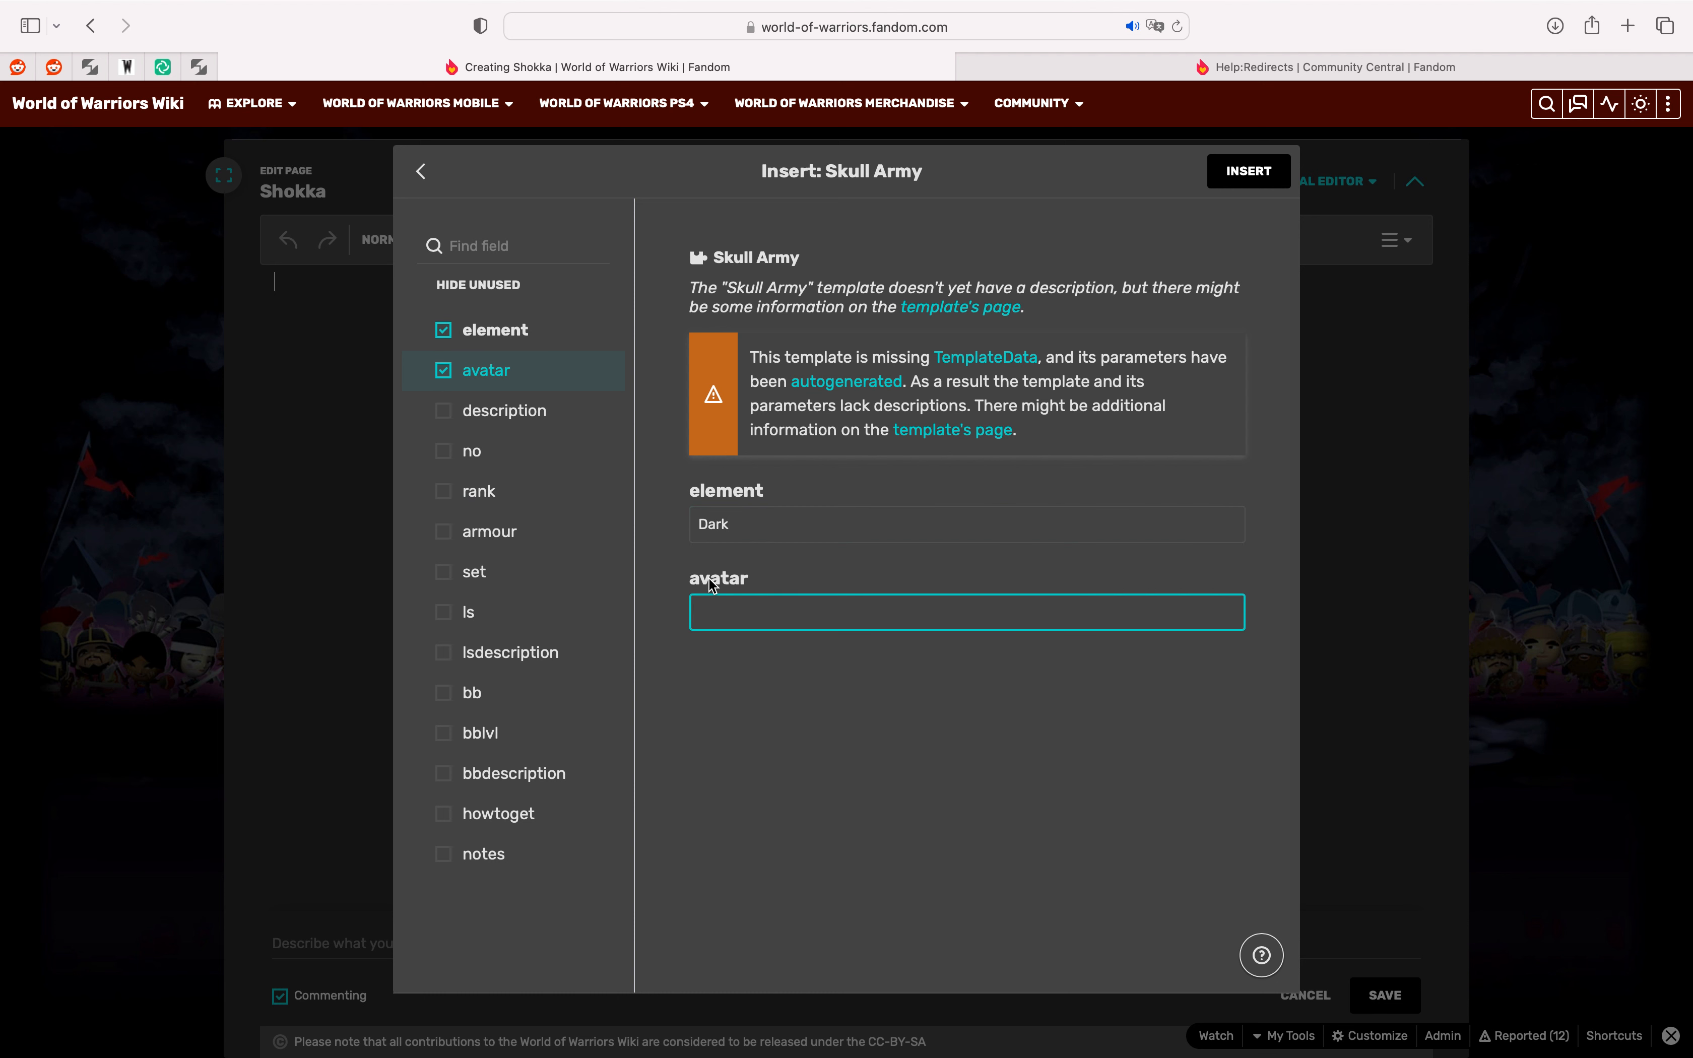
type("Shokka")
left_click(752, 634)
Step: Add the description and no fields without values, and set rank to "Minion" and armour to 1
left_click(425, 418)
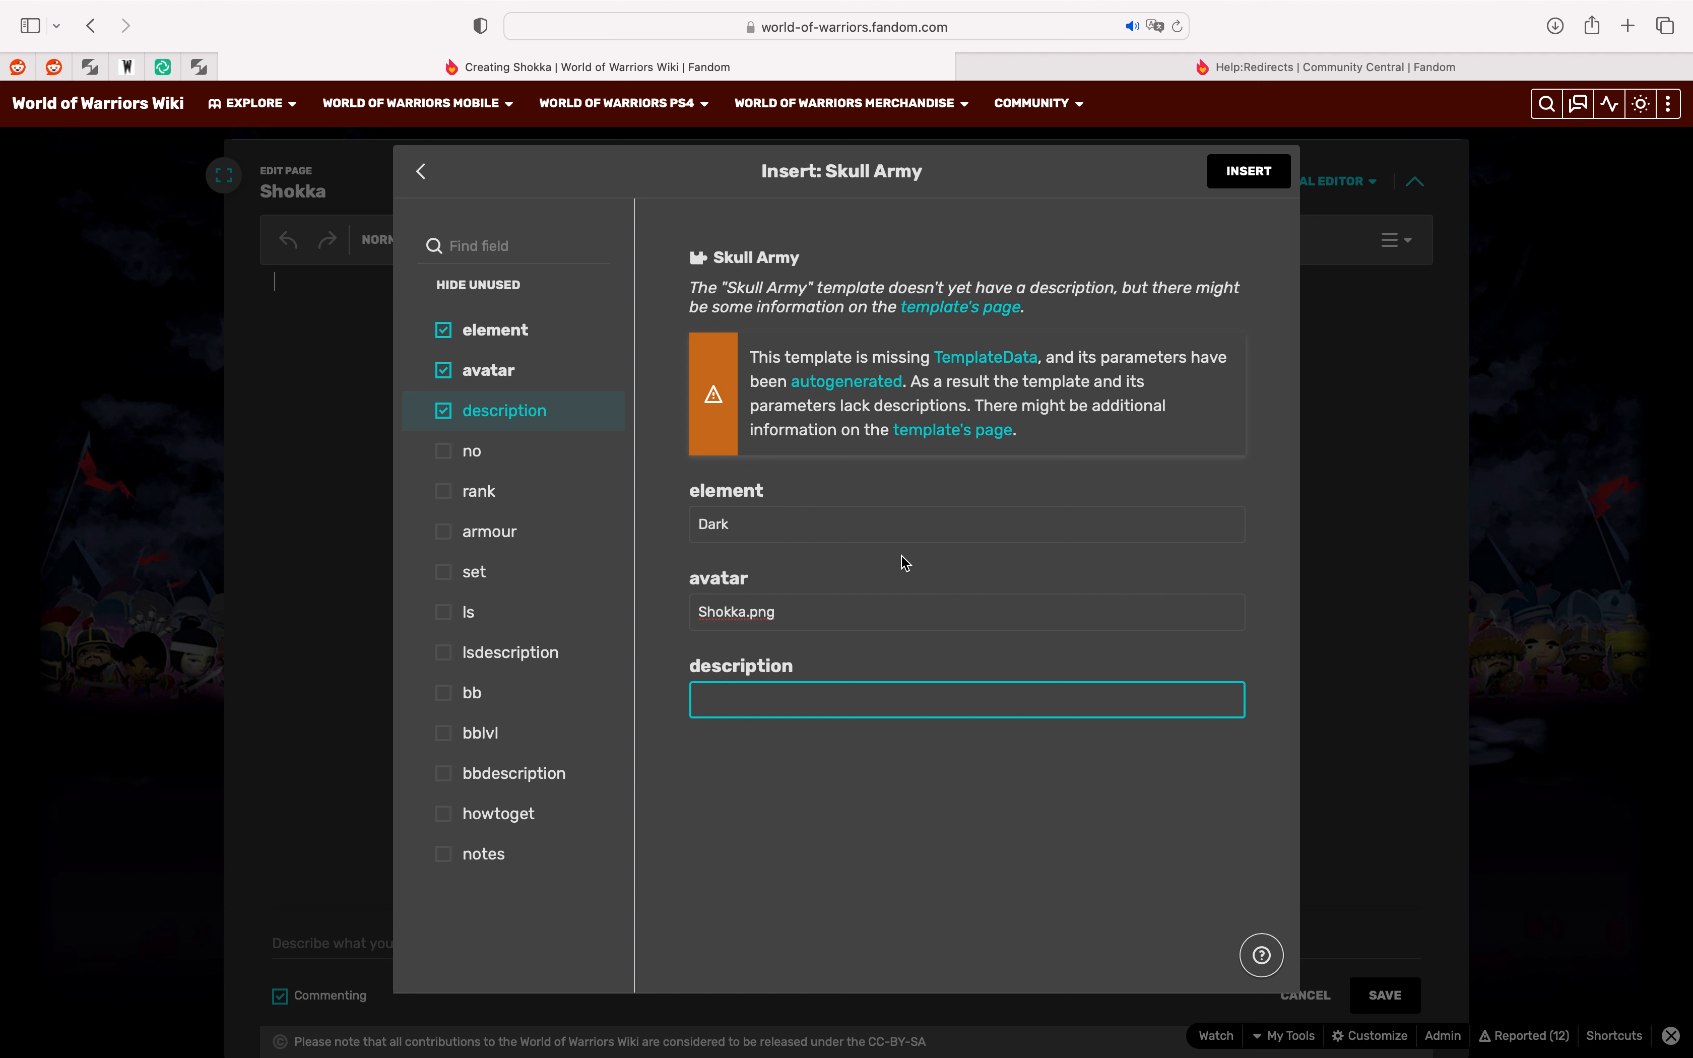
left_click(444, 452)
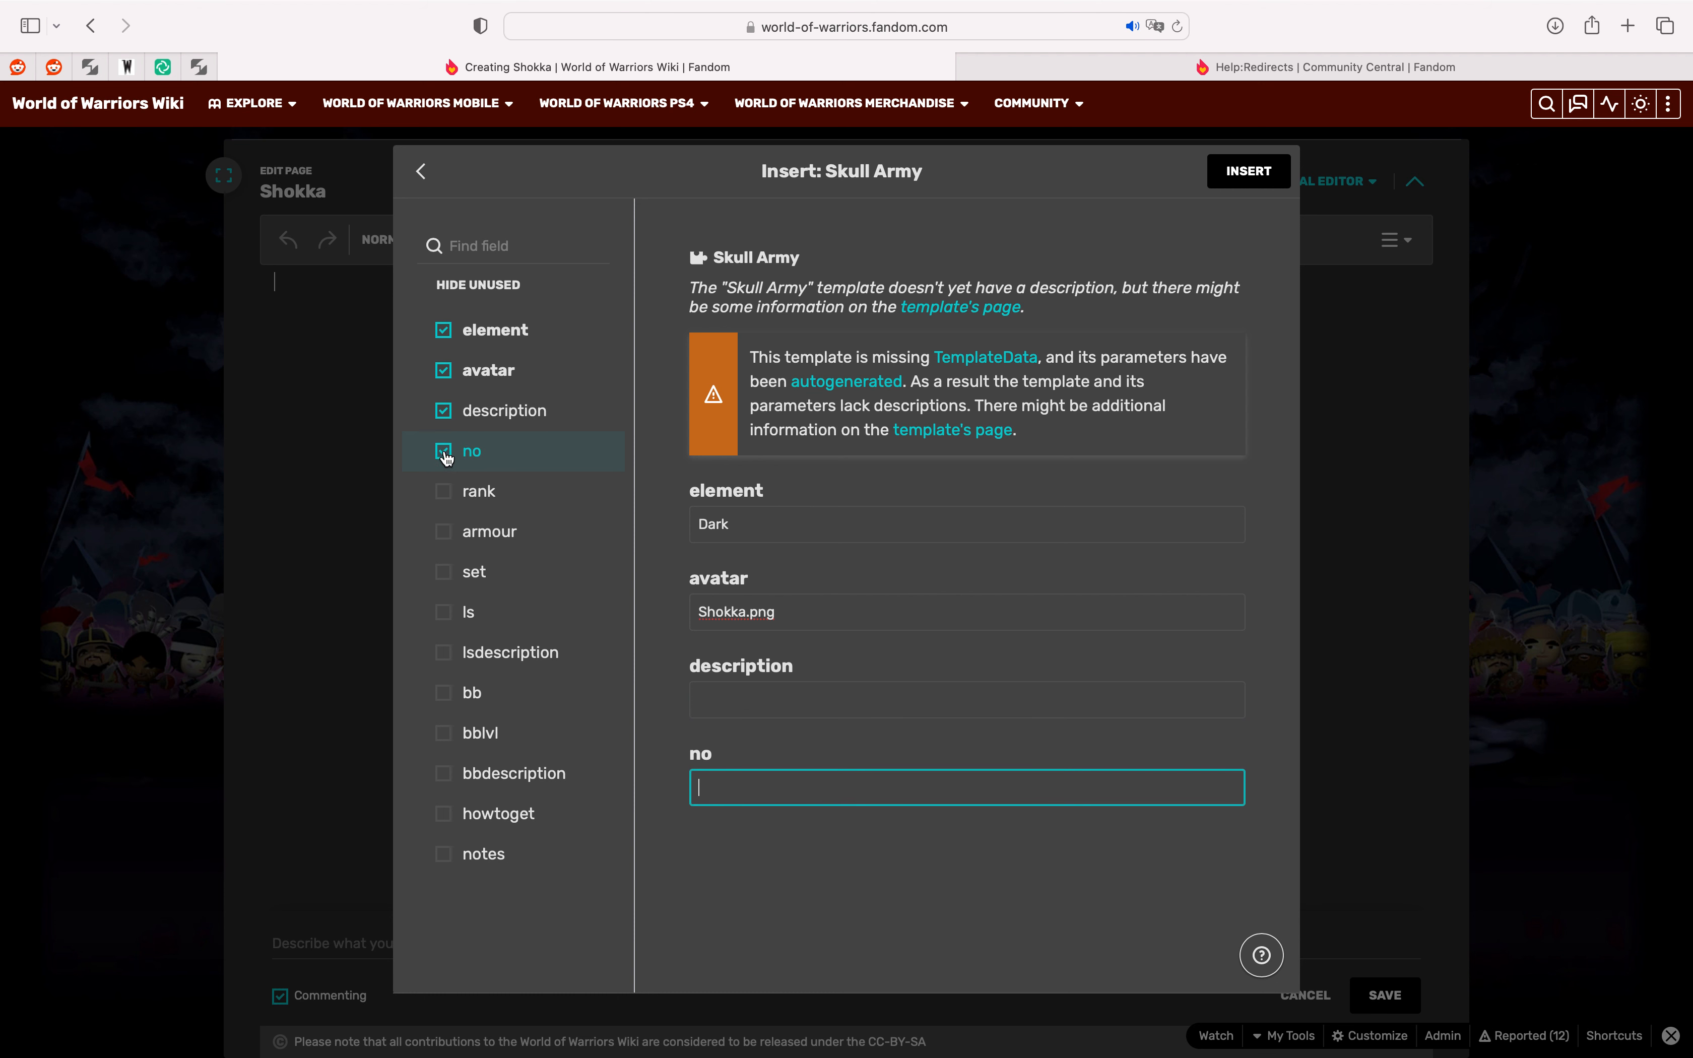
left_click(443, 491)
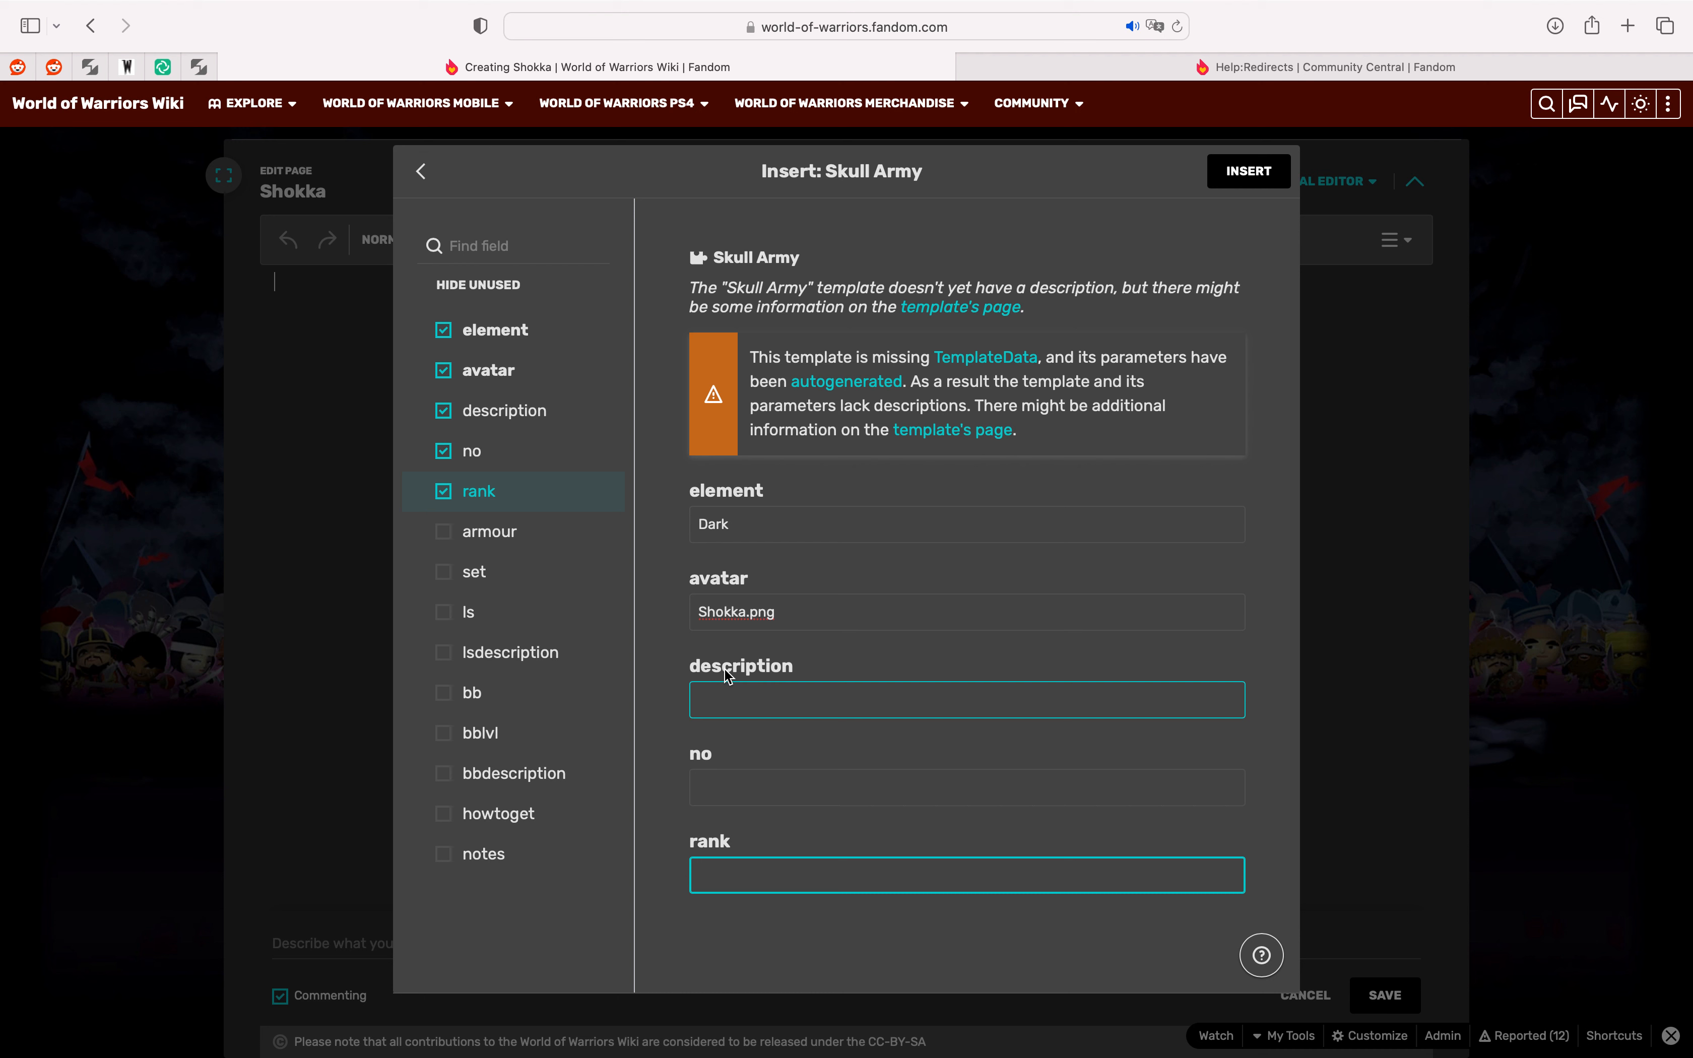
type("Minion")
left_click(443, 531)
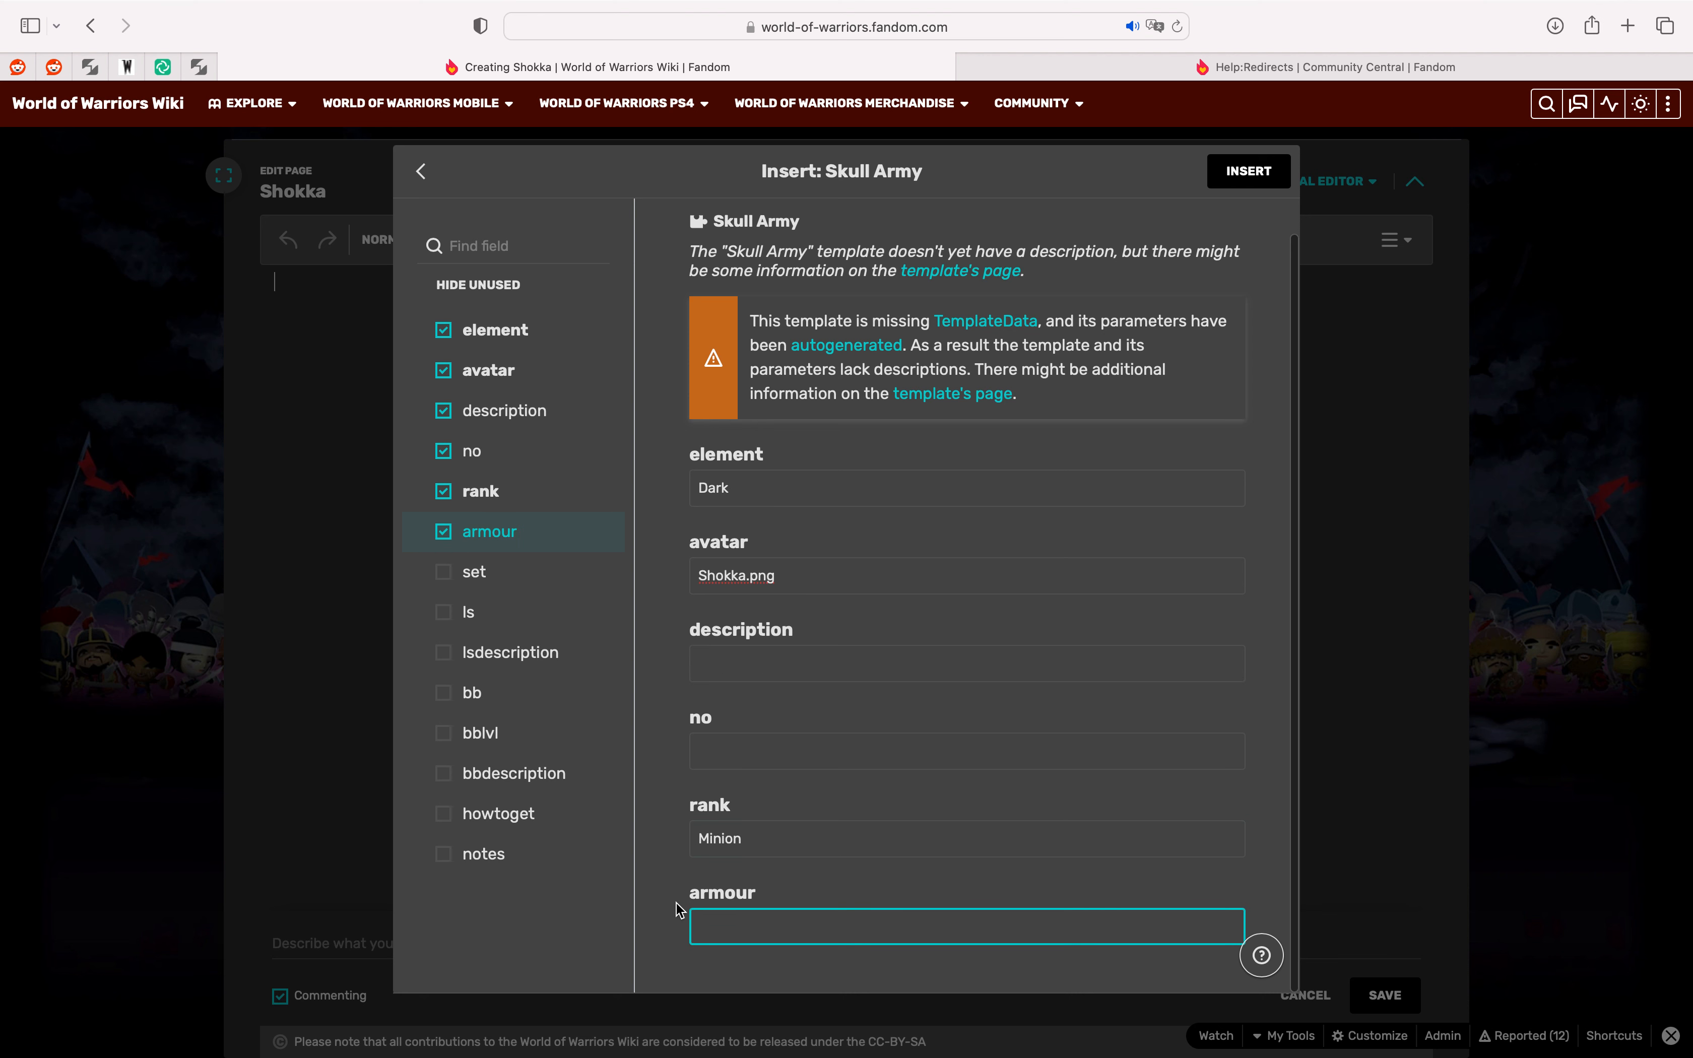
type("1")
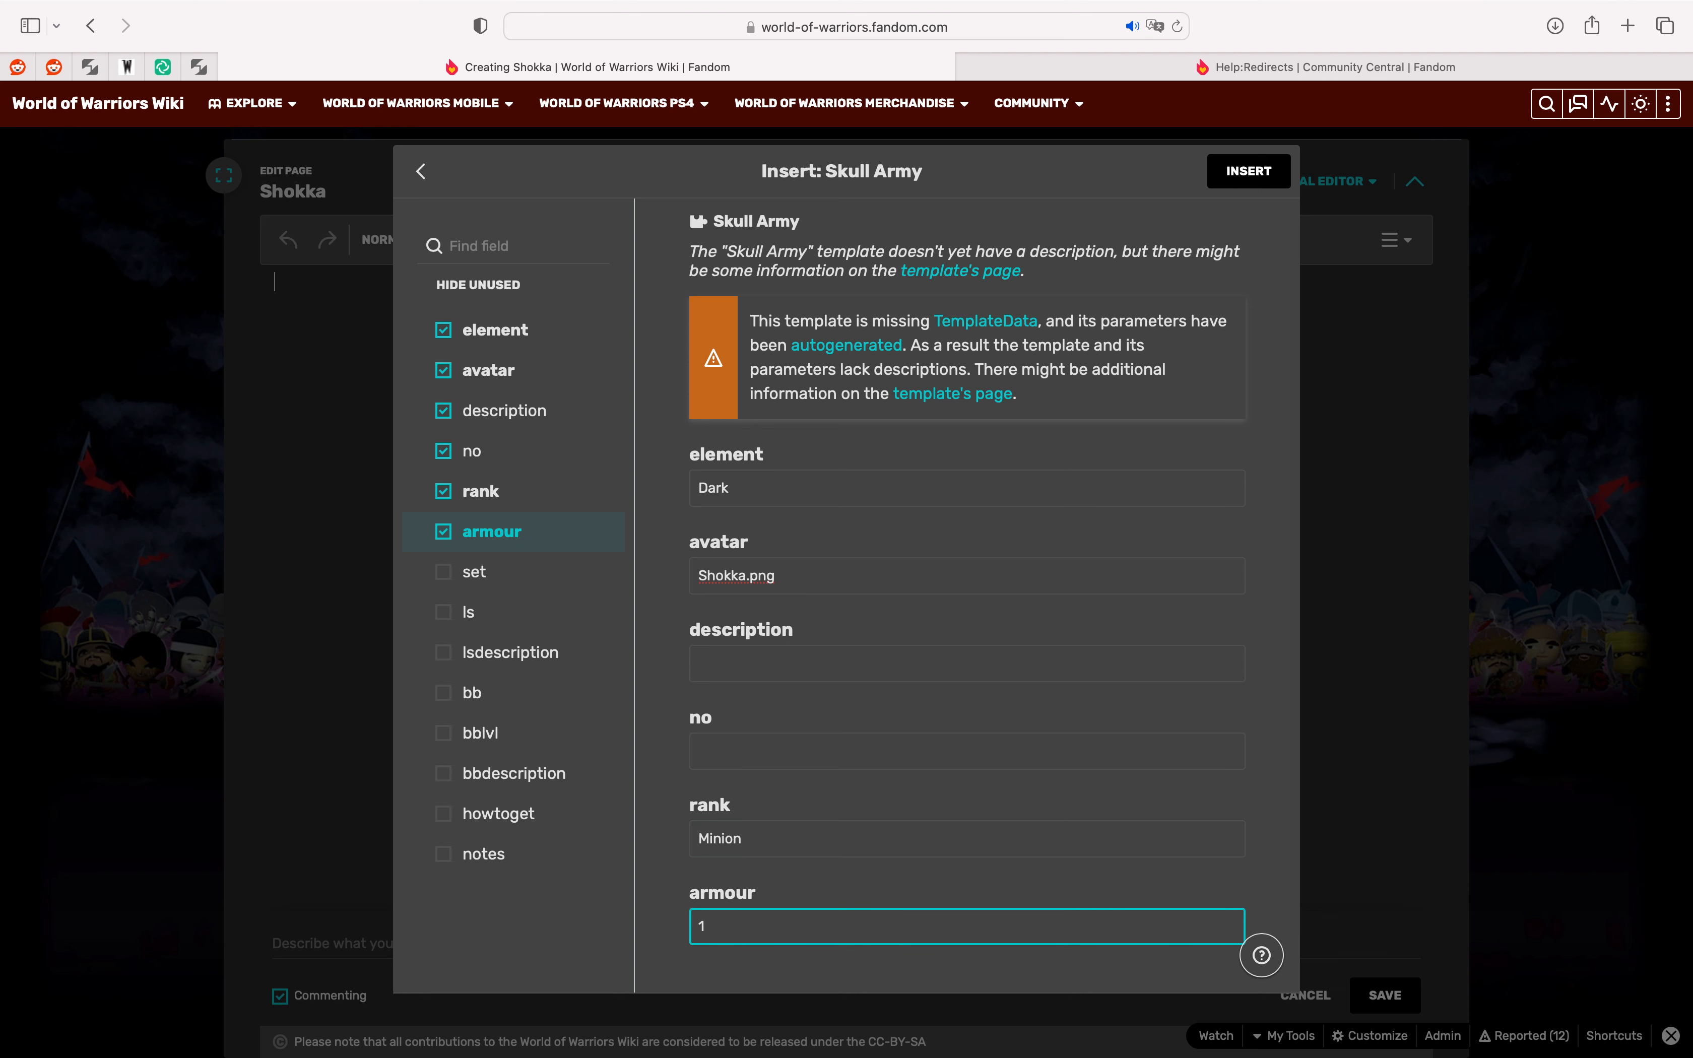
Step: Add empty set, ls, lsdescription and bbdescription fields, and set bb to "Thunder Strike" and bblvl to 2
left_click(444, 572)
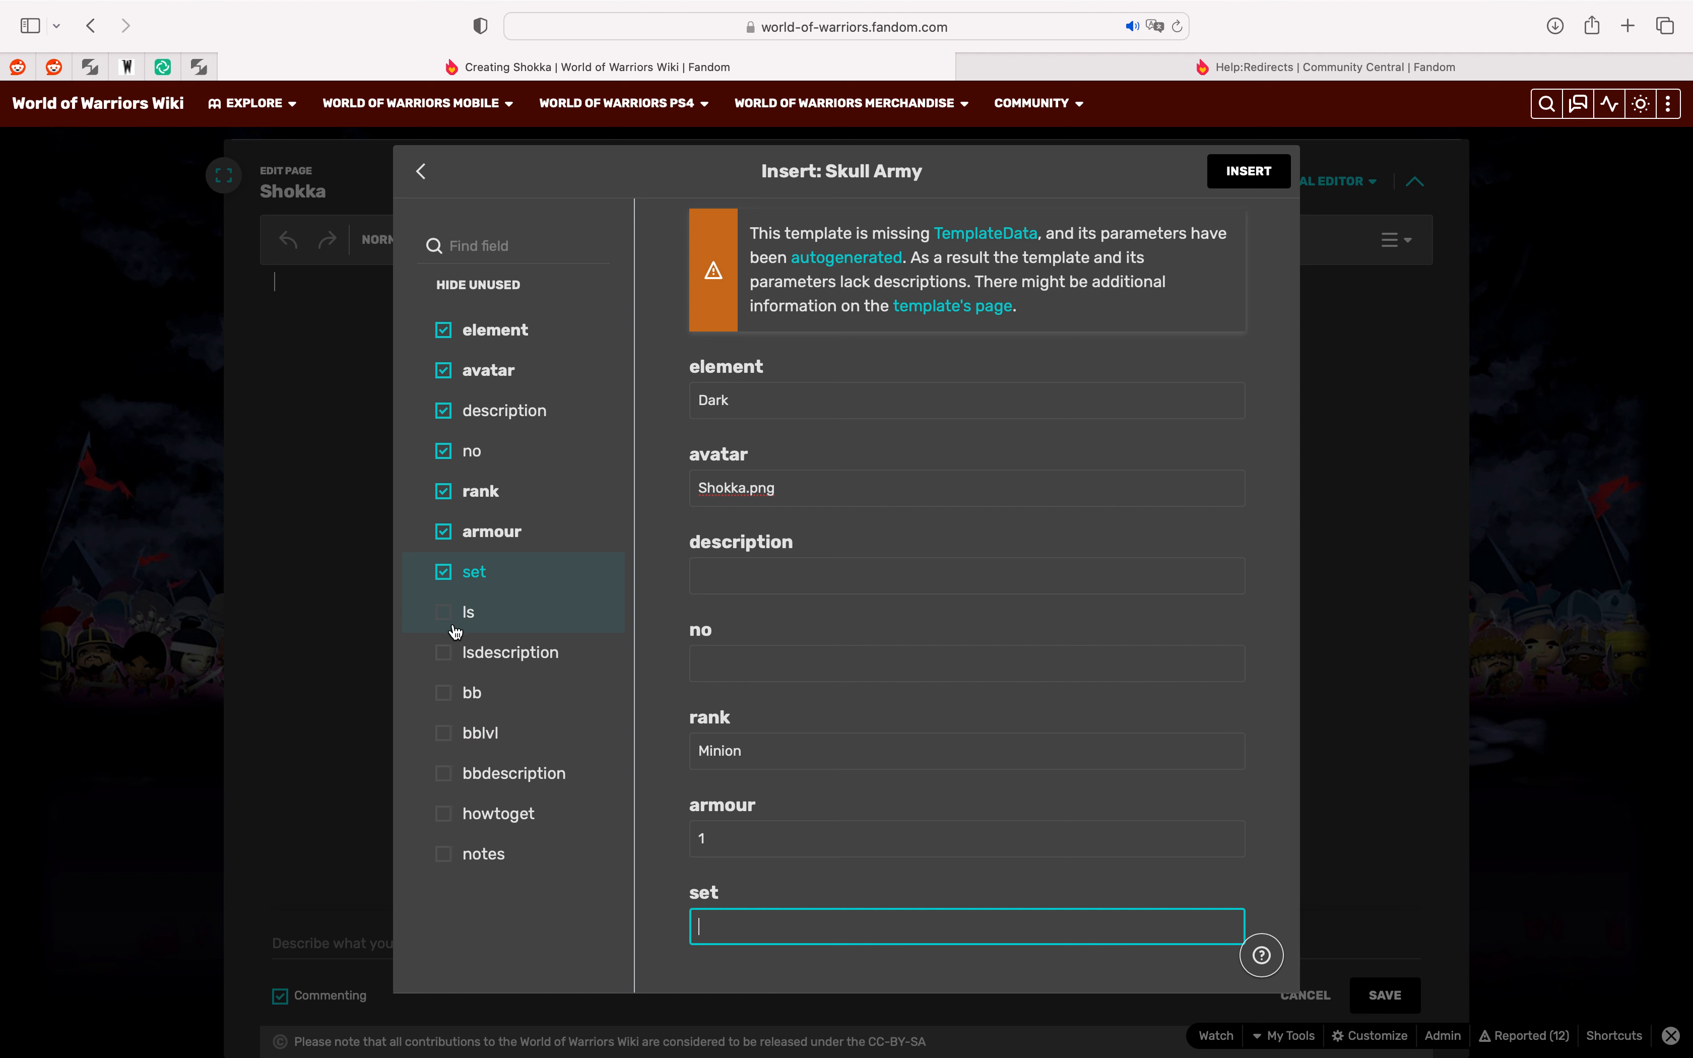
left_click(439, 616)
left_click(443, 654)
left_click(445, 695)
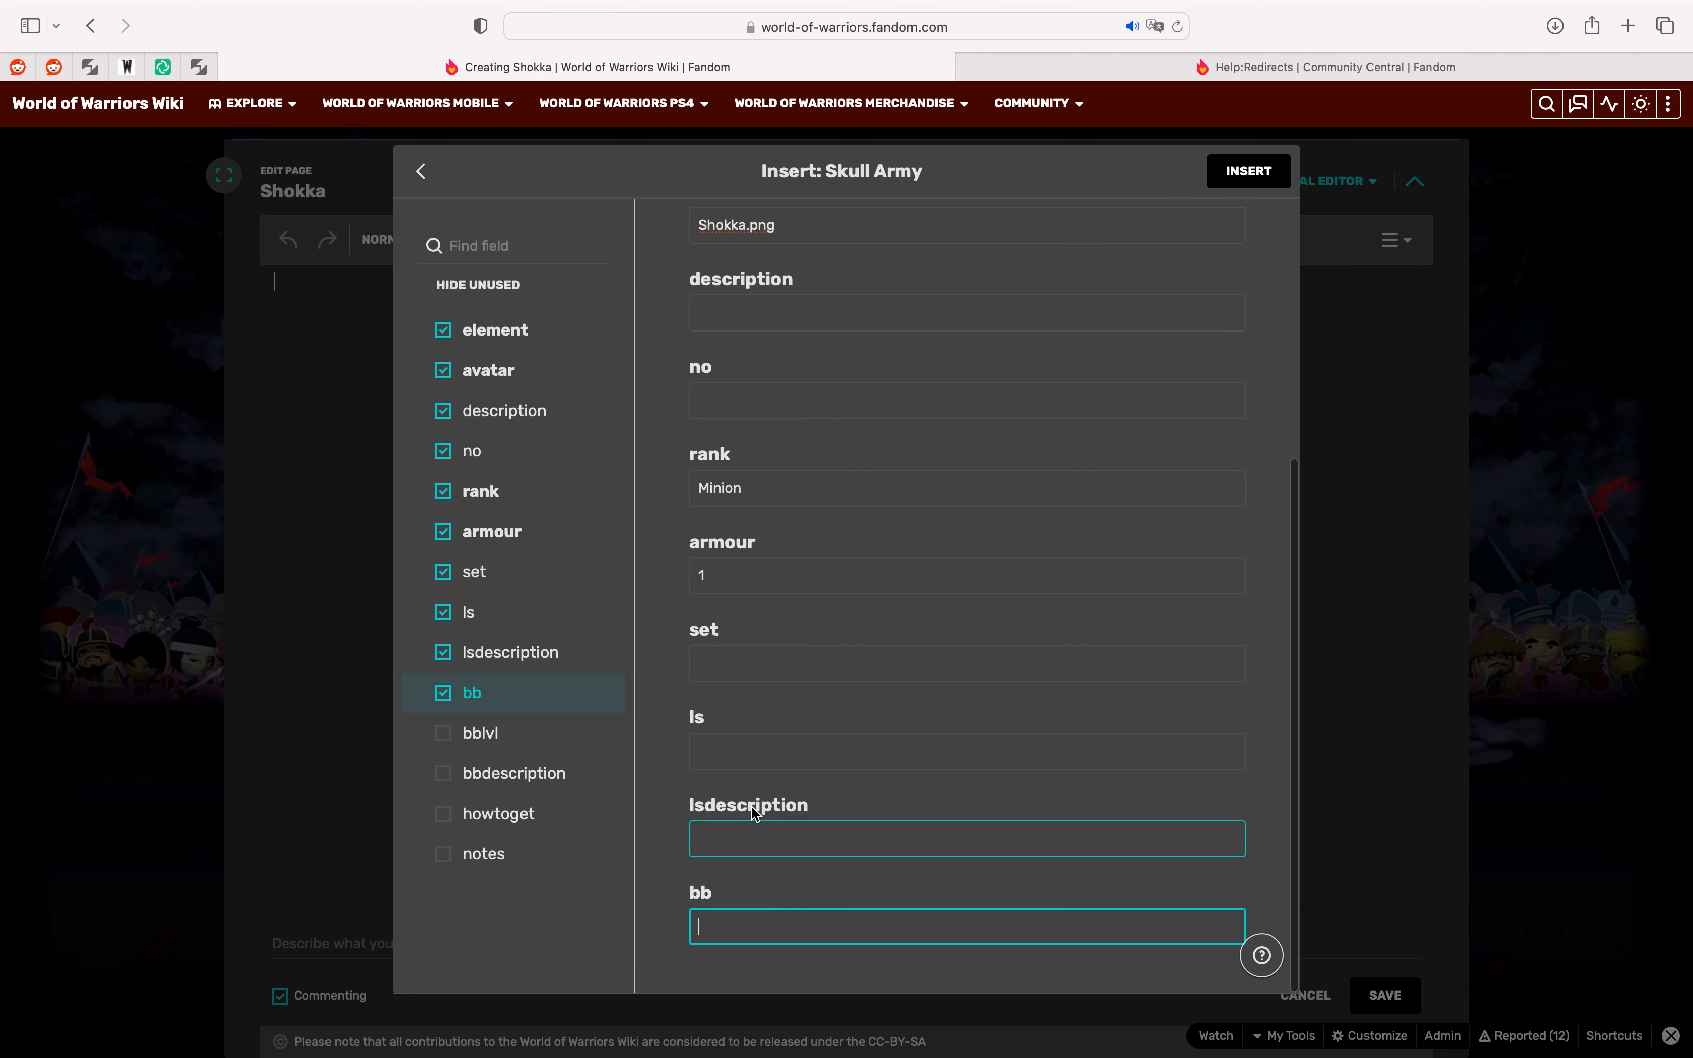
type("Thunder Strike")
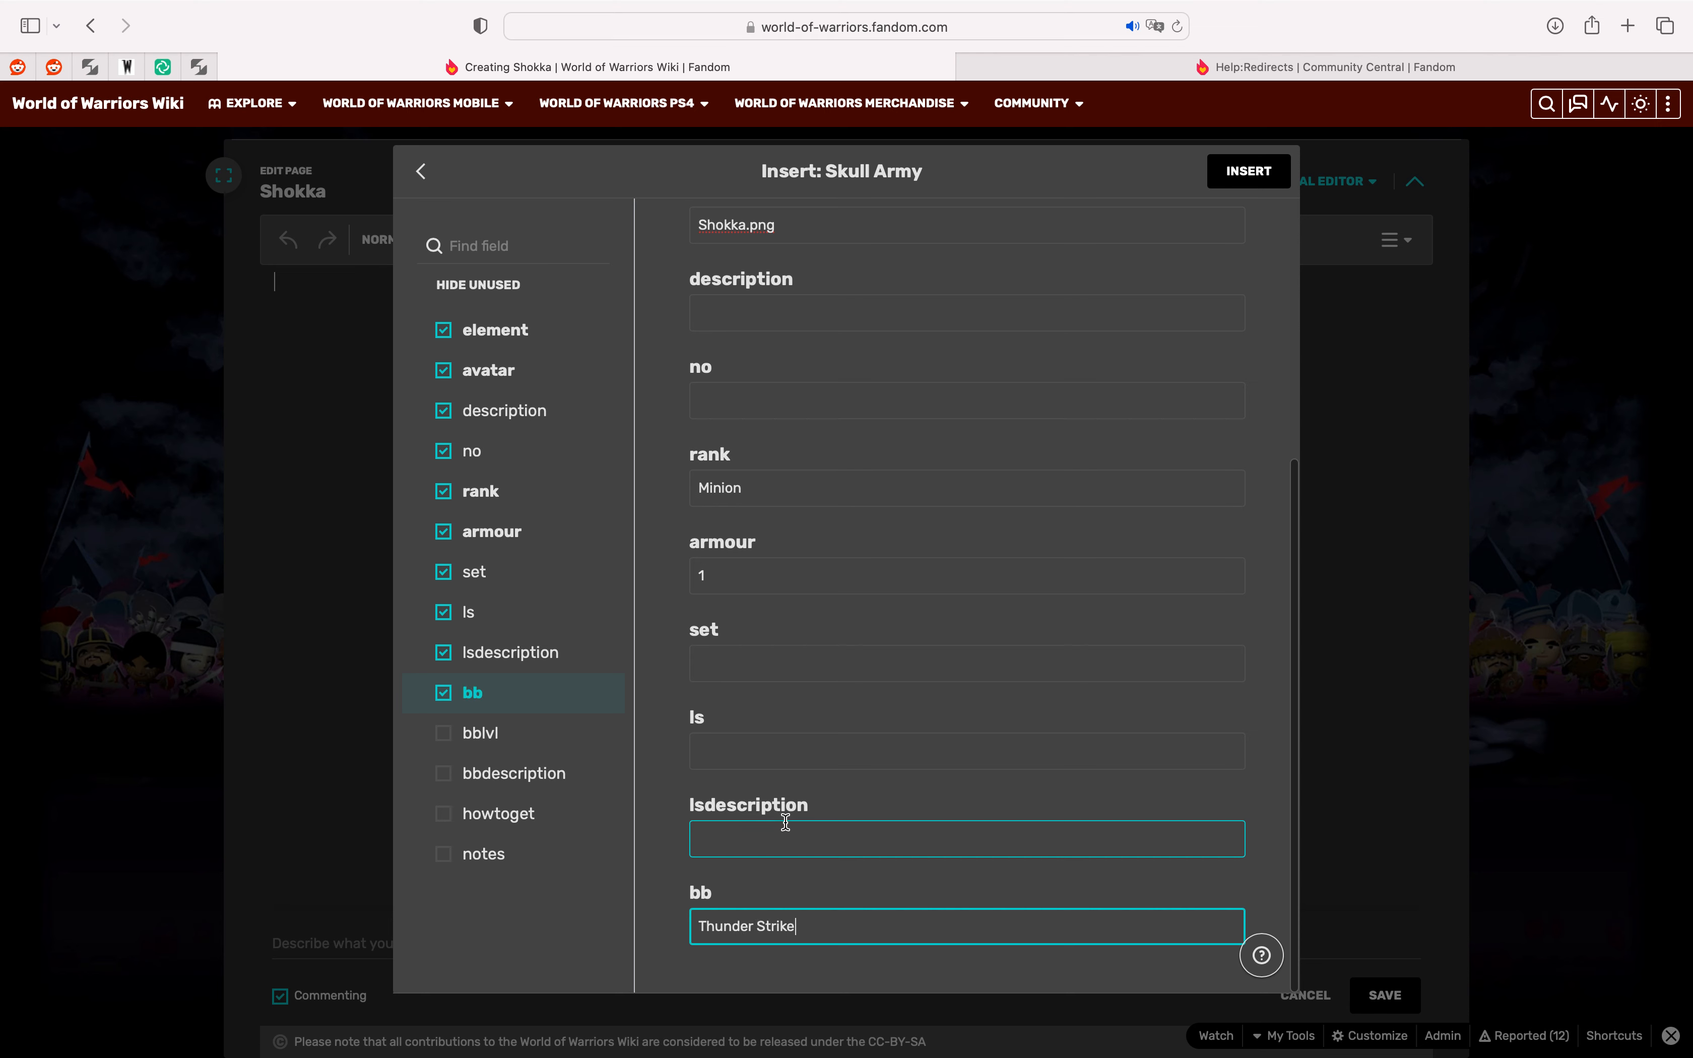
left_click(443, 733)
type("2")
left_click(443, 773)
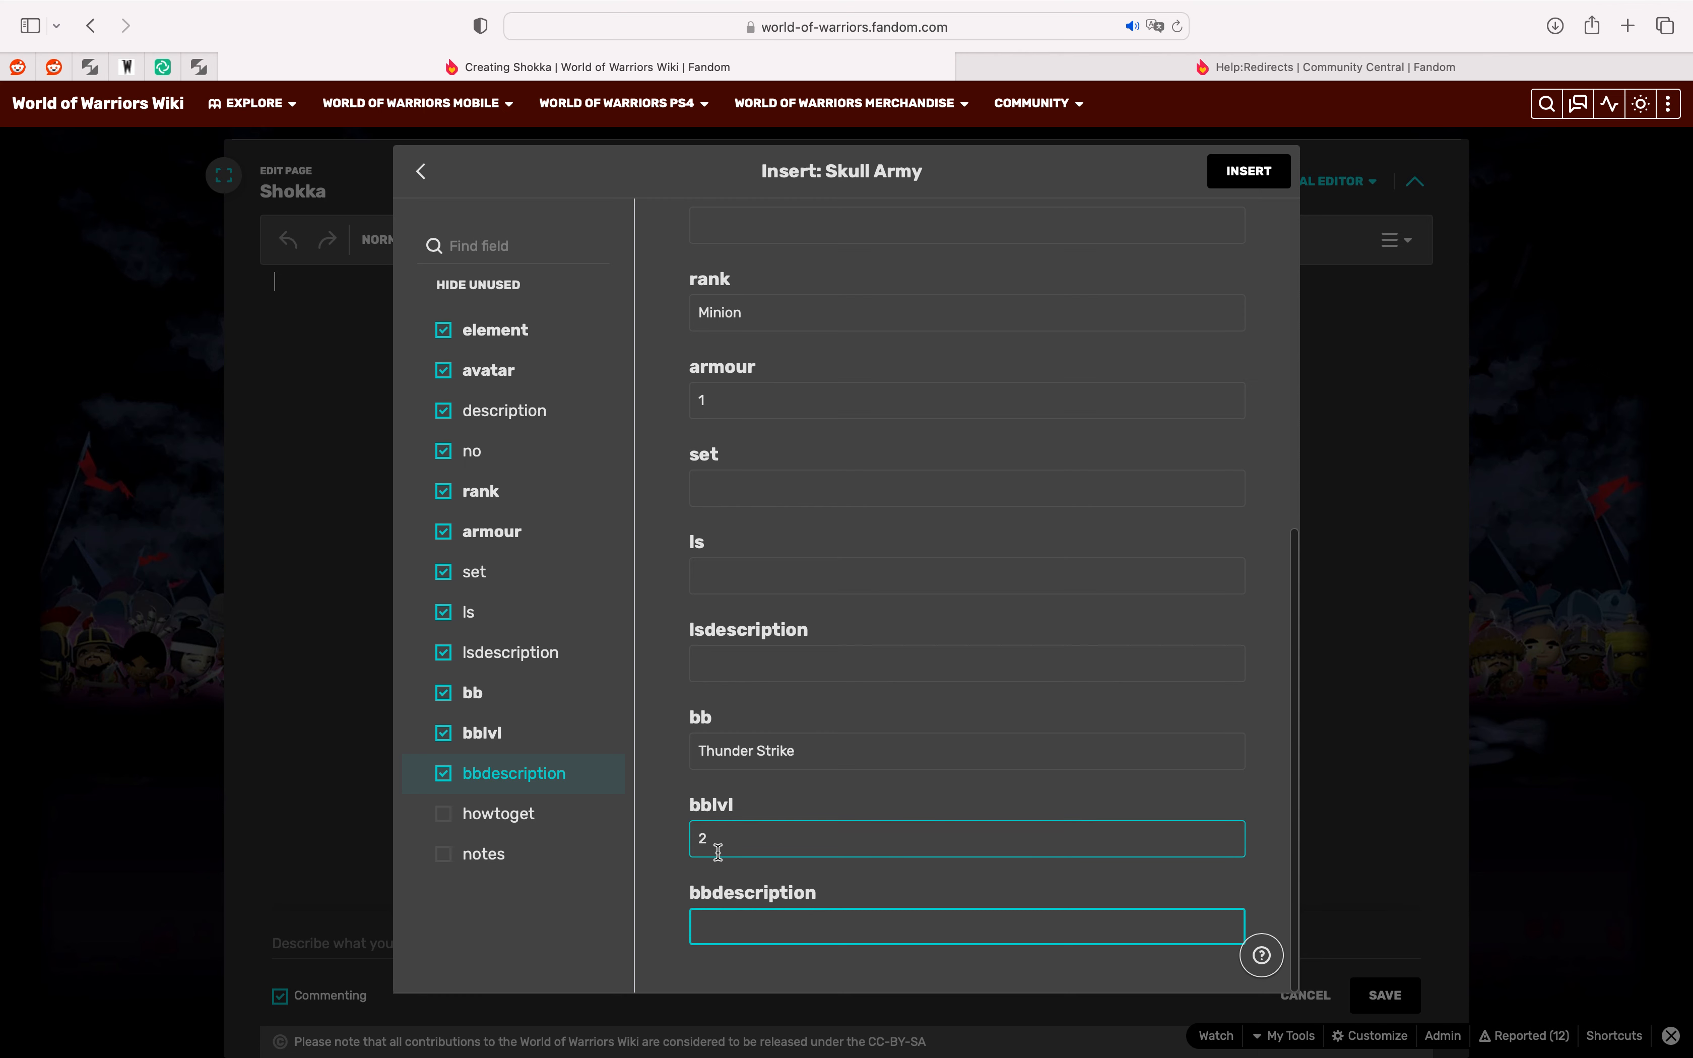
Step: Fill howtoget with the bullets "*Western Door" and "*Arena" and insert the Skull Army template into the page
left_click(443, 813)
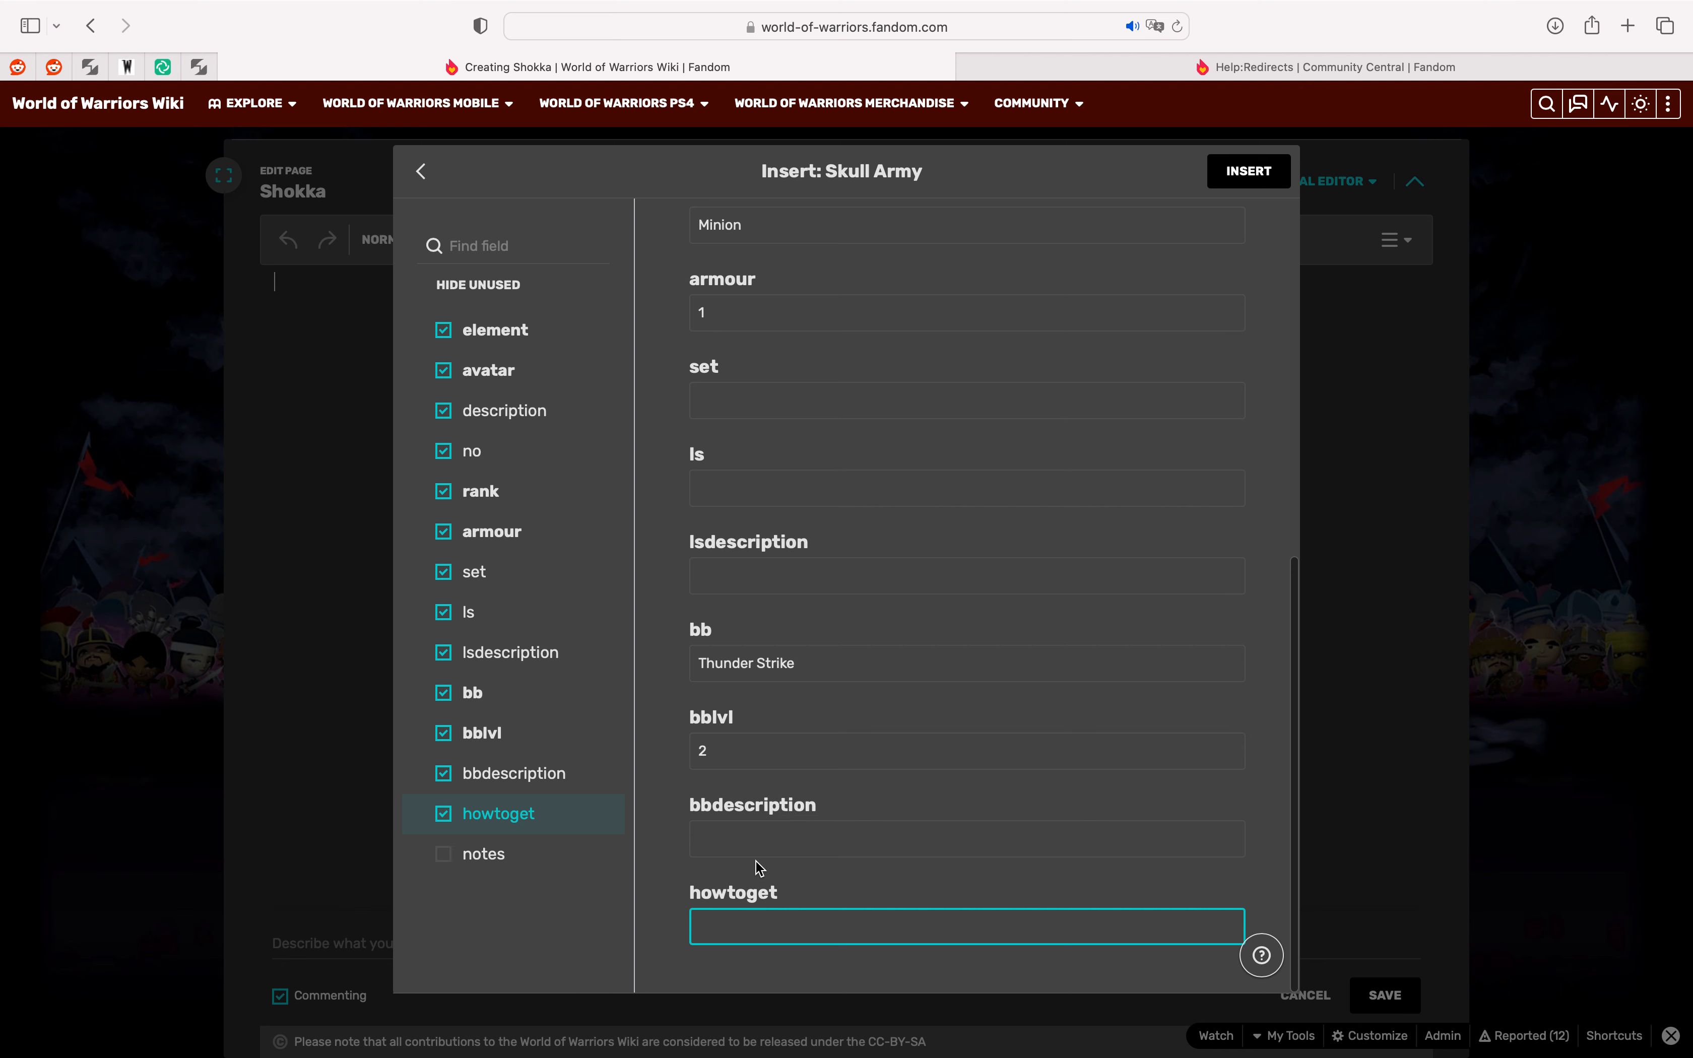
type("*Western Door")
key("Return")
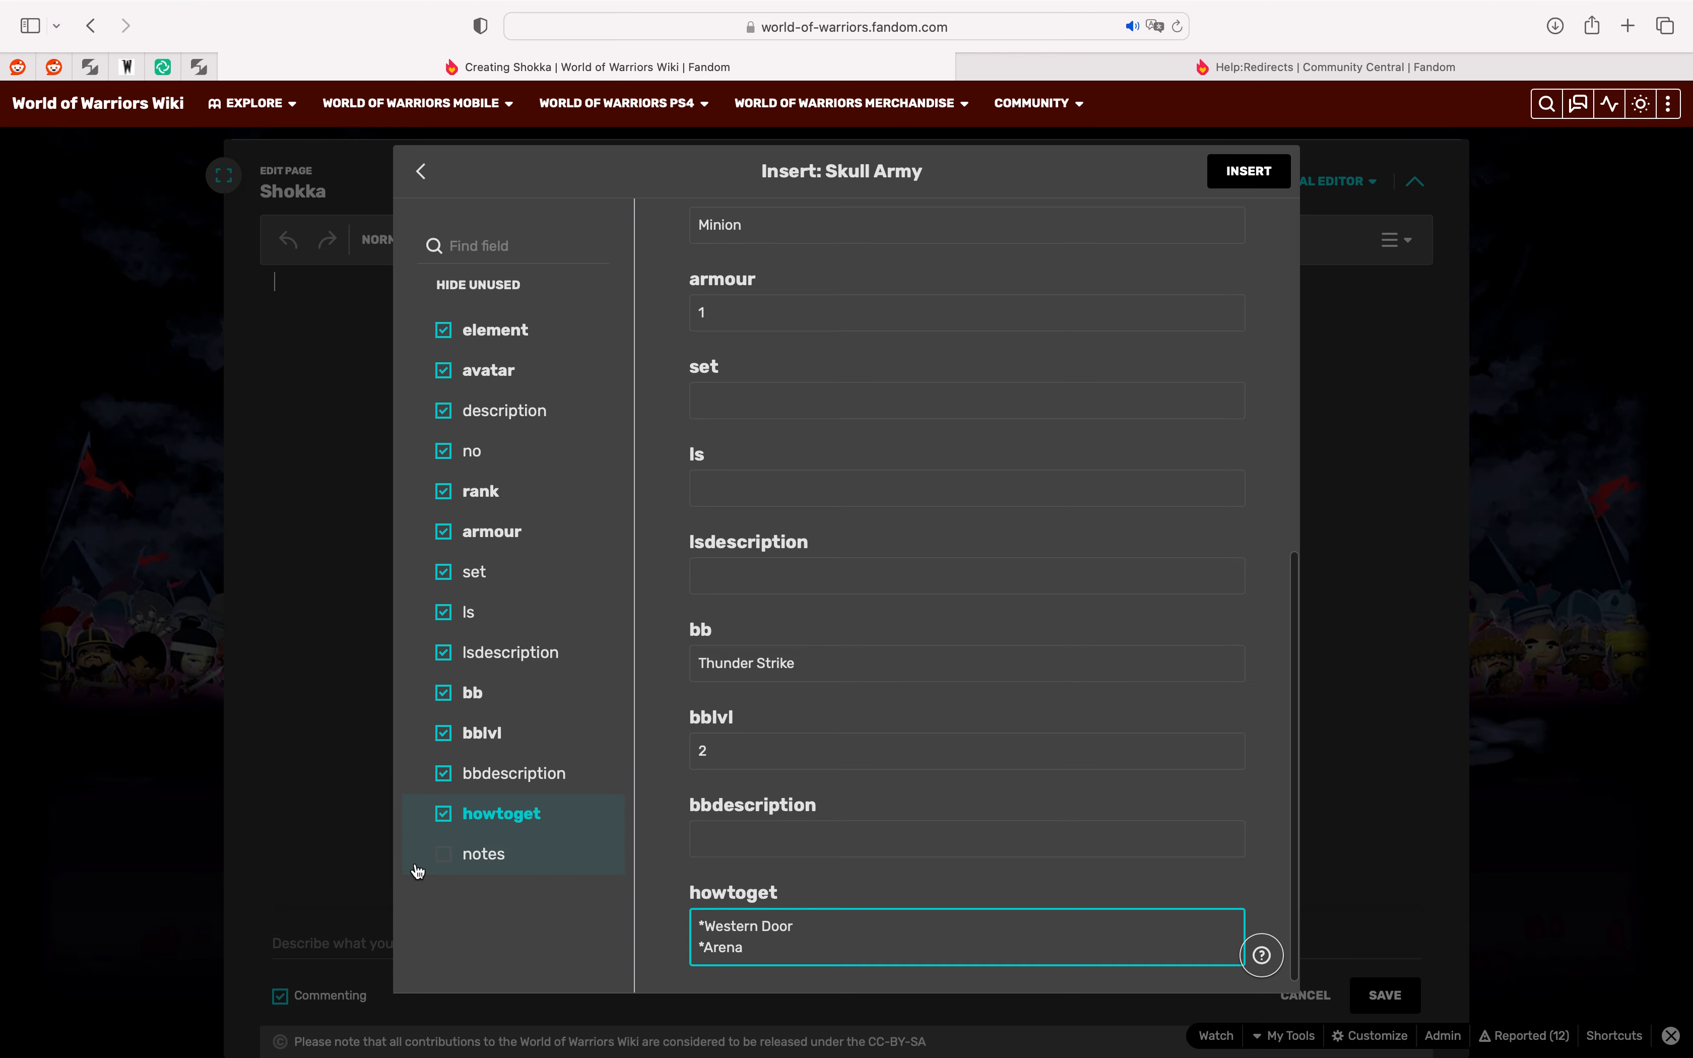
left_click(1267, 176)
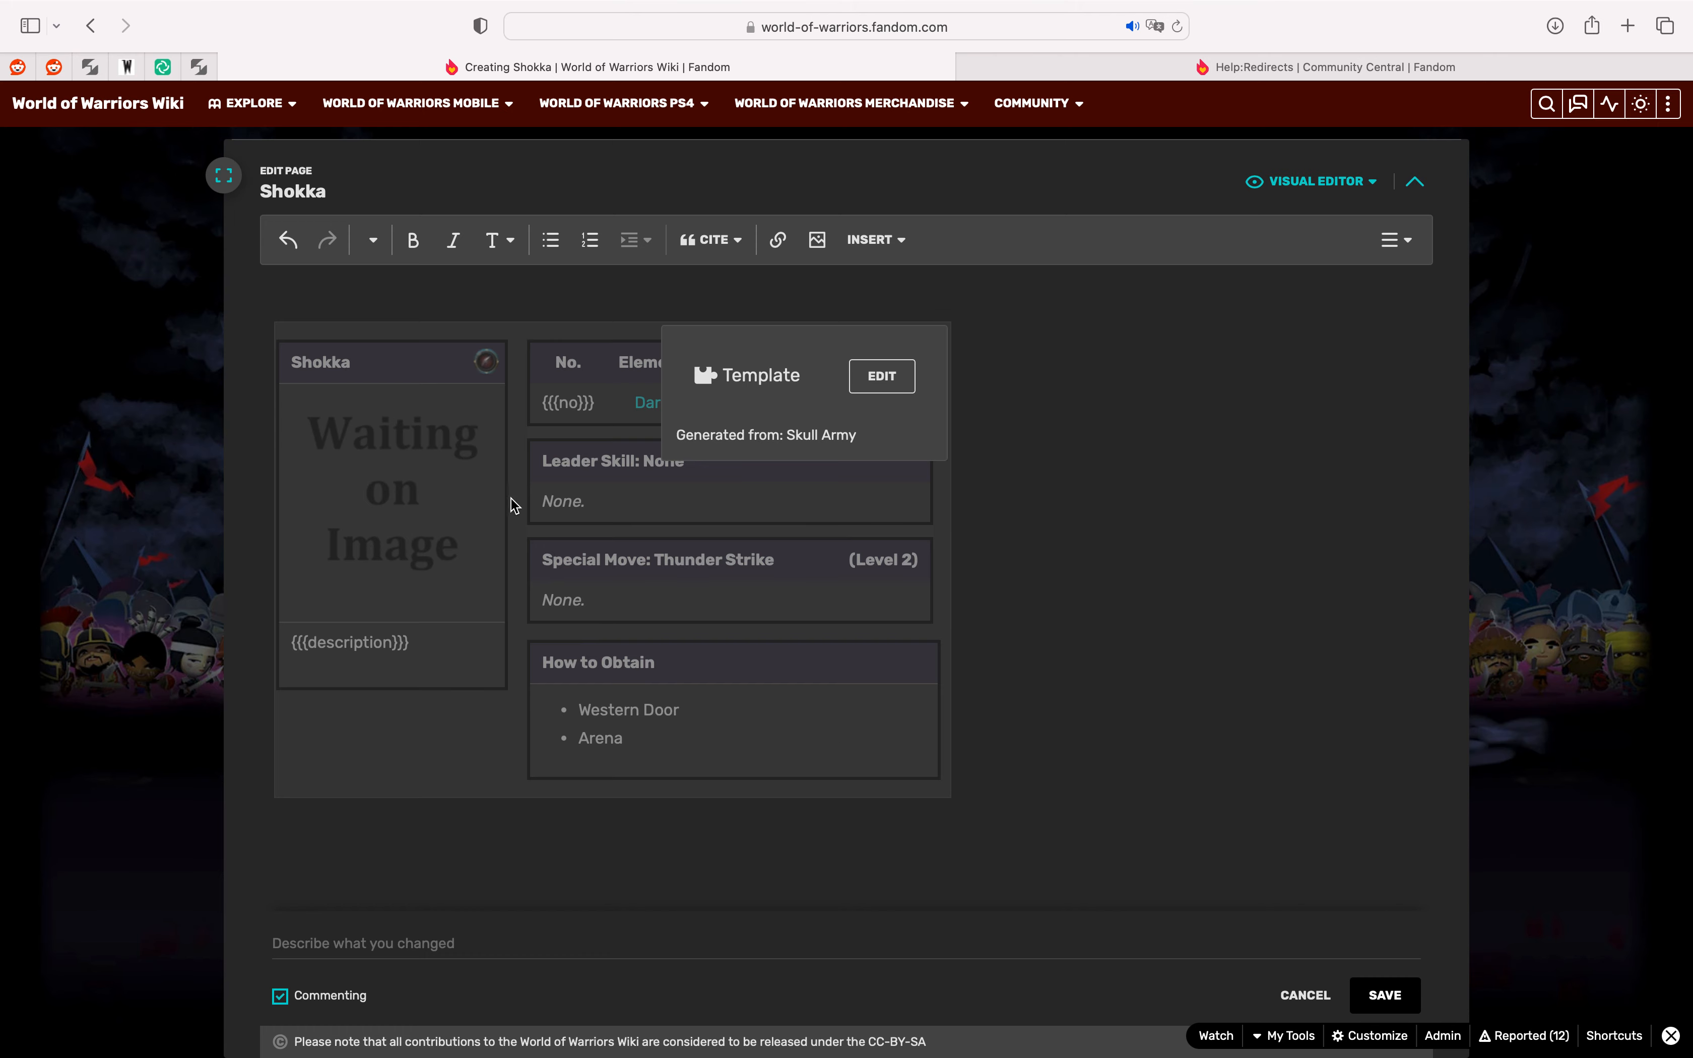
Step: Add the heading "Location" below the Skull Army template and start a new line under it
left_click(587, 838)
left_click(579, 840)
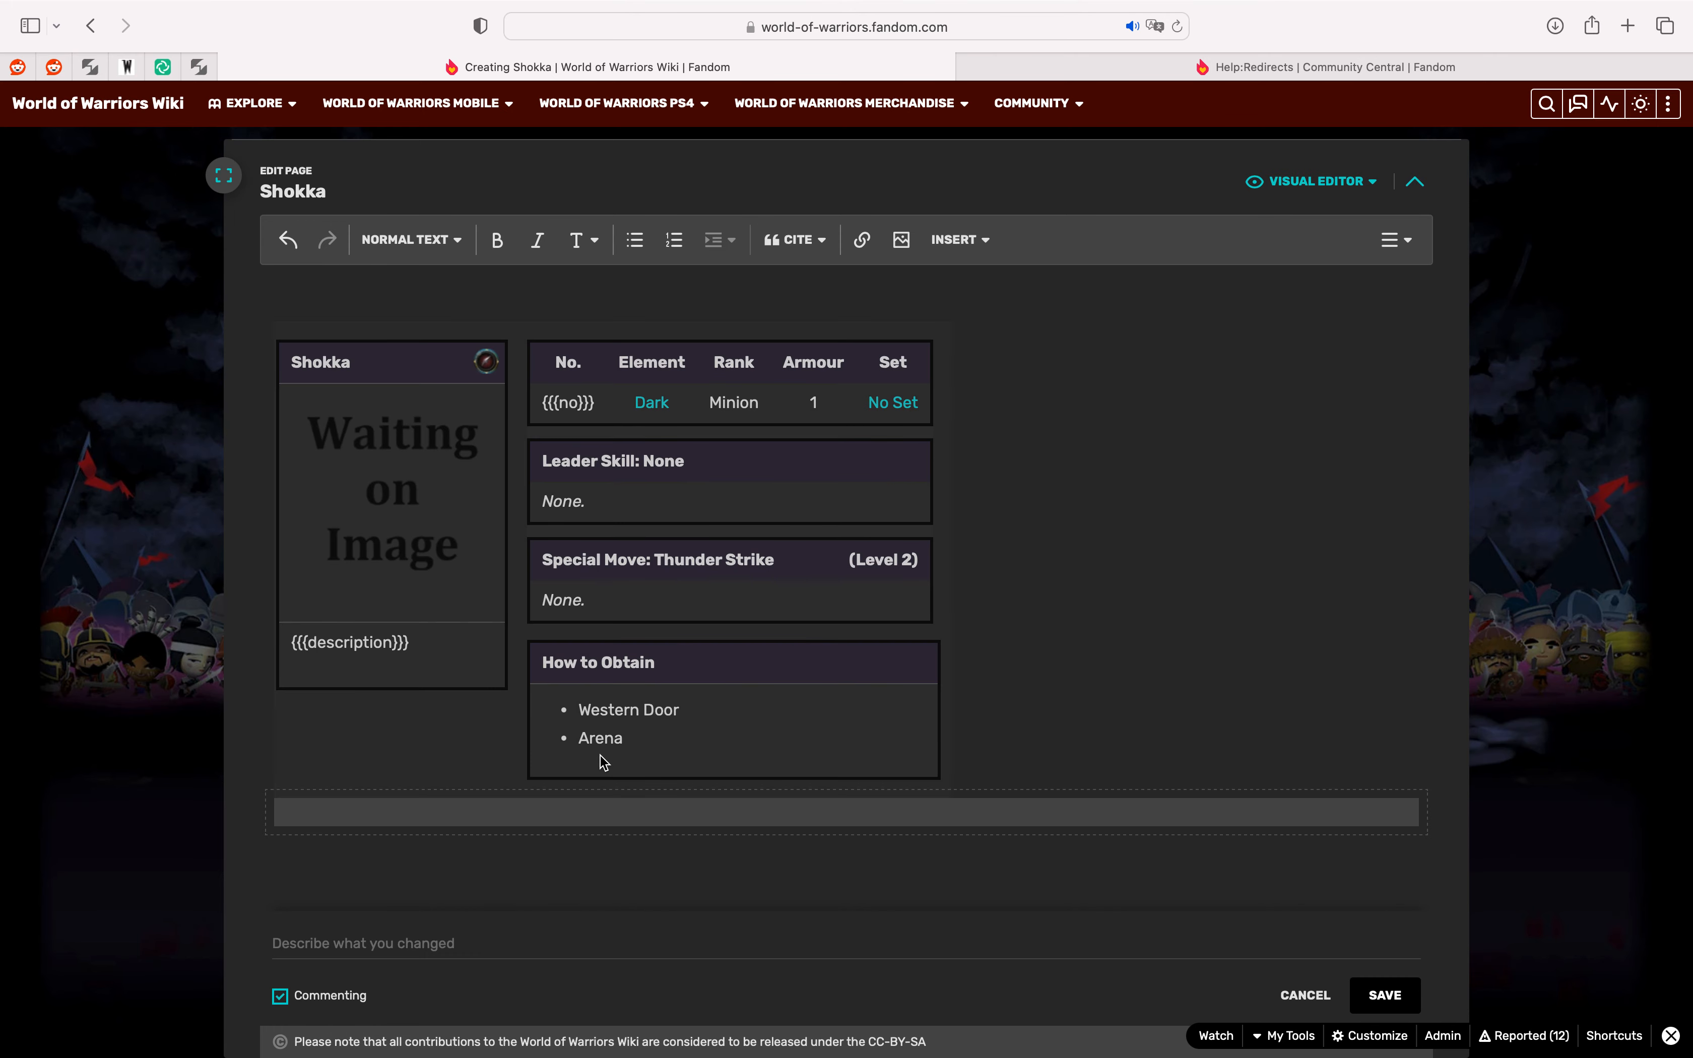
left_click(422, 241)
left_click(450, 320)
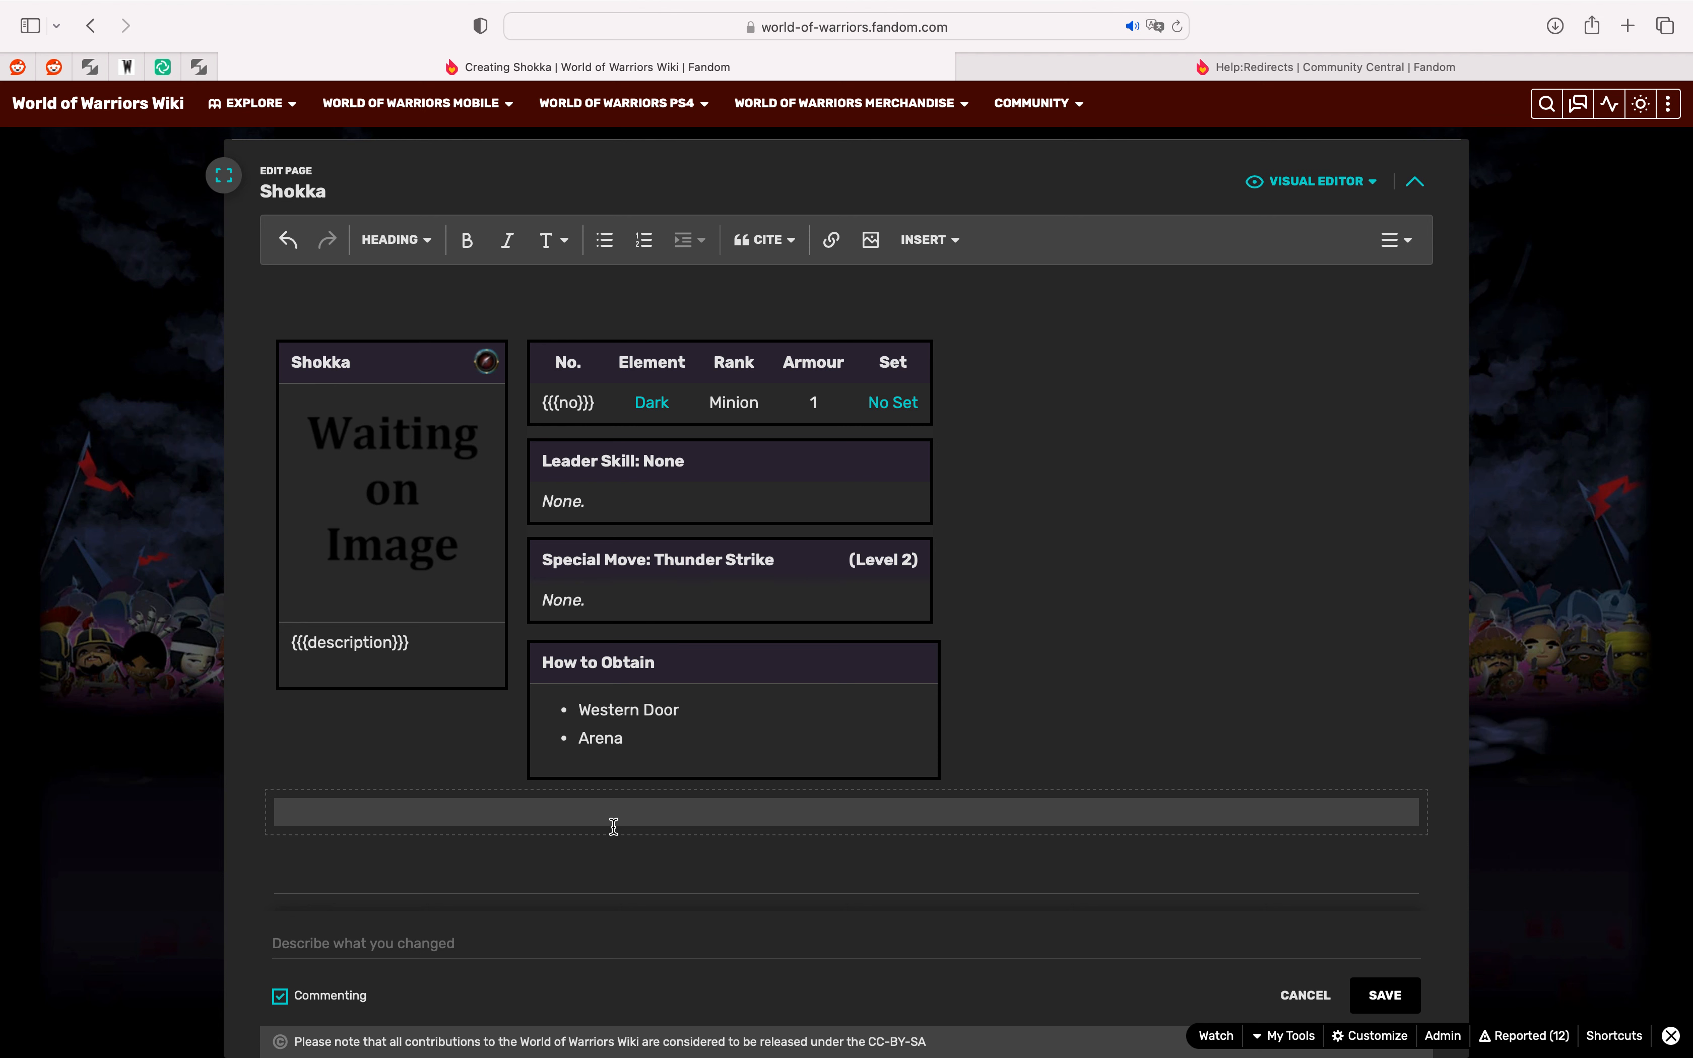
type("Location")
key("Return")
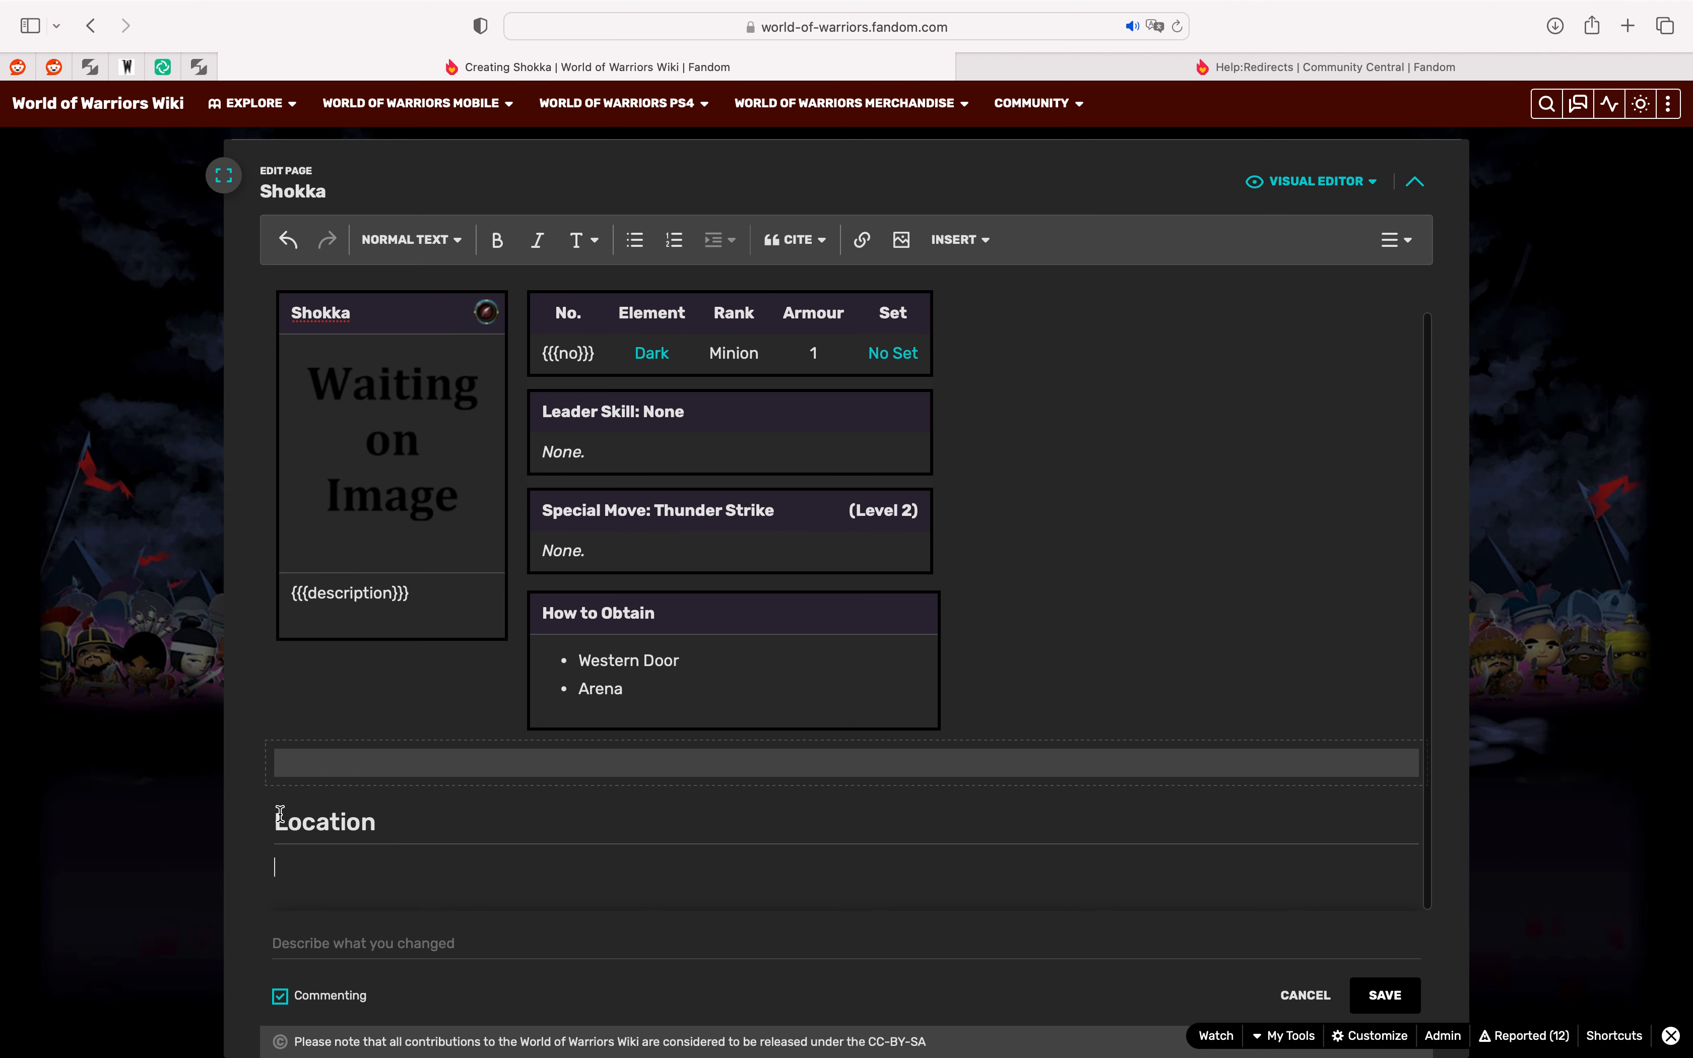
Step: Insert a table under the Location heading and fill its header row with "Location", "Health", "Physical" and "Elemental"
left_click(953, 254)
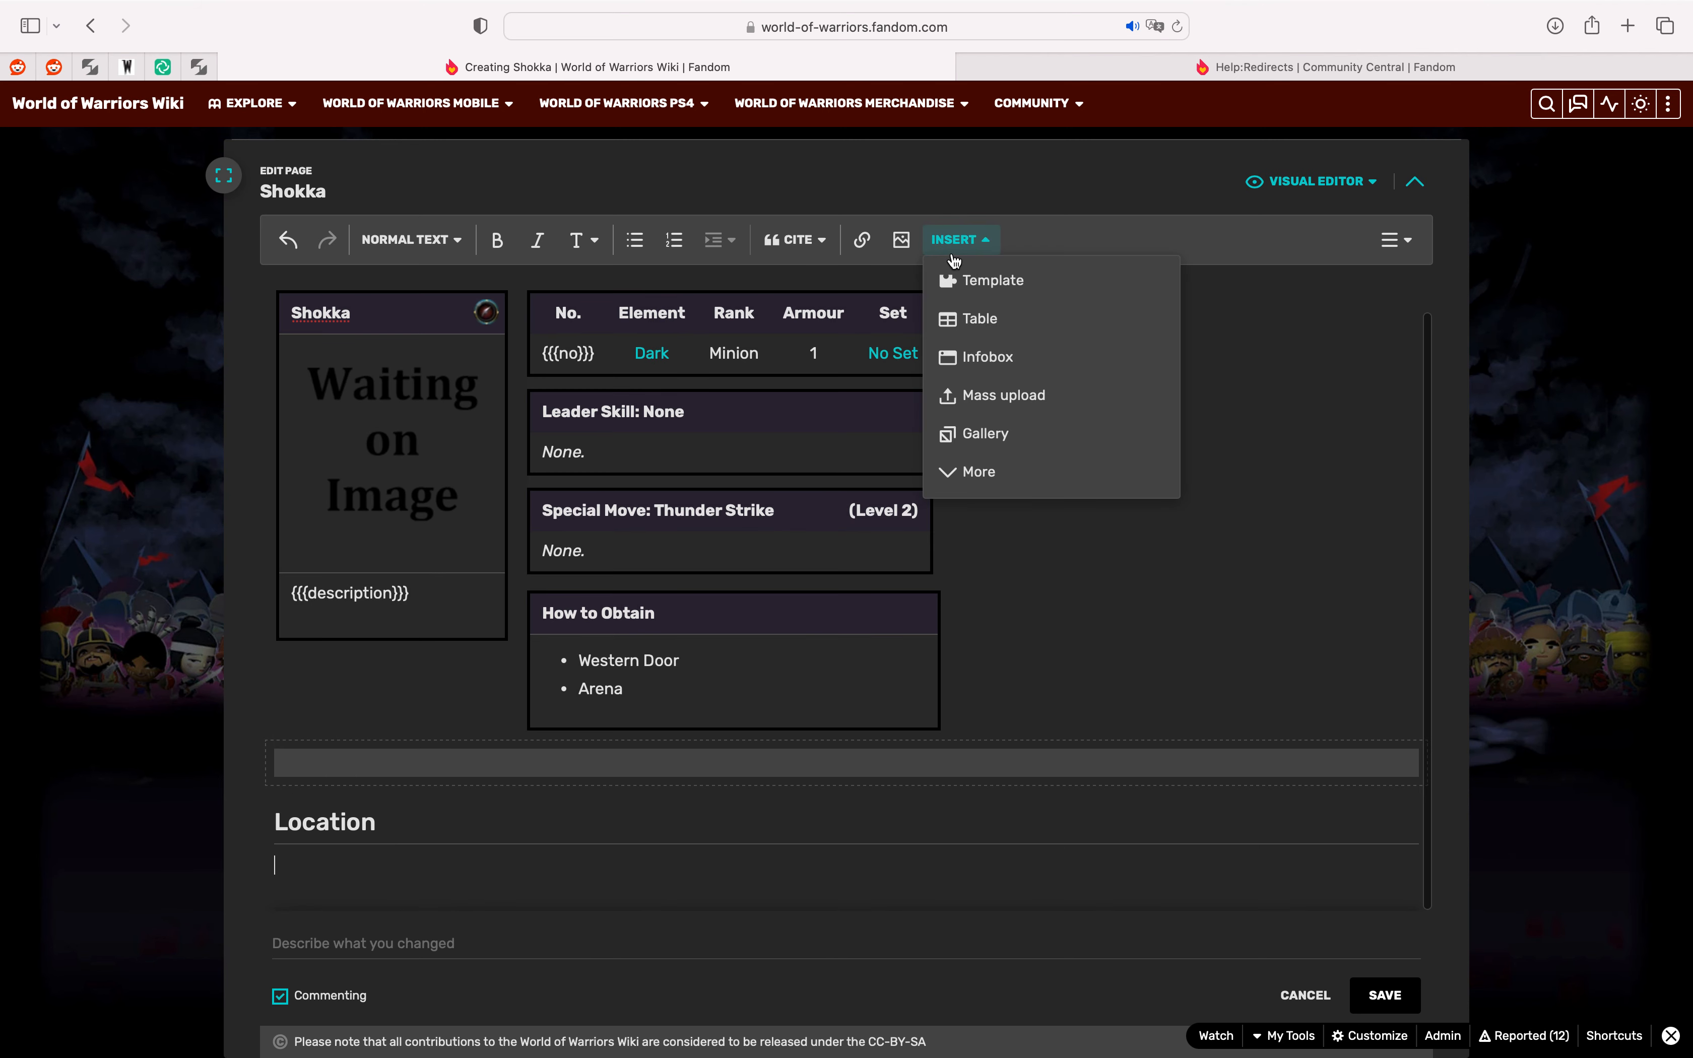
left_click(978, 318)
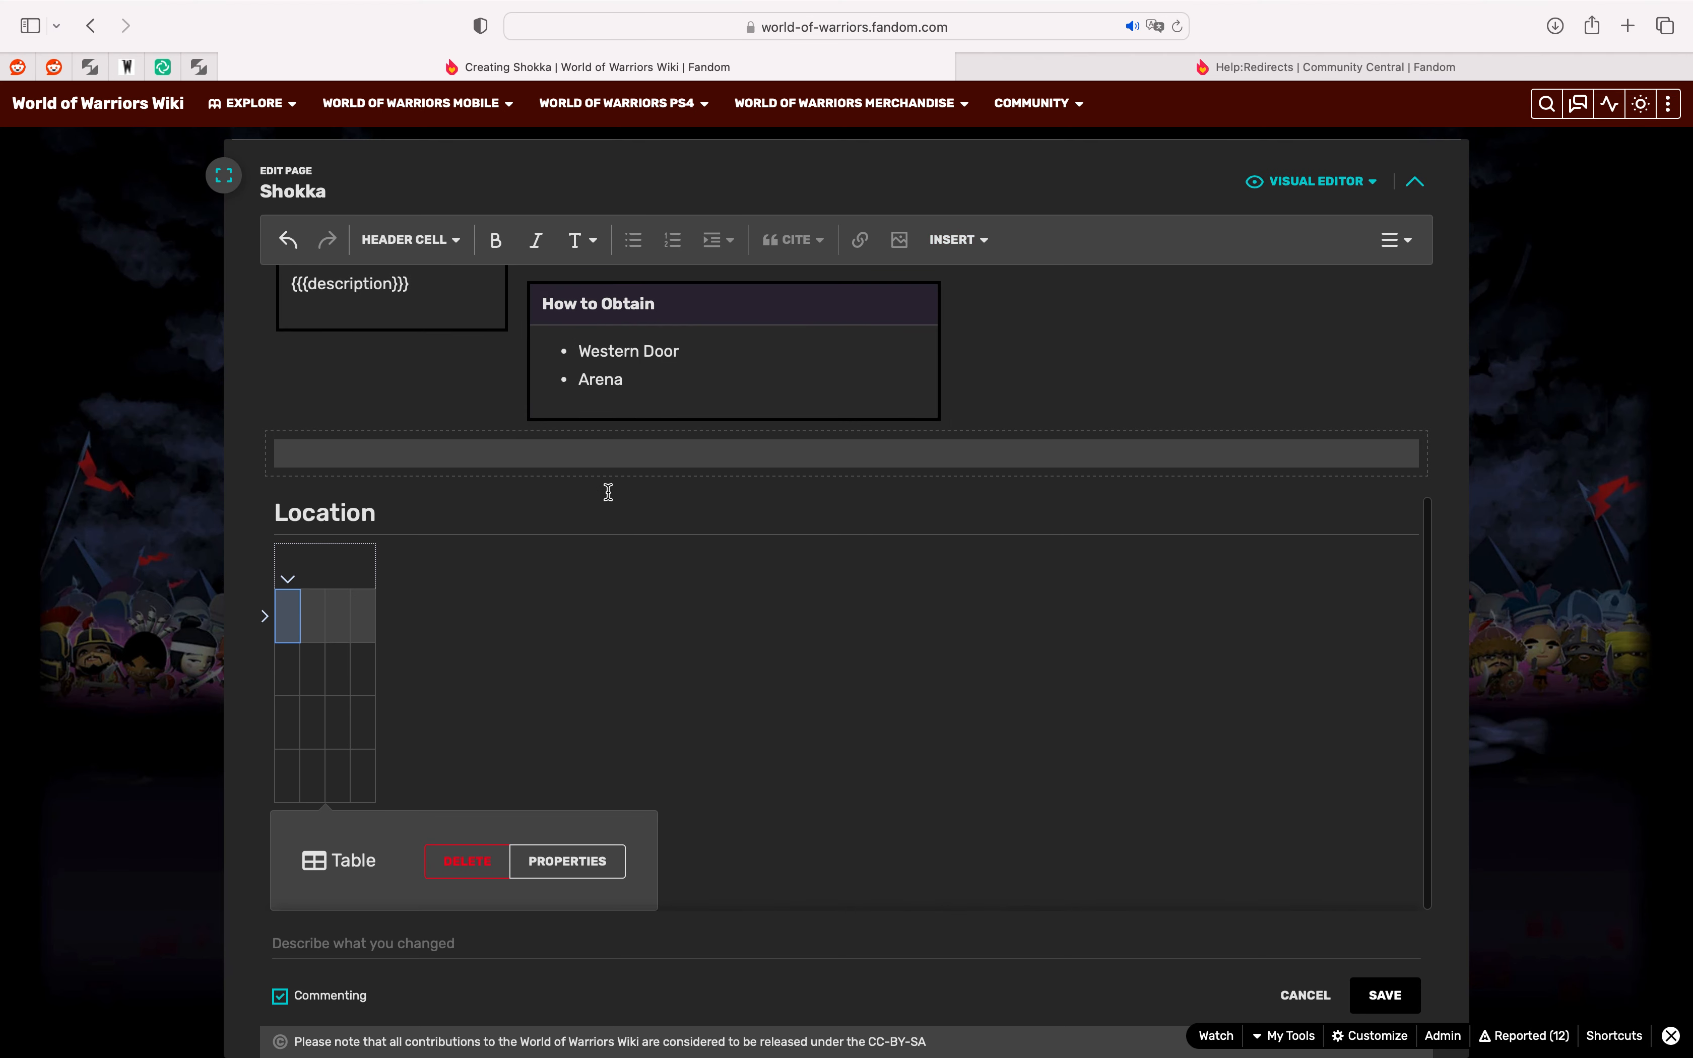
type("Location")
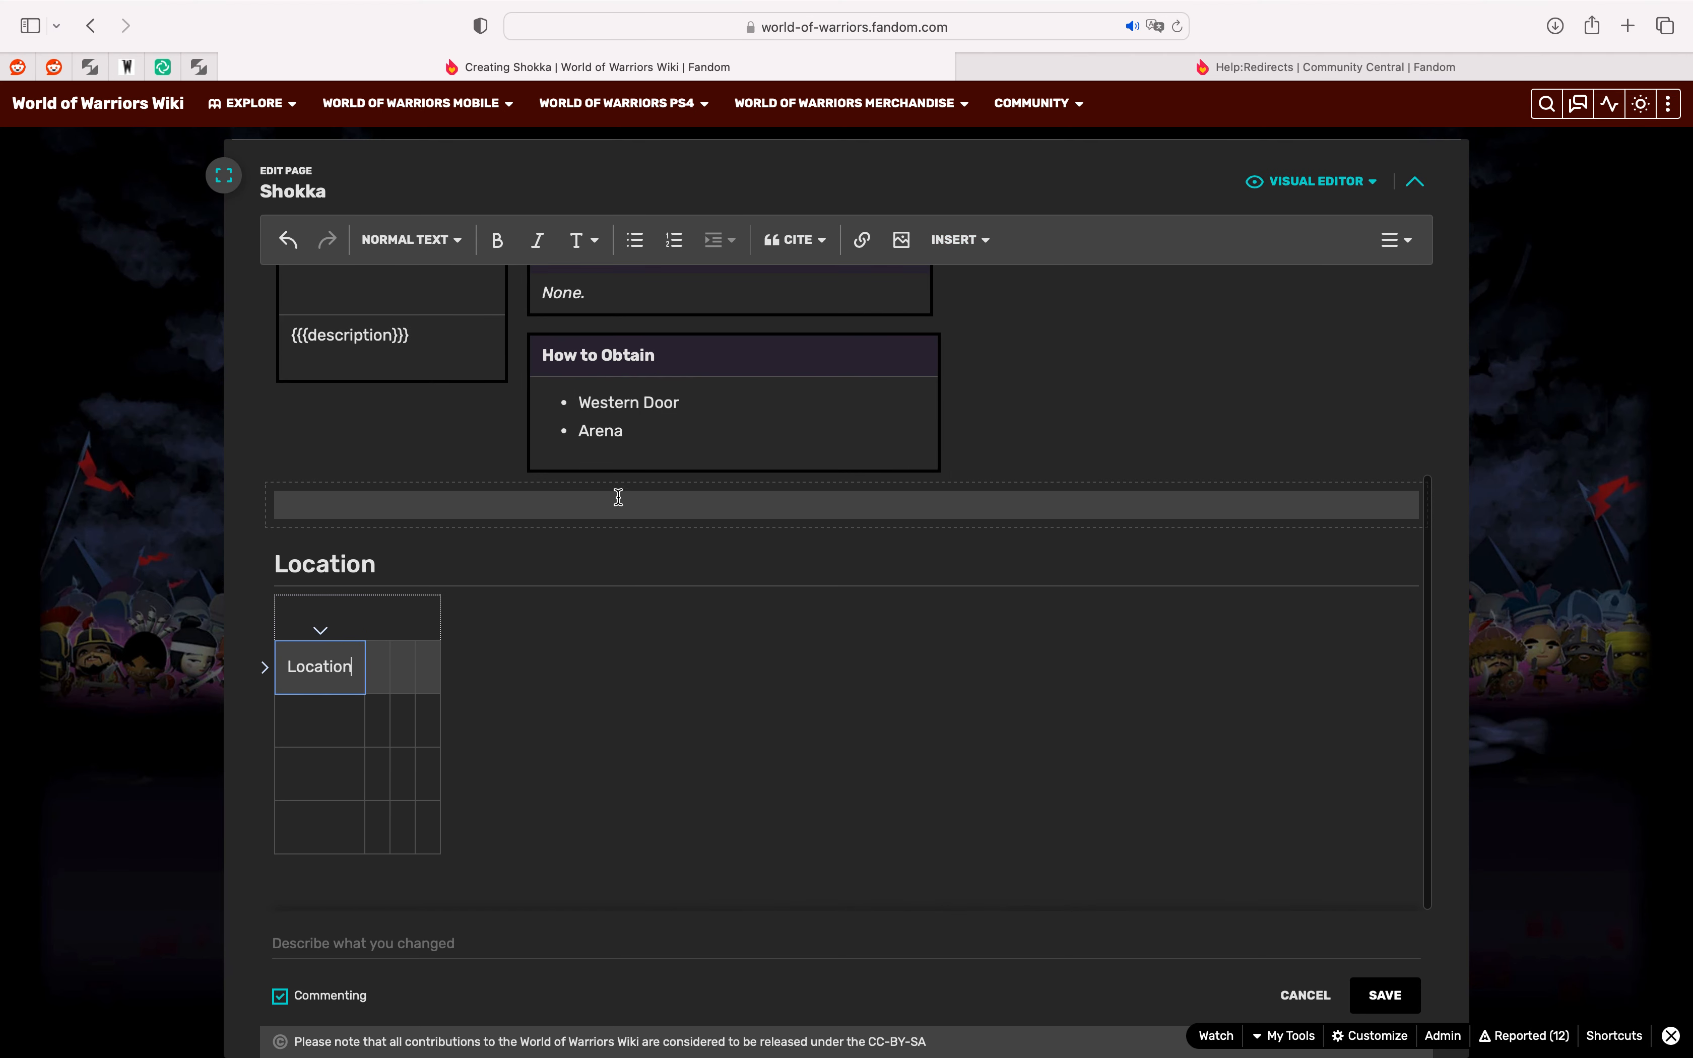
left_click(381, 672)
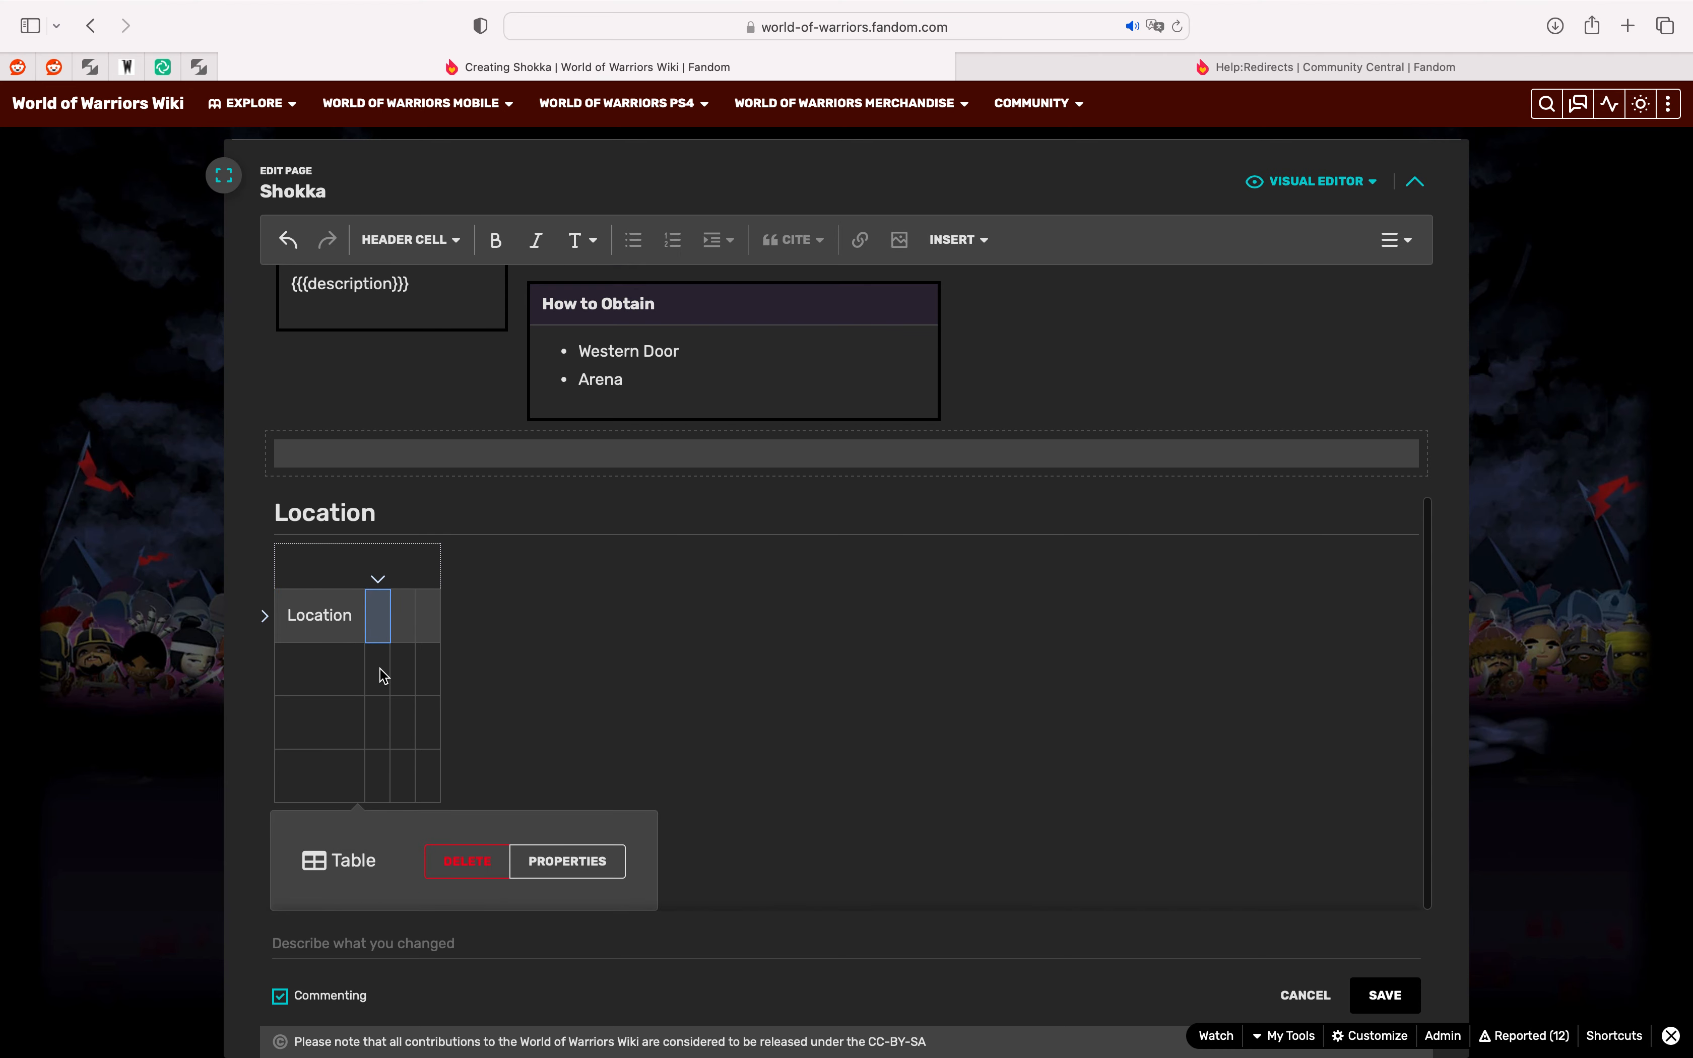
type("Health")
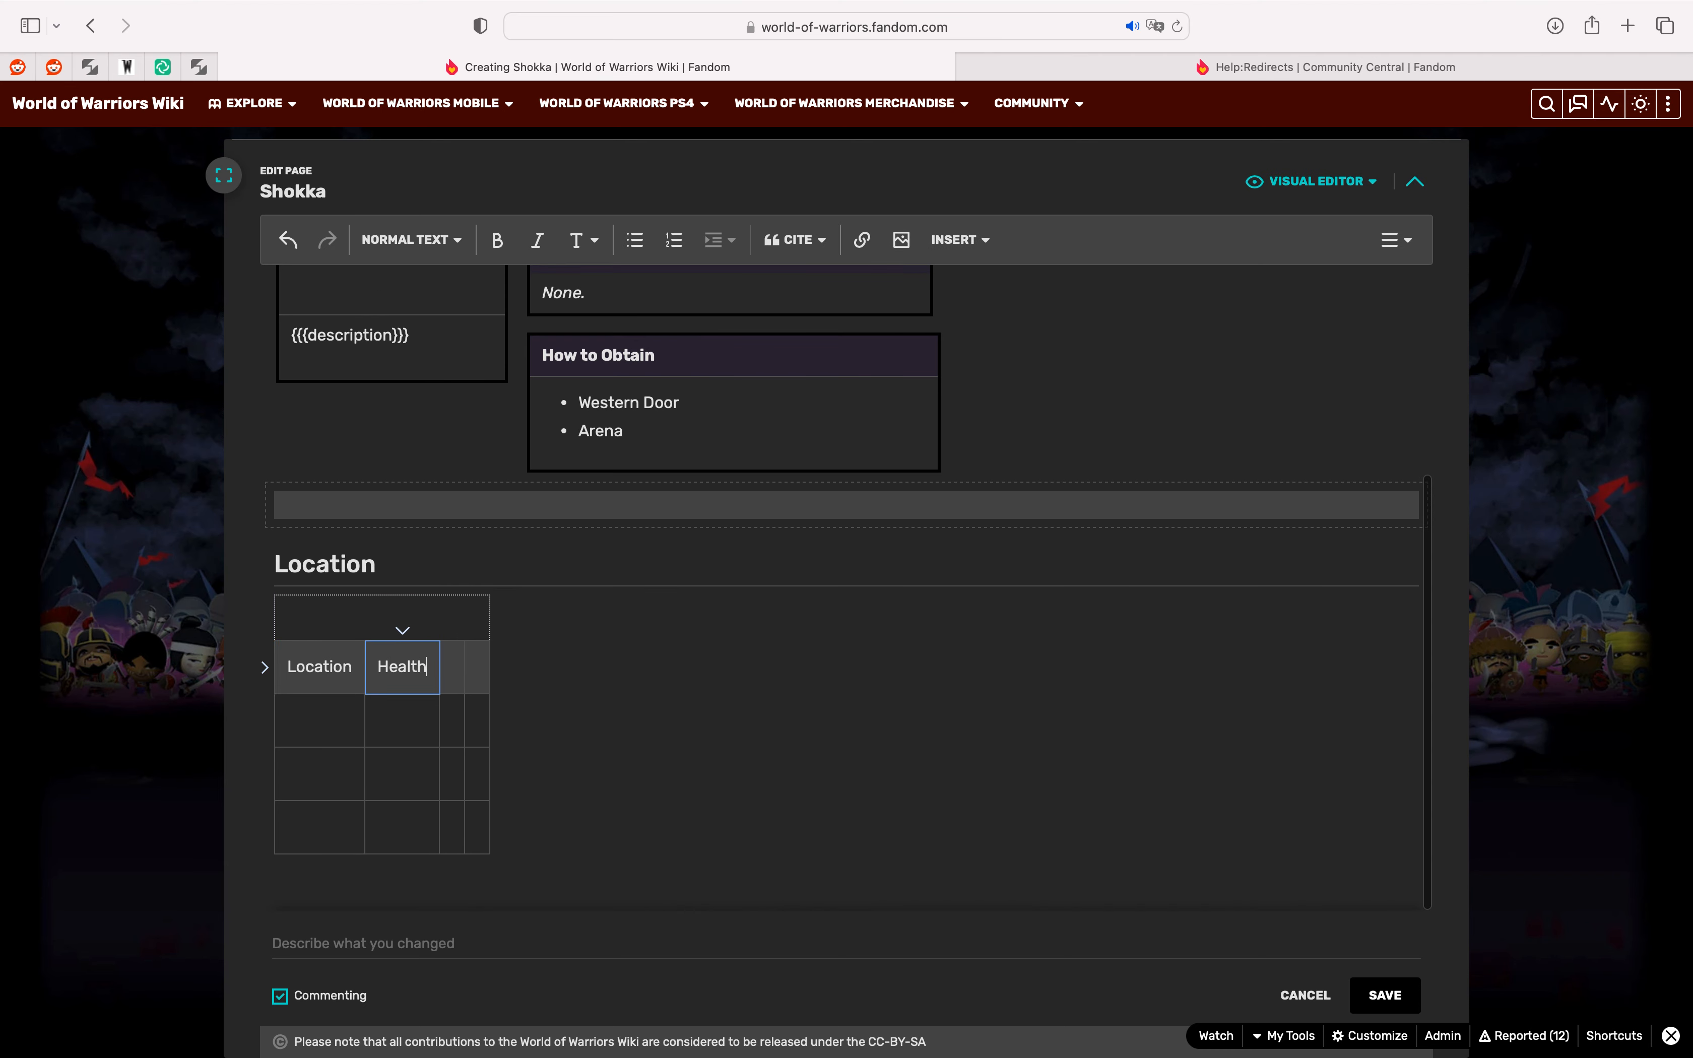
left_click(451, 682)
type("Ph")
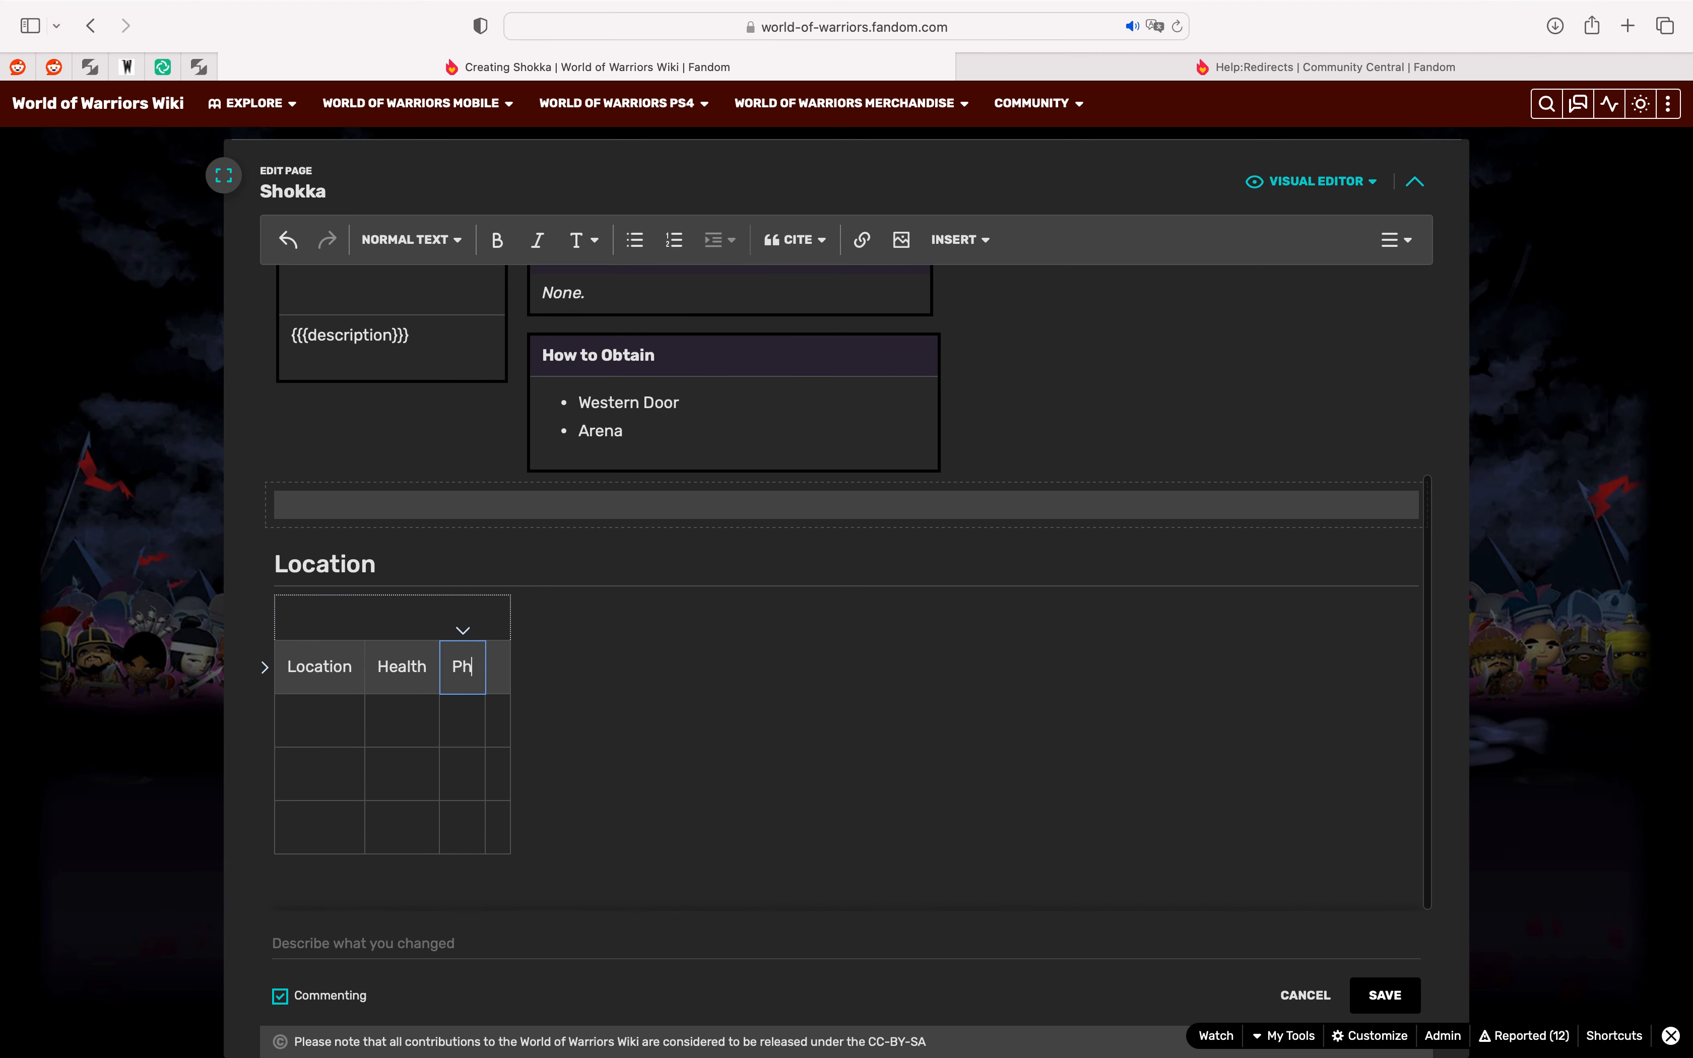
type("ysical")
left_click(539, 669)
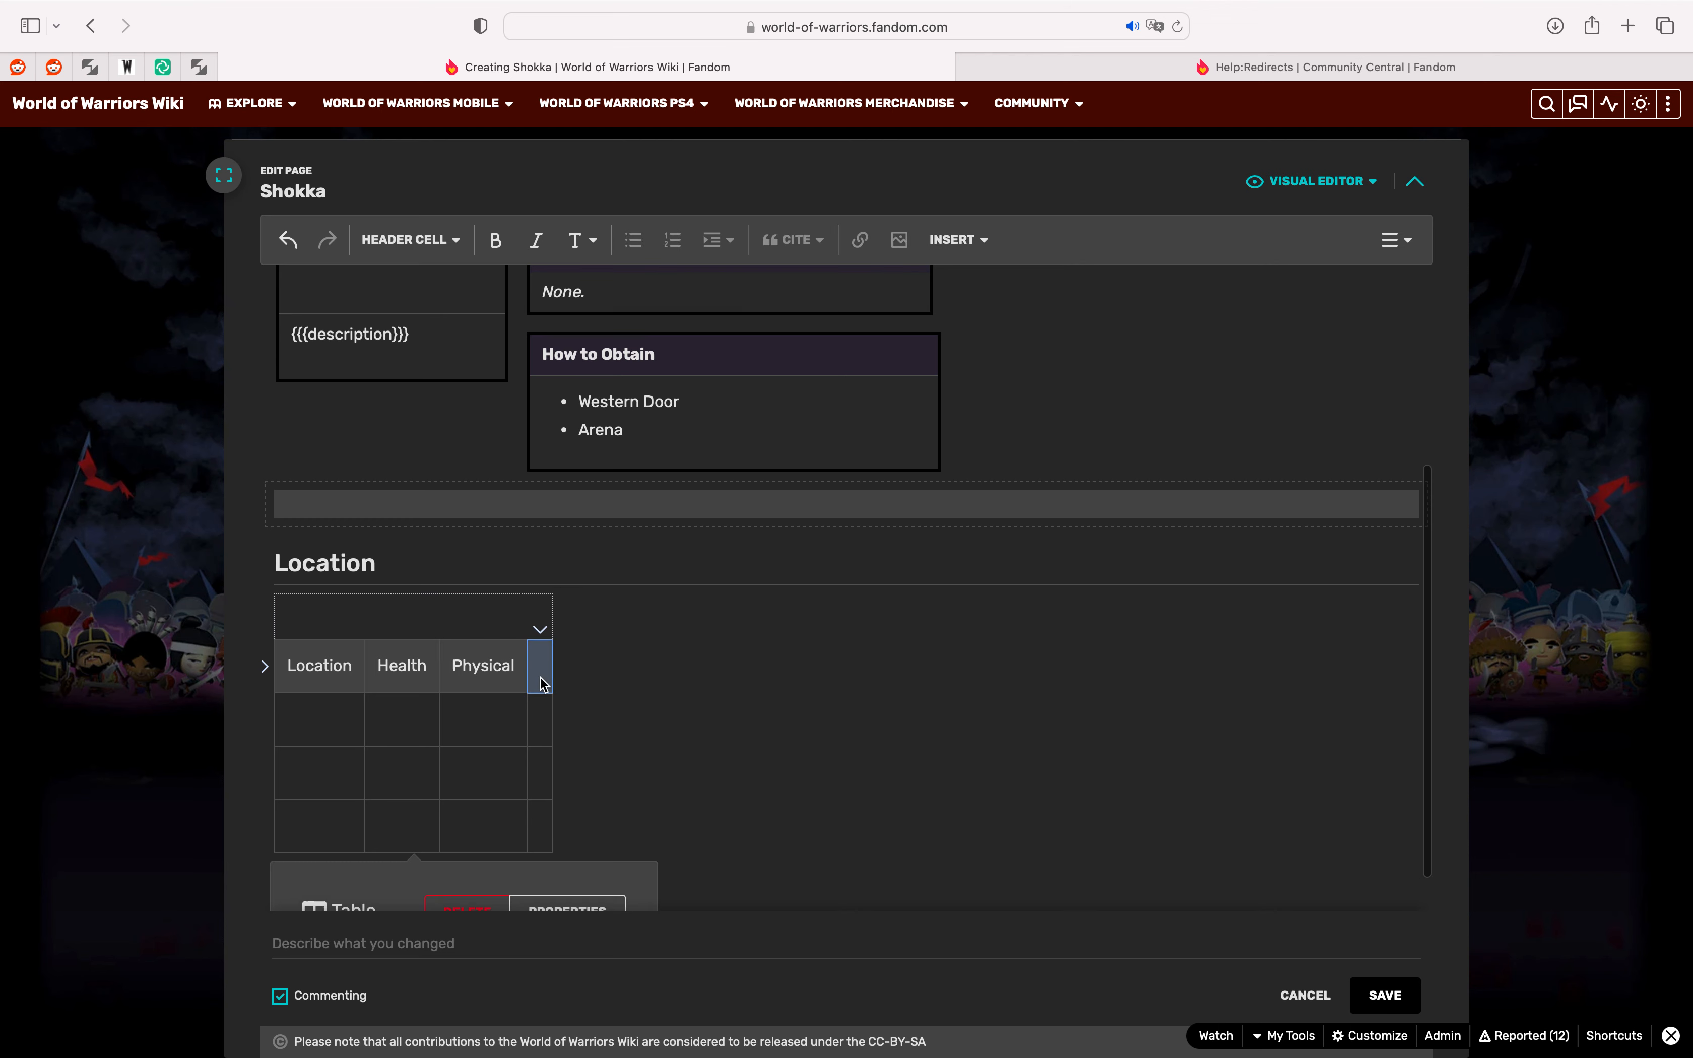
type("Elemental")
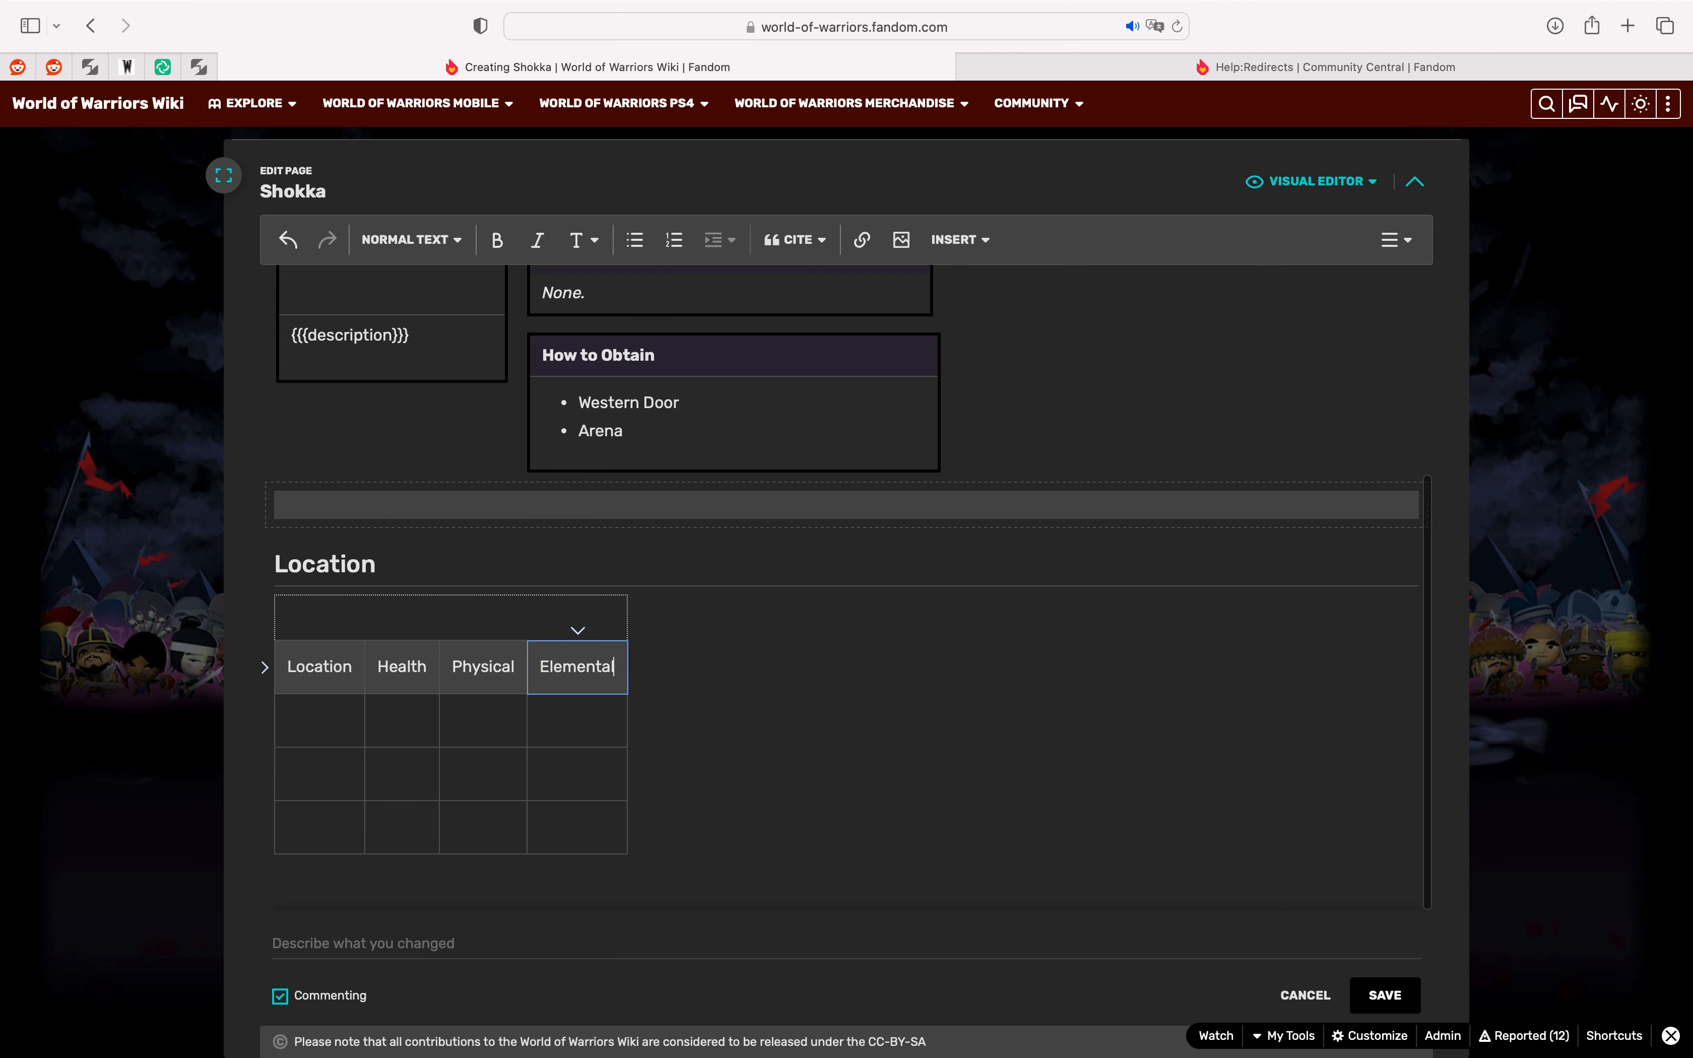
Step: Add a column after Elemental and title its header cell "Level"
left_click(578, 630)
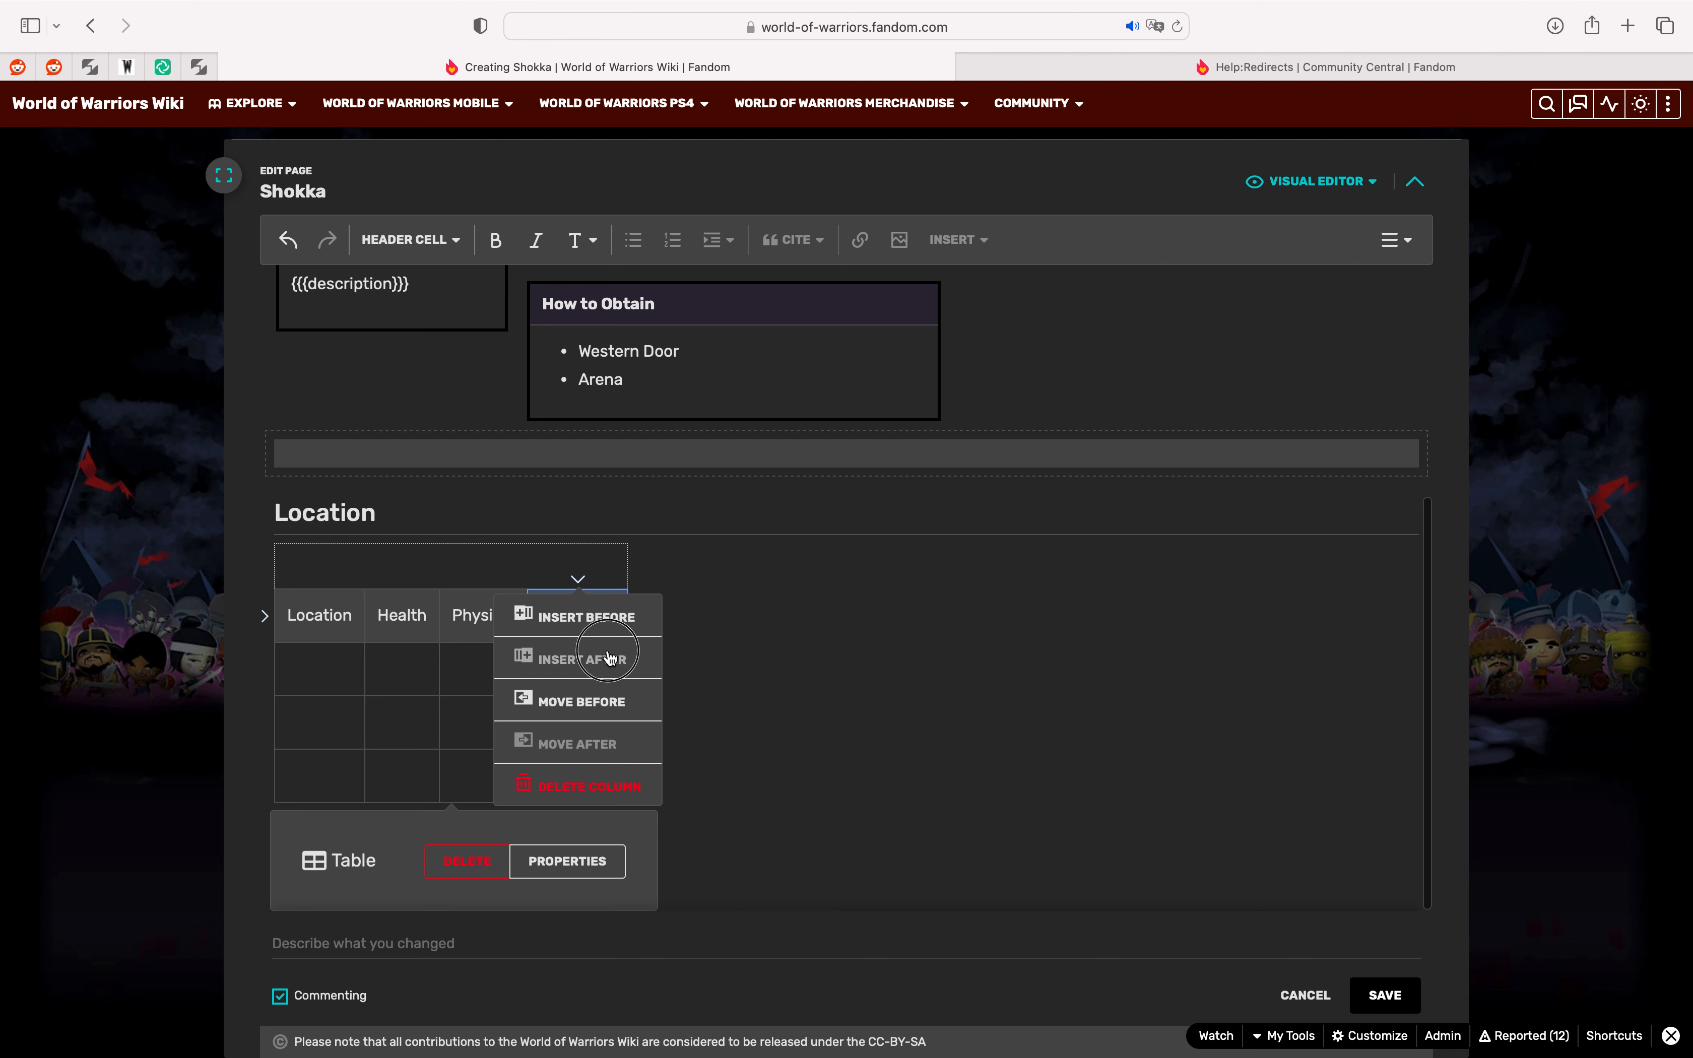
left_click(605, 654)
left_click(652, 615)
type("Level")
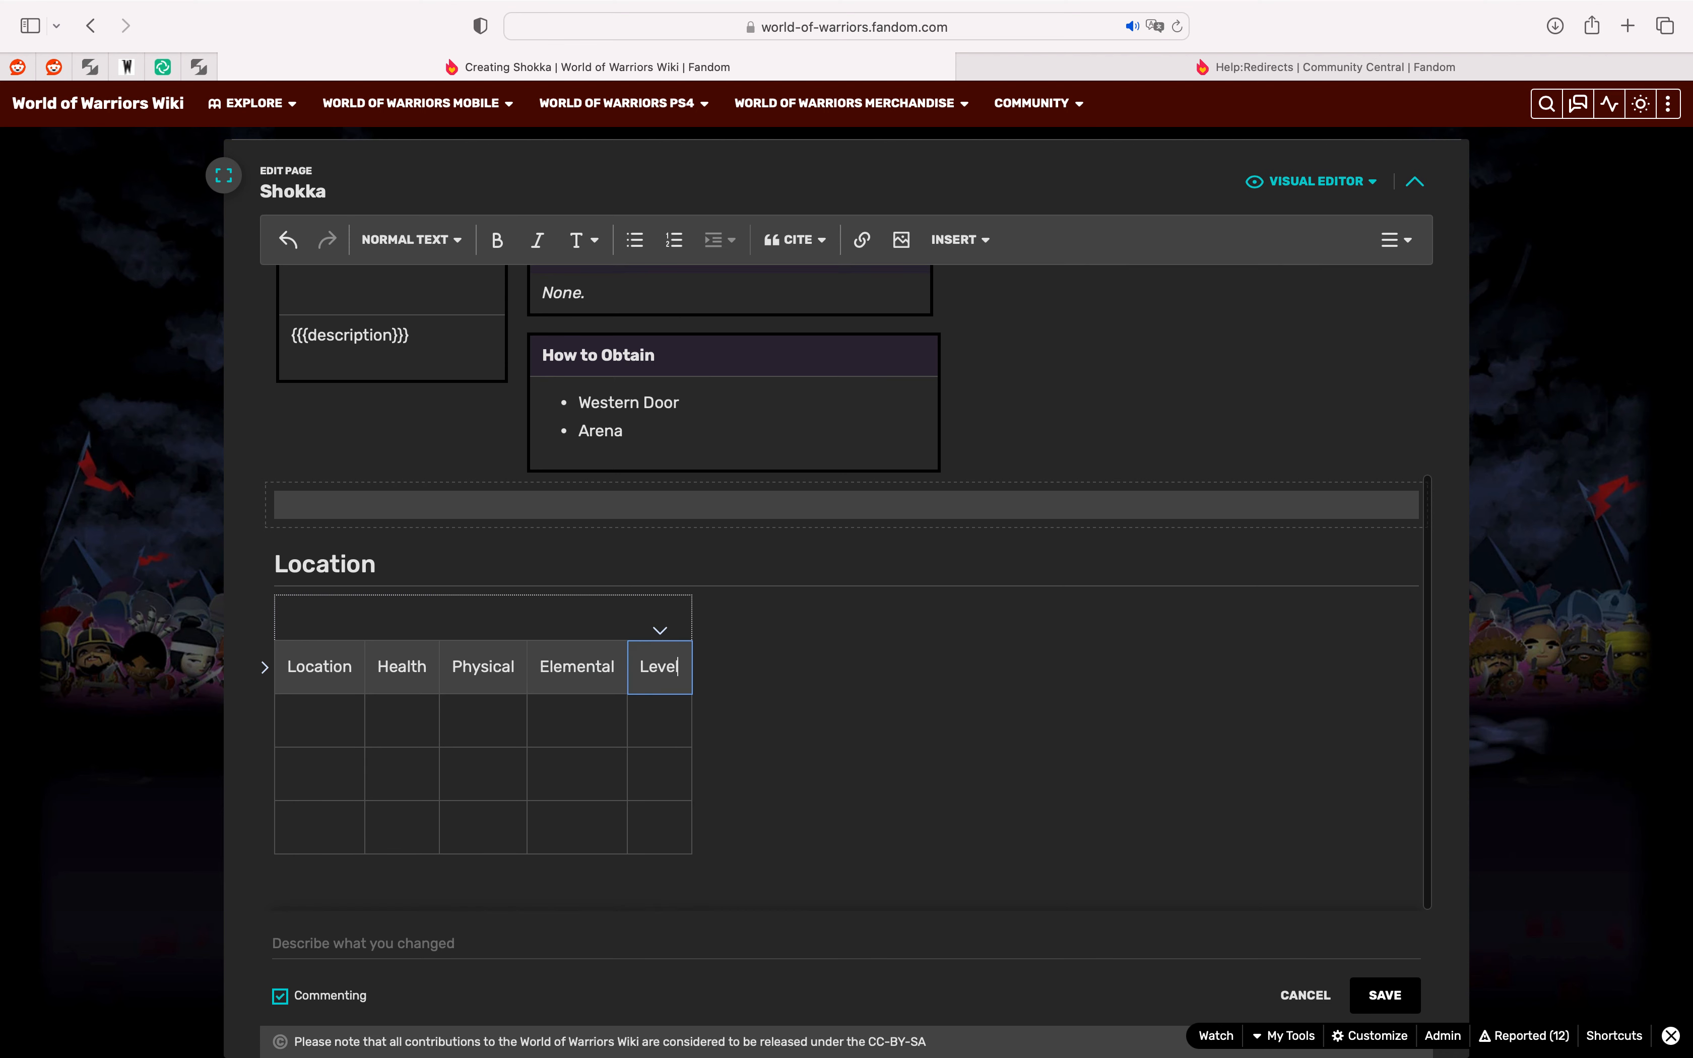
Step: Change the heading above the table to "Stats By Location"
left_click(274, 565)
type("Stats By")
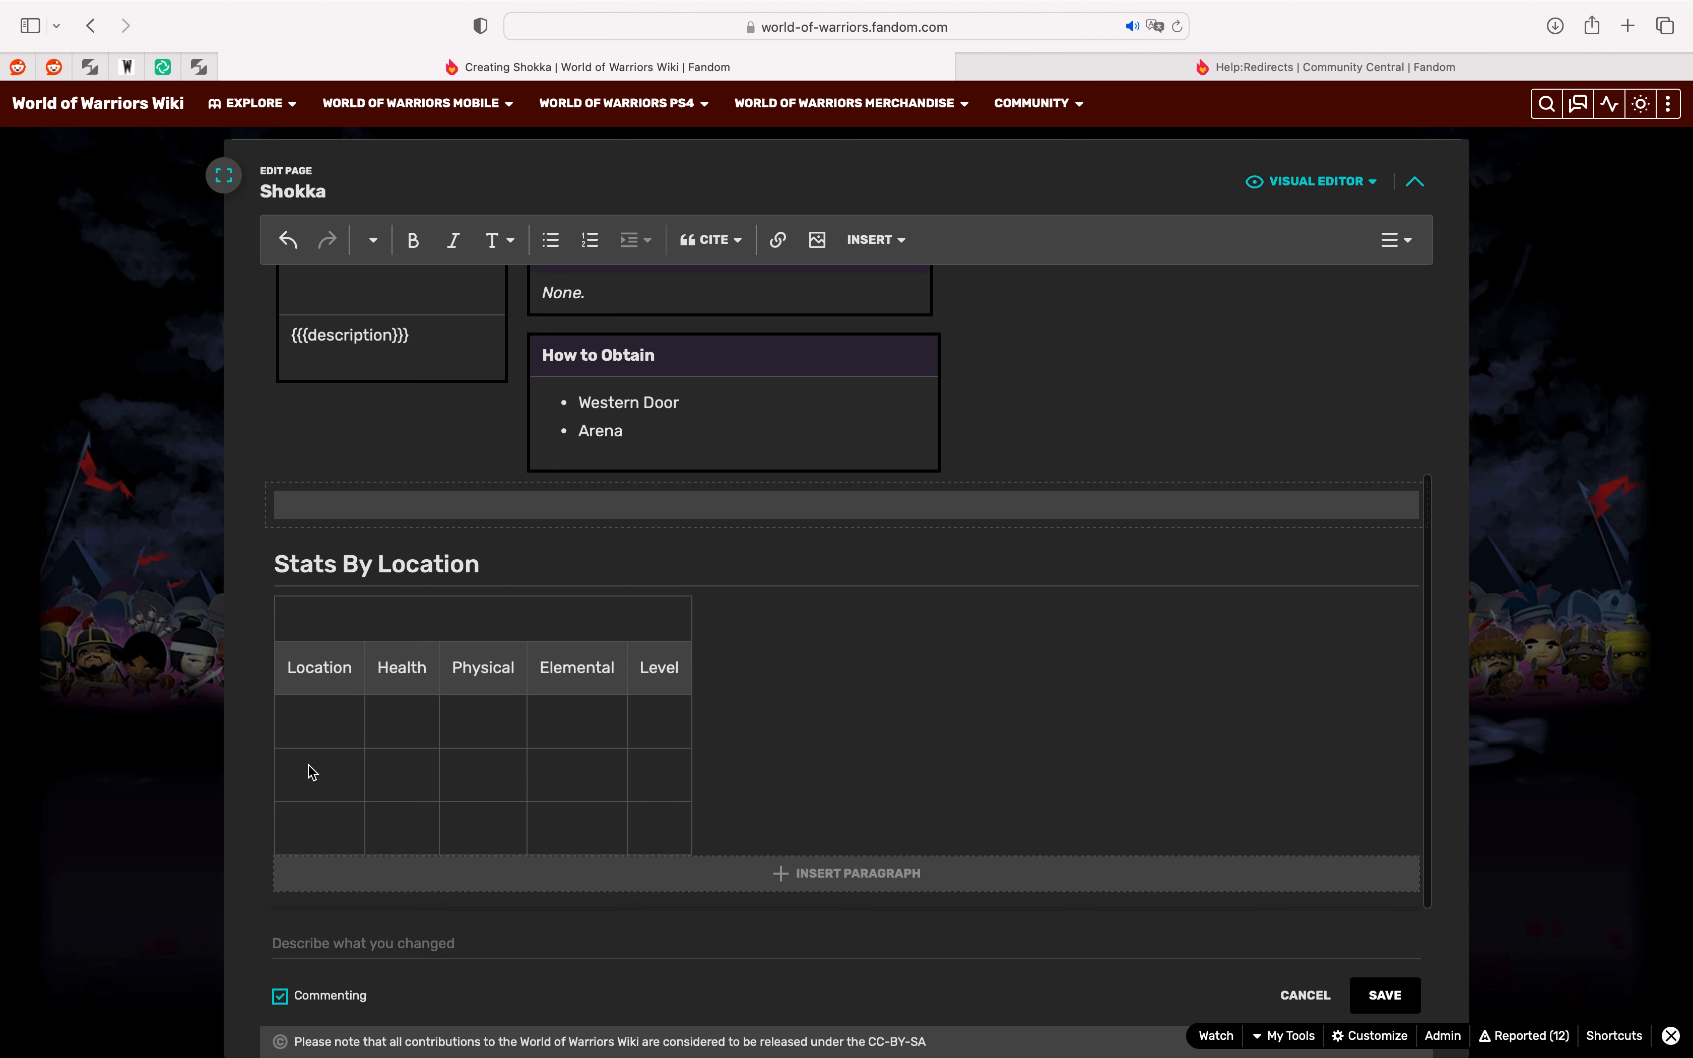
scroll(495, 581, "up", 5)
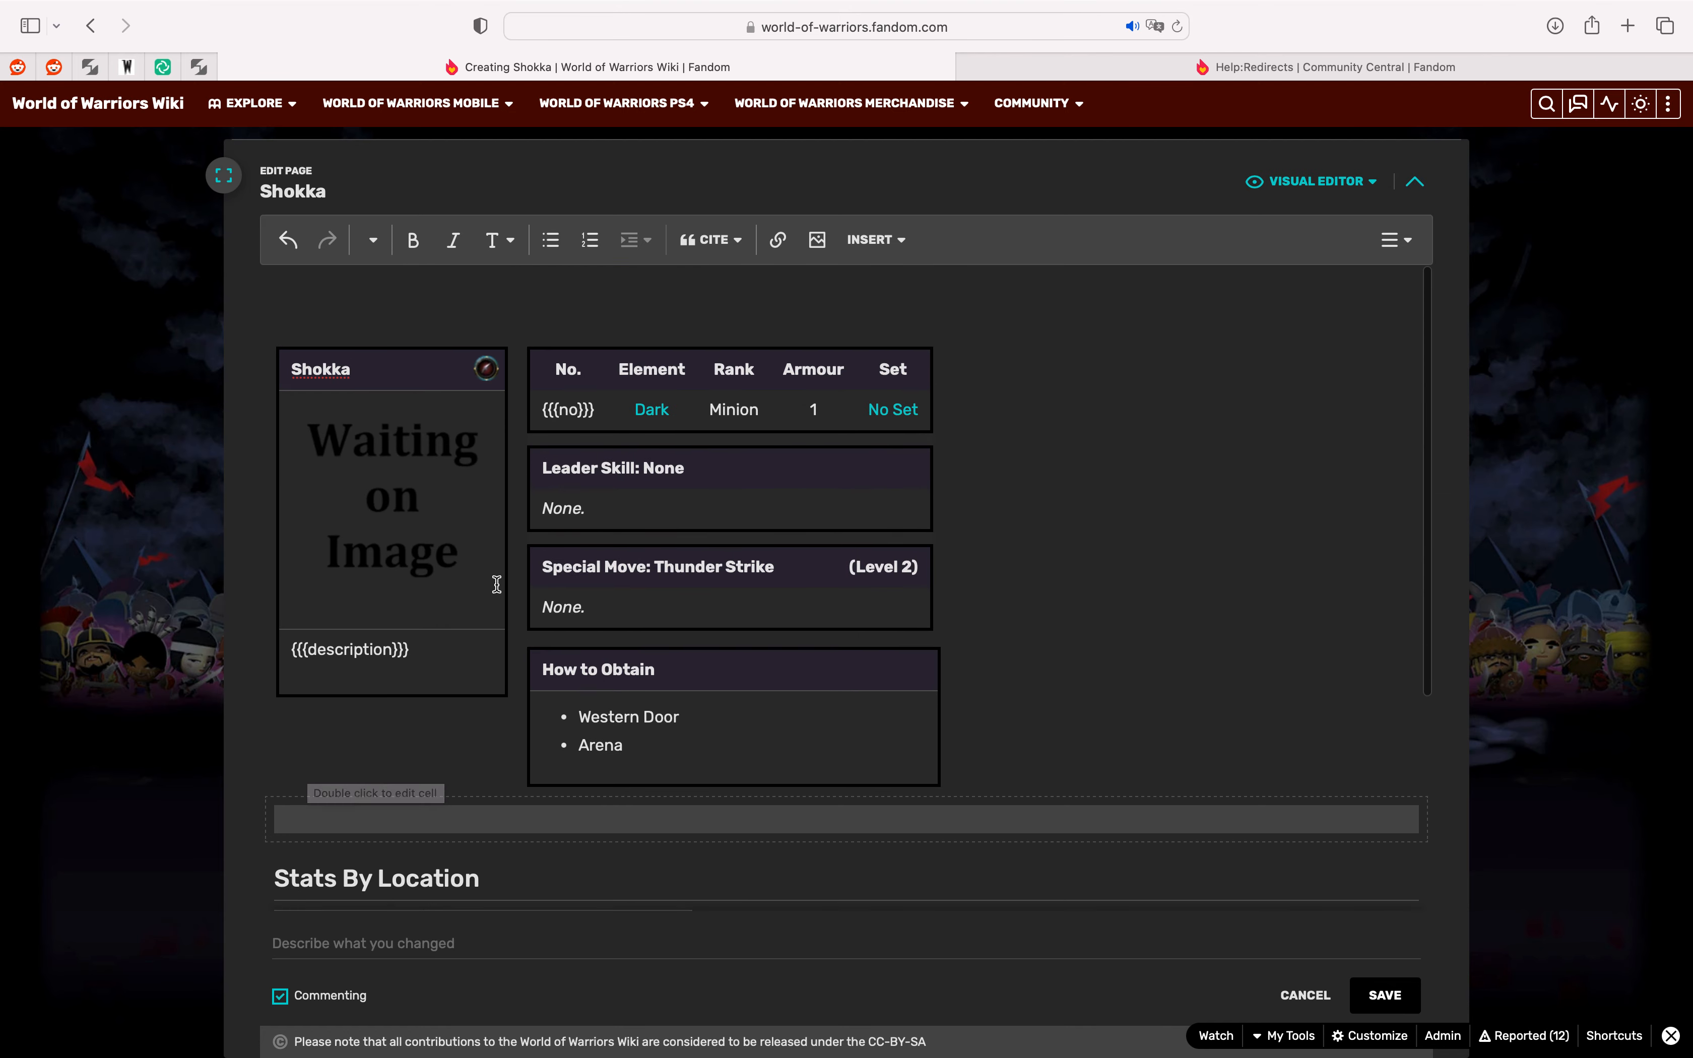
scroll(408, 778, "down", 5)
left_click(314, 726)
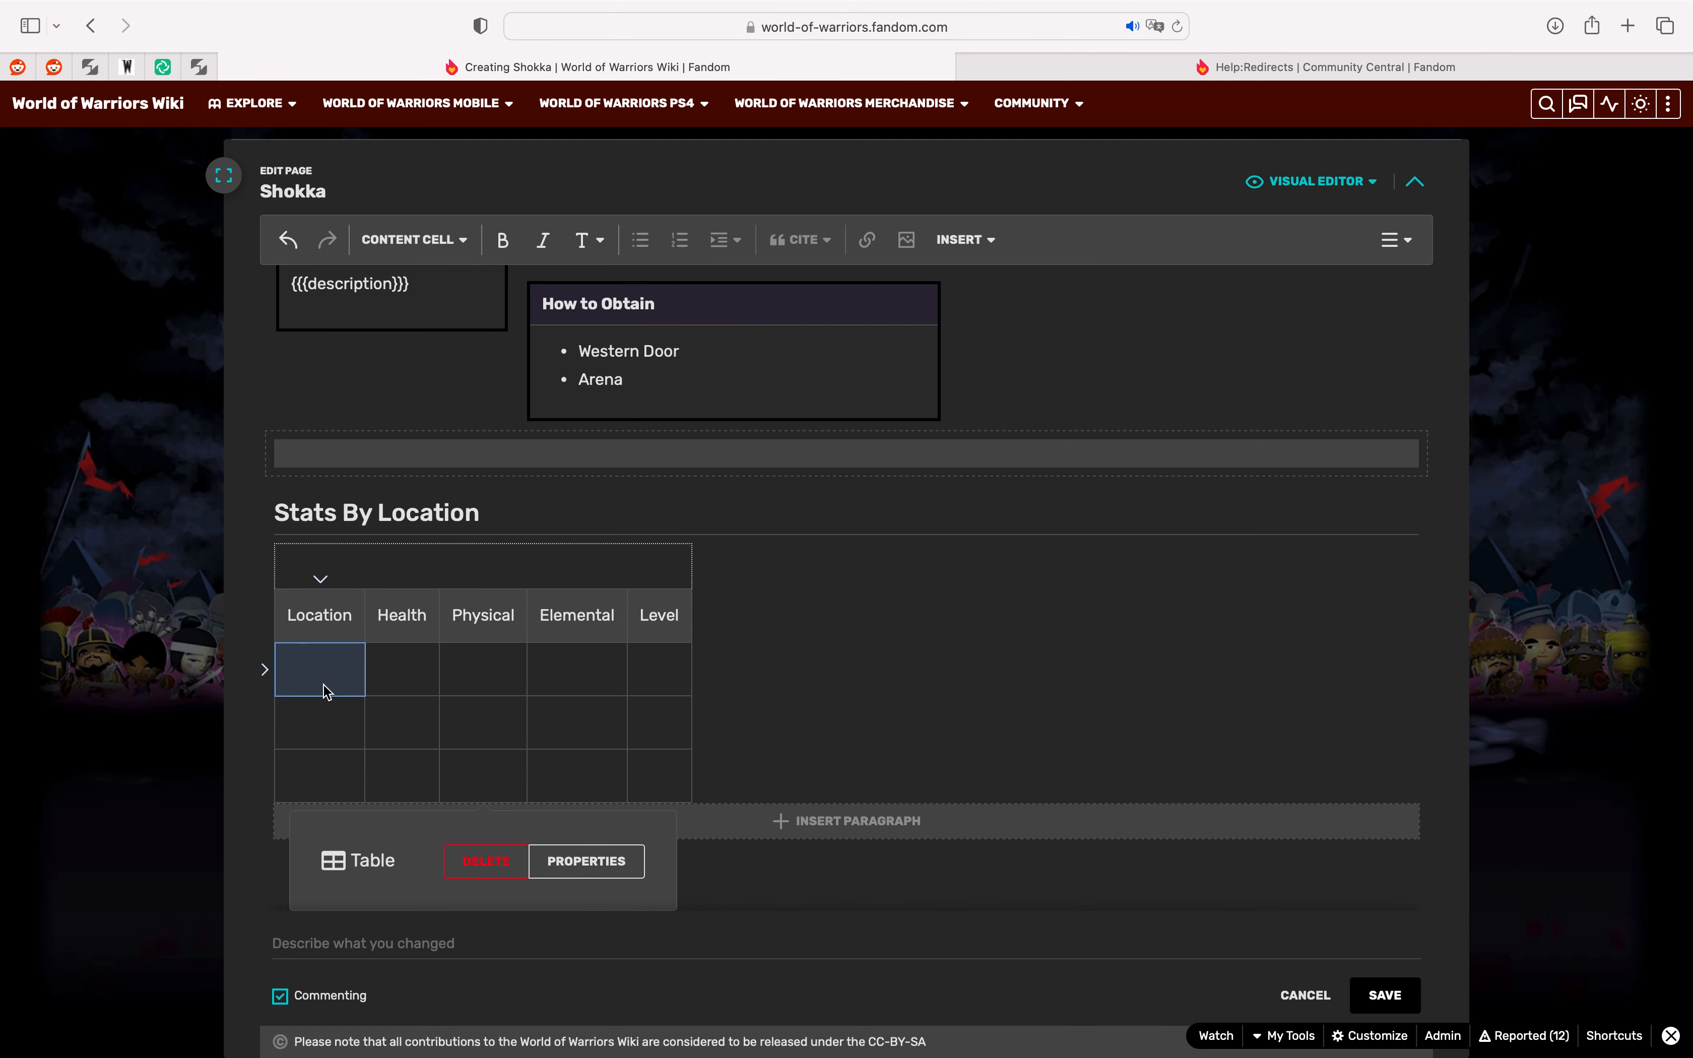
Step: Insert a paragraph below the table, make it the heading "Trivia" and leave one empty line under it
left_click(822, 826)
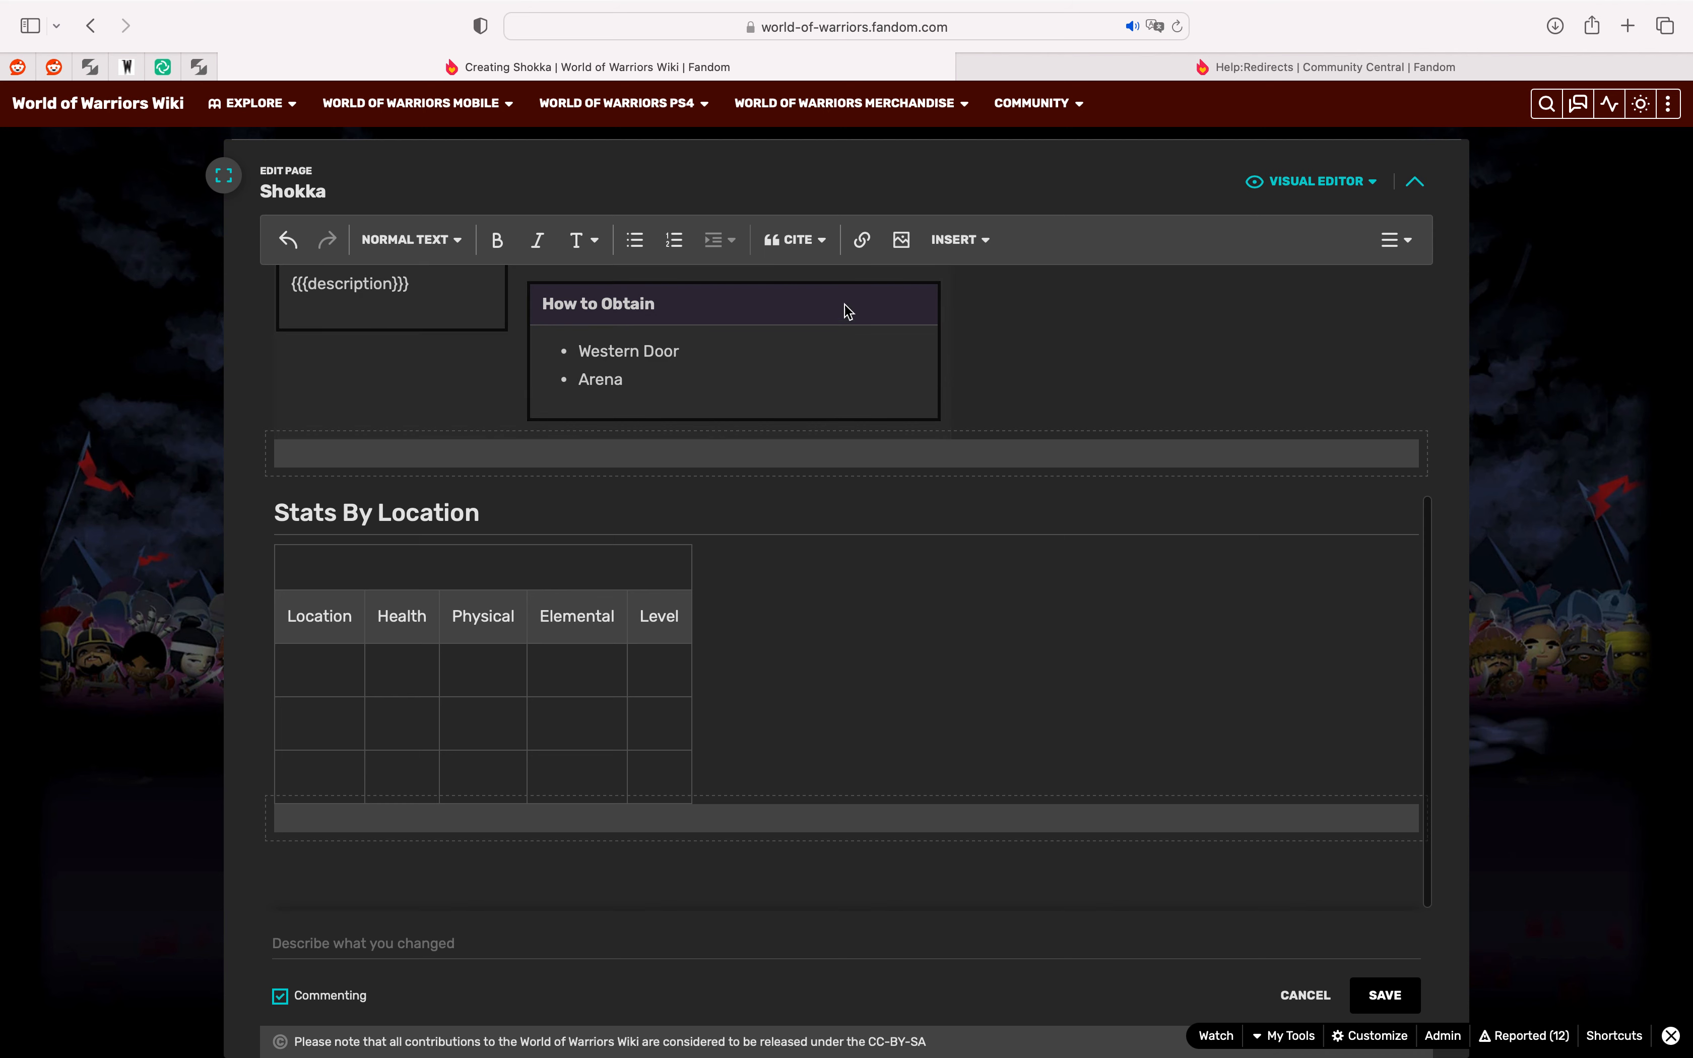
left_click(404, 243)
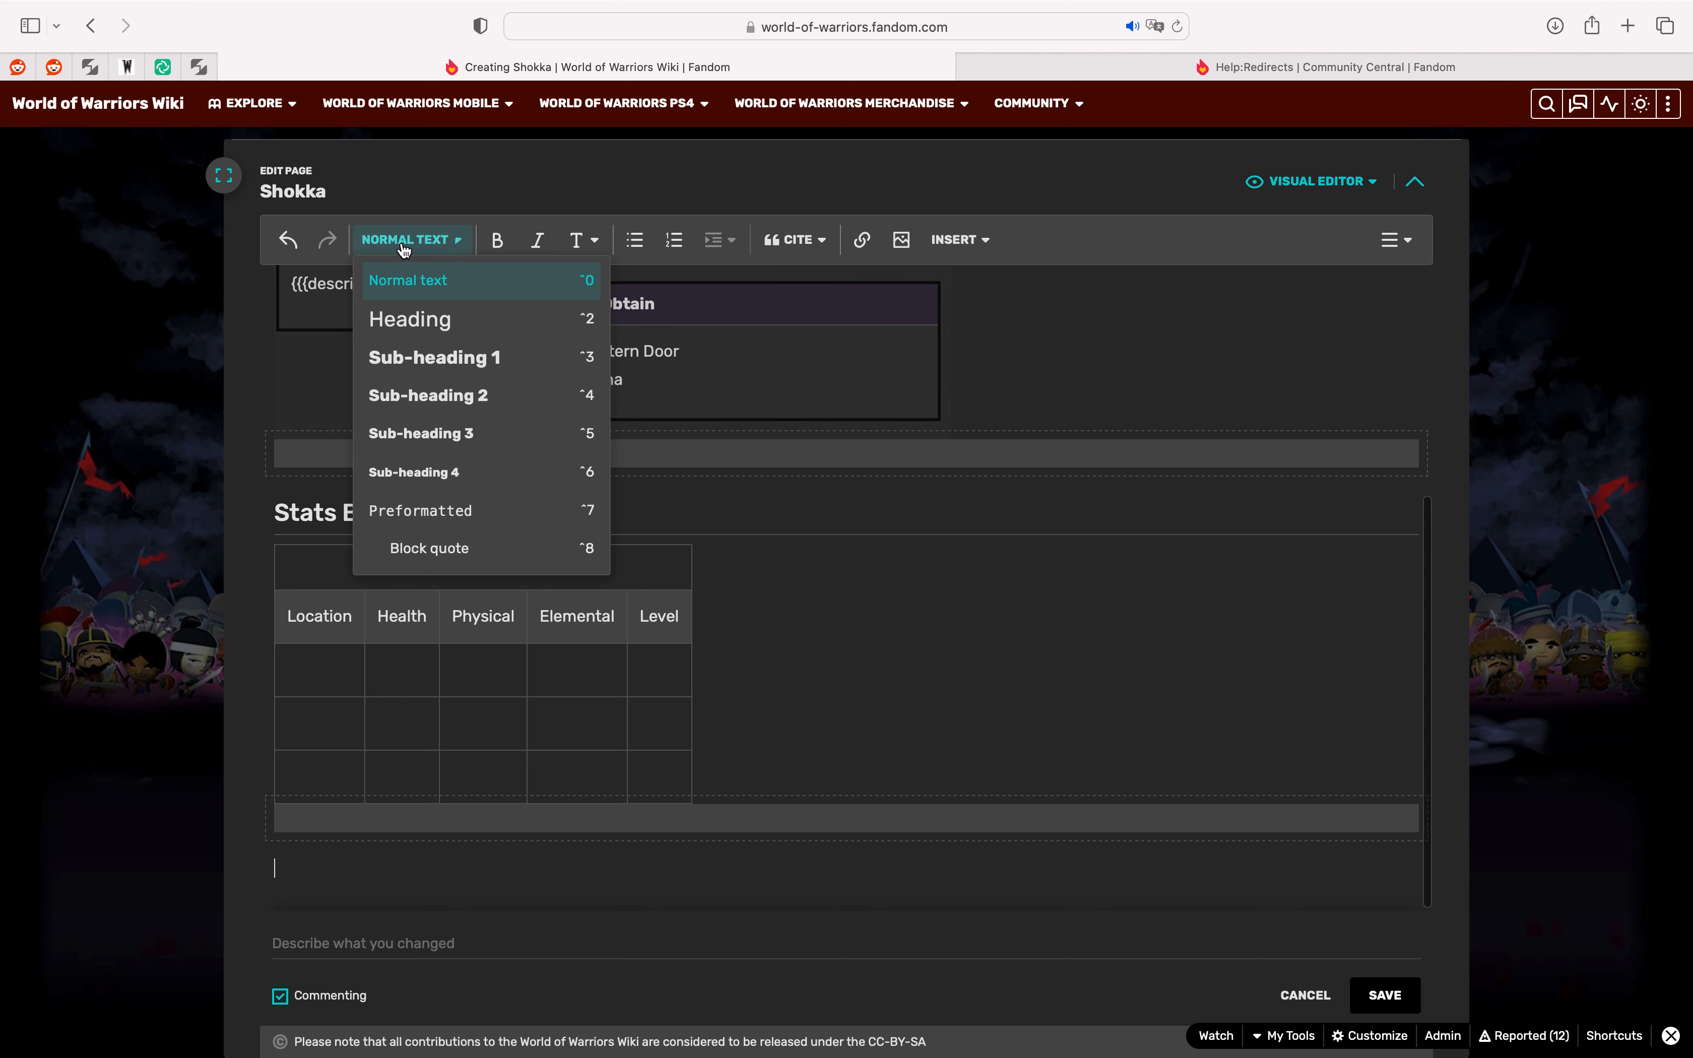
left_click(435, 322)
type("Tri")
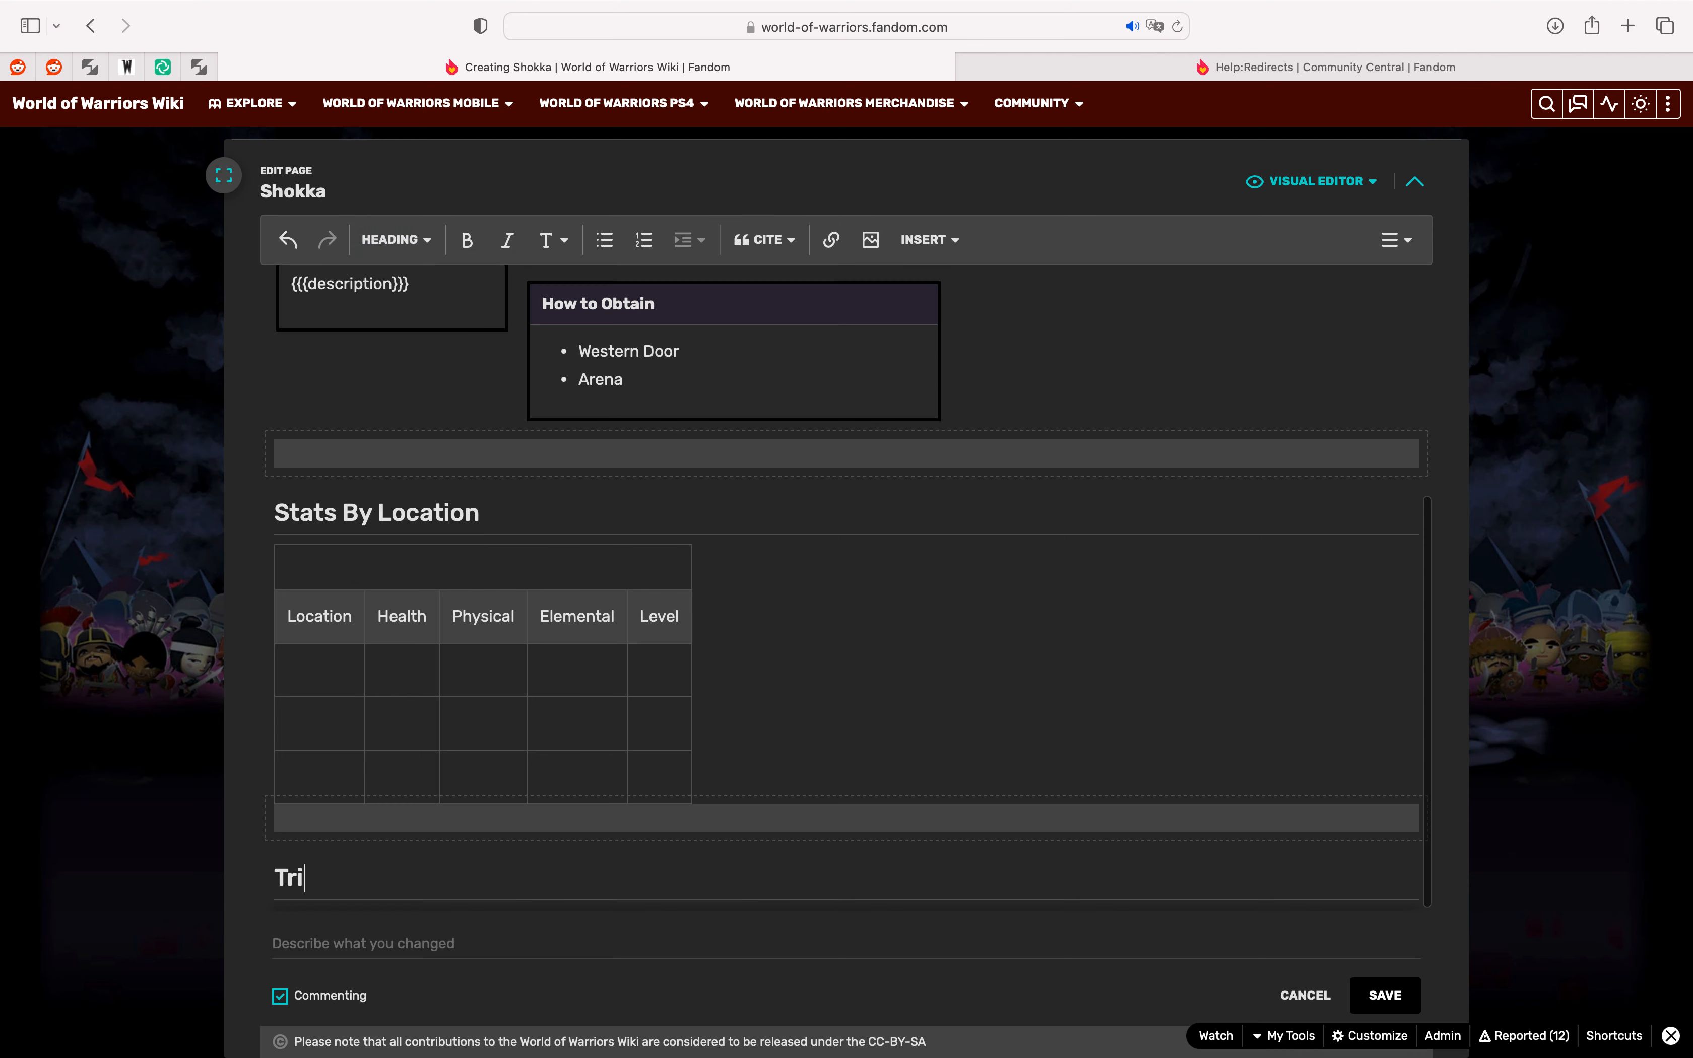
type("via")
key("Return")
key("Return")
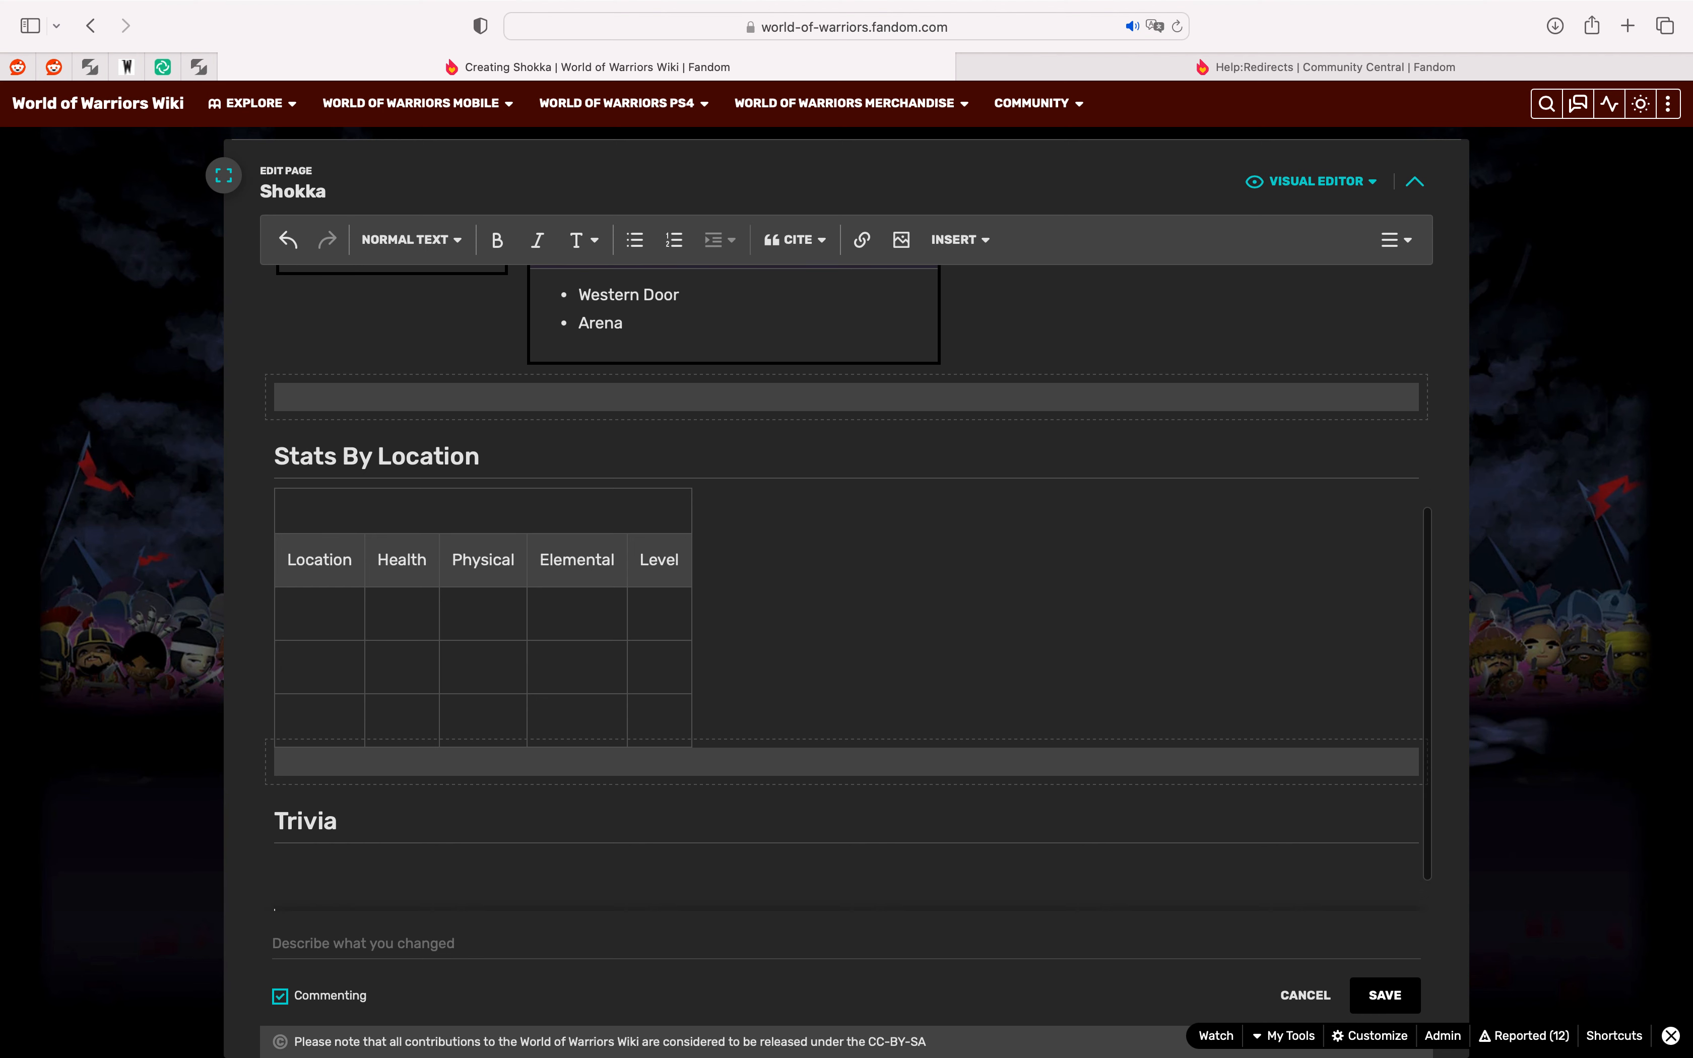
scroll(461, 840, "down", 1)
key("BackSpace")
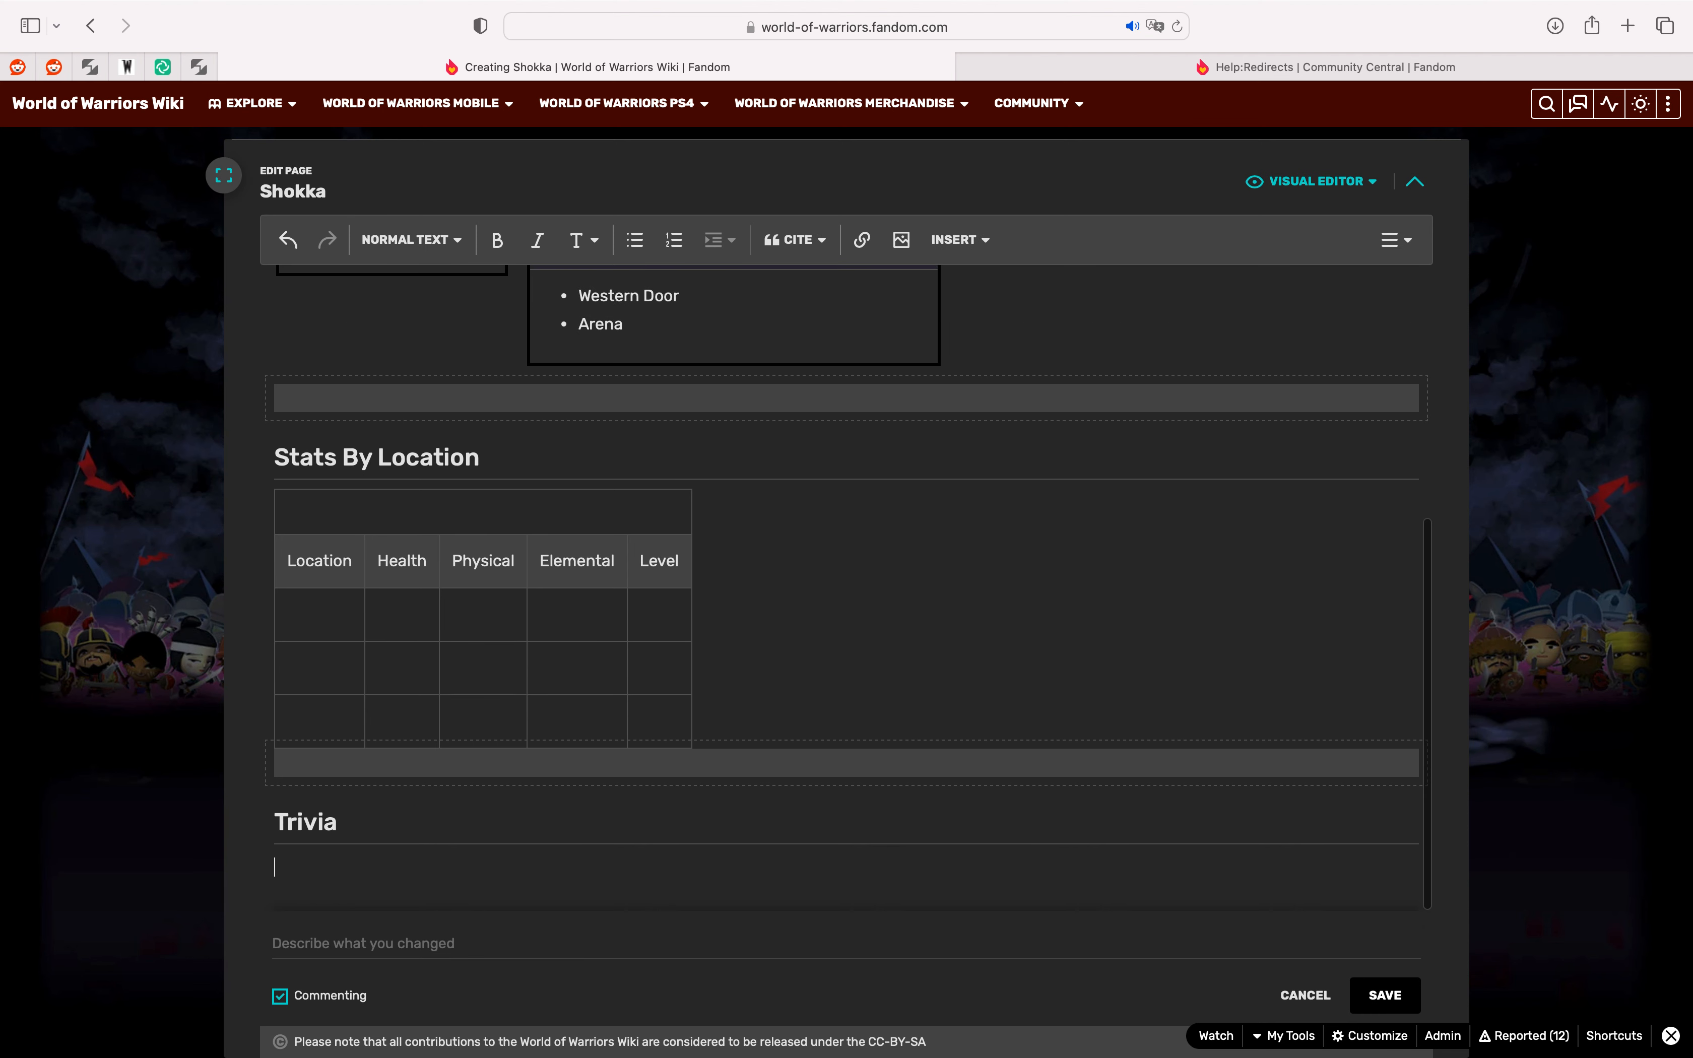
Step: Add the heading "Gallery" below the Trivia section and start a new line under it
key("Return")
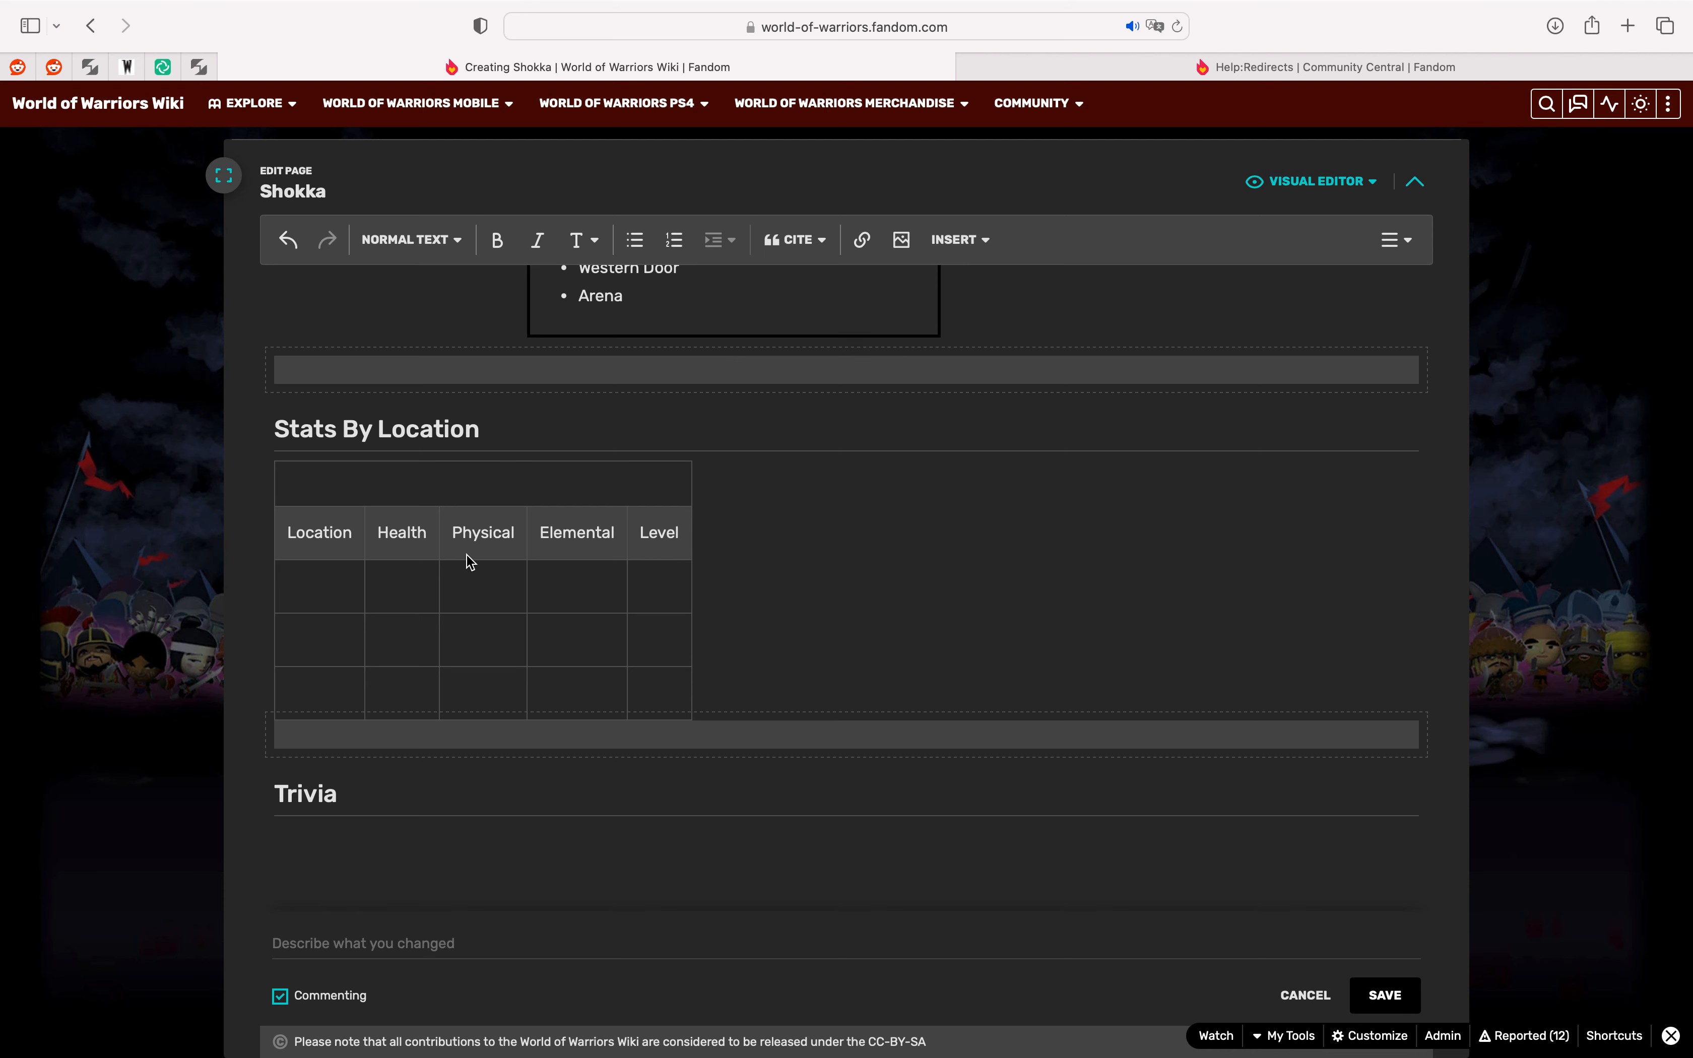
left_click(396, 241)
left_click(445, 321)
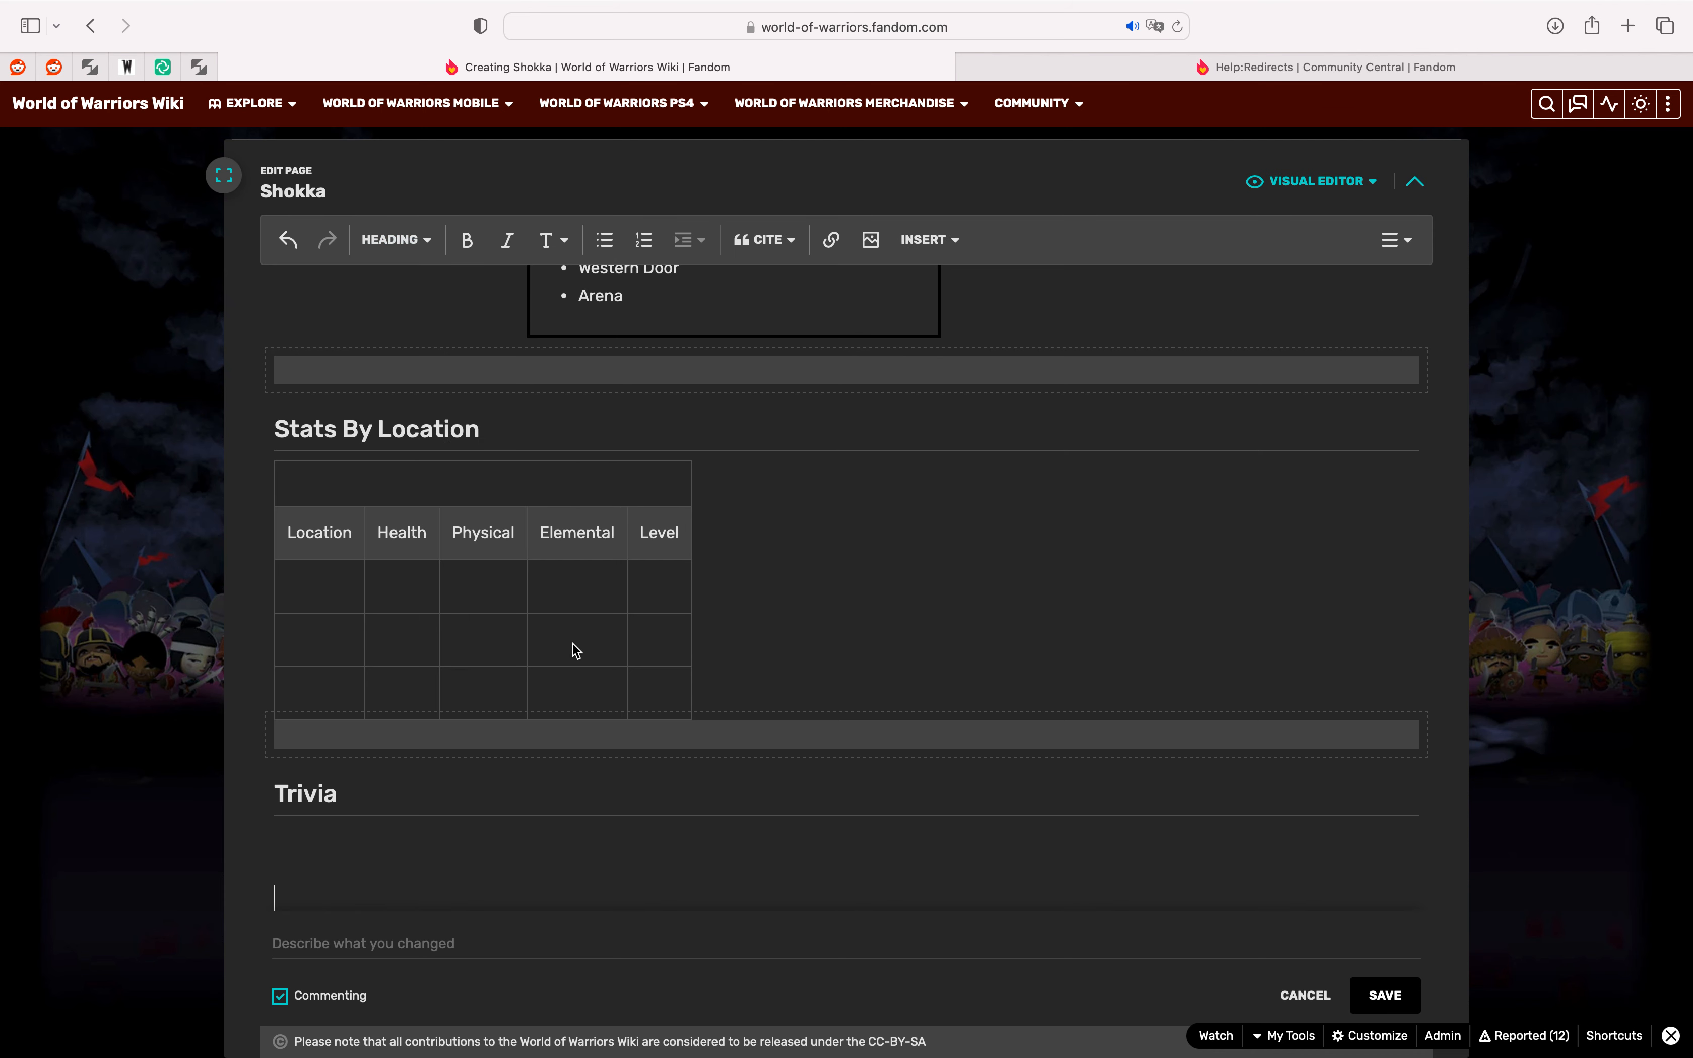
type("Gallery")
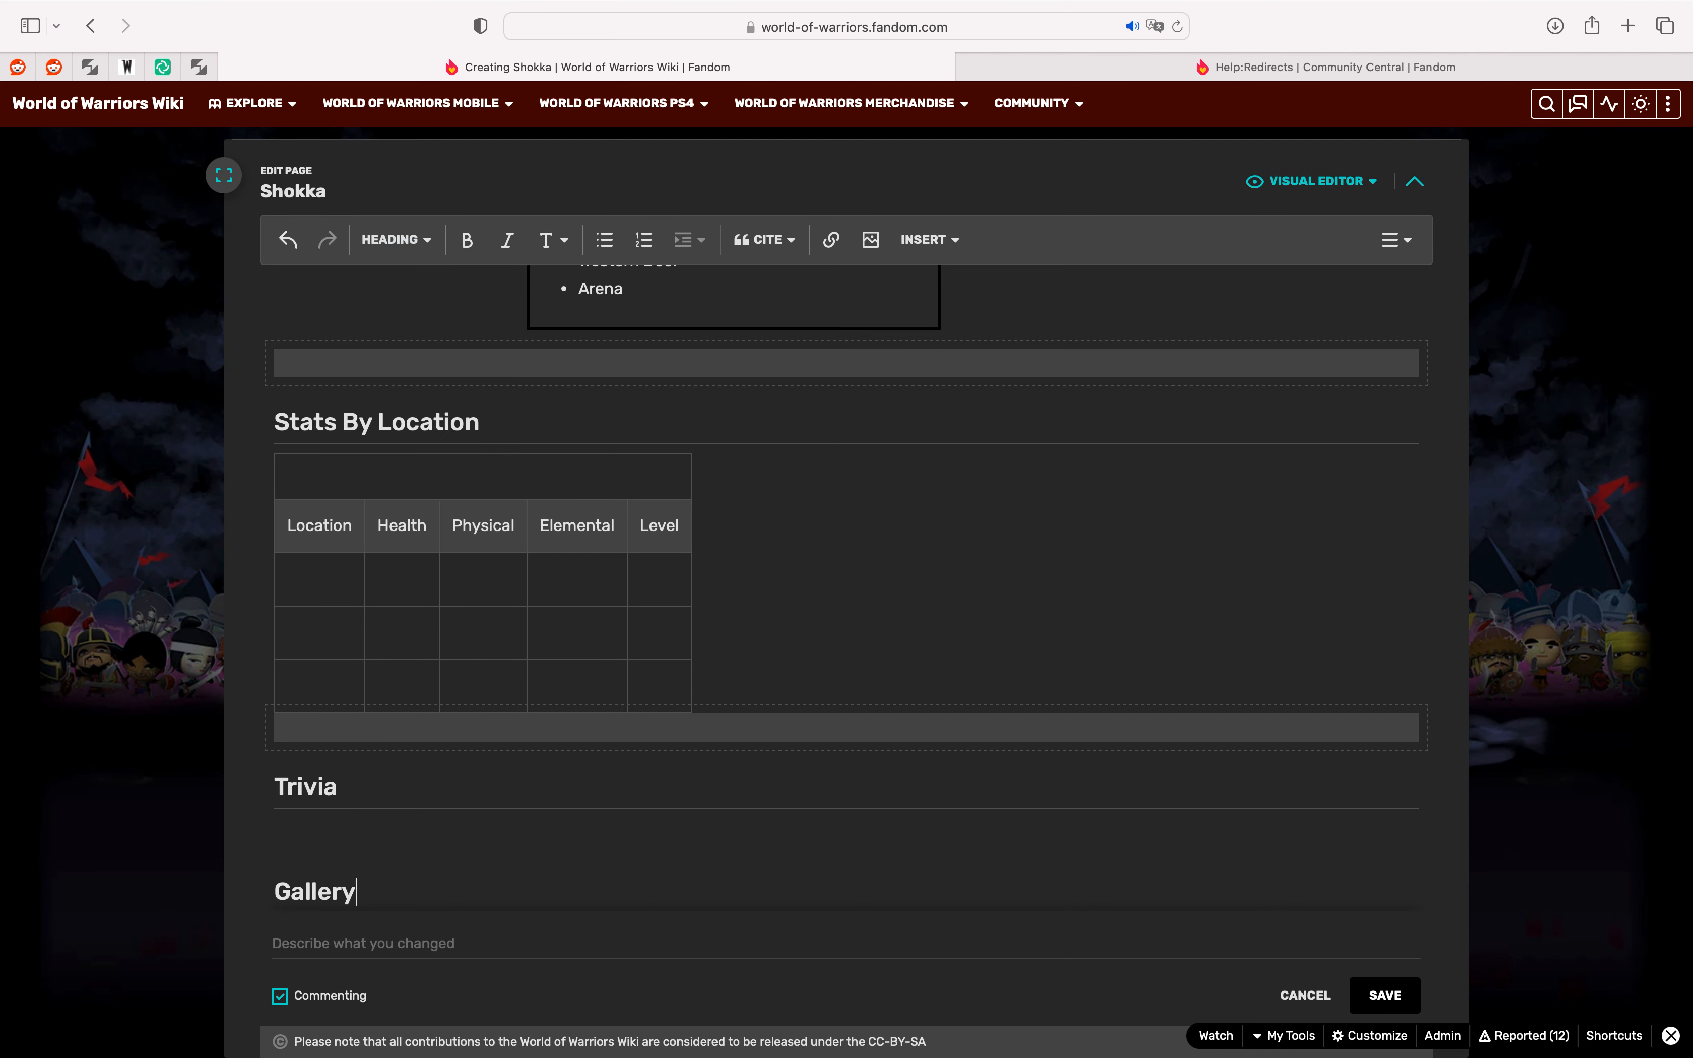
key("Return")
Step: Start a gallery under the Gallery heading and search its media for "shokka"
left_click(902, 240)
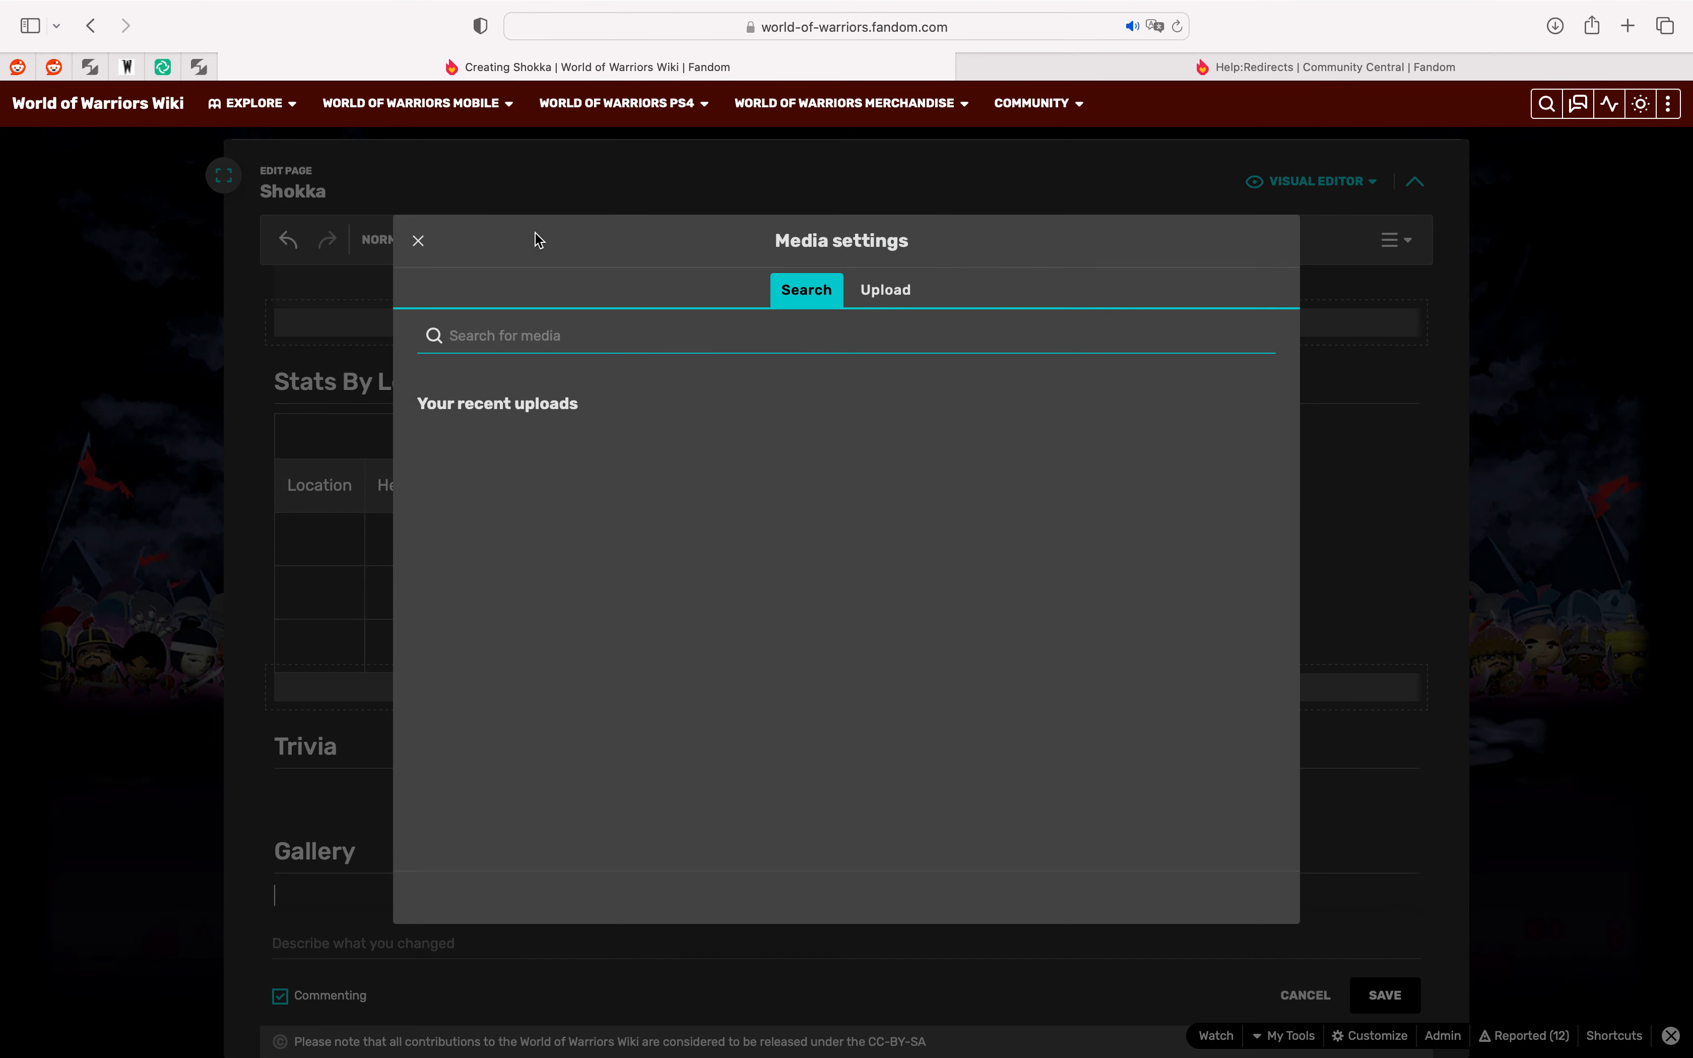
left_click(419, 239)
left_click(922, 240)
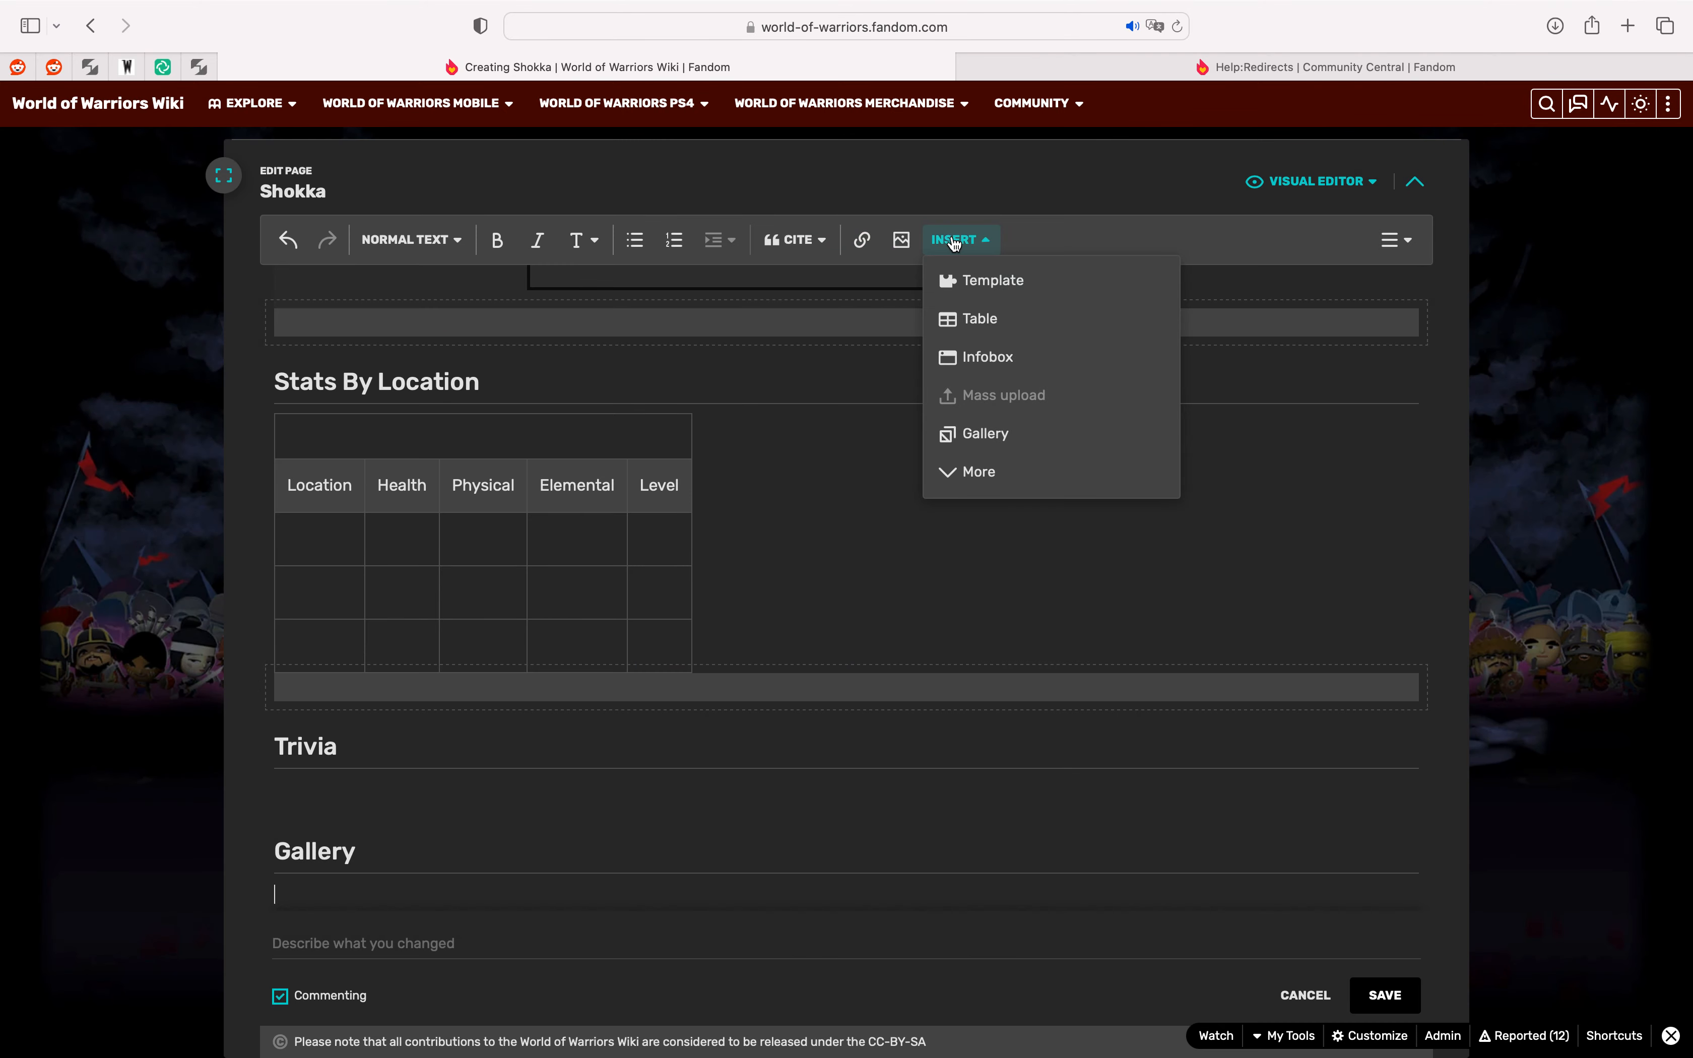
left_click(1025, 433)
left_click(616, 296)
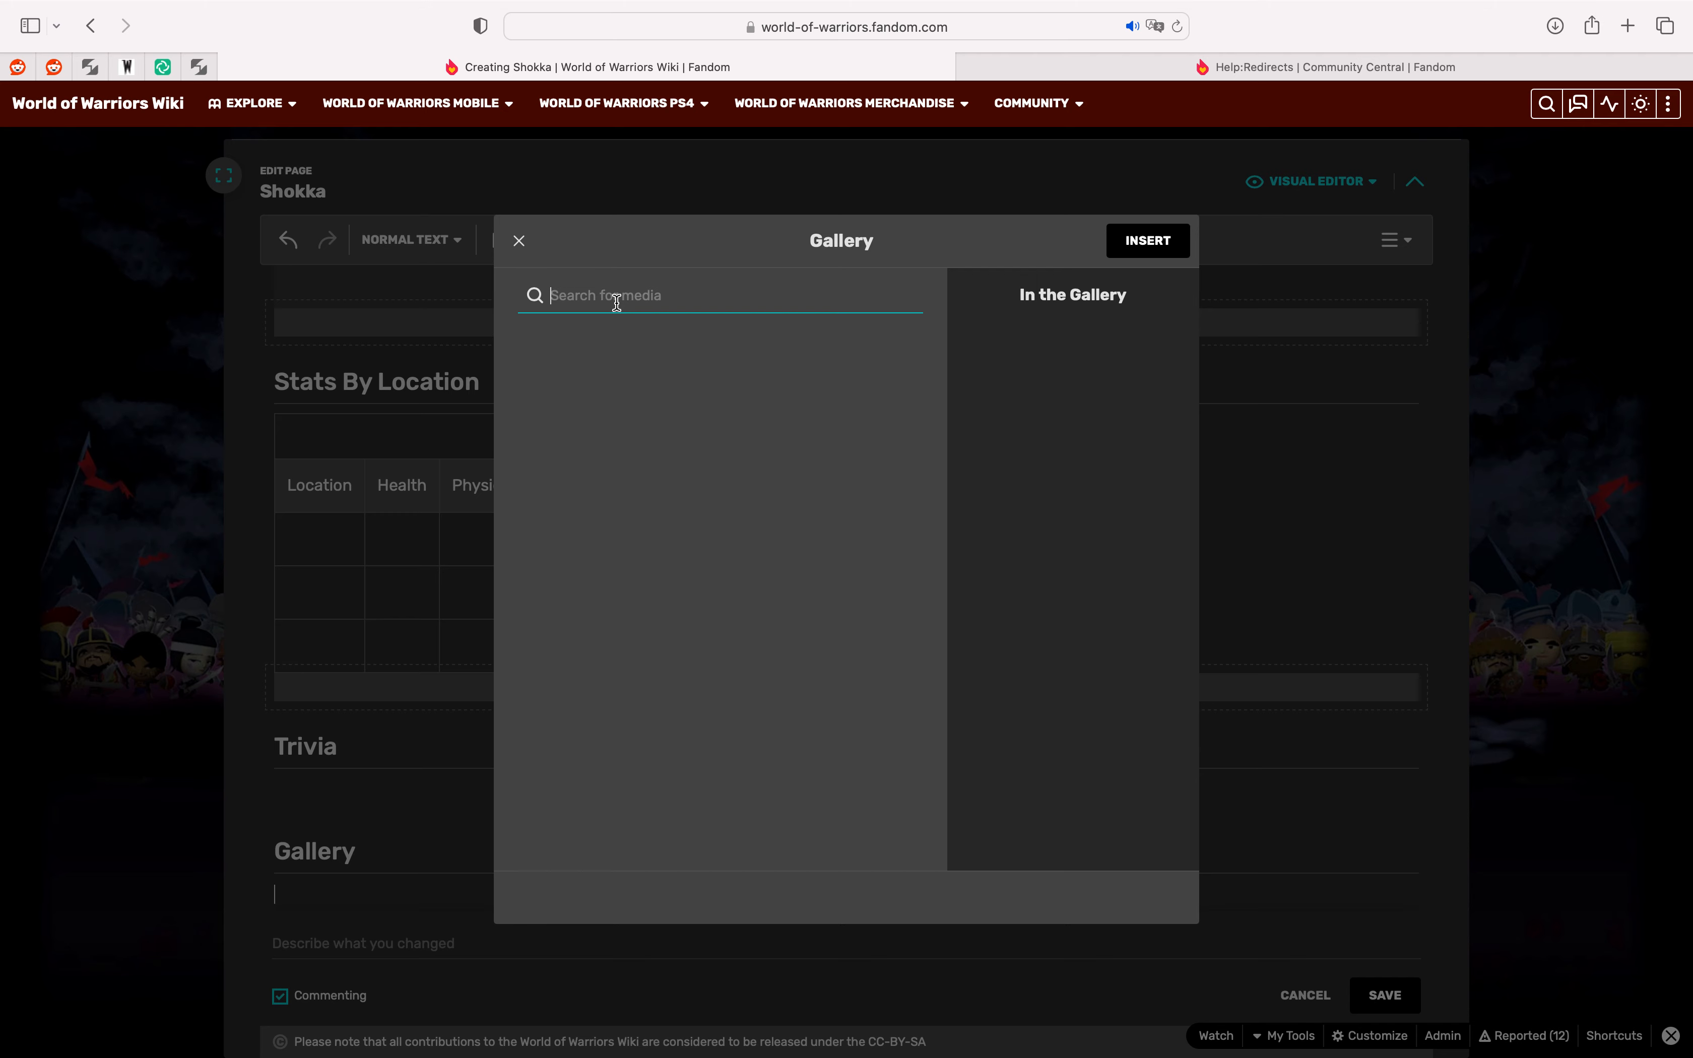
type("shokka")
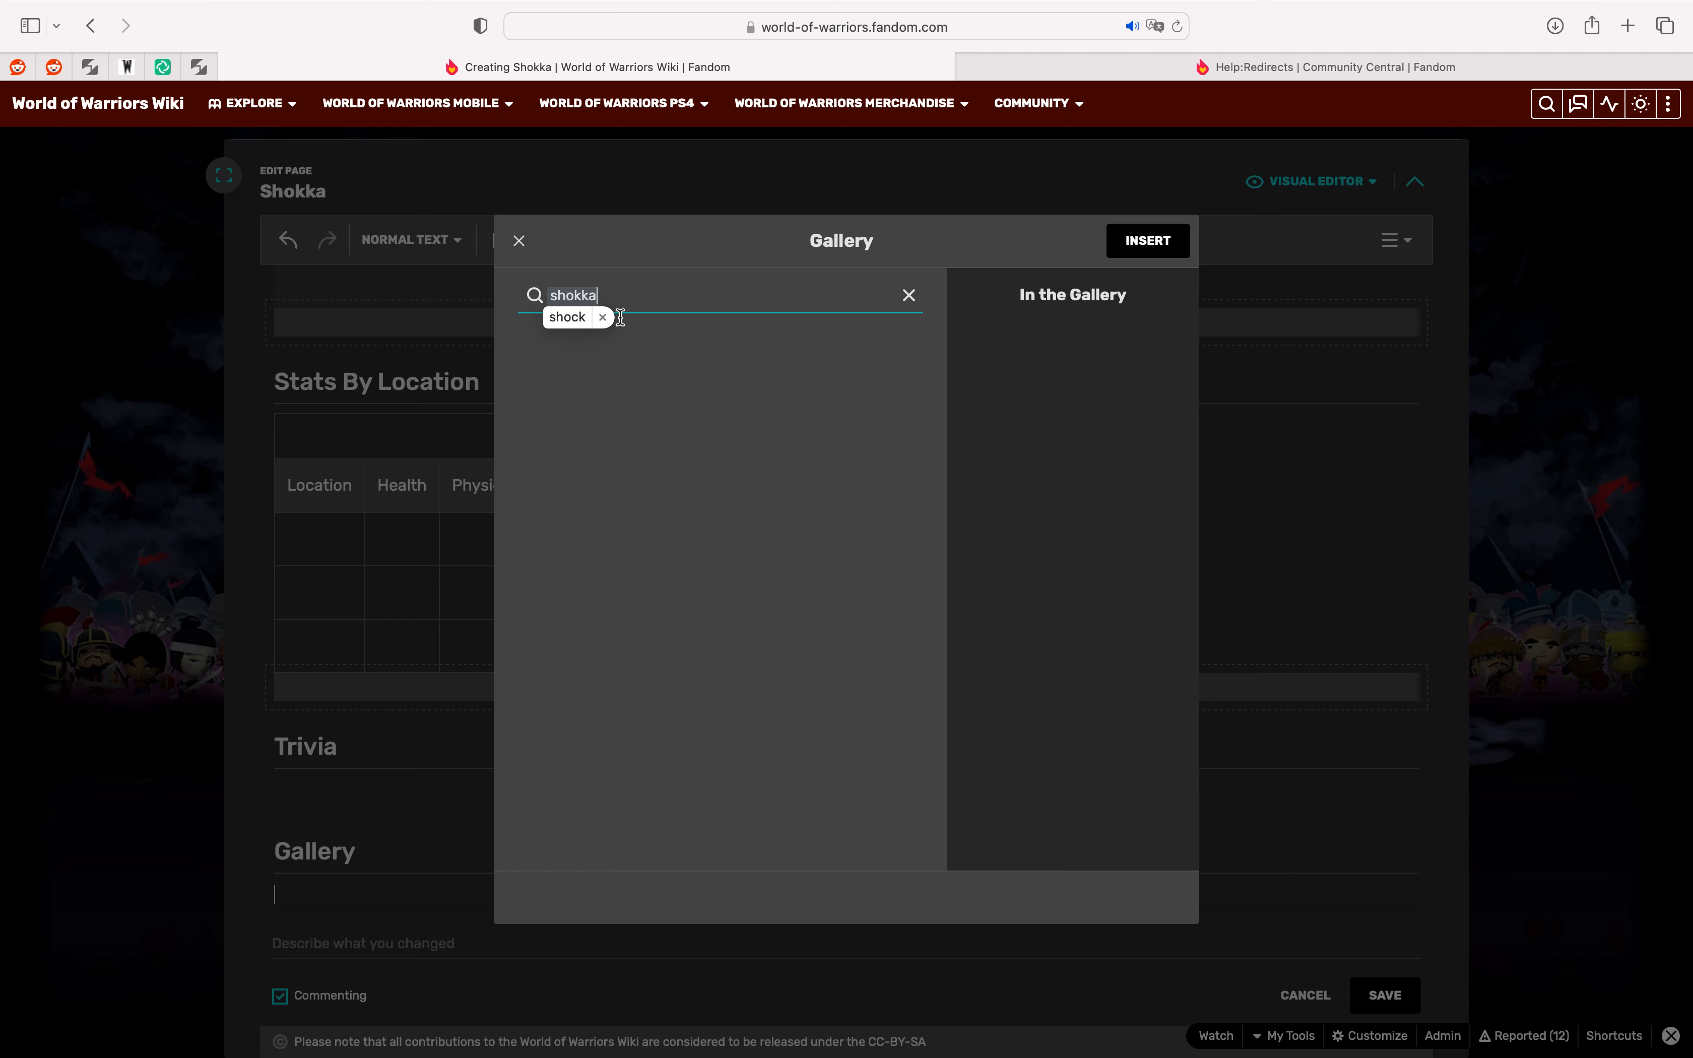
Step: Search the gallery media for "sh" and look through the results for a Shokka image
left_click(602, 317)
left_click_drag(635, 293, 524, 294)
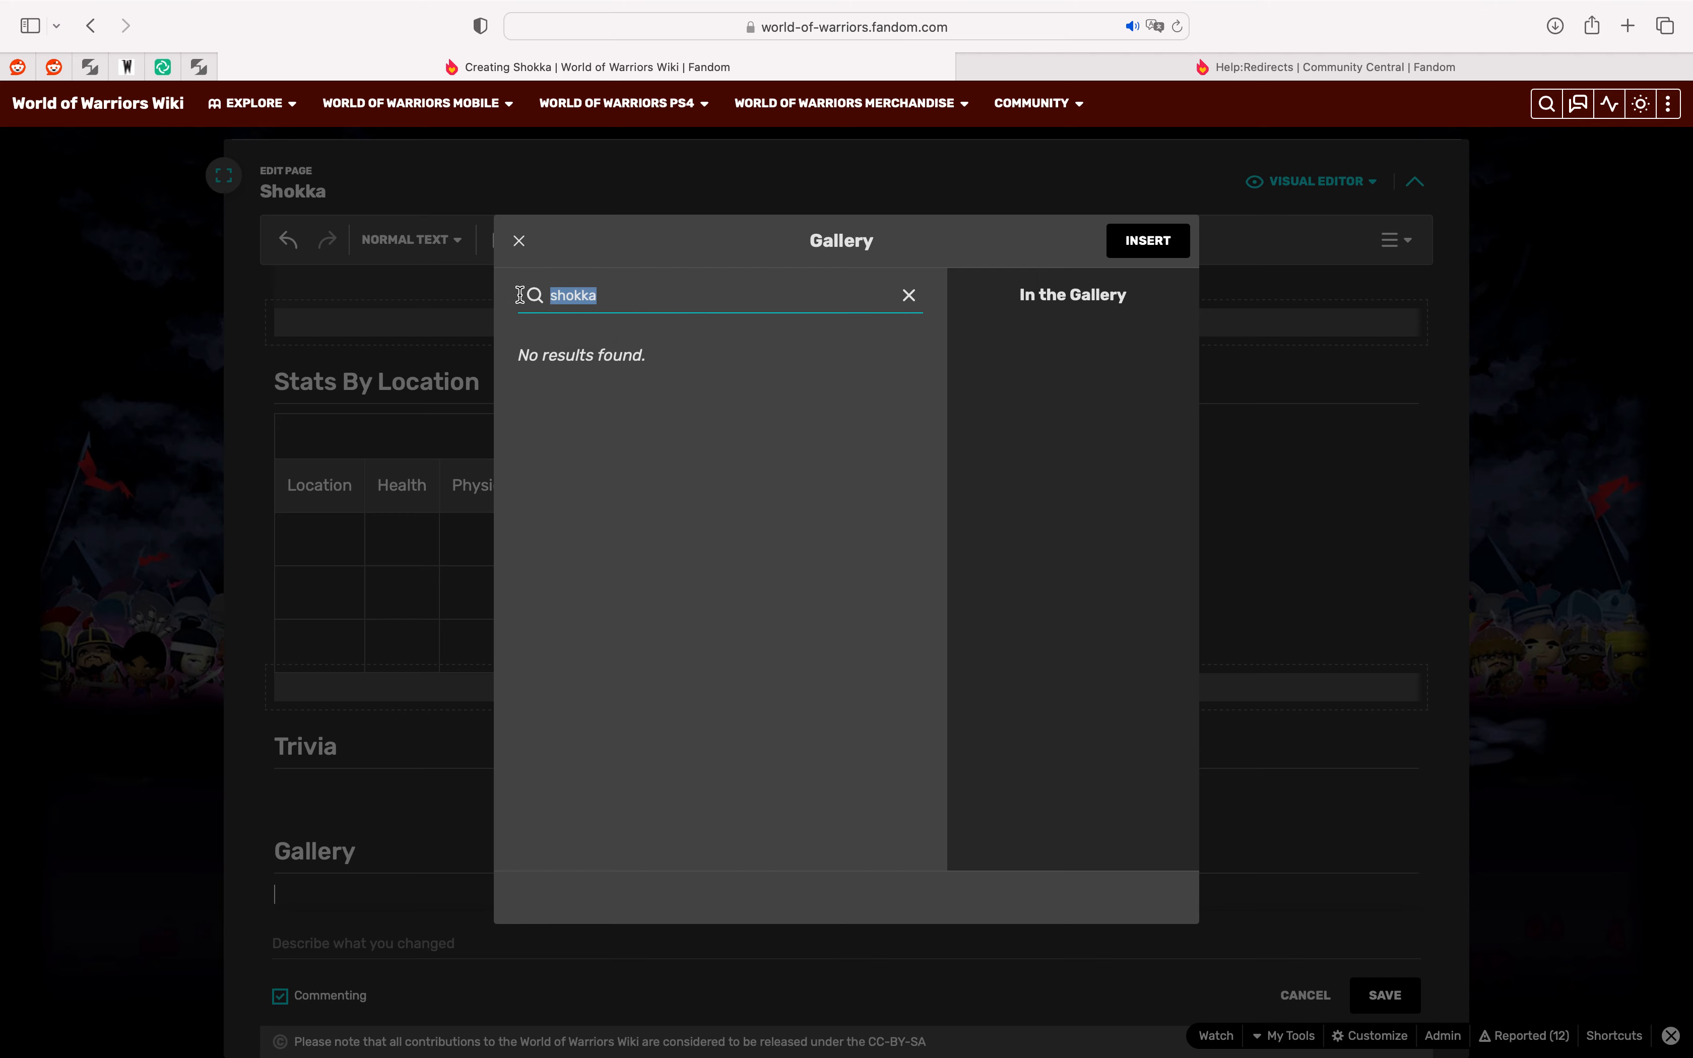
type("sh")
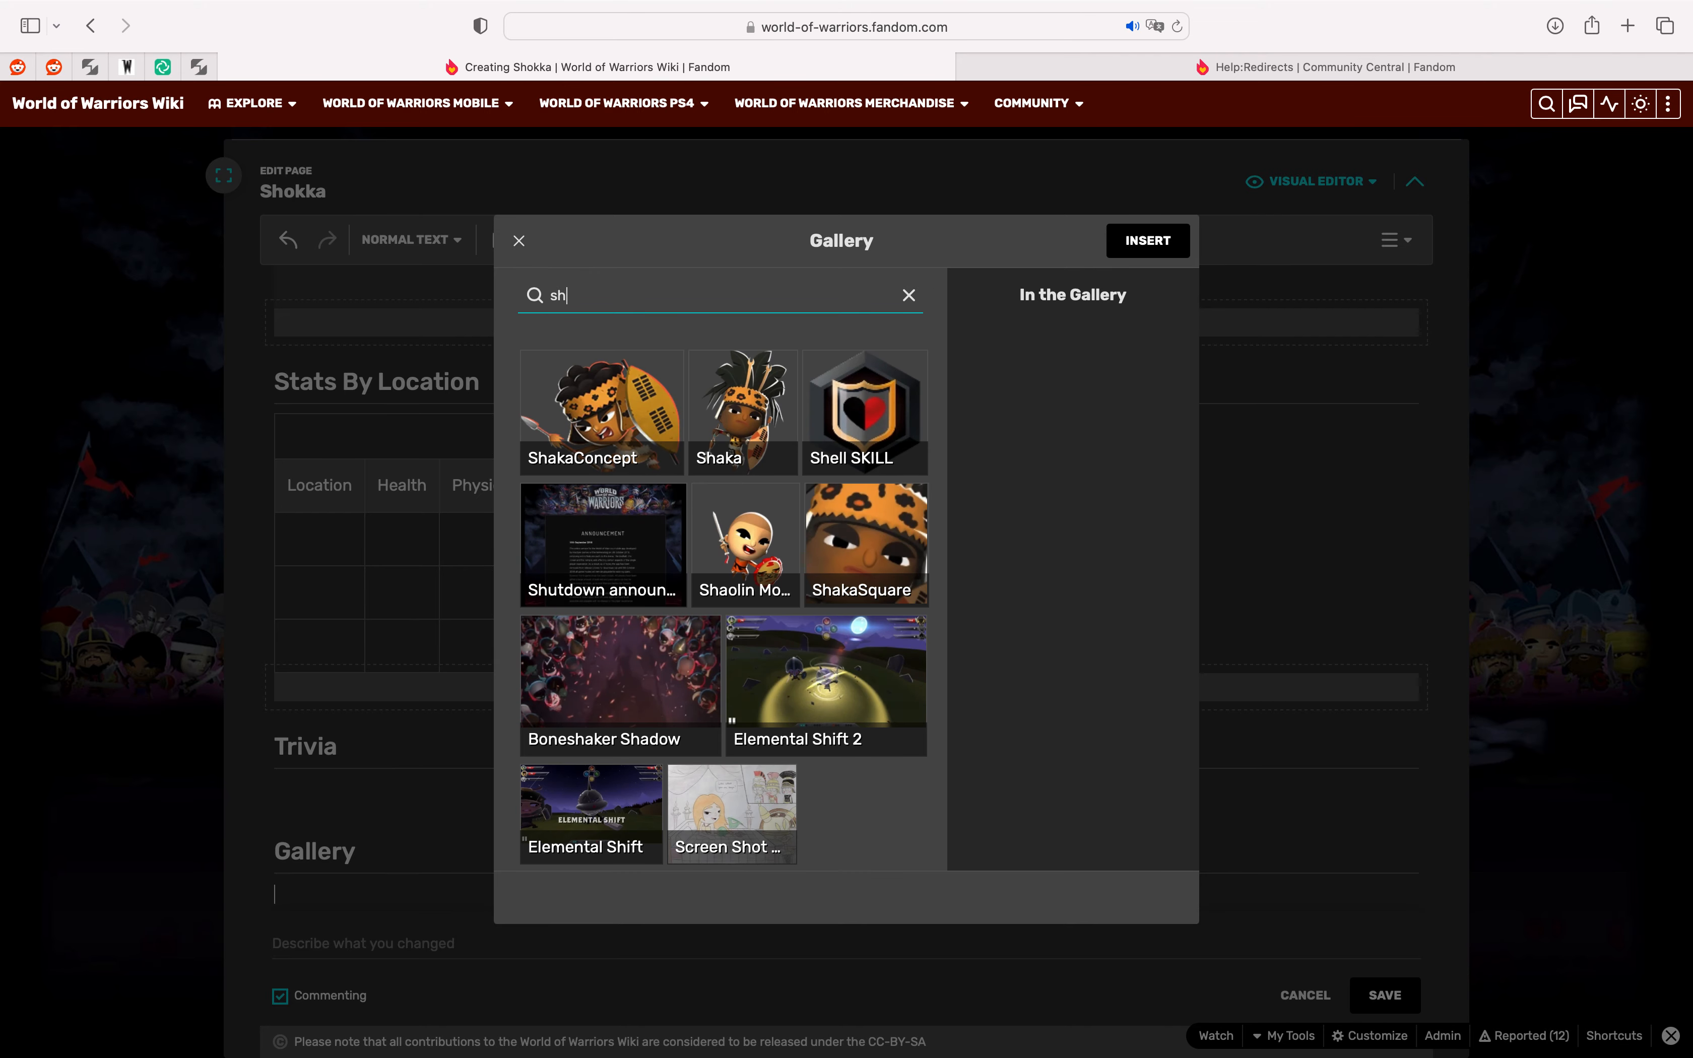
scroll(771, 733, "down", 2)
scroll(772, 733, "down", 3)
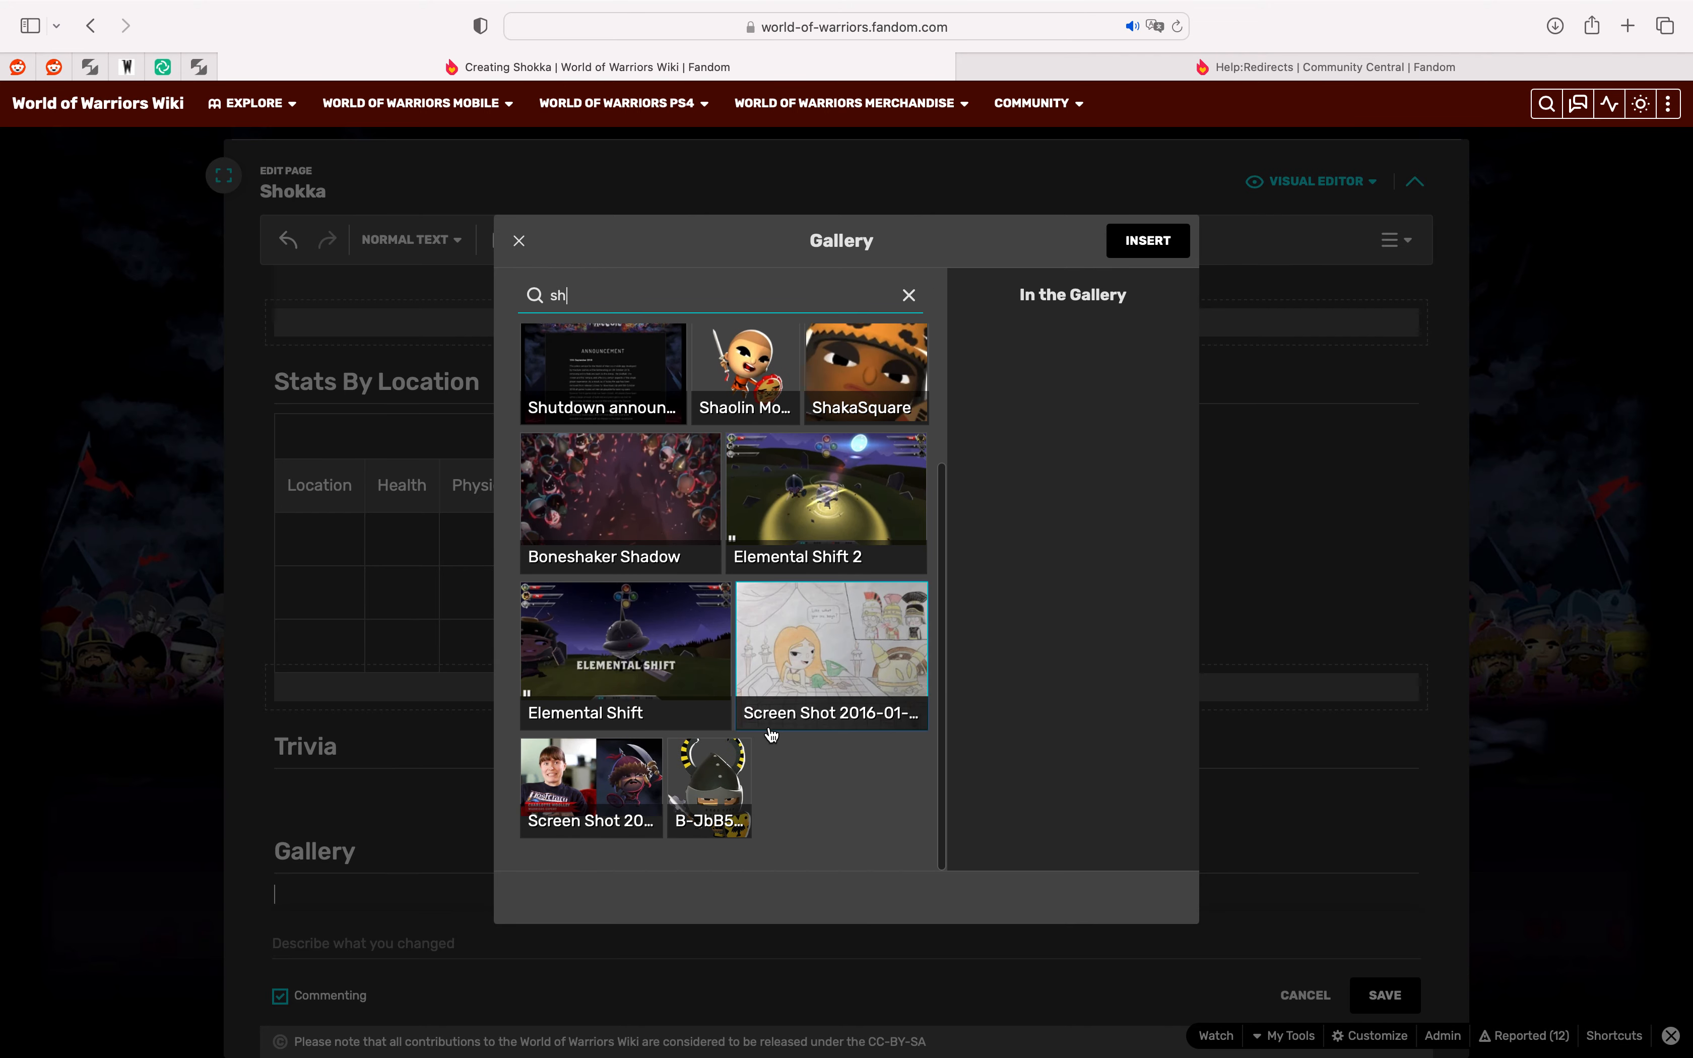
scroll(771, 734, "up", 4)
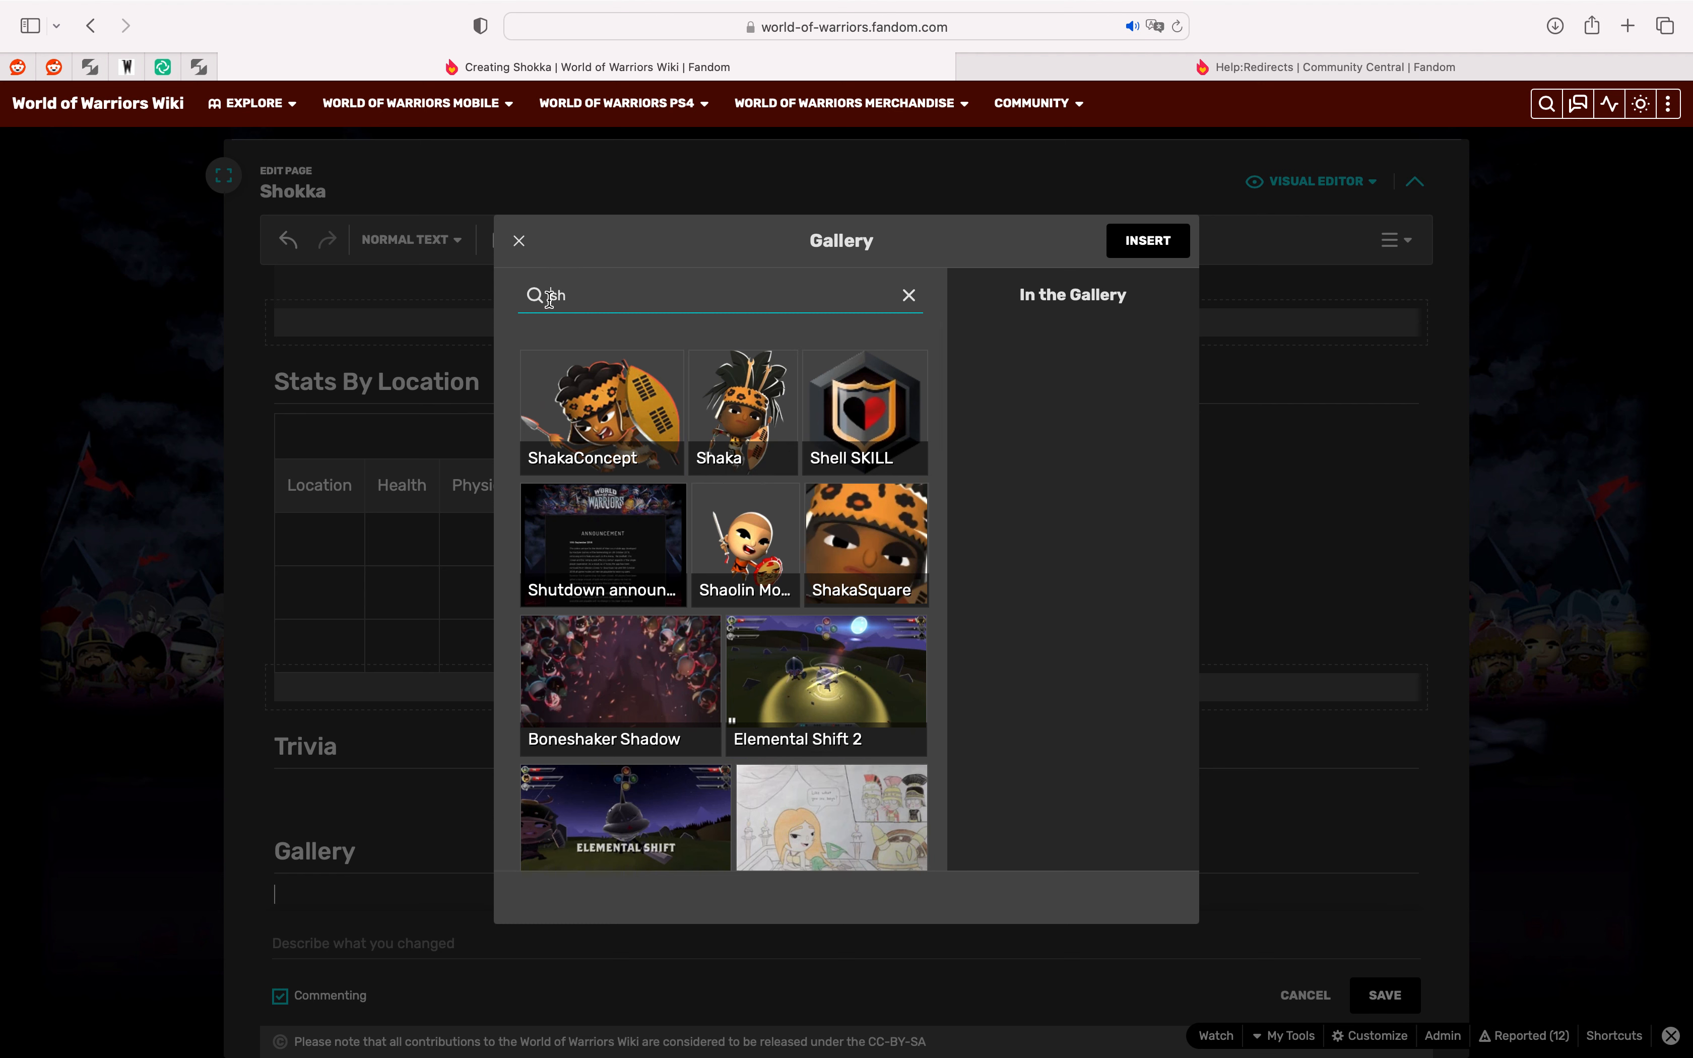
Step: Search the gallery media for "li", clear the search and look through the recent uploads for a Shokka image
left_click_drag(558, 296, 589, 298)
key("BackSpace")
key("BackSpace")
type("li")
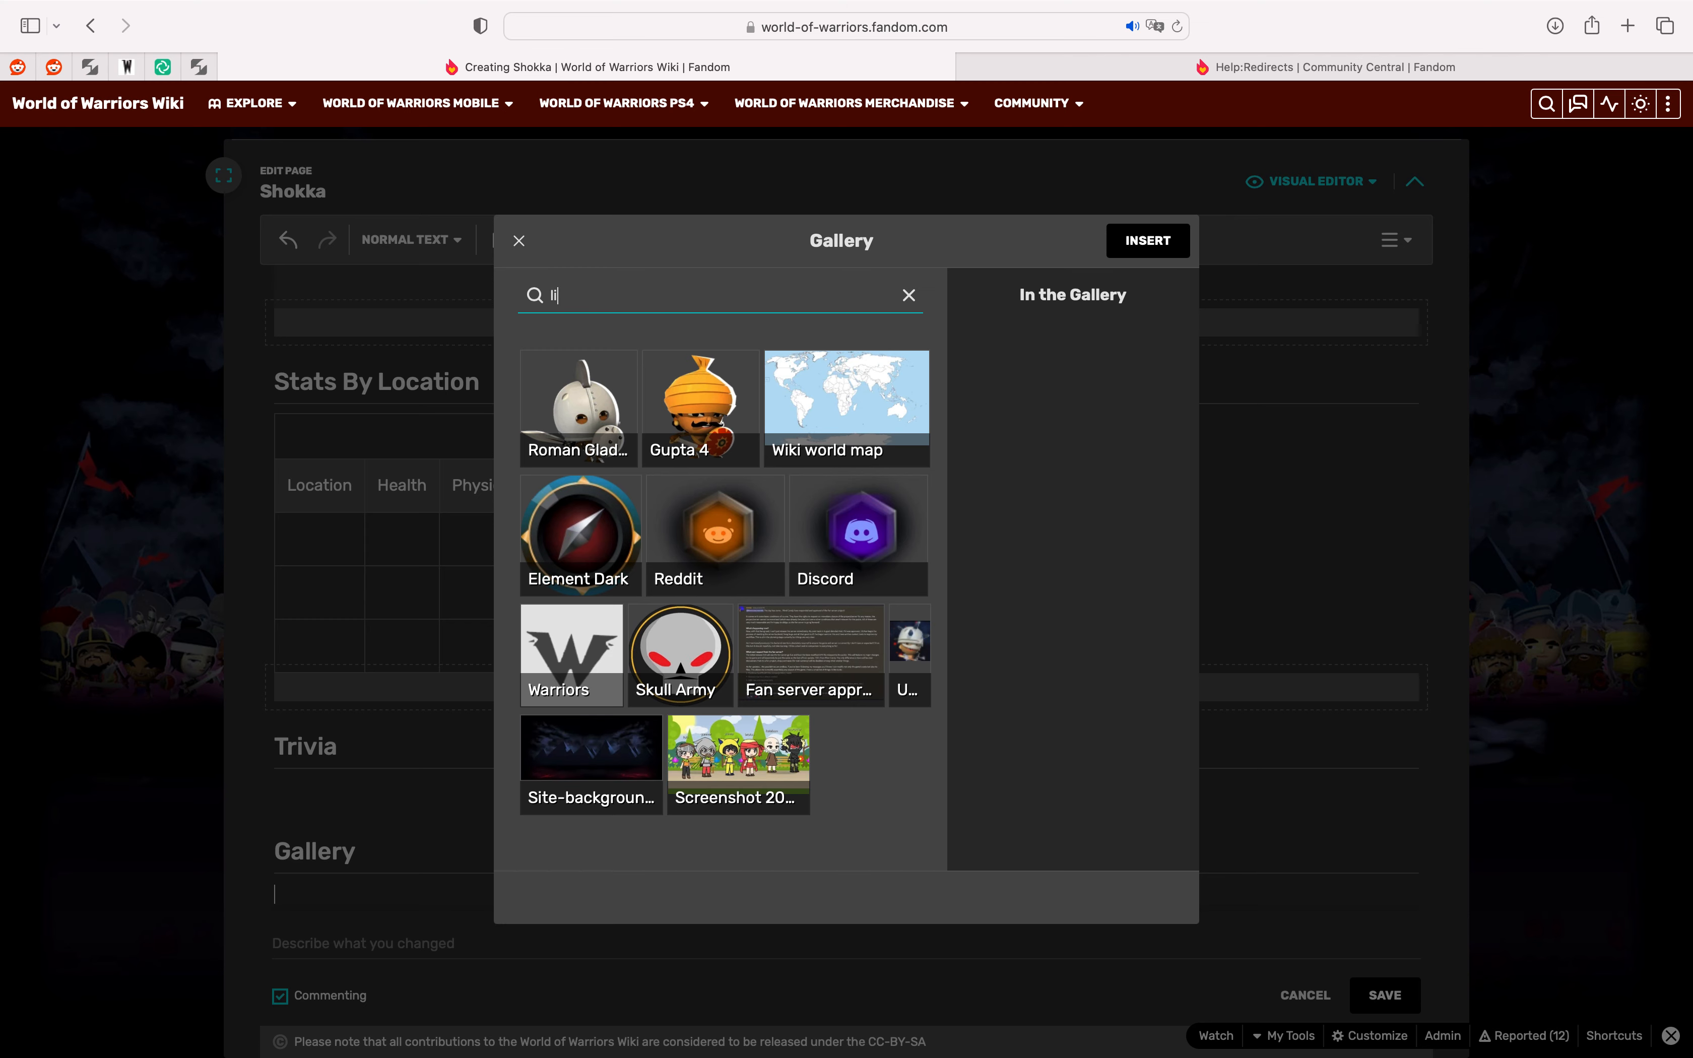
key("BackSpace")
key("BackSpace")
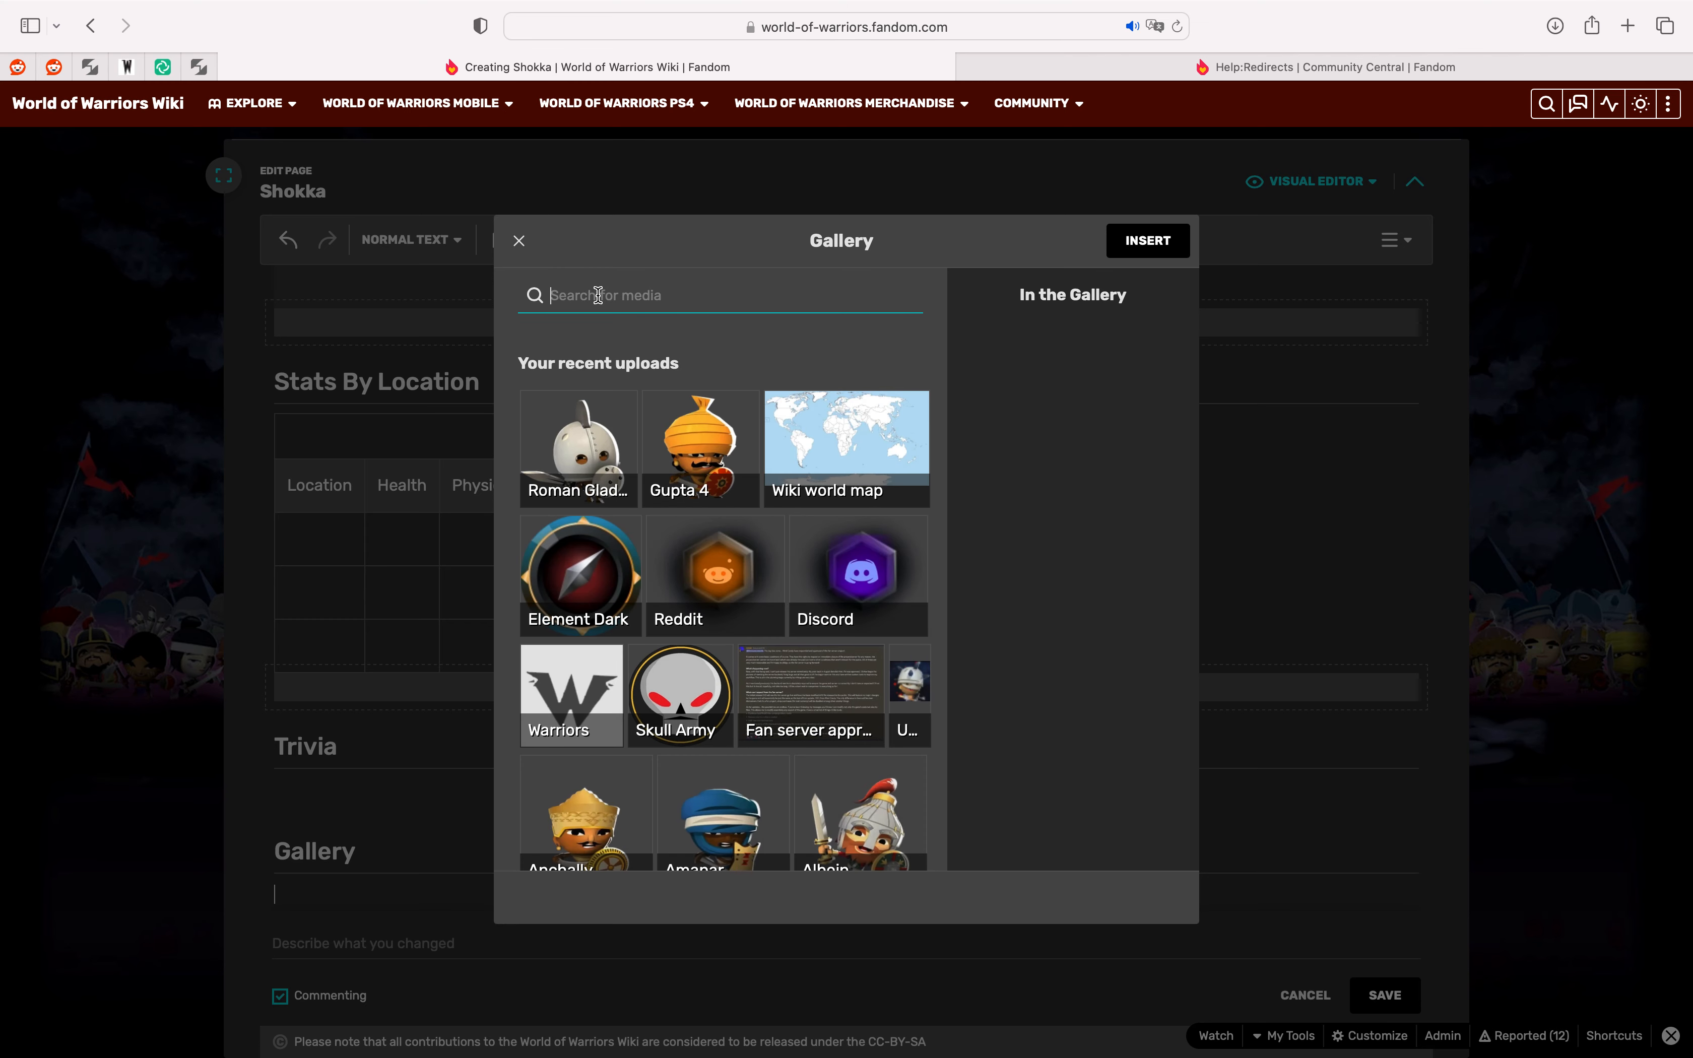
scroll(684, 403, "down", 3)
scroll(685, 404, "down", 3)
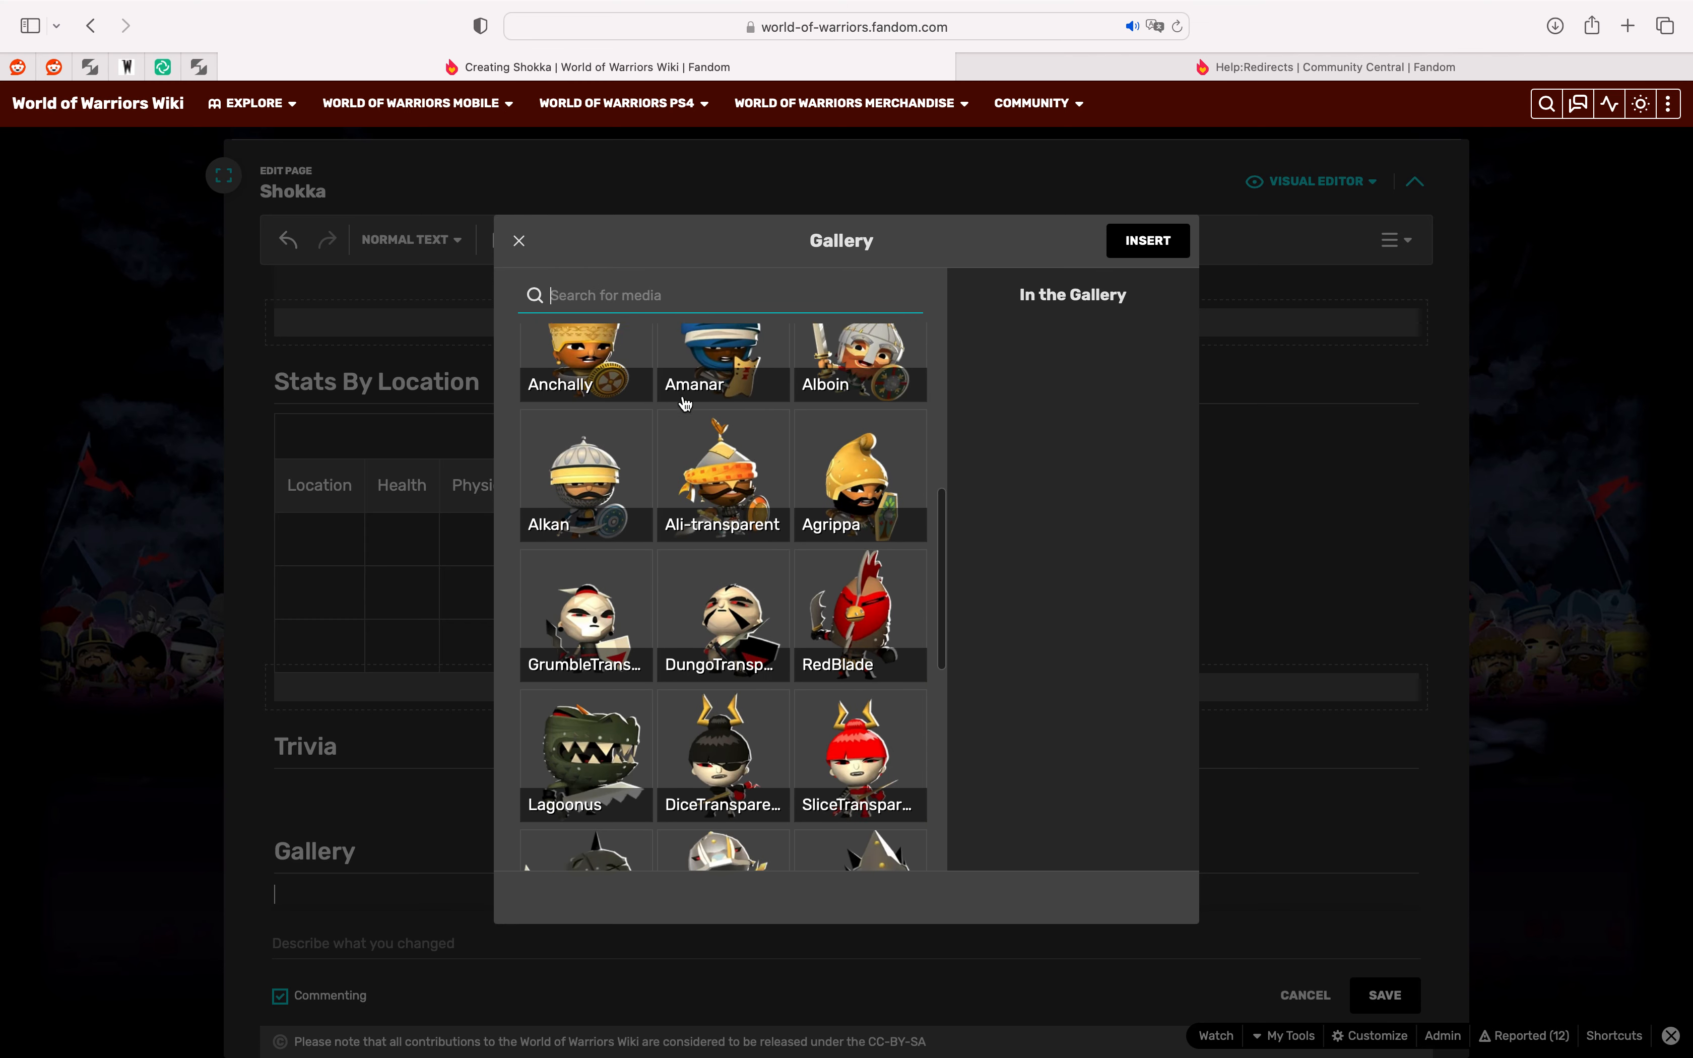
Step: Close the gallery dialog without choosing any images, save the new Shokka page and look it over
left_click(1146, 240)
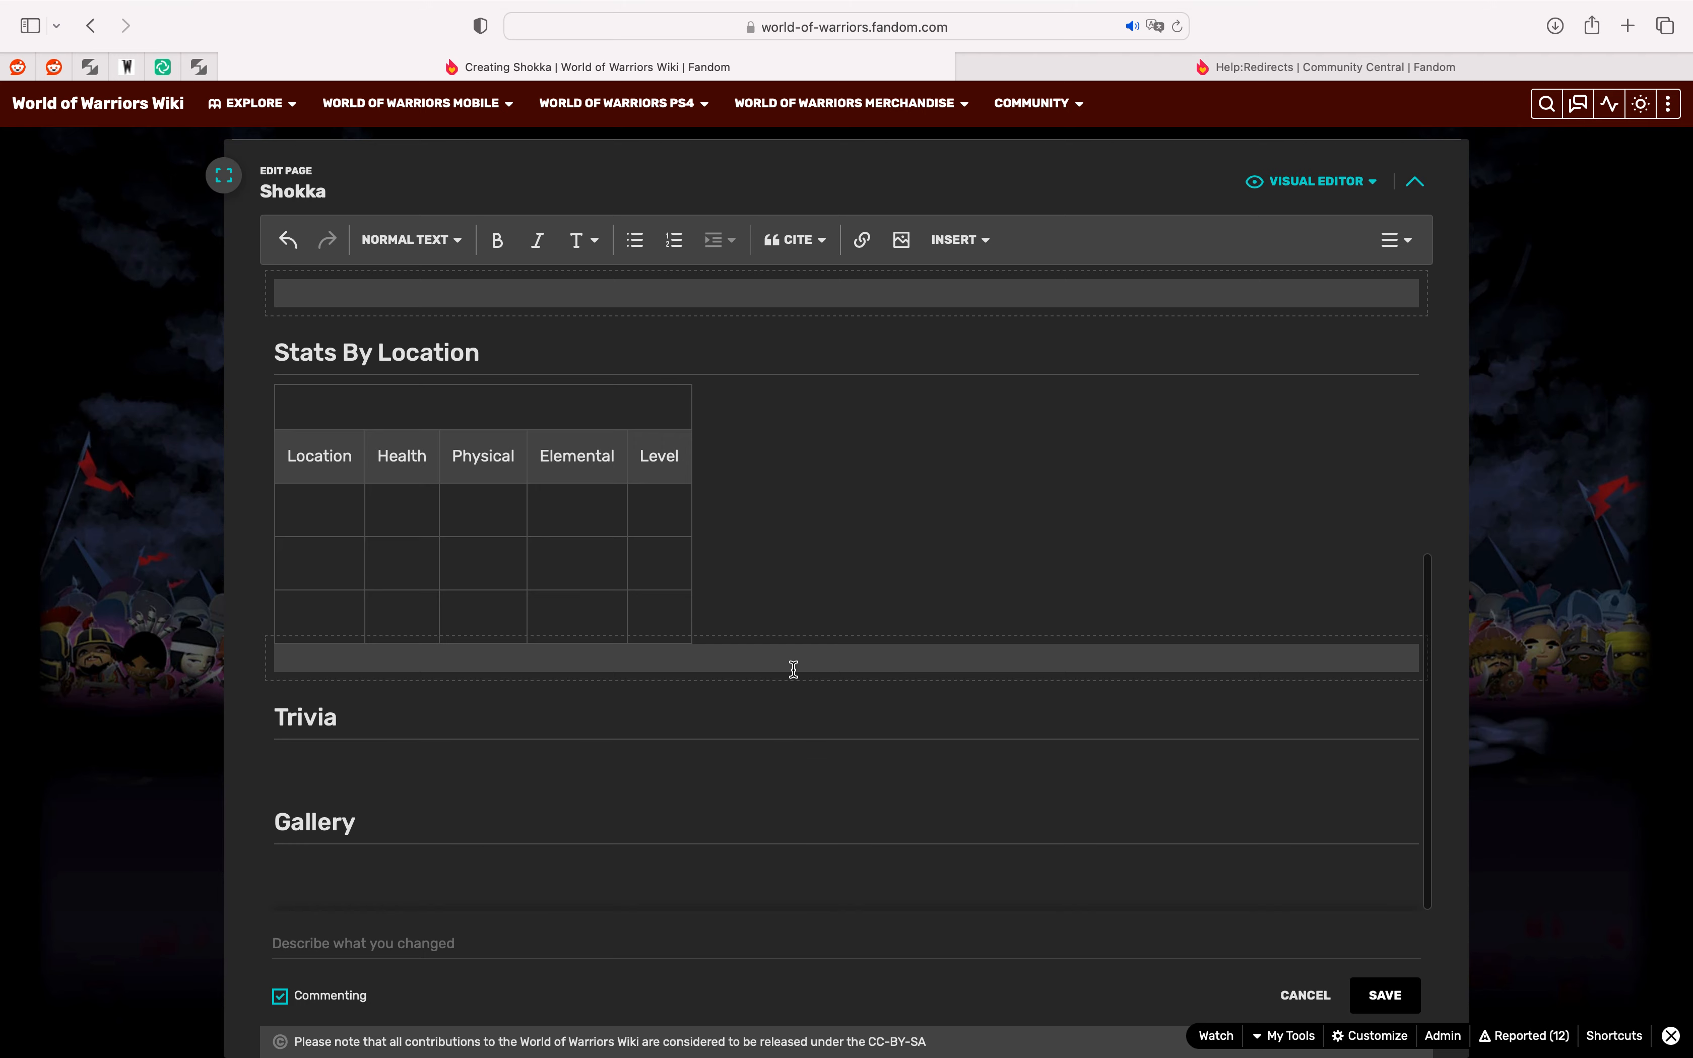
left_click(1413, 993)
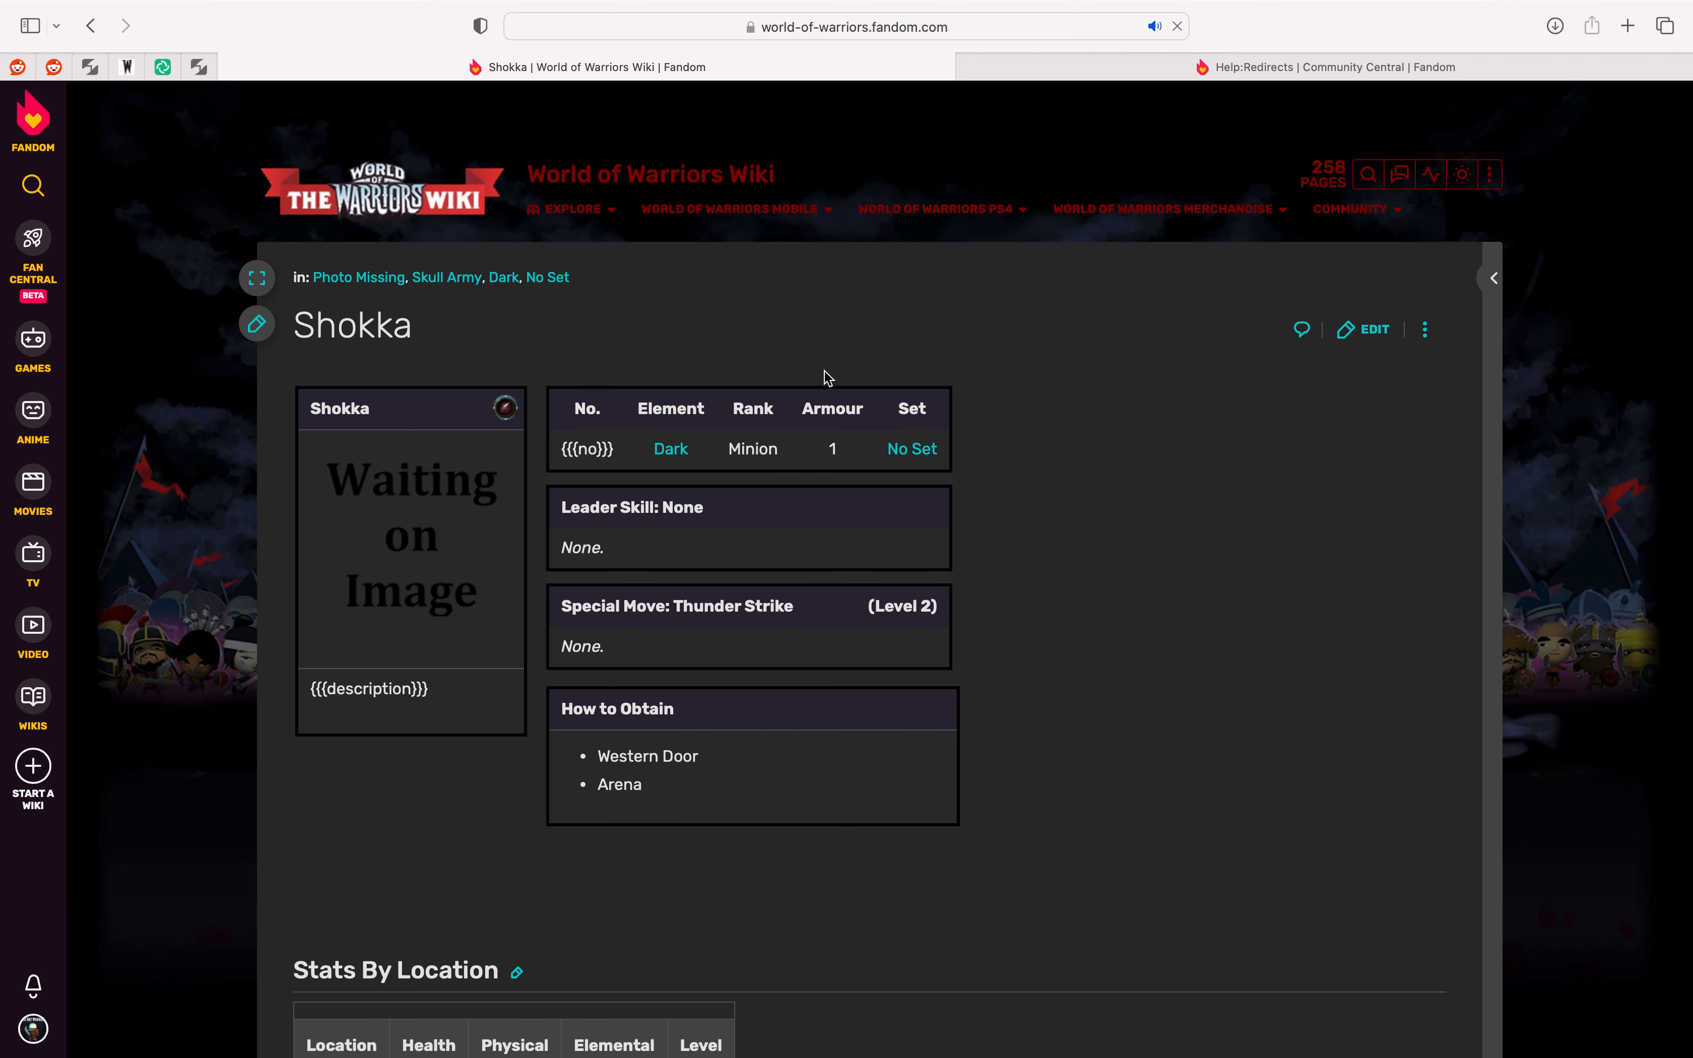
scroll(829, 581, "down", 5)
scroll(829, 581, "down", 3)
scroll(828, 578, "up", 10)
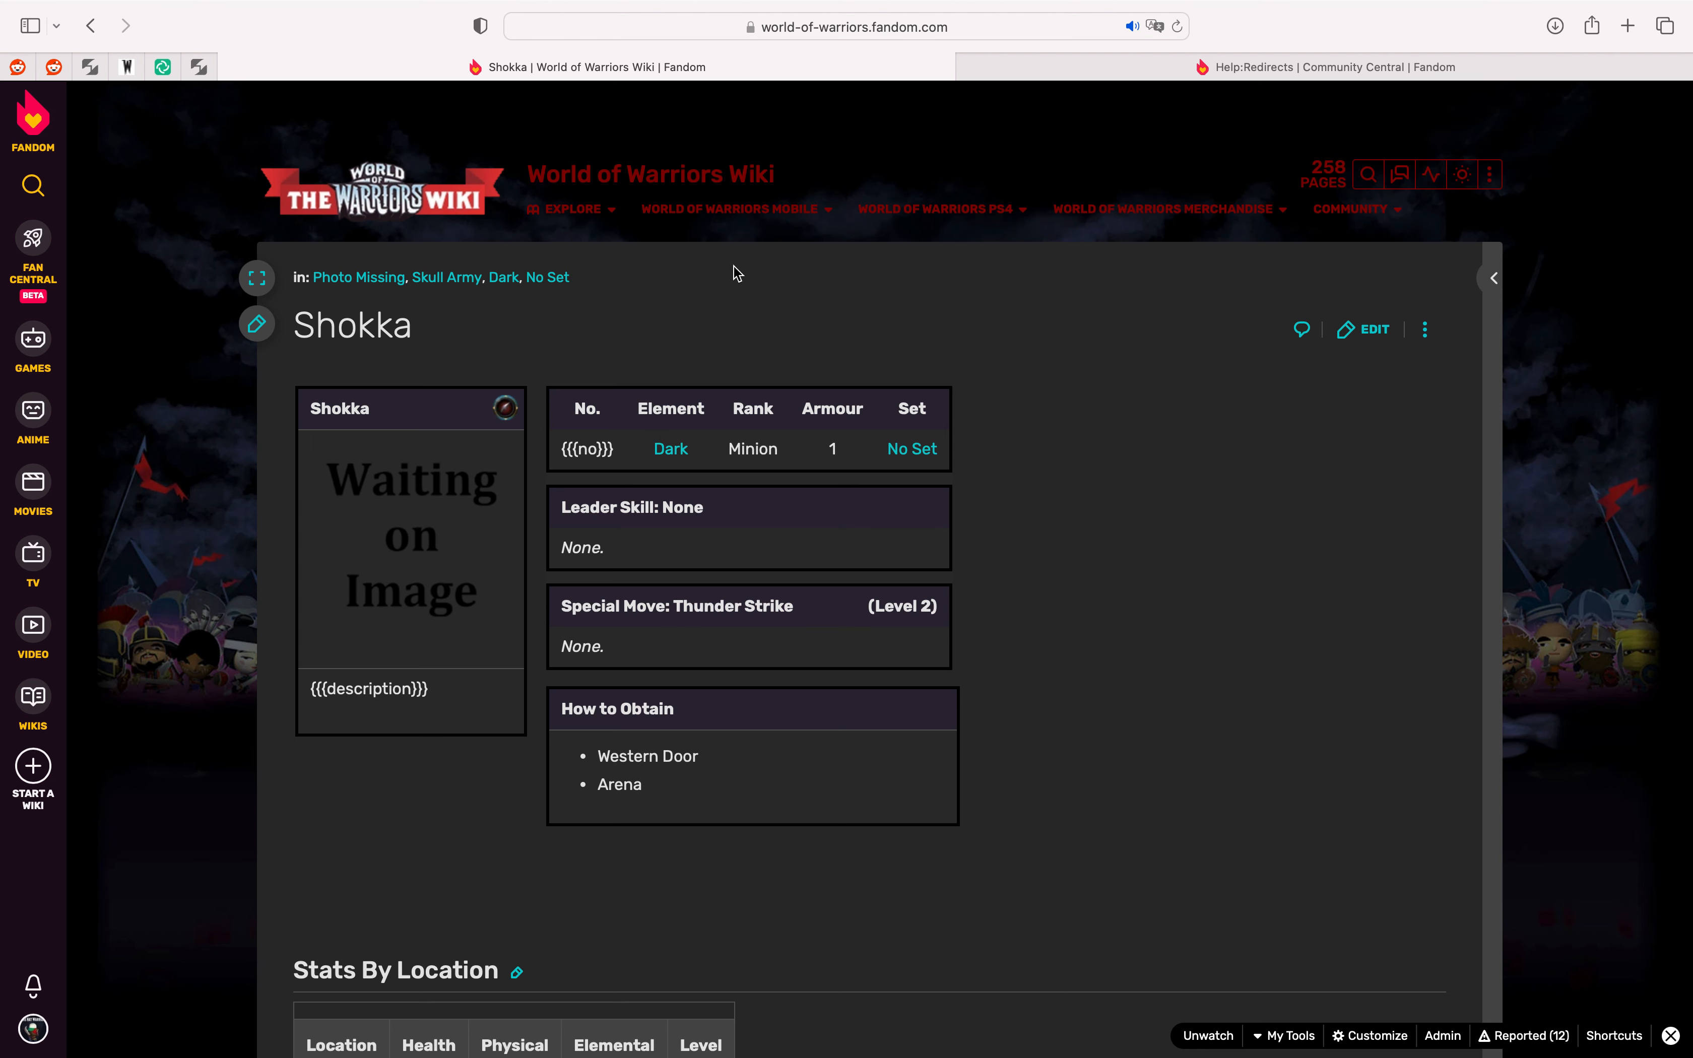
Step: Go to the mobile game's List of Warriors and open the page "Crockett - The Fearsome Frontiersman"
mouse_move(795, 211)
mouse_move(793, 252)
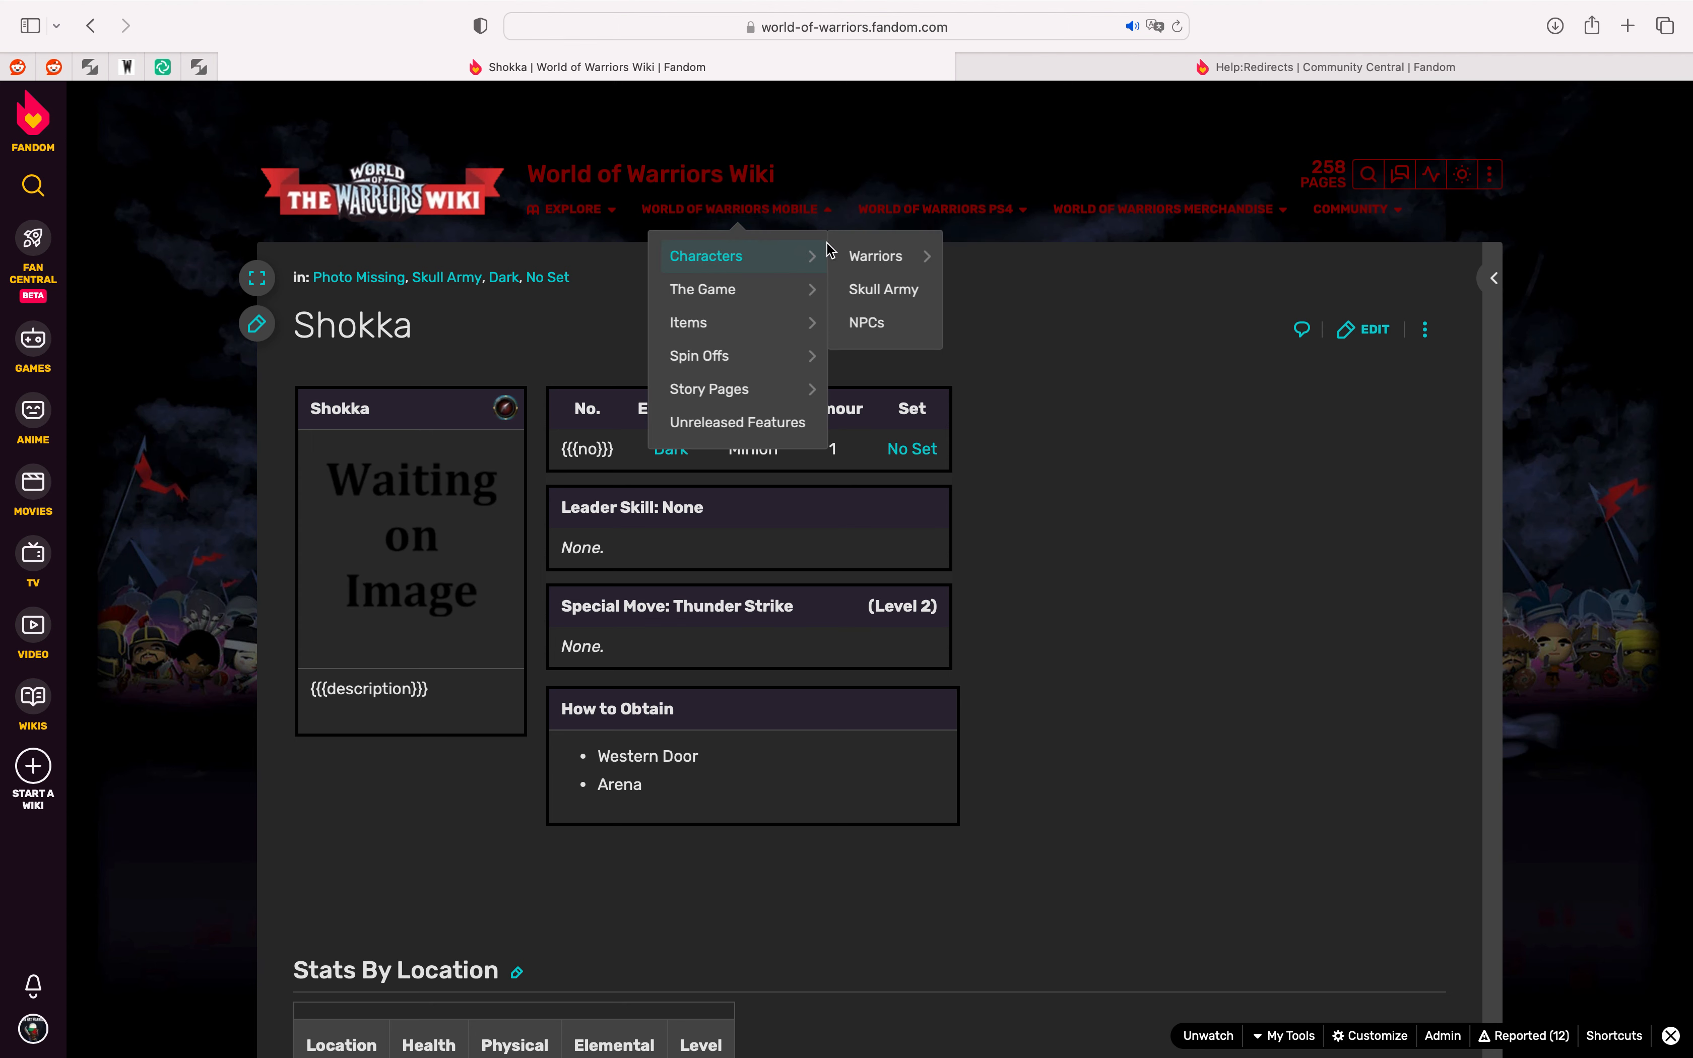
mouse_move(868, 256)
left_click(995, 308)
scroll(499, 705, "down", 15)
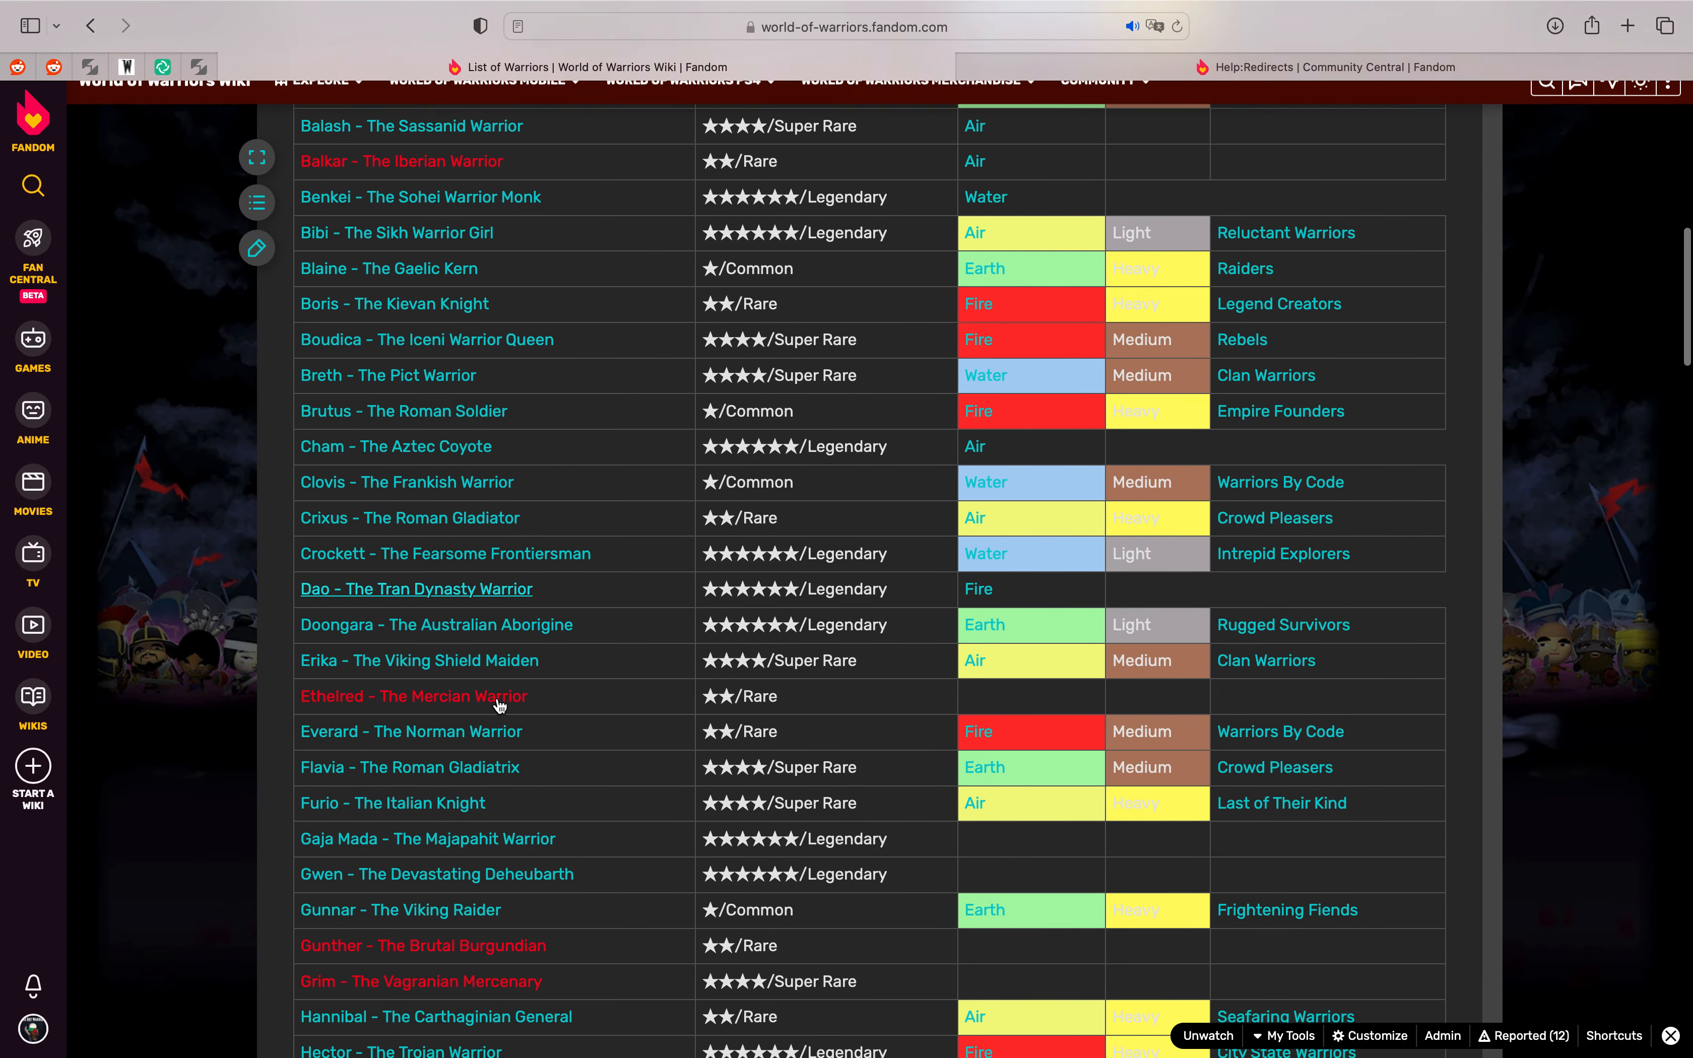
left_click(446, 556)
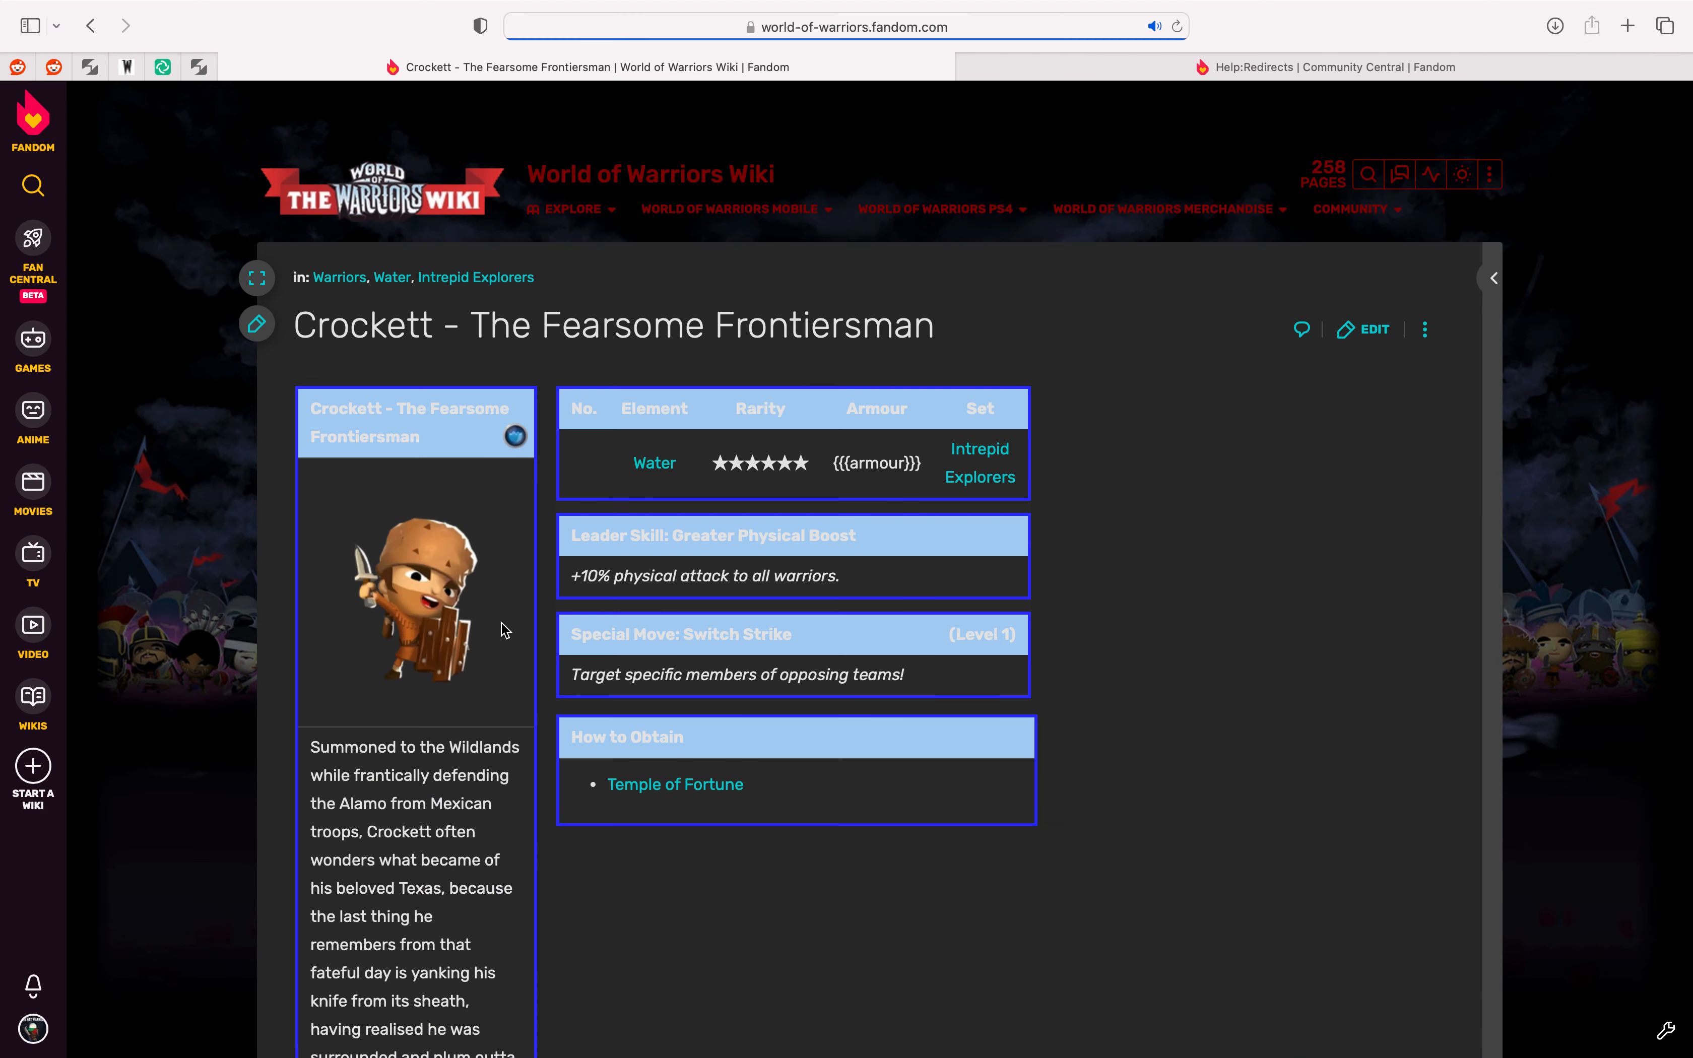
Step: Examine Crockett's page for missing details, from the info boxes down to the Stats By Level table
scroll(504, 630, "down", 2)
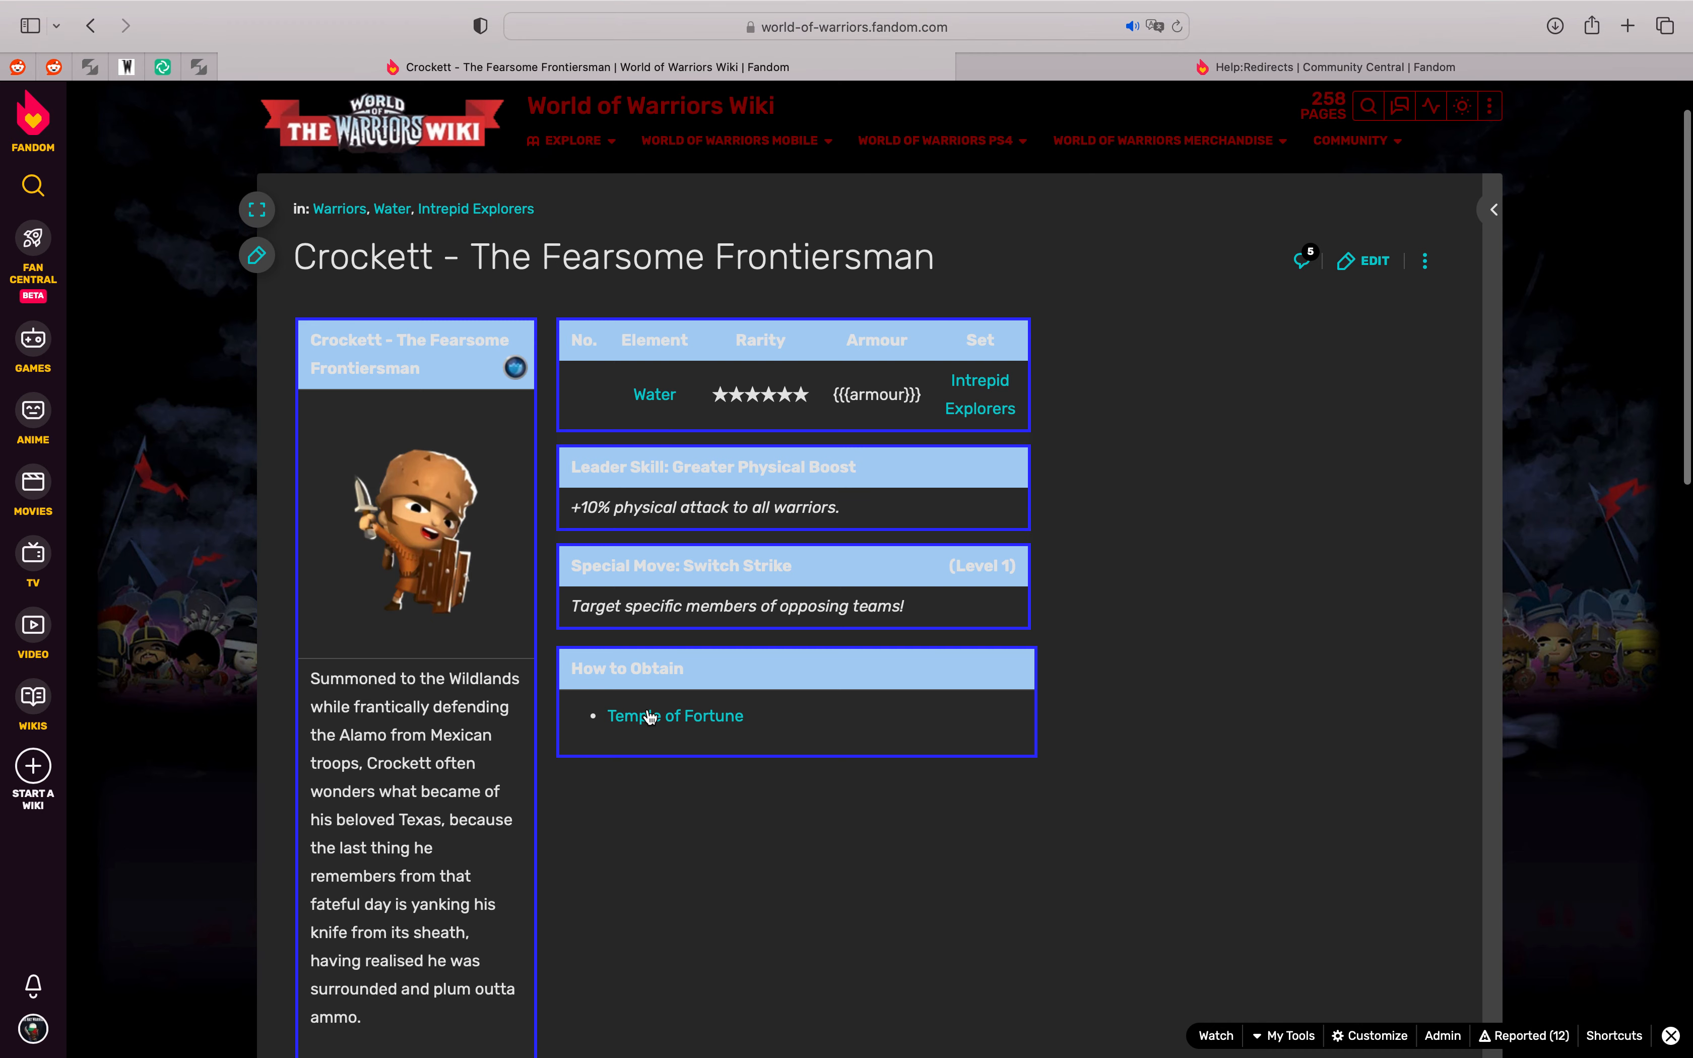
scroll(610, 610, "down", 6)
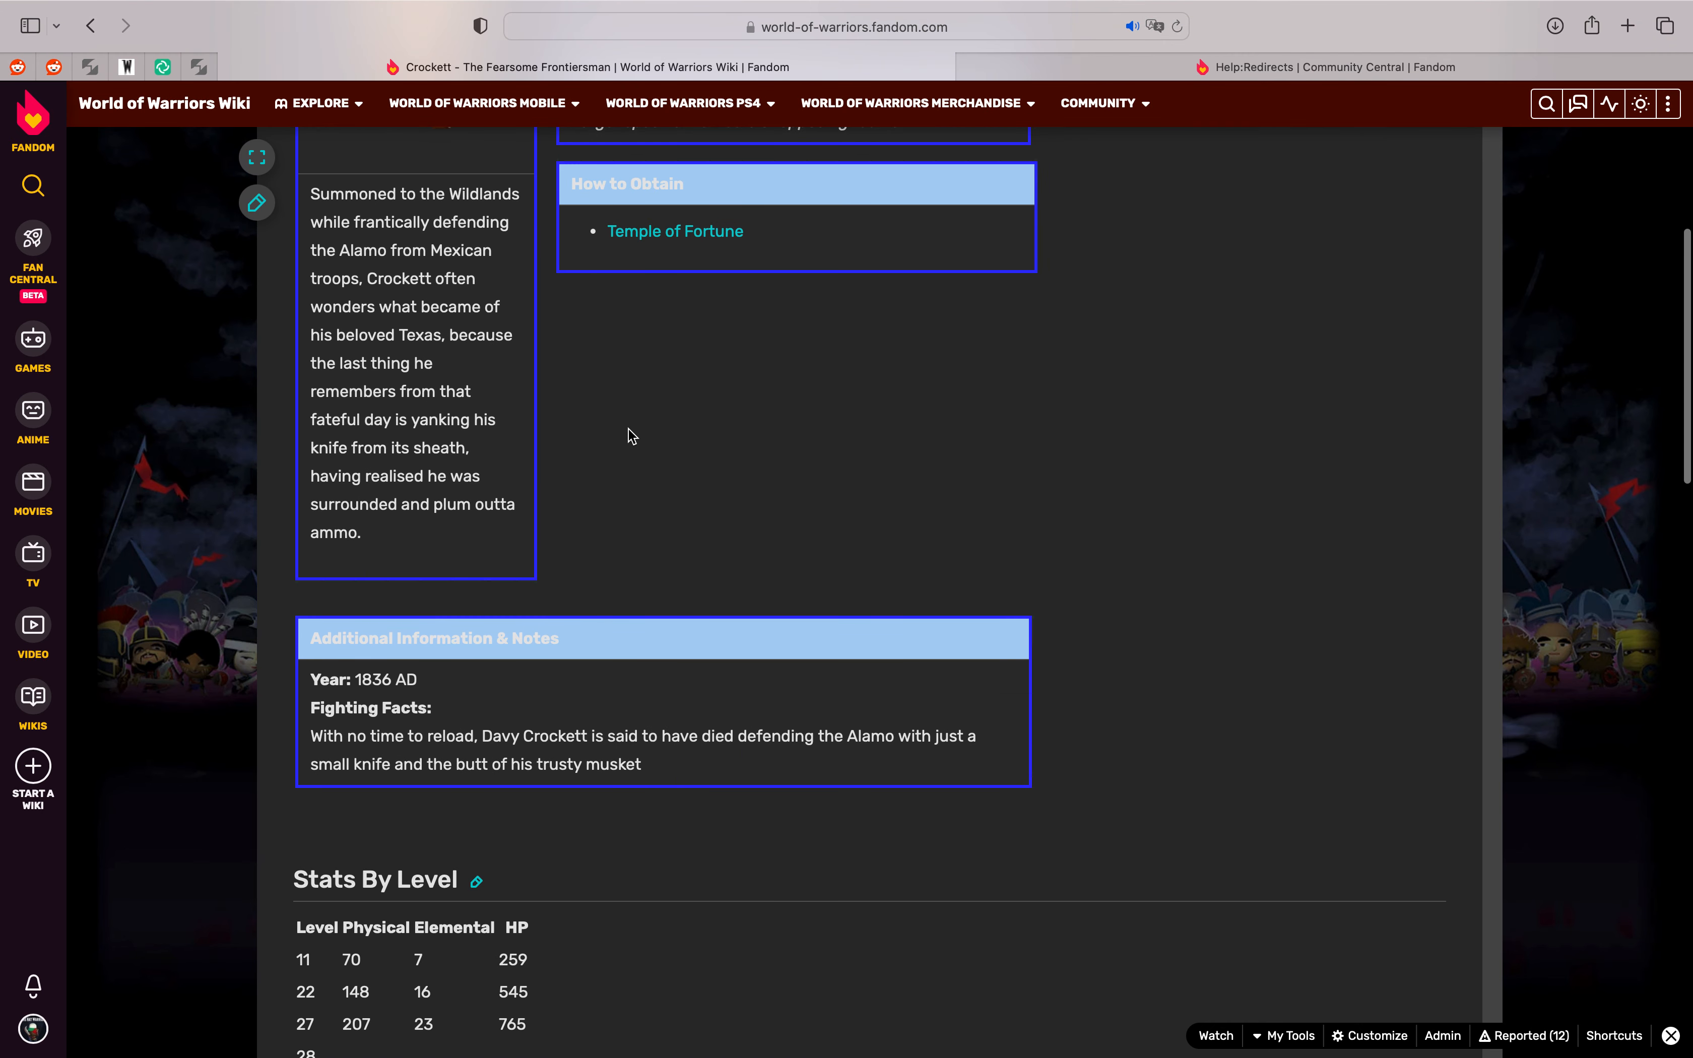
scroll(629, 437, "down", 5)
scroll(632, 436, "down", 1)
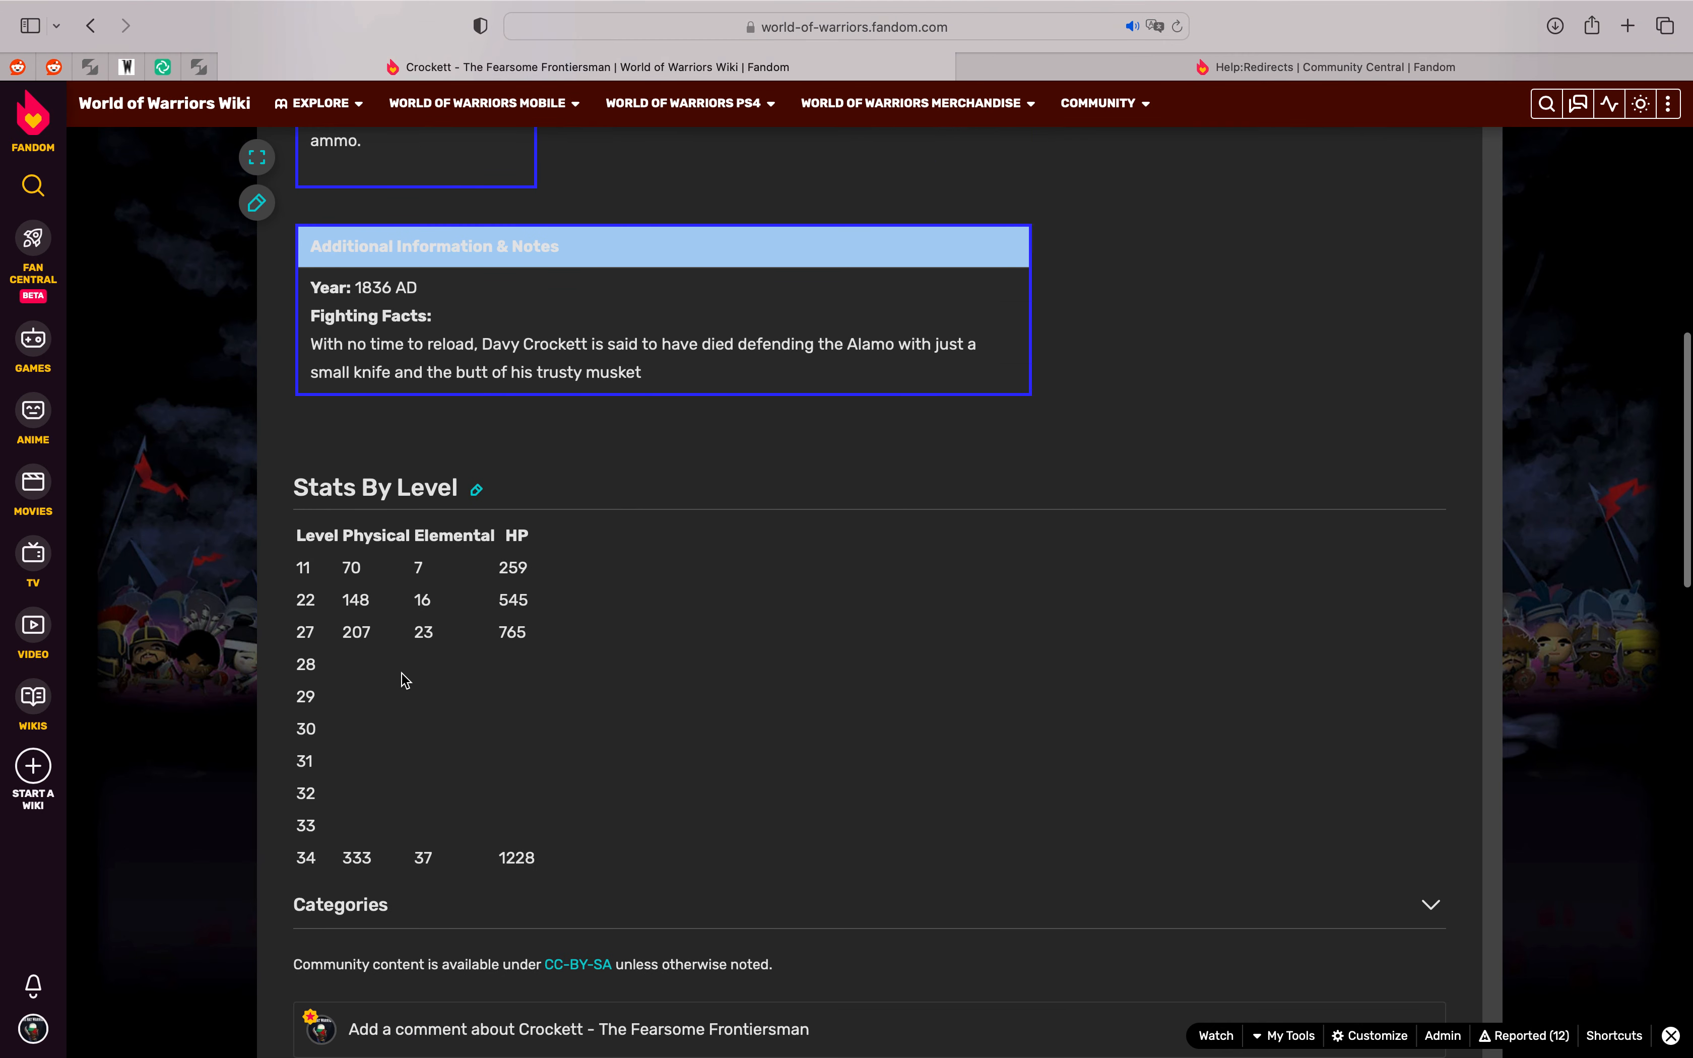
scroll(749, 574, "up", 15)
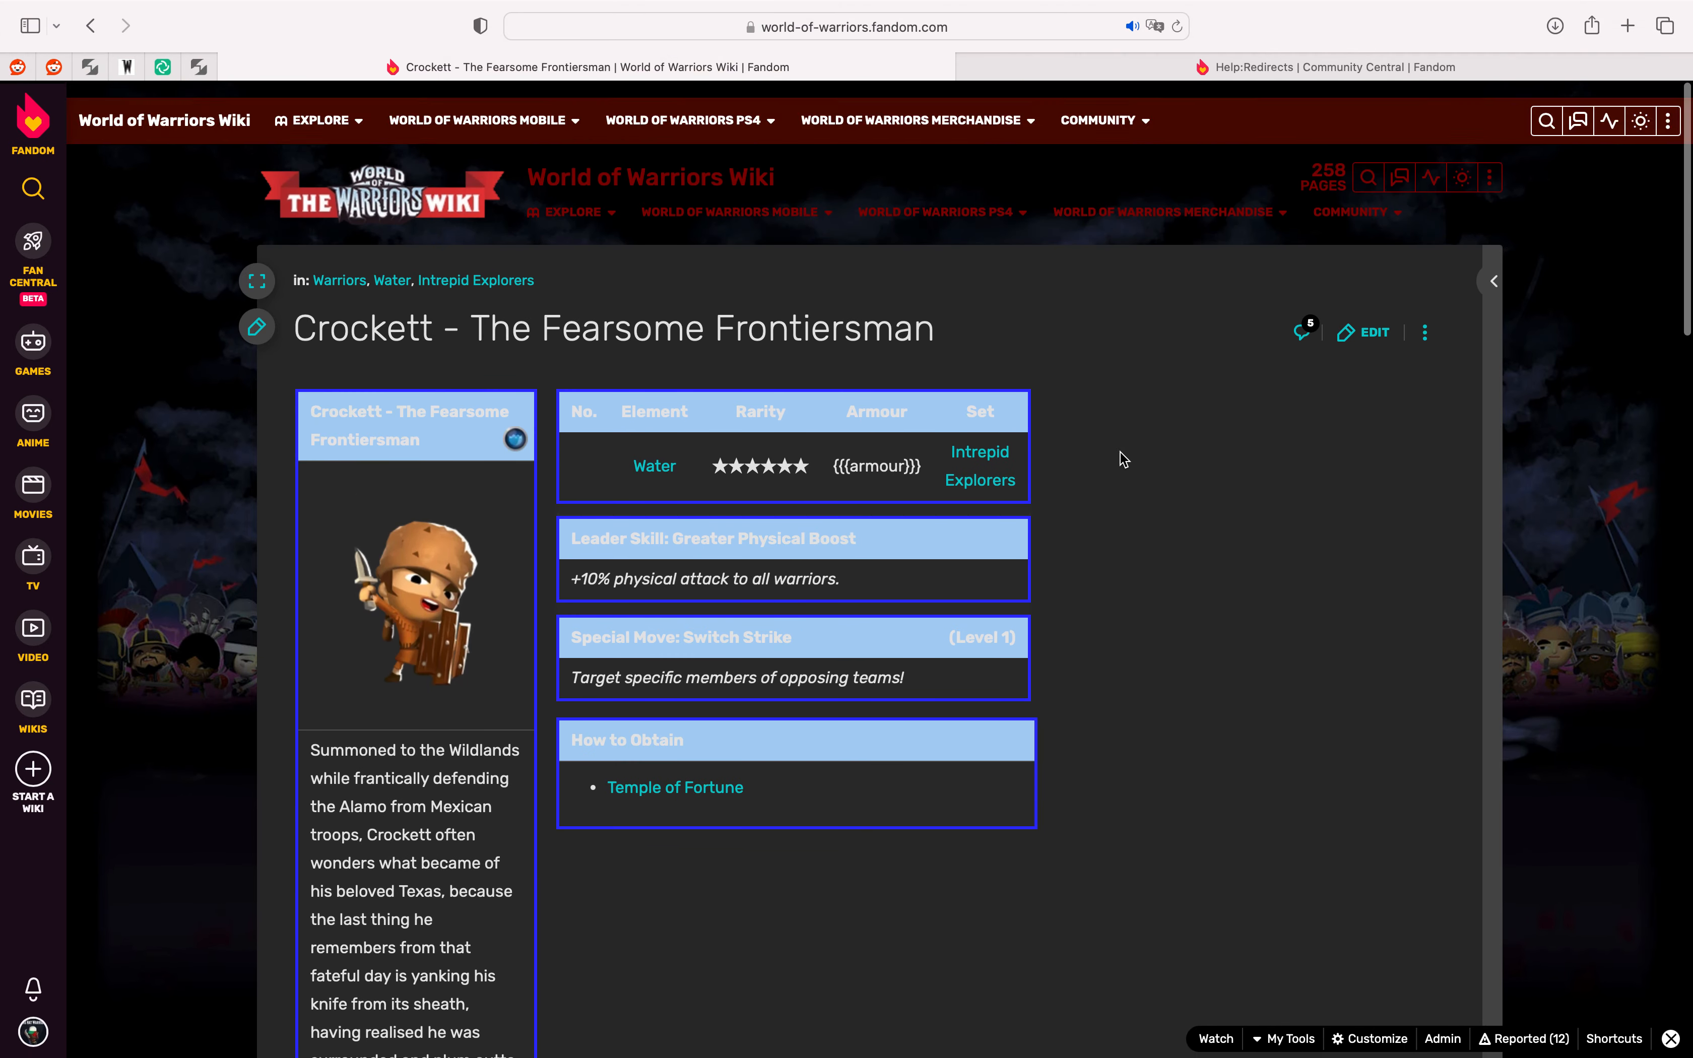
scroll(695, 606, "down", 4)
scroll(695, 607, "up", 4)
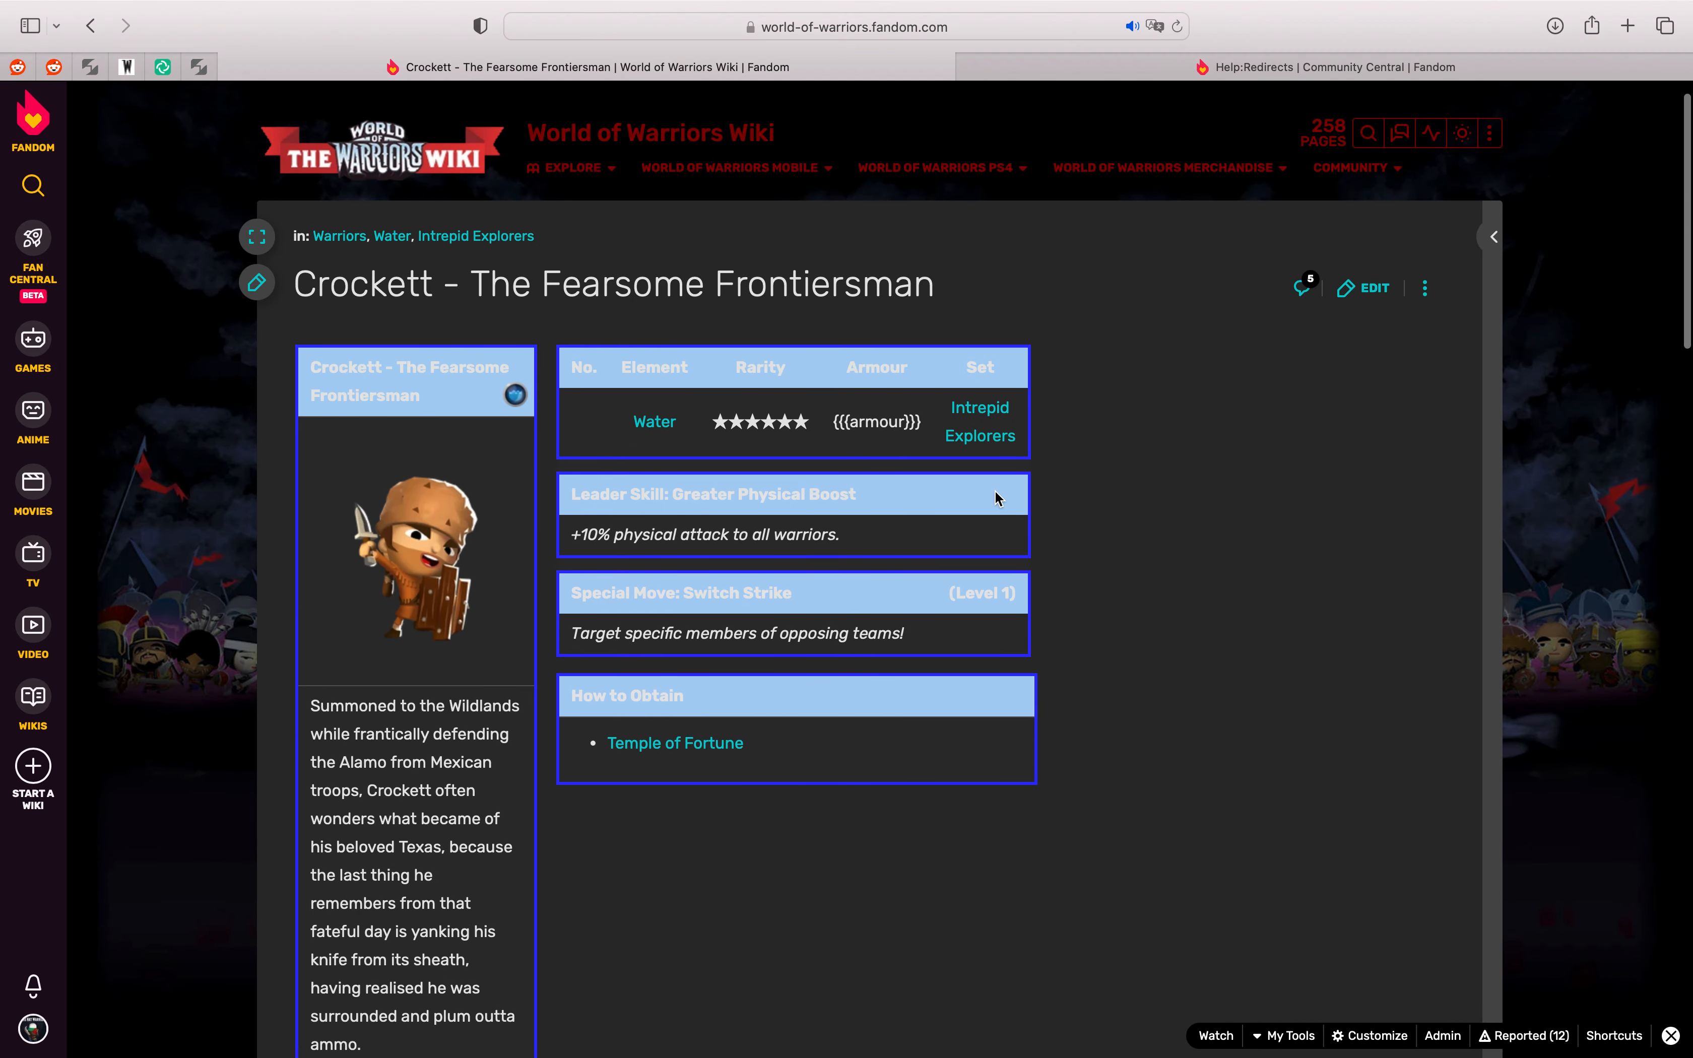
Step: Open Crockett's page for editing and bring up the parameters of its Unit template
left_click(1364, 288)
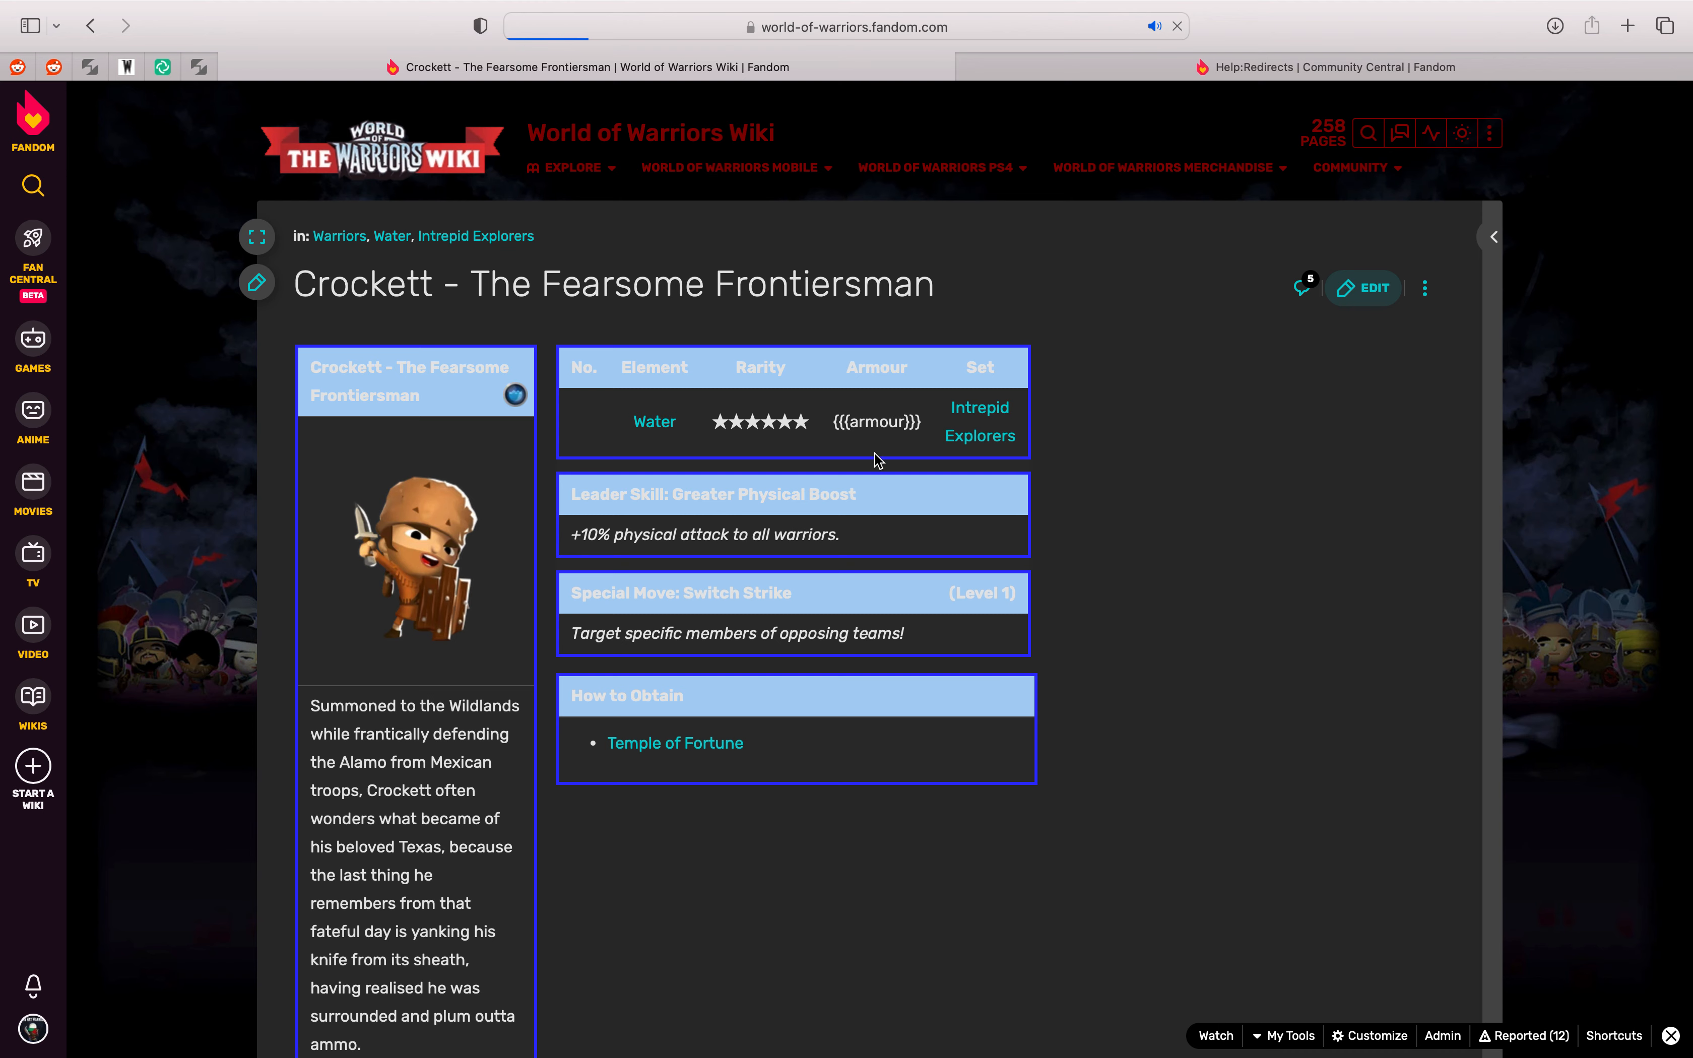
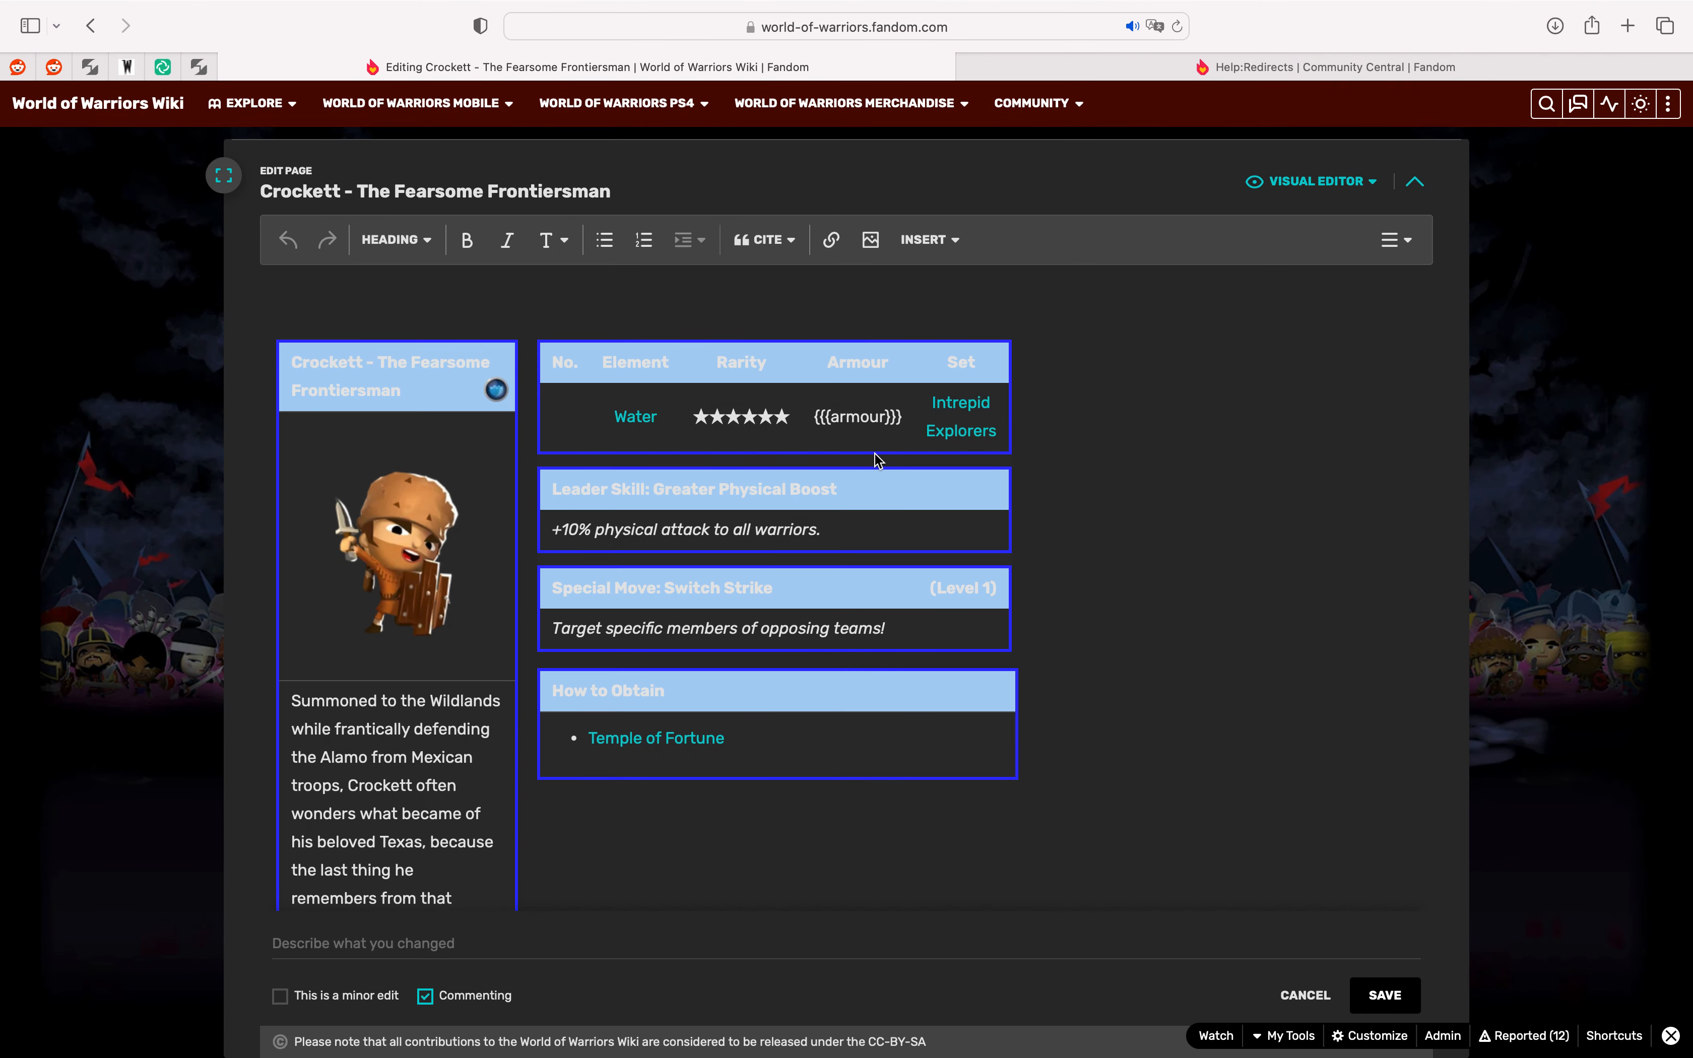
left_click(763, 476)
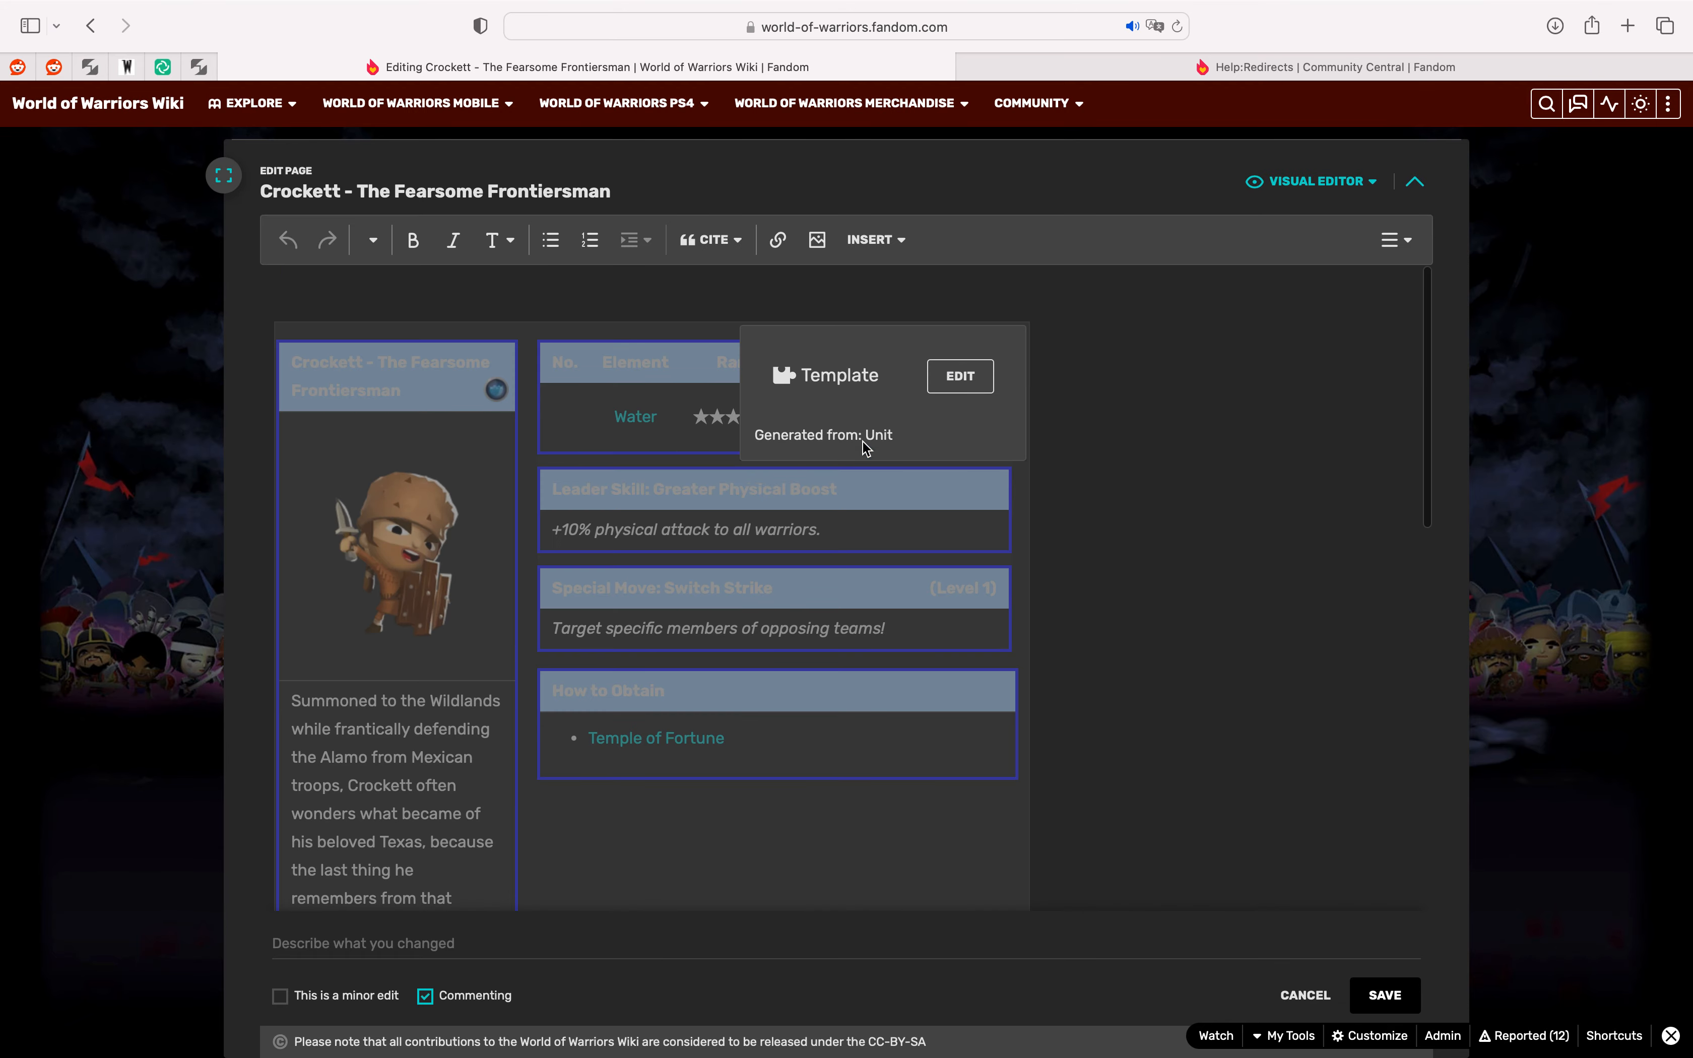
left_click(962, 378)
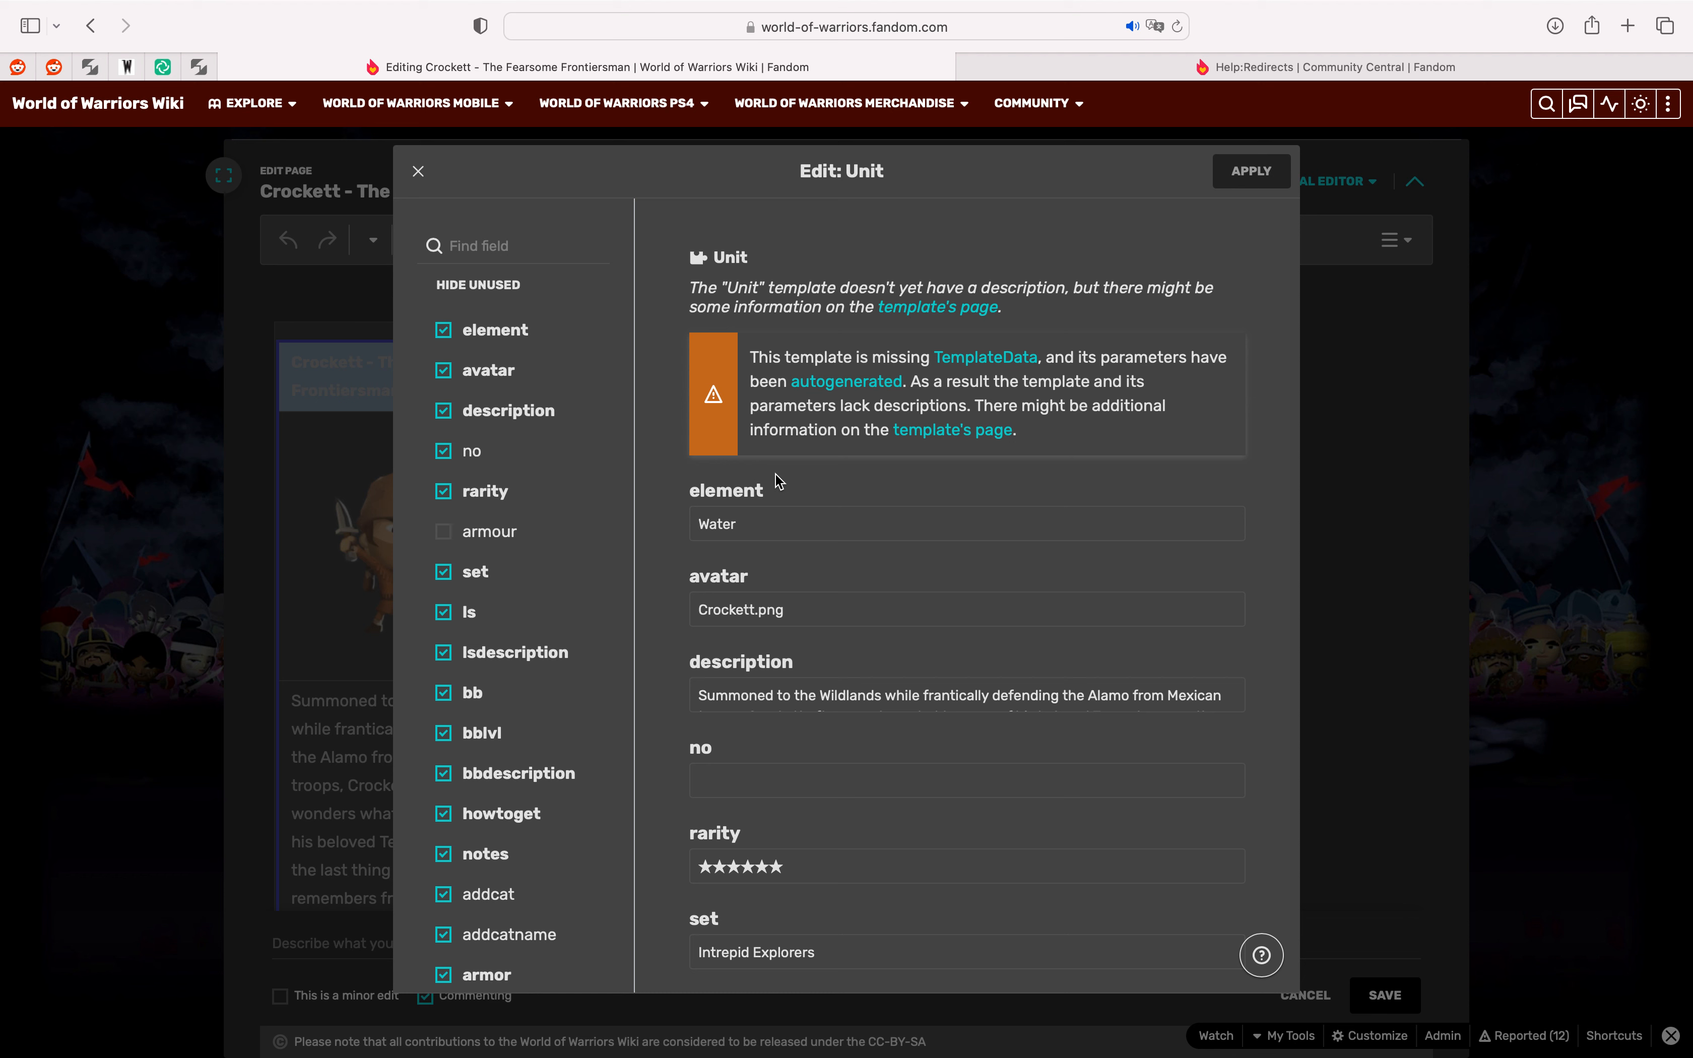
Step: Remove the unused addcat, addcatname, basexp, bbgauge, bbhits, bbtype and cost fields from the Unit template, keeping armor
scroll(508, 649, "down", 10)
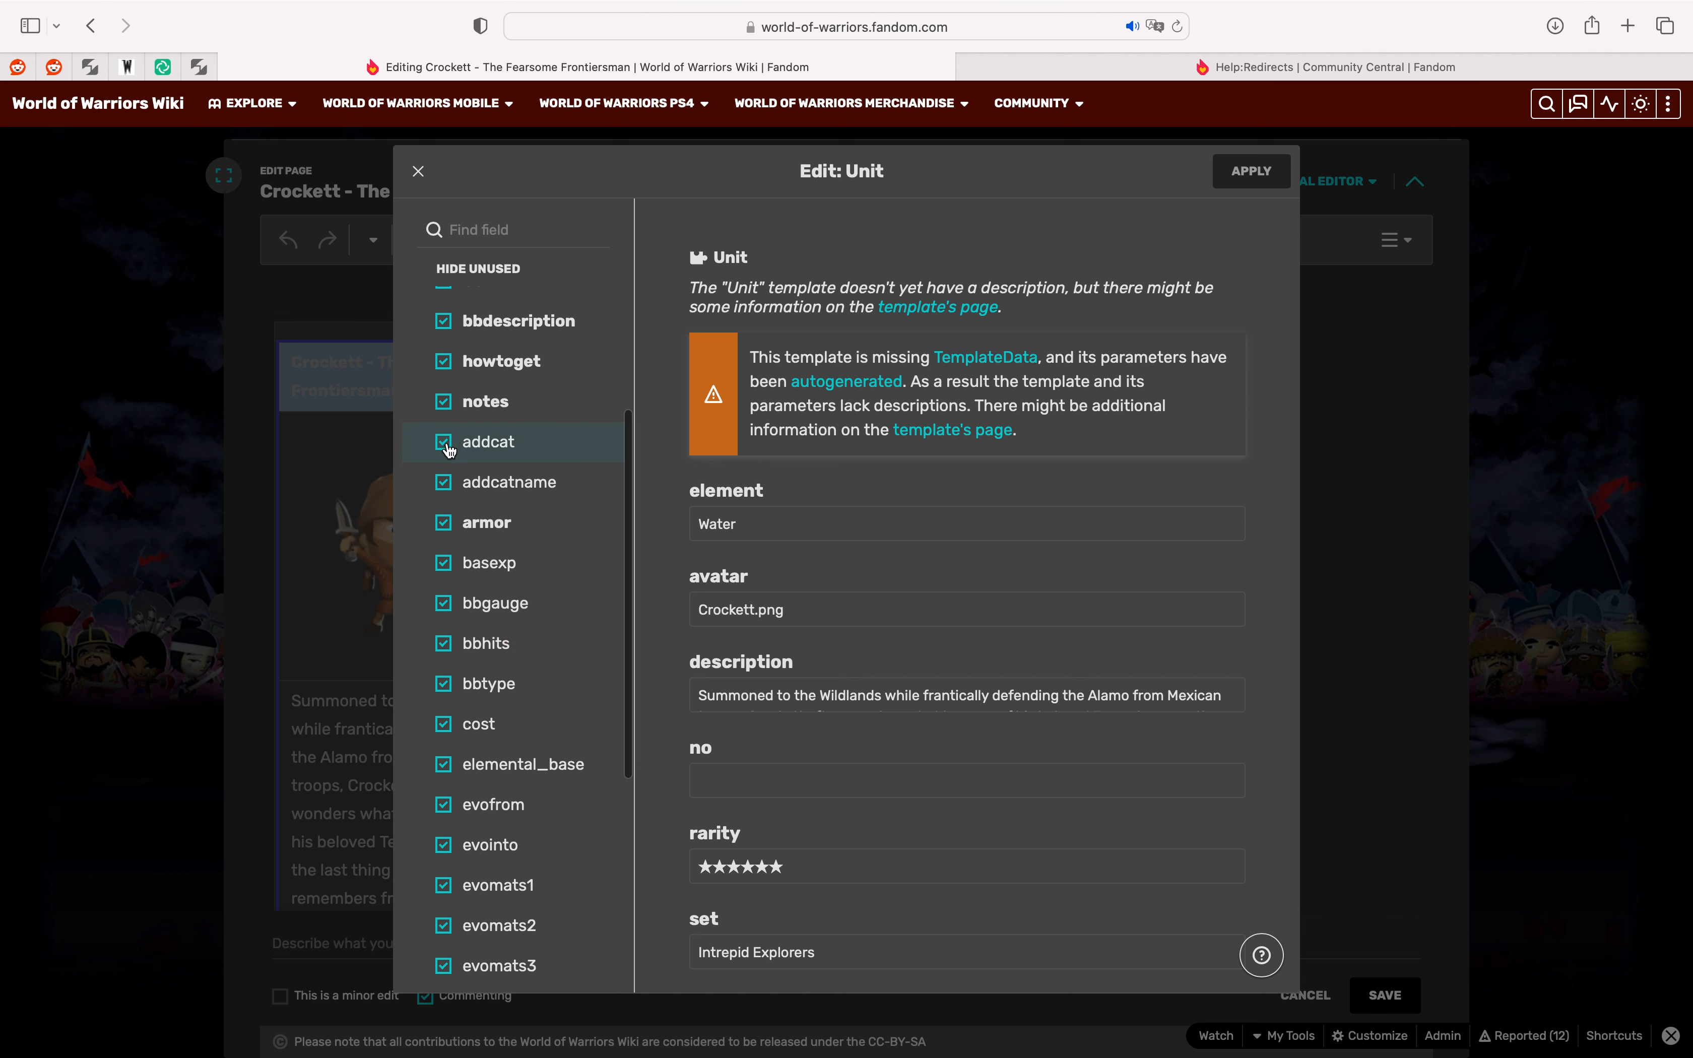
left_click(443, 443)
left_click(445, 520)
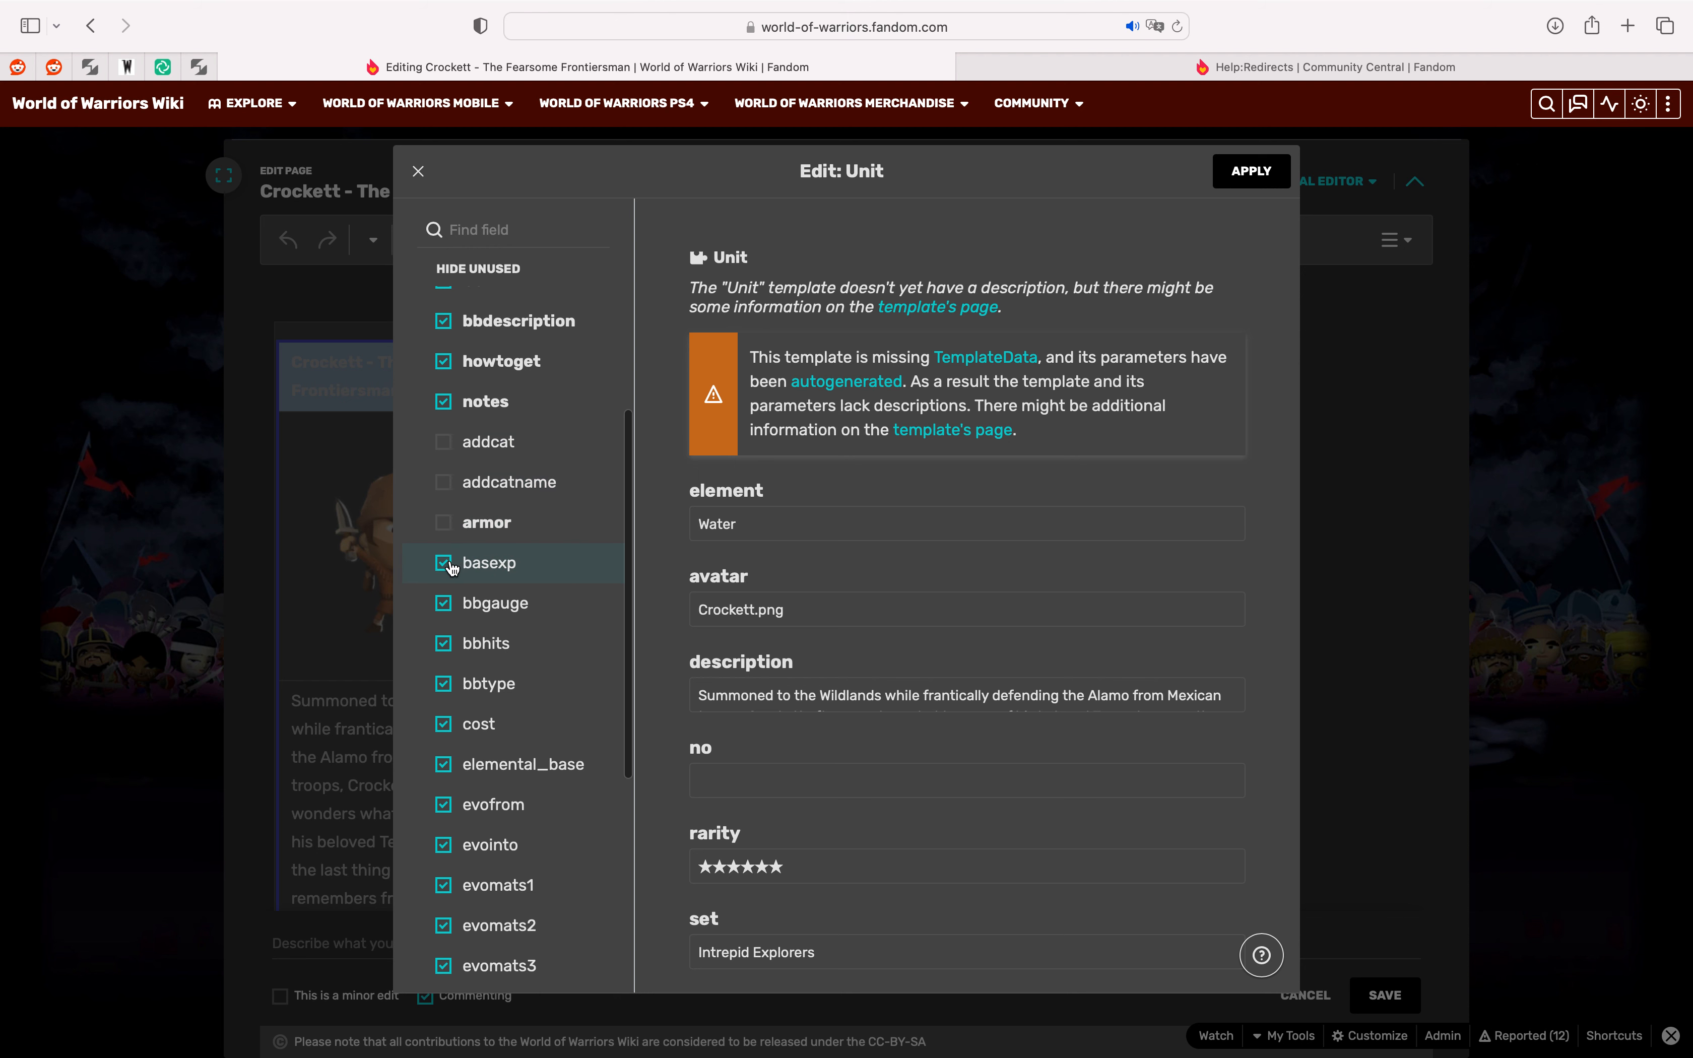
left_click(443, 603)
left_click(444, 523)
left_click(444, 642)
left_click(445, 684)
left_click(443, 683)
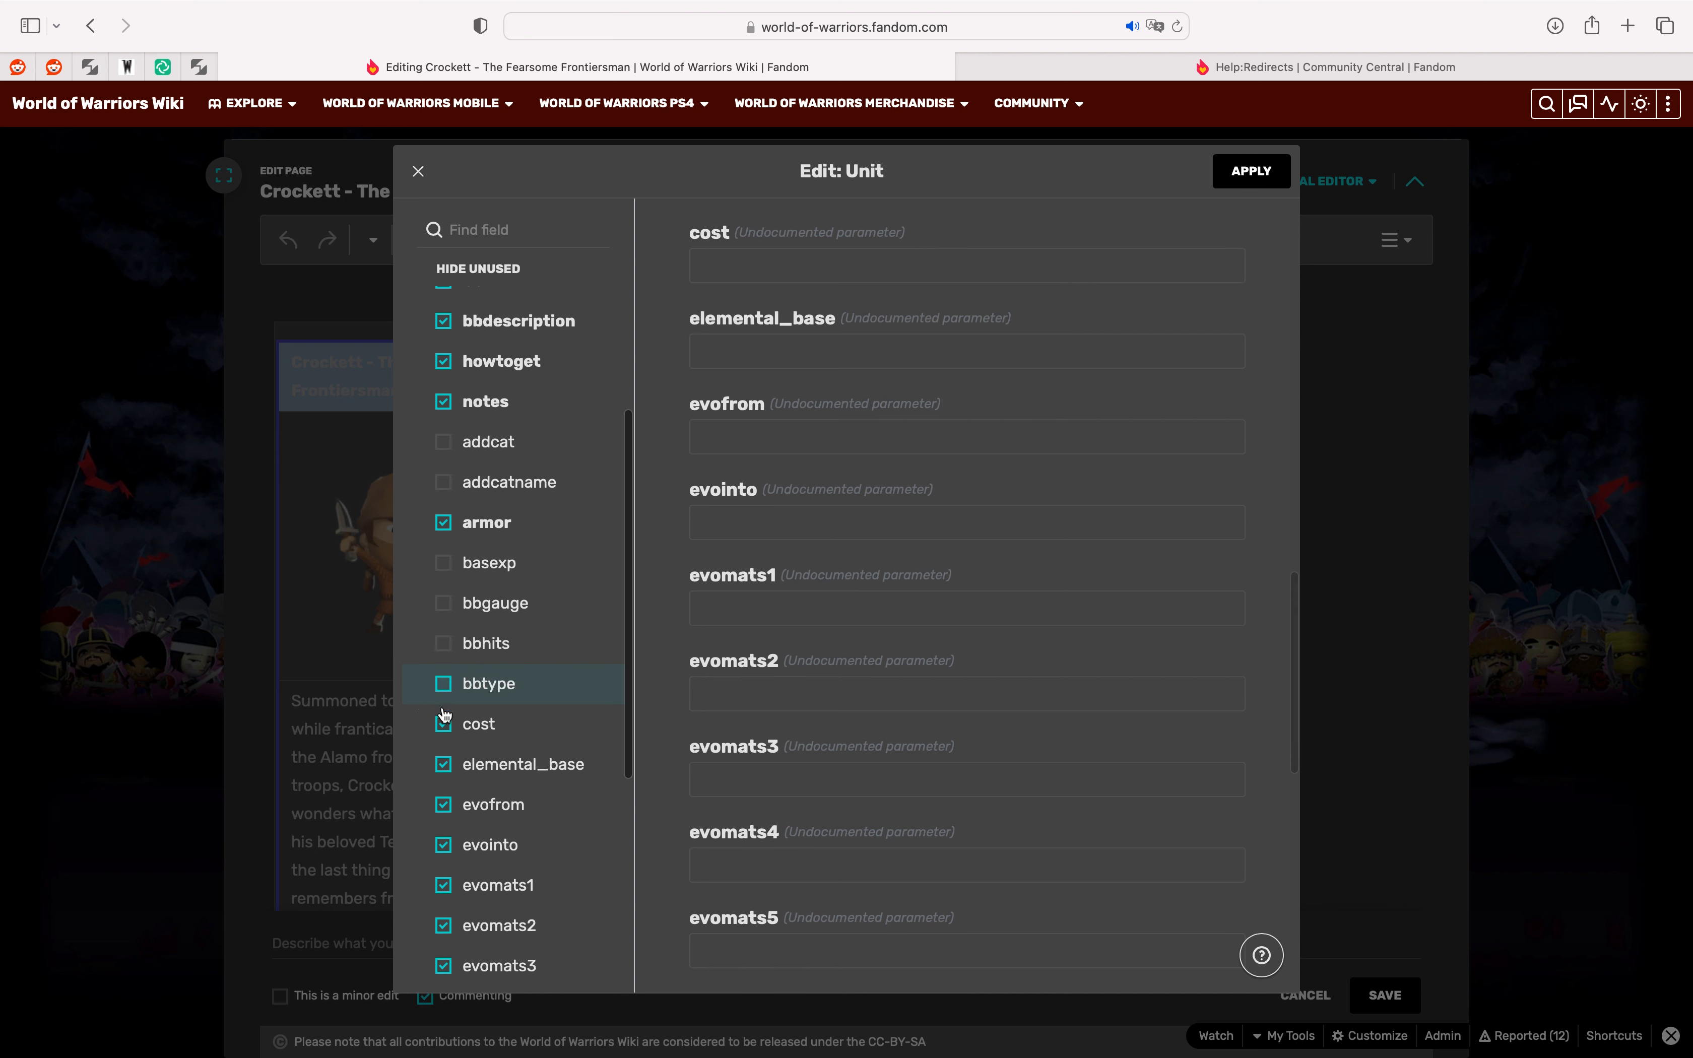
left_click(443, 724)
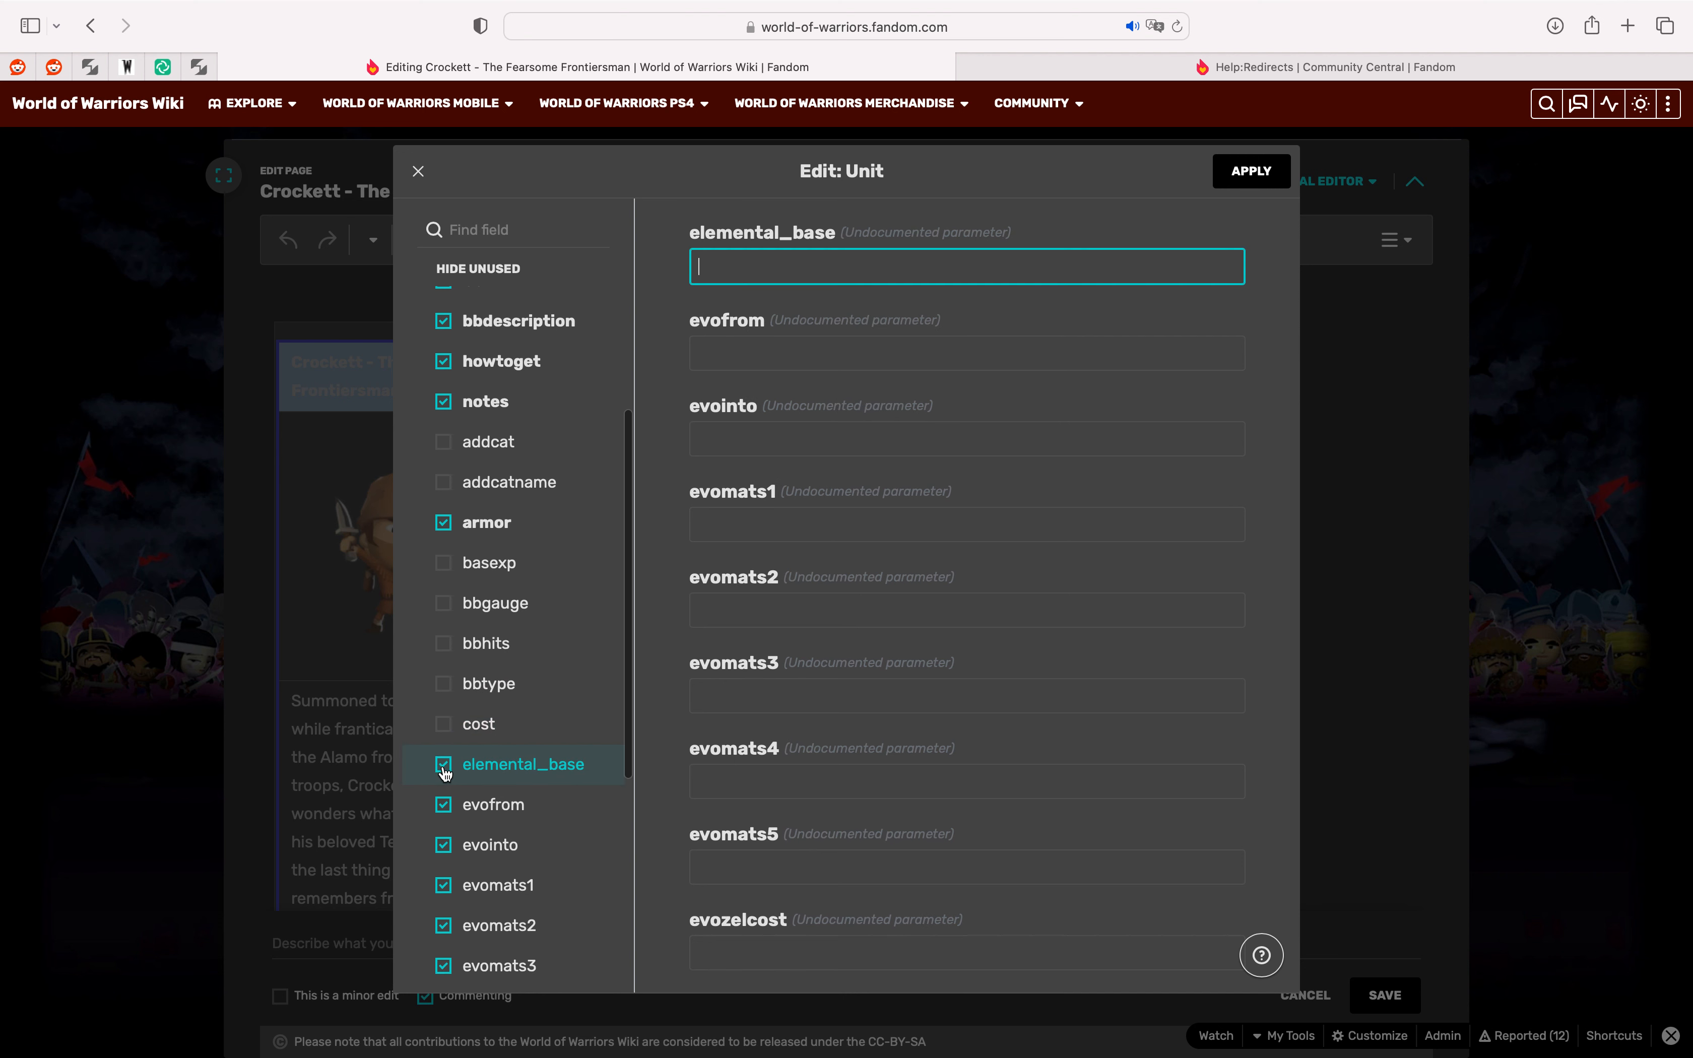
Step: Remove the unused elemental_base, evofrom, evointo, evomats1 to evomats5 and evozelcost fields from the Unit template
left_click(443, 765)
left_click(443, 680)
left_click(443, 719)
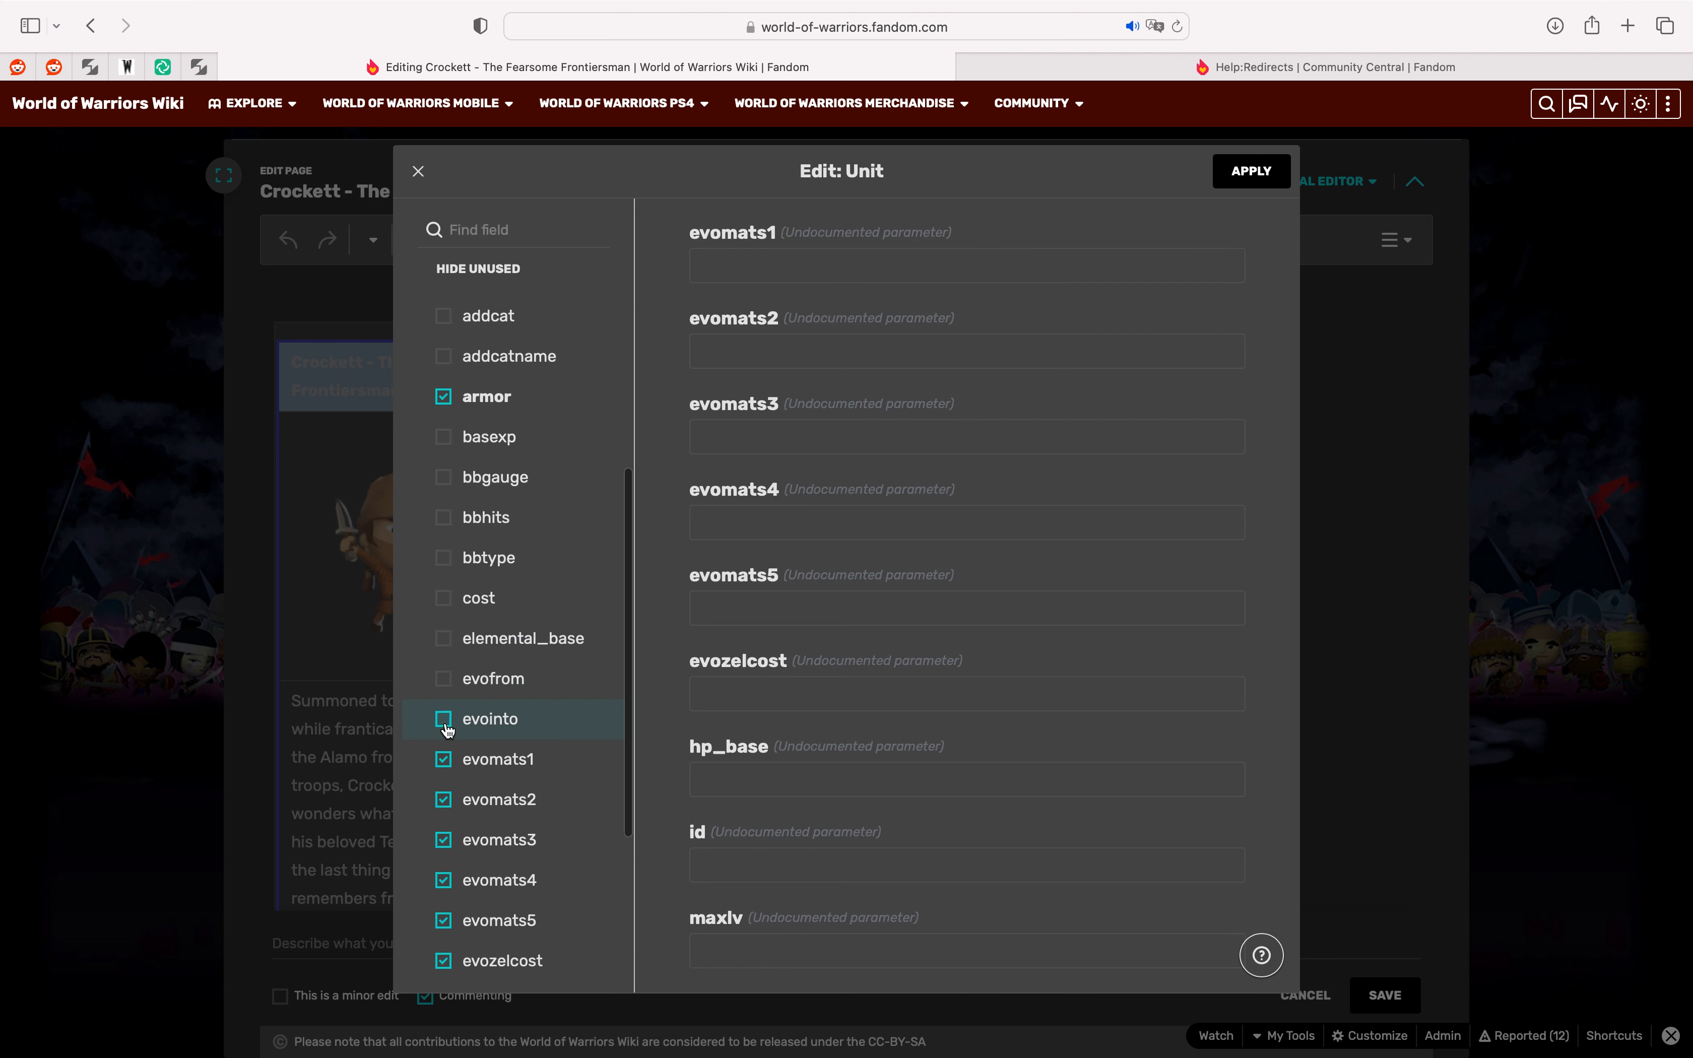
left_click(445, 761)
left_click(443, 801)
left_click(443, 840)
left_click(443, 880)
left_click(445, 916)
left_click(444, 960)
Step: Remove the unused hp_base, id, maxlv, physical_base, sbb, sbbdescription, sbbhits and sbbtype fields from the Unit template
scroll(470, 823, "down", 4)
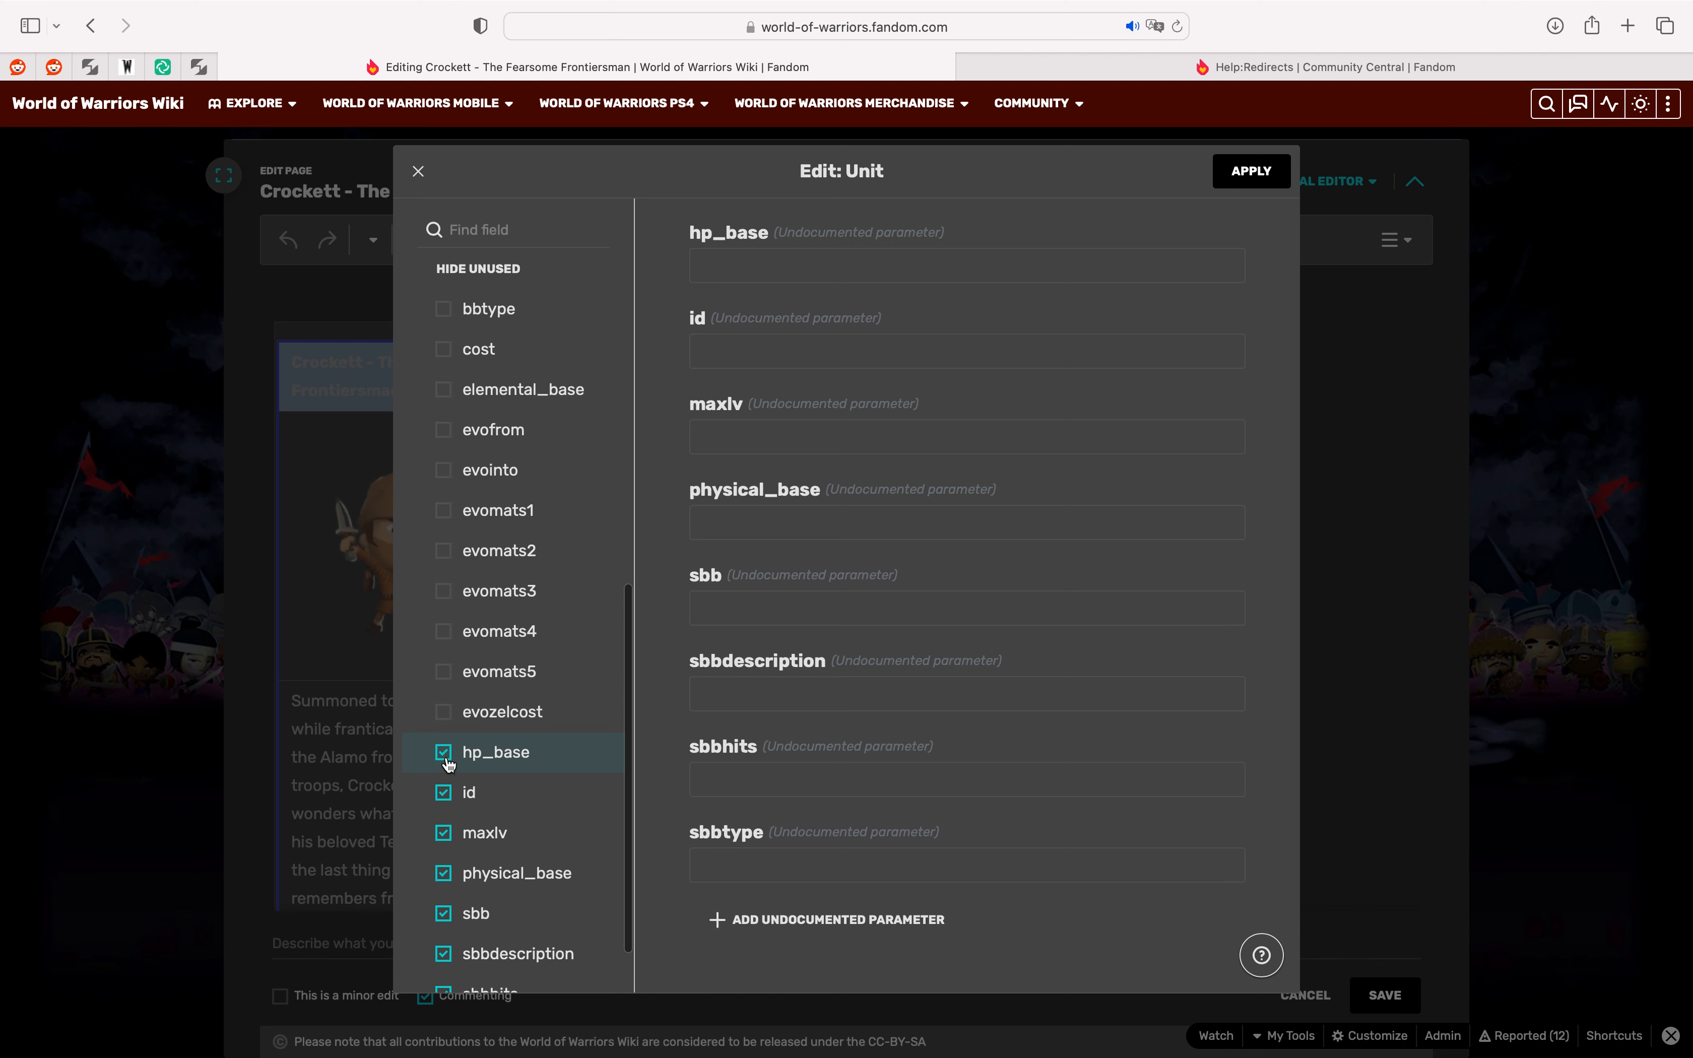
left_click(445, 753)
scroll(448, 759, "down", 1)
left_click(443, 706)
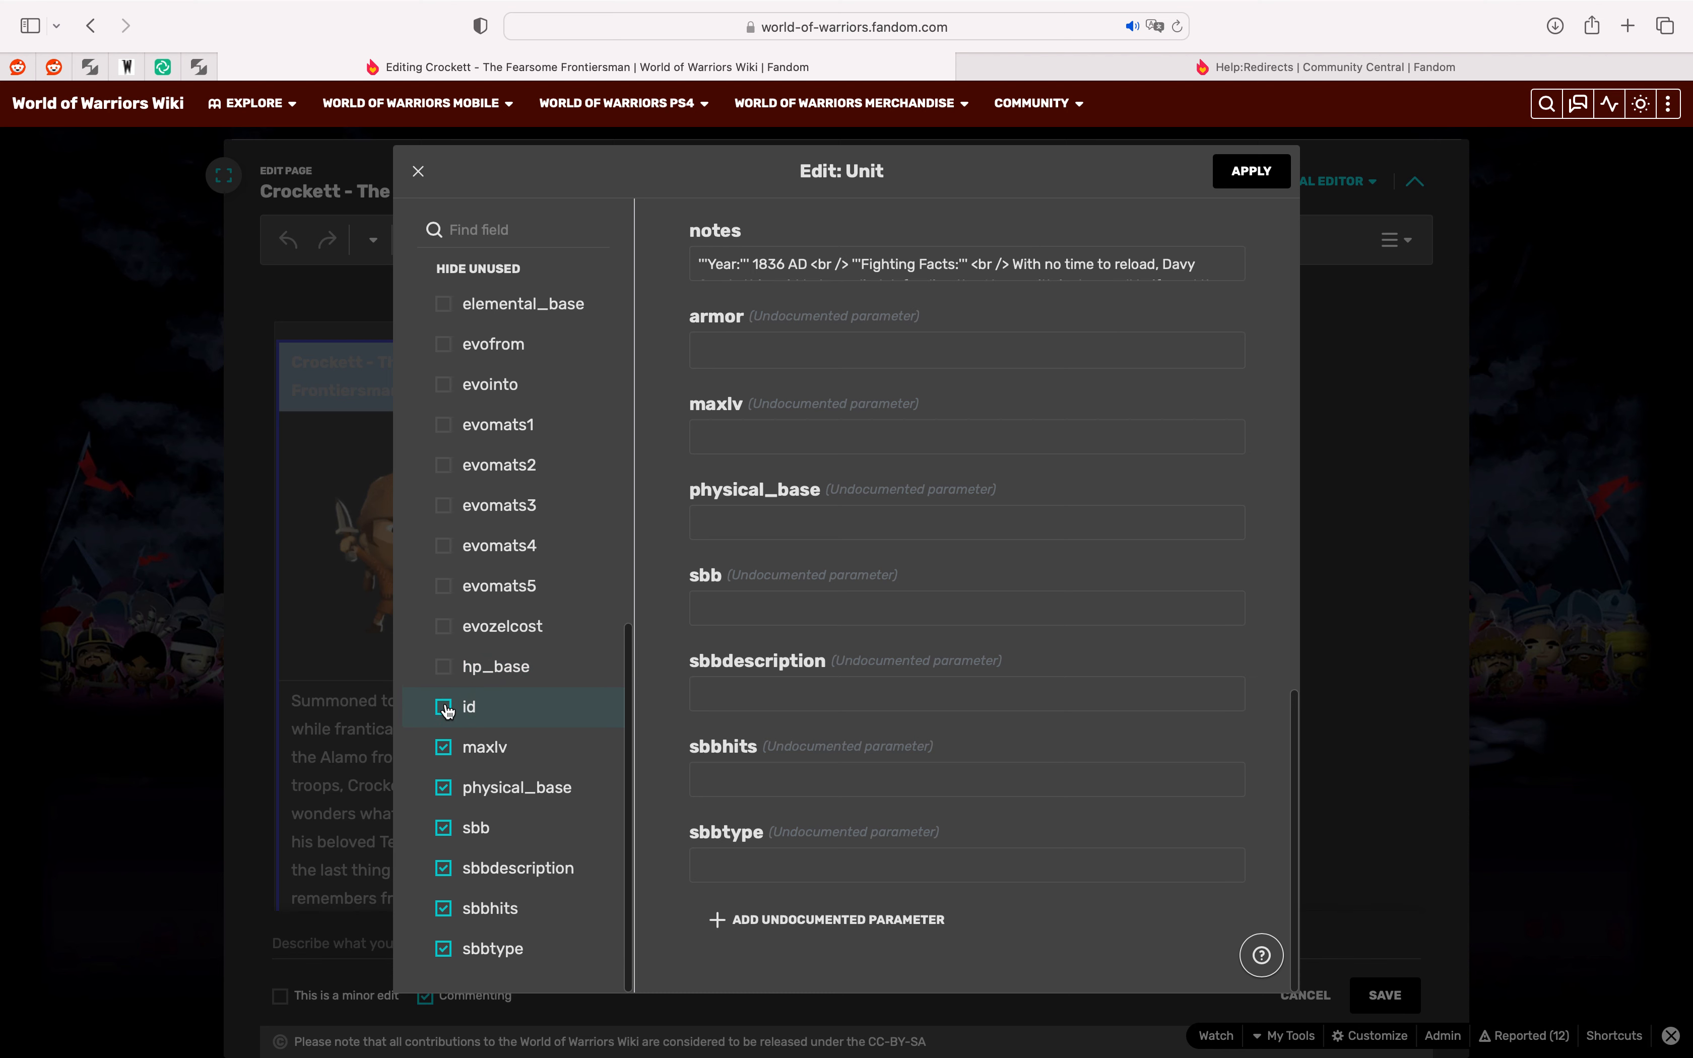
left_click(452, 749)
left_click(444, 788)
left_click(443, 829)
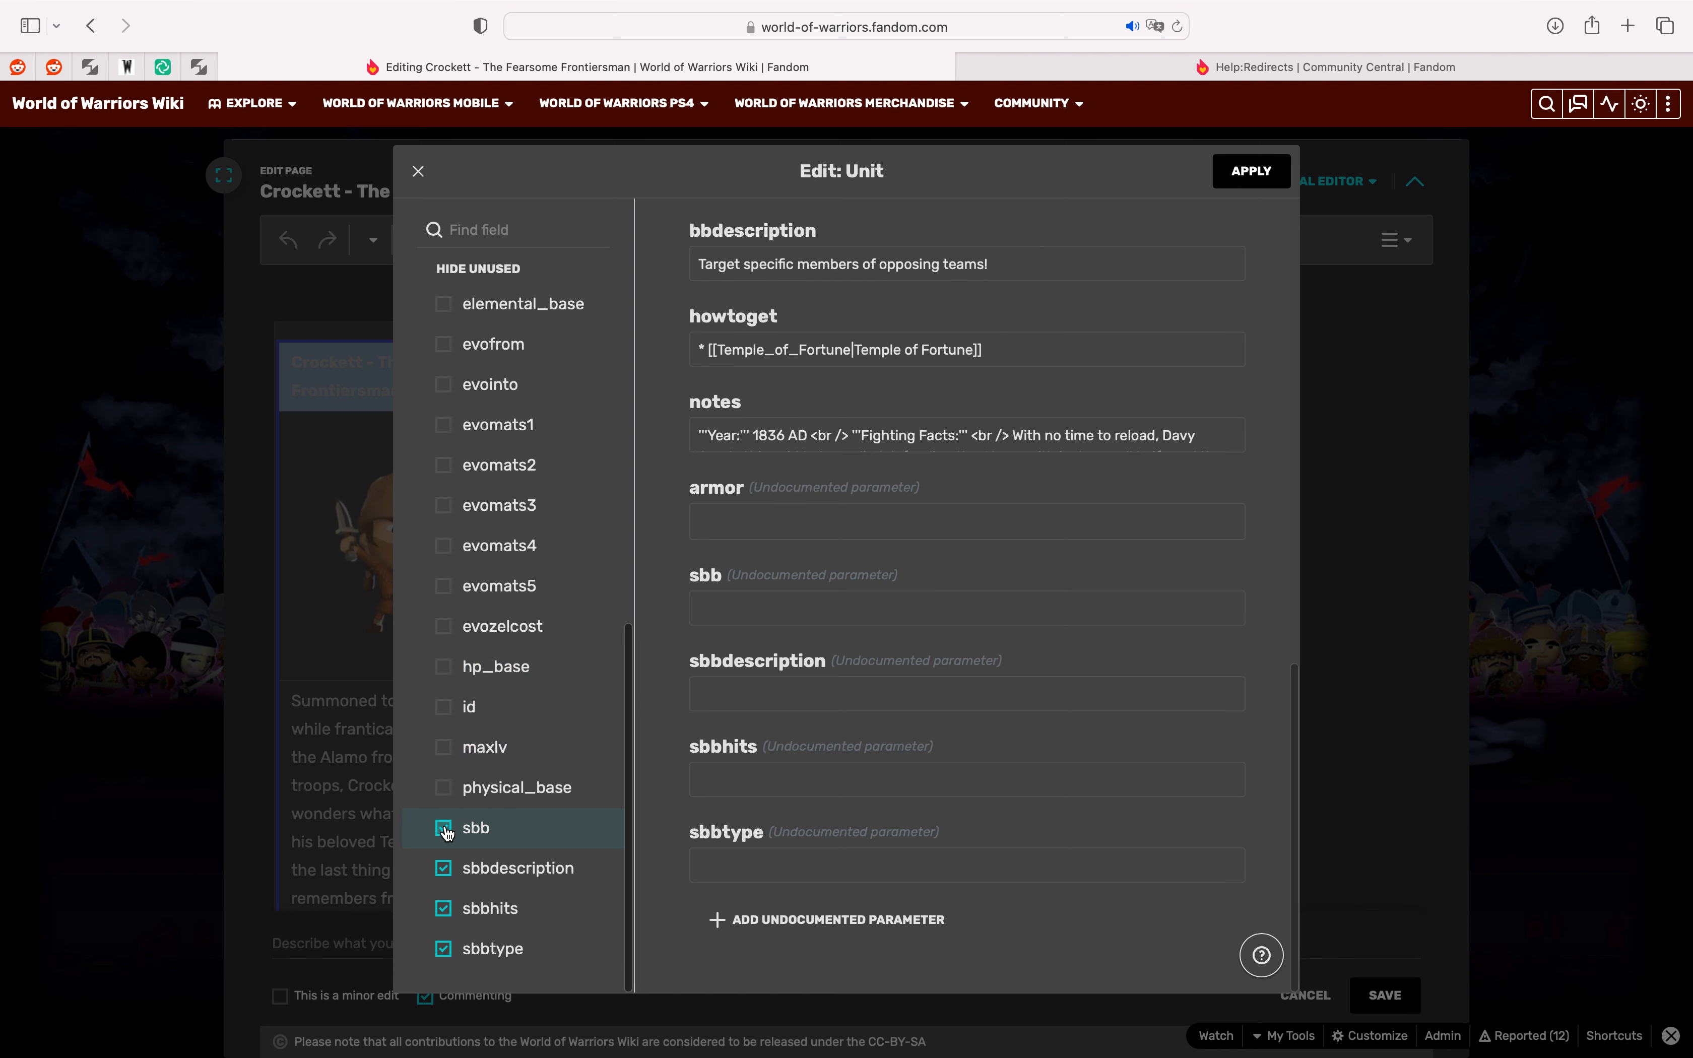
left_click(443, 869)
left_click(444, 907)
left_click(443, 948)
Step: Review the remaining Unit template fields and their values for anything missing, such as the number and armour
scroll(452, 742, "up", 10)
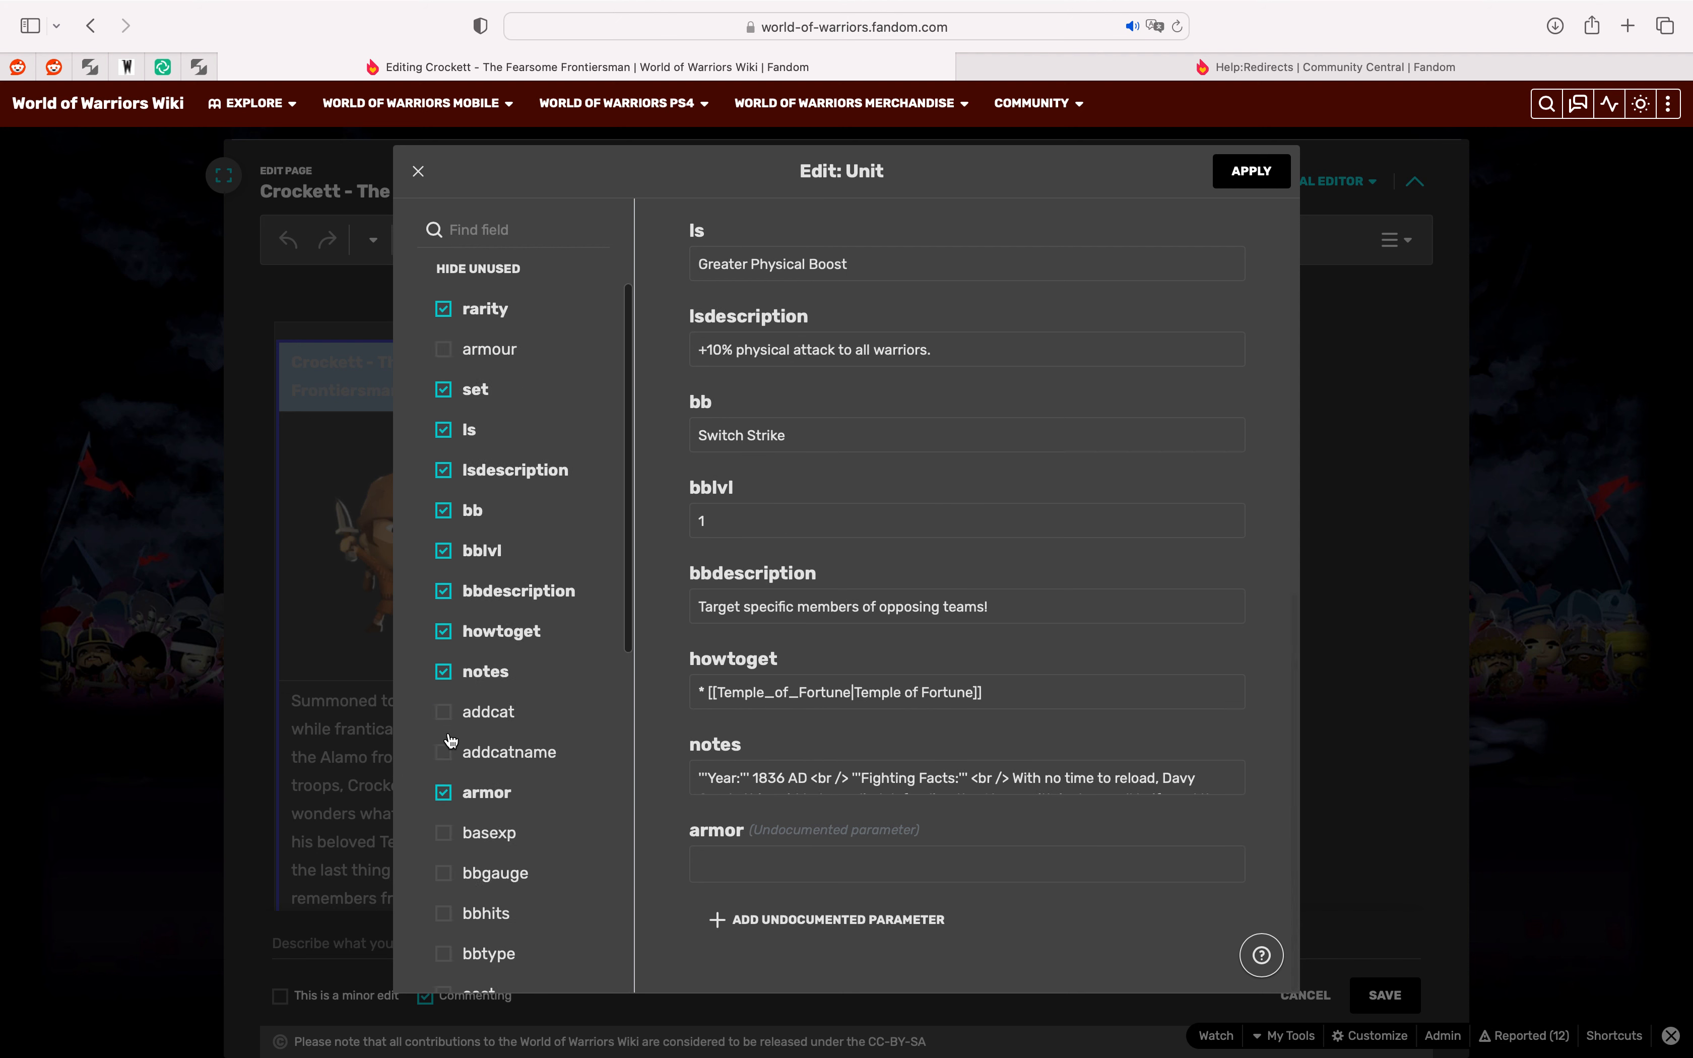
scroll(451, 742, "up", 3)
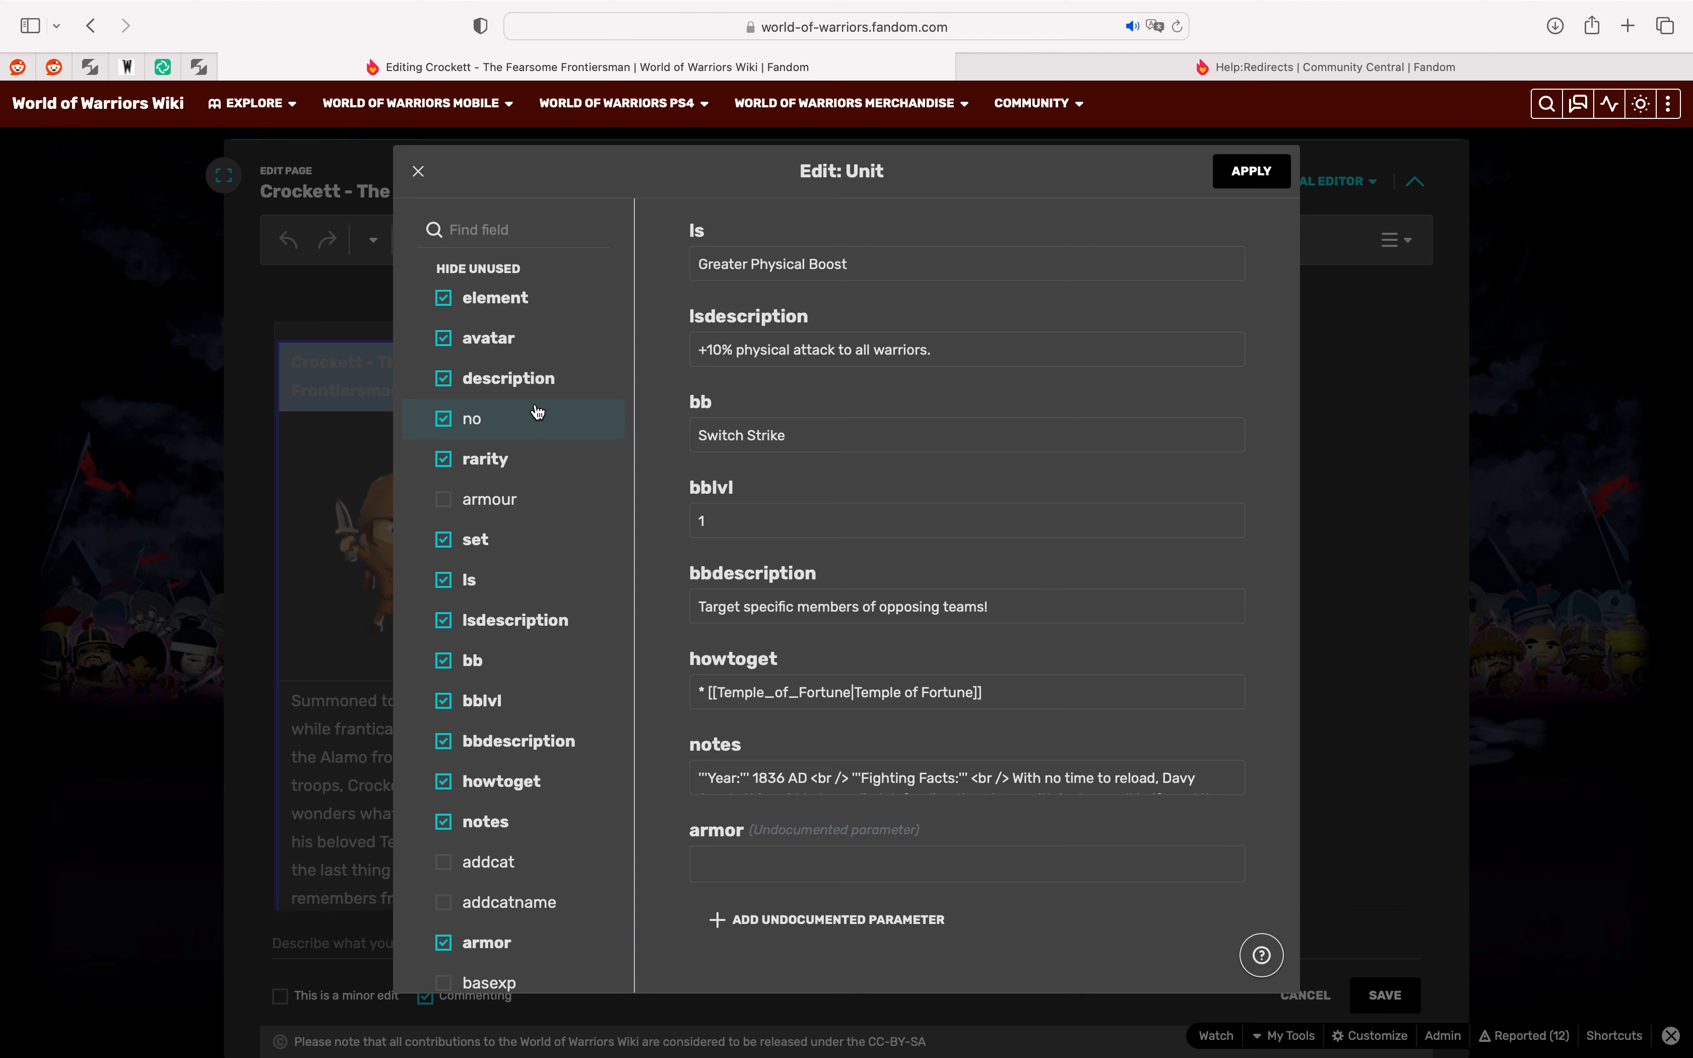
scroll(769, 315, "up", 5)
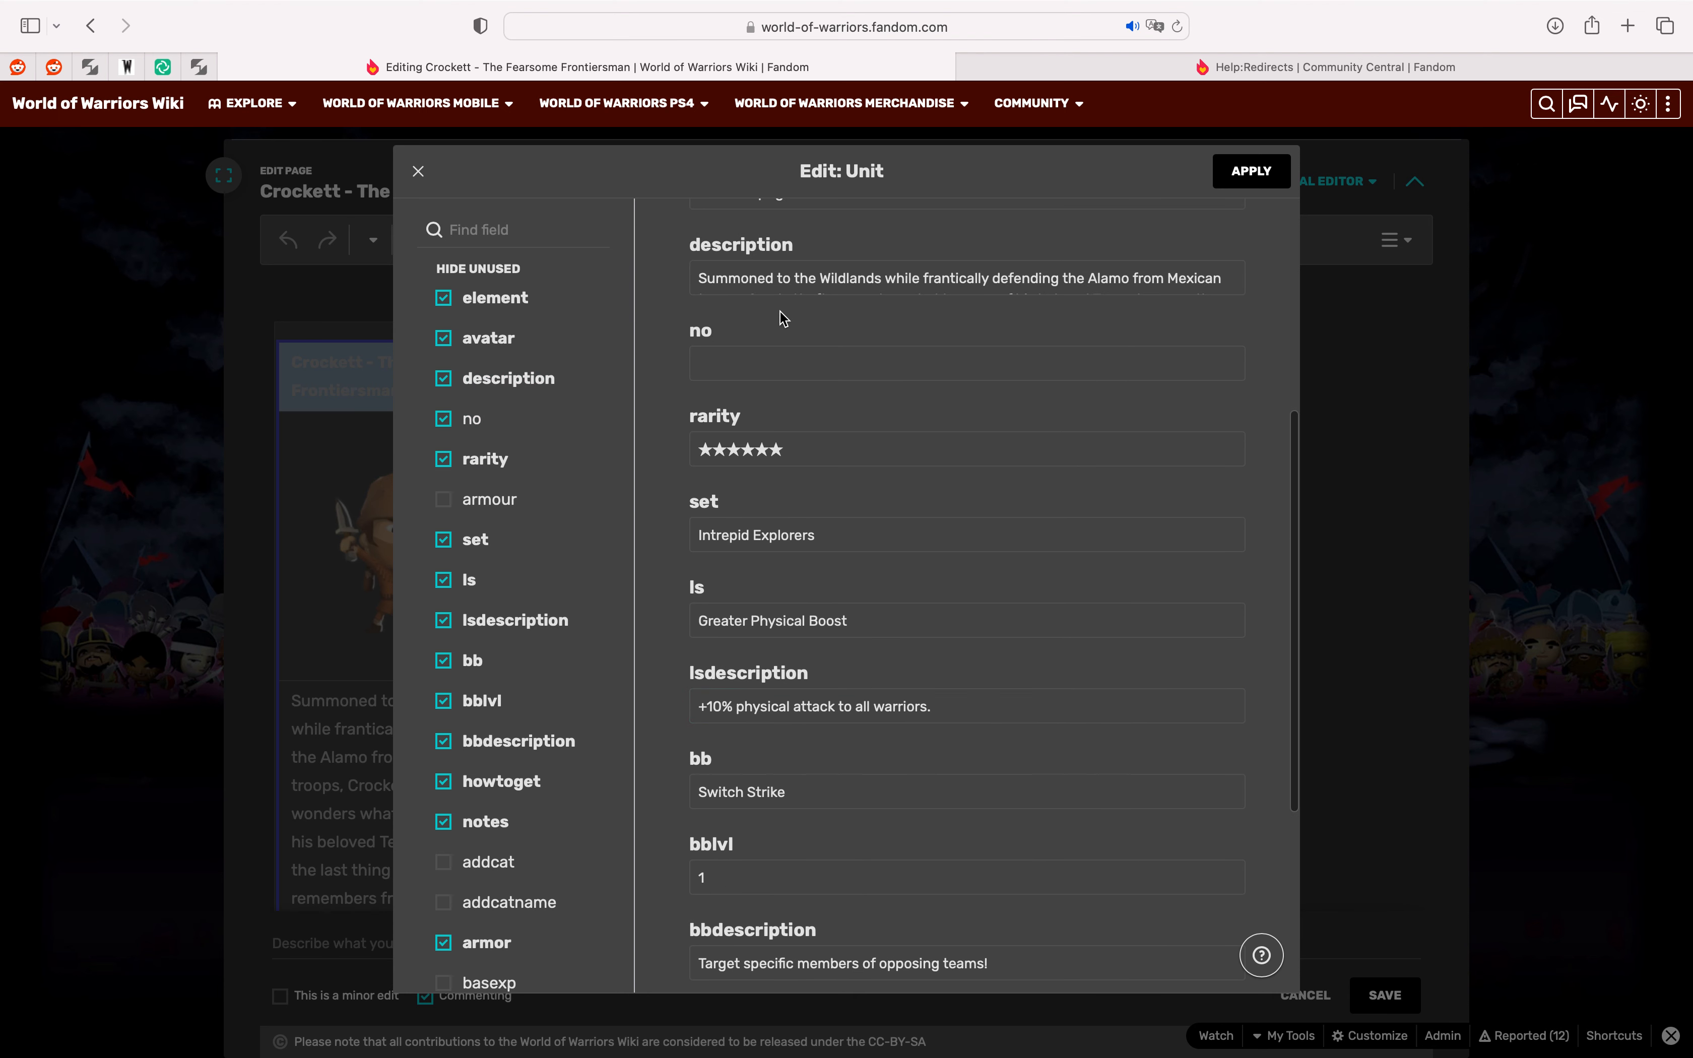
scroll(839, 473, "up", 2)
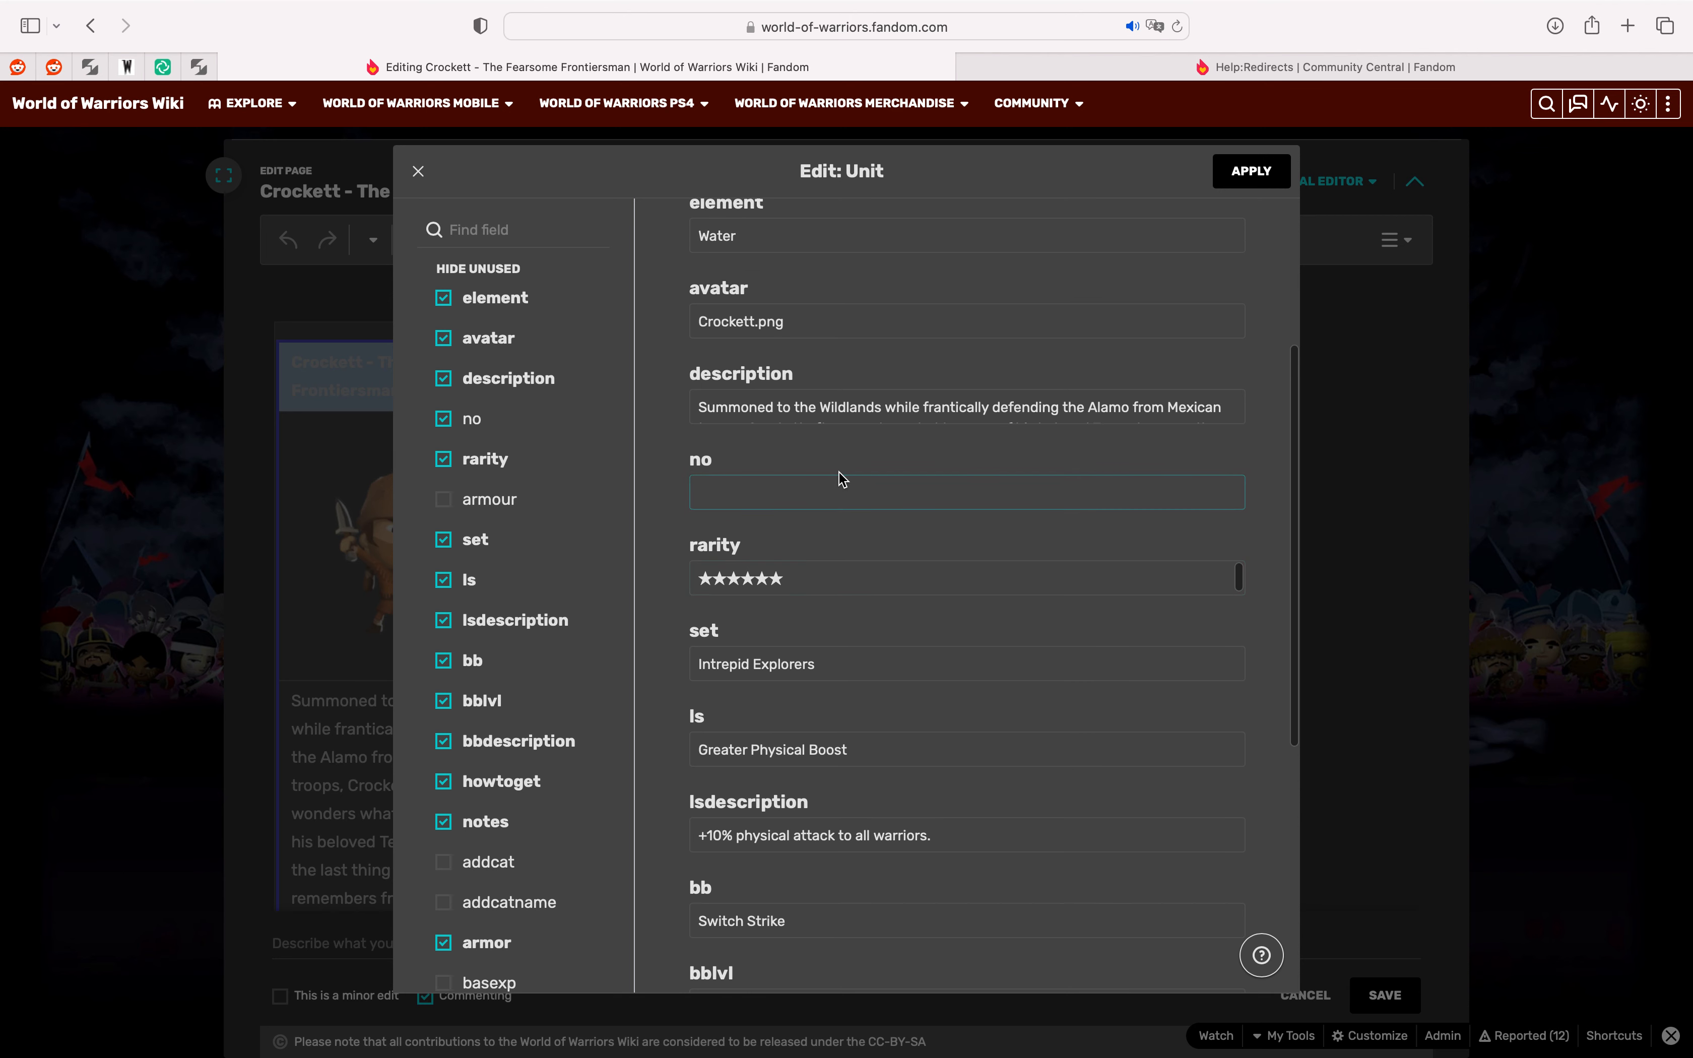
scroll(843, 478, "up", 1)
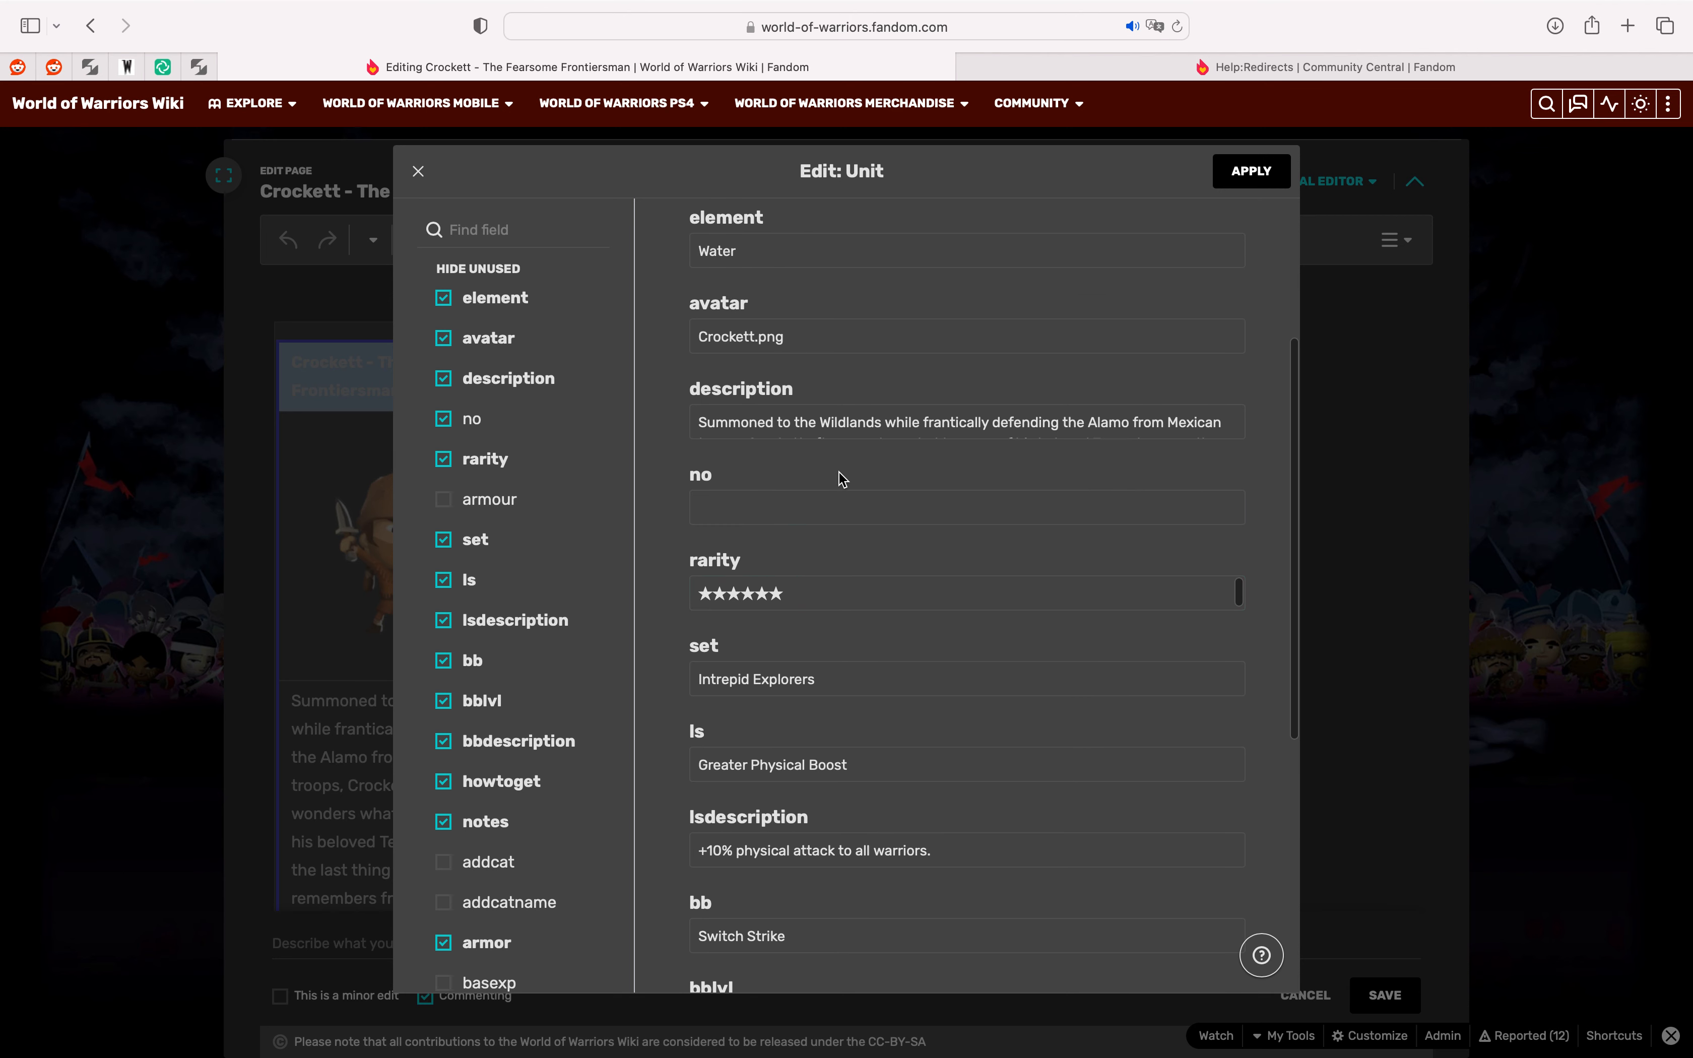
scroll(843, 479, "down", 2)
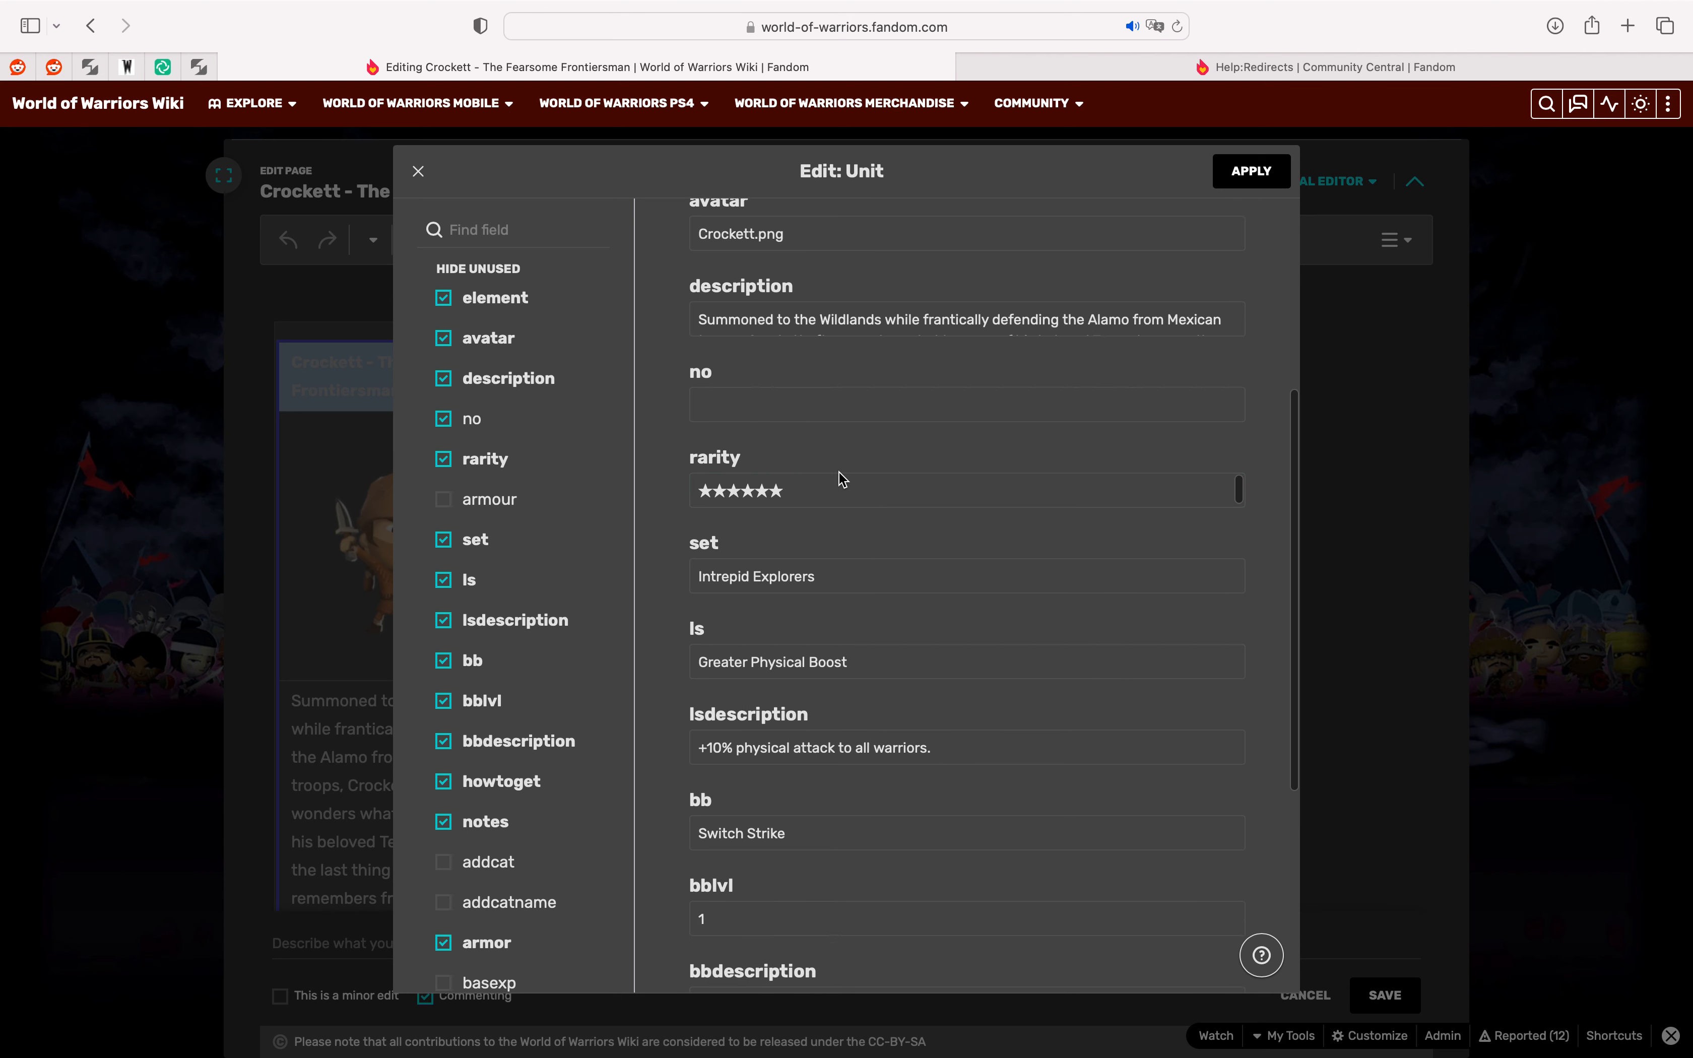
scroll(842, 479, "down", 1)
scroll(842, 478, "up", 1)
scroll(557, 848, "down", 3)
scroll(762, 794, "down", 1)
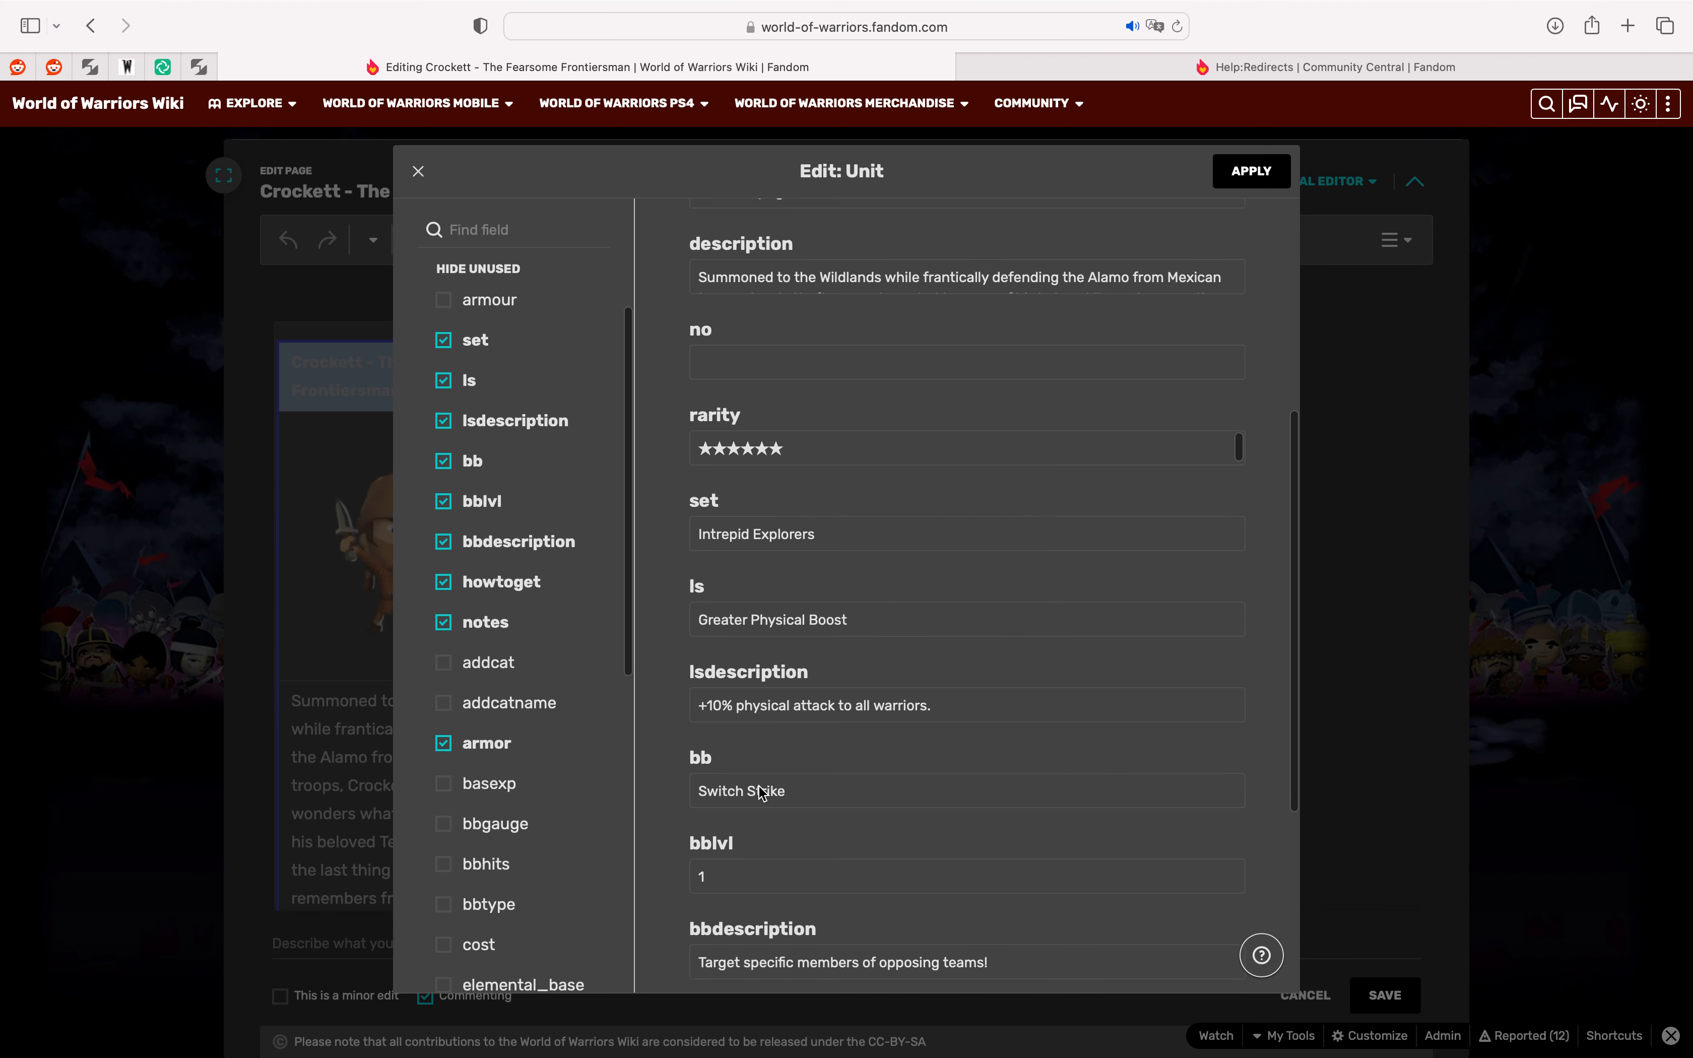
Step: Set the Unit template's armor parameter to 1
scroll(762, 794, "down", 7)
left_click(758, 787)
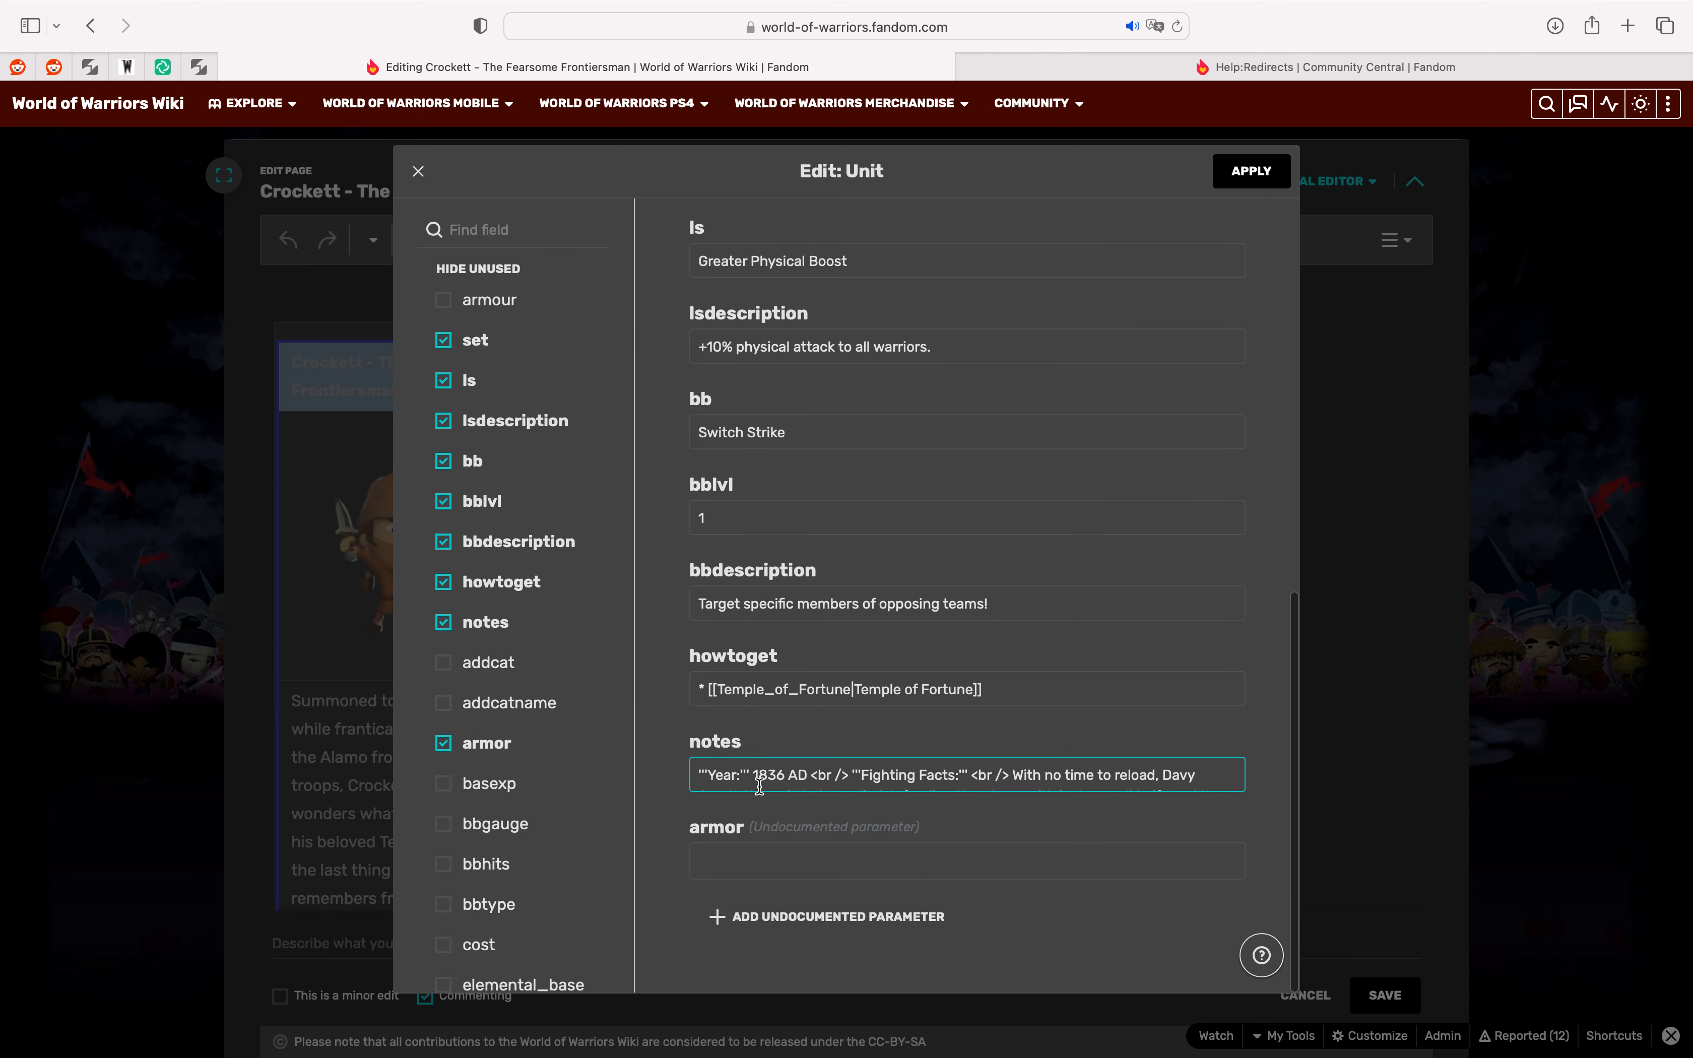
left_click(765, 861)
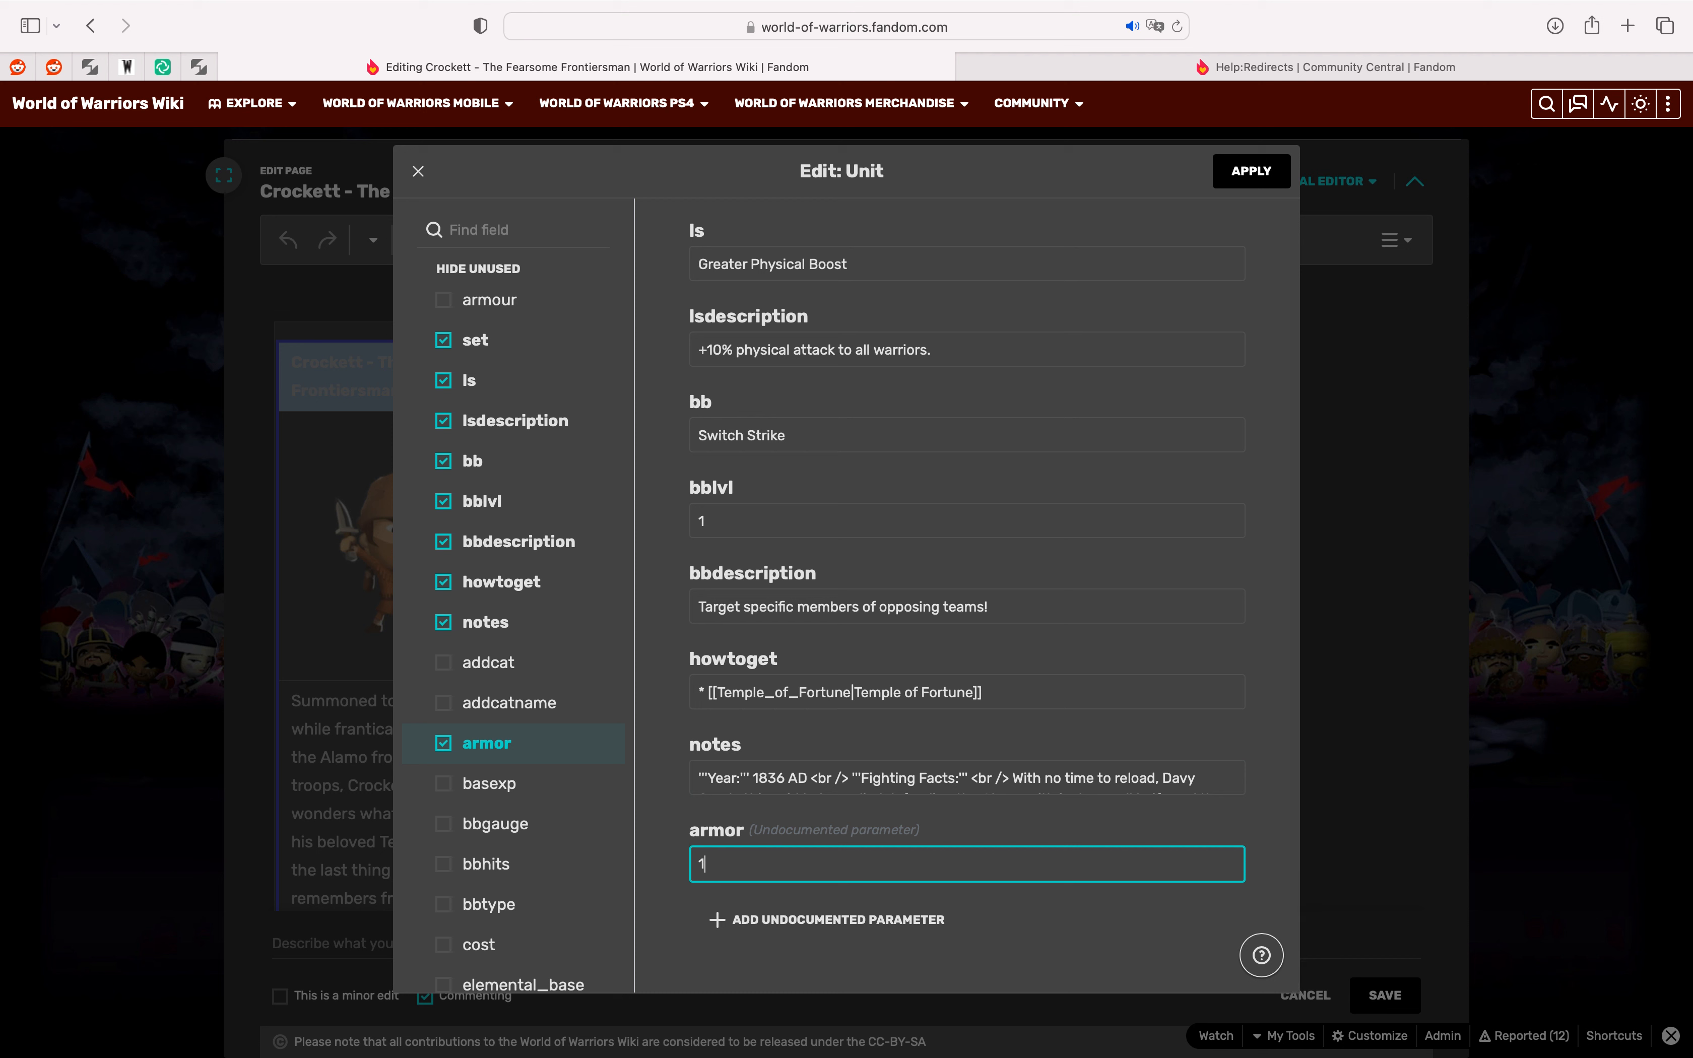
Step: Apply the pending Unit template changes, reopen the template, and set its armour parameter to 1
left_click(1245, 177)
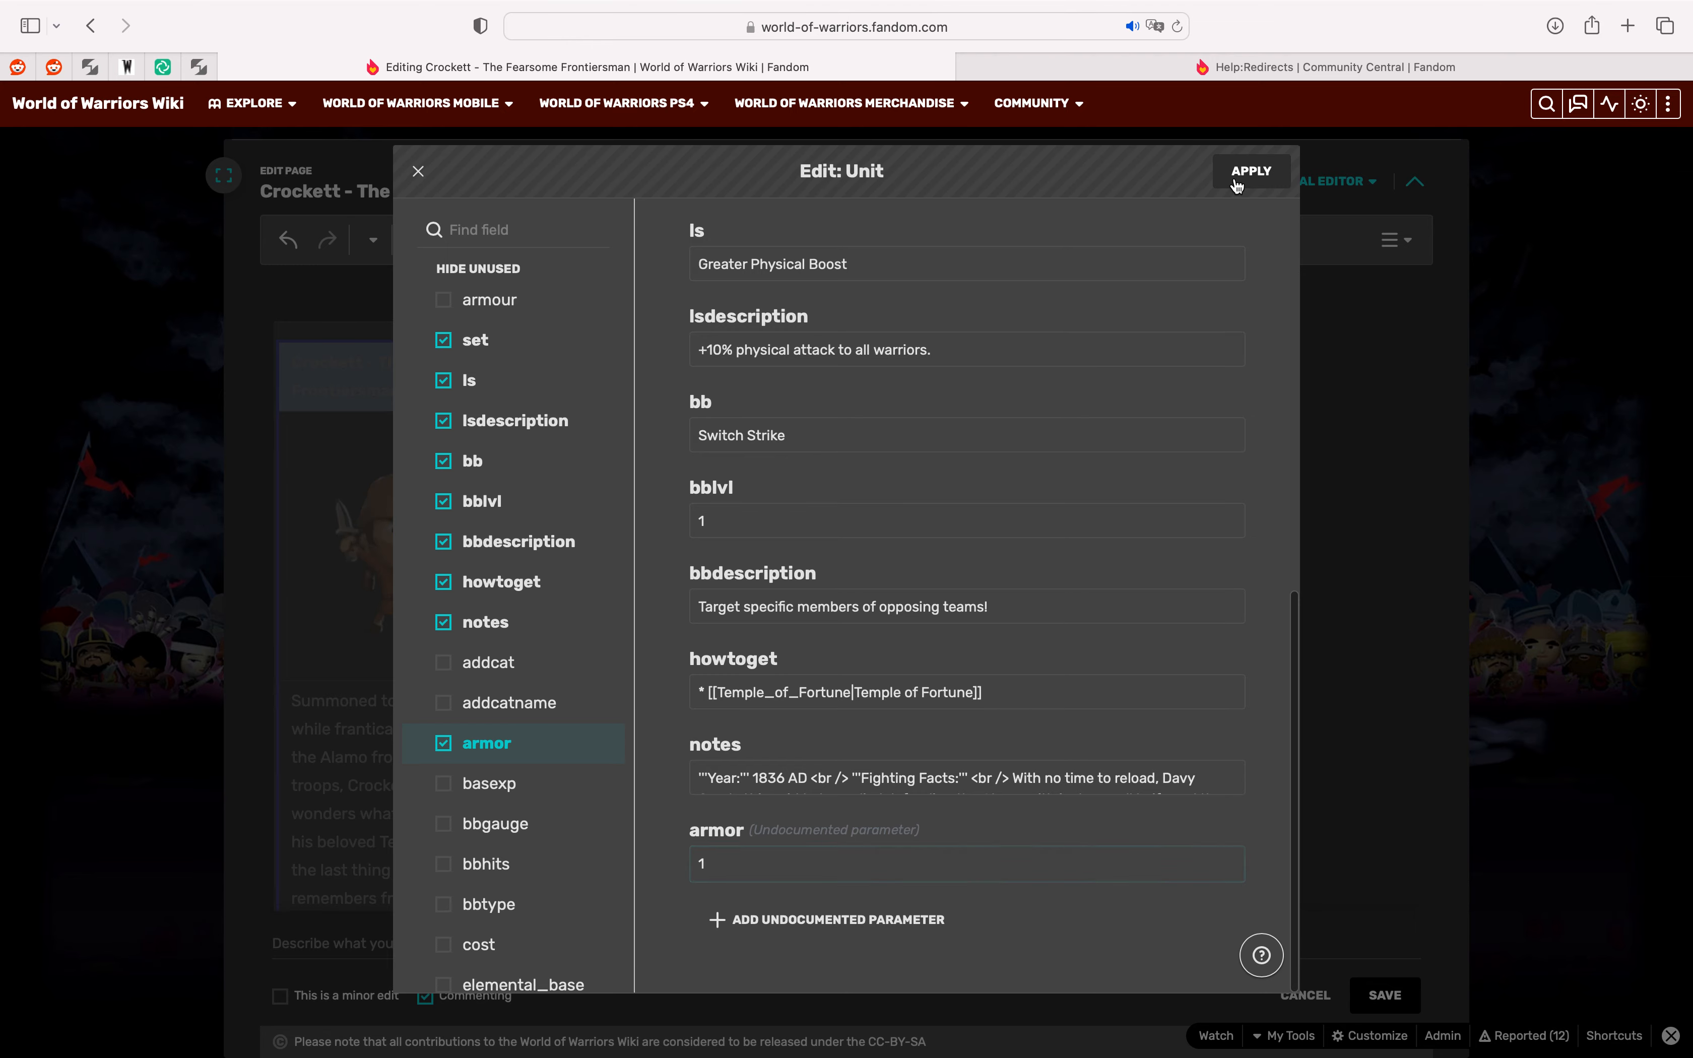
scroll(1129, 660, "down", 1)
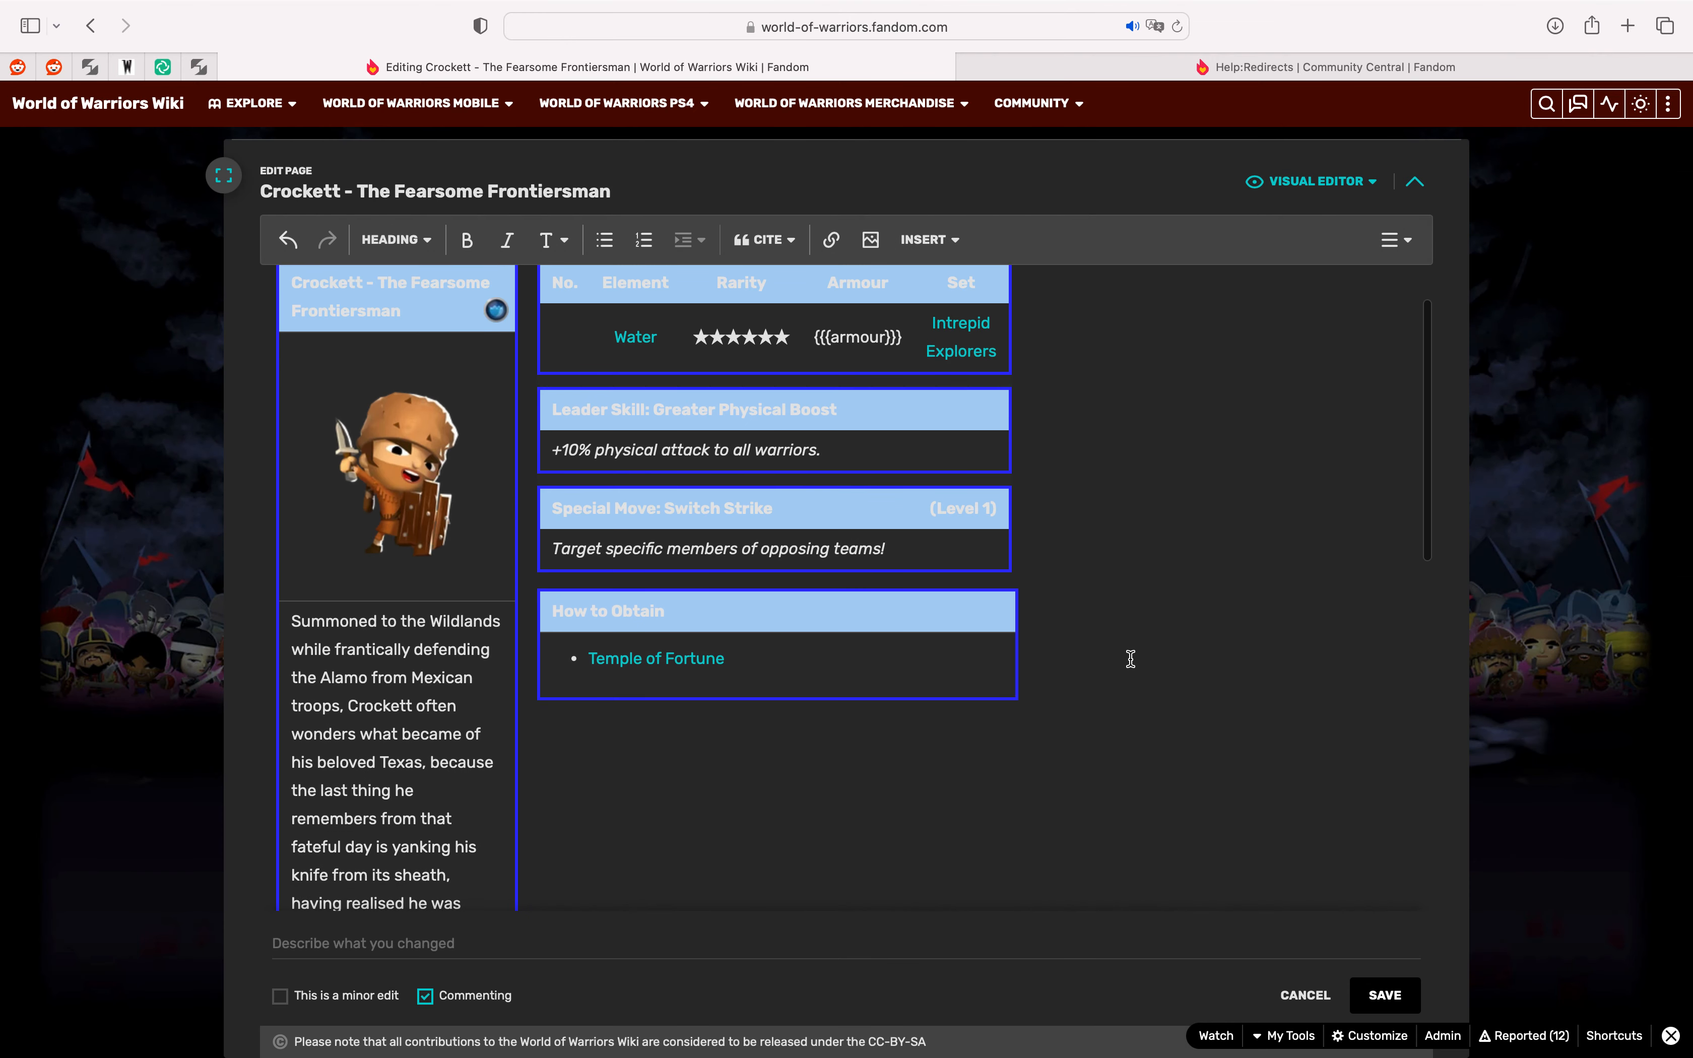
left_click(936, 528)
left_click(986, 330)
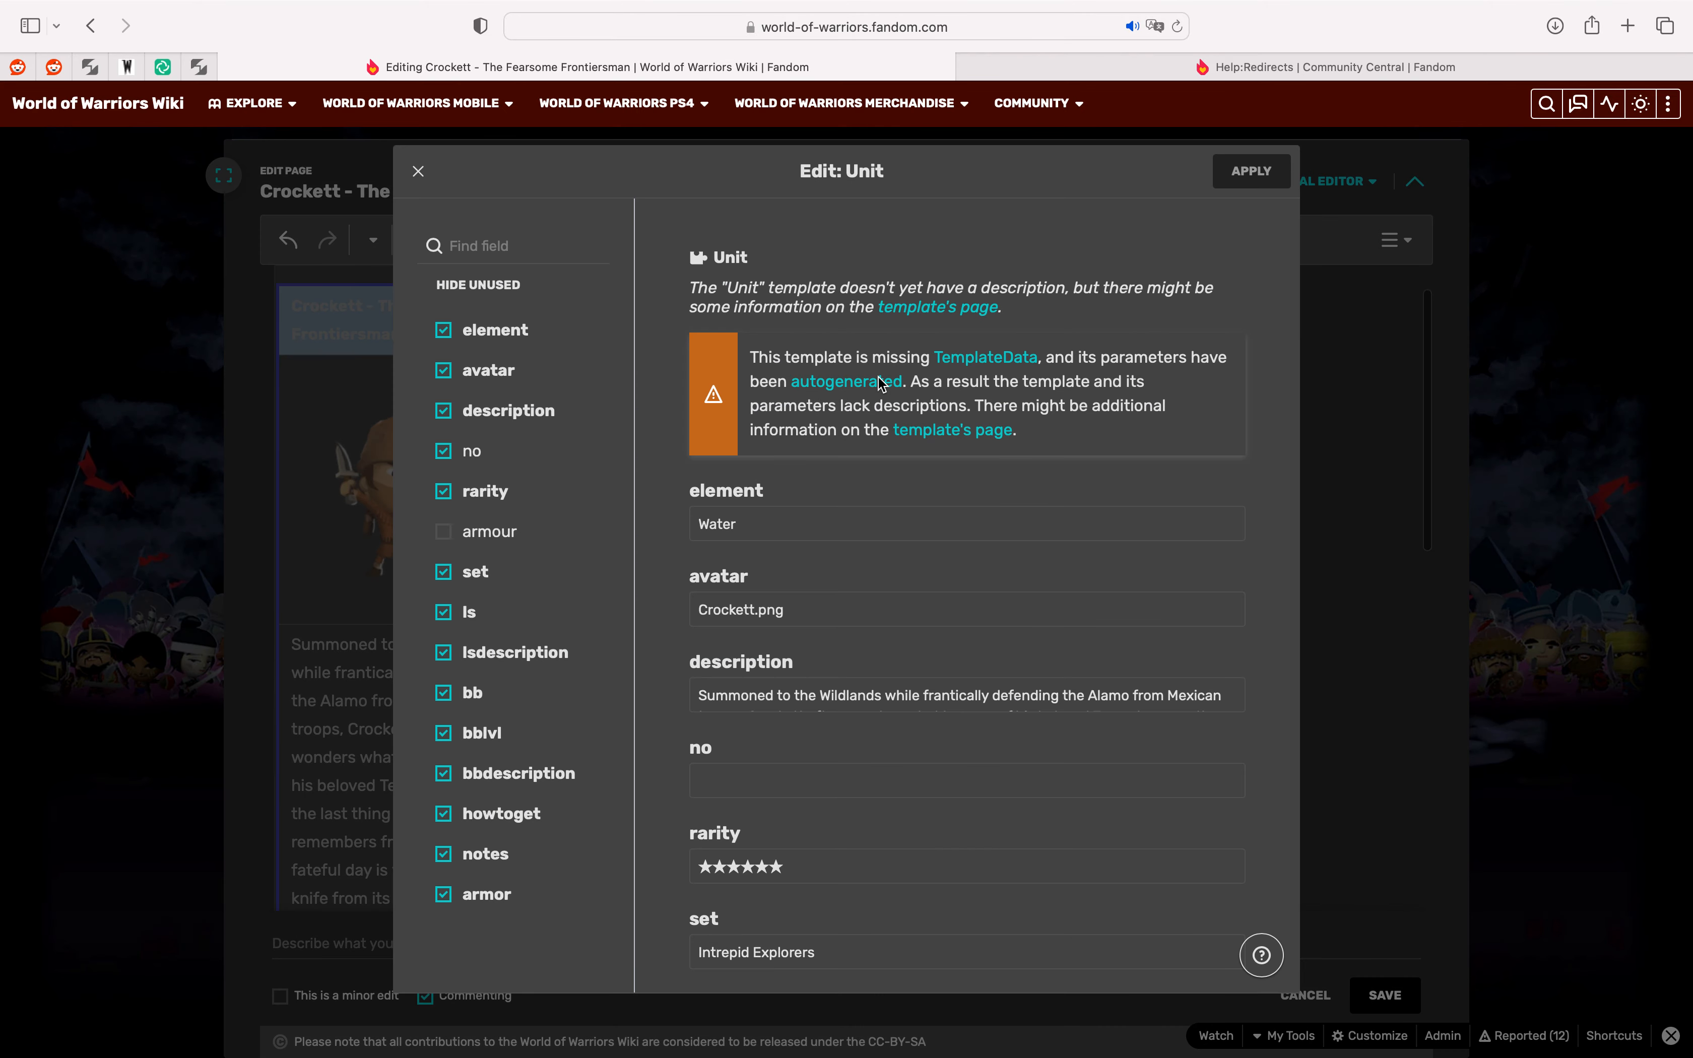
left_click(480, 546)
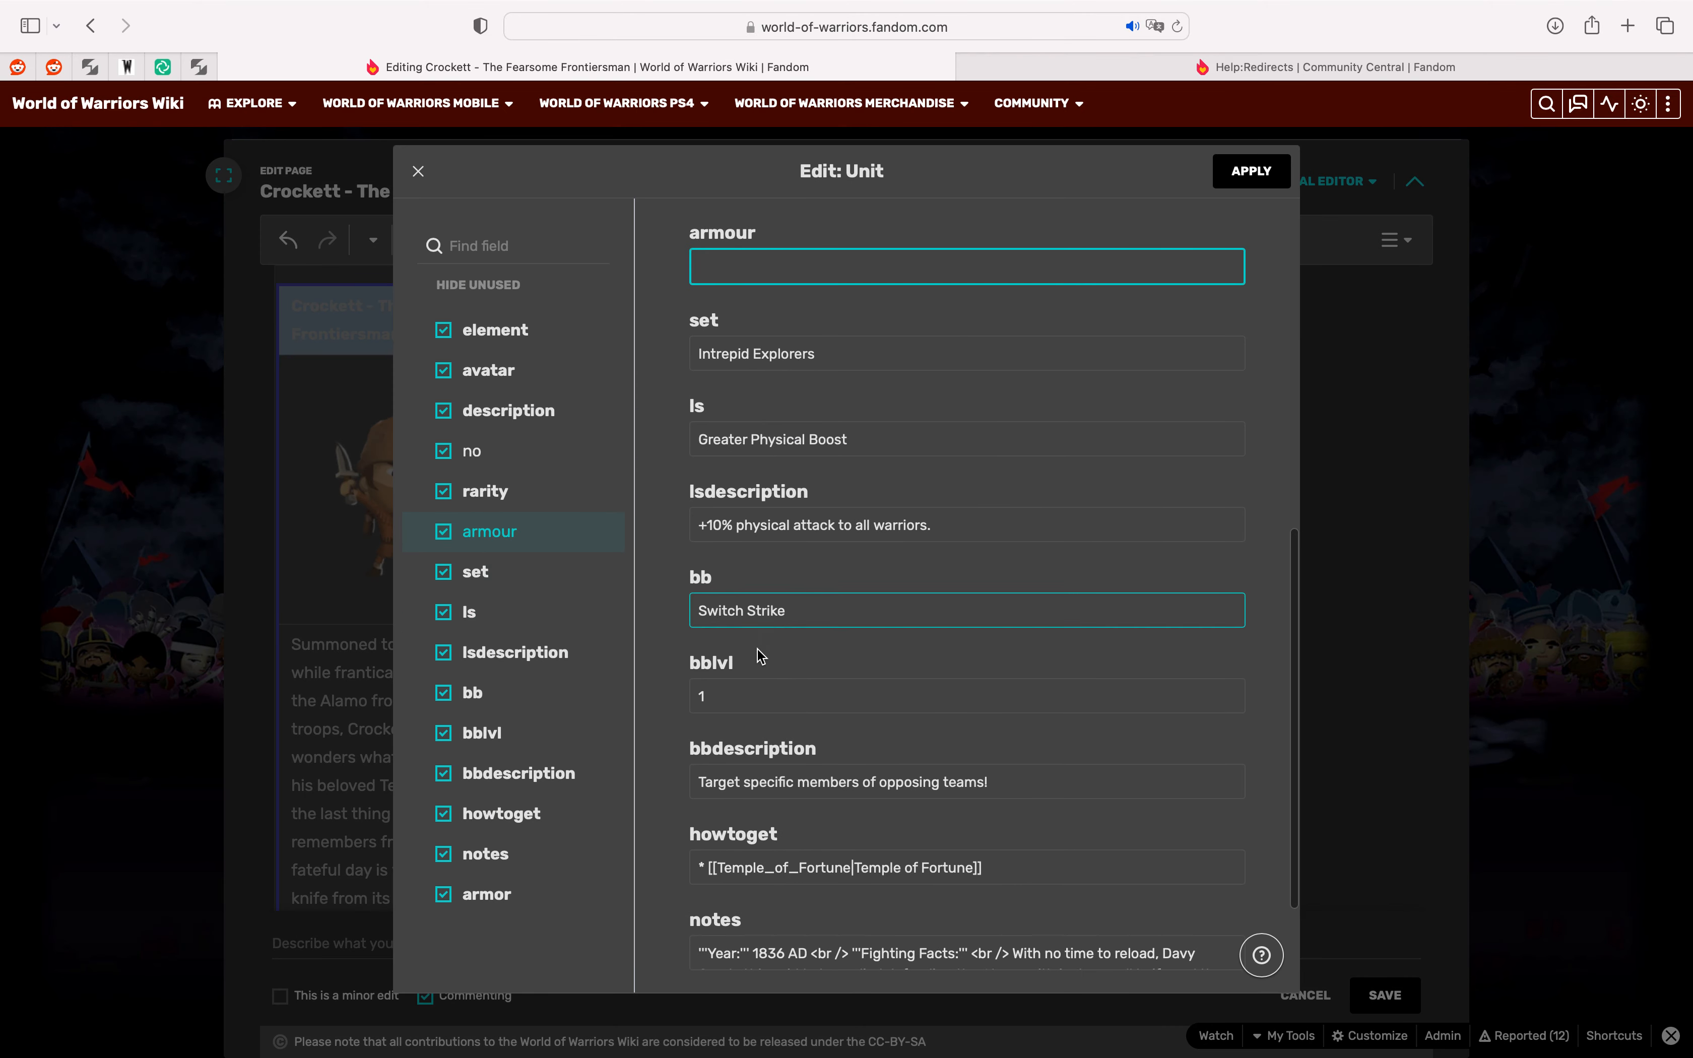
type("1")
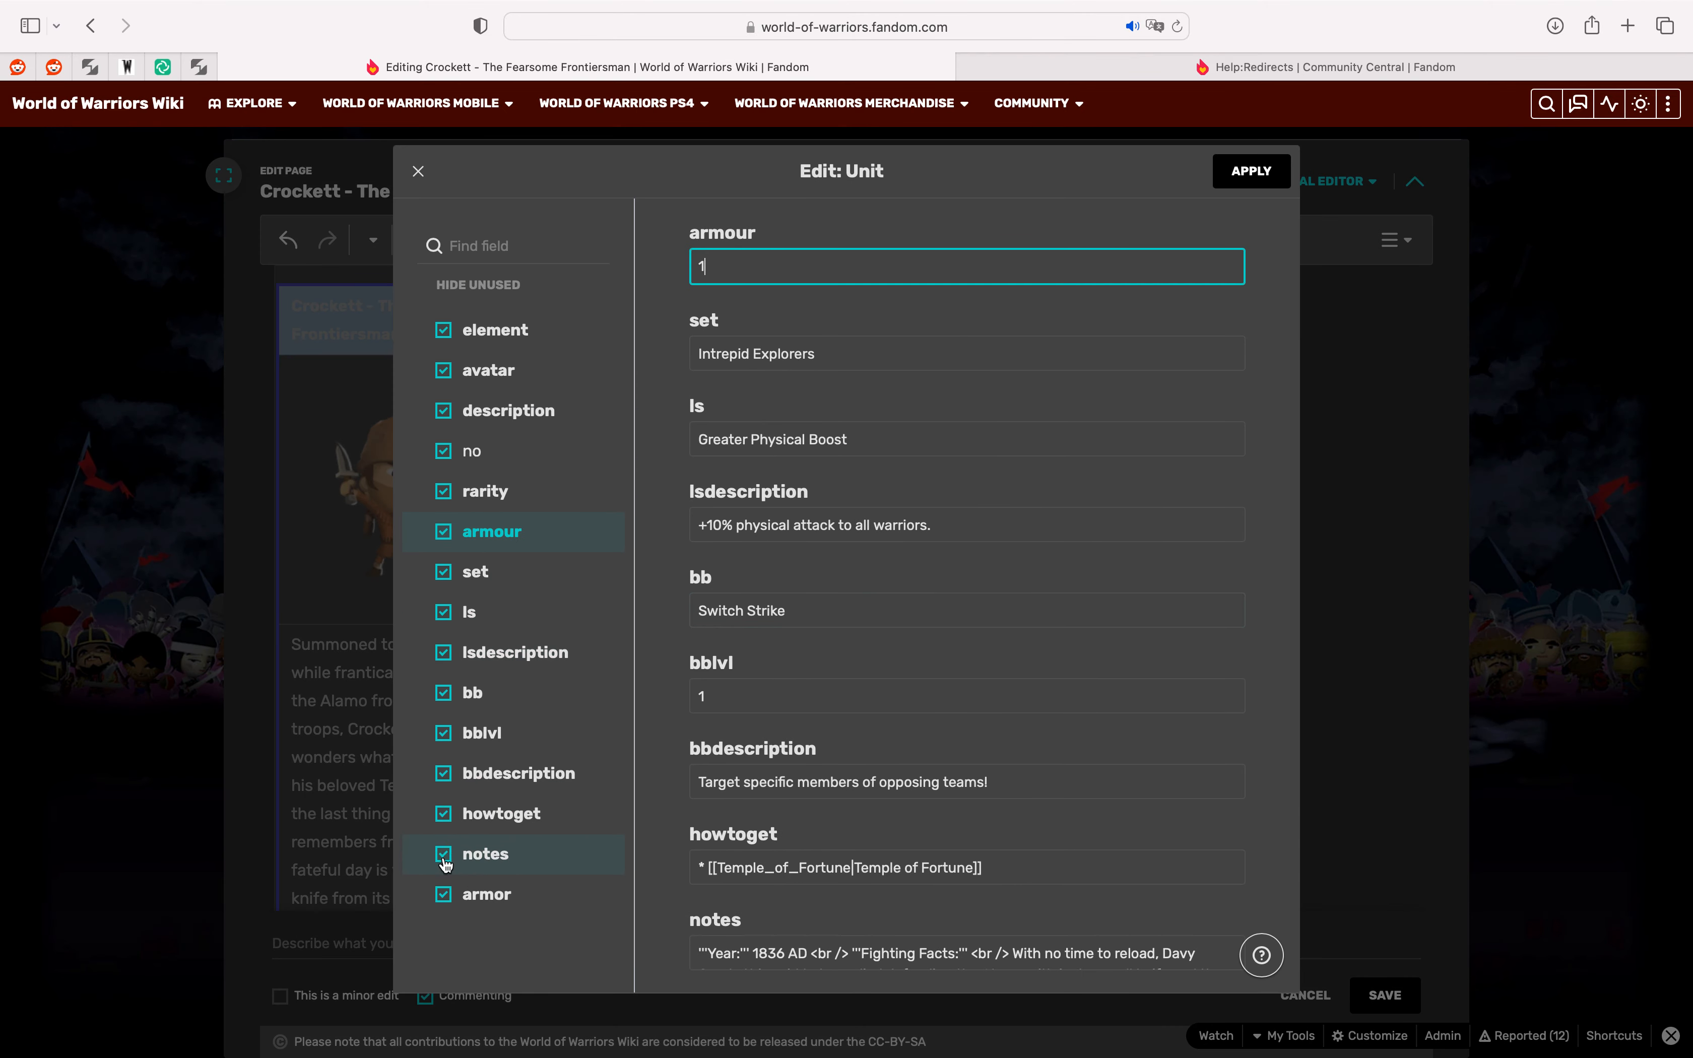
Step: Remove the undocumented armor parameter from the Unit template and apply the changes
left_click(443, 894)
left_click(724, 663)
scroll(1080, 266, "up", 3)
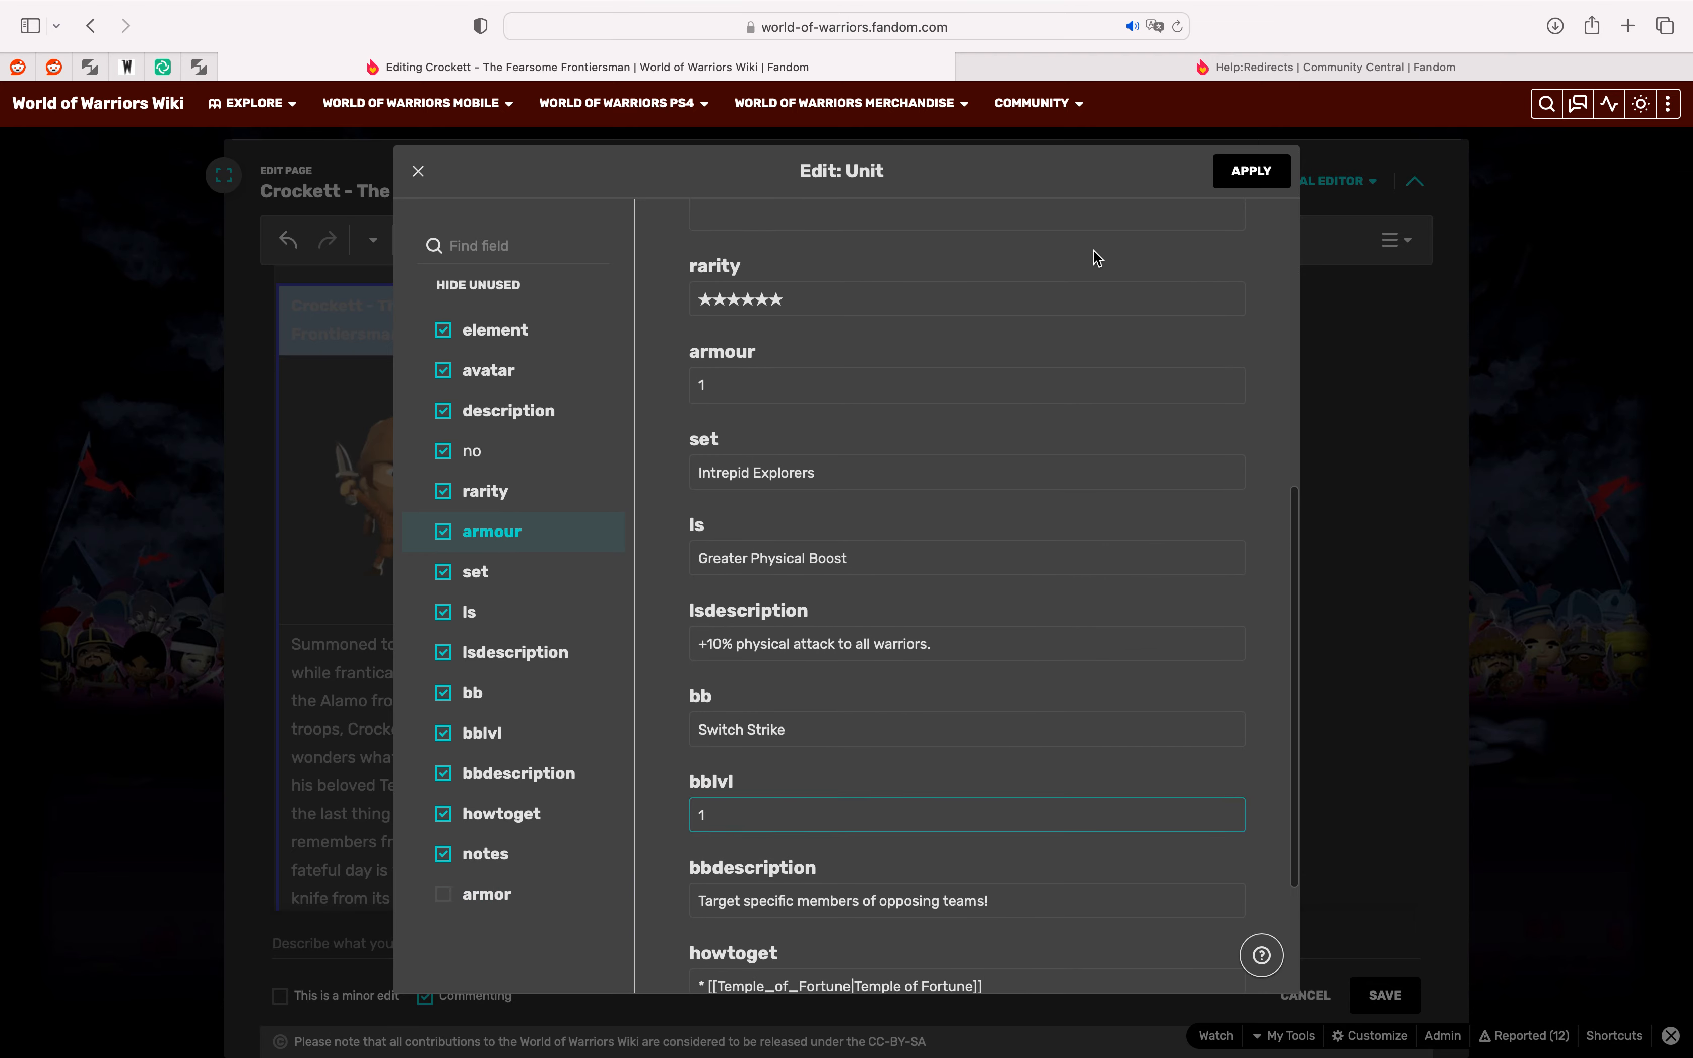
left_click(1257, 174)
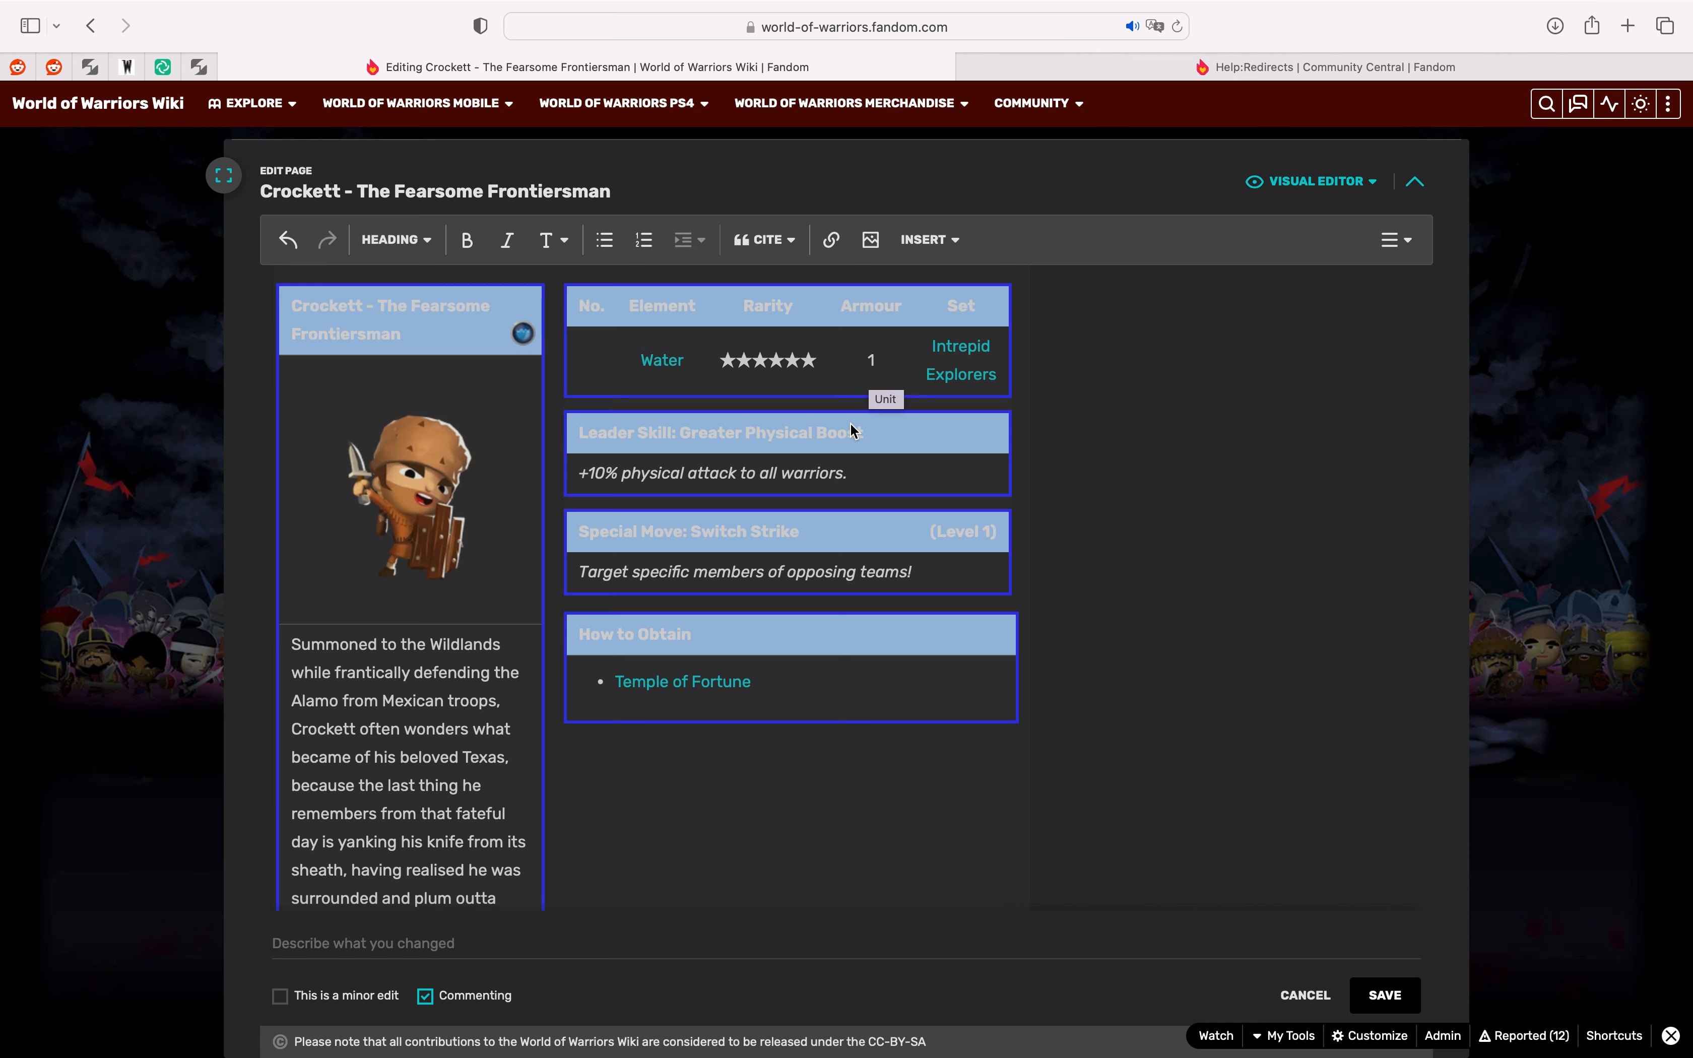
Step: Examine the rest of the Crockett page, including the notes section and the existing Stats By Level table
scroll(1061, 473, "down", 8)
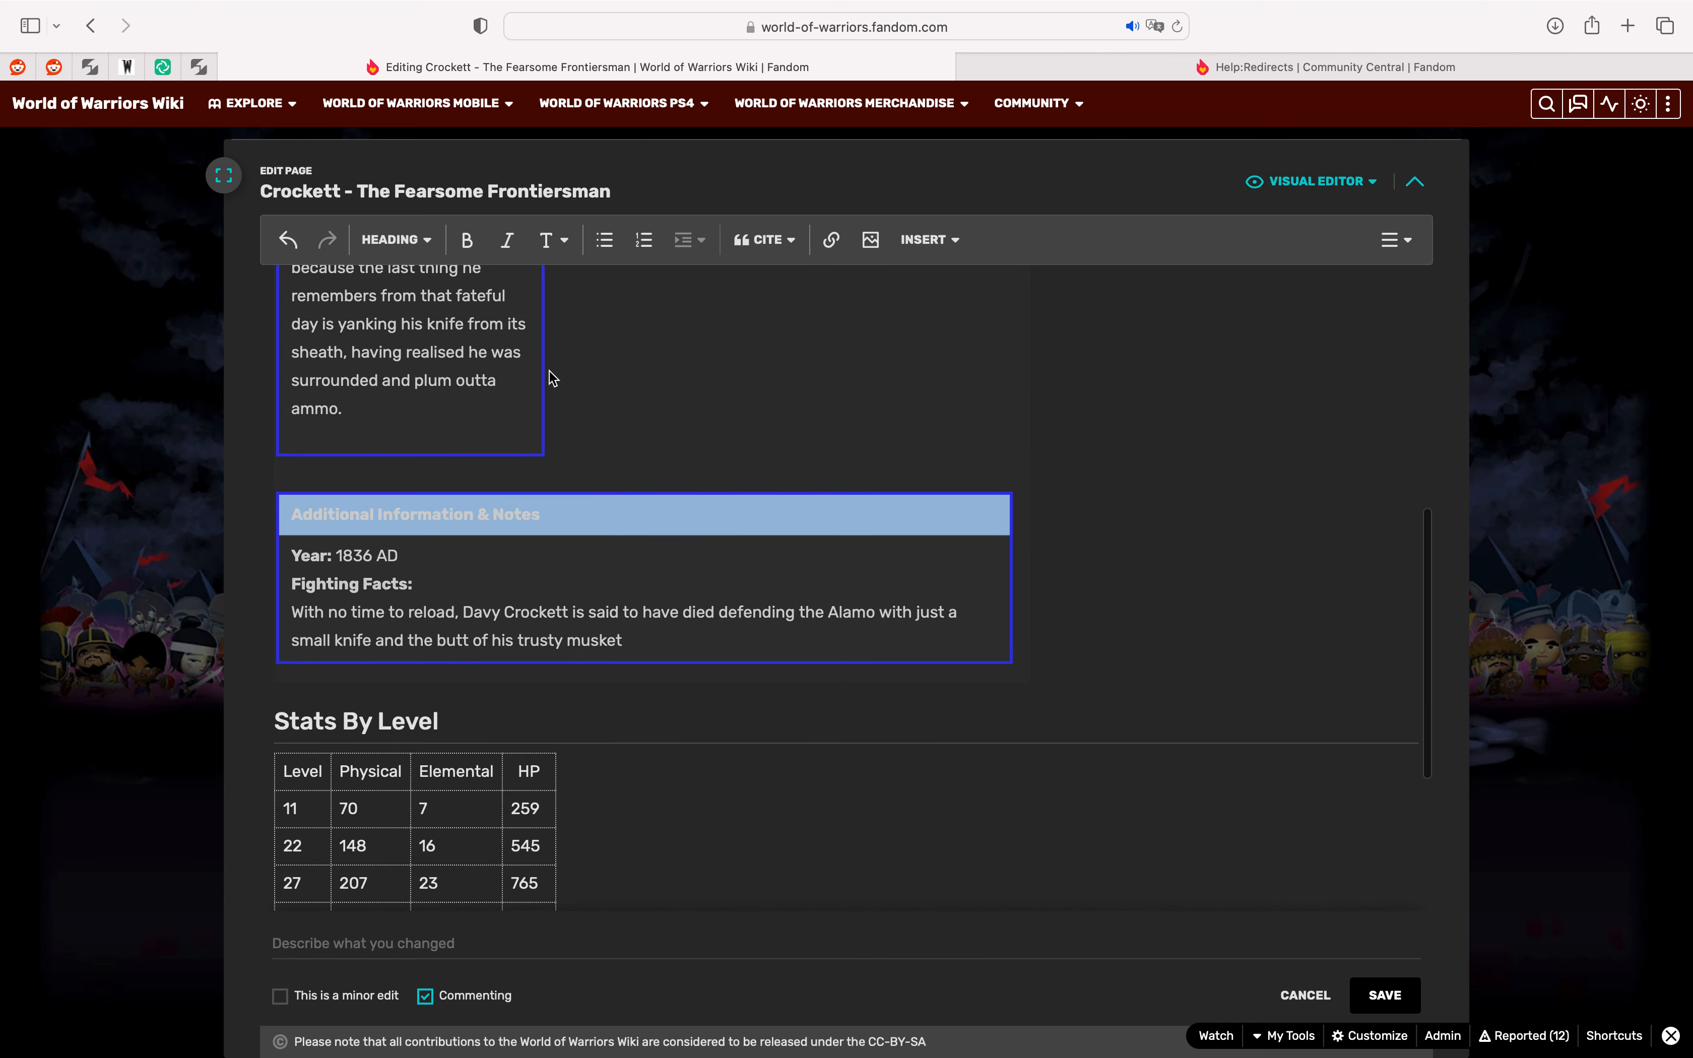
scroll(550, 378, "up", 9)
scroll(550, 378, "down", 13)
scroll(549, 378, "up", 3)
scroll(549, 378, "down", 2)
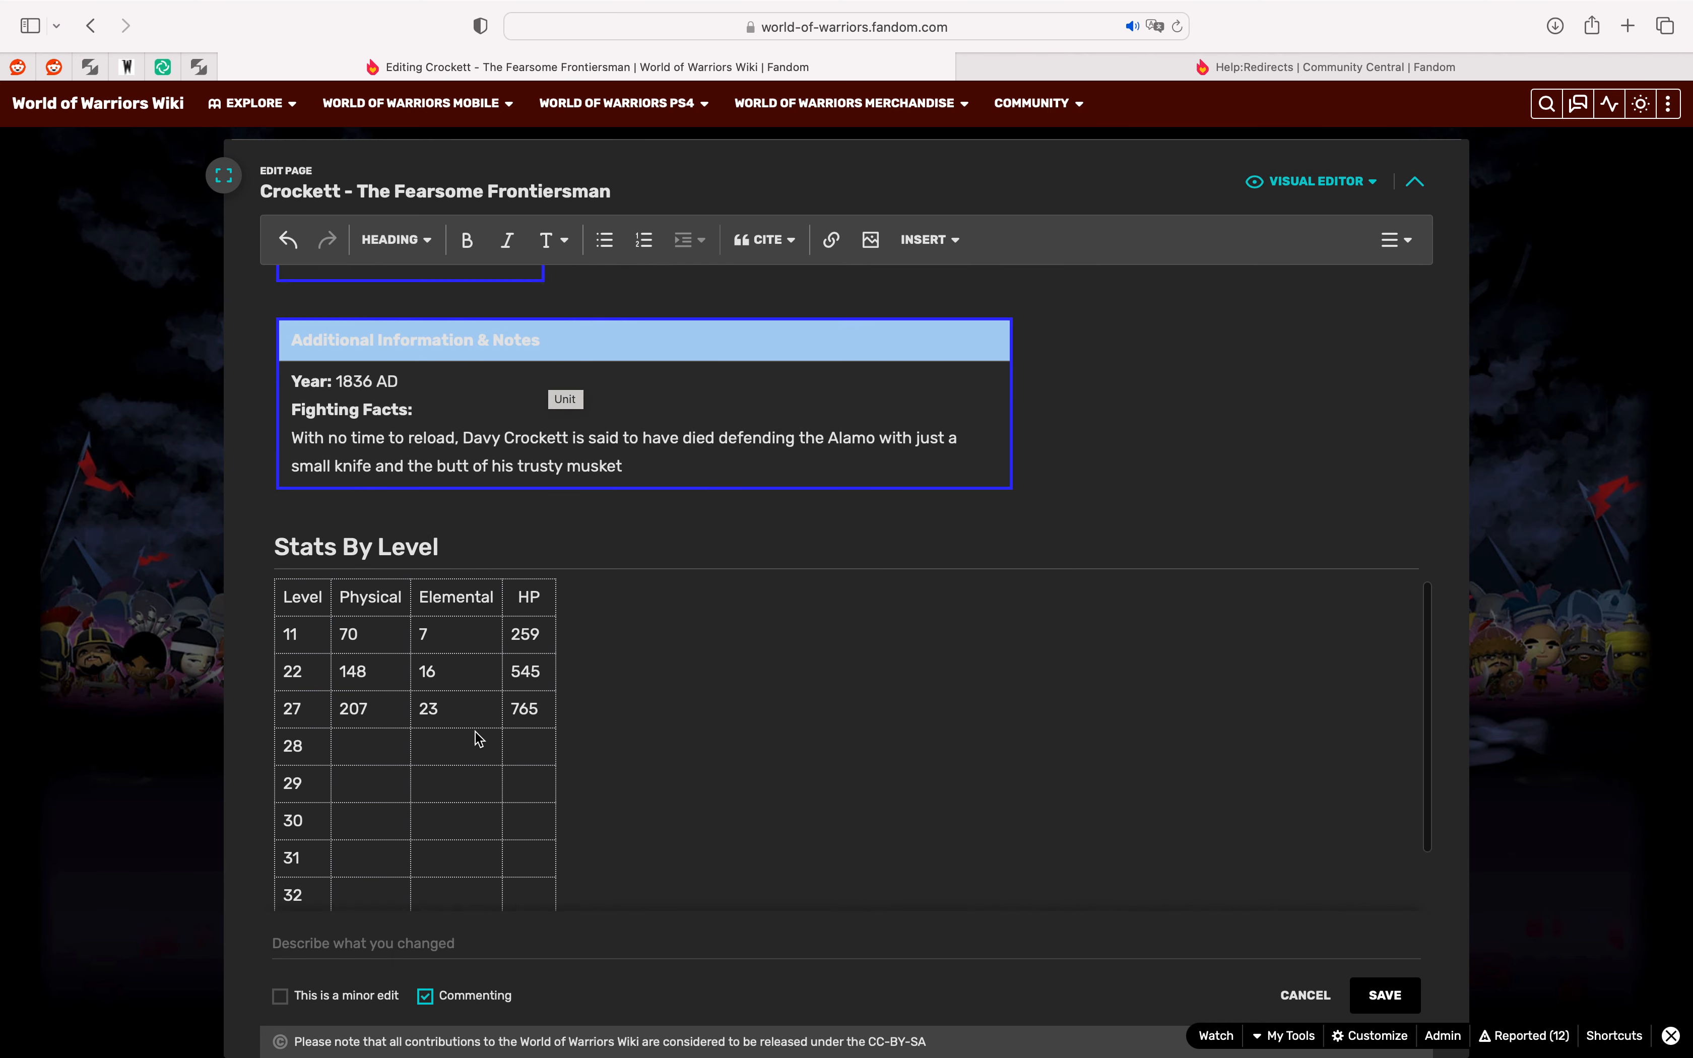
left_click(378, 524)
scroll(371, 503, "down", 2)
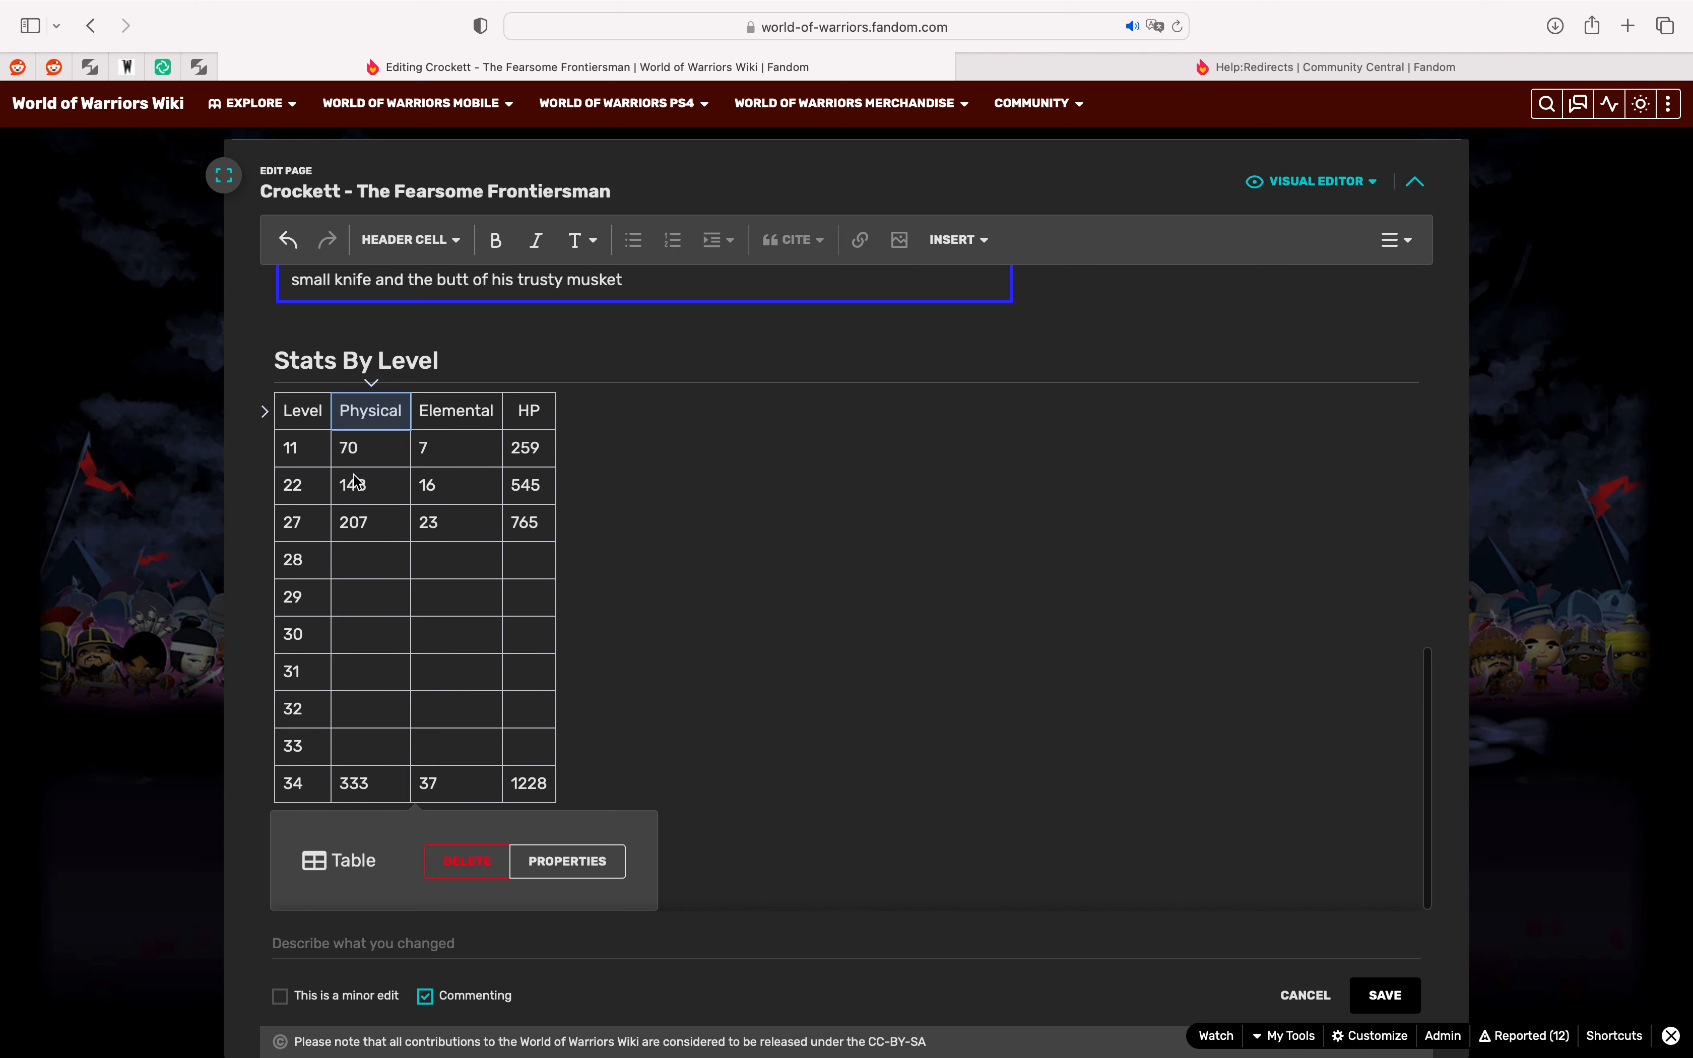
left_click(338, 603)
left_click(634, 422)
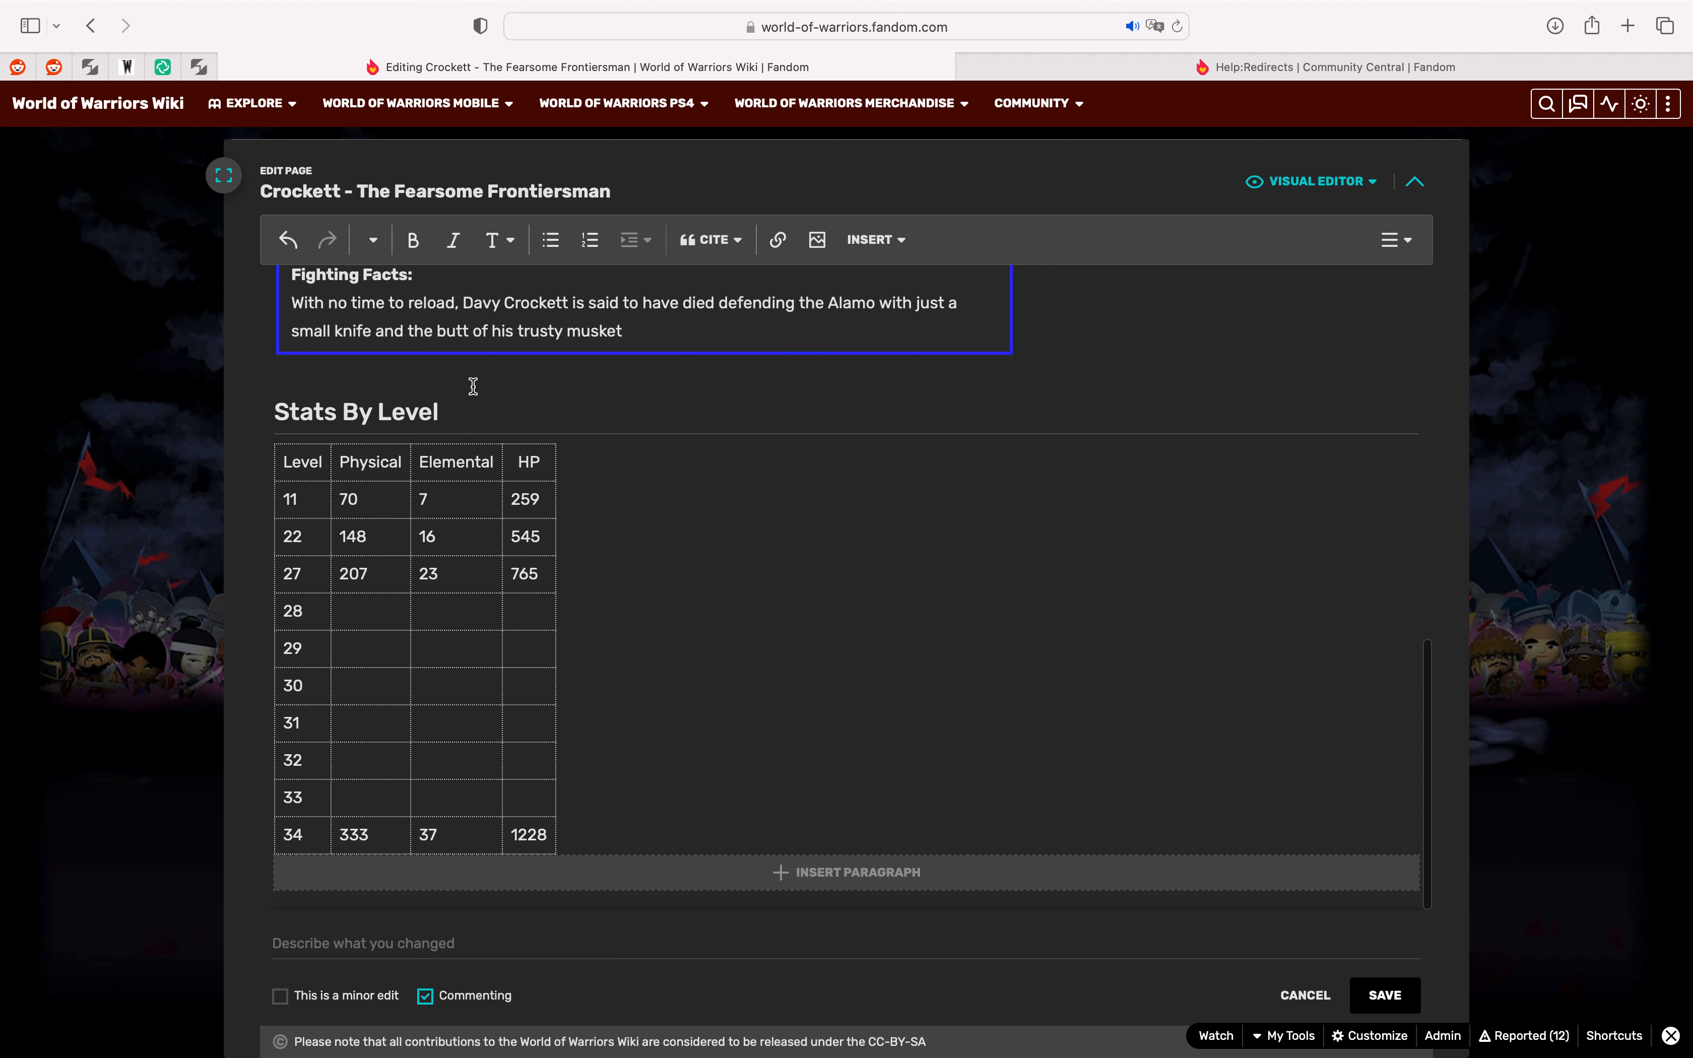
Step: Insert a new blank table directly under the Stats By Level heading, above the existing stats table
left_click(474, 412)
key("Return")
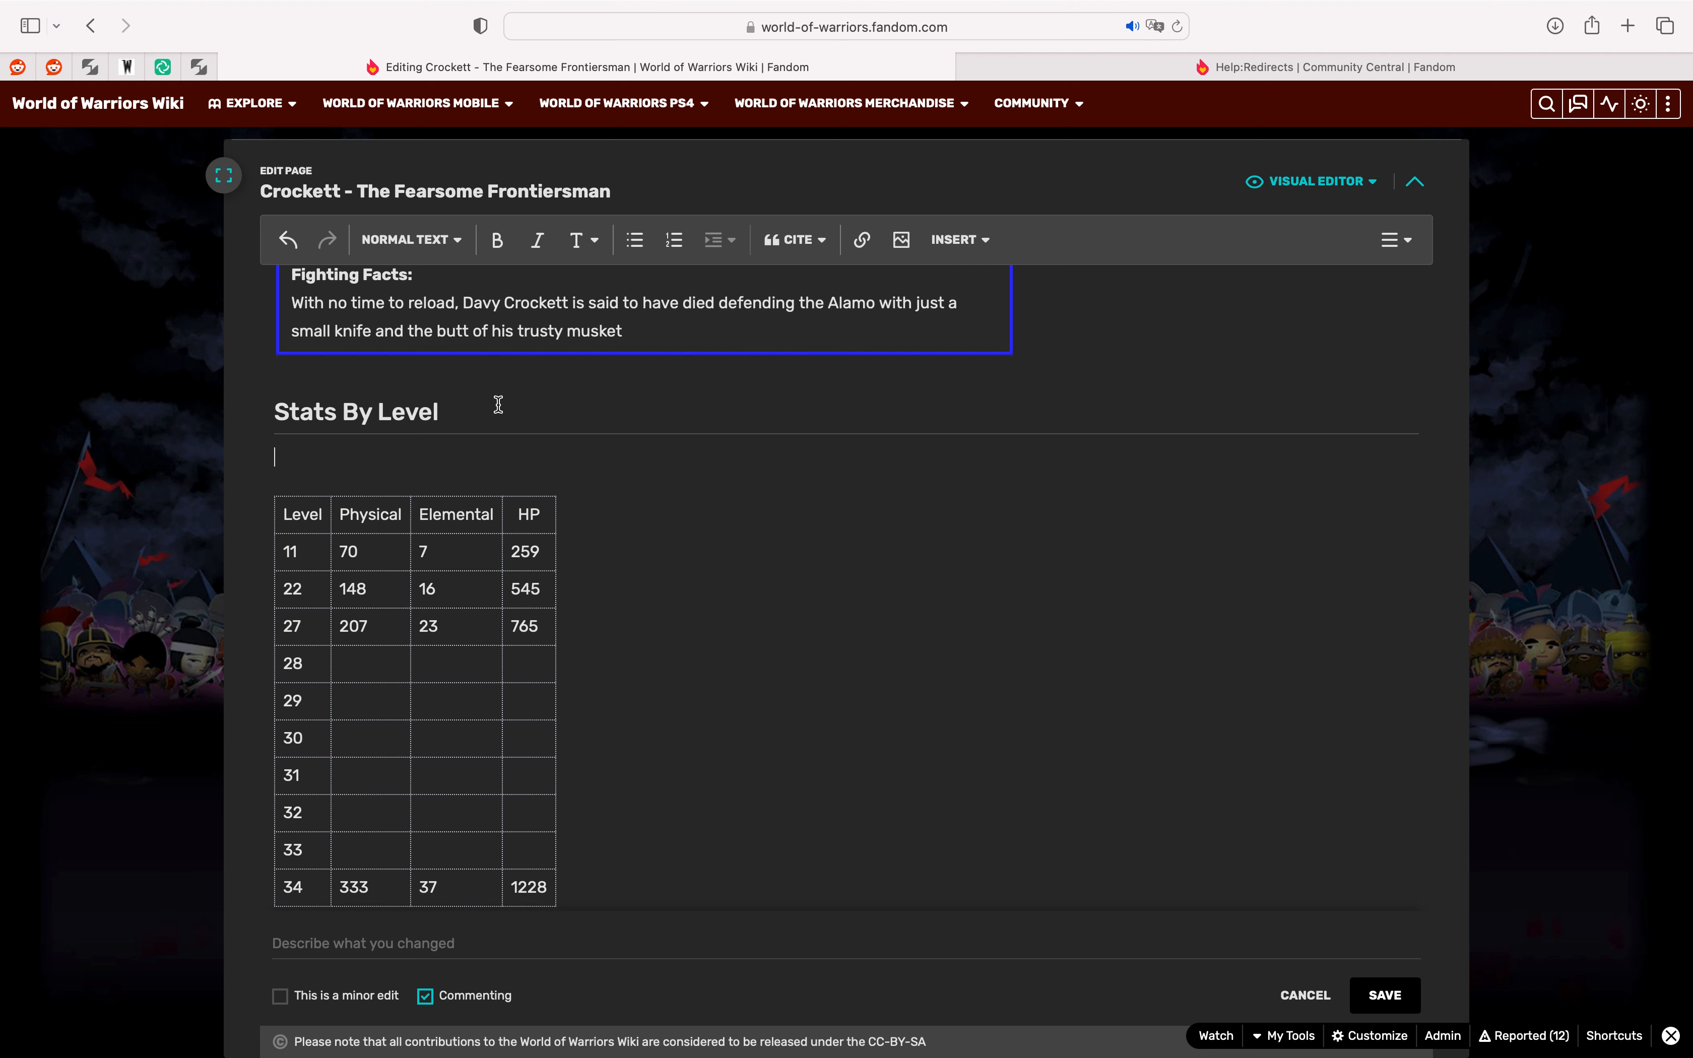
left_click(973, 241)
left_click(997, 319)
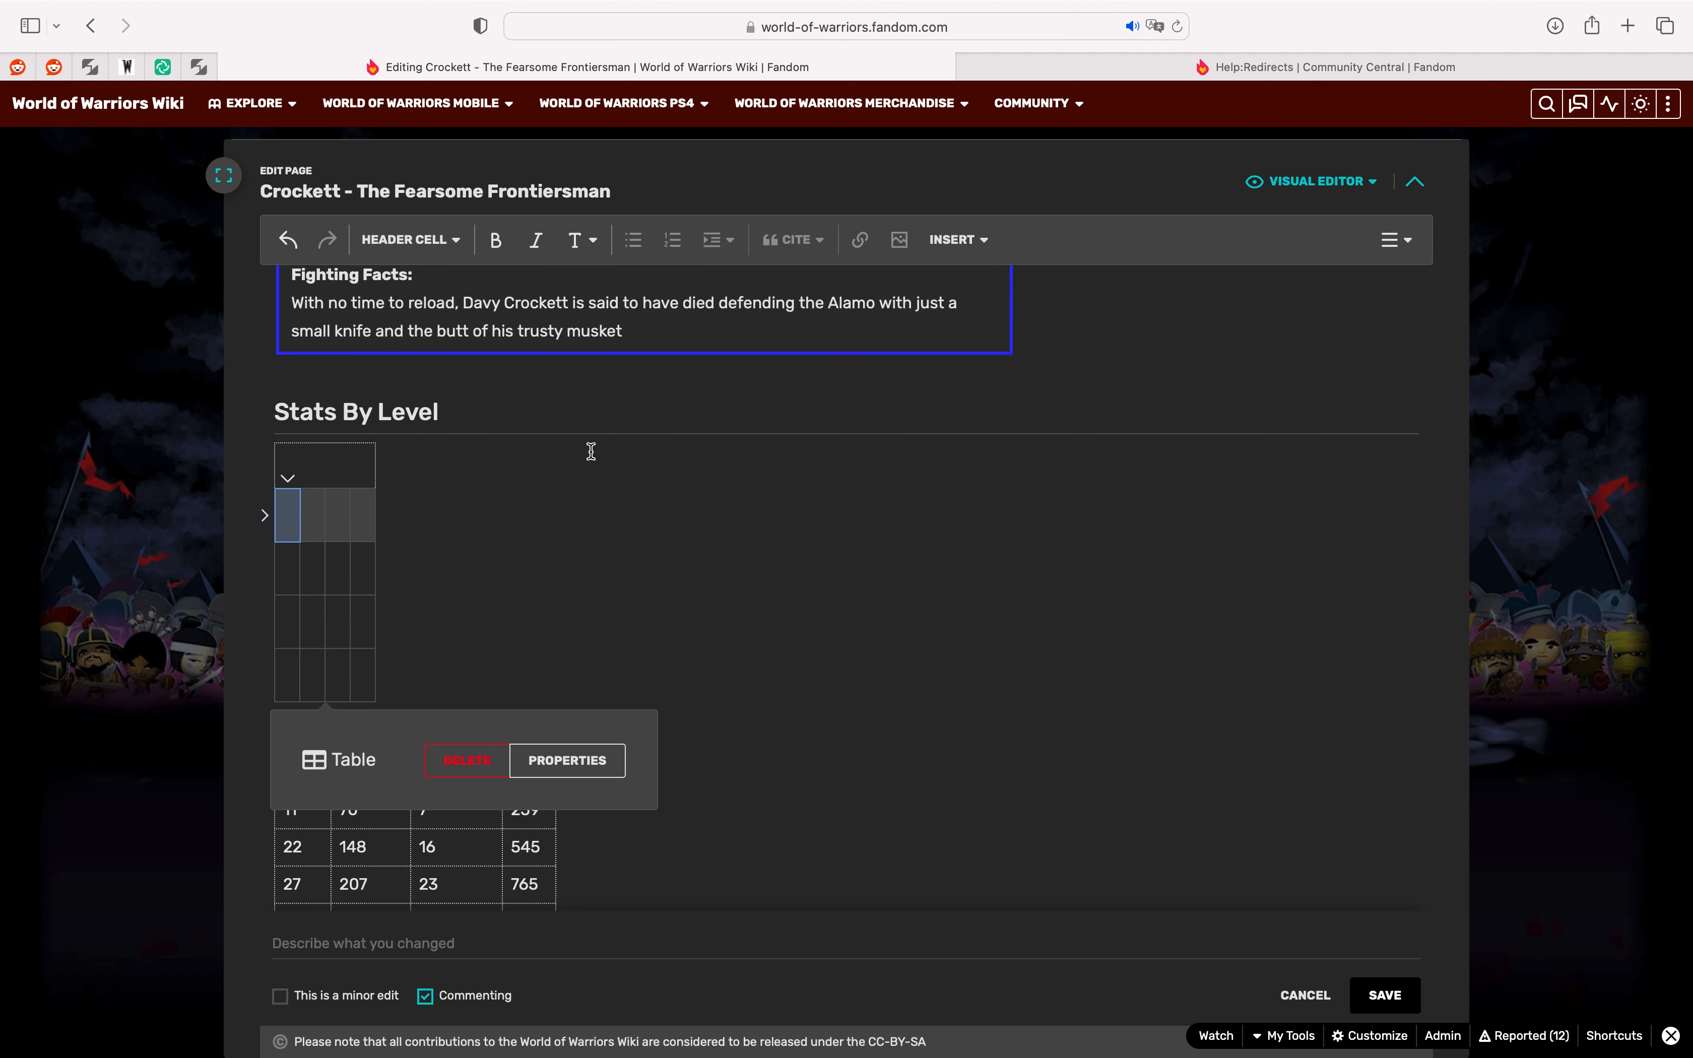
scroll(591, 462, "down", 3)
left_click(670, 721)
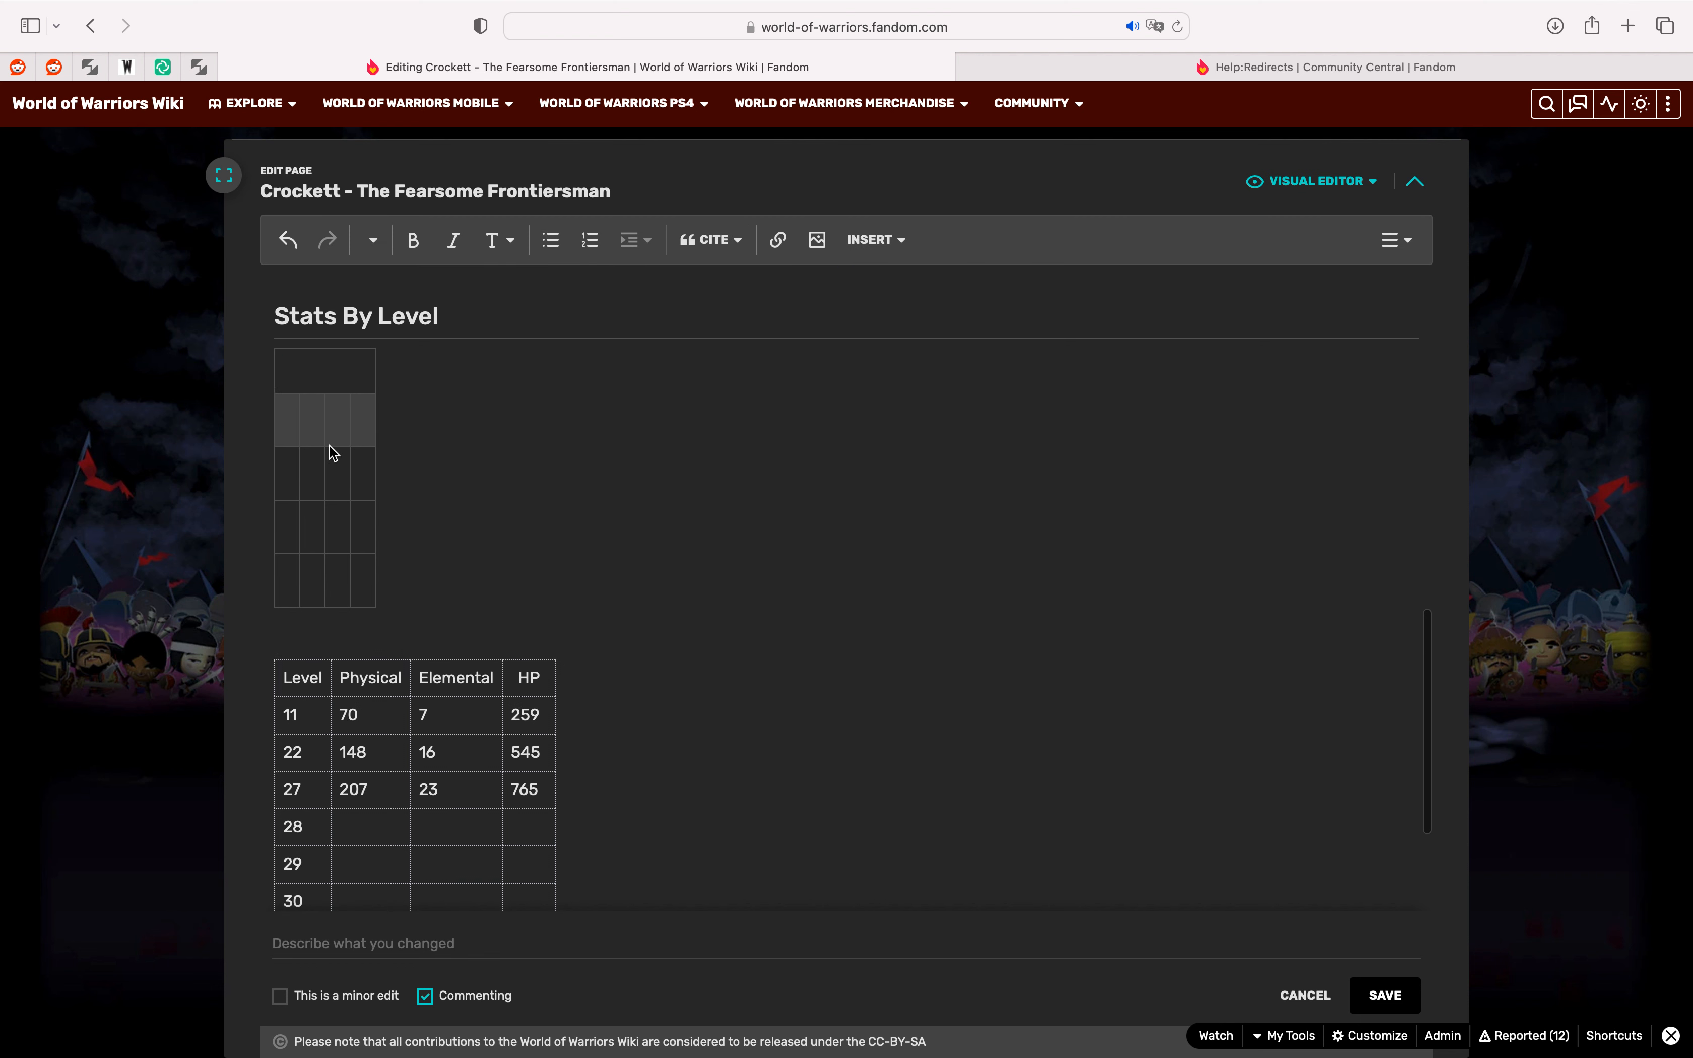
Step: Fill the new table's header row with Level, Physical, Elemental and Health
left_click(291, 424)
type("Level")
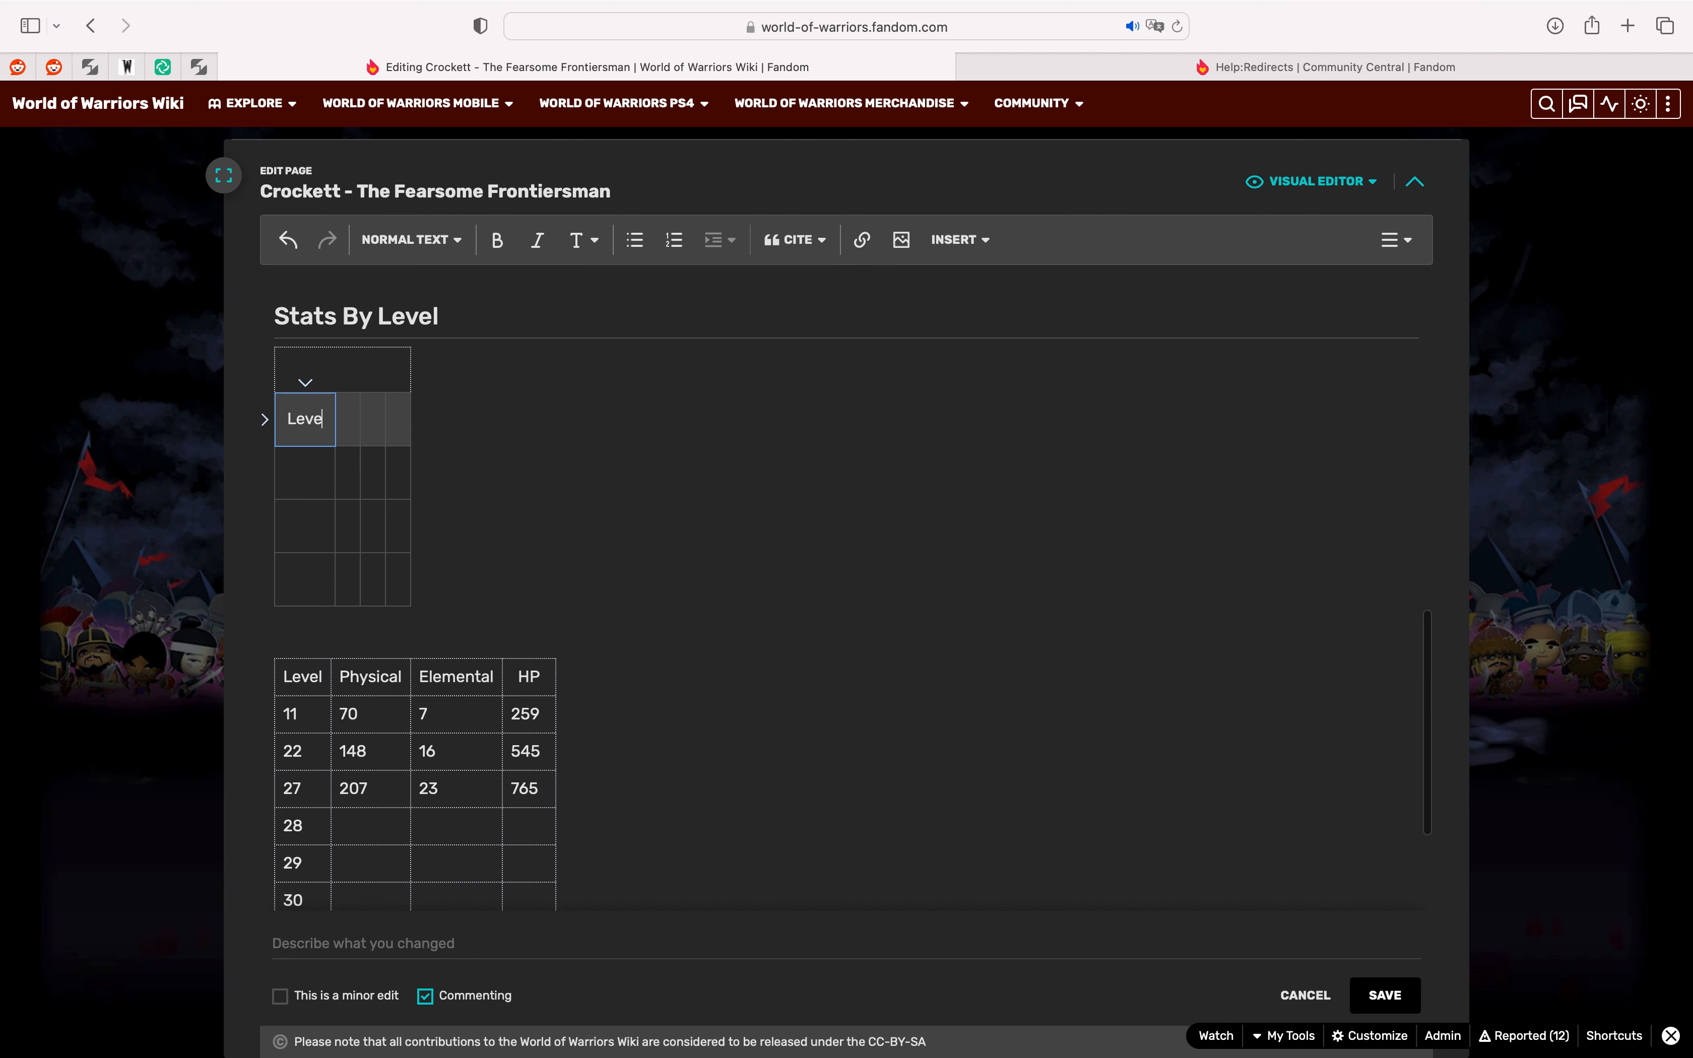
left_click(358, 430)
type("P")
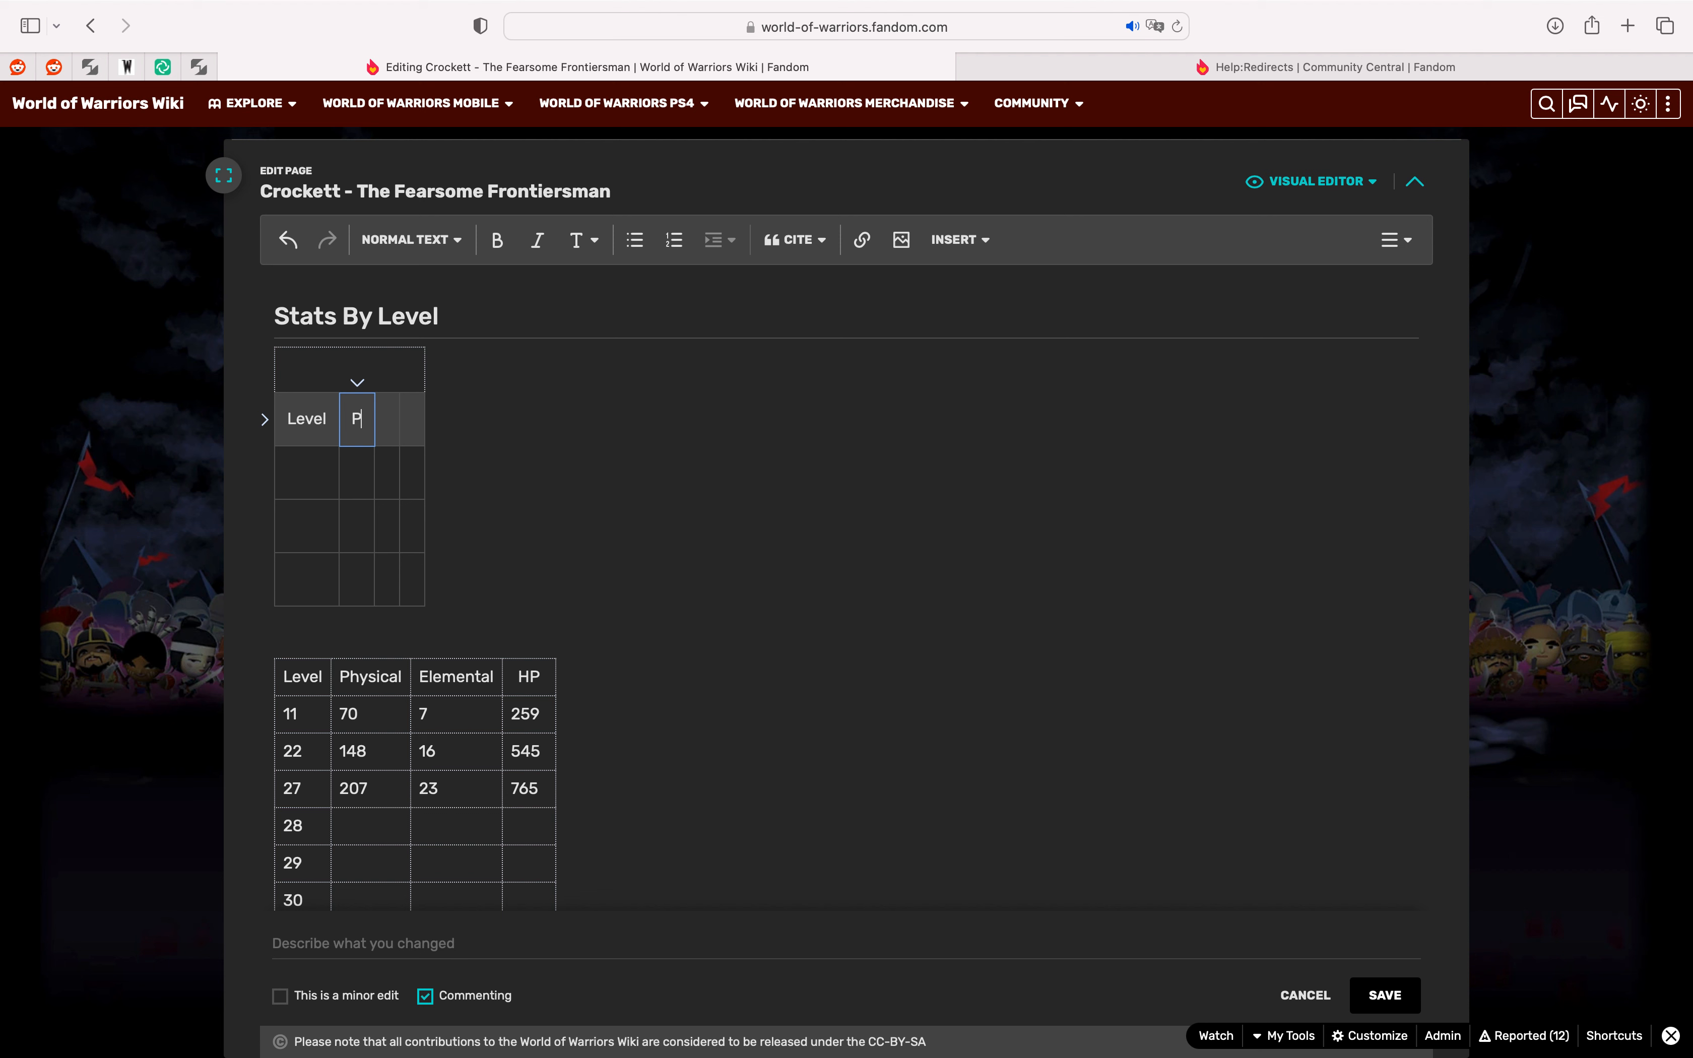
type("hysical")
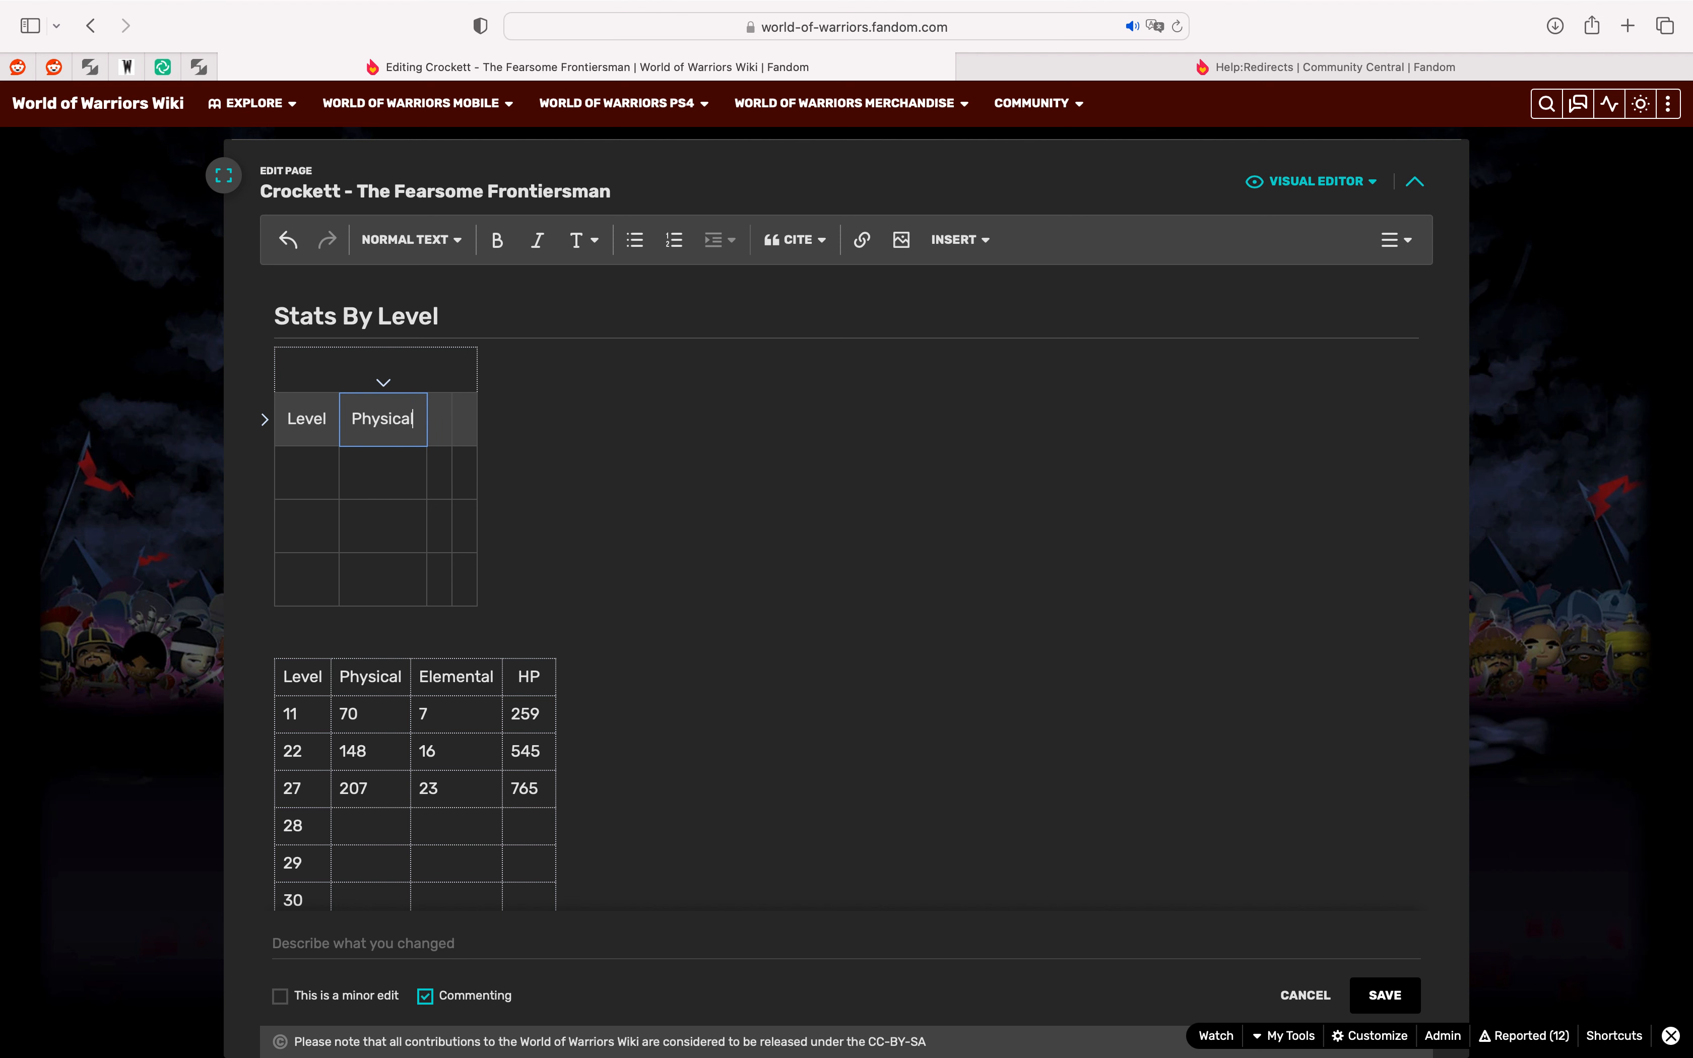
left_click(445, 421)
type("Elemental")
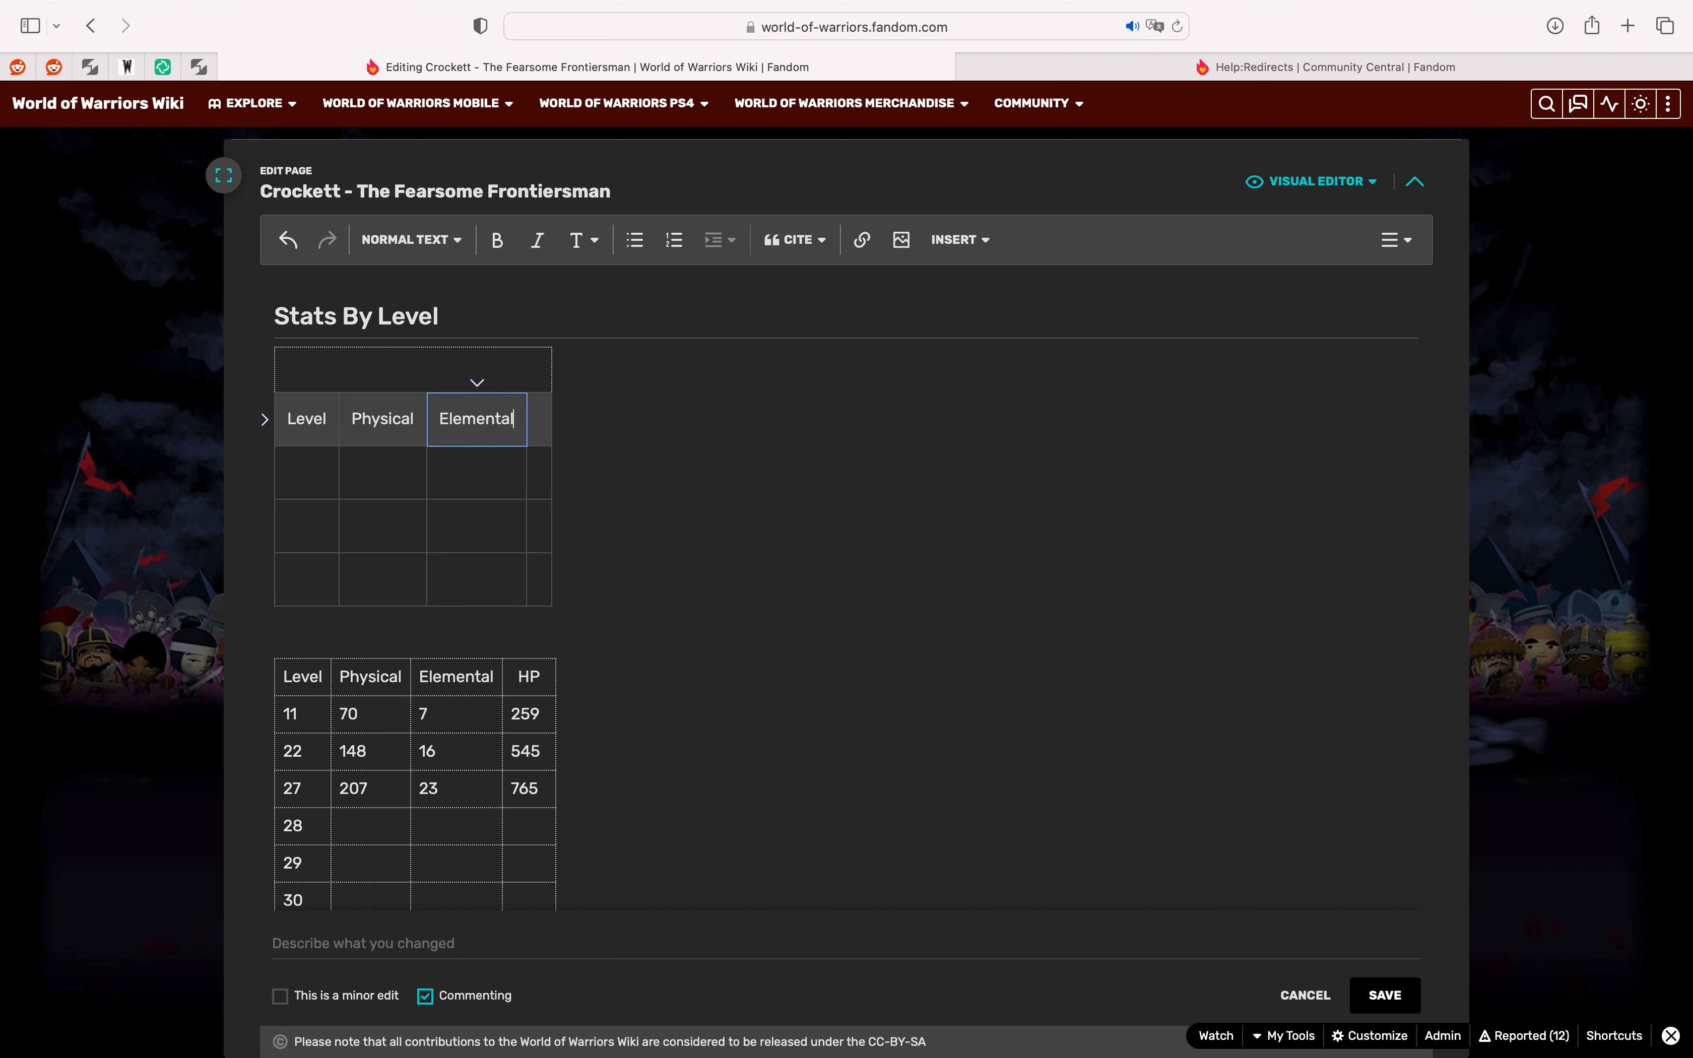
left_click(538, 429)
type("He")
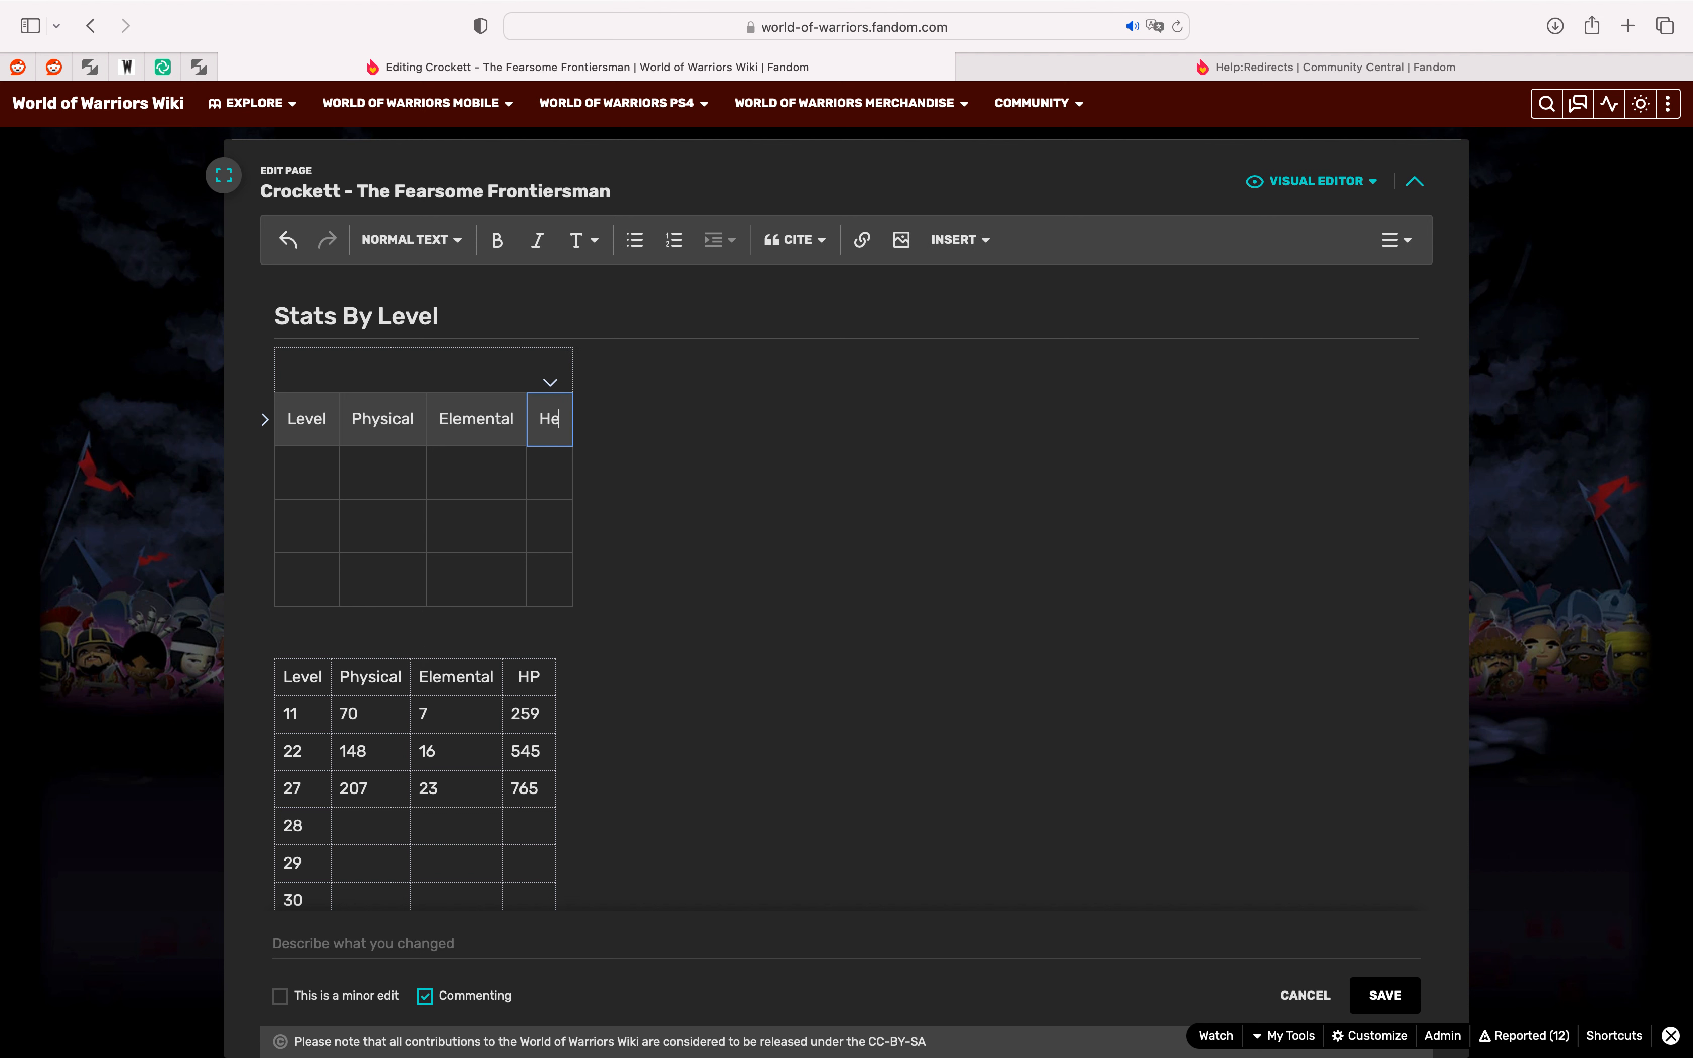
type("alth")
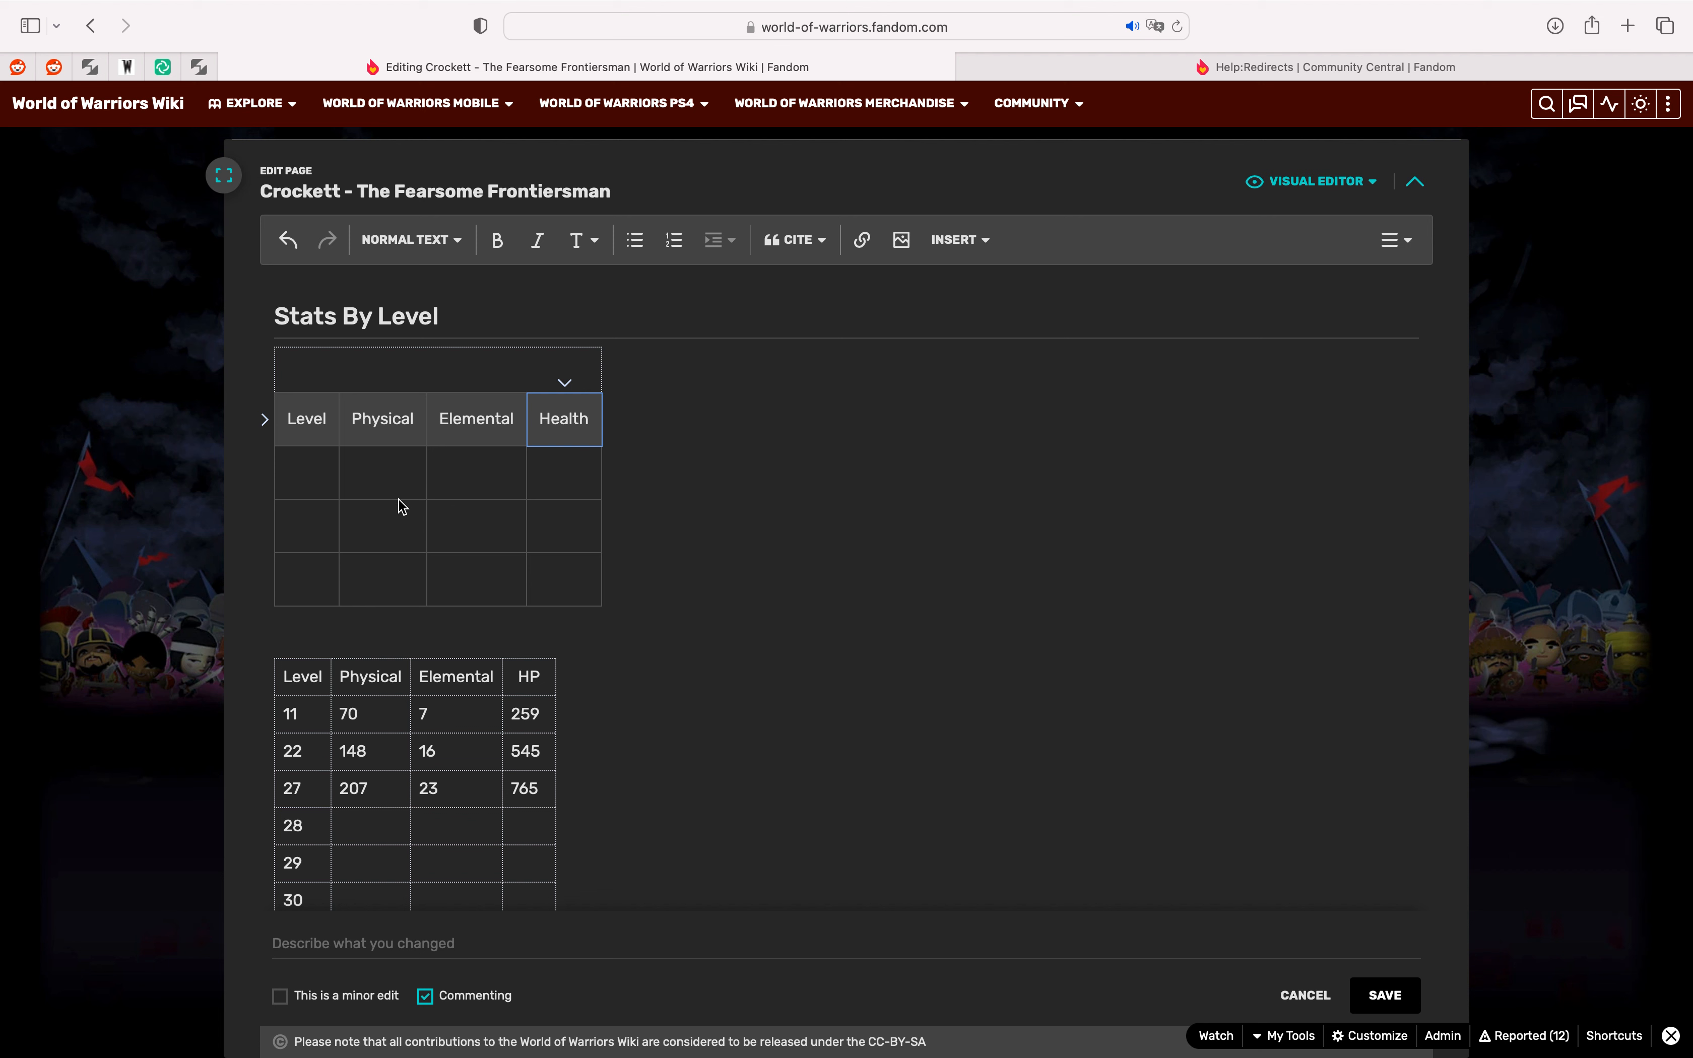
Step: Fill the new table's first data row with level 11, physical 70, elemental 7 and health 259
left_click(313, 469)
type("11")
left_click(384, 480)
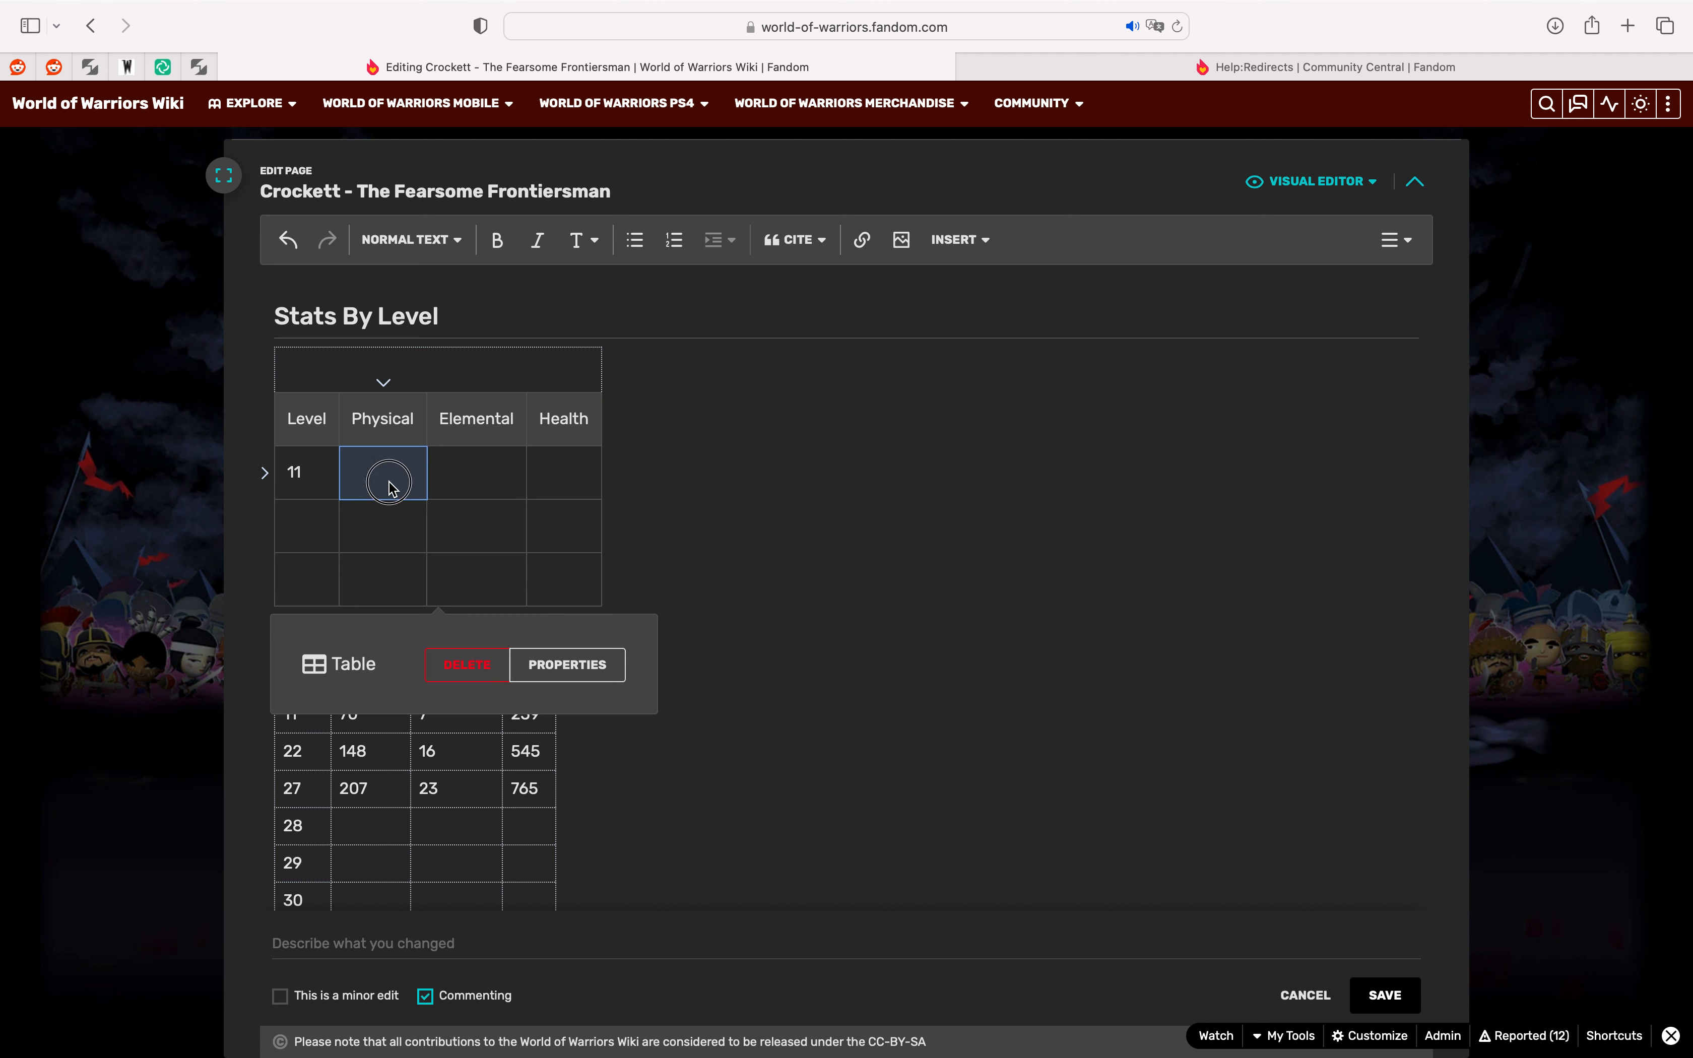
type("70")
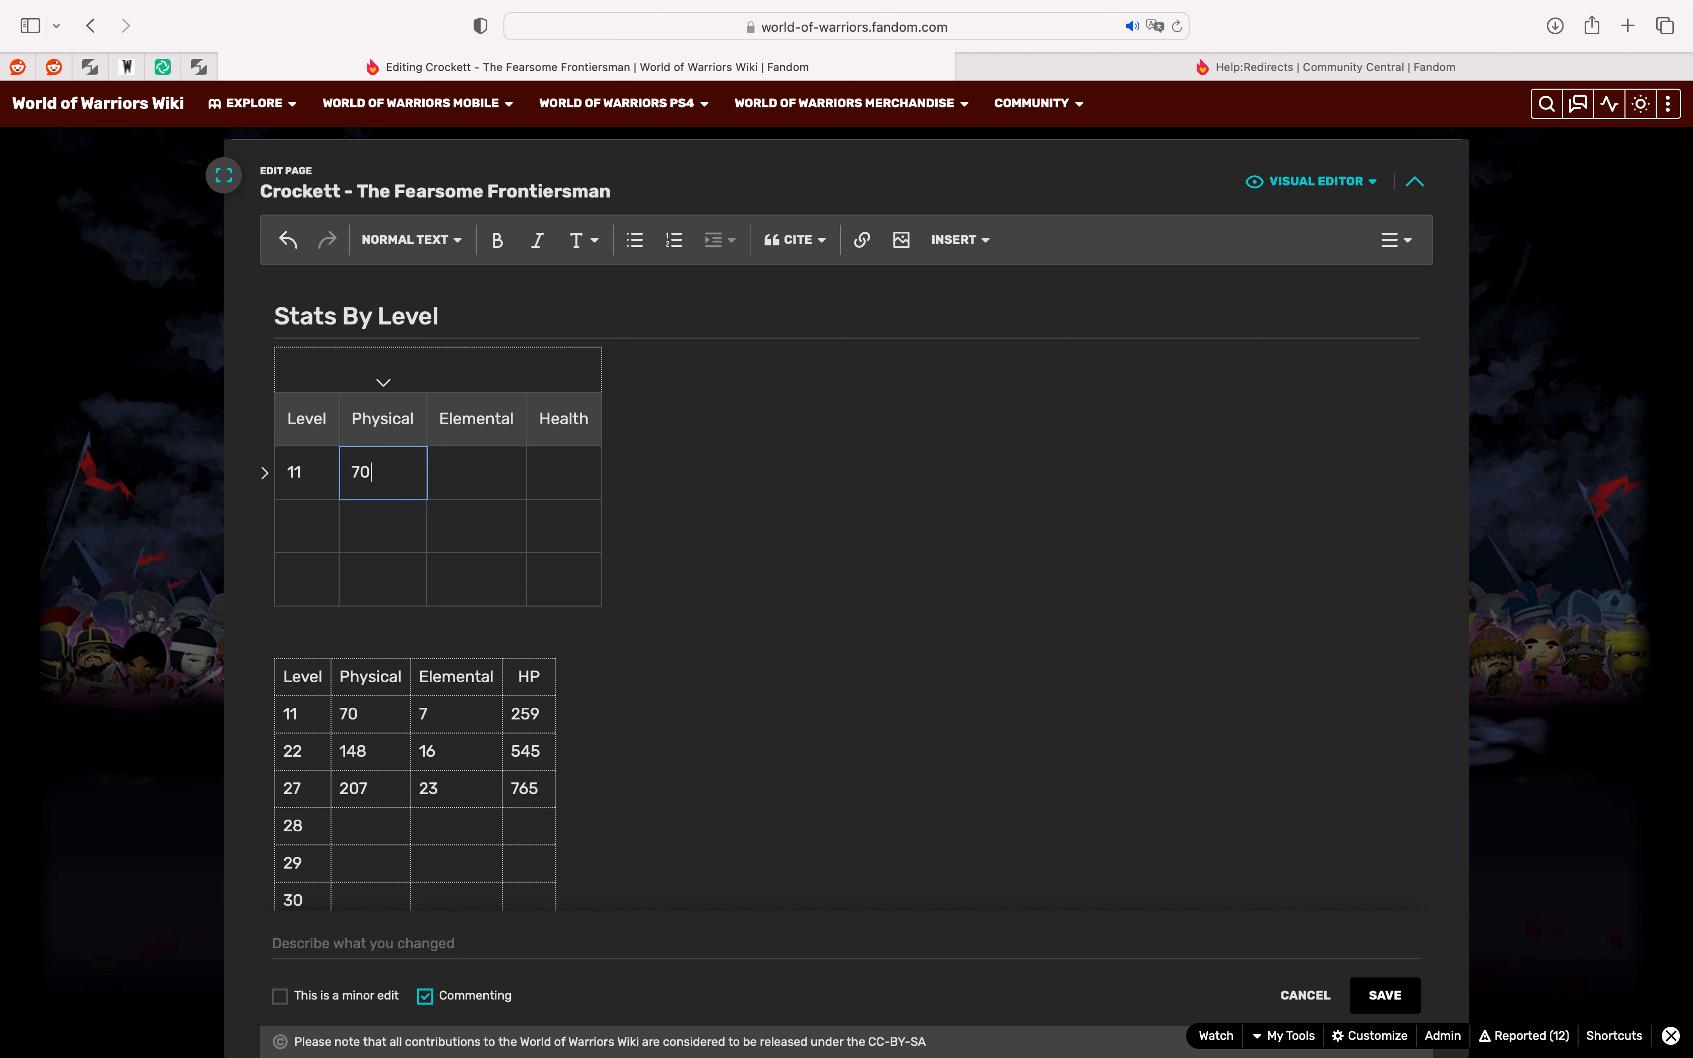
left_click(481, 493)
type("7")
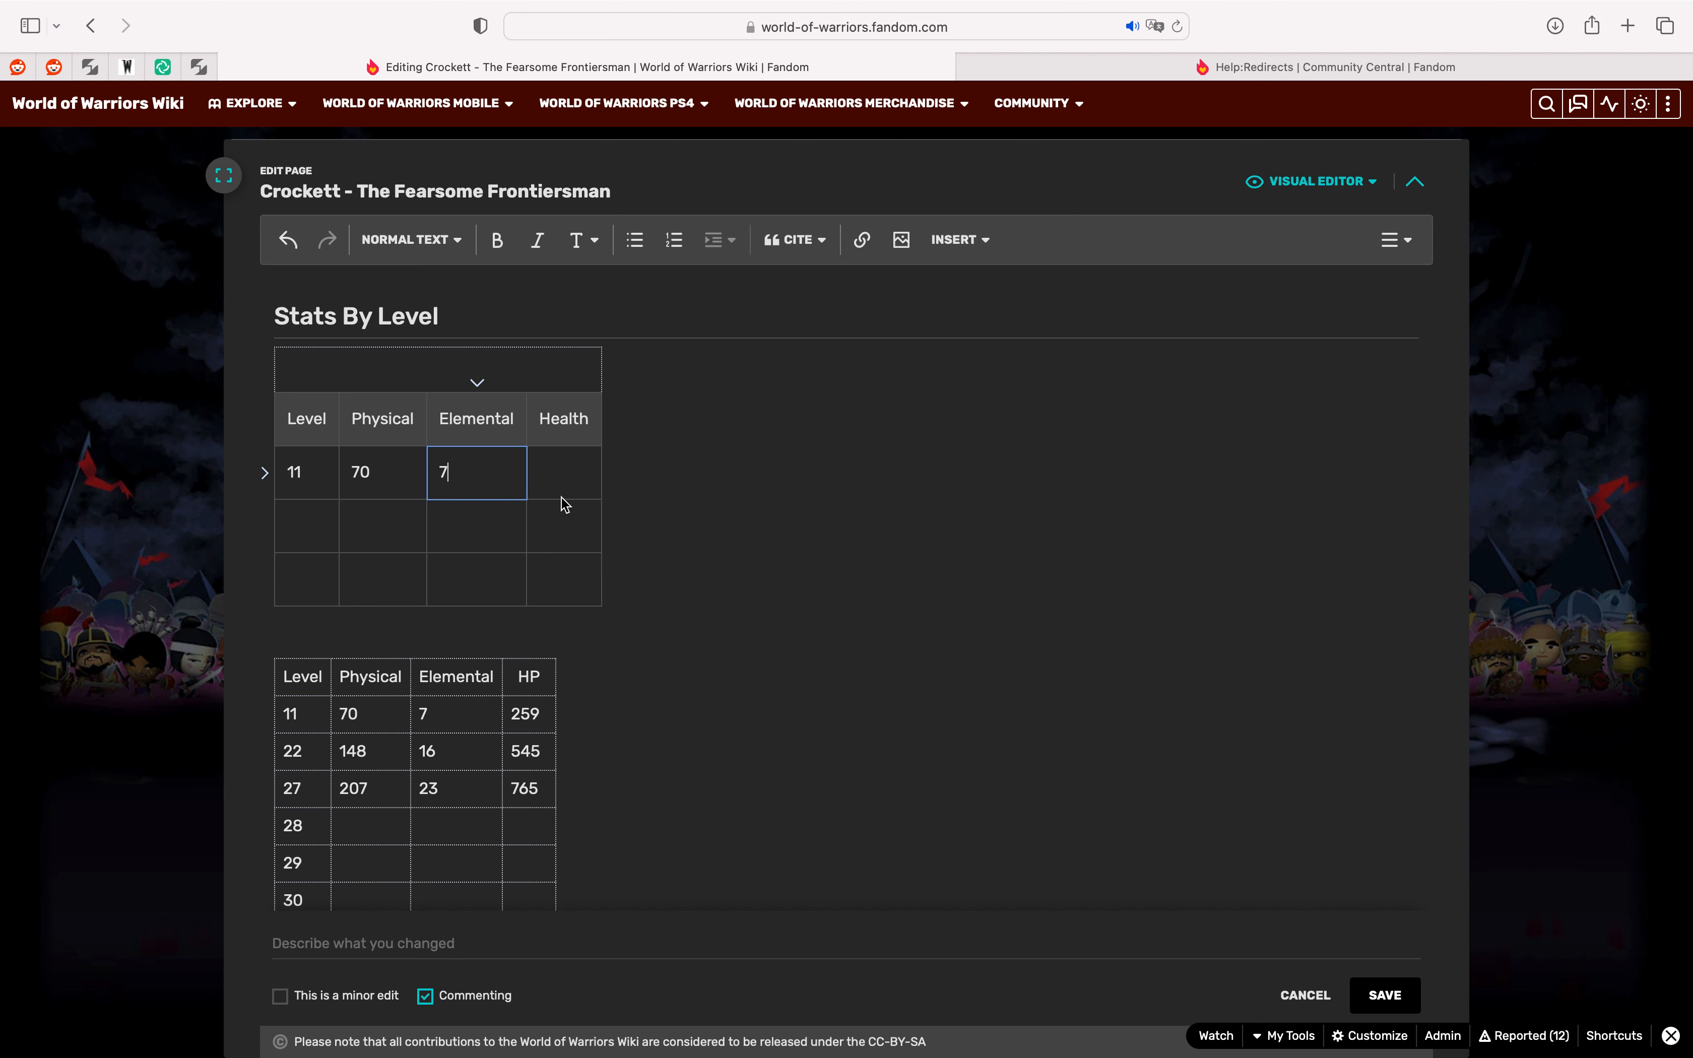
left_click(567, 482)
type("25")
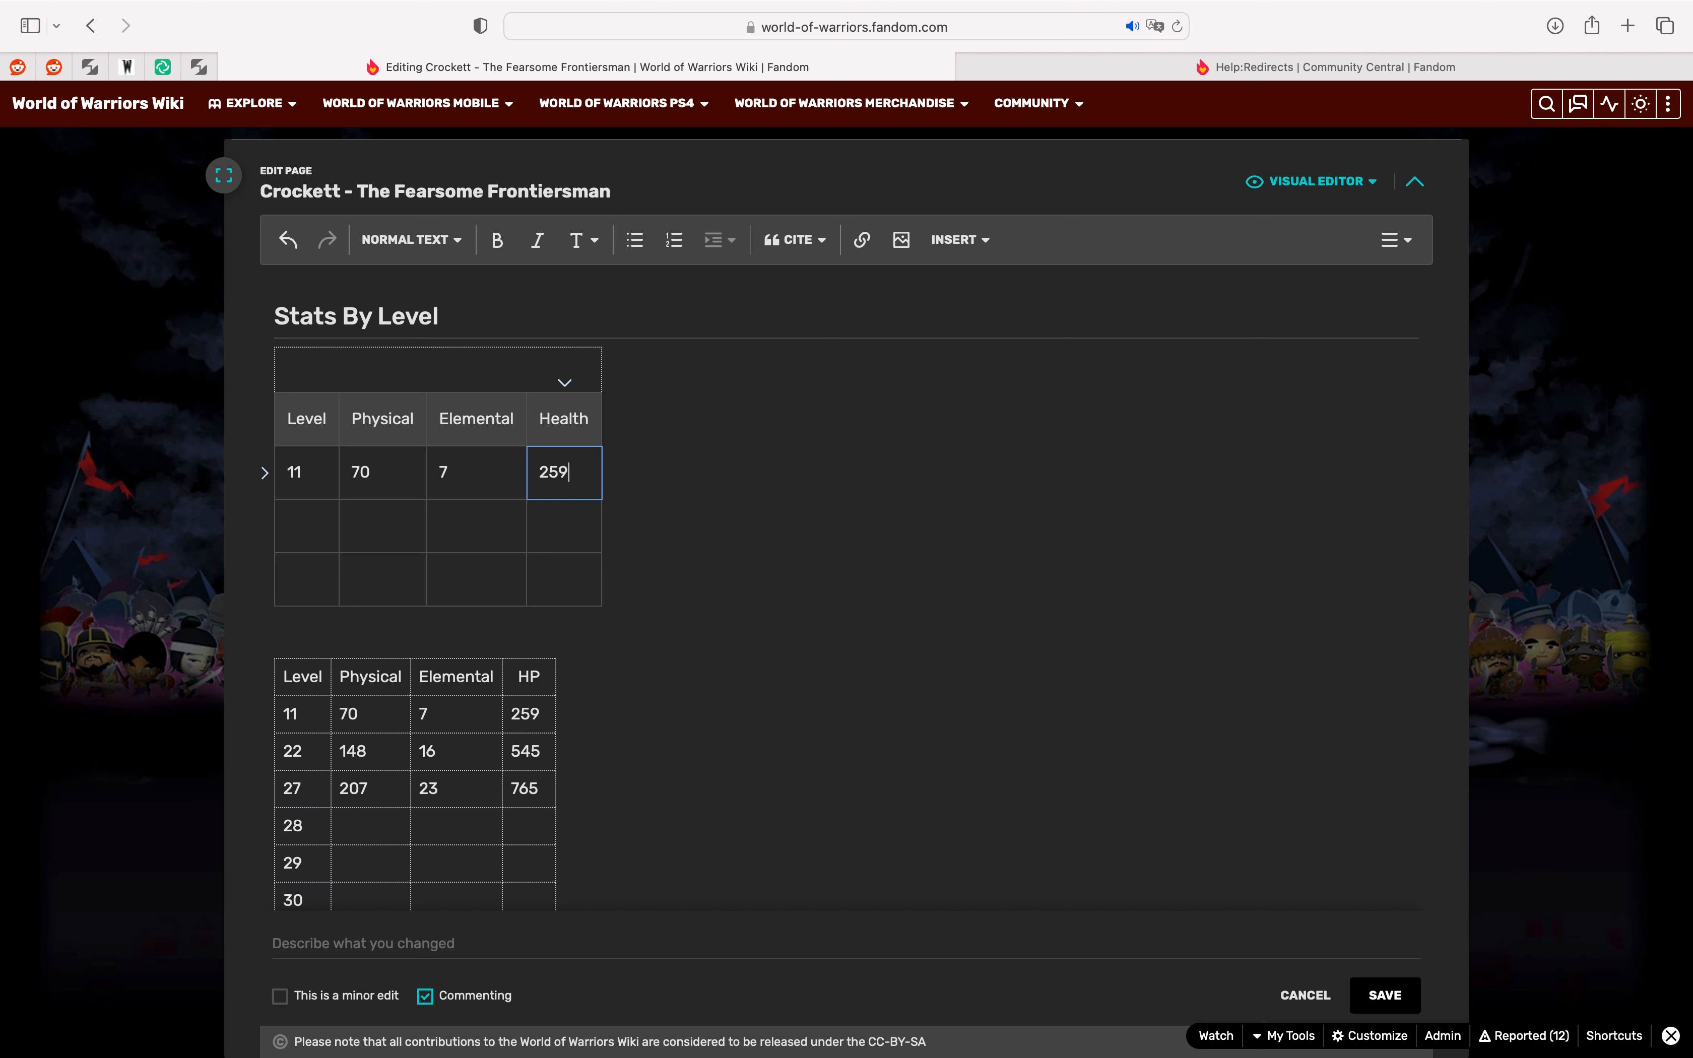
type("9")
Step: Fill the new table's second data row with level 22, physical 148, elemental 16 and health 545
left_click(323, 525)
type("22")
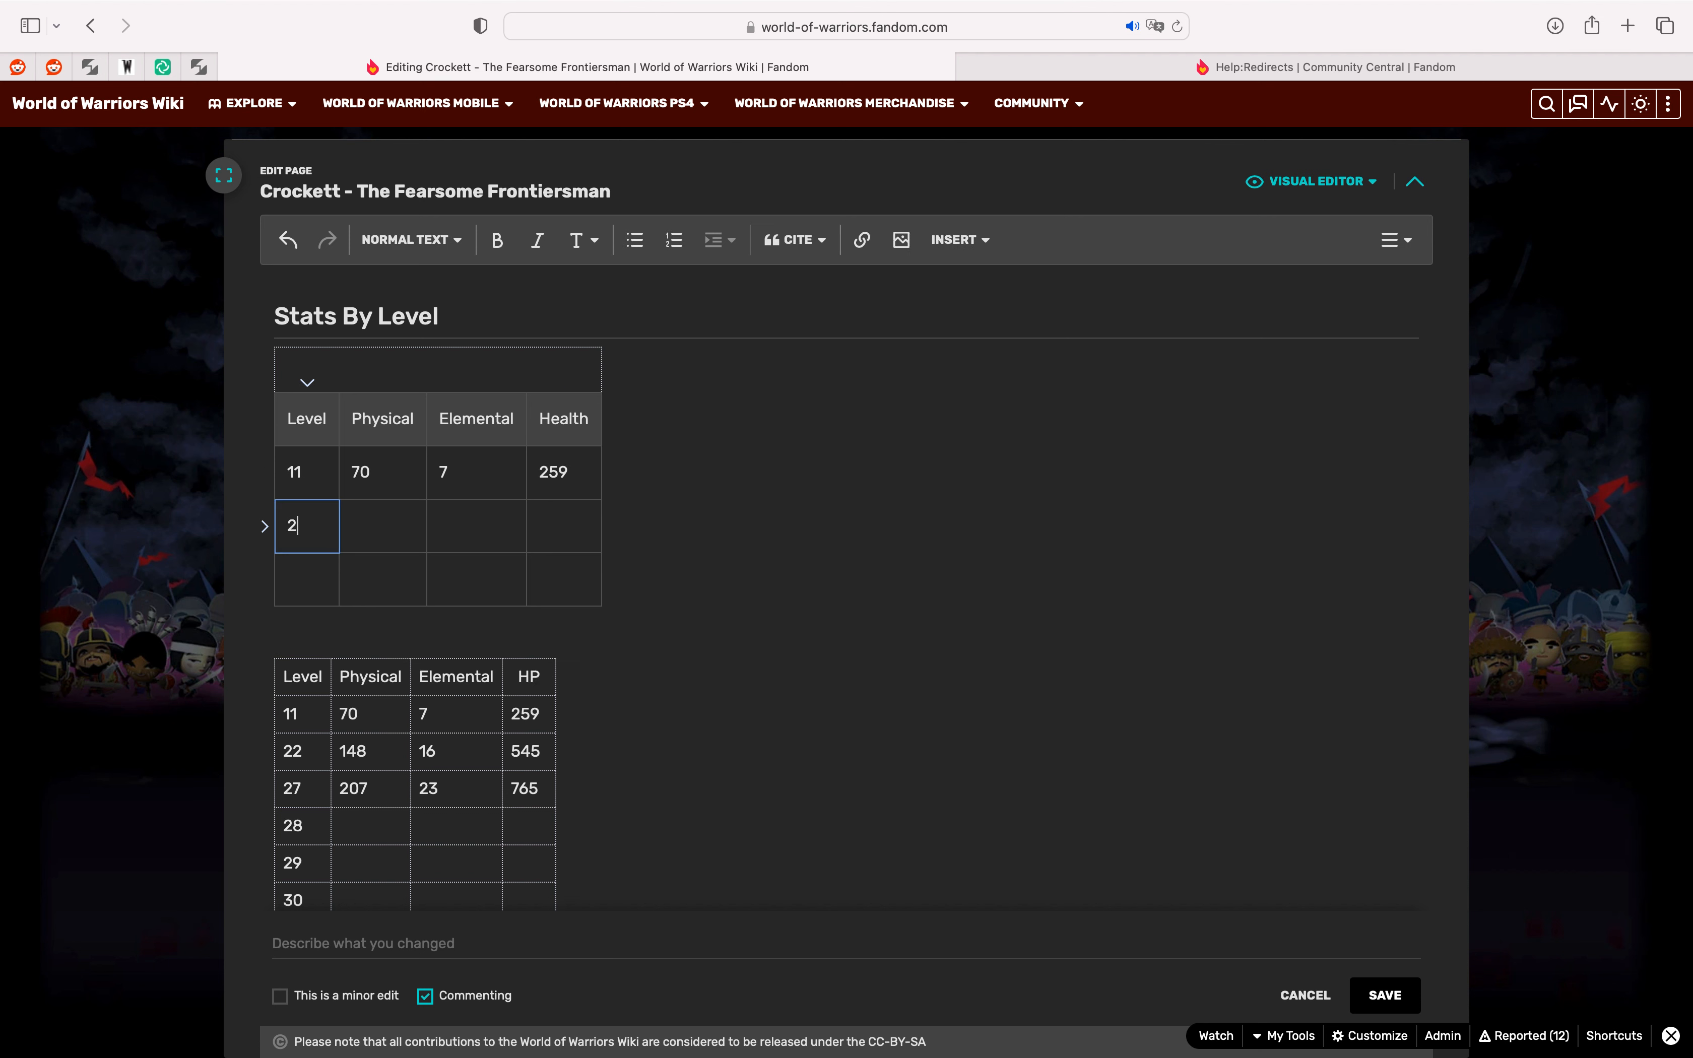
left_click(395, 525)
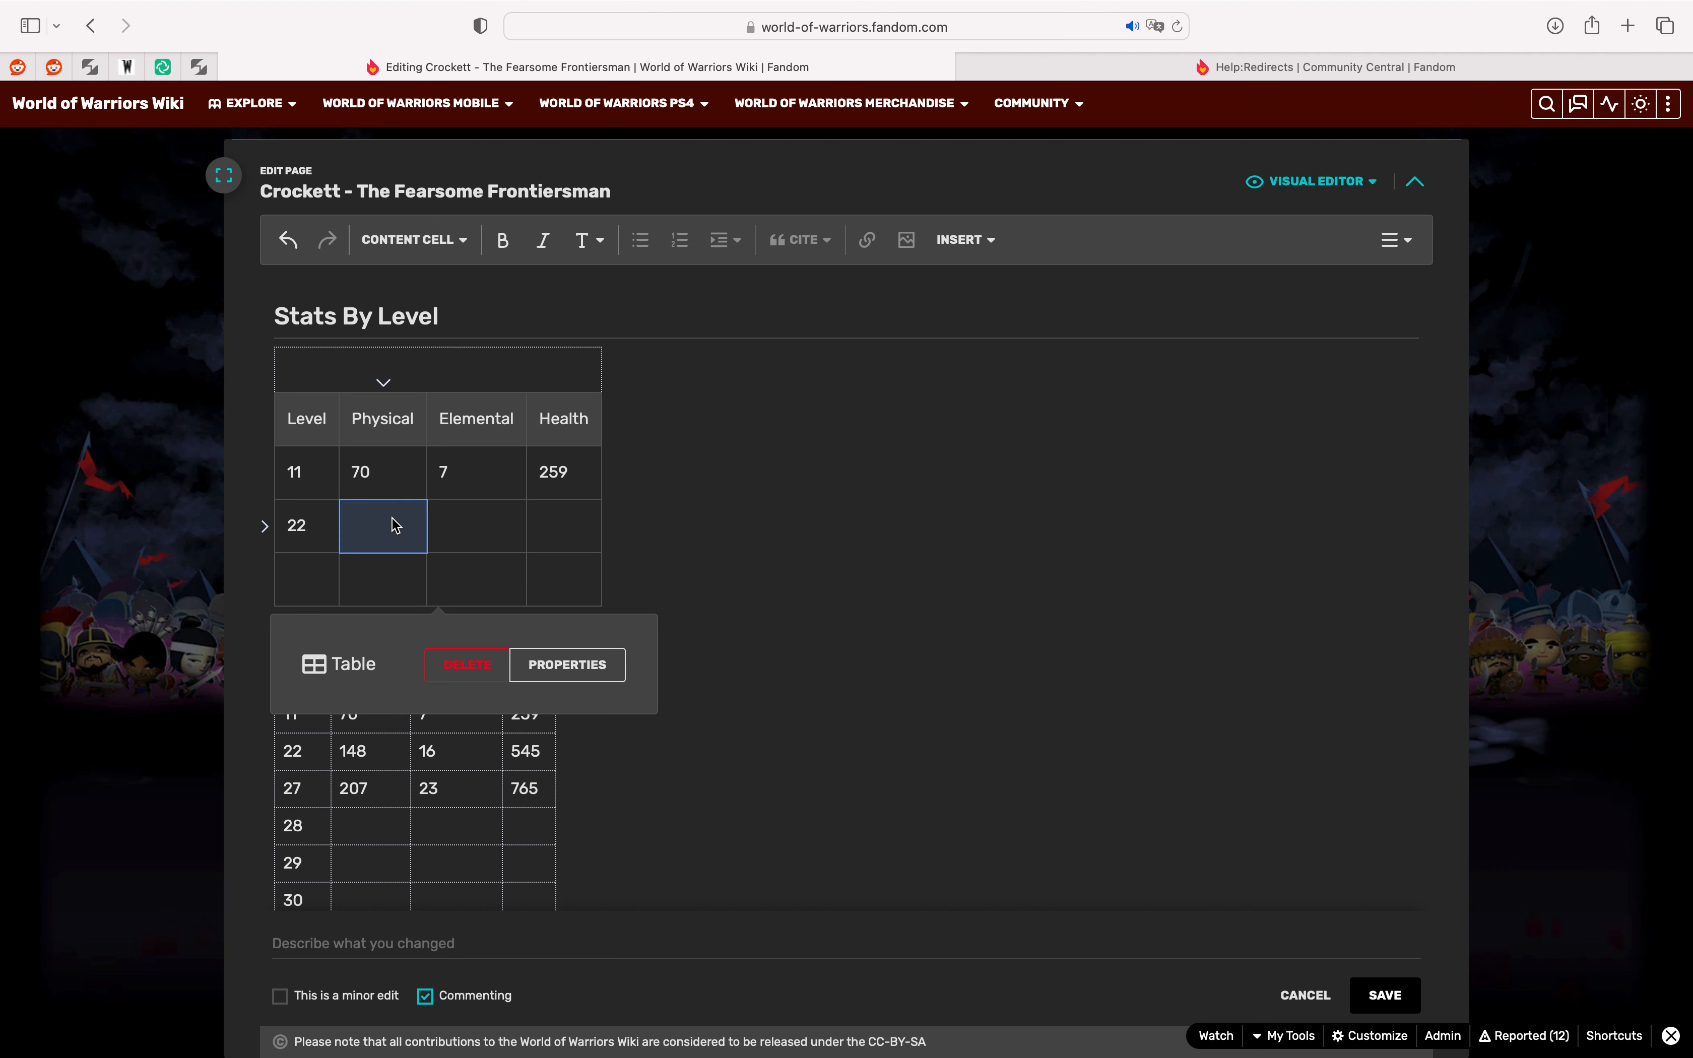
type("148")
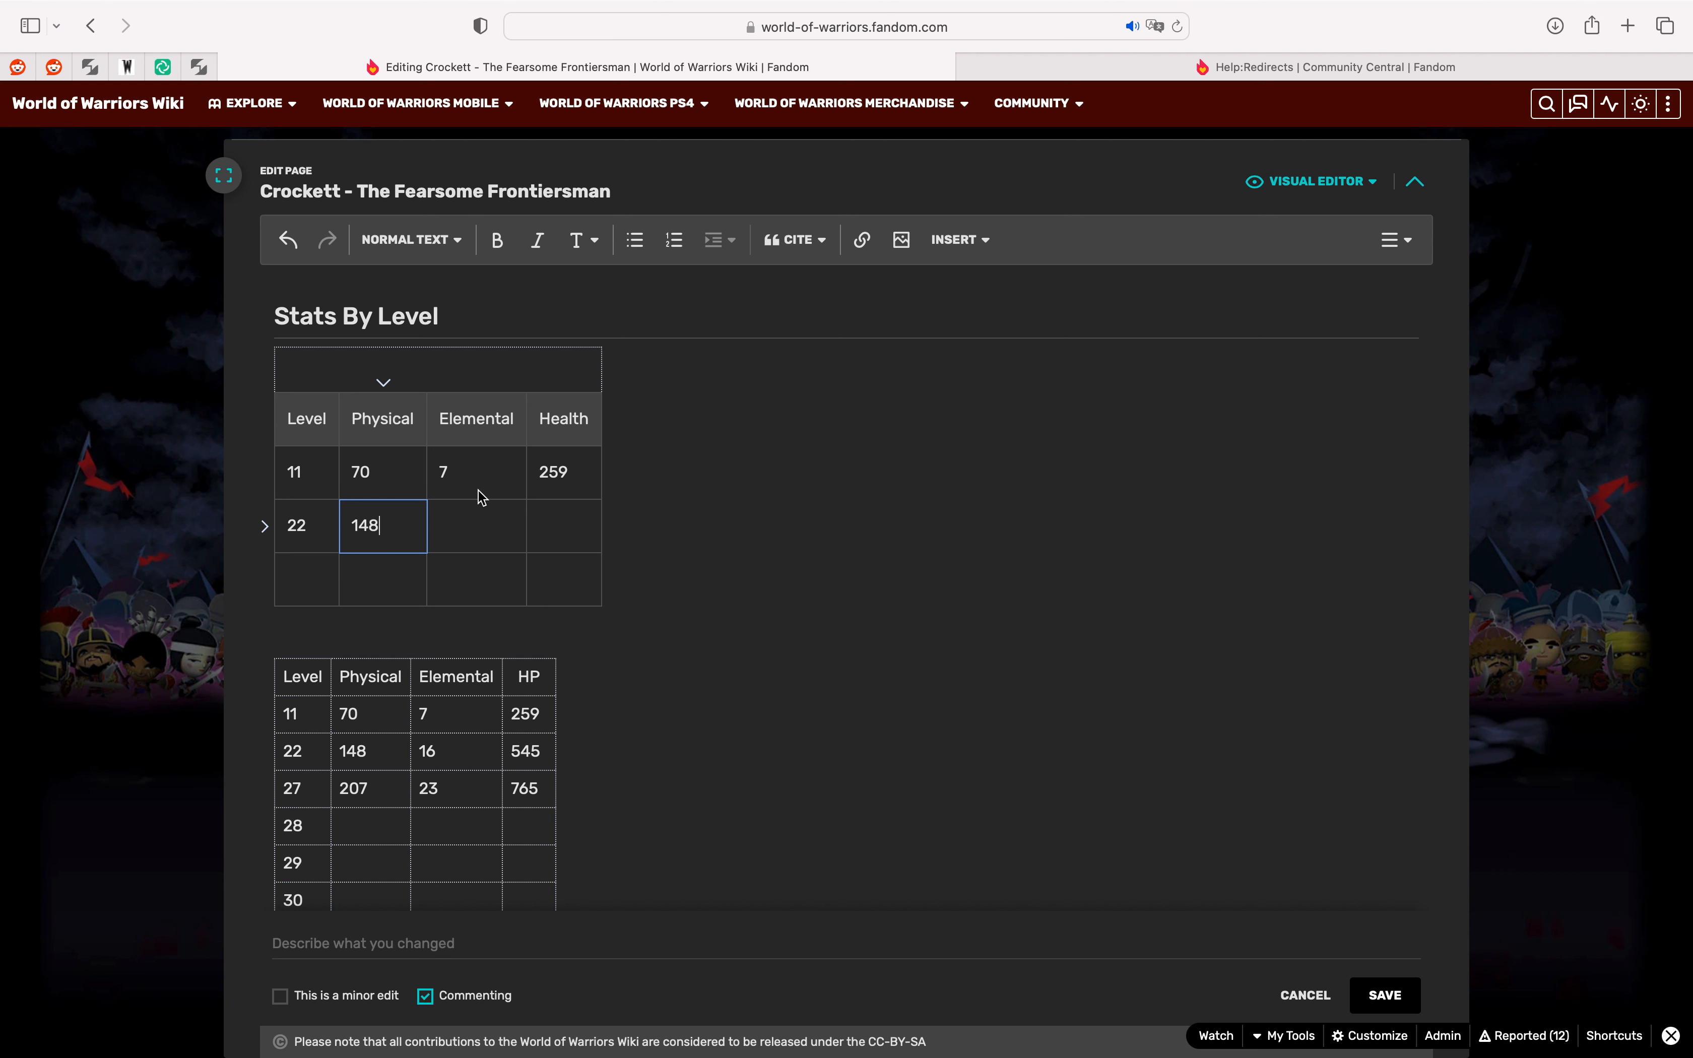
left_click(464, 547)
type("16")
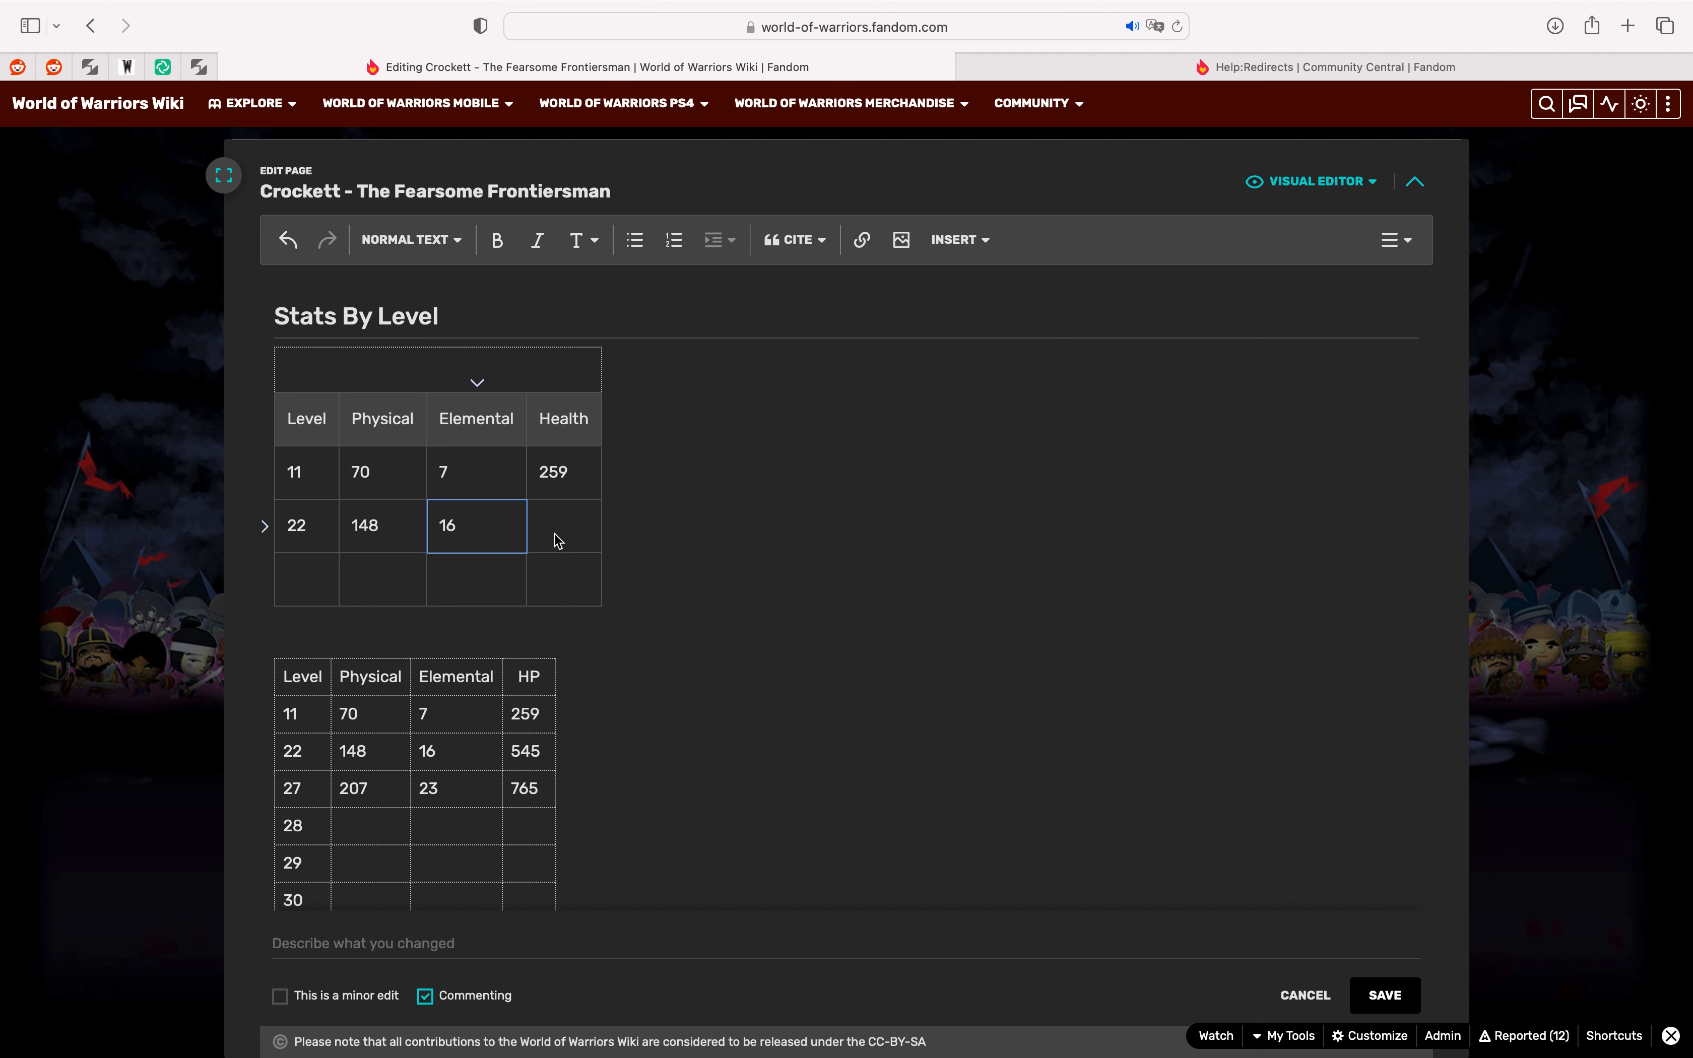
left_click(571, 537)
type("545")
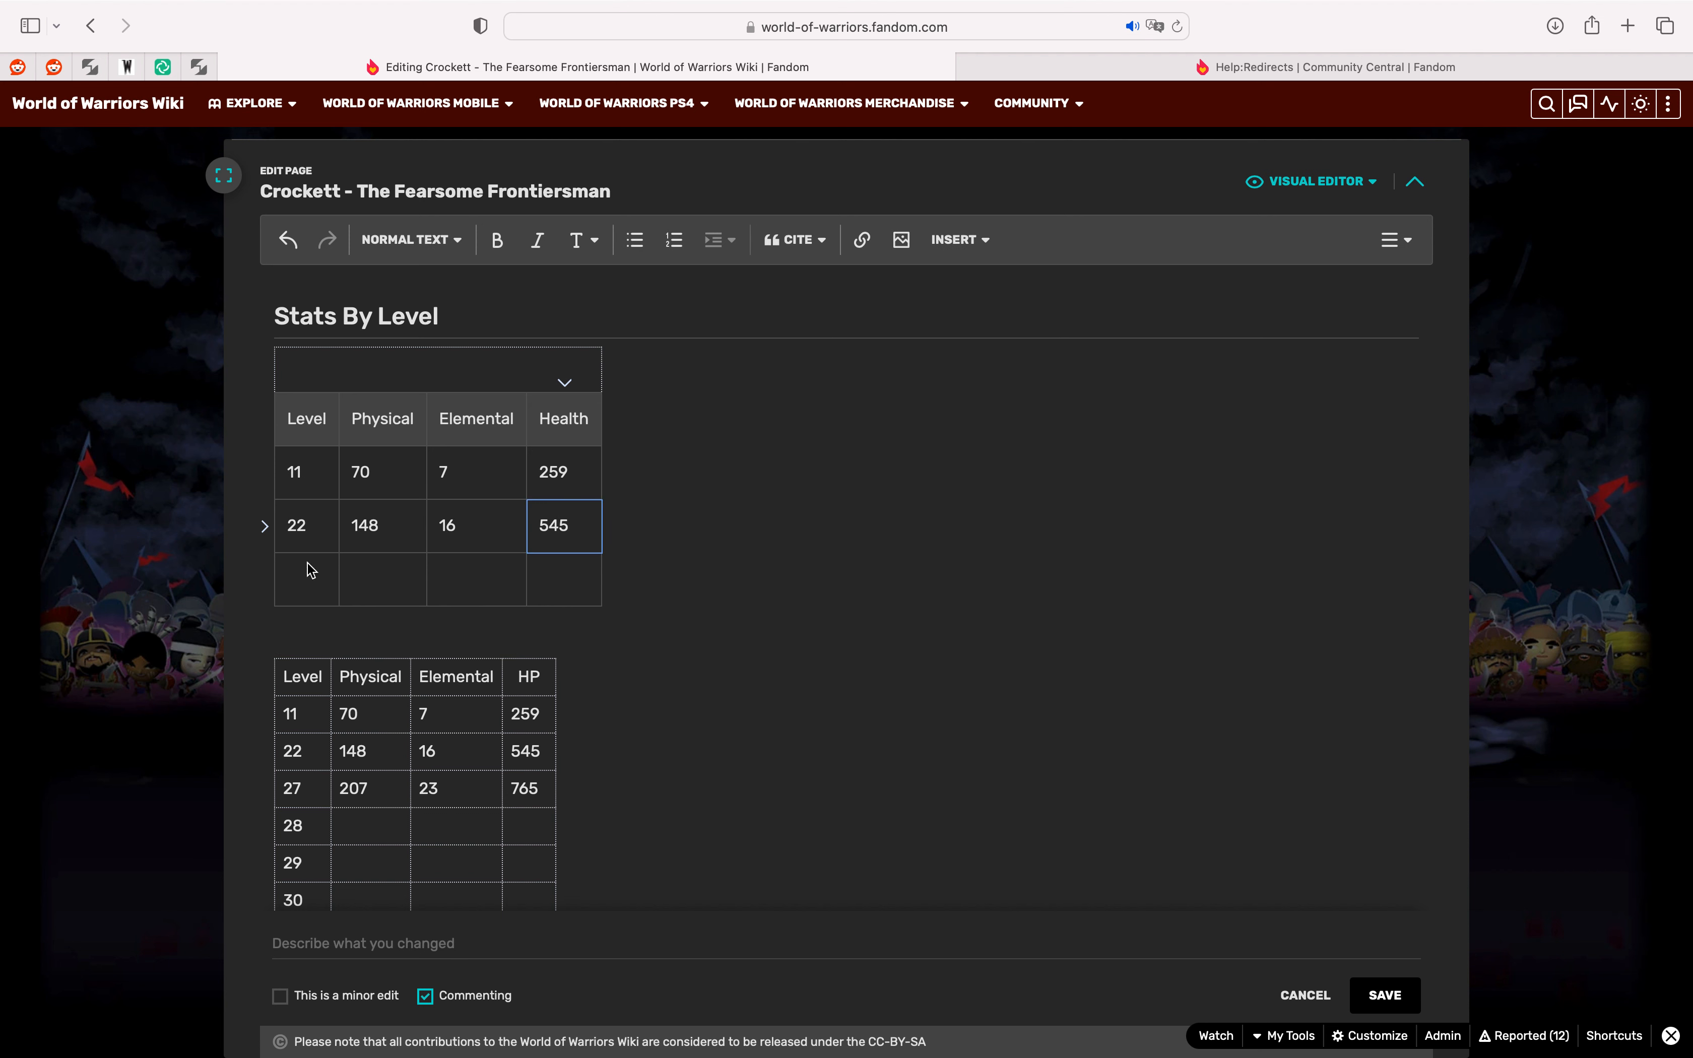
Step: Fill the new table's third data row with level 27, physical 207, elemental 23 and health 765
left_click(312, 570)
type("27")
left_click(400, 585)
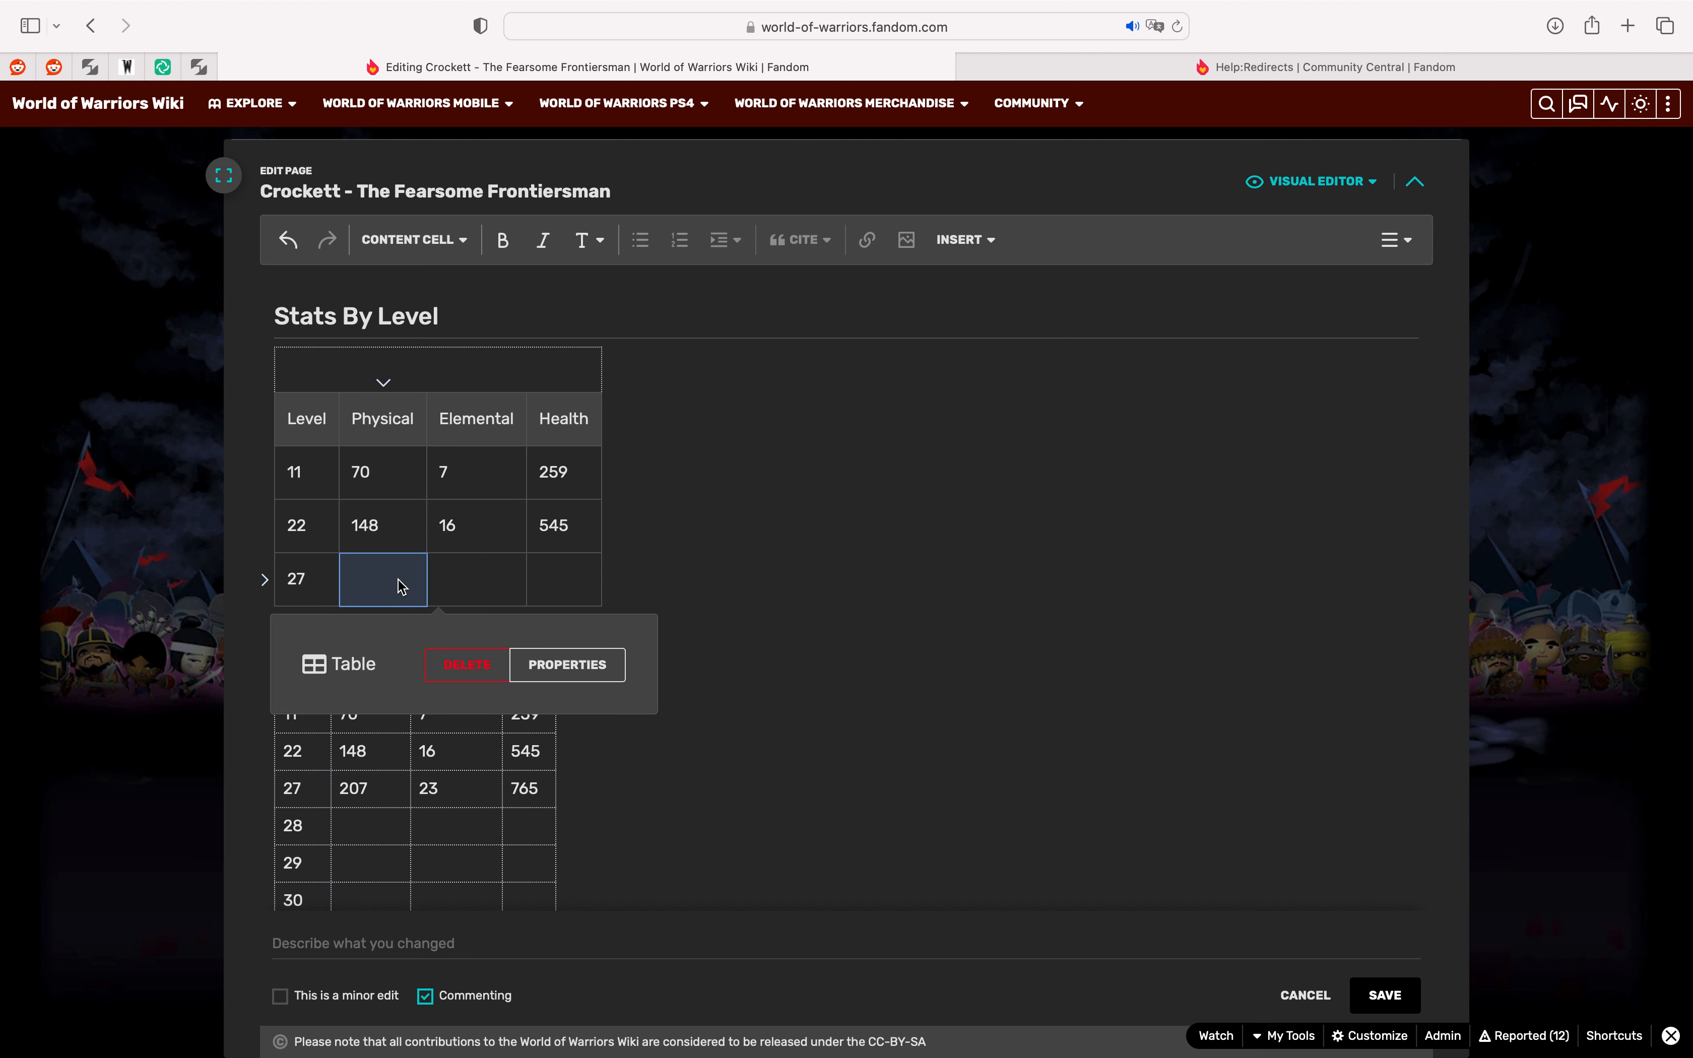
type("207")
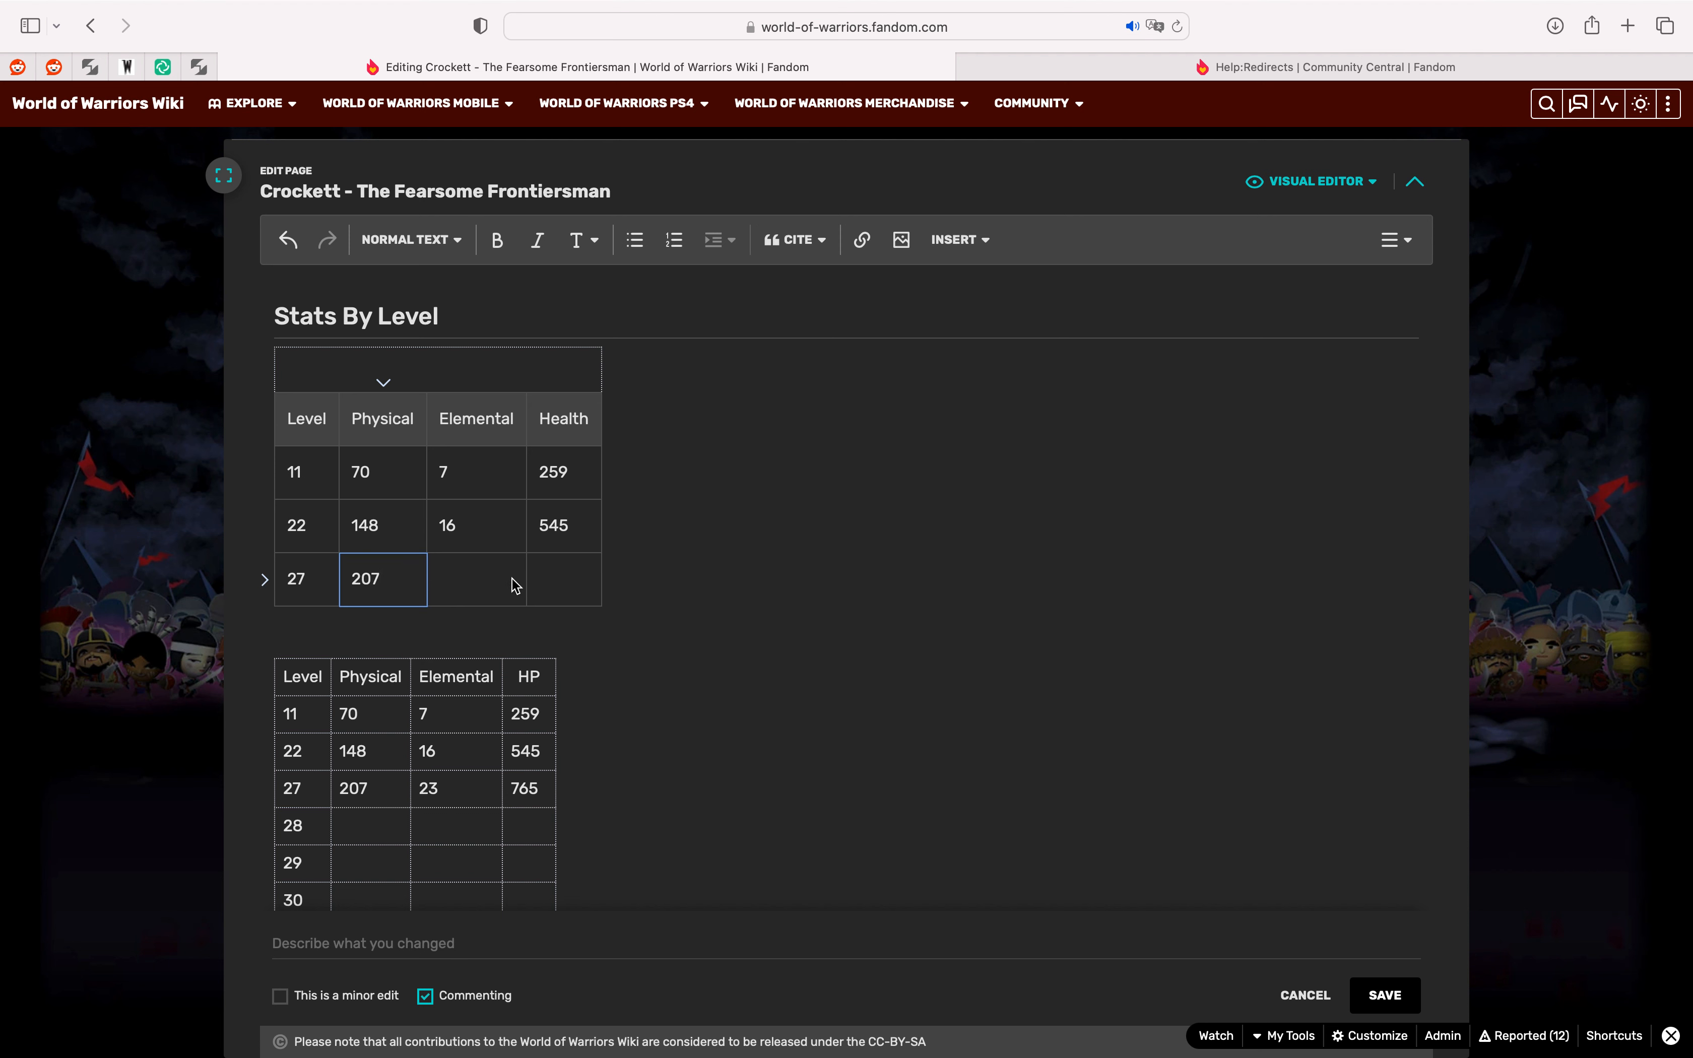
left_click(504, 585)
type("23")
left_click(568, 584)
type("765")
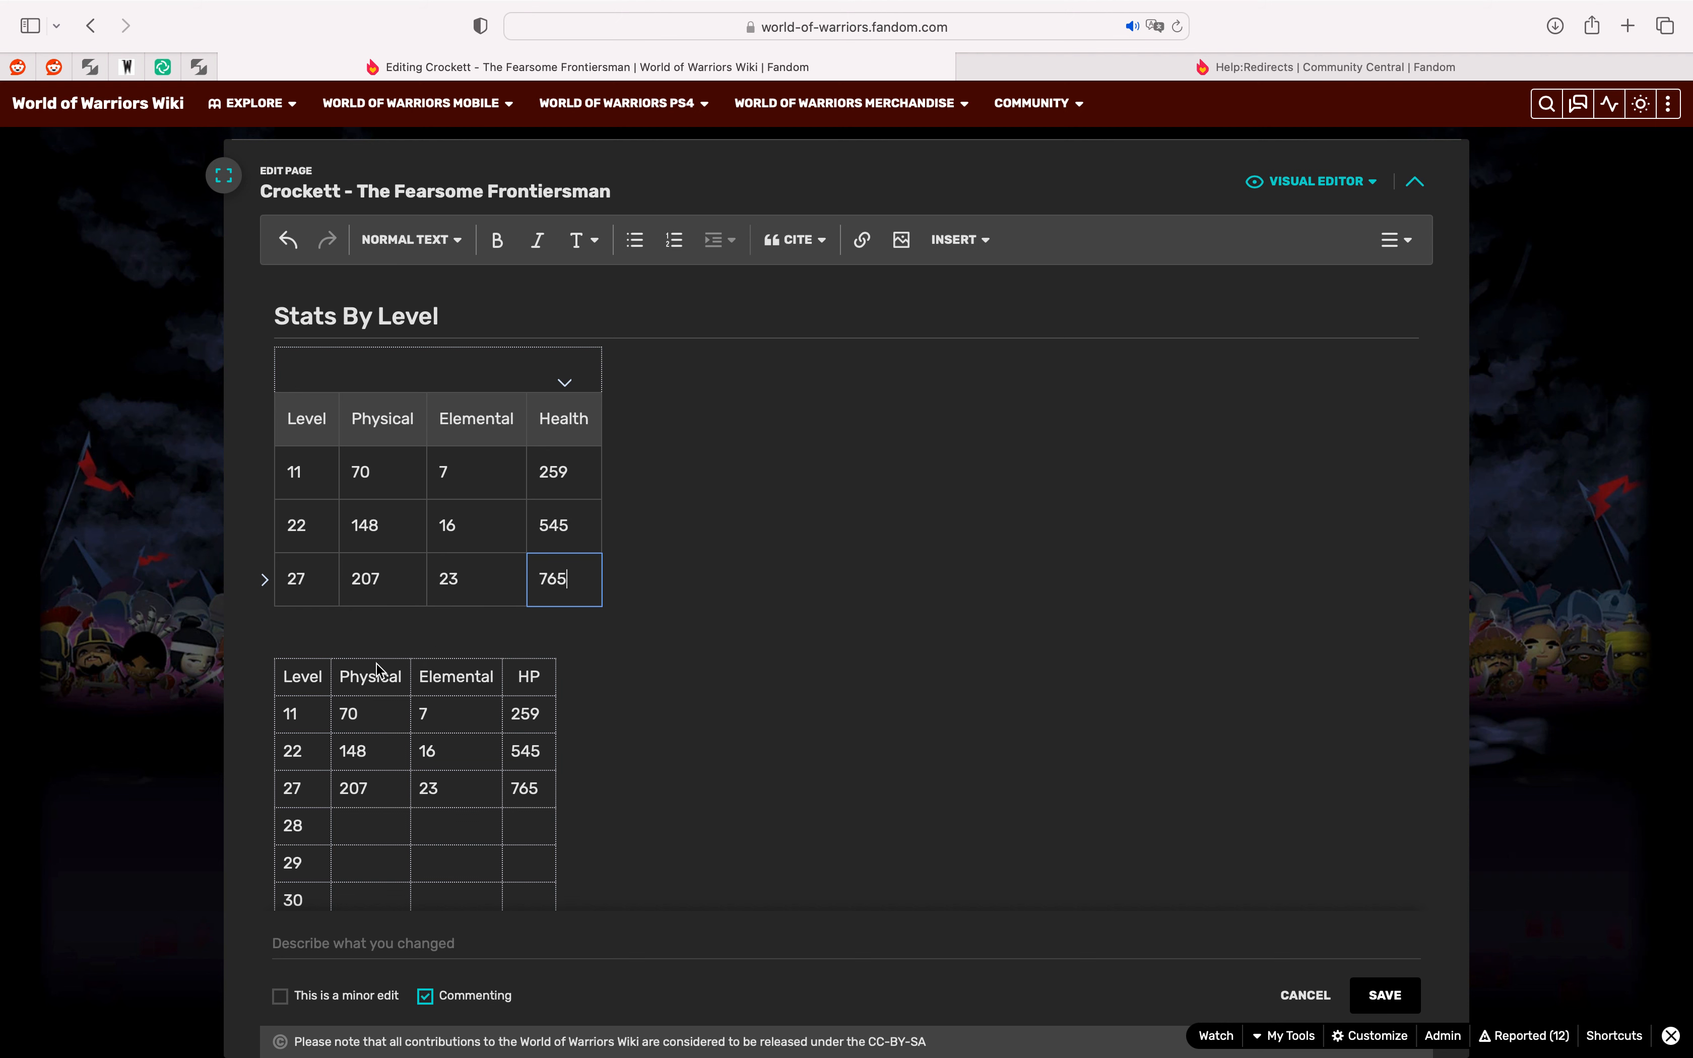
Step: Insert an empty row below the level 27 row of the new stats table
scroll(377, 670, "down", 3)
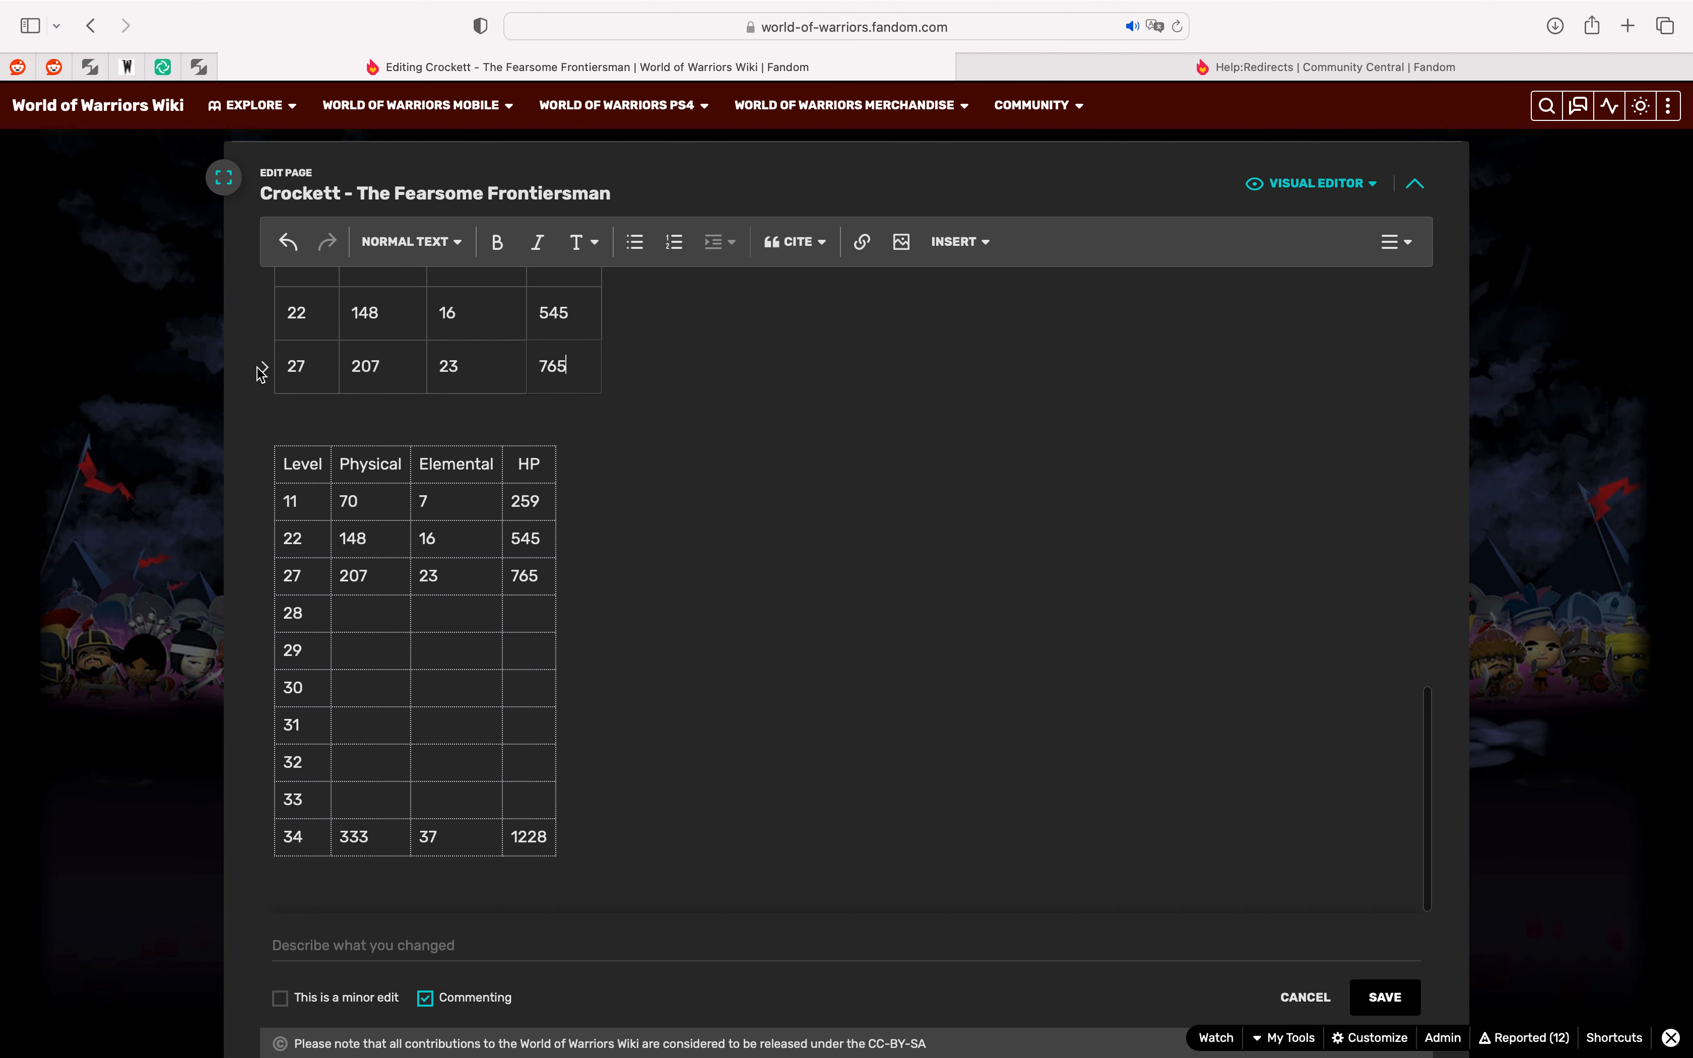
scroll(528, 473, "up", 2)
left_click(265, 498)
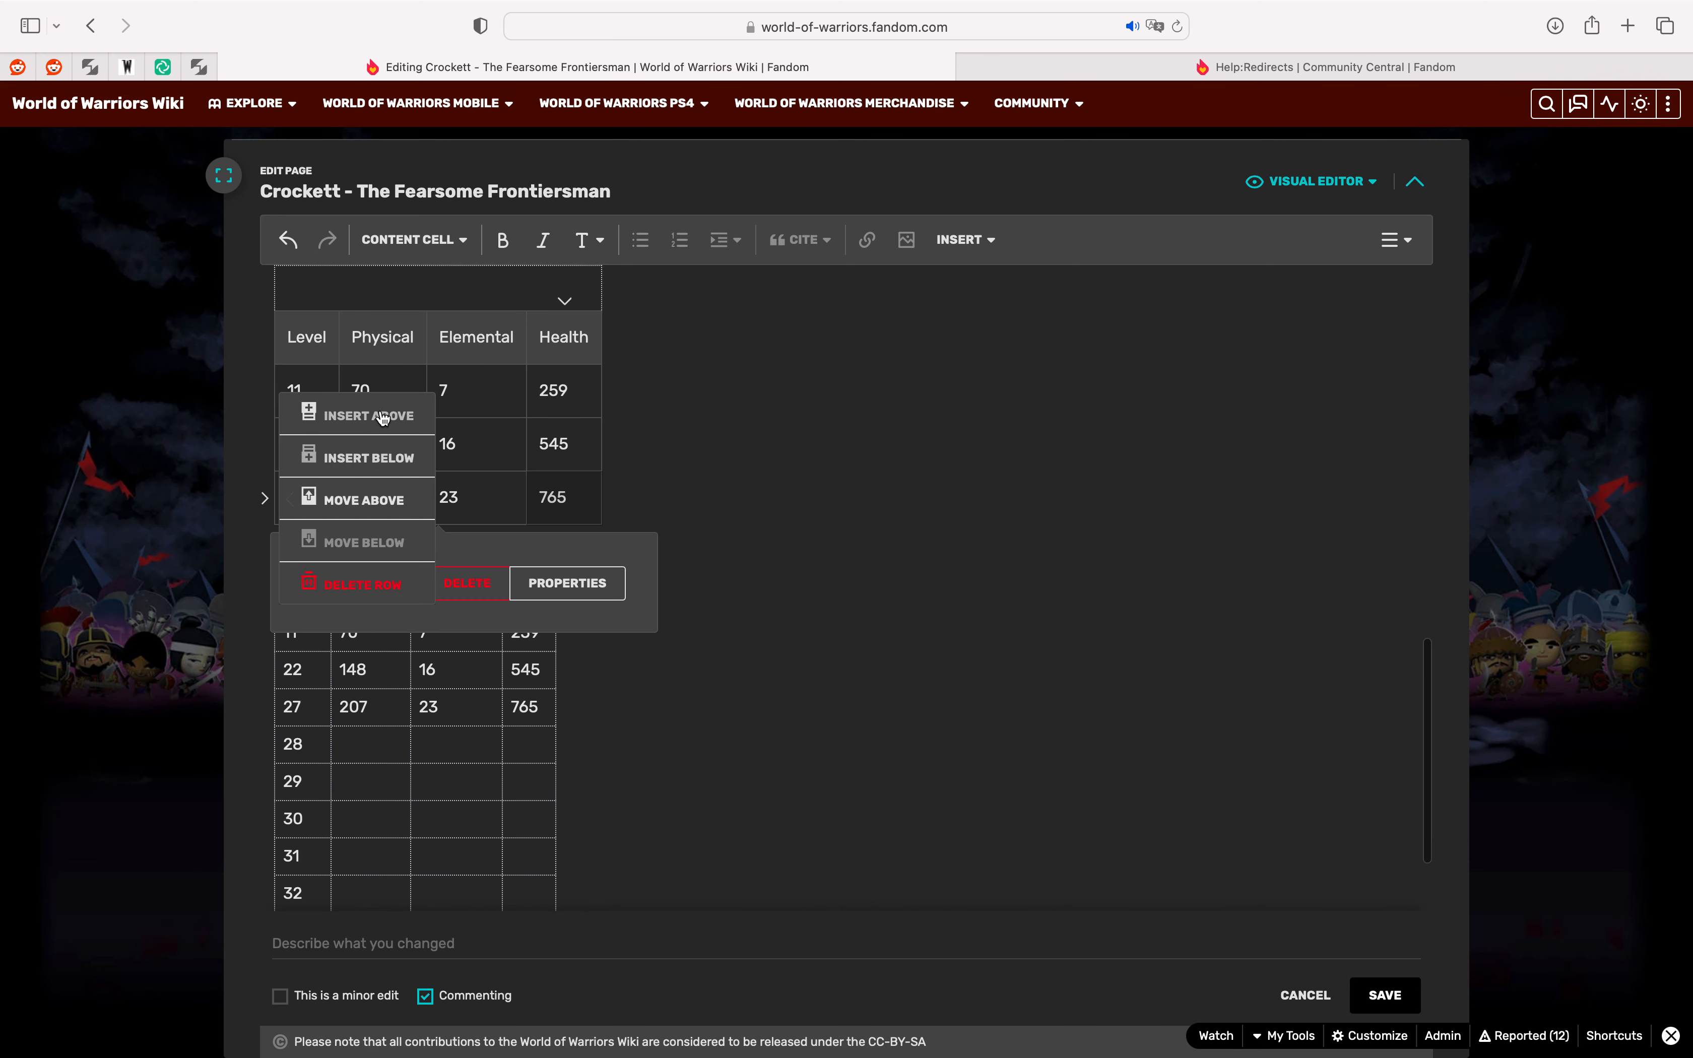
left_click(393, 453)
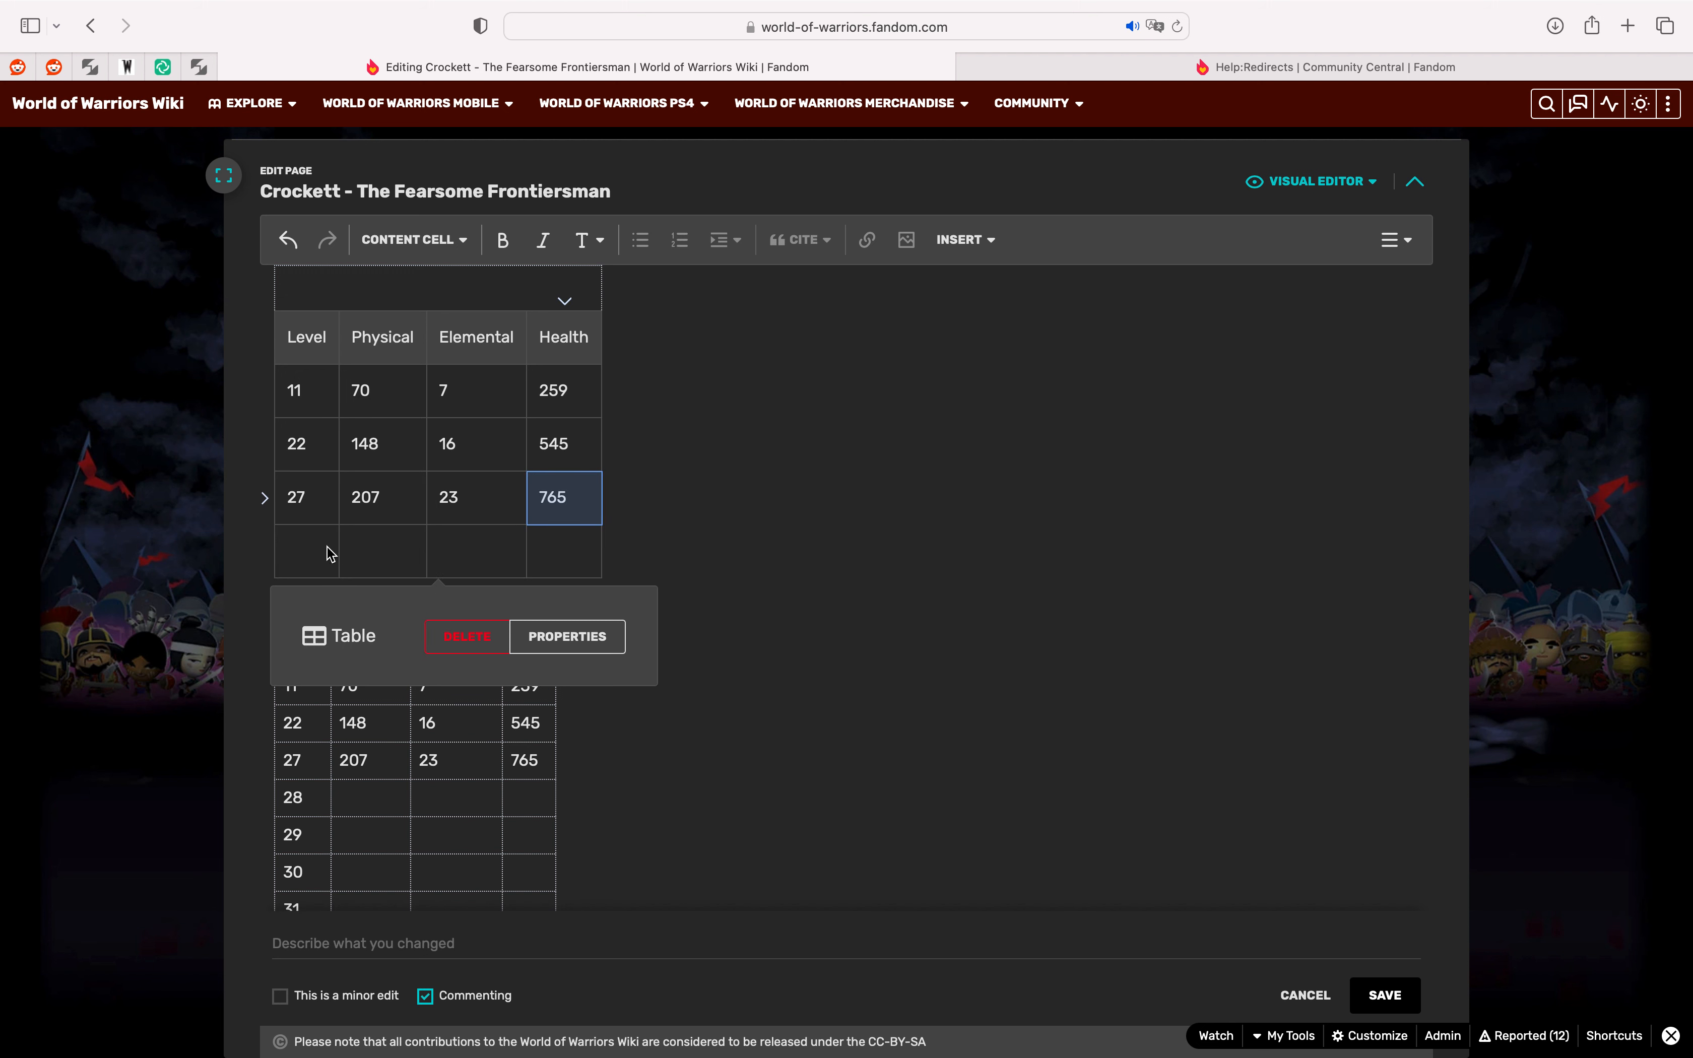
Step: Fill the new table's fourth data row with level 34, physical 333, elemental 37 and health 1228
left_click(294, 563)
type("34")
scroll(375, 666, "down", 3)
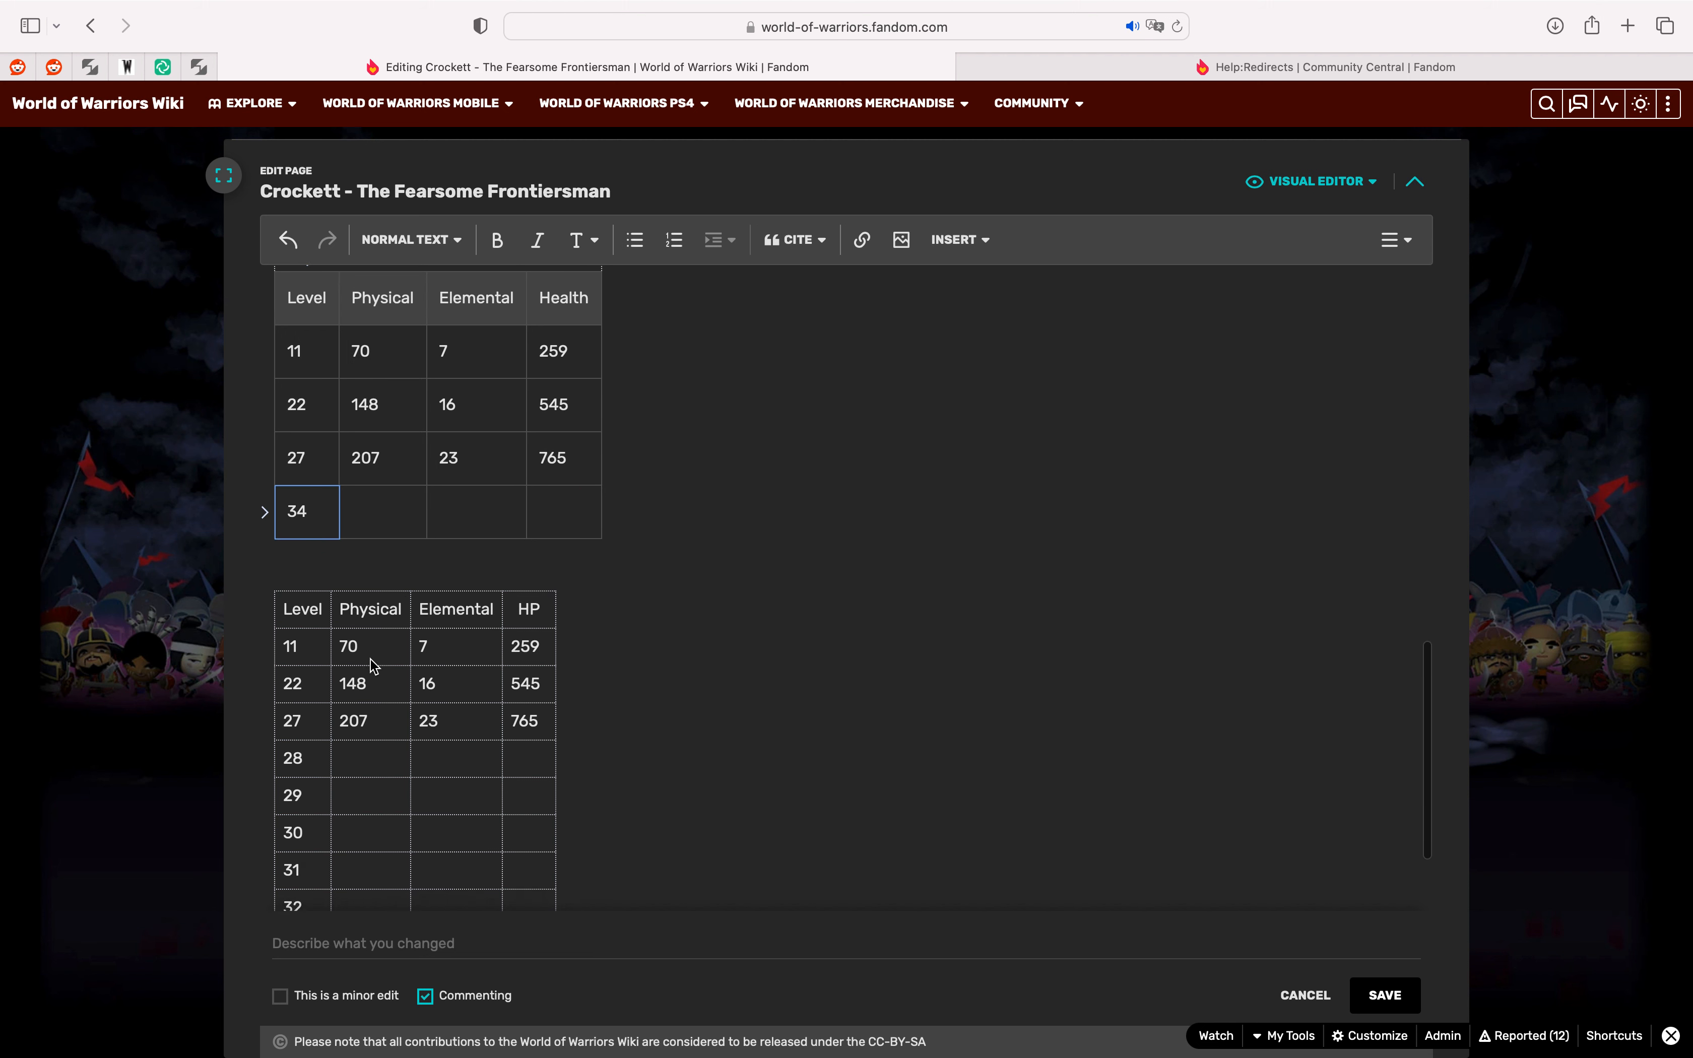
left_click(393, 429)
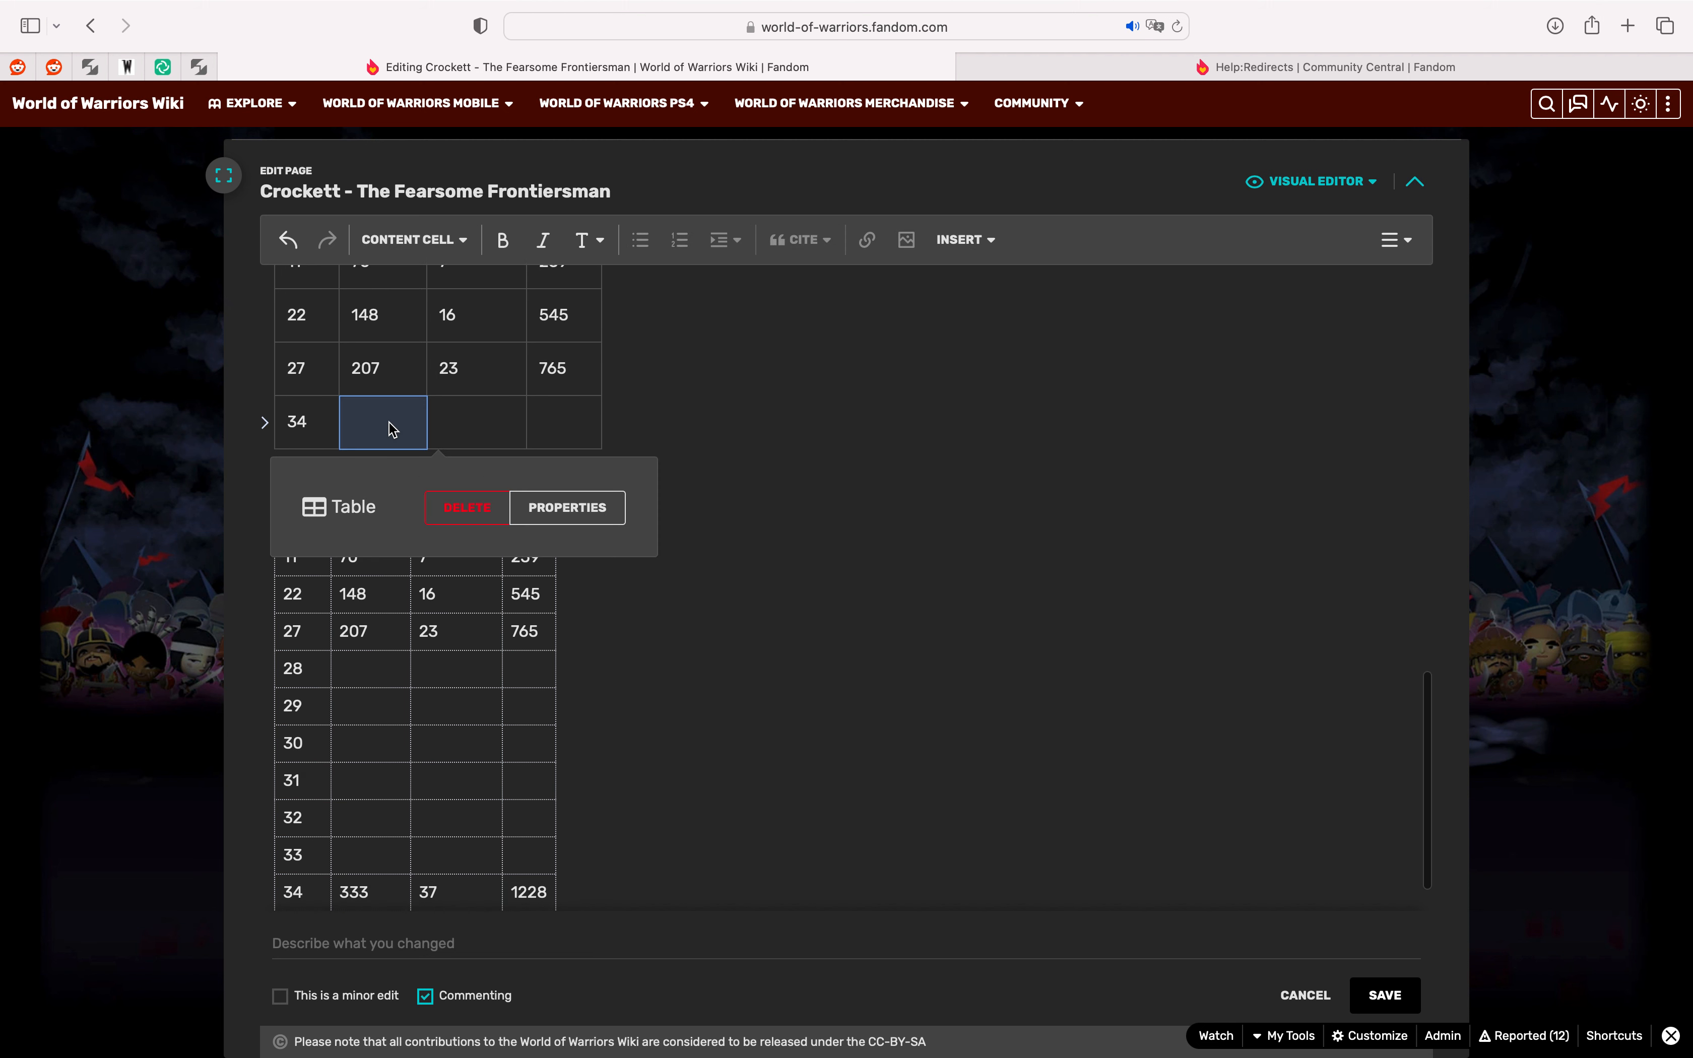
type("333")
left_click(461, 414)
type("37")
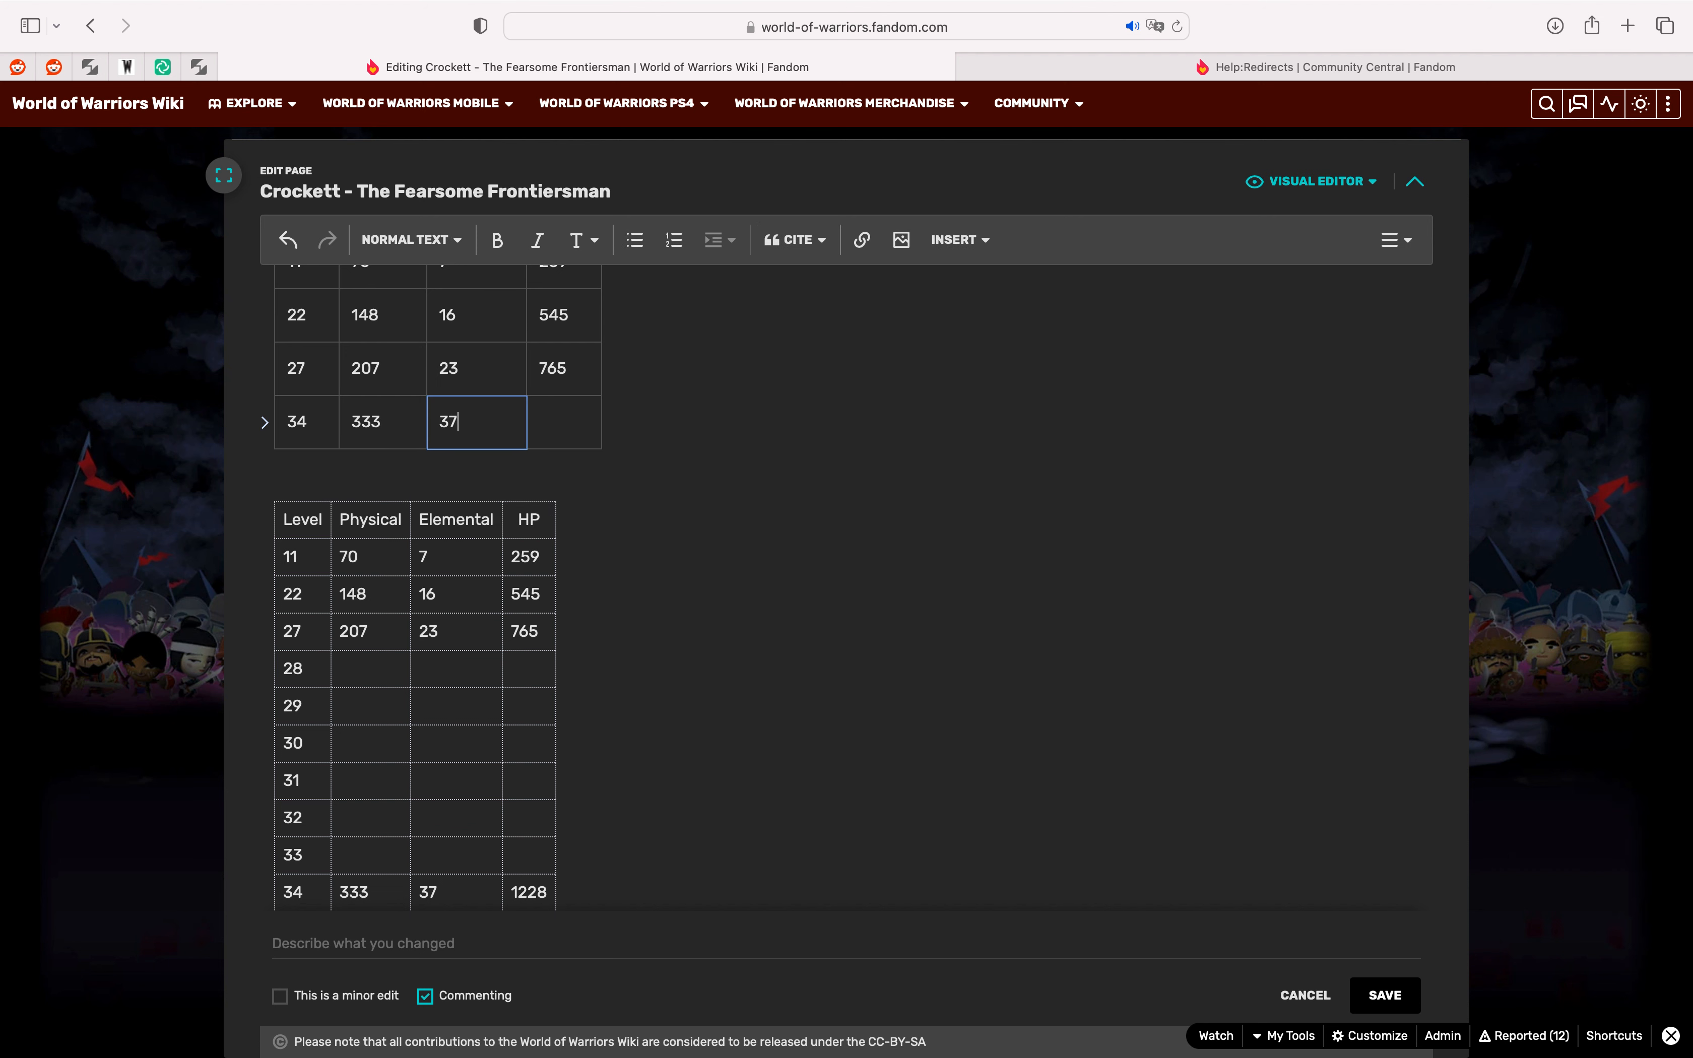
left_click(553, 426)
type("1228")
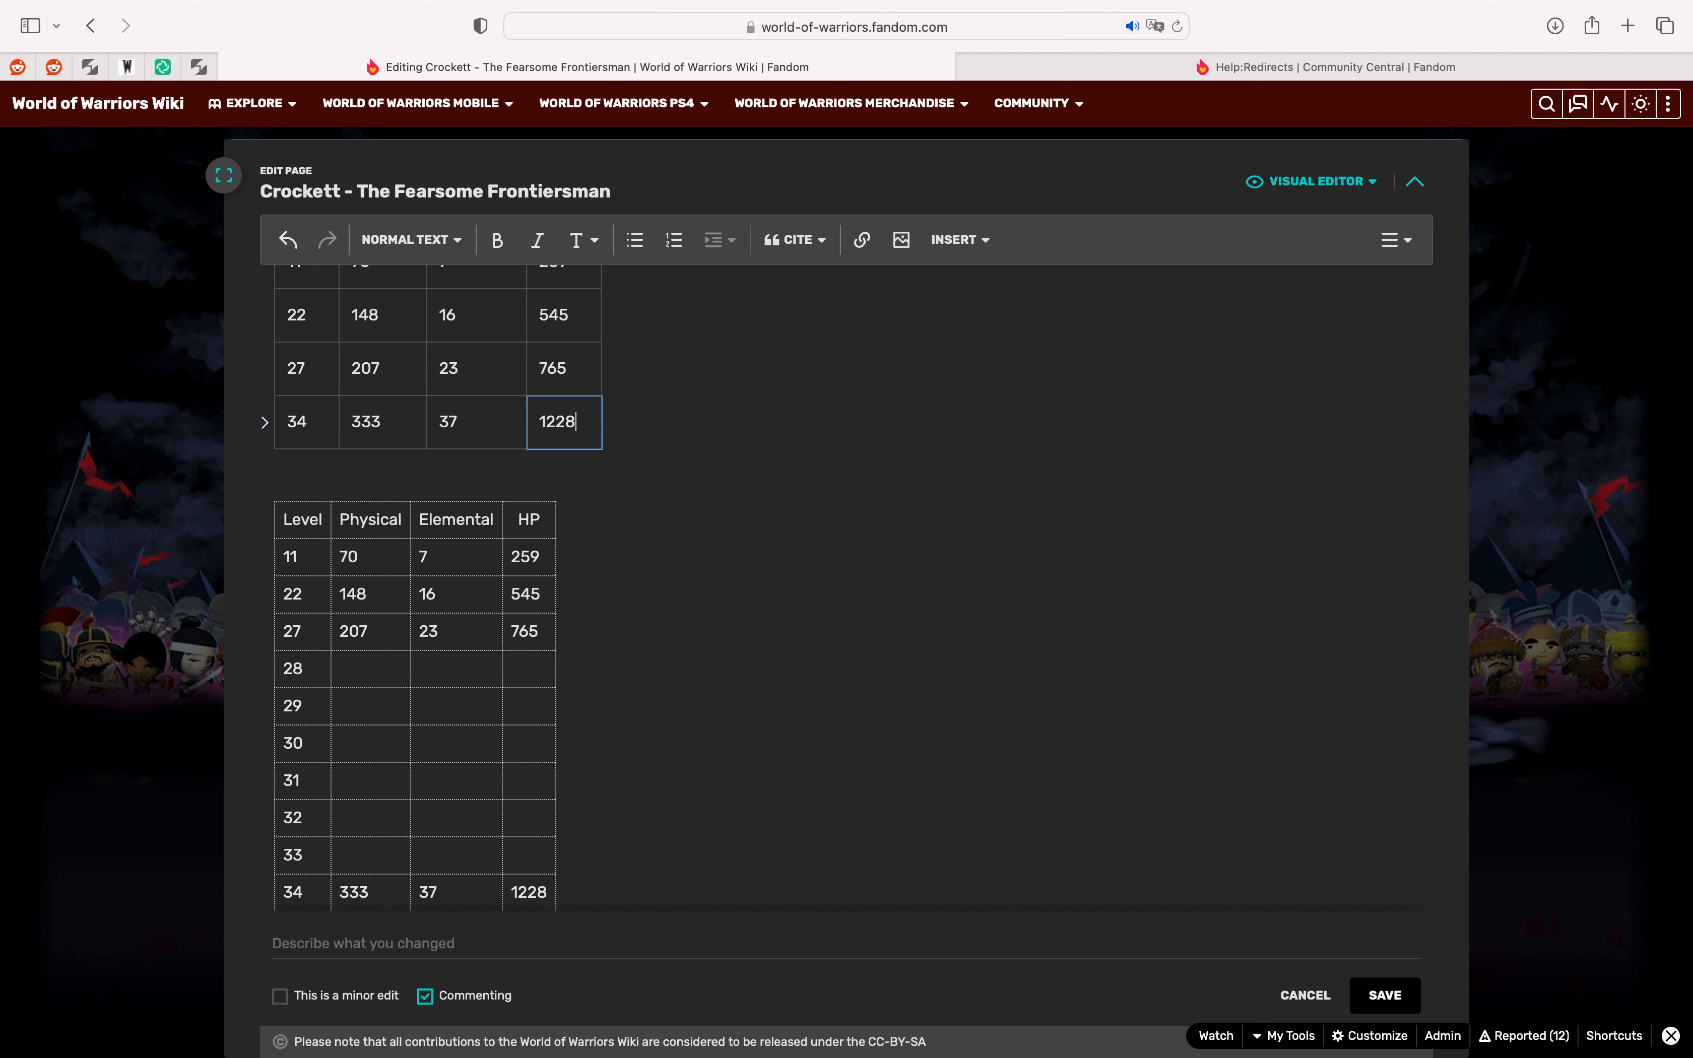
Step: Delete the old stats table with the HP column below the new Stats By Level table
scroll(526, 622, "up", 3)
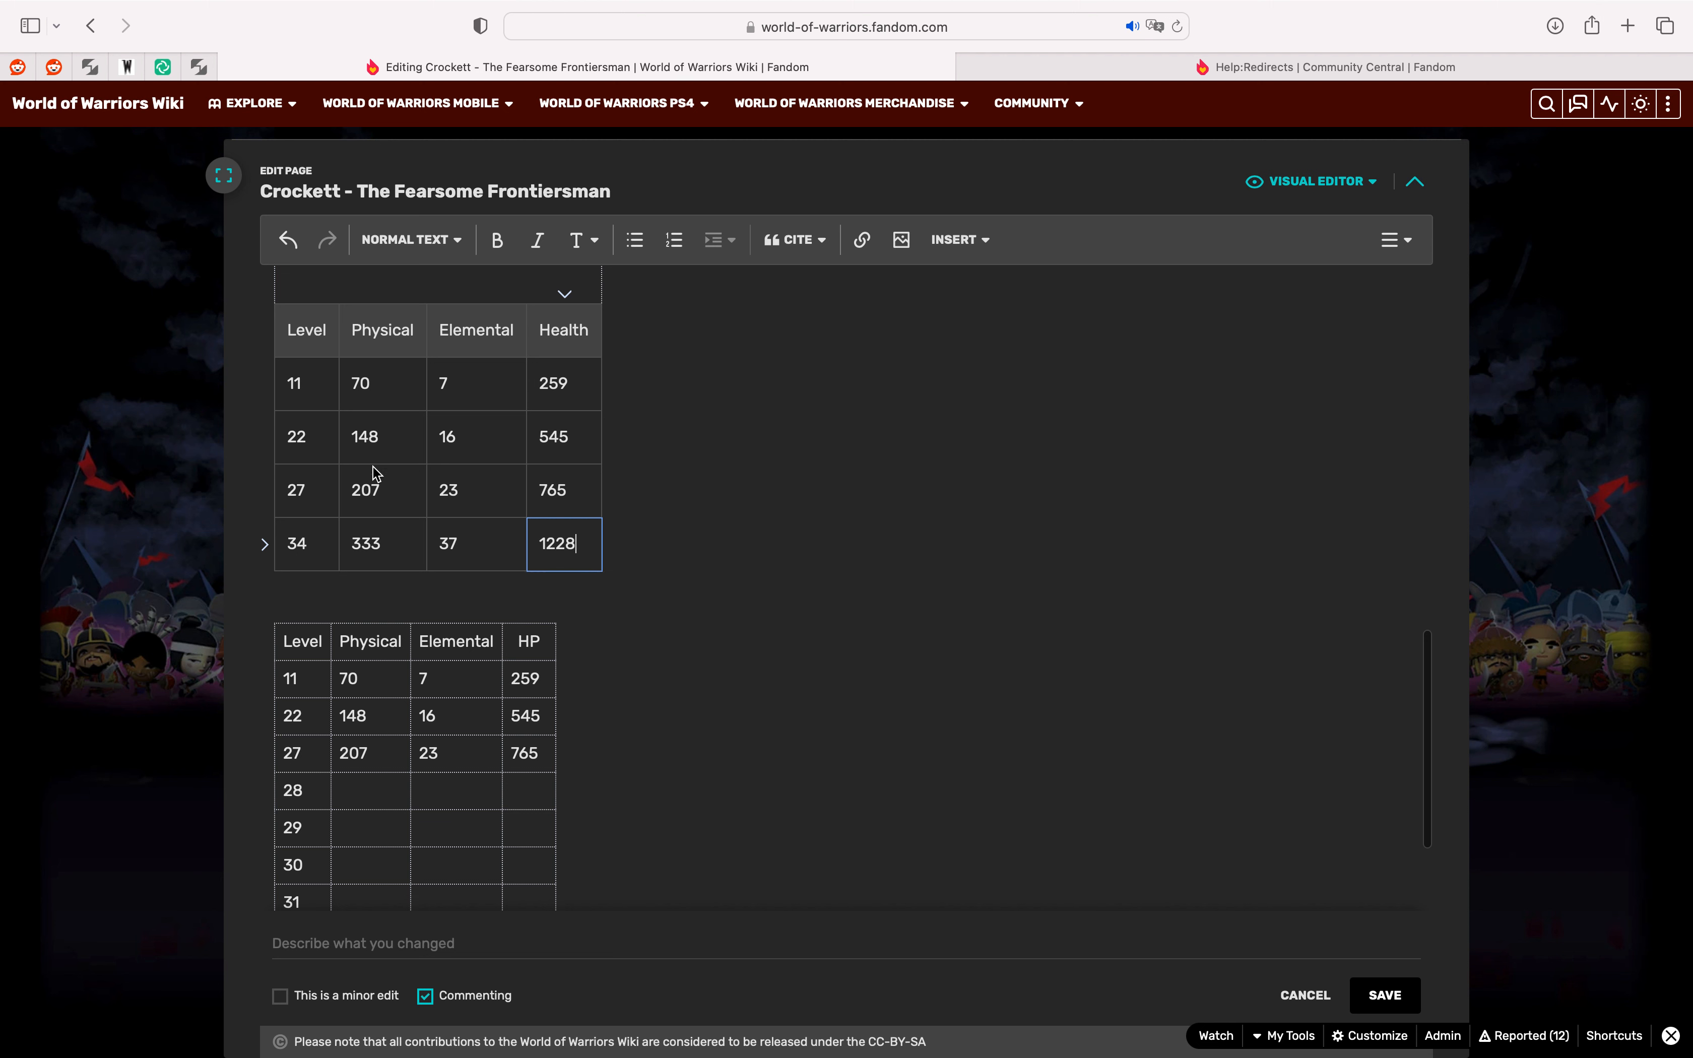
left_click(395, 667)
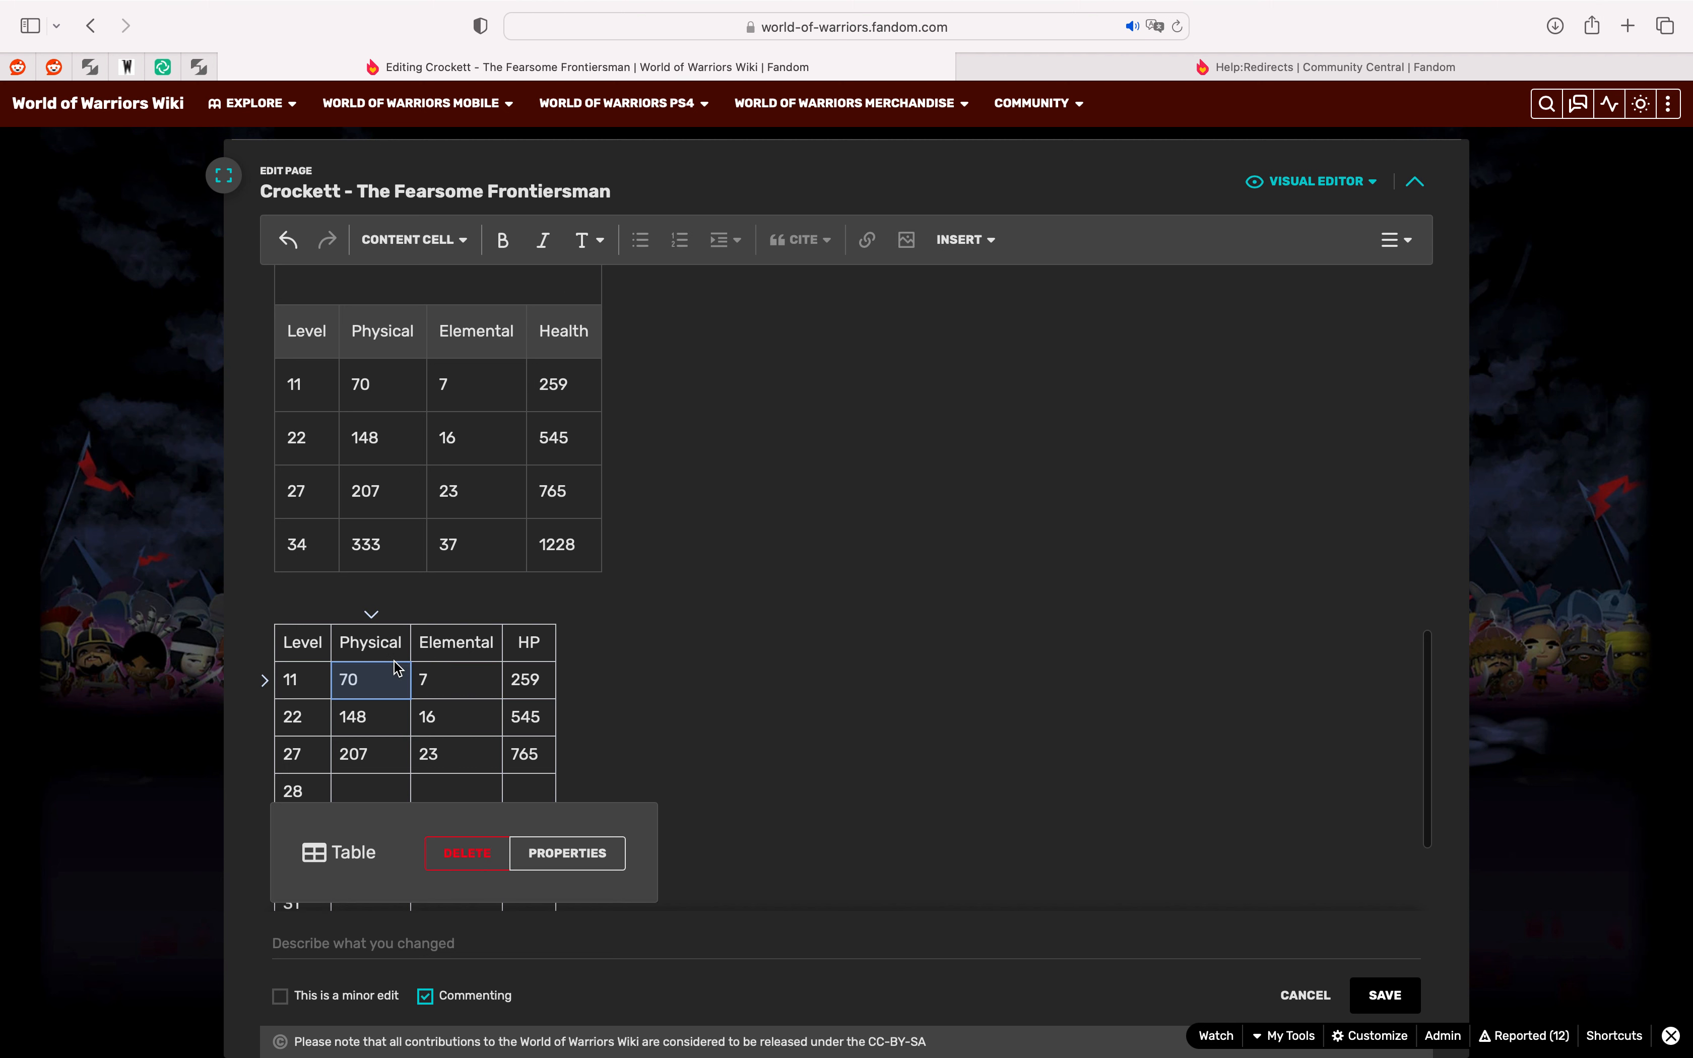
scroll(371, 699, "down", 5)
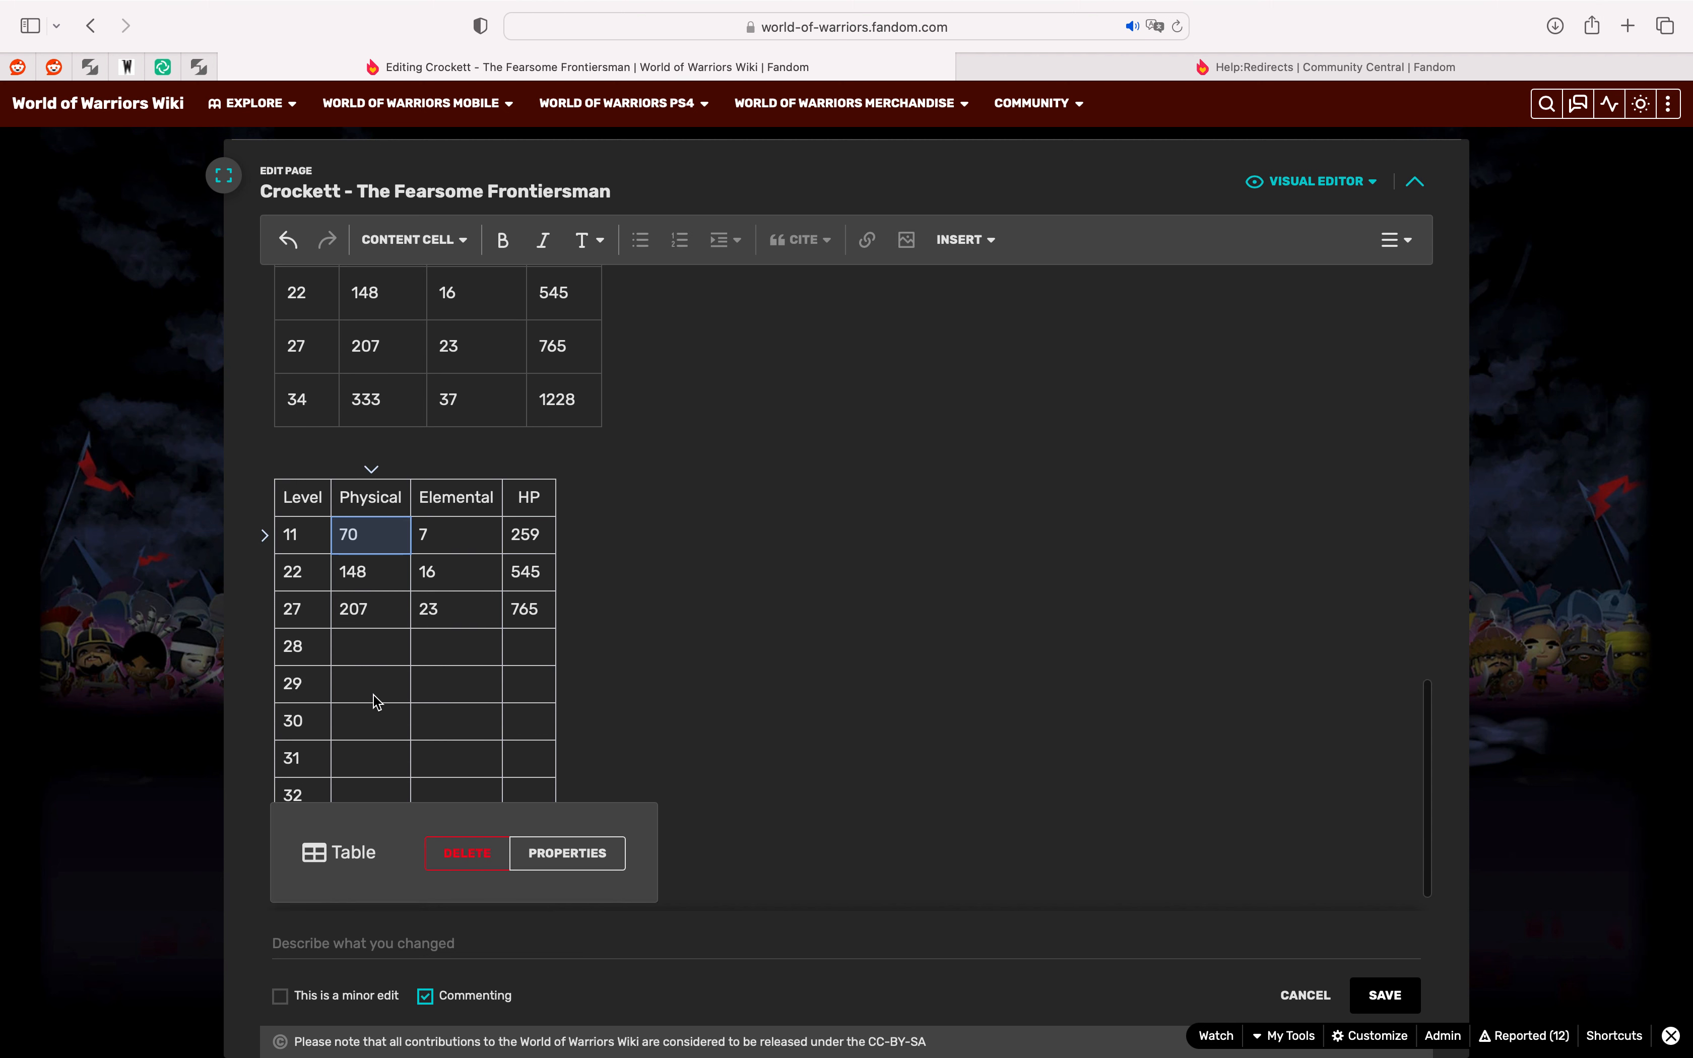
scroll(373, 692, "up", 2)
scroll(373, 693, "down", 3)
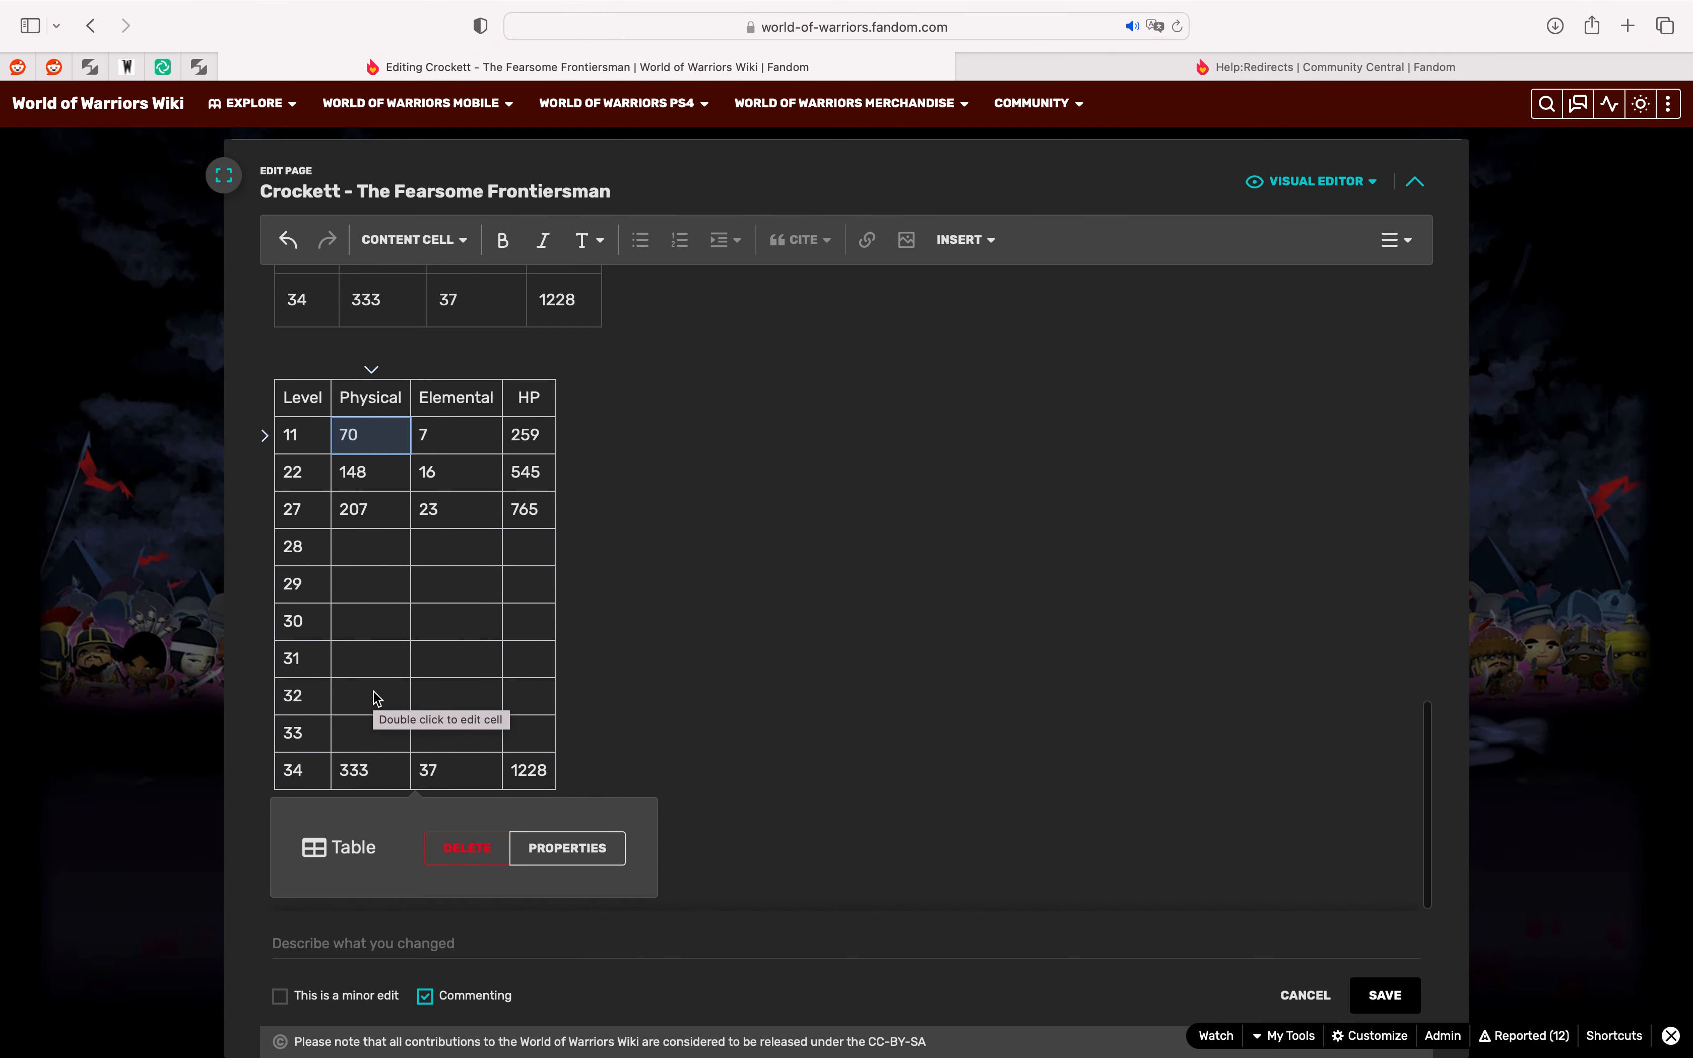
left_click(452, 862)
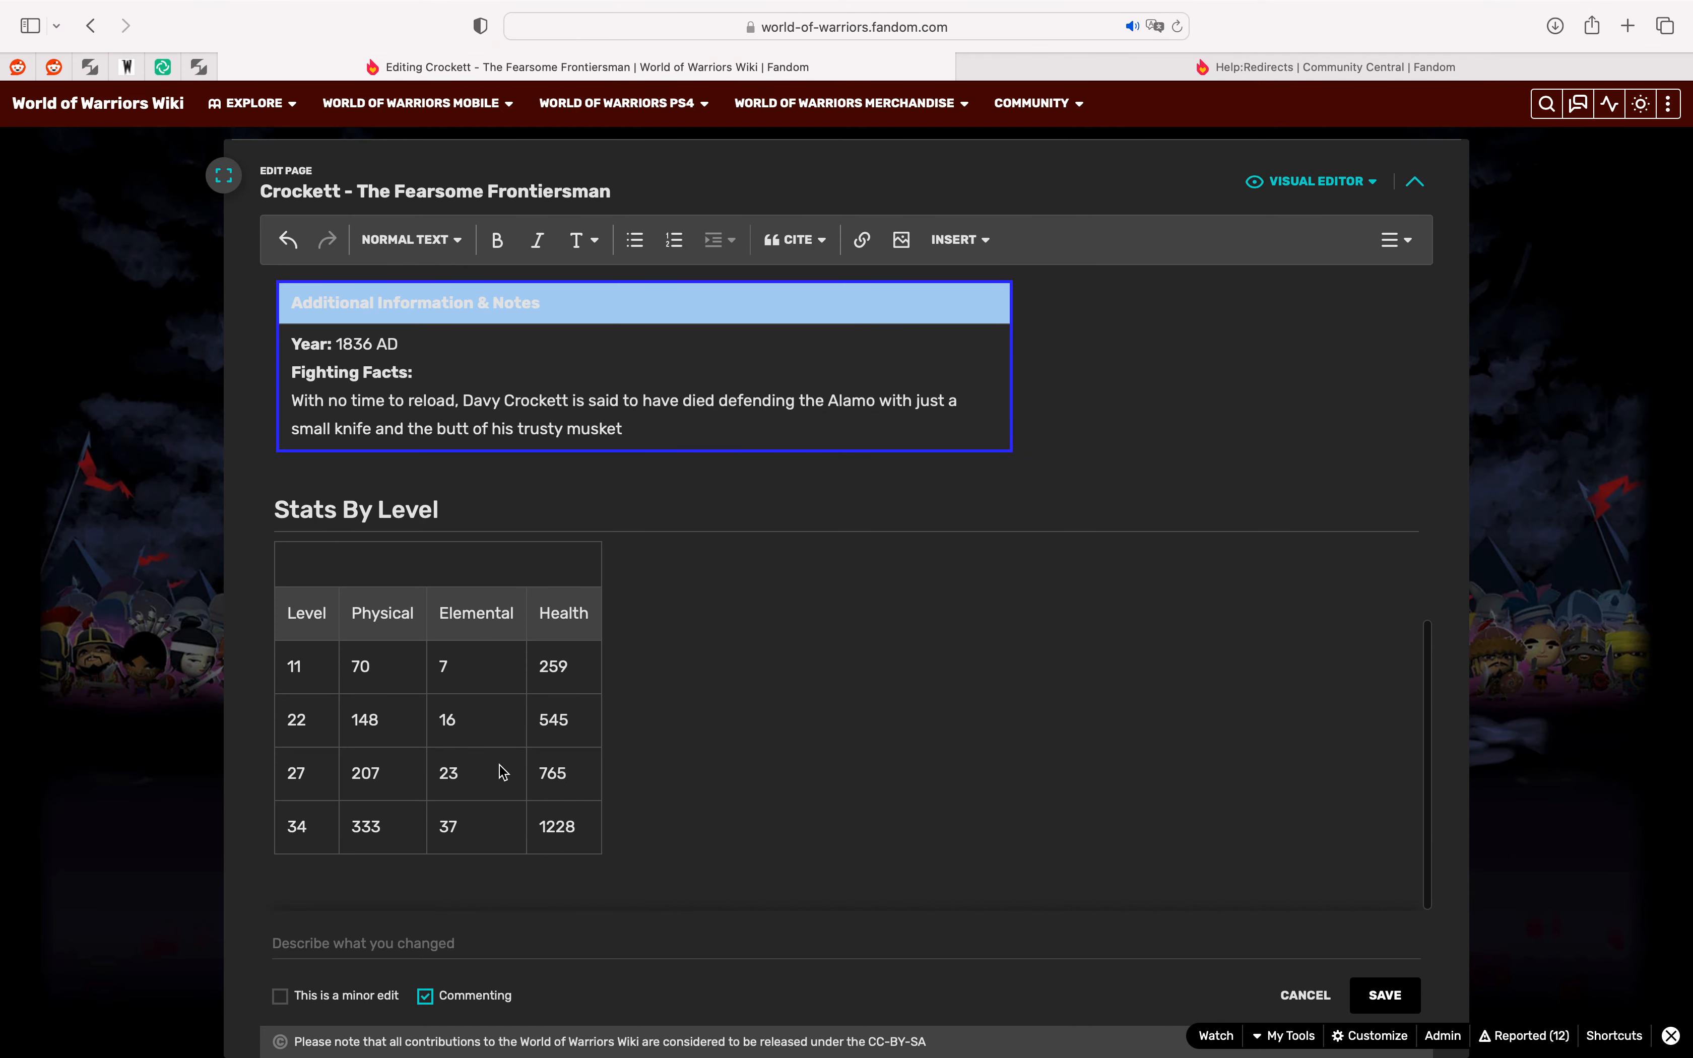
scroll(329, 802, "up", 2)
scroll(367, 782, "down", 2)
scroll(549, 513, "down", 1)
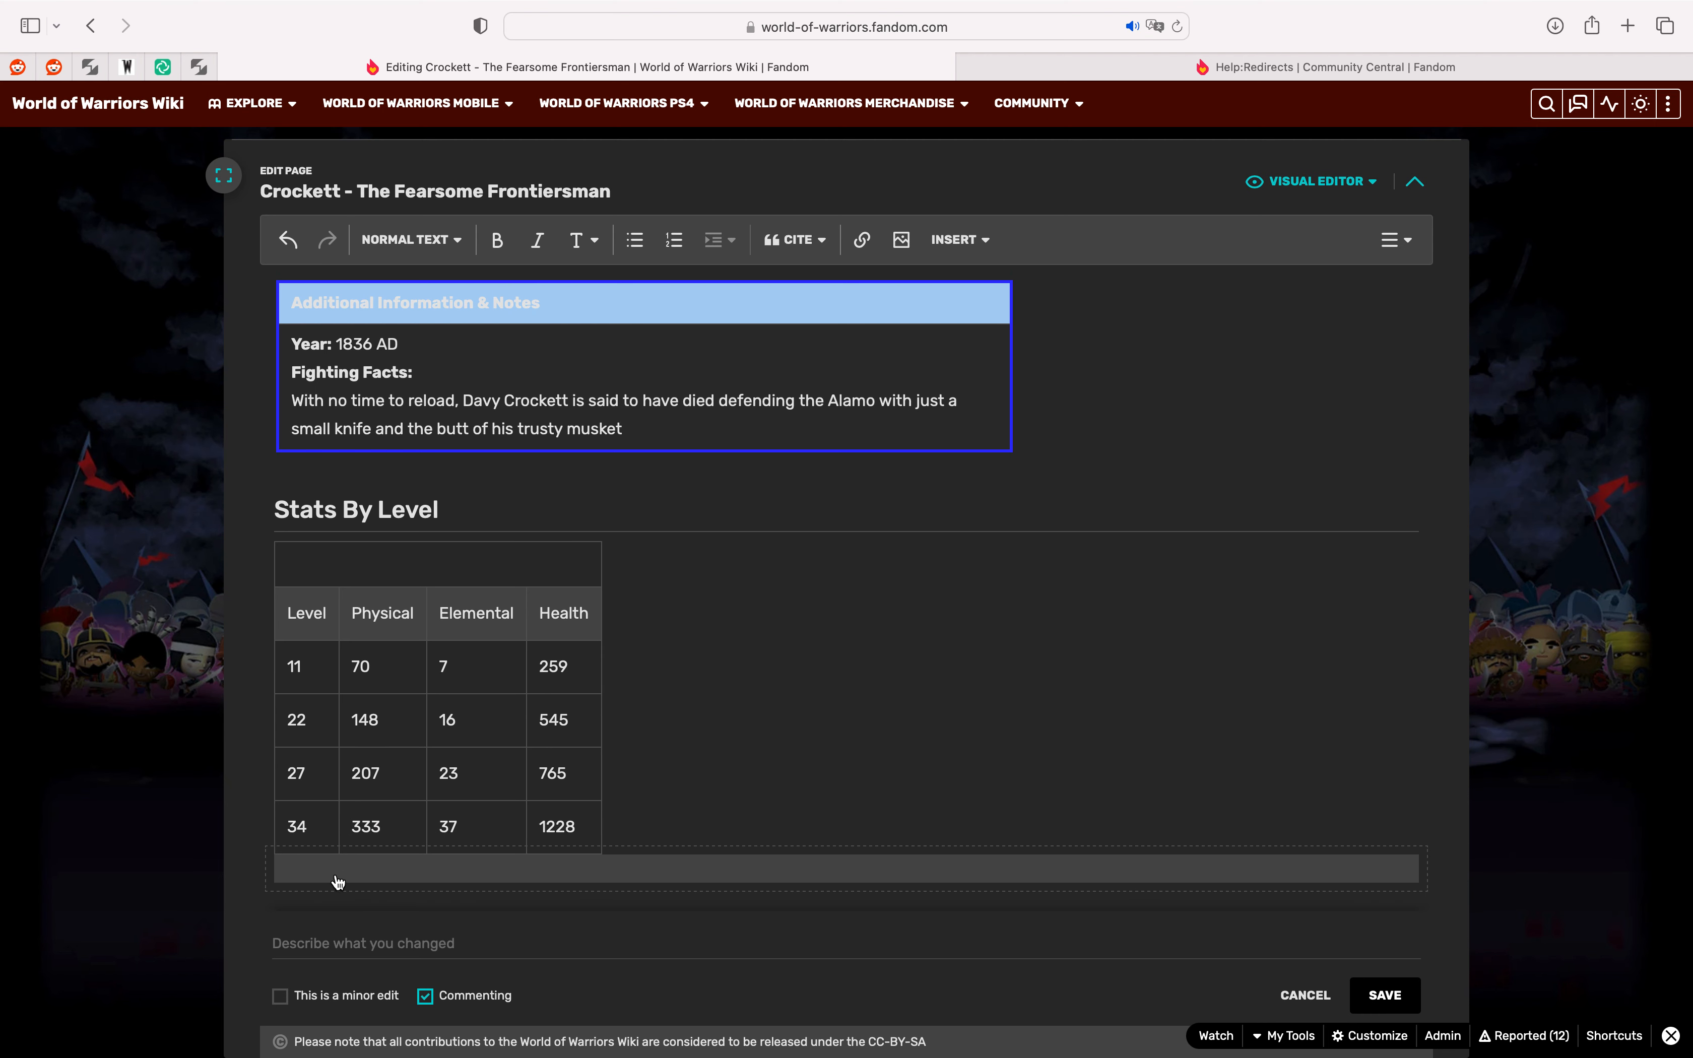
Step: Add a "Trivia" heading on a new line below the stats table
key("Return")
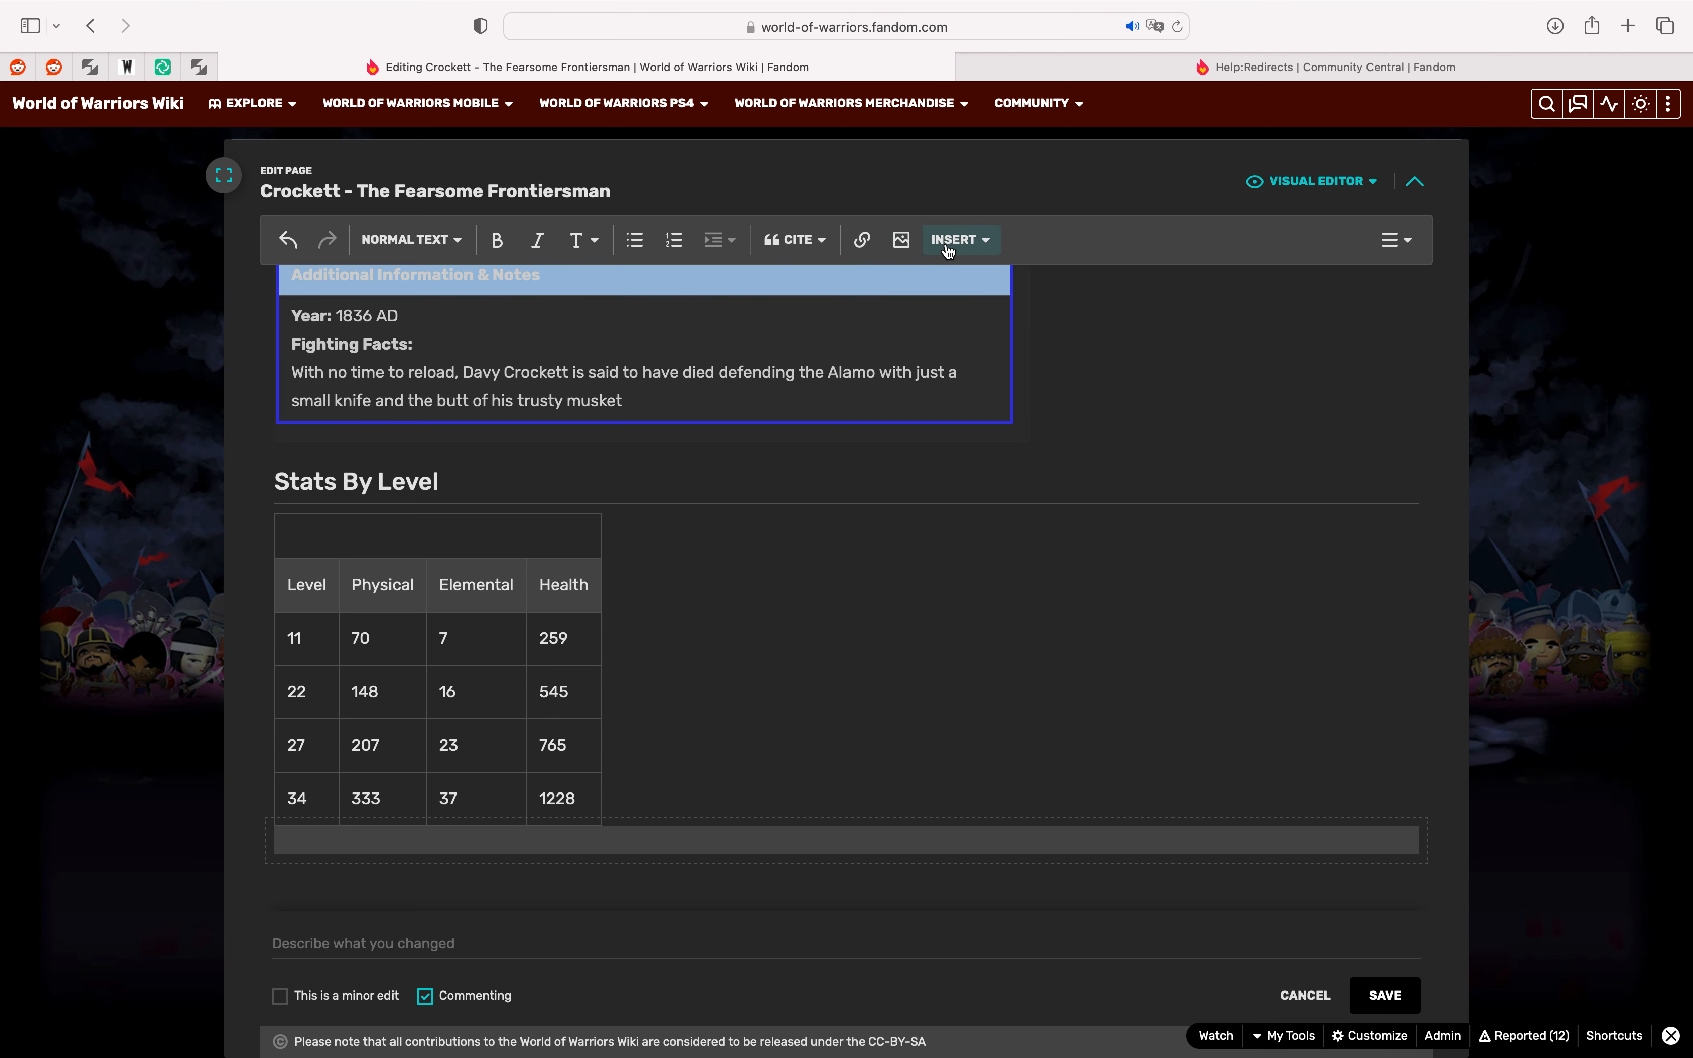
left_click(409, 239)
left_click(448, 320)
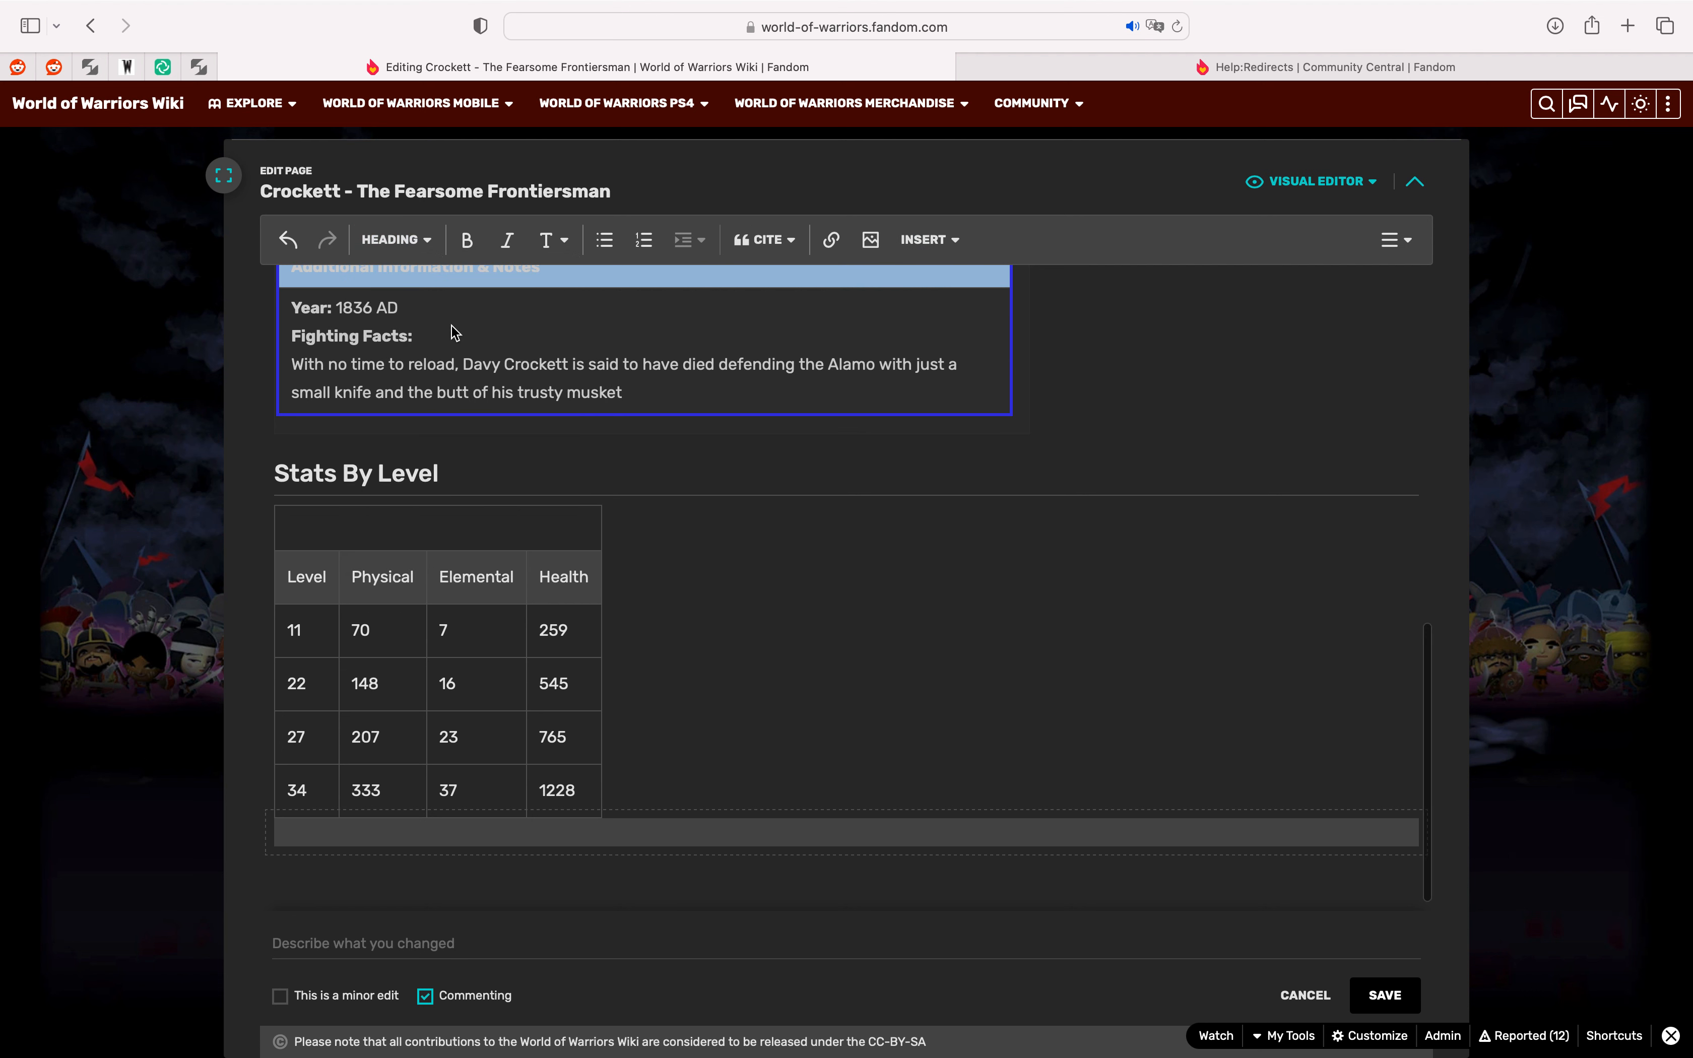
type("Trivia")
key("Return")
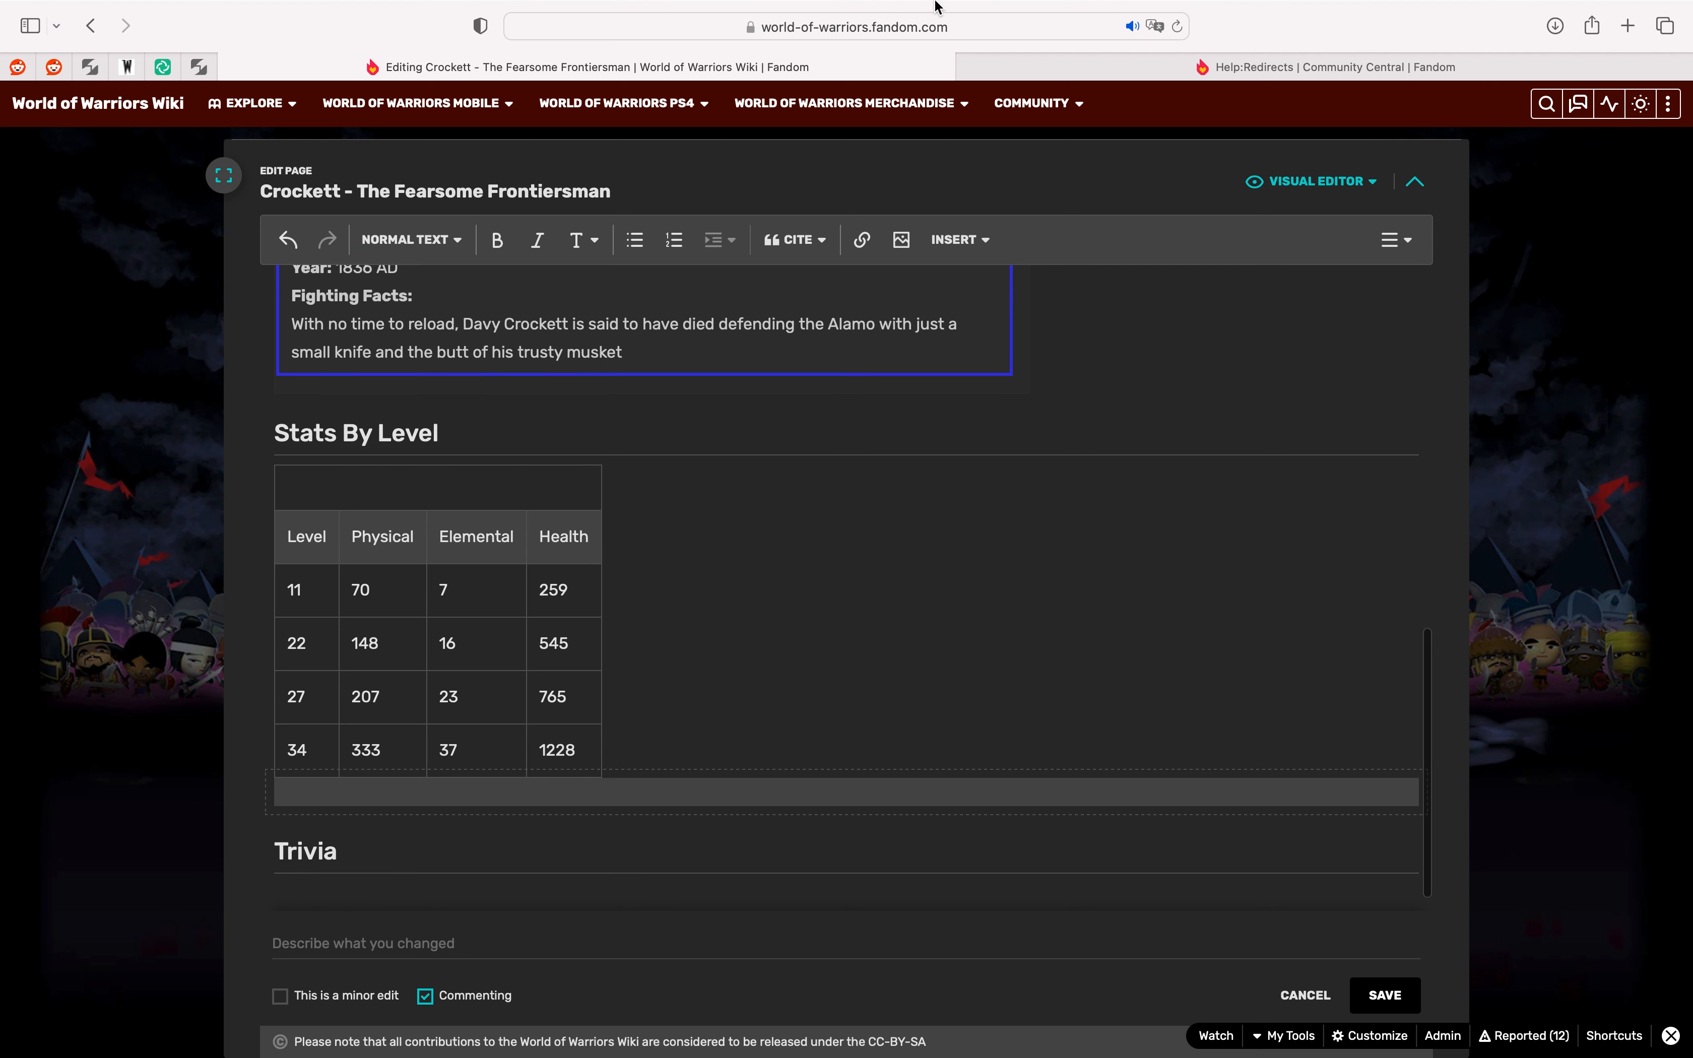
Step: Add a bulleted entry under Trivia reading "This warrior is based off of Legend Davy Crockett"
left_click(653, 238)
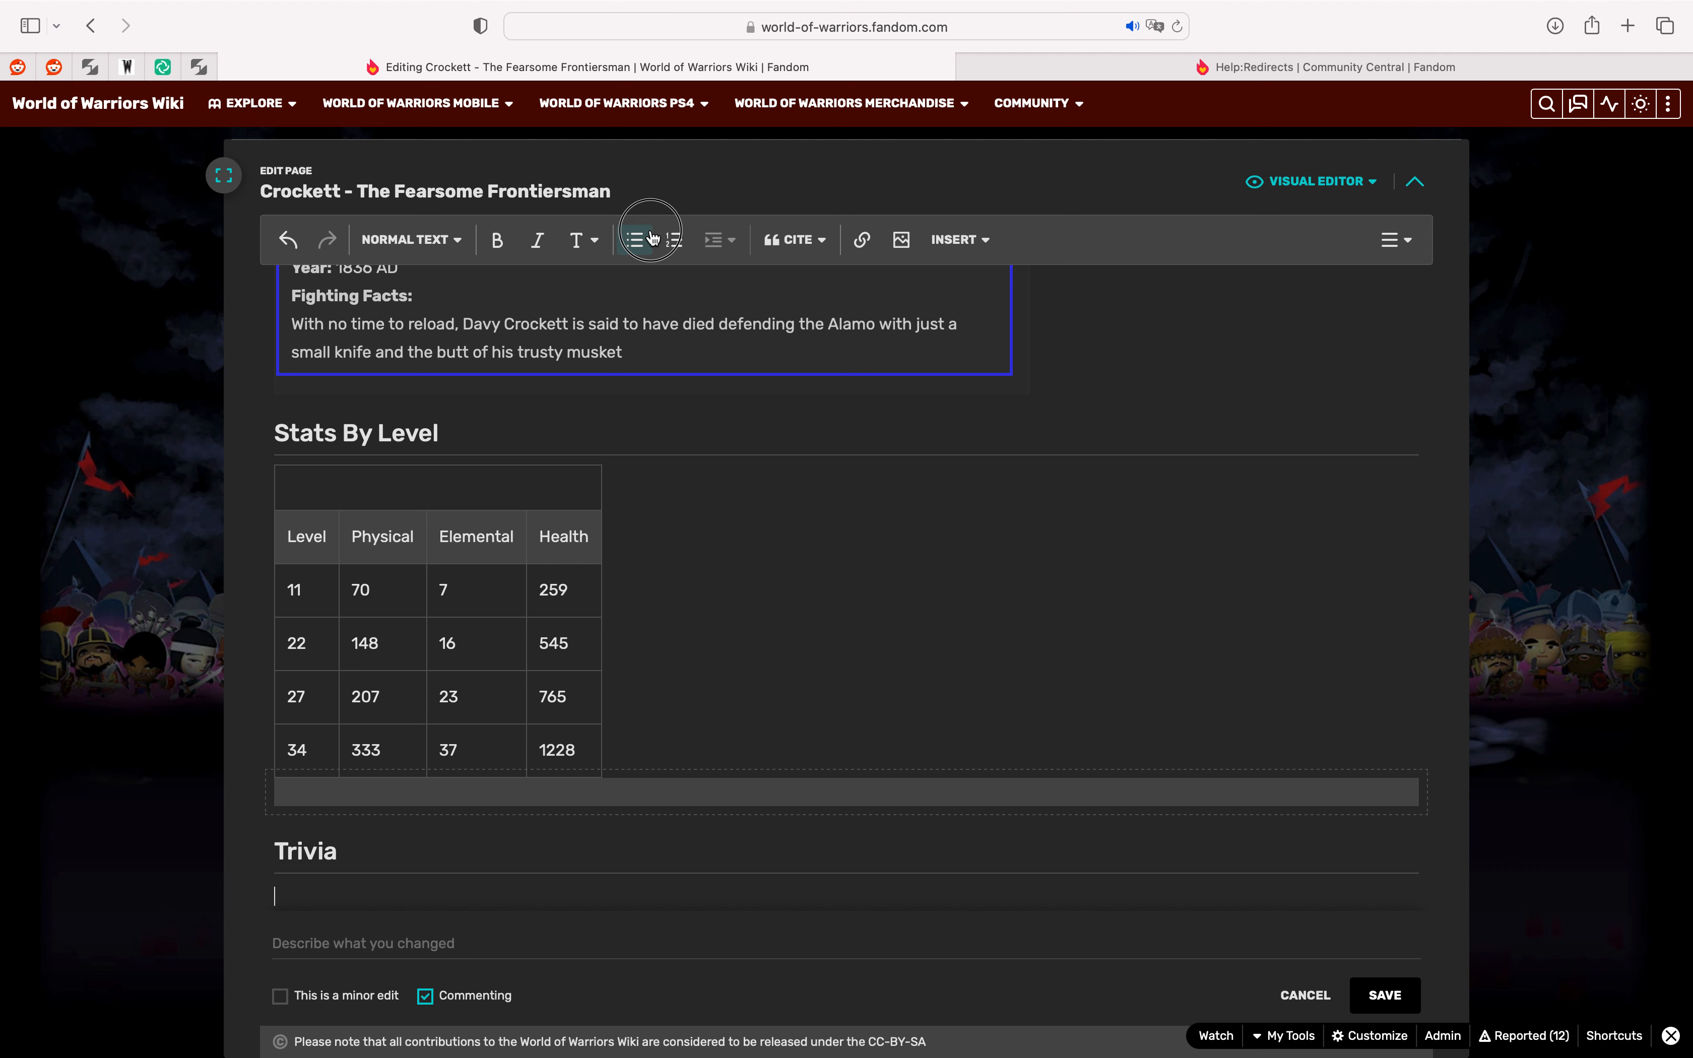
scroll(638, 580, "down", 1)
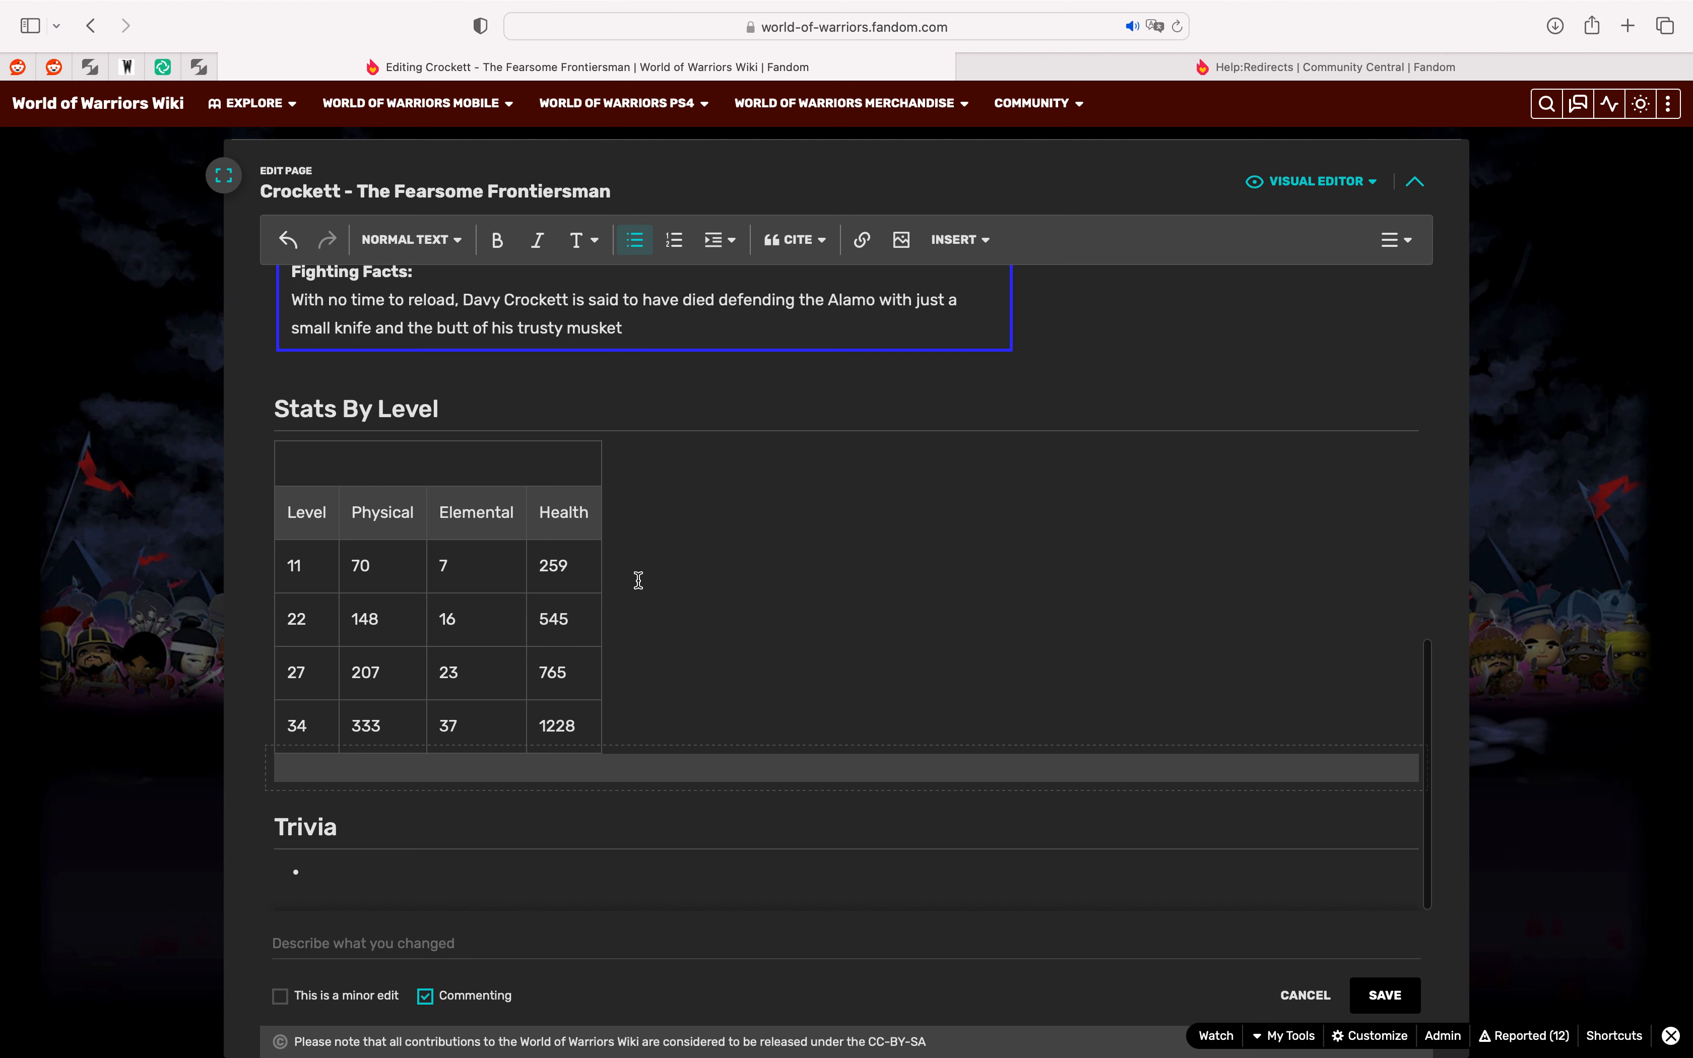
type("This w")
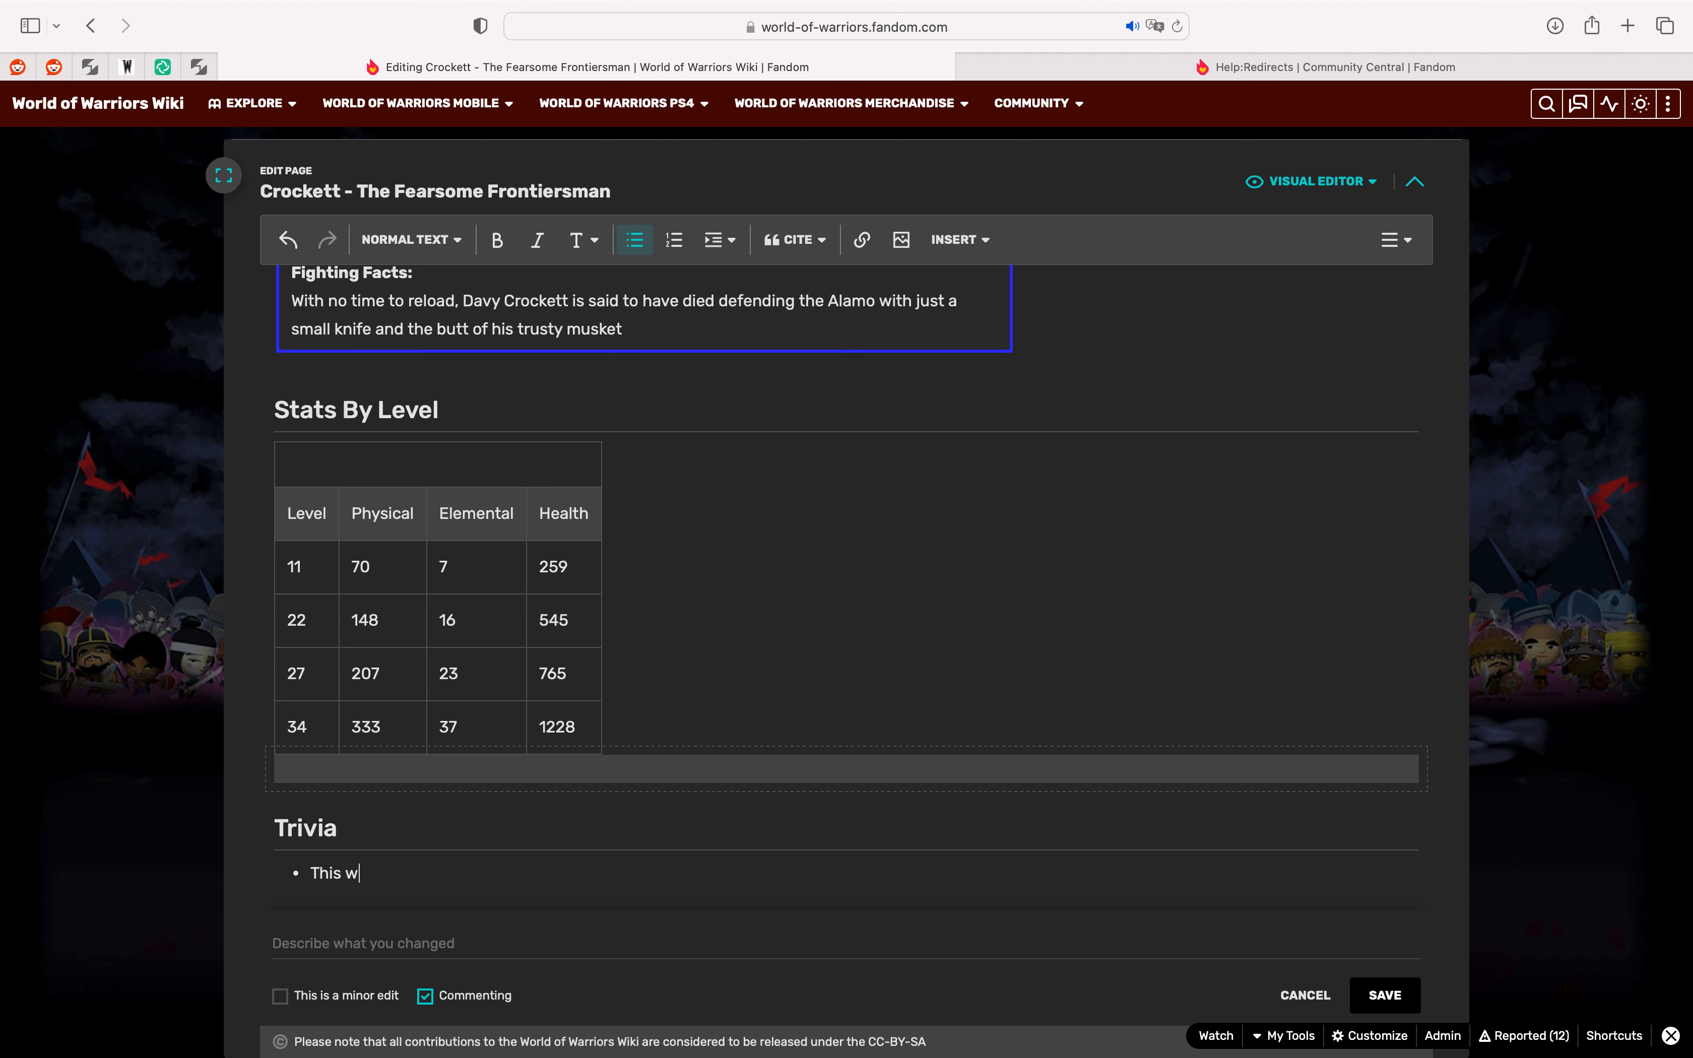
type("arrior is based off of Legend")
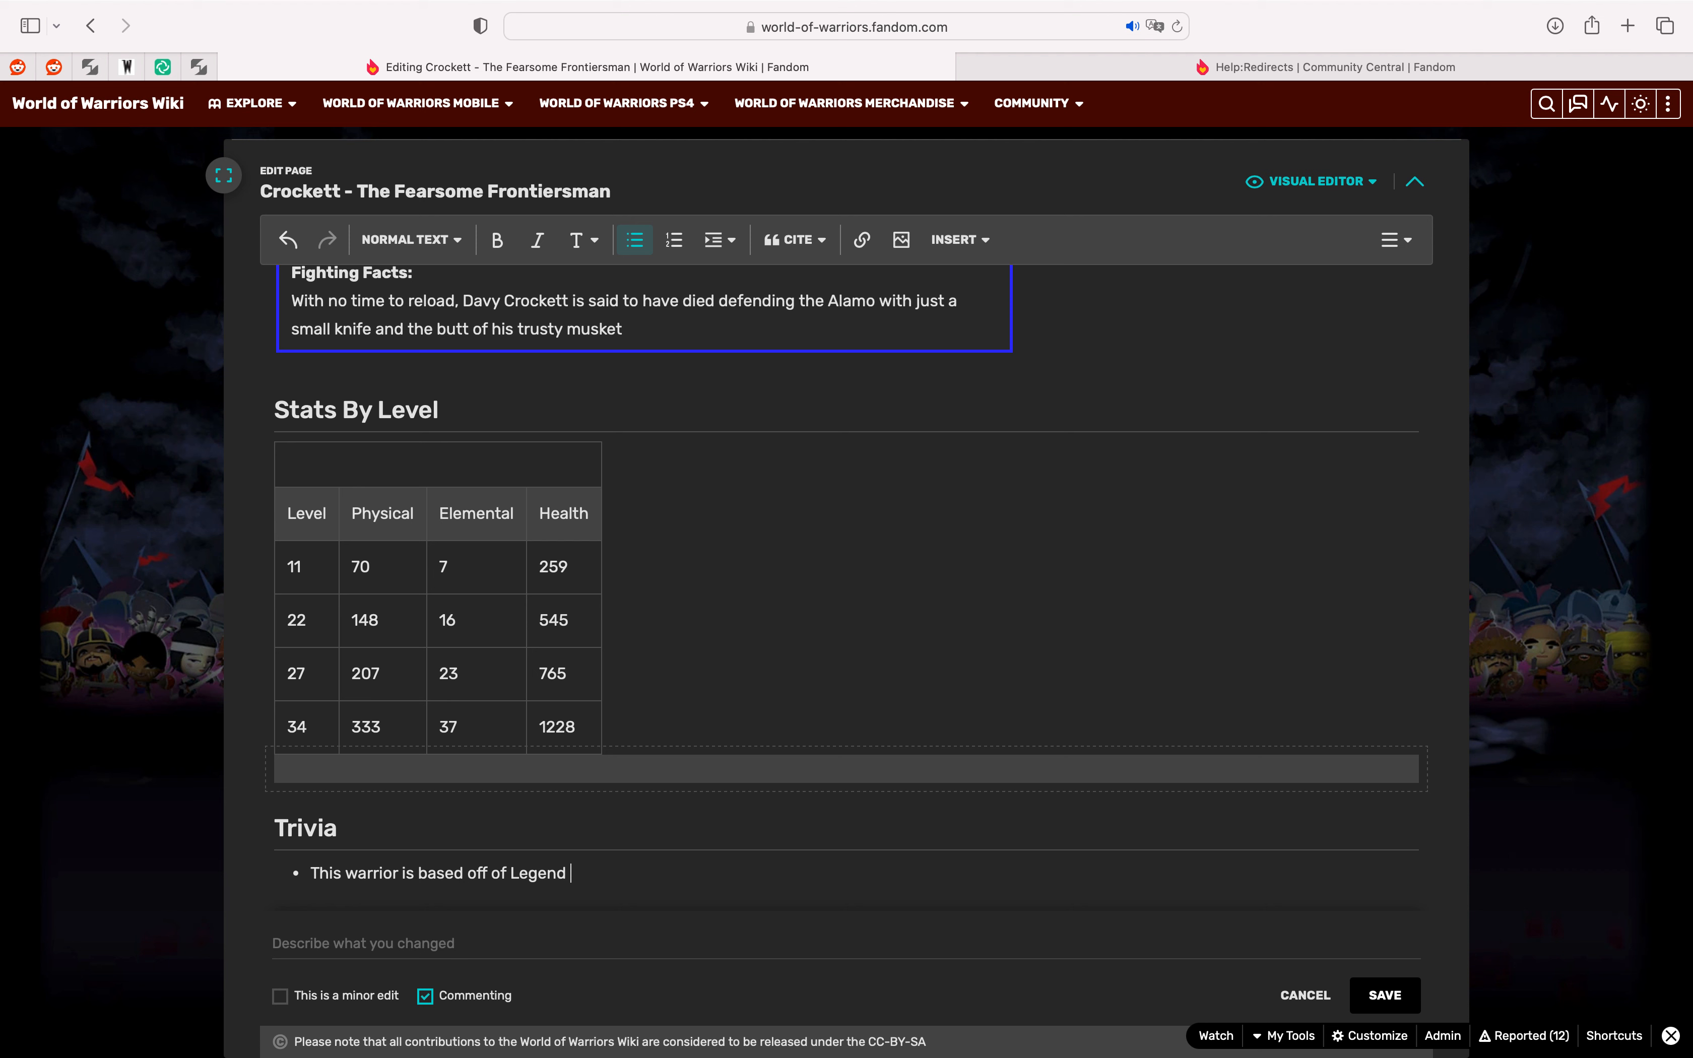
type(" Davy Croc")
Step: End the Trivia list and add a "Gallery" heading below it
key("Return")
key("Return")
left_click(428, 234)
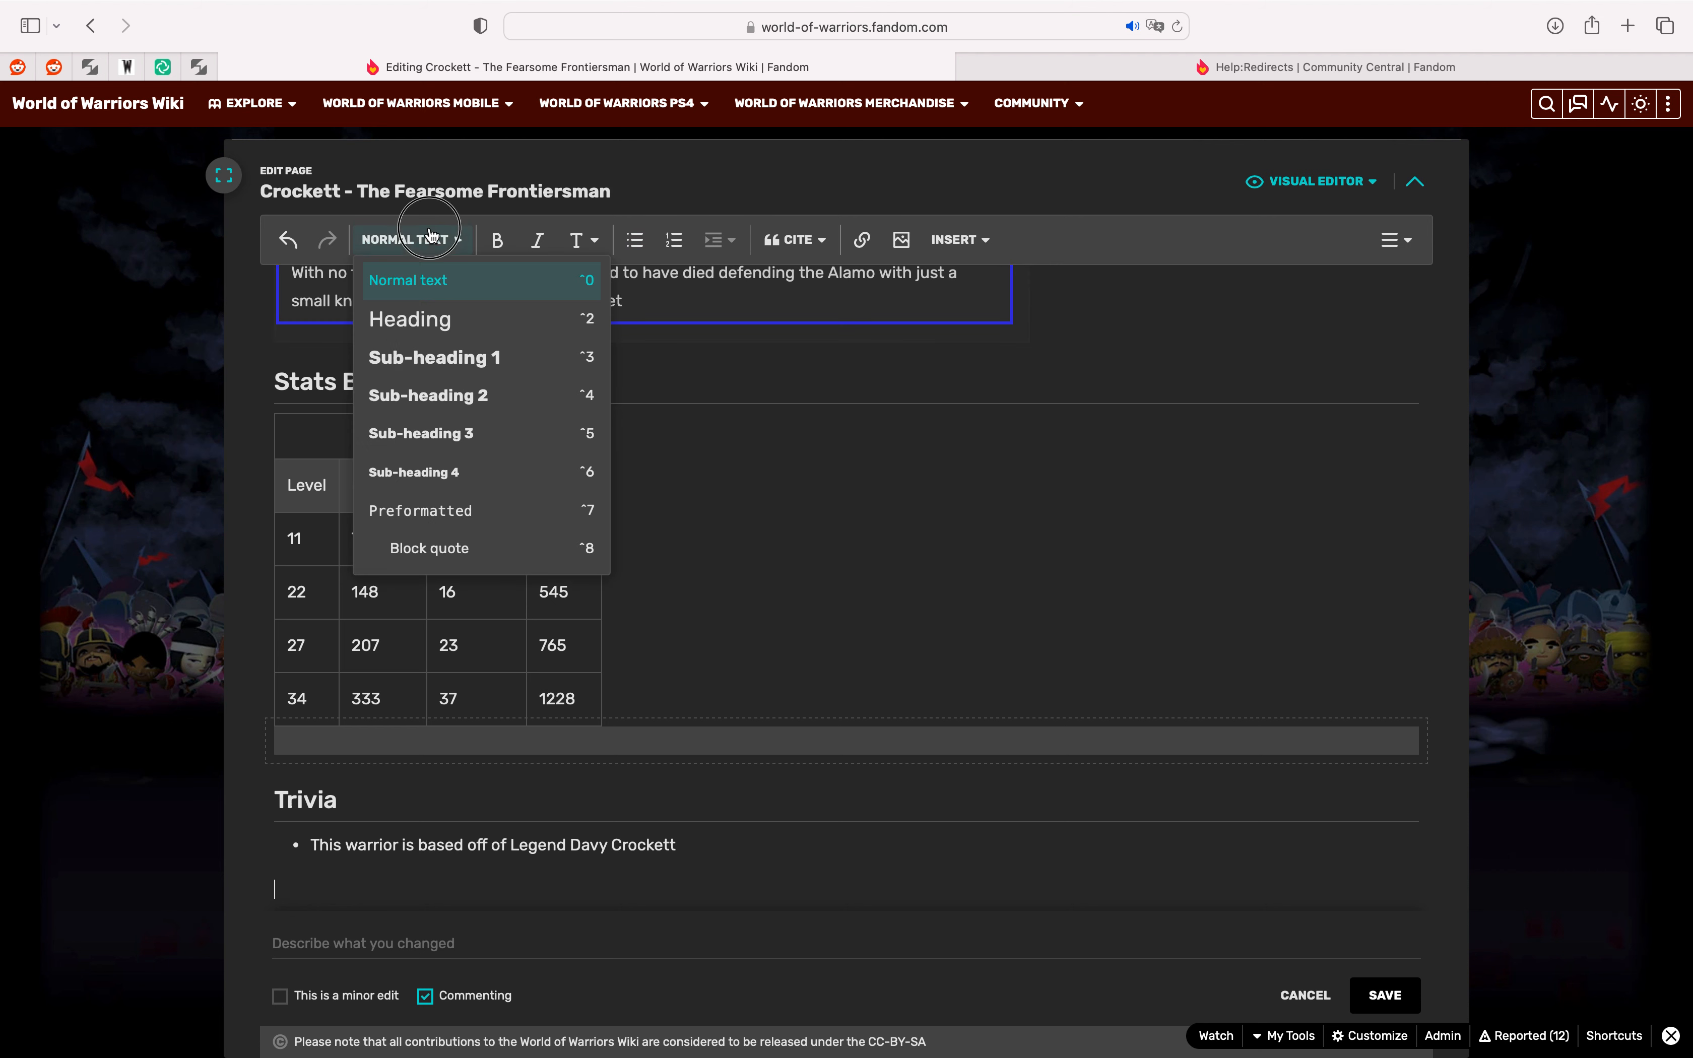
left_click(463, 322)
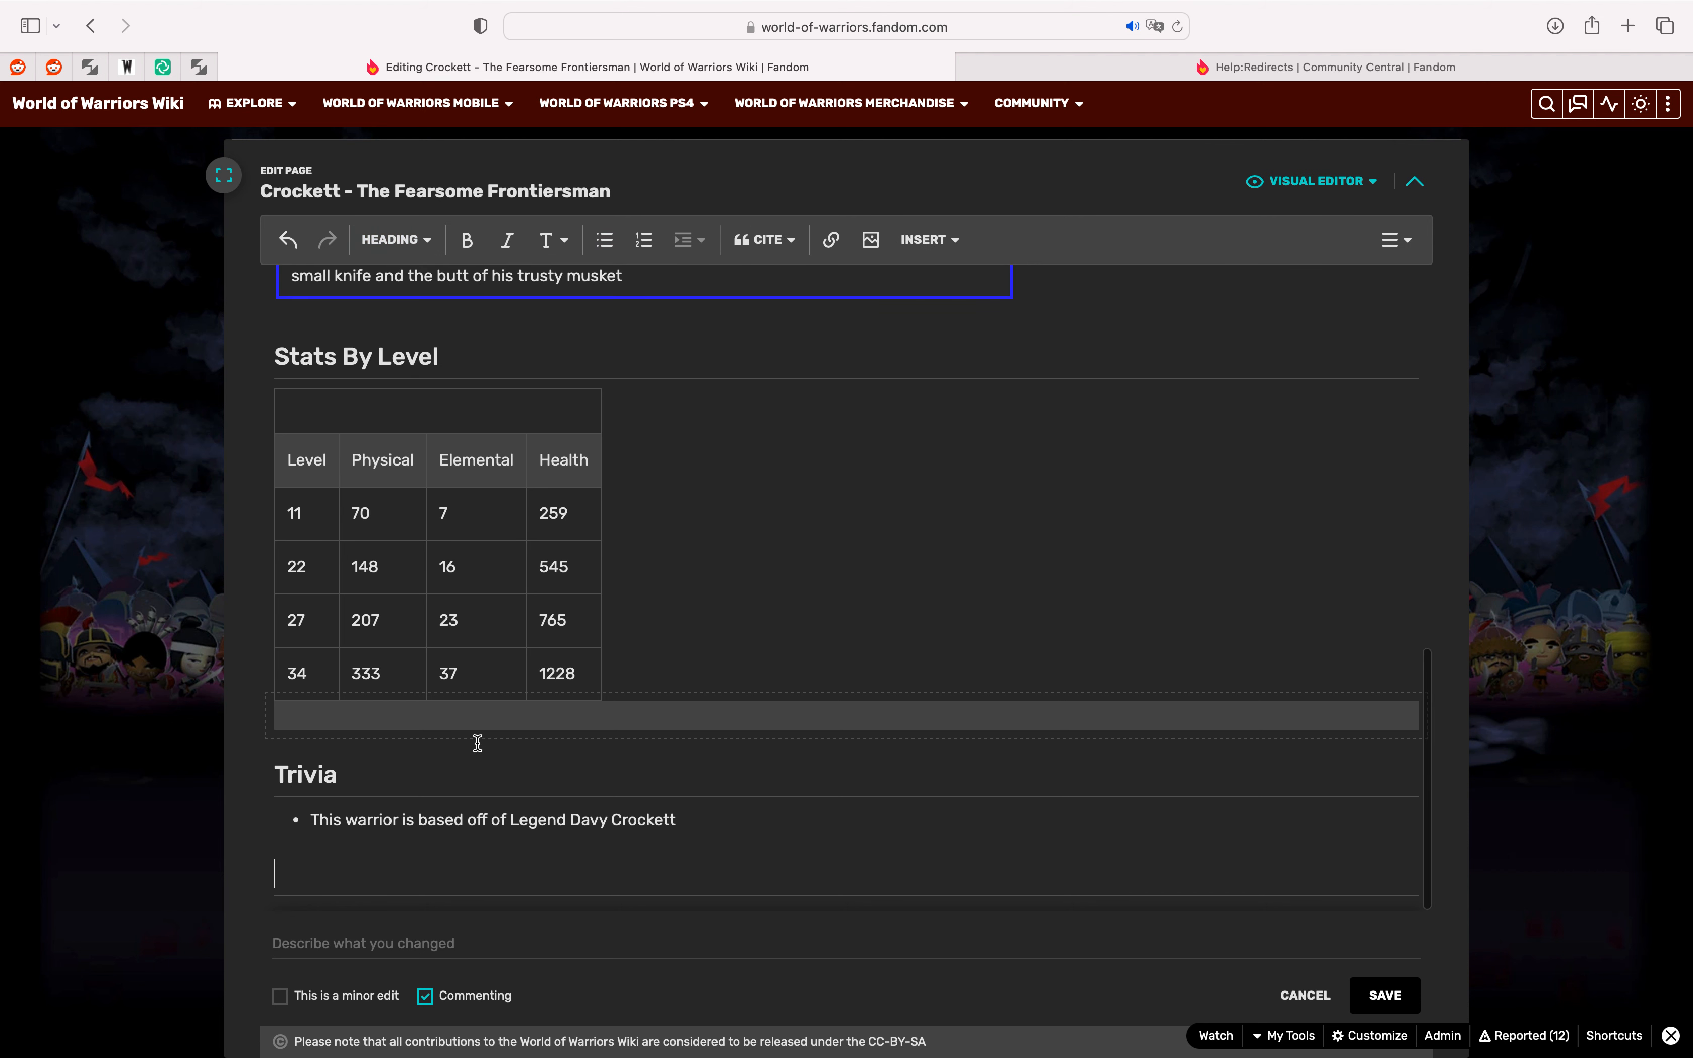
type("G")
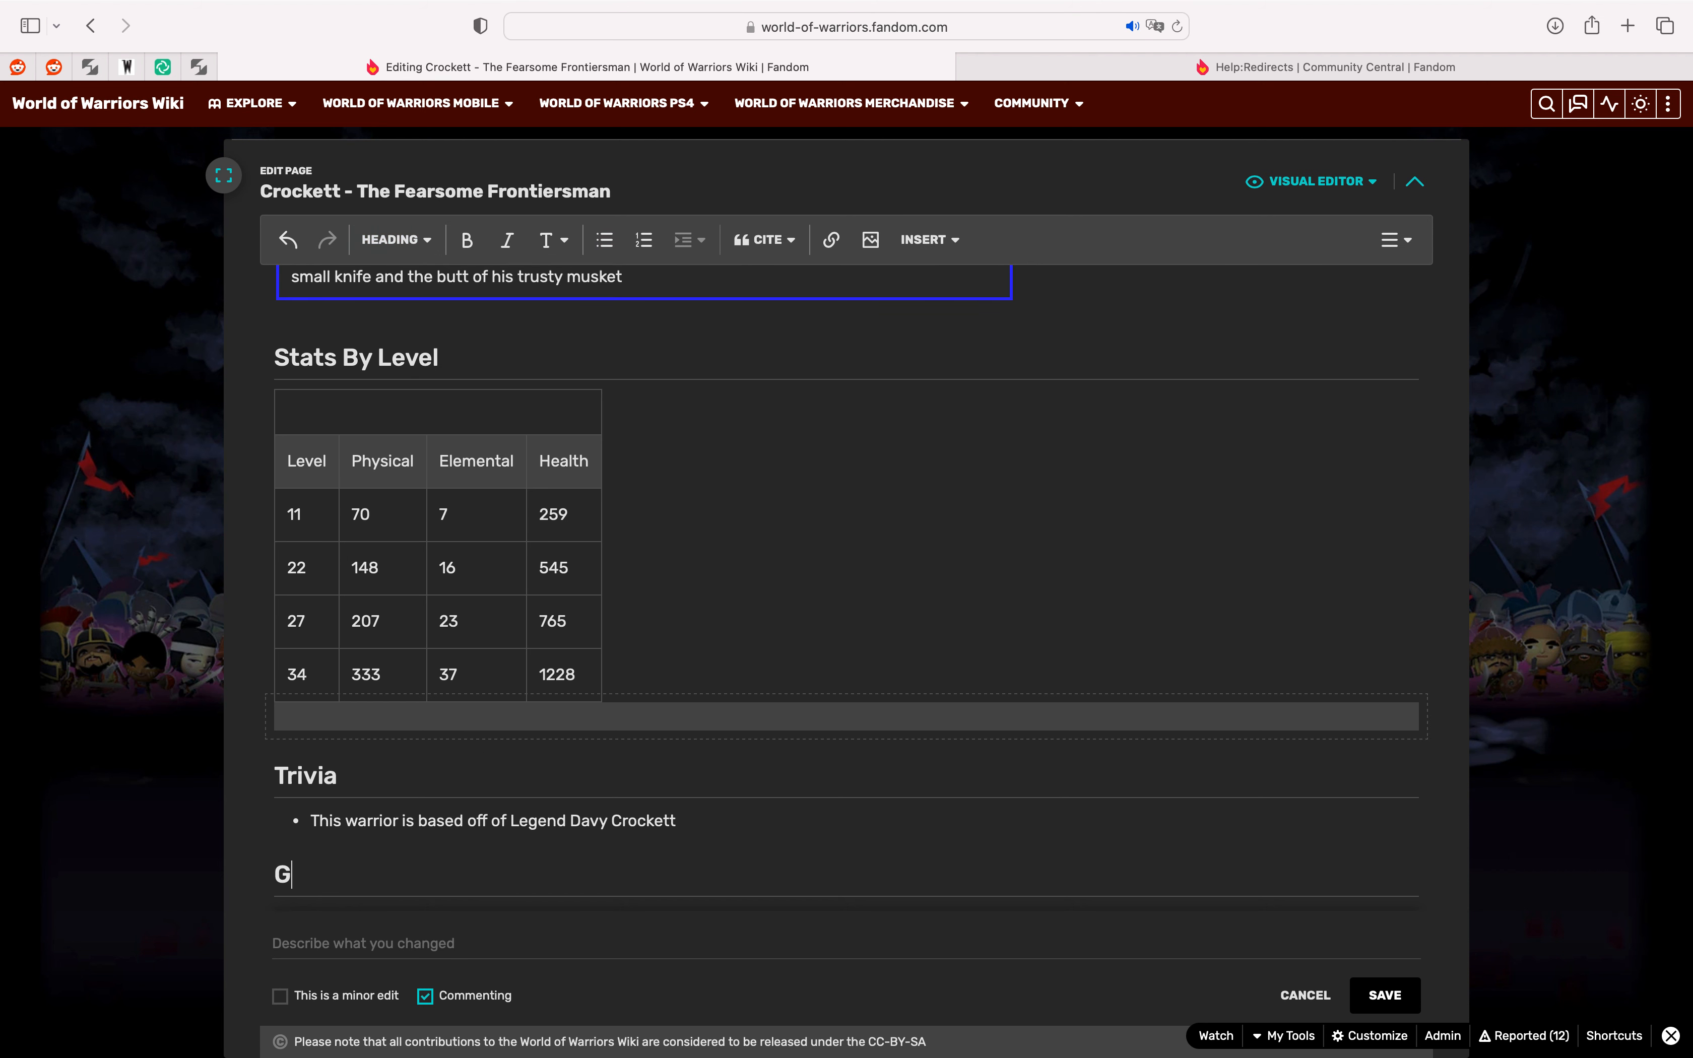
type("allery")
key("Return")
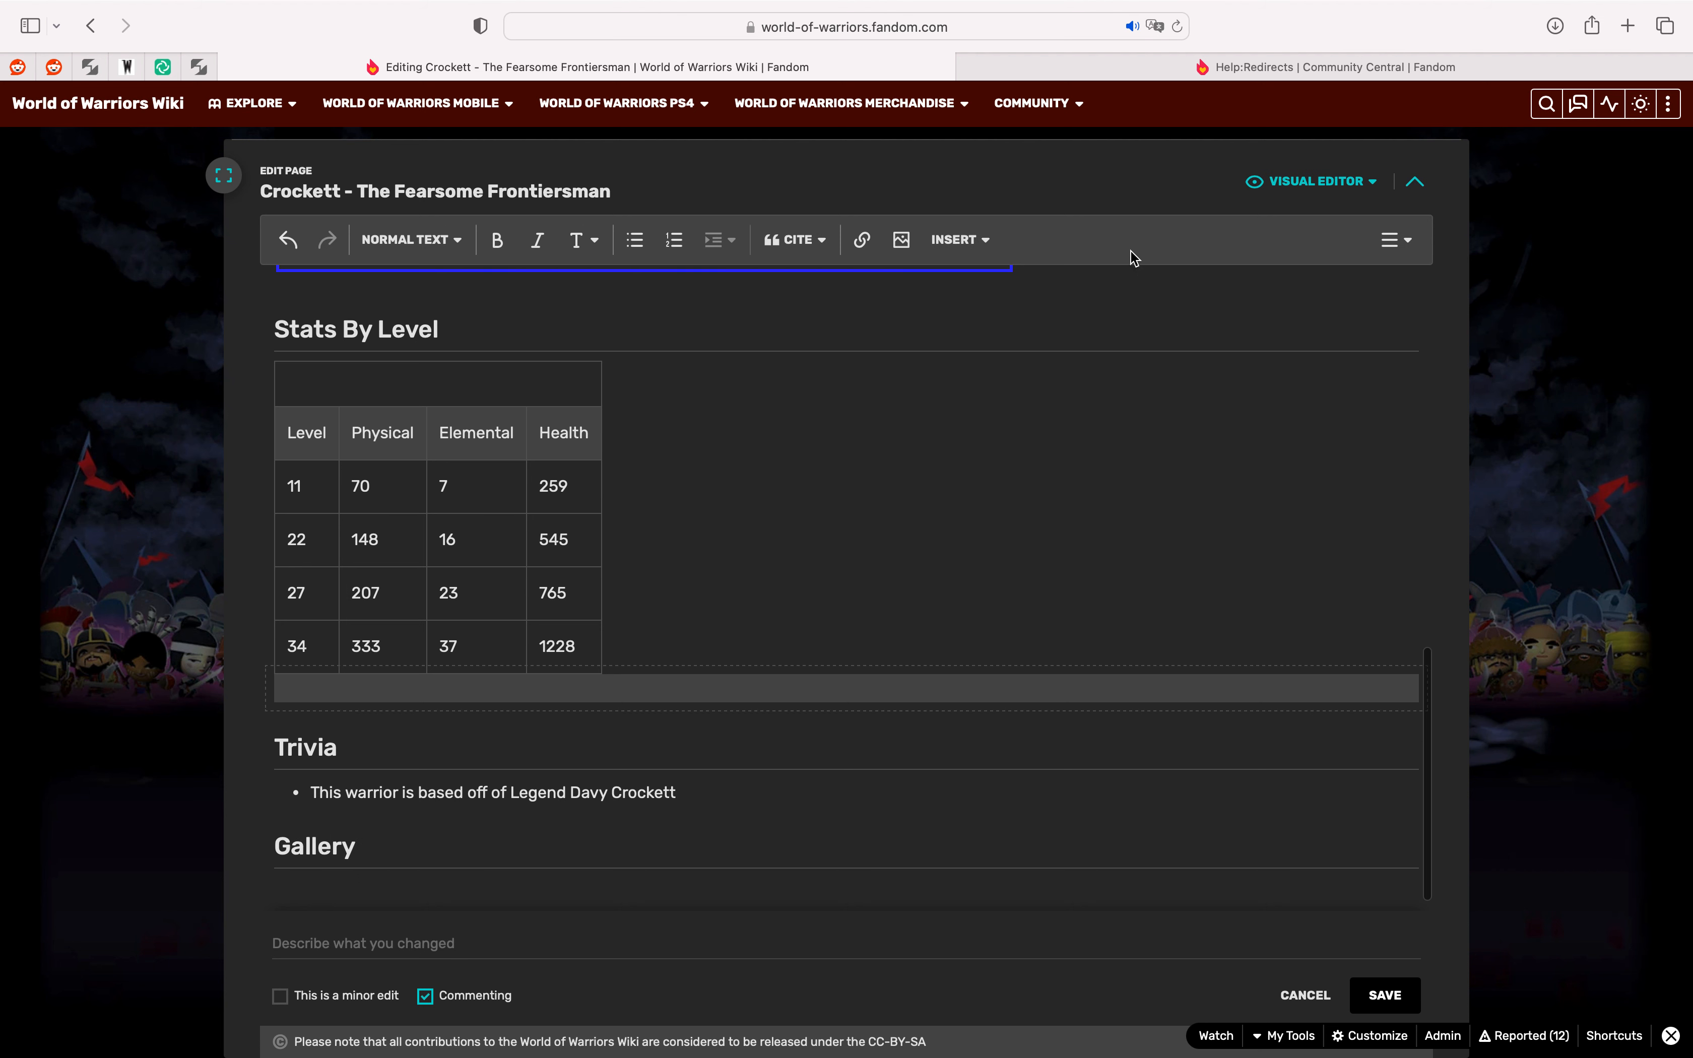
Step: Start a new gallery under the Gallery heading, search the media for "cro" and add the full-body Crockett image
left_click(960, 239)
left_click(1016, 431)
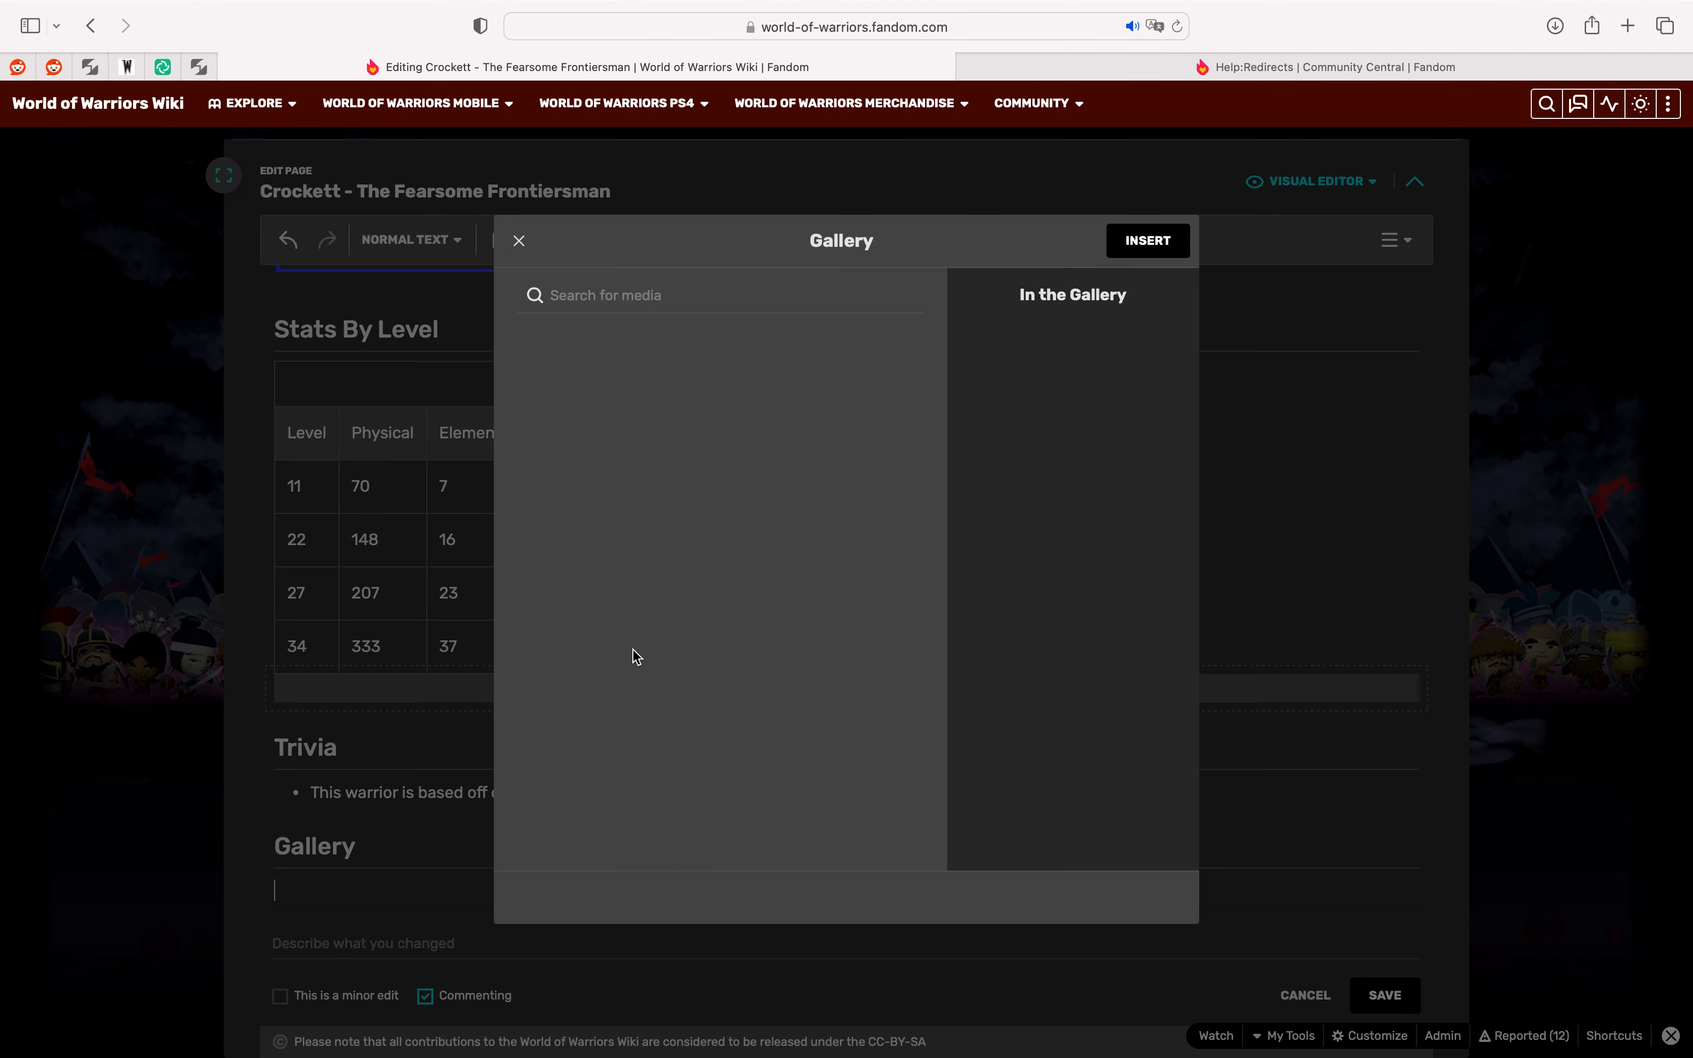
left_click(622, 295)
type("cro")
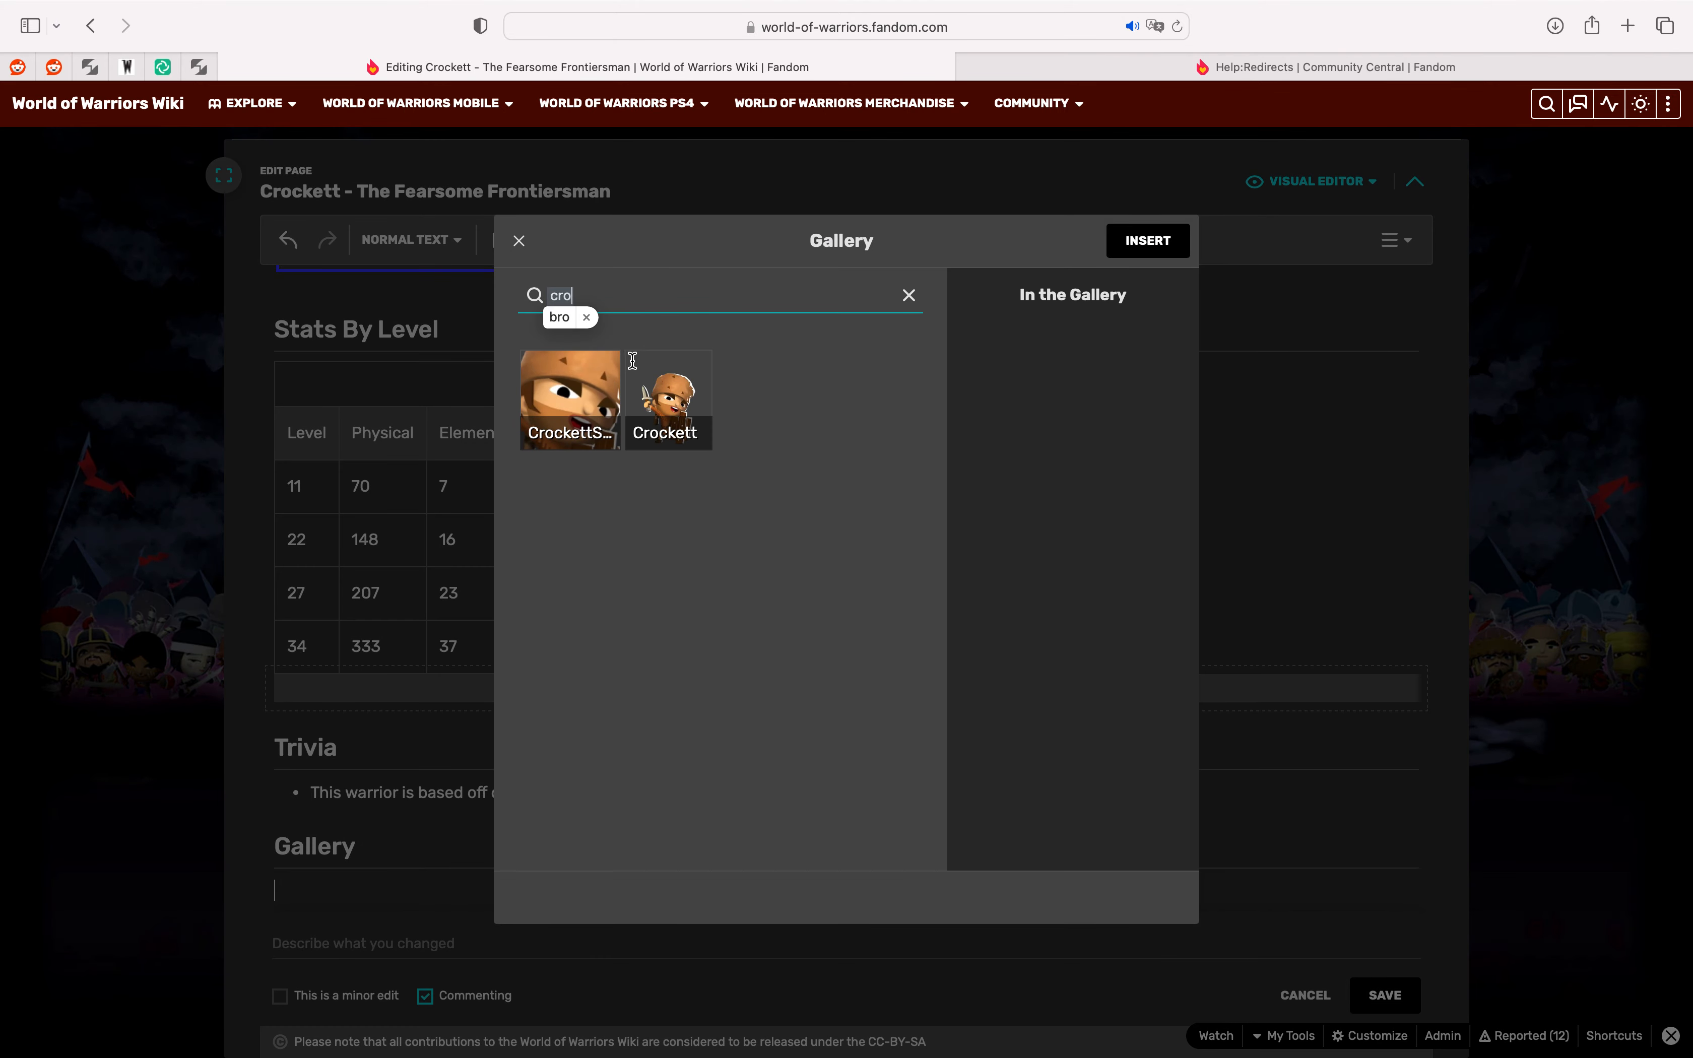
left_click(670, 365)
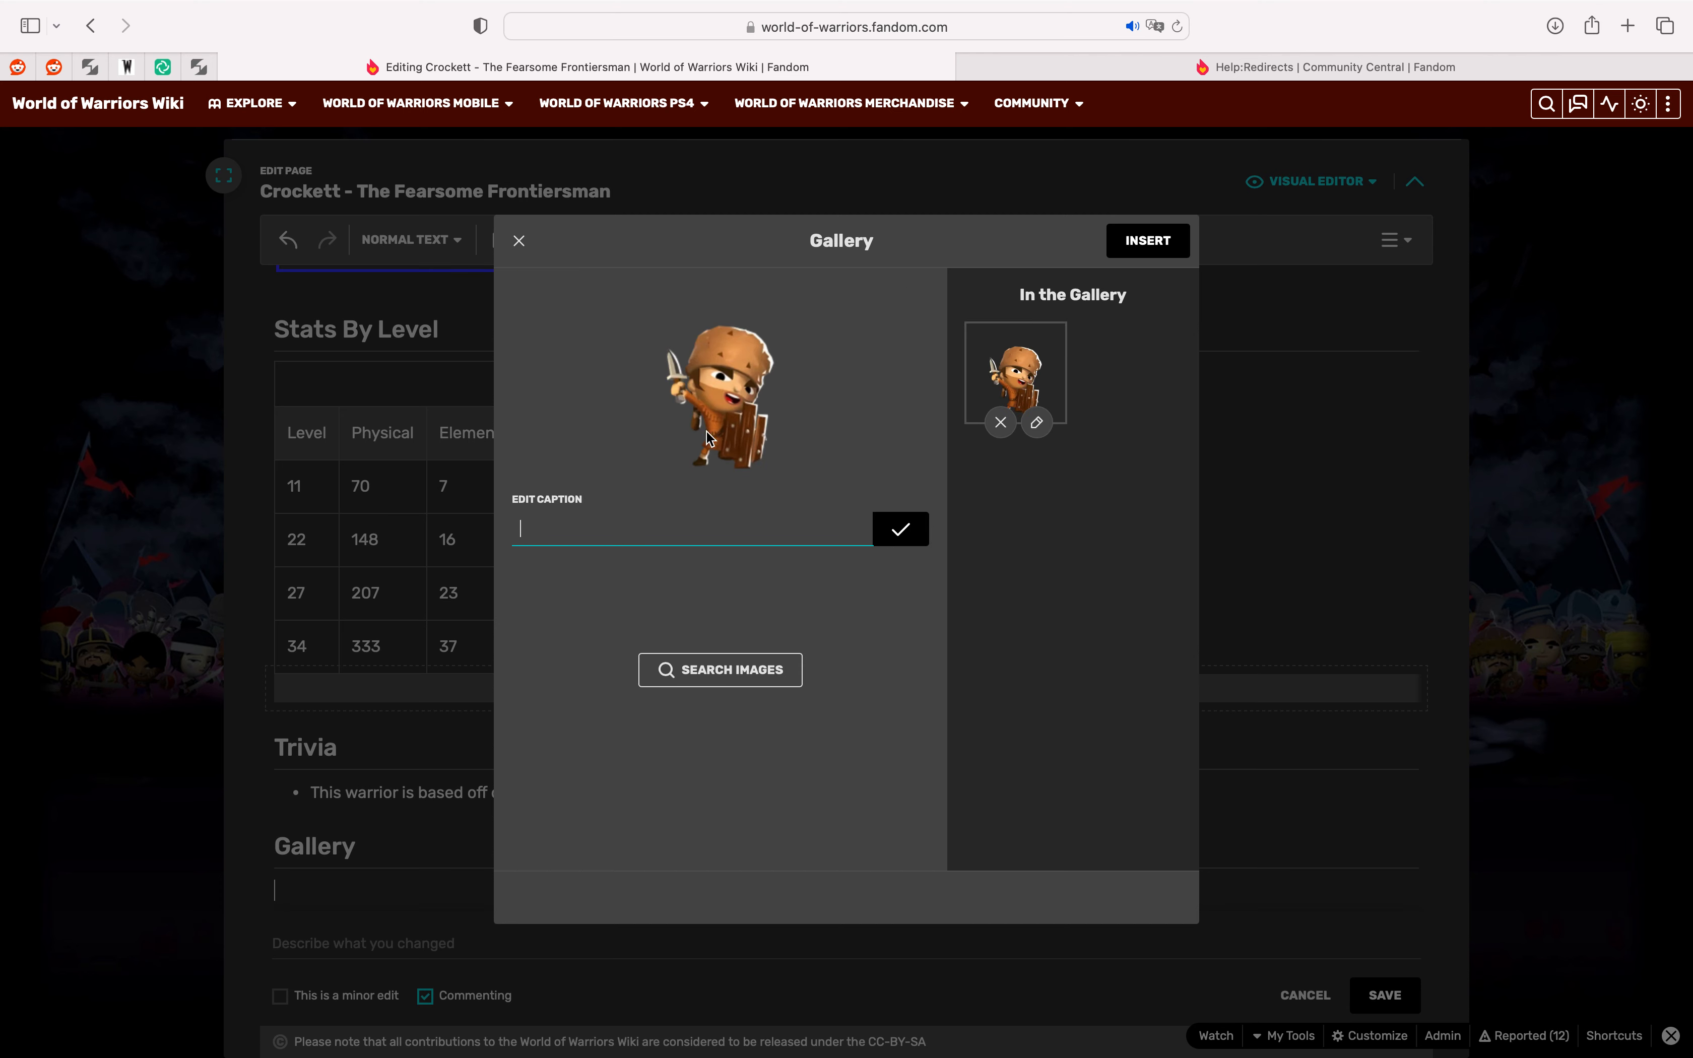
Step: Search for "cro" again, add the Crockett face close-up without a caption, and insert the gallery into the page
left_click(765, 675)
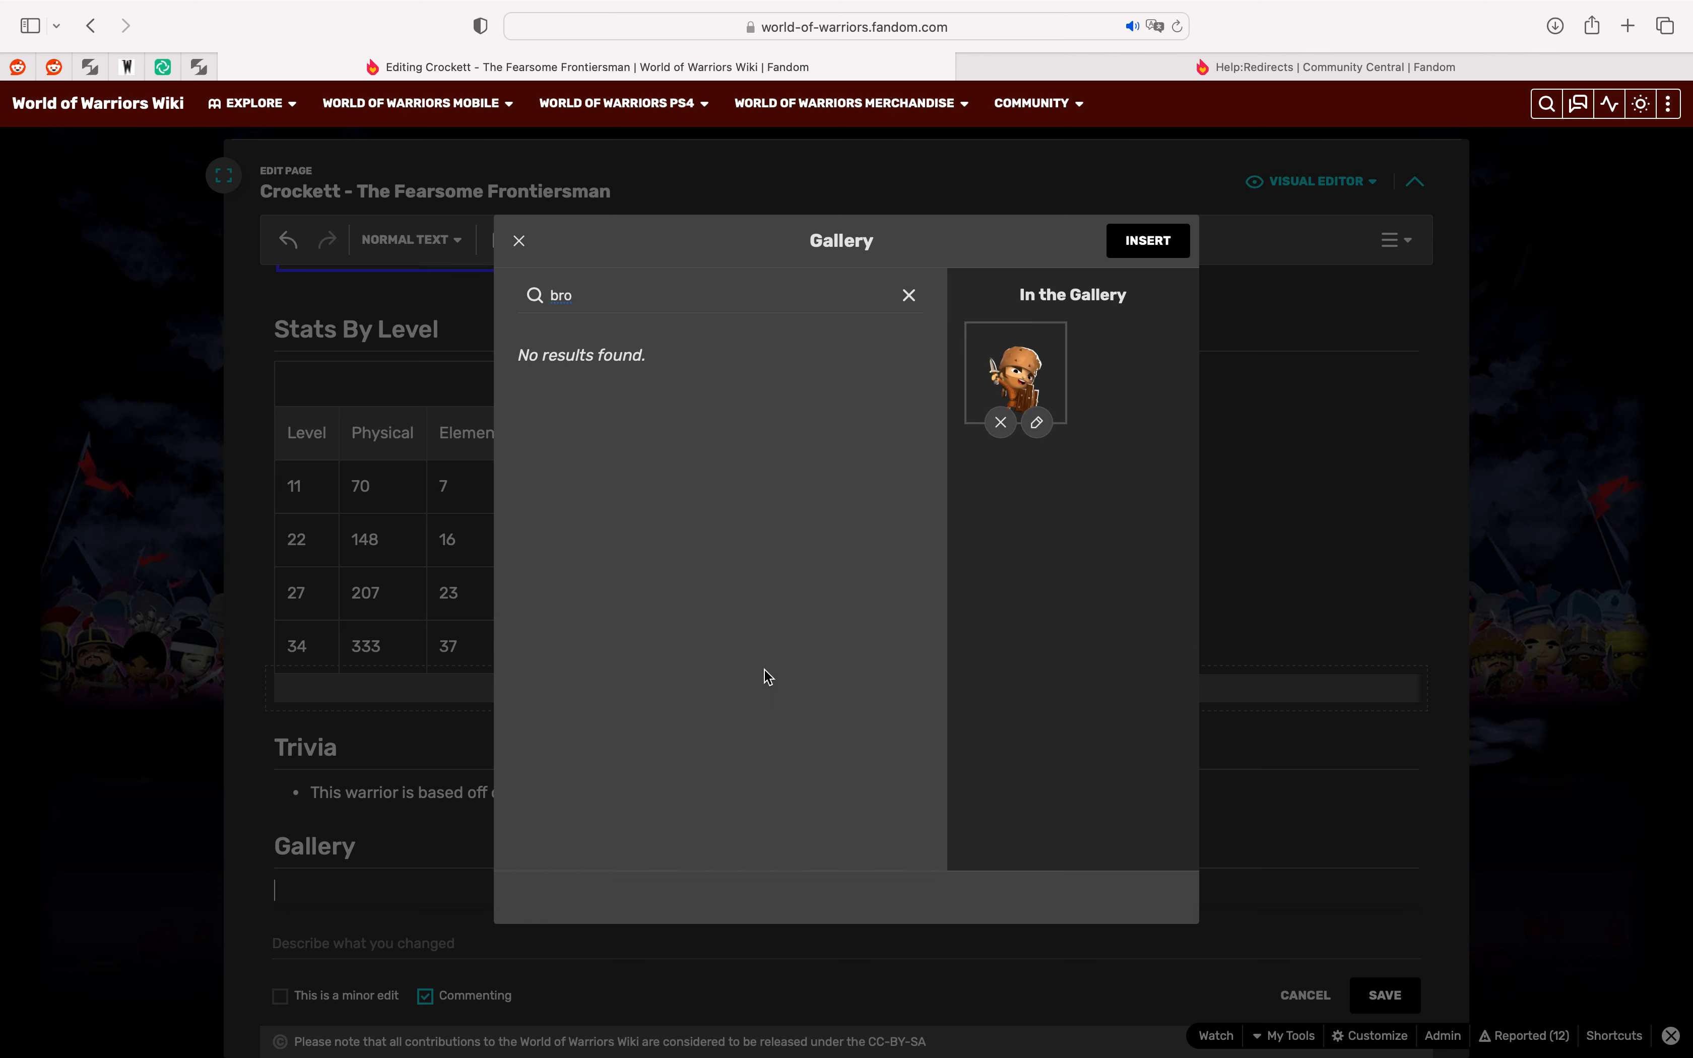
left_click(555, 295)
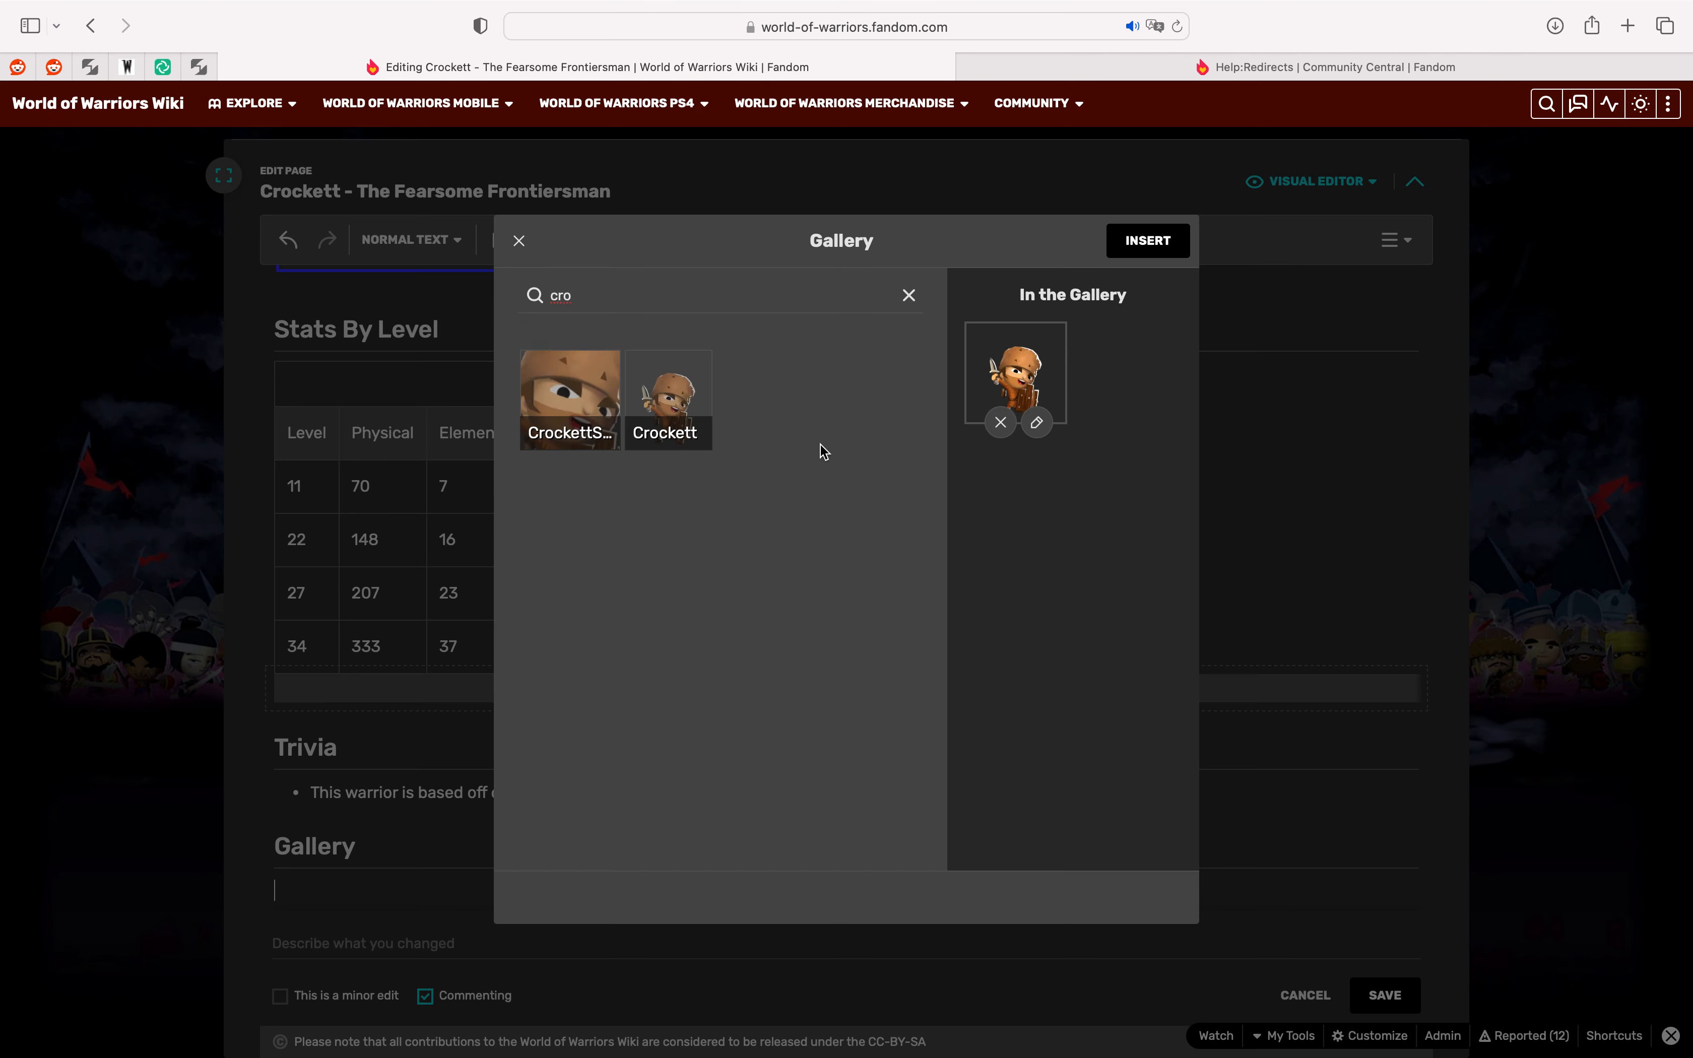
left_click(580, 398)
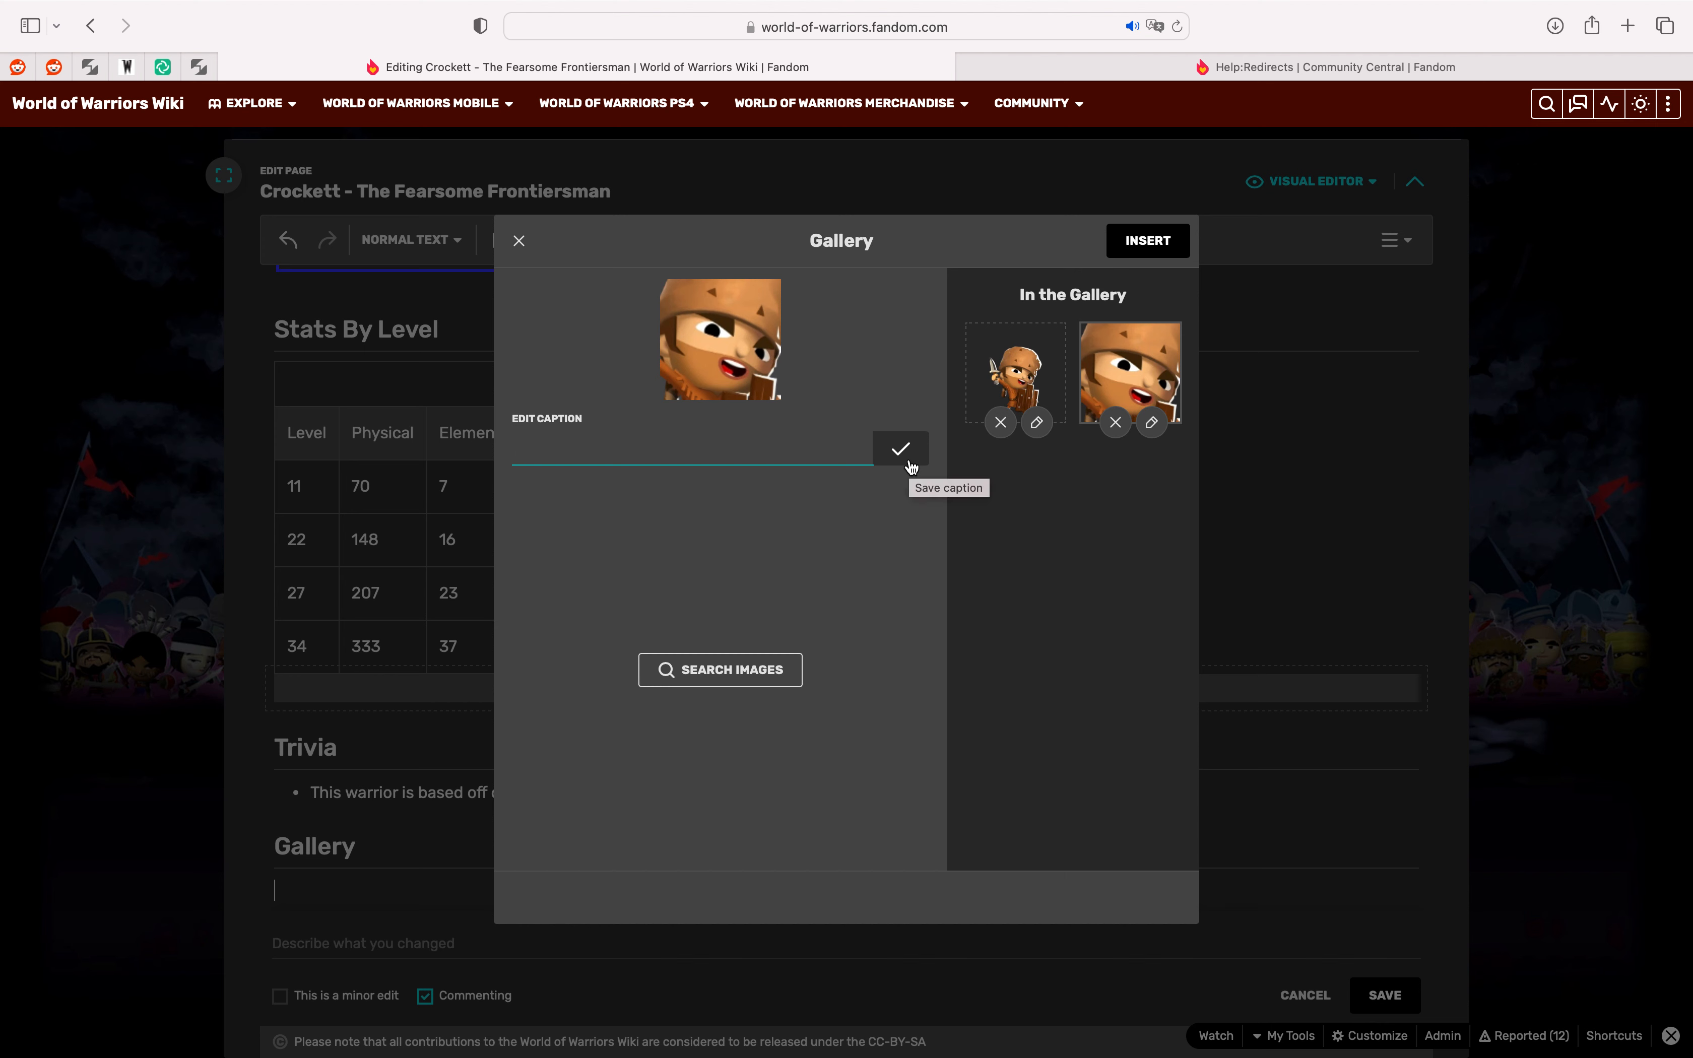
left_click(902, 451)
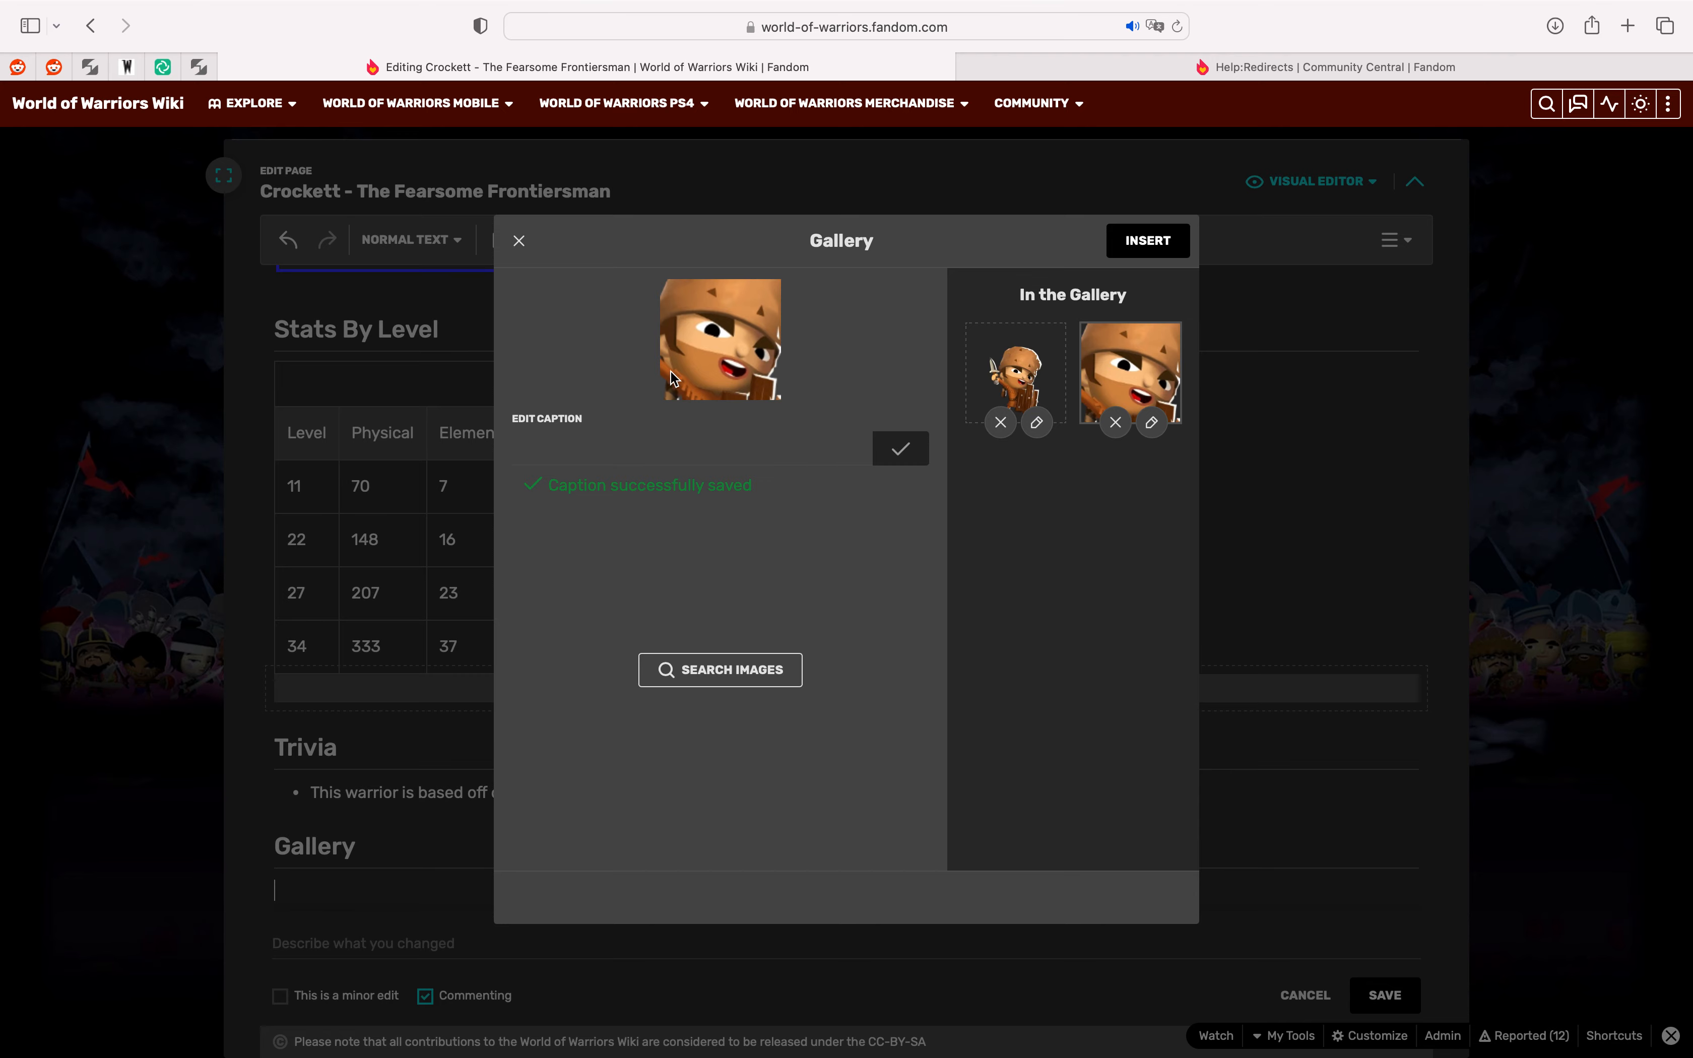
left_click(717, 666)
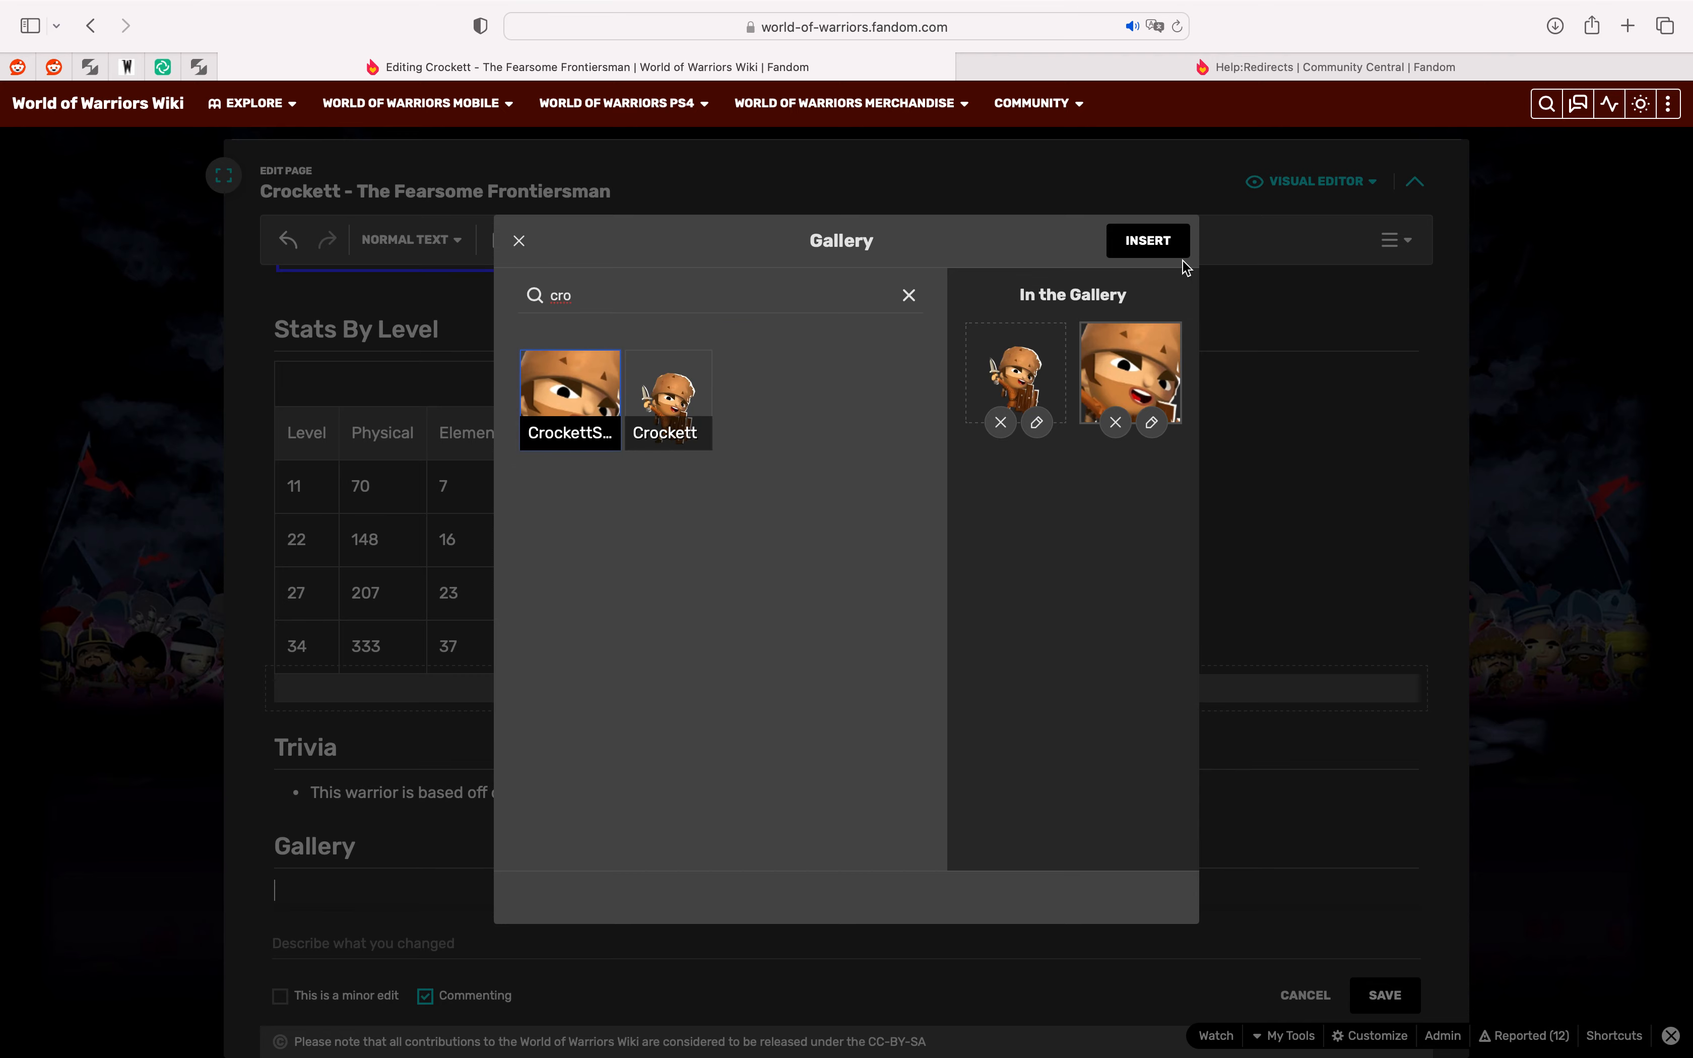
left_click(1149, 245)
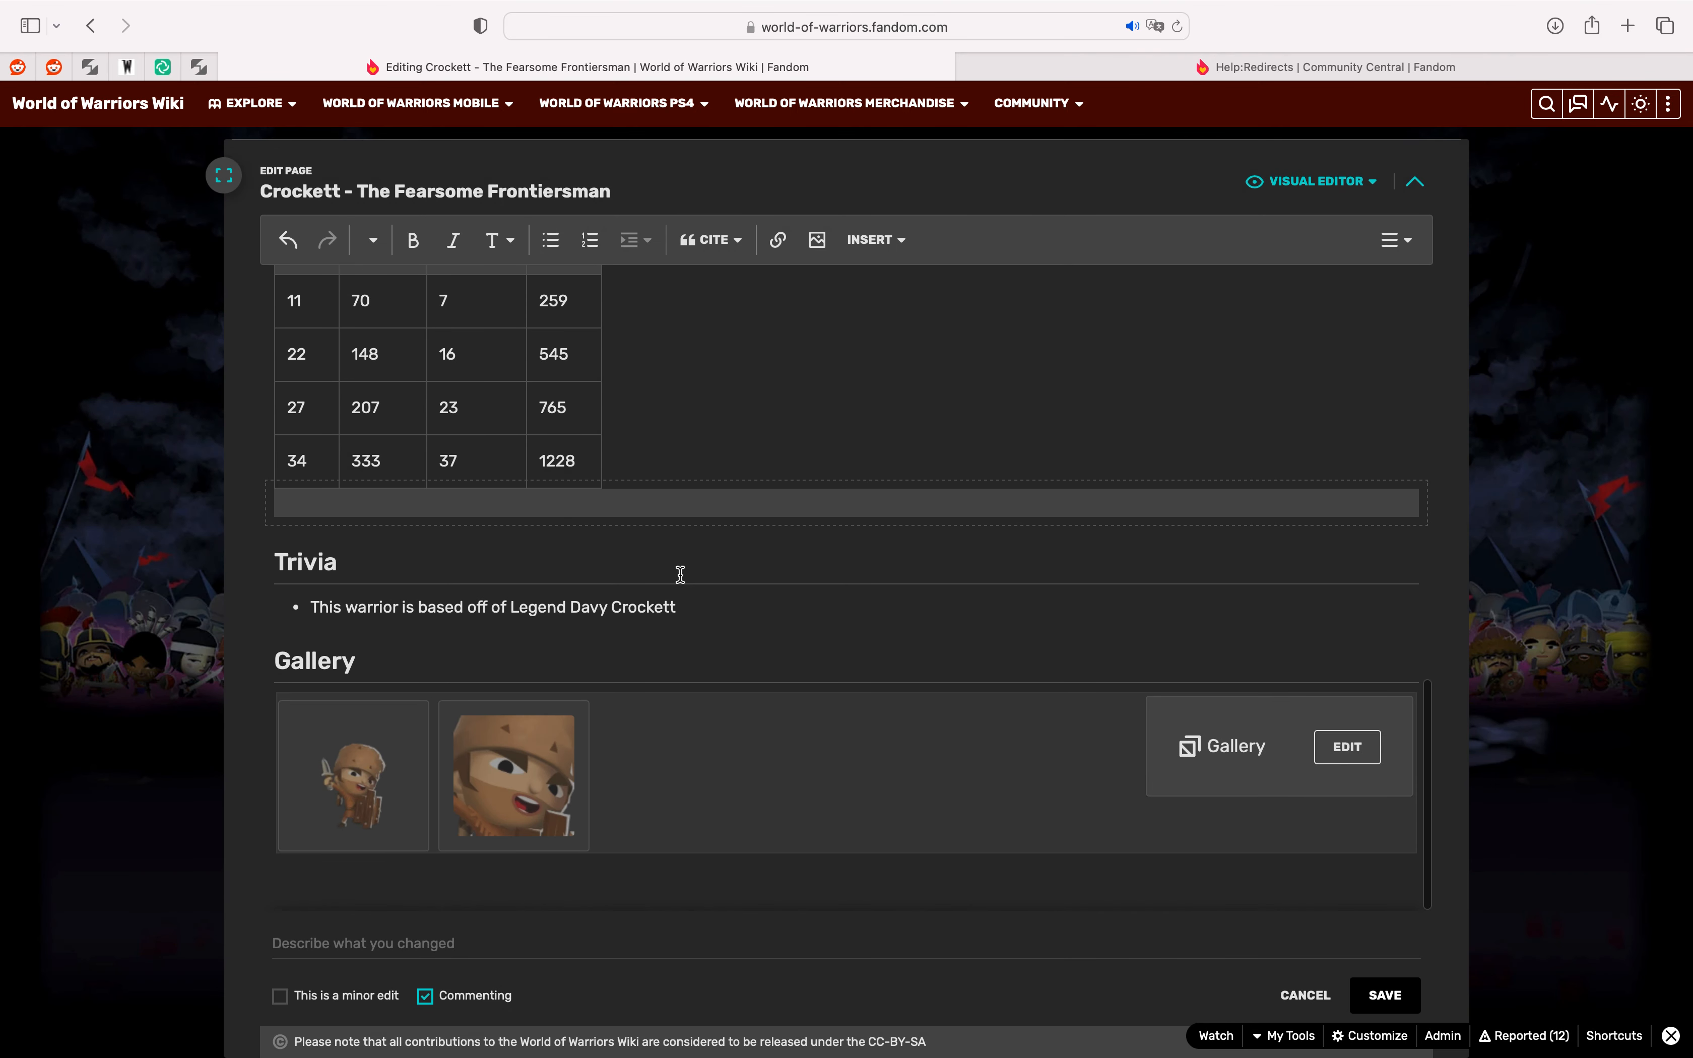
Step: Save the edits to Crockett's page and look through the published page and its comments
left_click(693, 588)
scroll(778, 624, "up", 10)
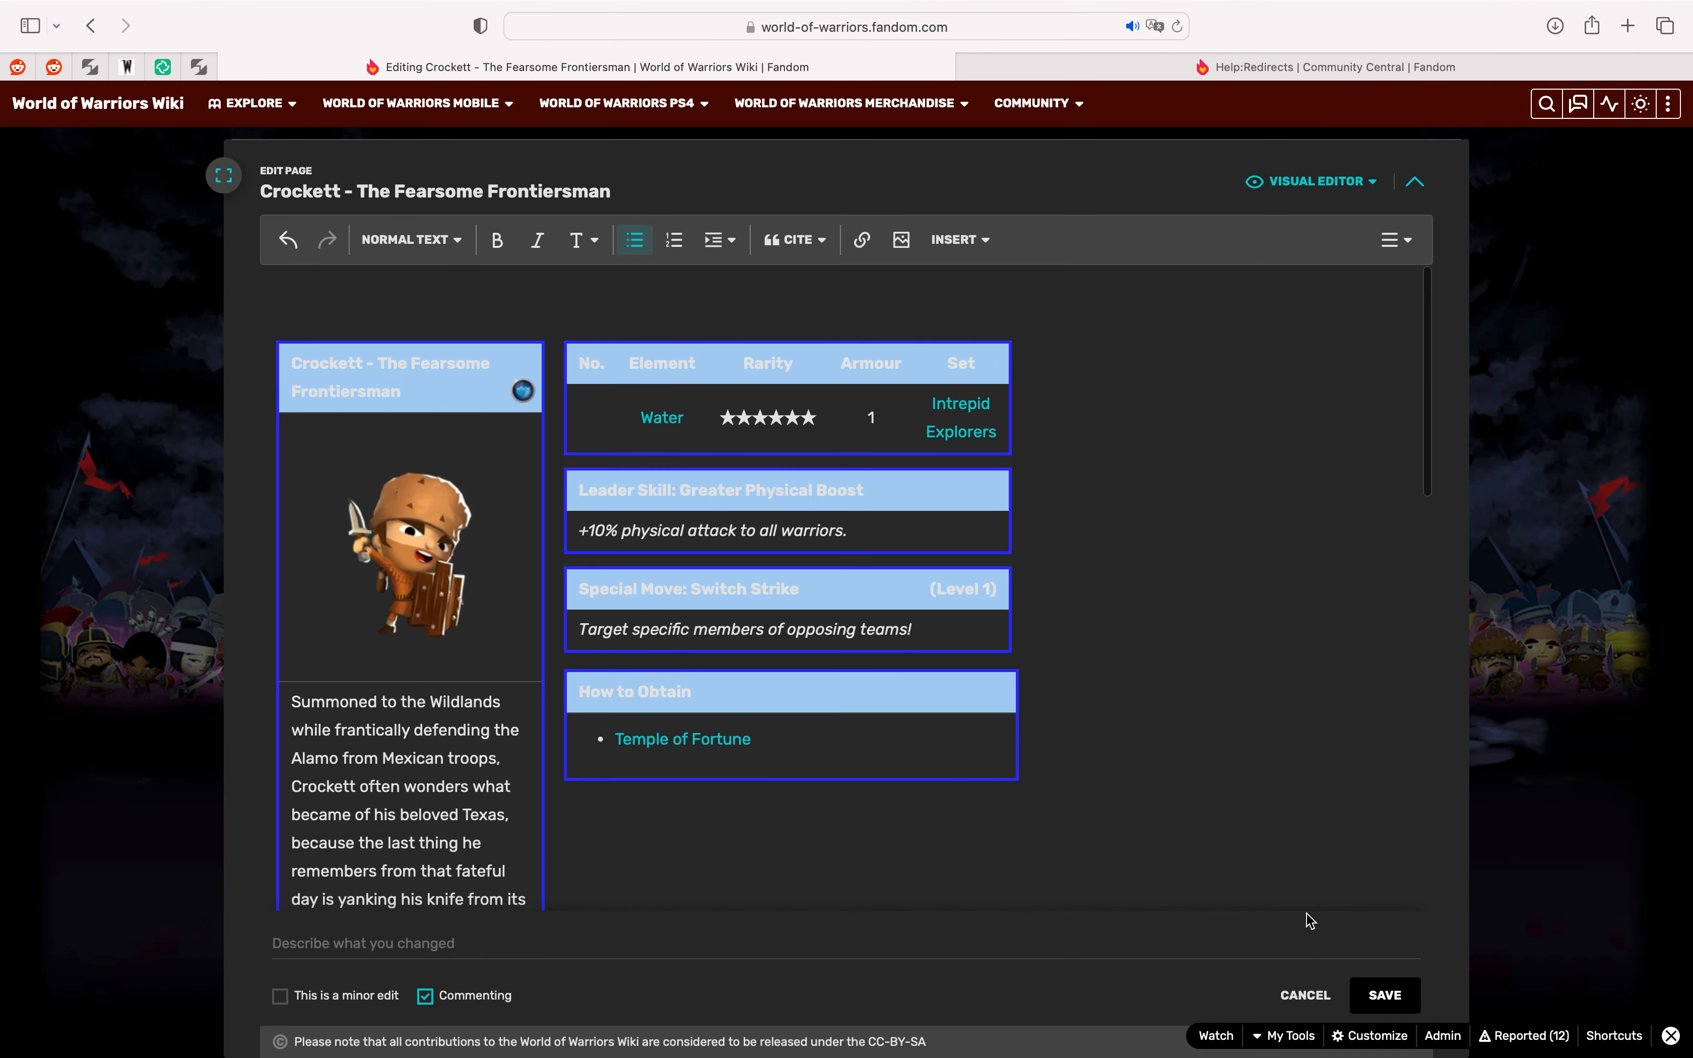
left_click(1387, 998)
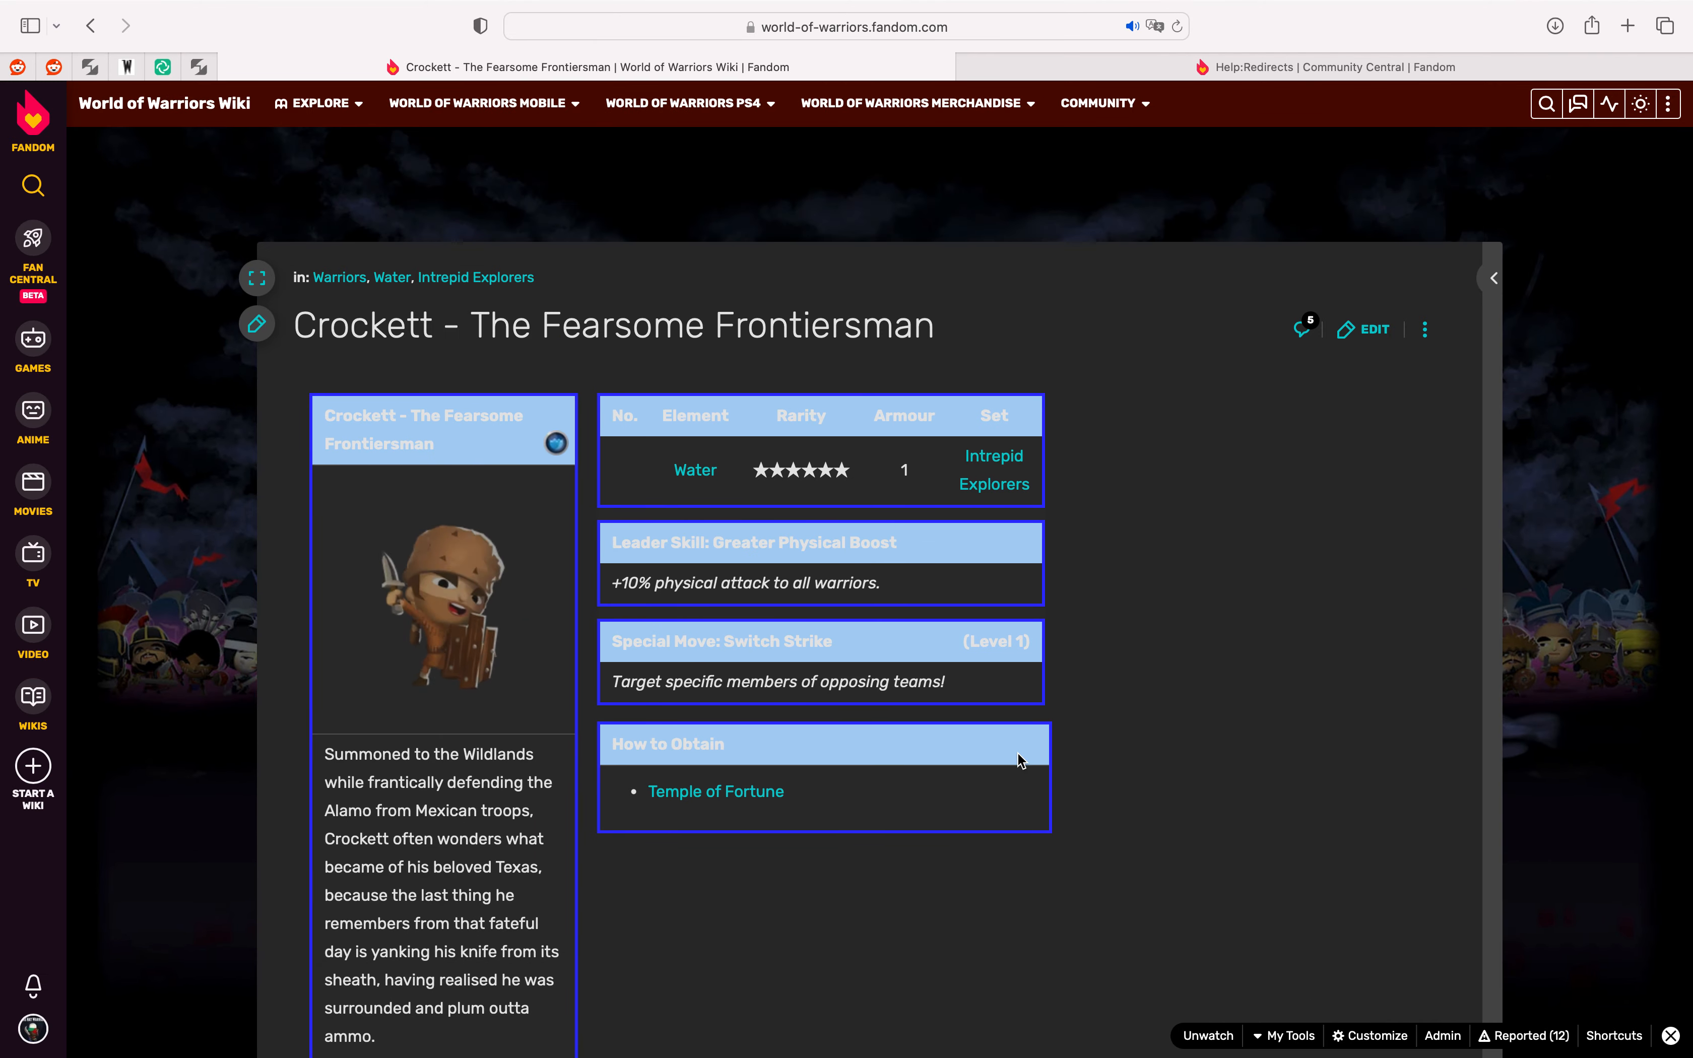
scroll(1022, 761, "down", 15)
scroll(1022, 761, "down", 10)
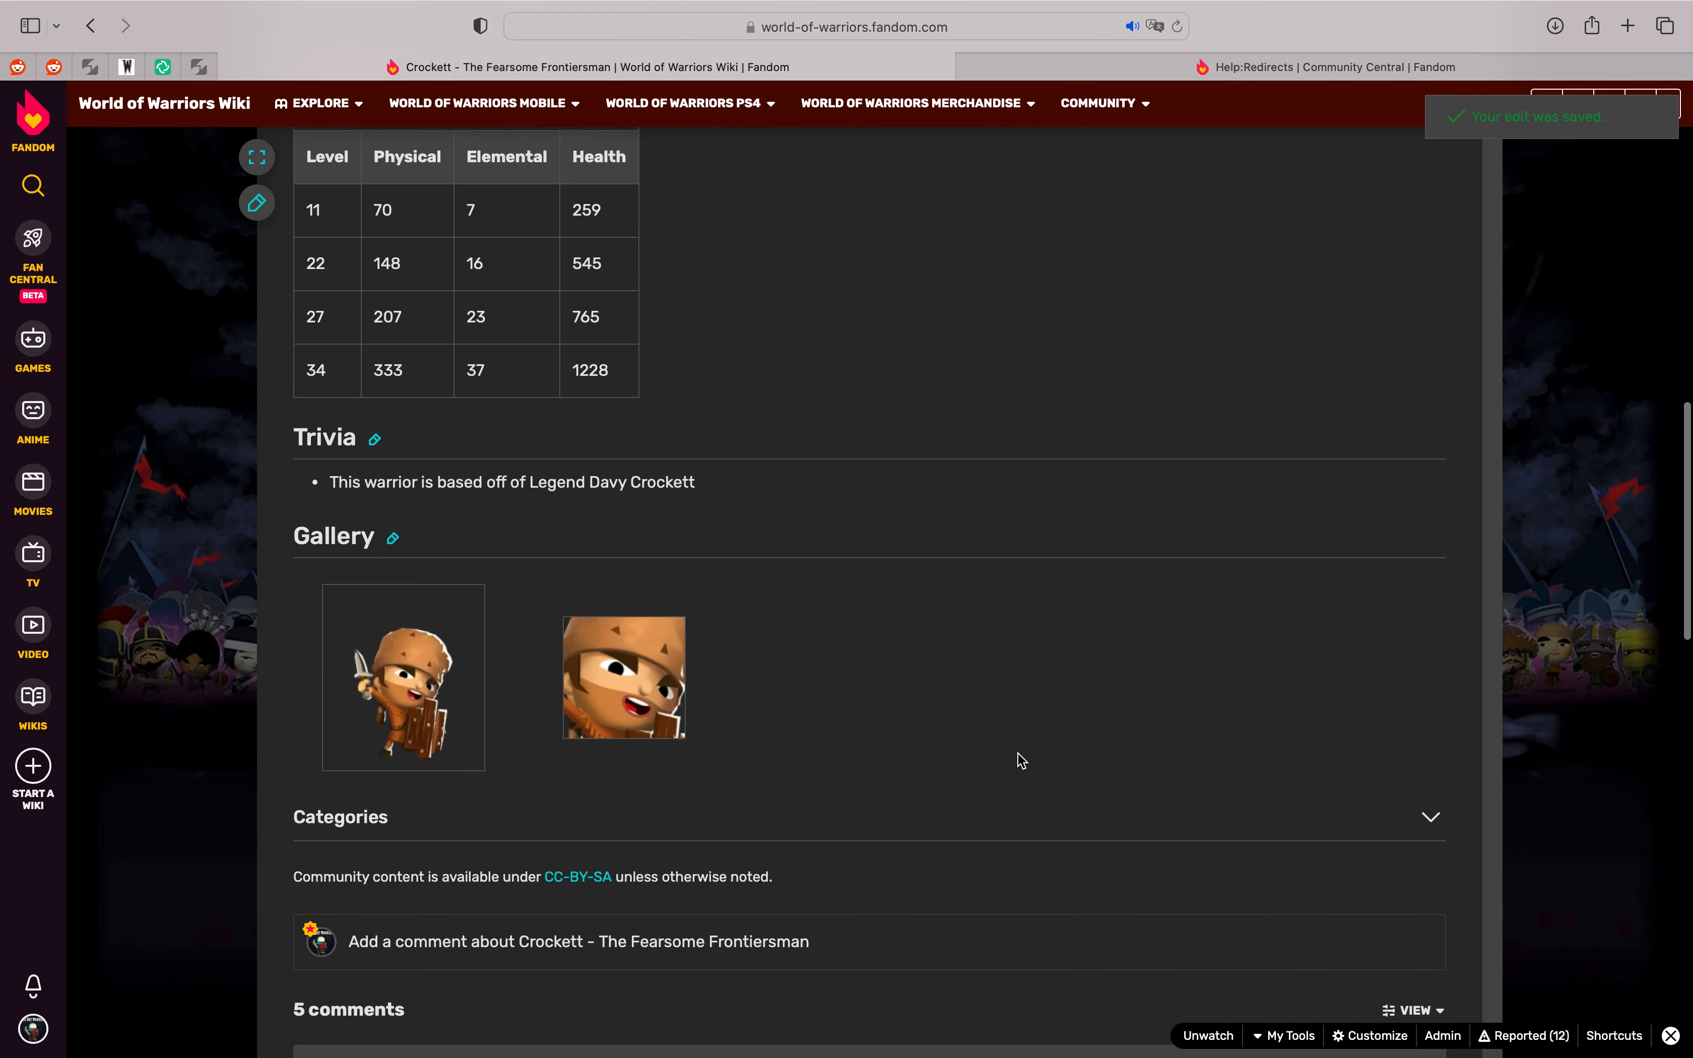
scroll(1020, 761, "down", 10)
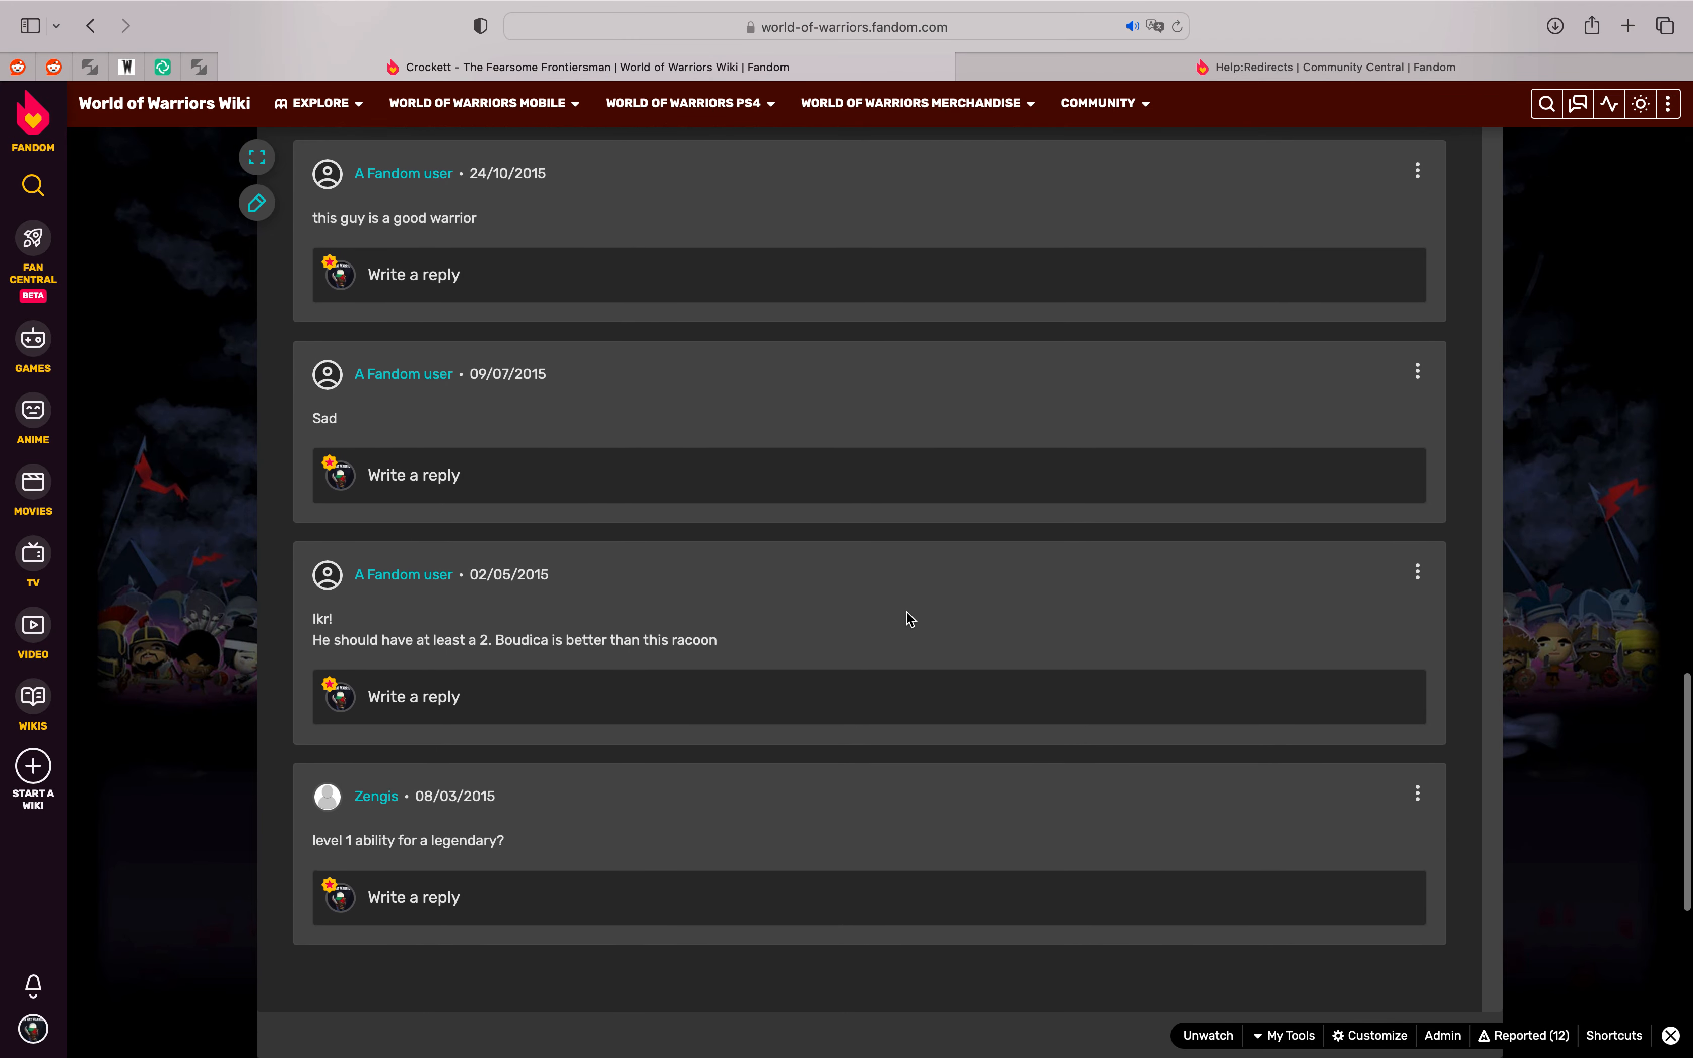
scroll(908, 618, "up", 10)
scroll(908, 619, "up", 15)
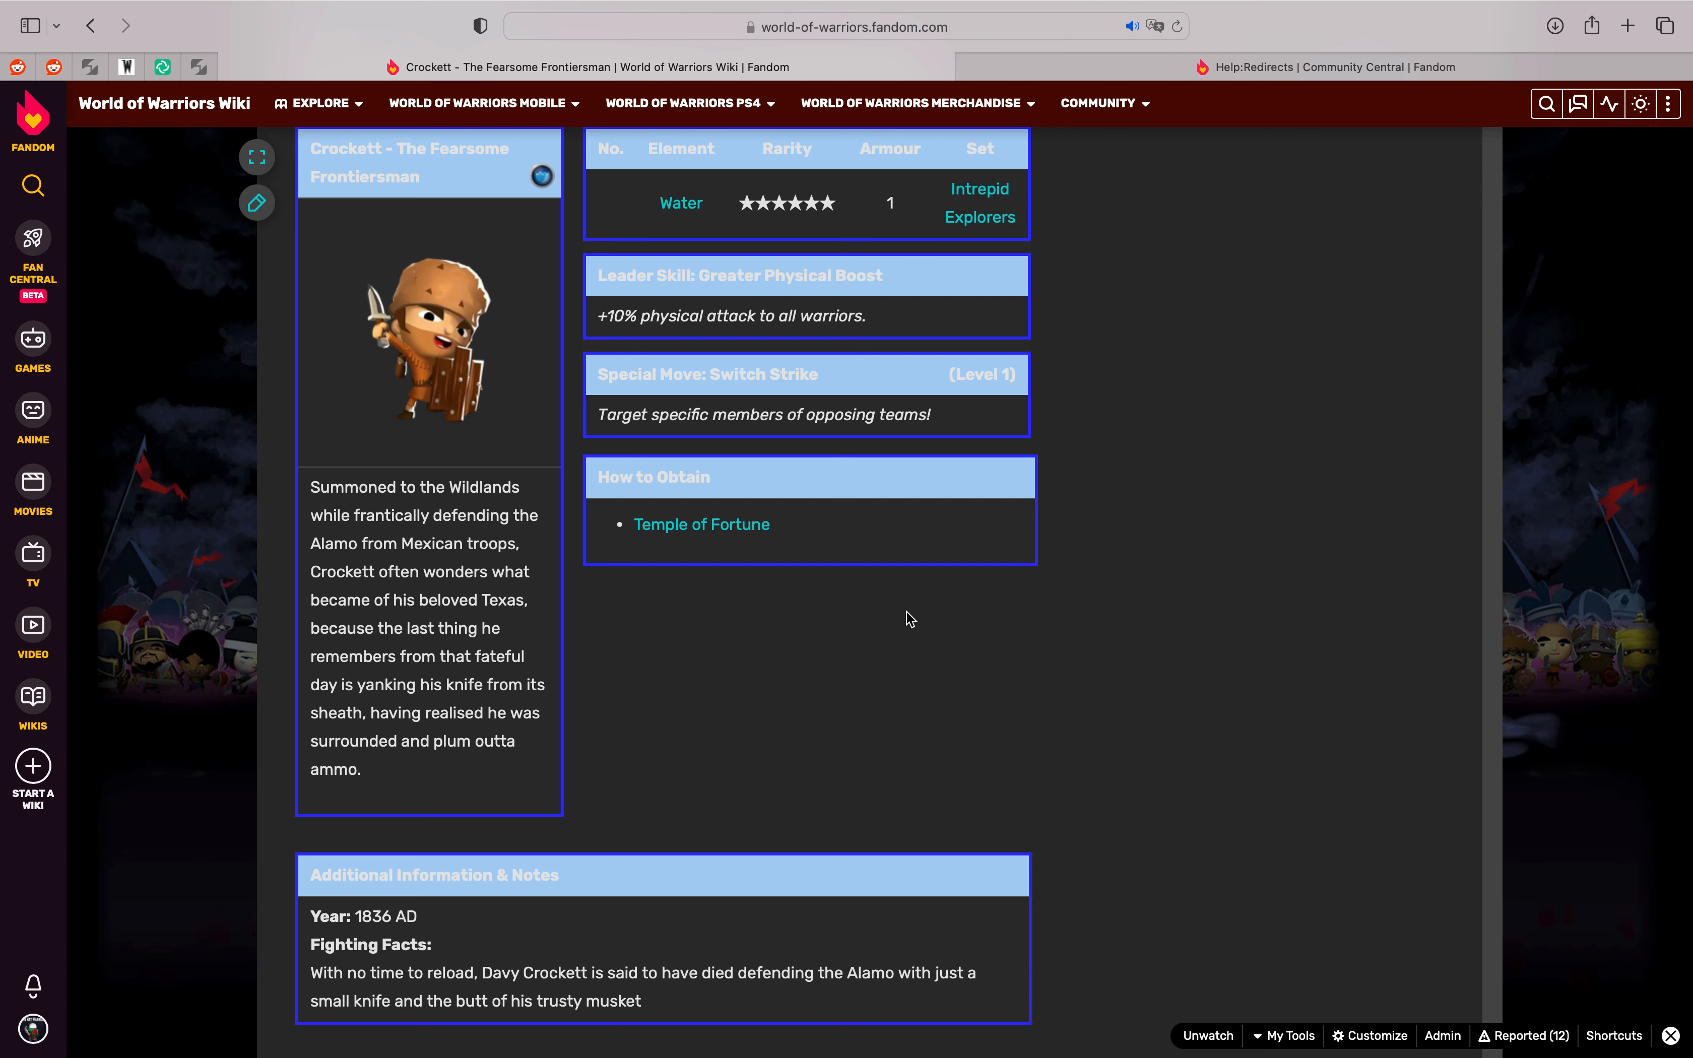
Step: Review the reader comments on Crockett's published page, check the options of the "hello" comment, and recheck the stats tables
scroll(910, 619, "down", 15)
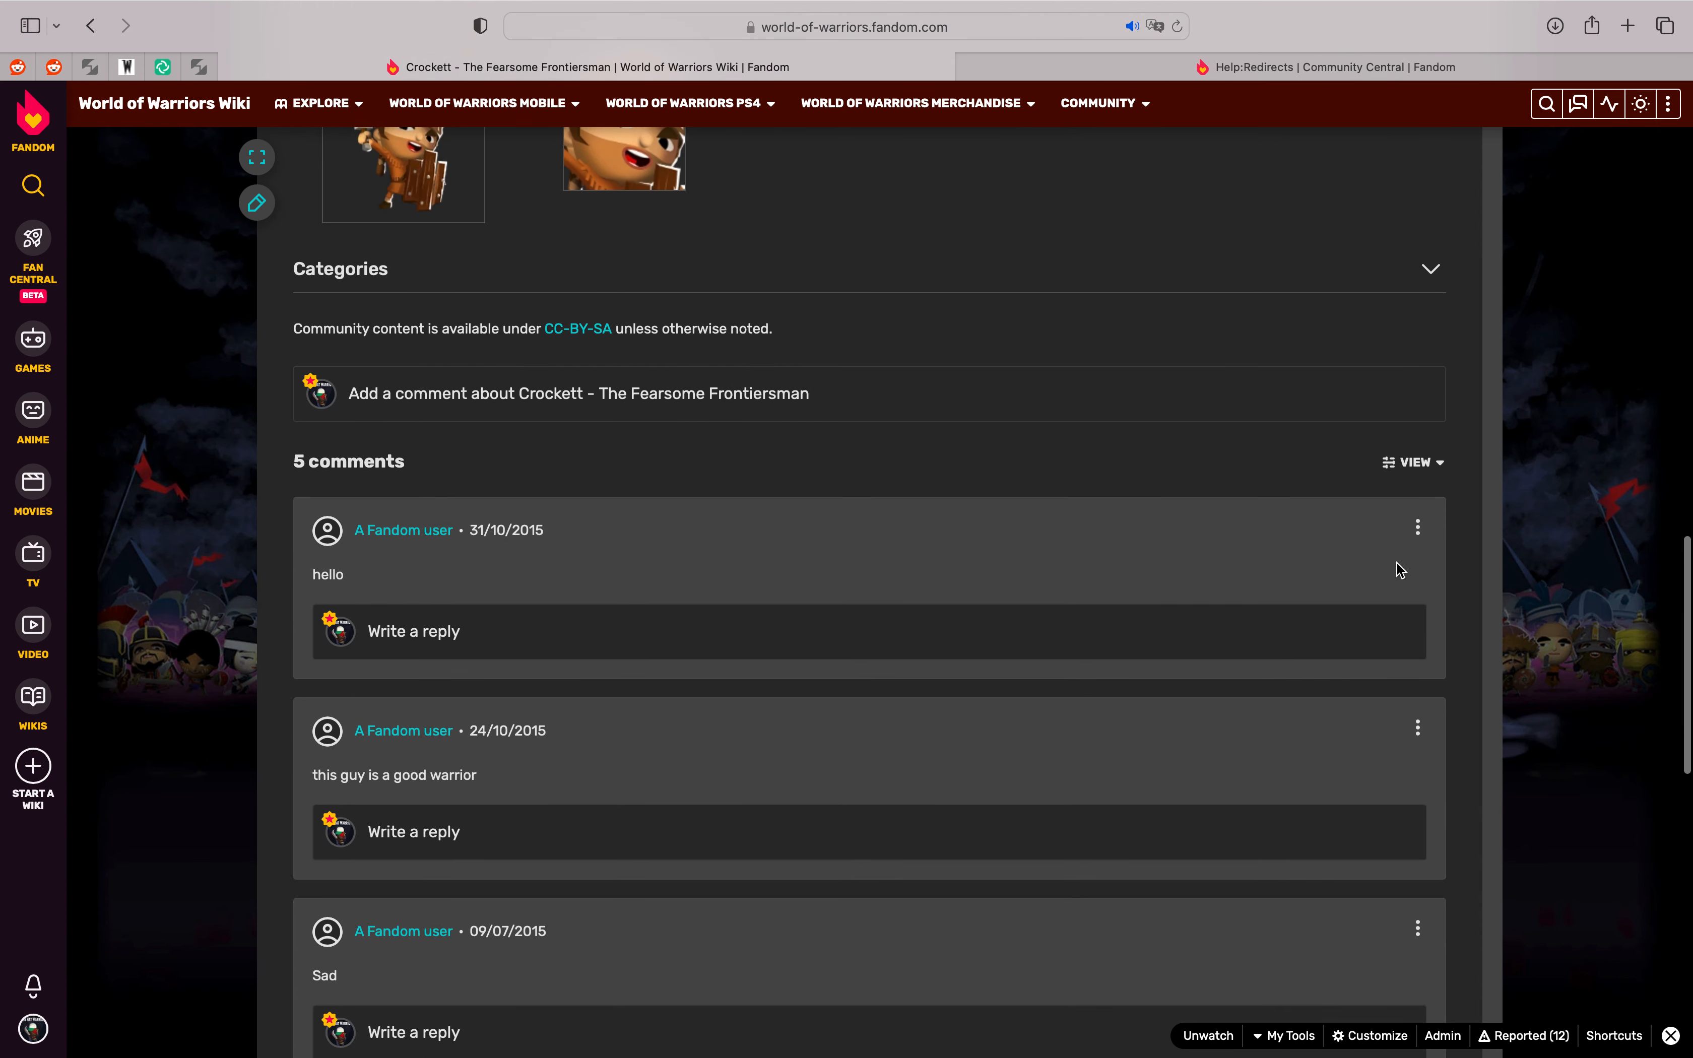
left_click(1418, 527)
left_click(966, 524)
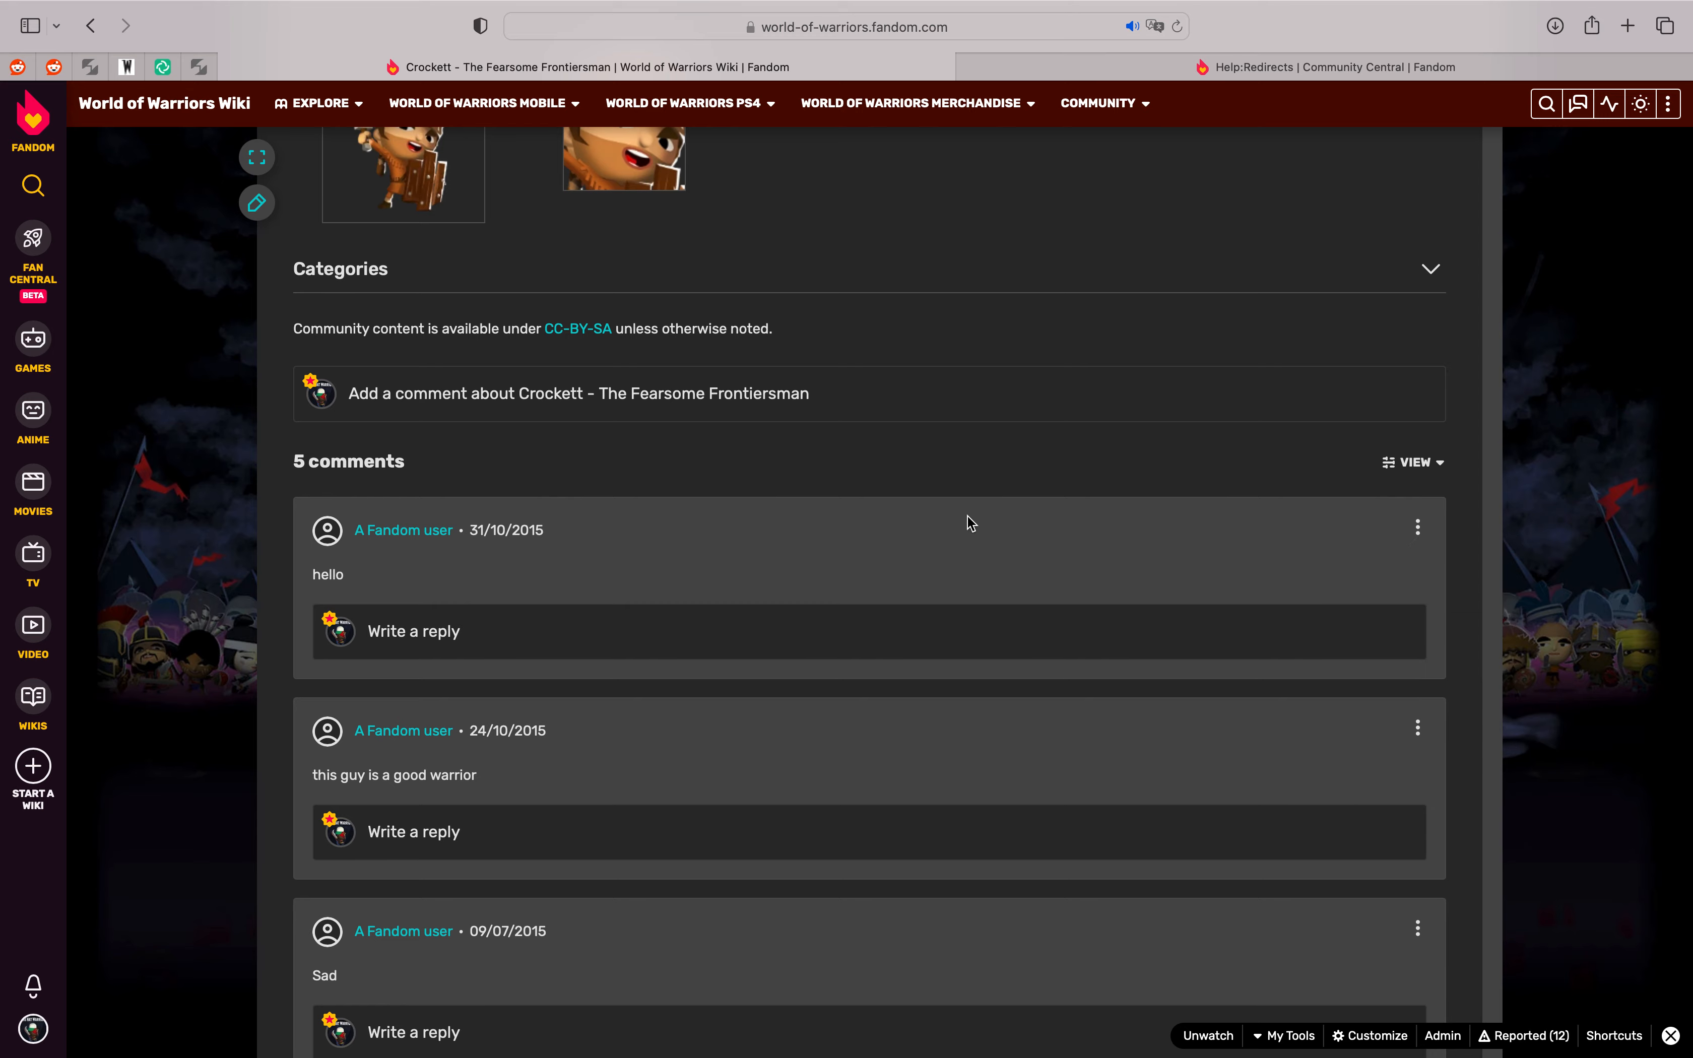
scroll(943, 420, "up", 10)
scroll(943, 419, "up", 5)
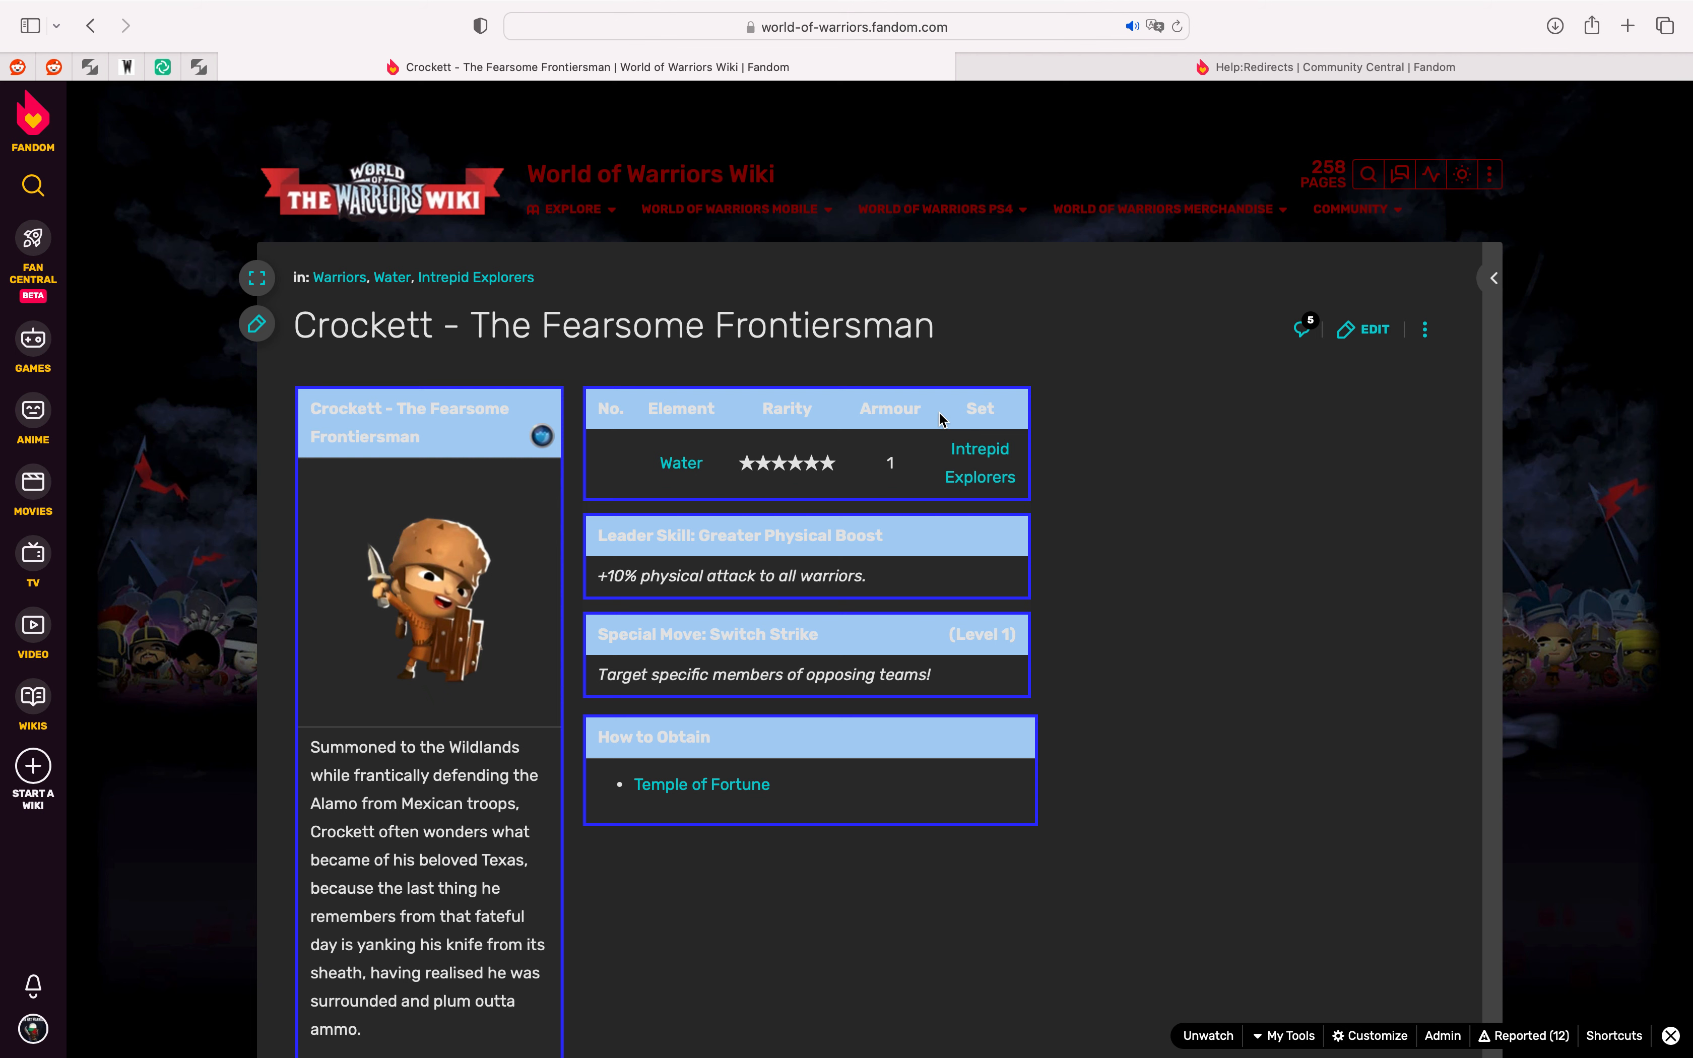
scroll(894, 370, "down", 3)
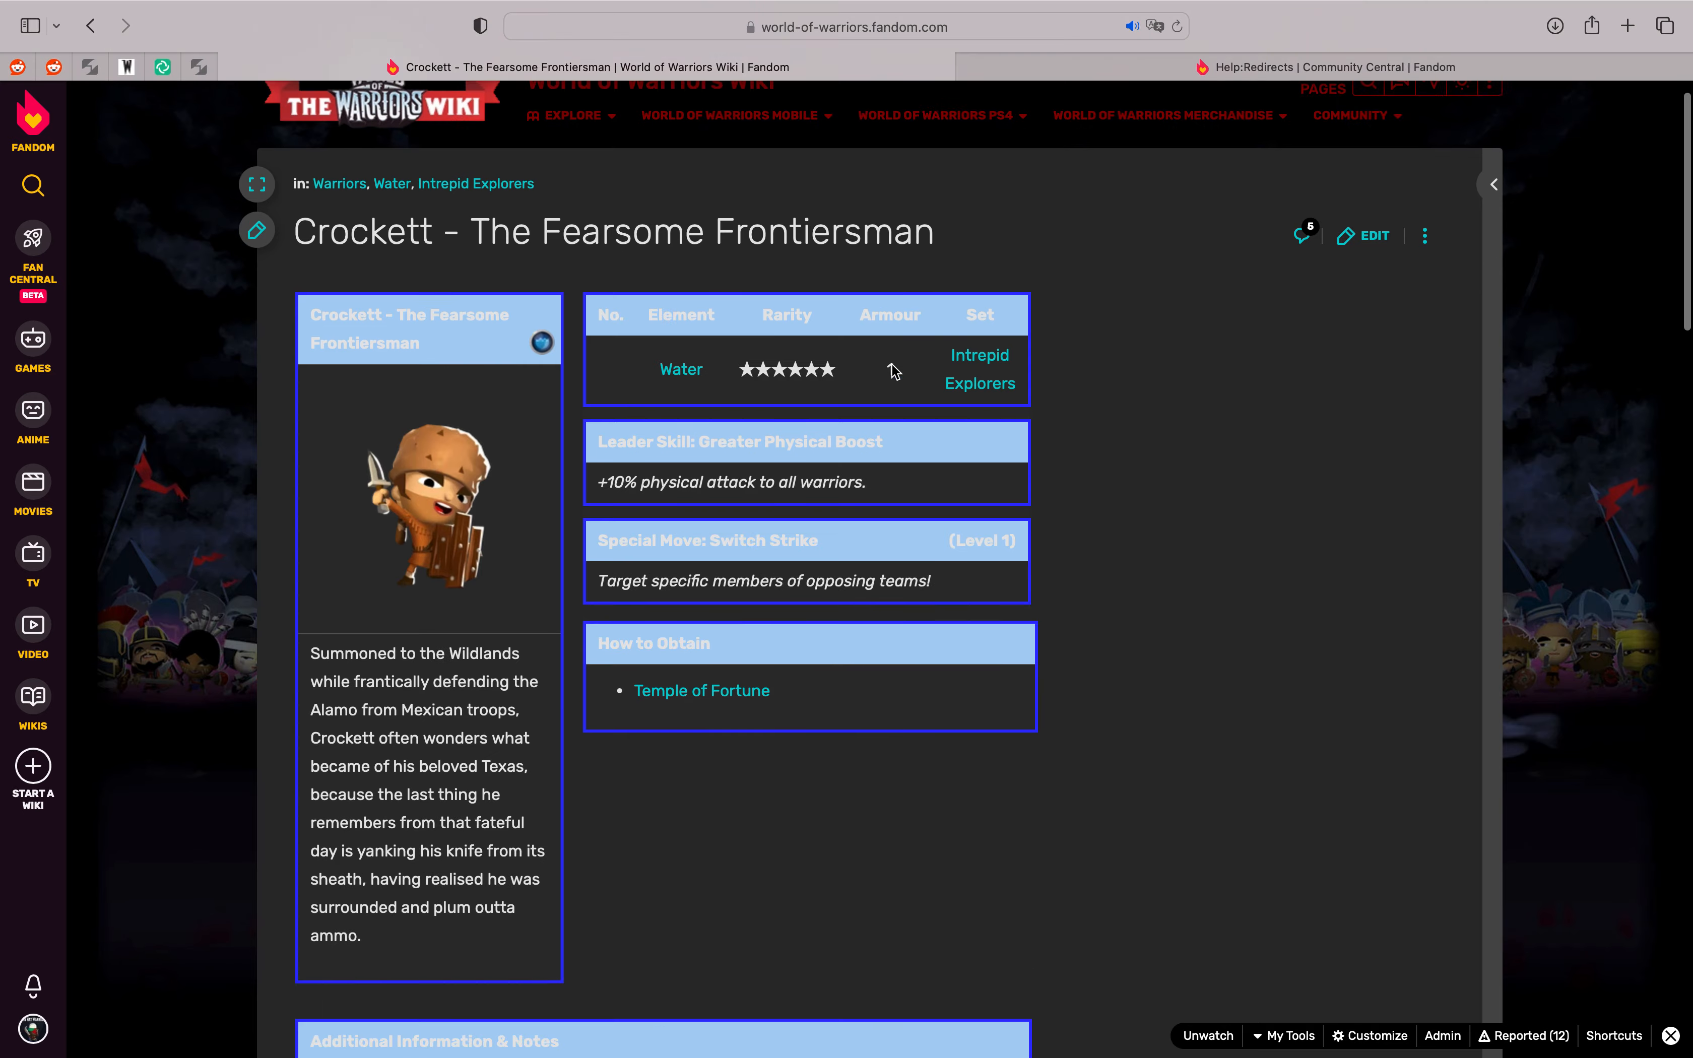
scroll(894, 370, "up", 3)
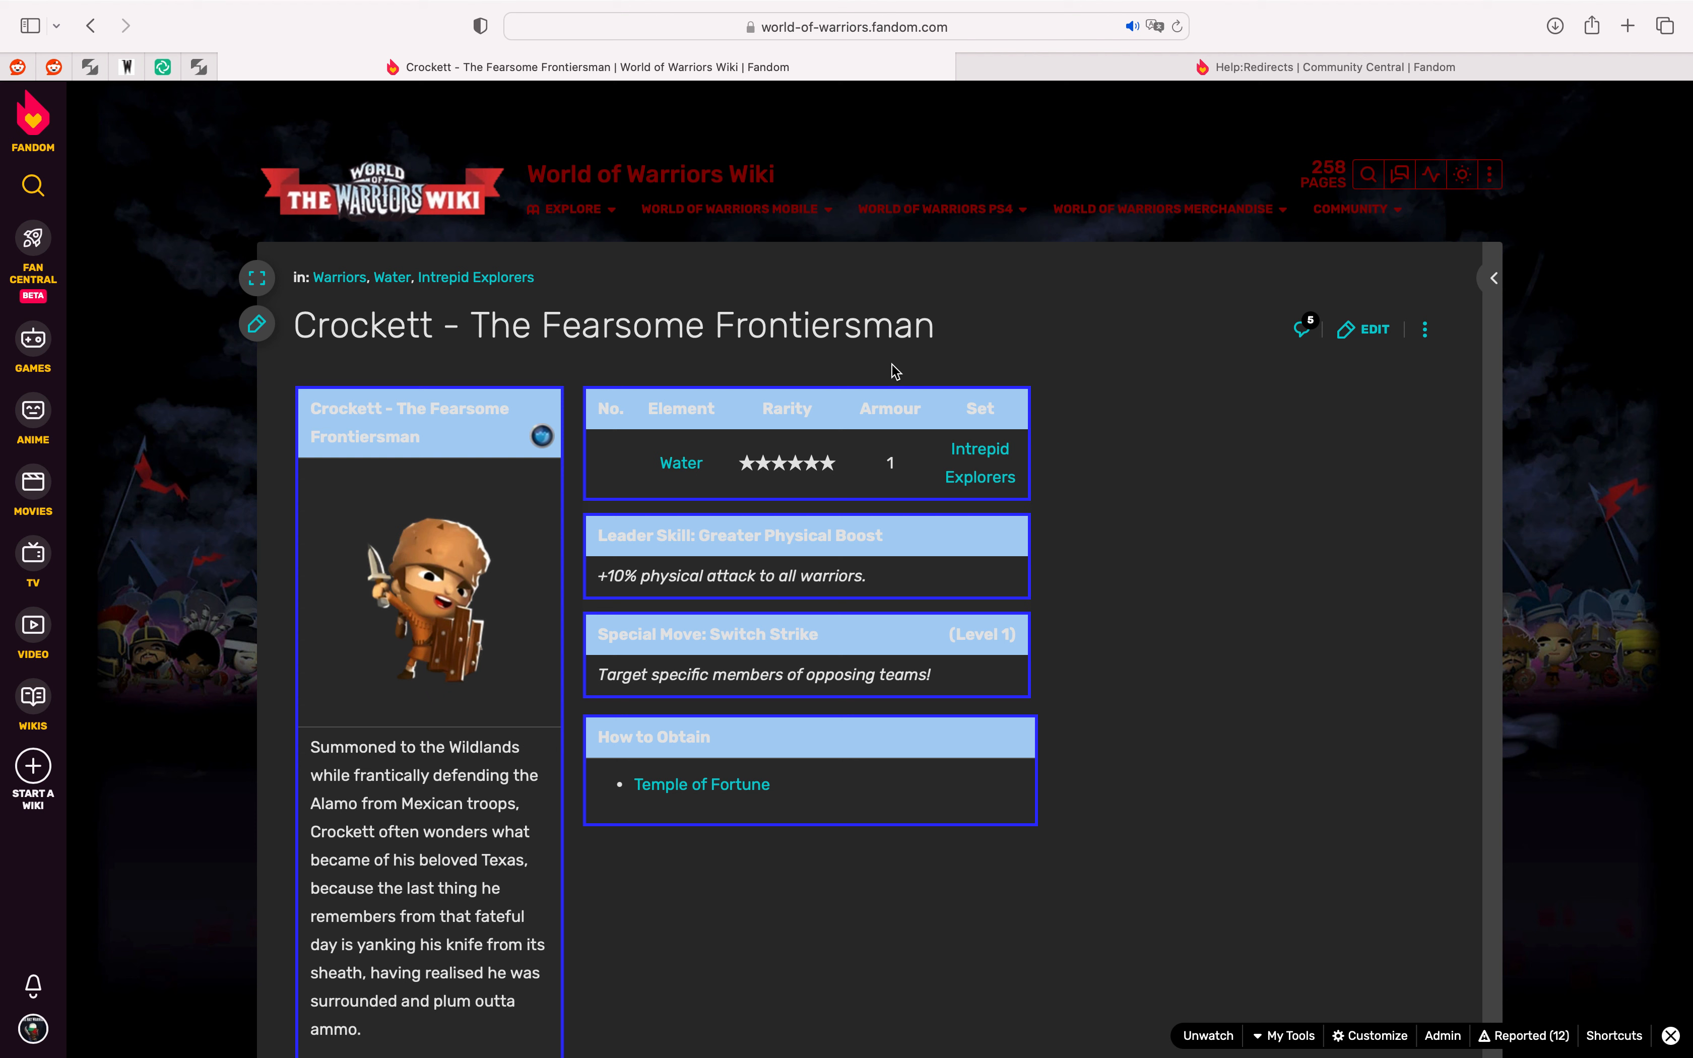
Step: Open the List of Warriors page and look through the main warrior table down to the Seasonal Warriors section
mouse_move(810, 217)
mouse_move(798, 257)
mouse_move(876, 266)
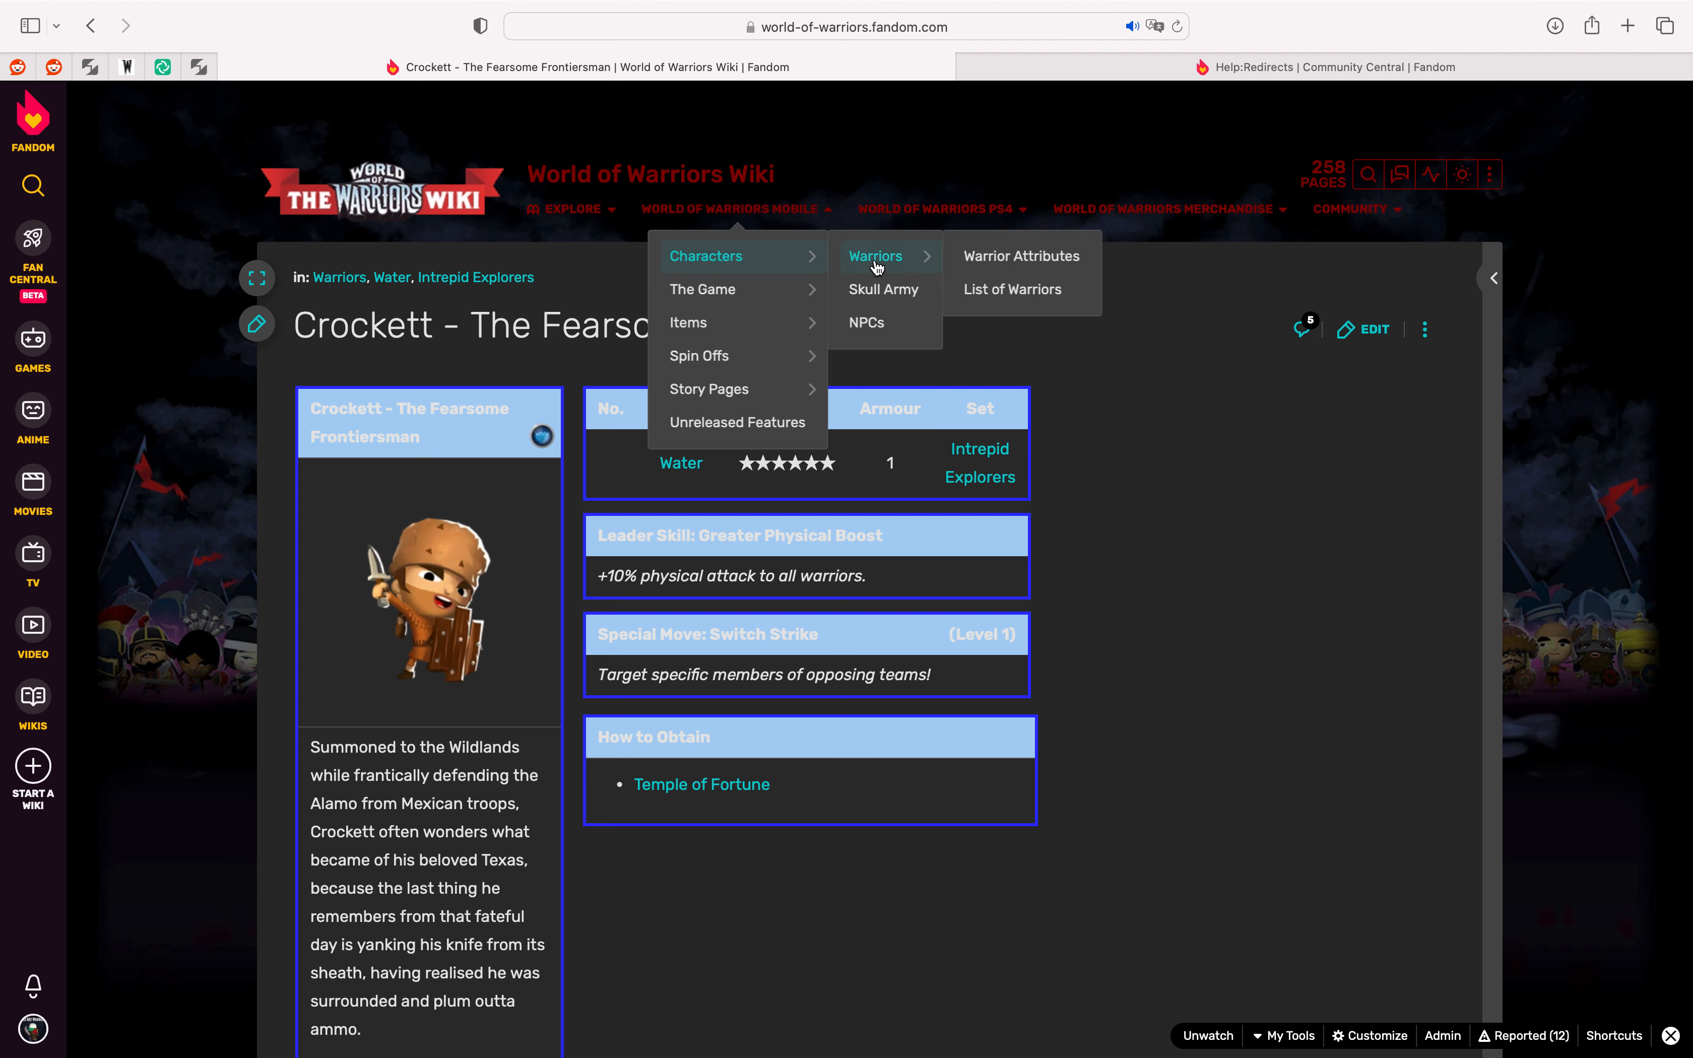
left_click(979, 291)
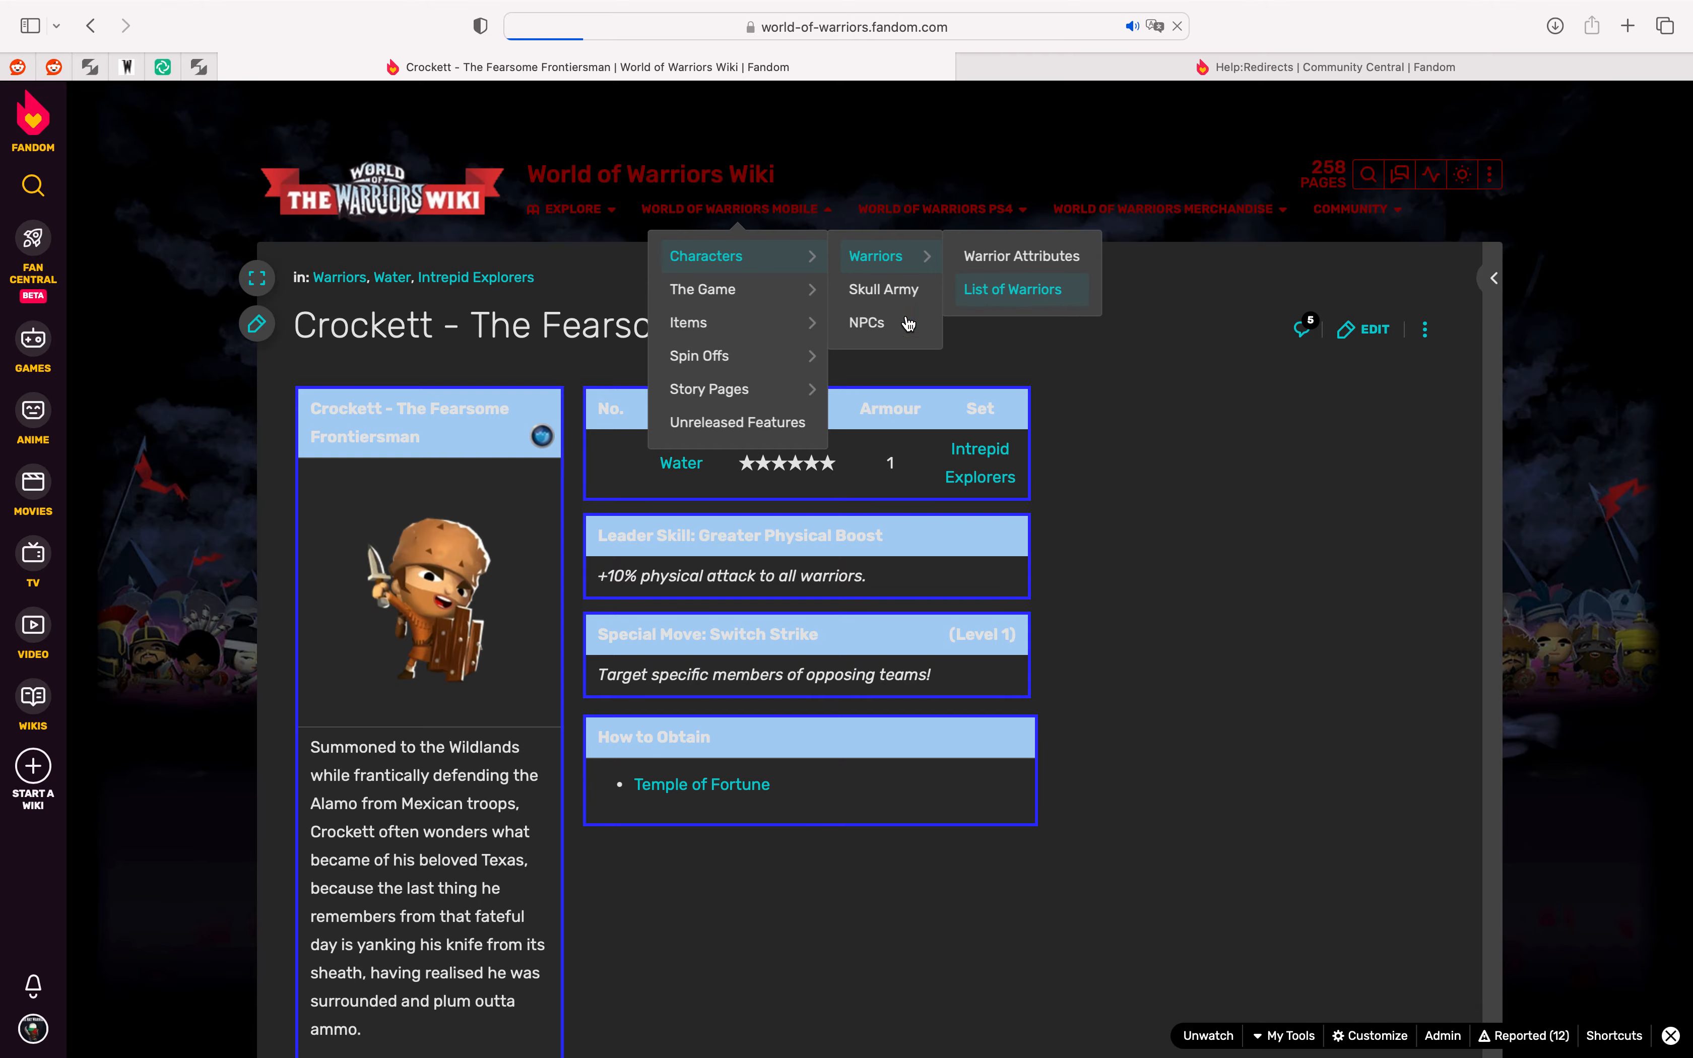
scroll(452, 642, "down", 10)
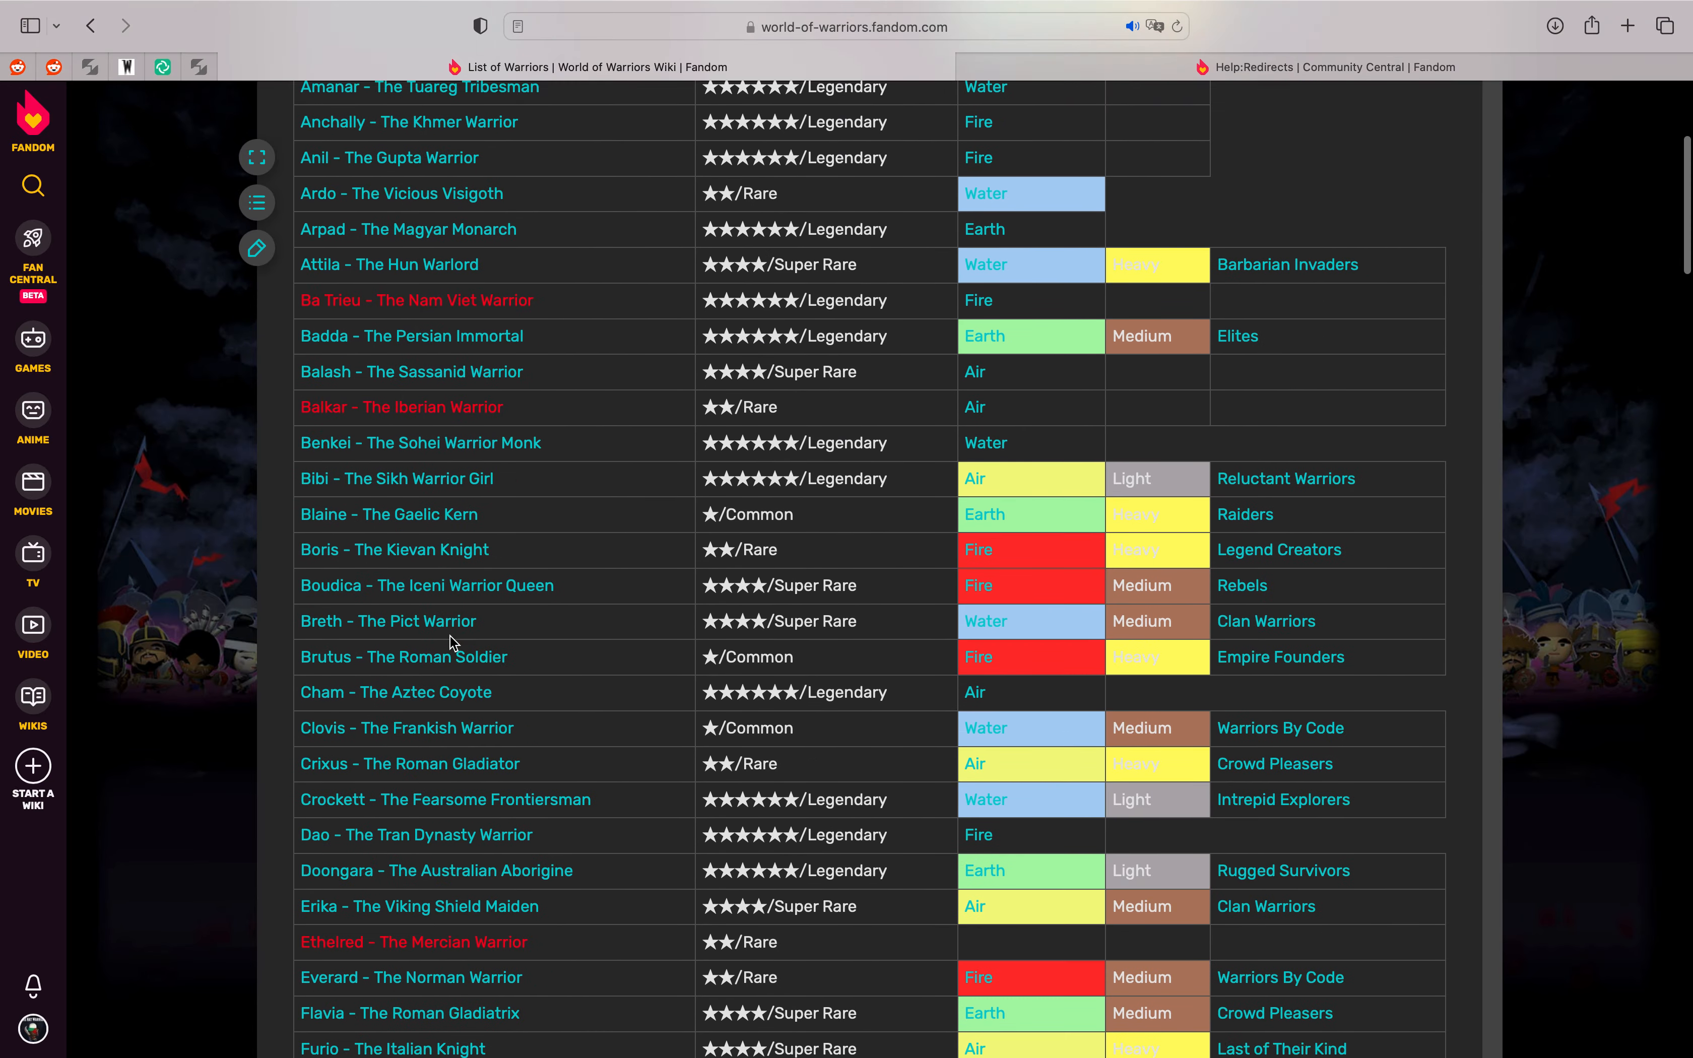
scroll(452, 643, "down", 20)
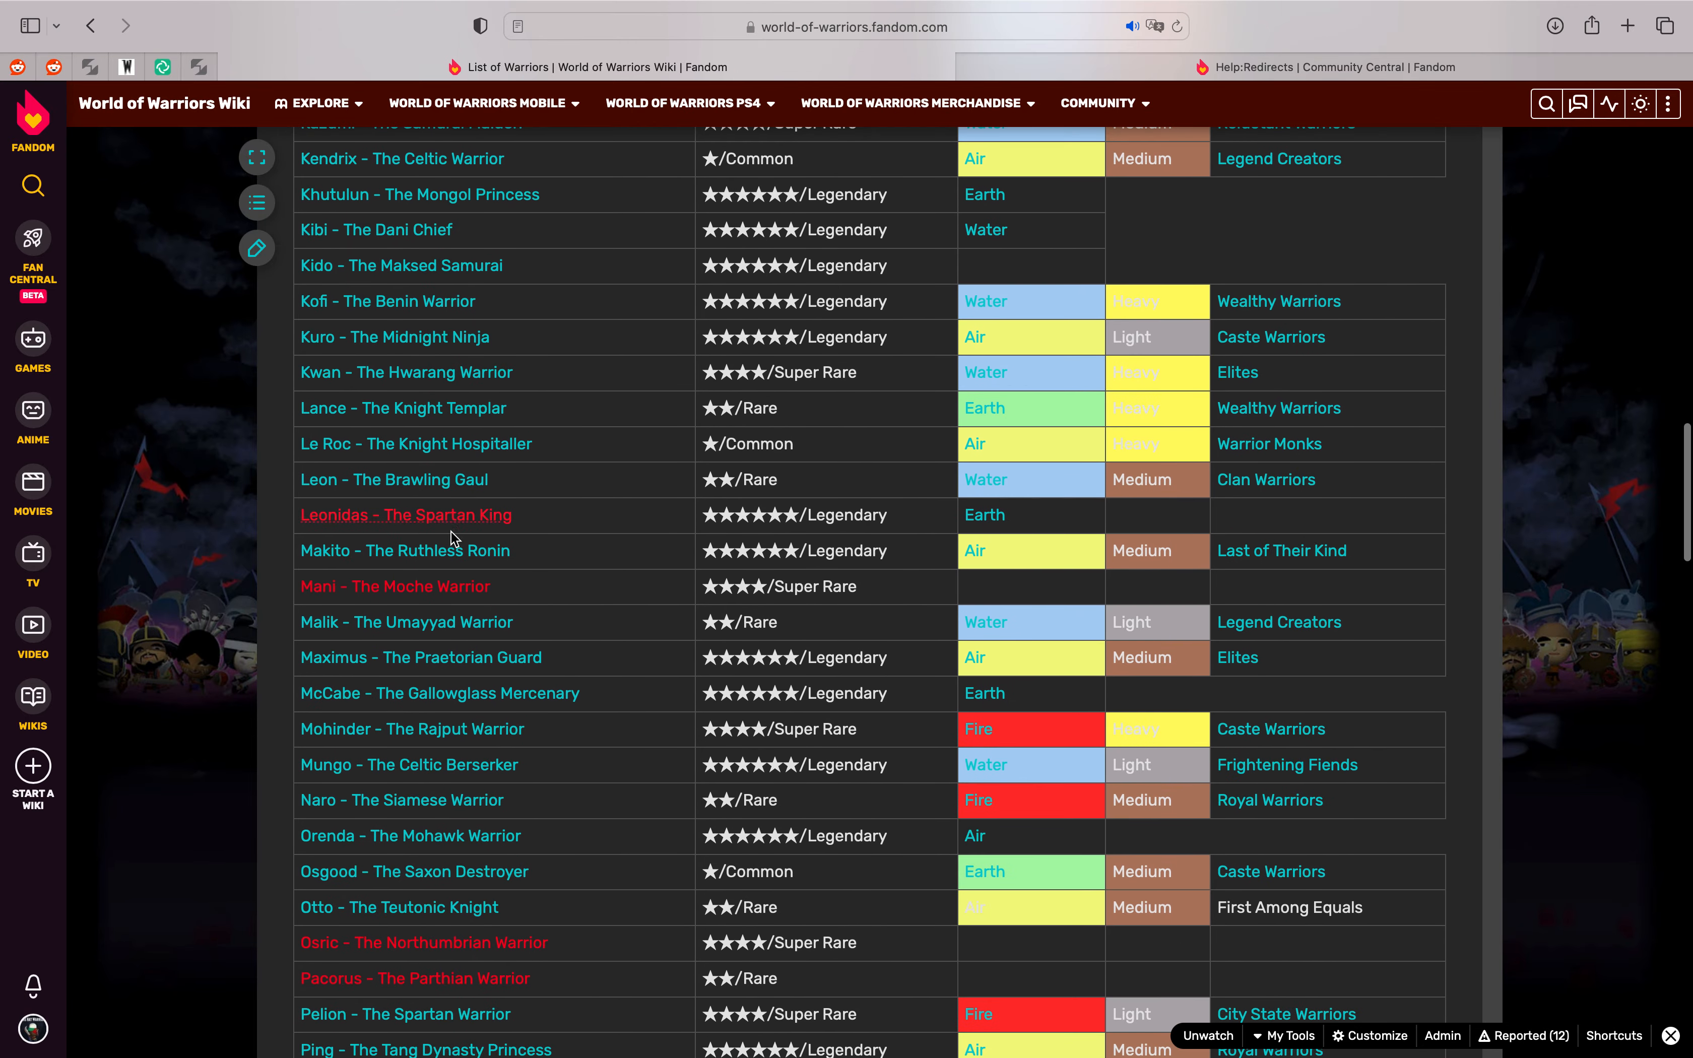
scroll(397, 955, "down", 20)
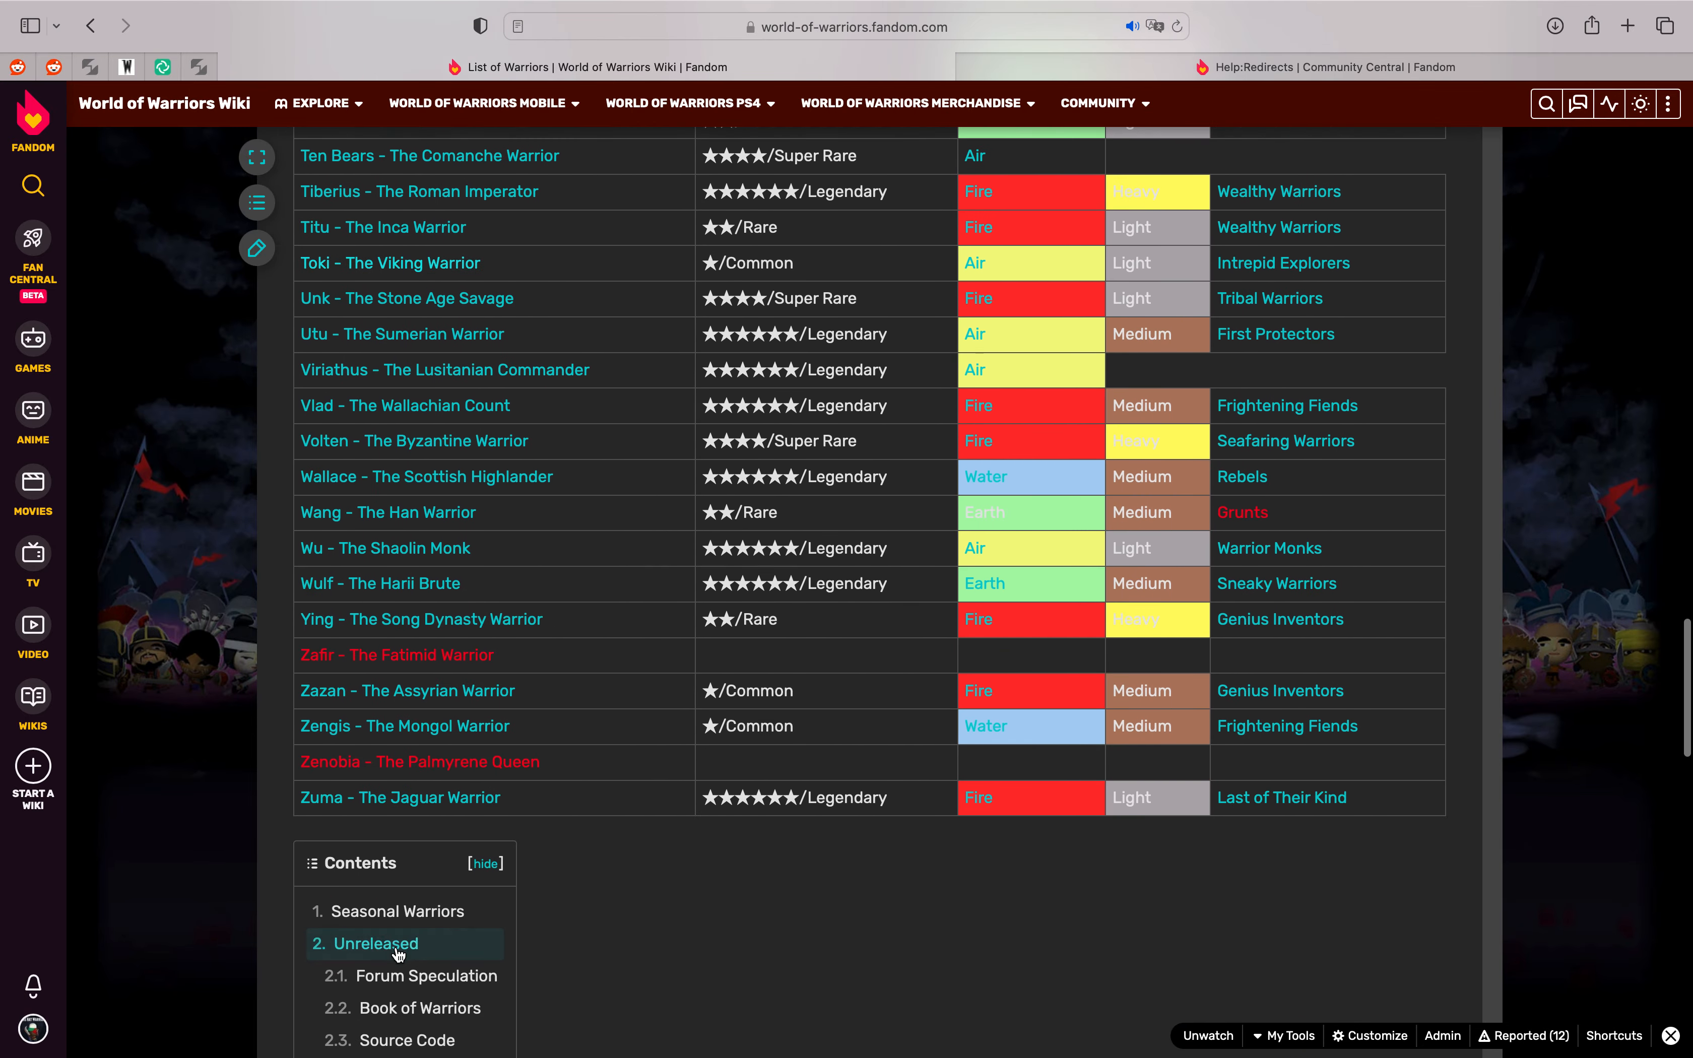
scroll(418, 528, "down", 10)
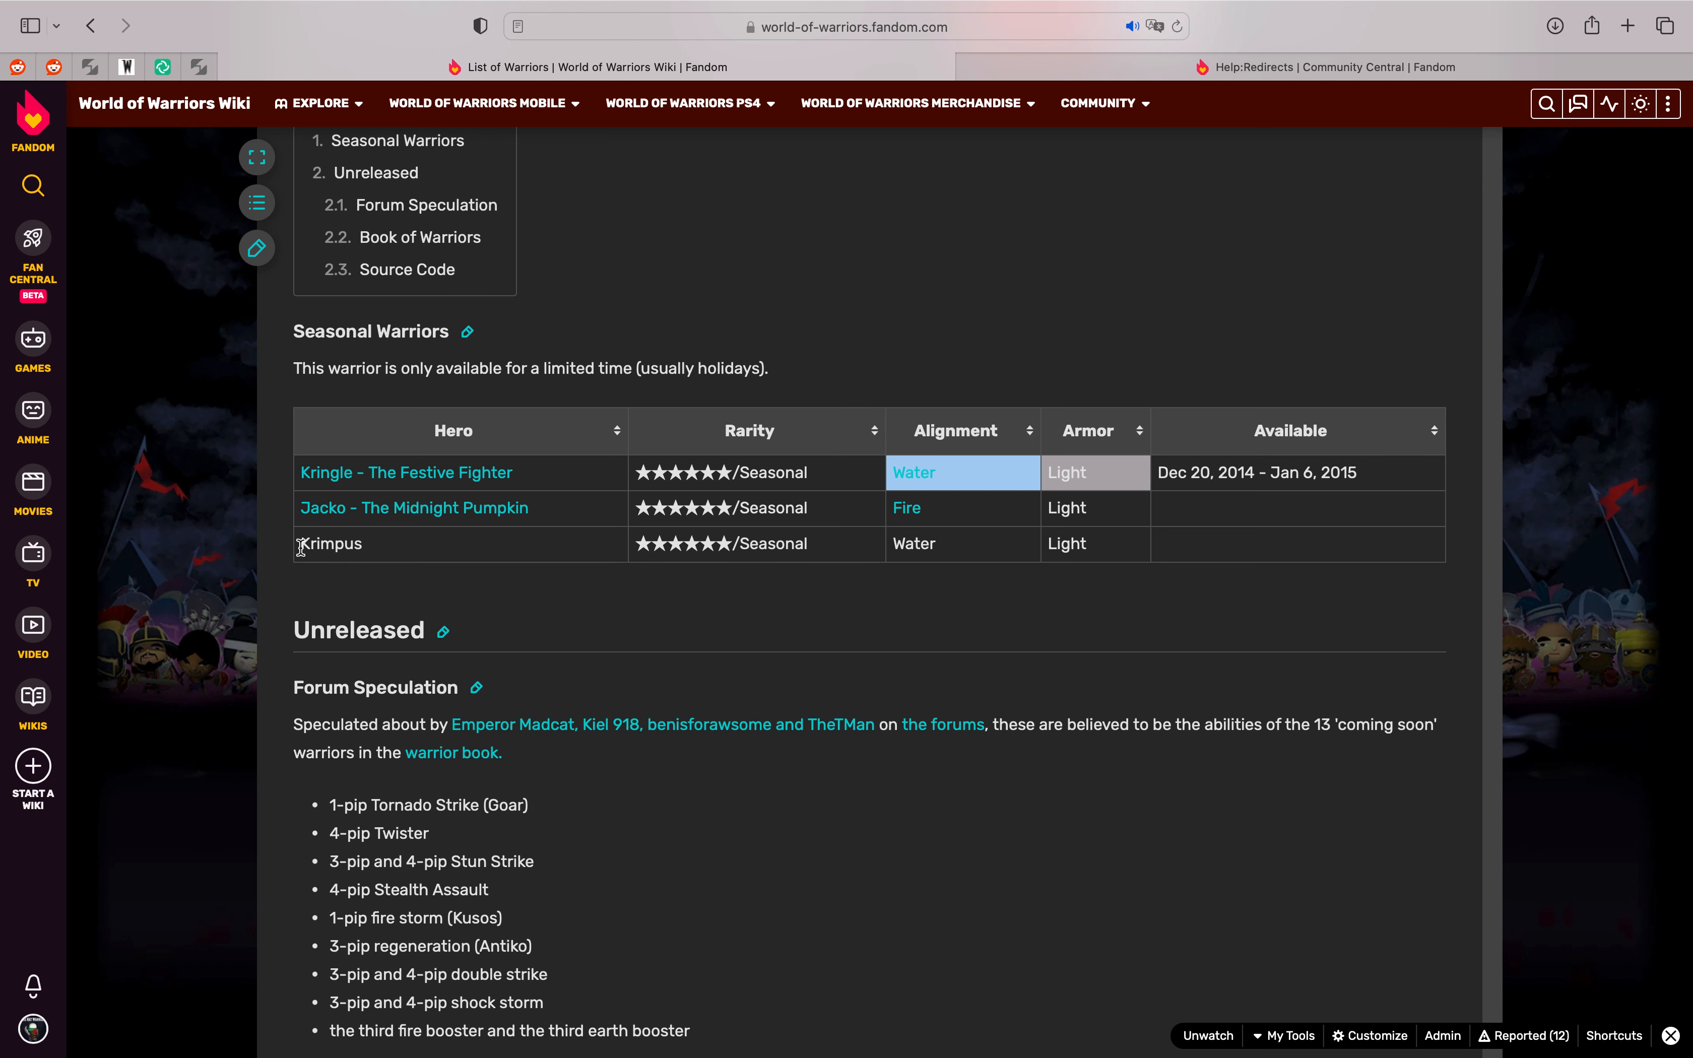
Step: Examine the Krimpus entry and the Unreleased section, including the Book of Warriors captions for Goar, Antiko and Kusos
left_click_drag(301, 547, 483, 551)
left_click(483, 551)
scroll(329, 641, "down", 5)
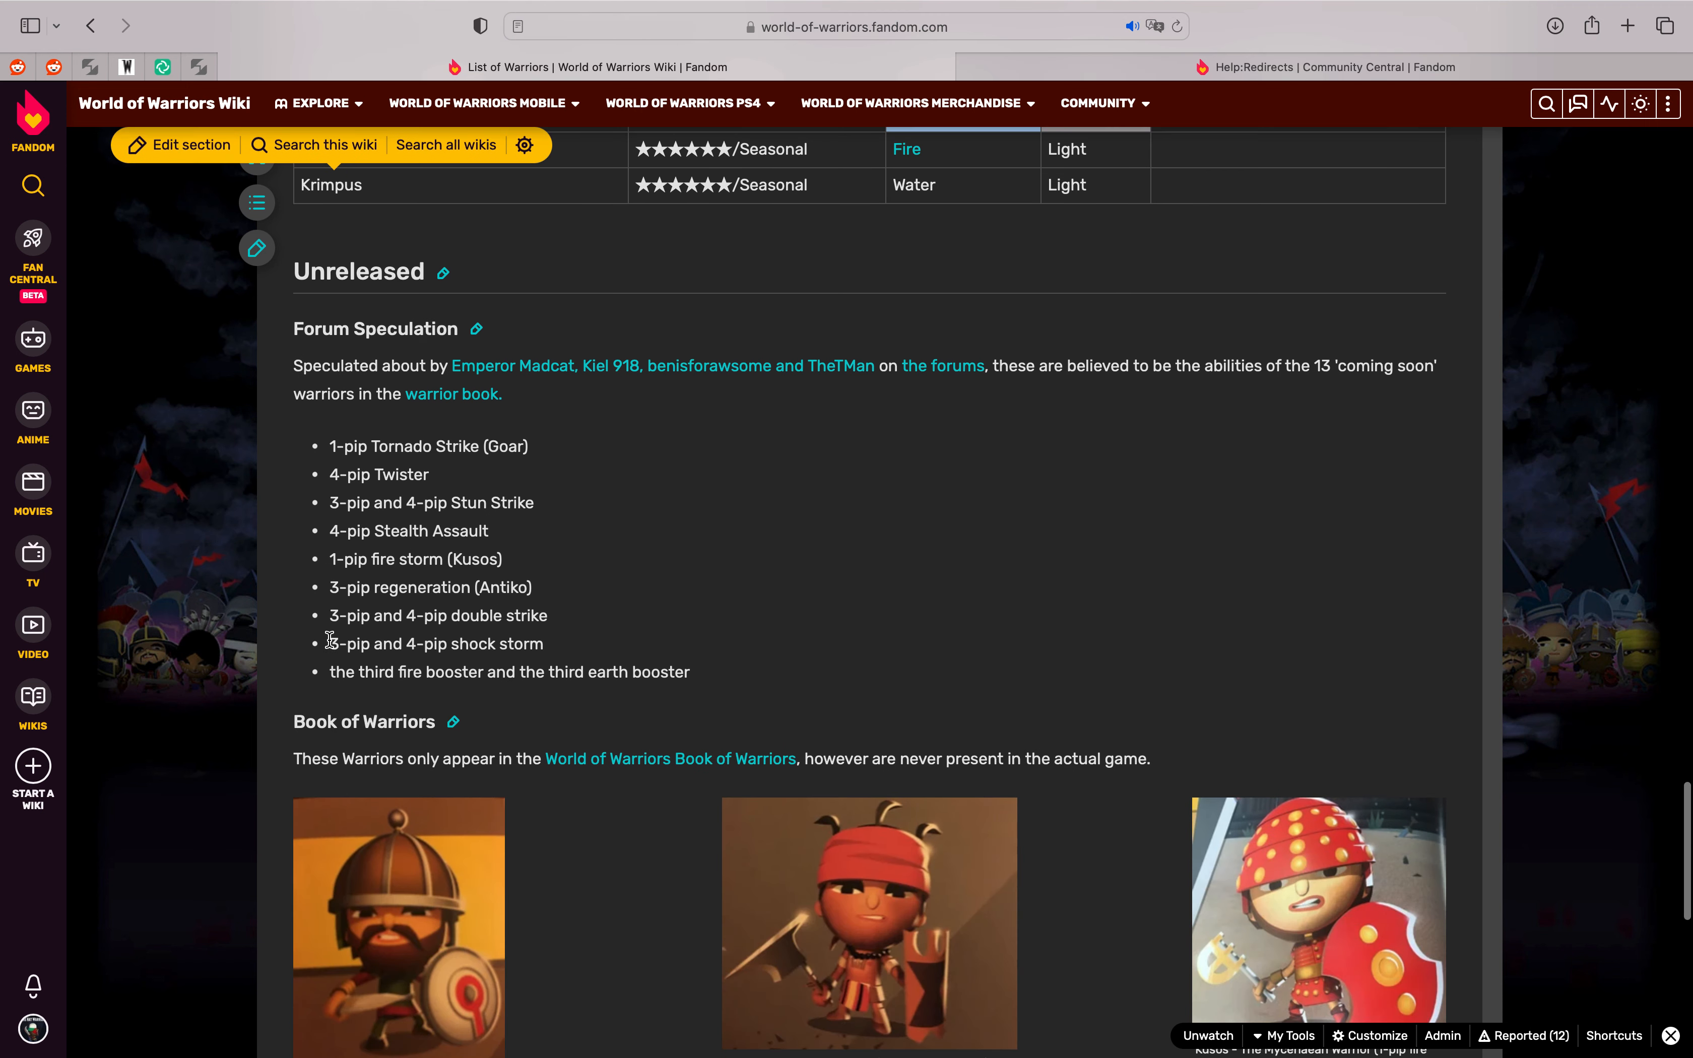
scroll(330, 641, "down", 4)
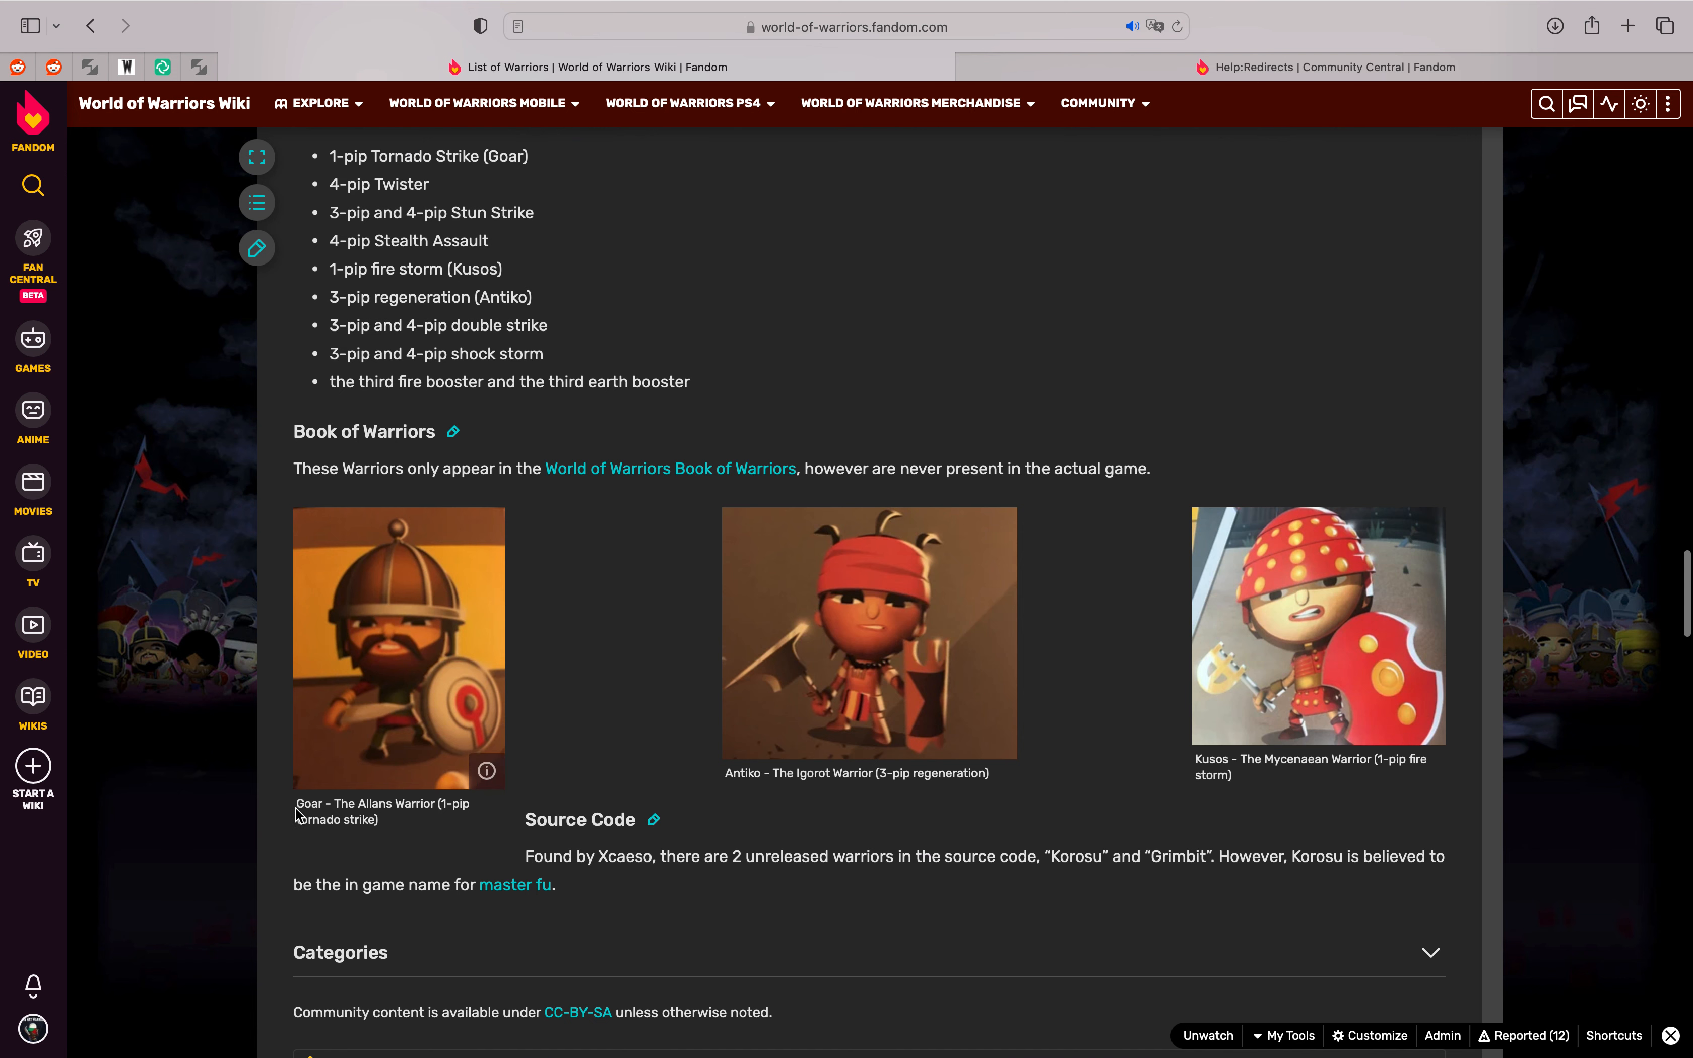
triple_click(297, 814)
left_click_drag(771, 772, 934, 772)
left_click_drag(1244, 755, 1311, 754)
left_click(940, 337)
scroll(940, 336, "up", 7)
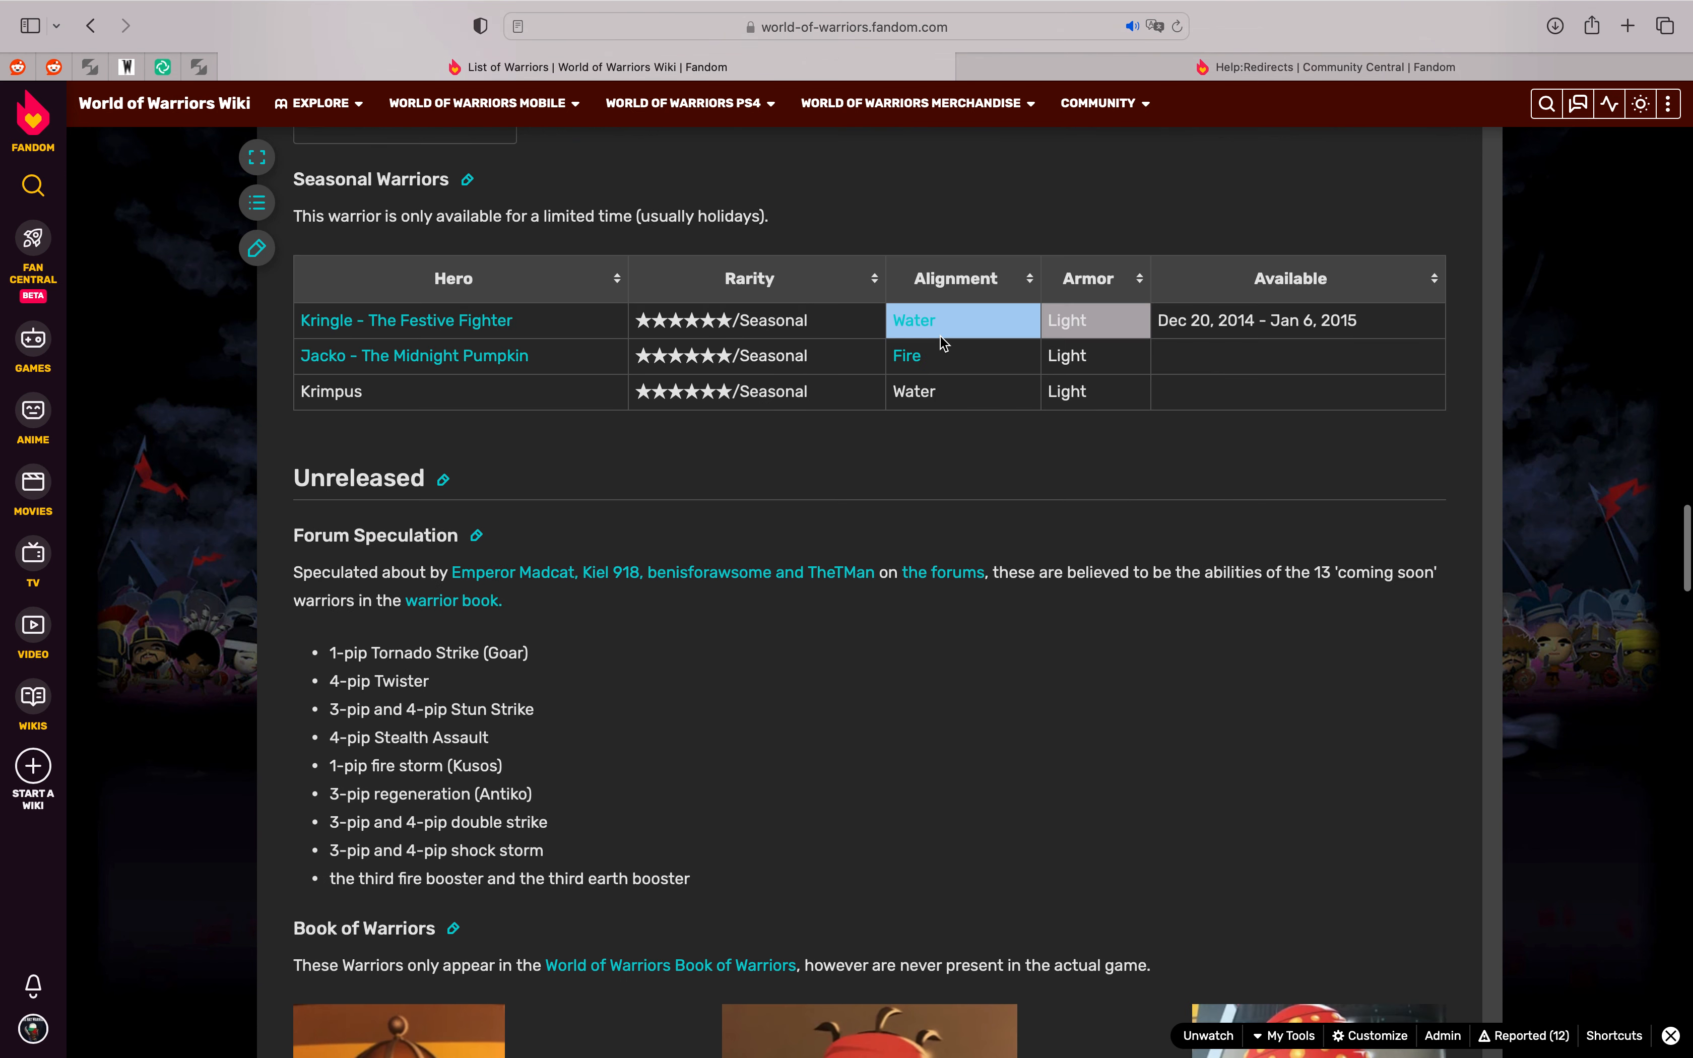
scroll(943, 340, "up", 20)
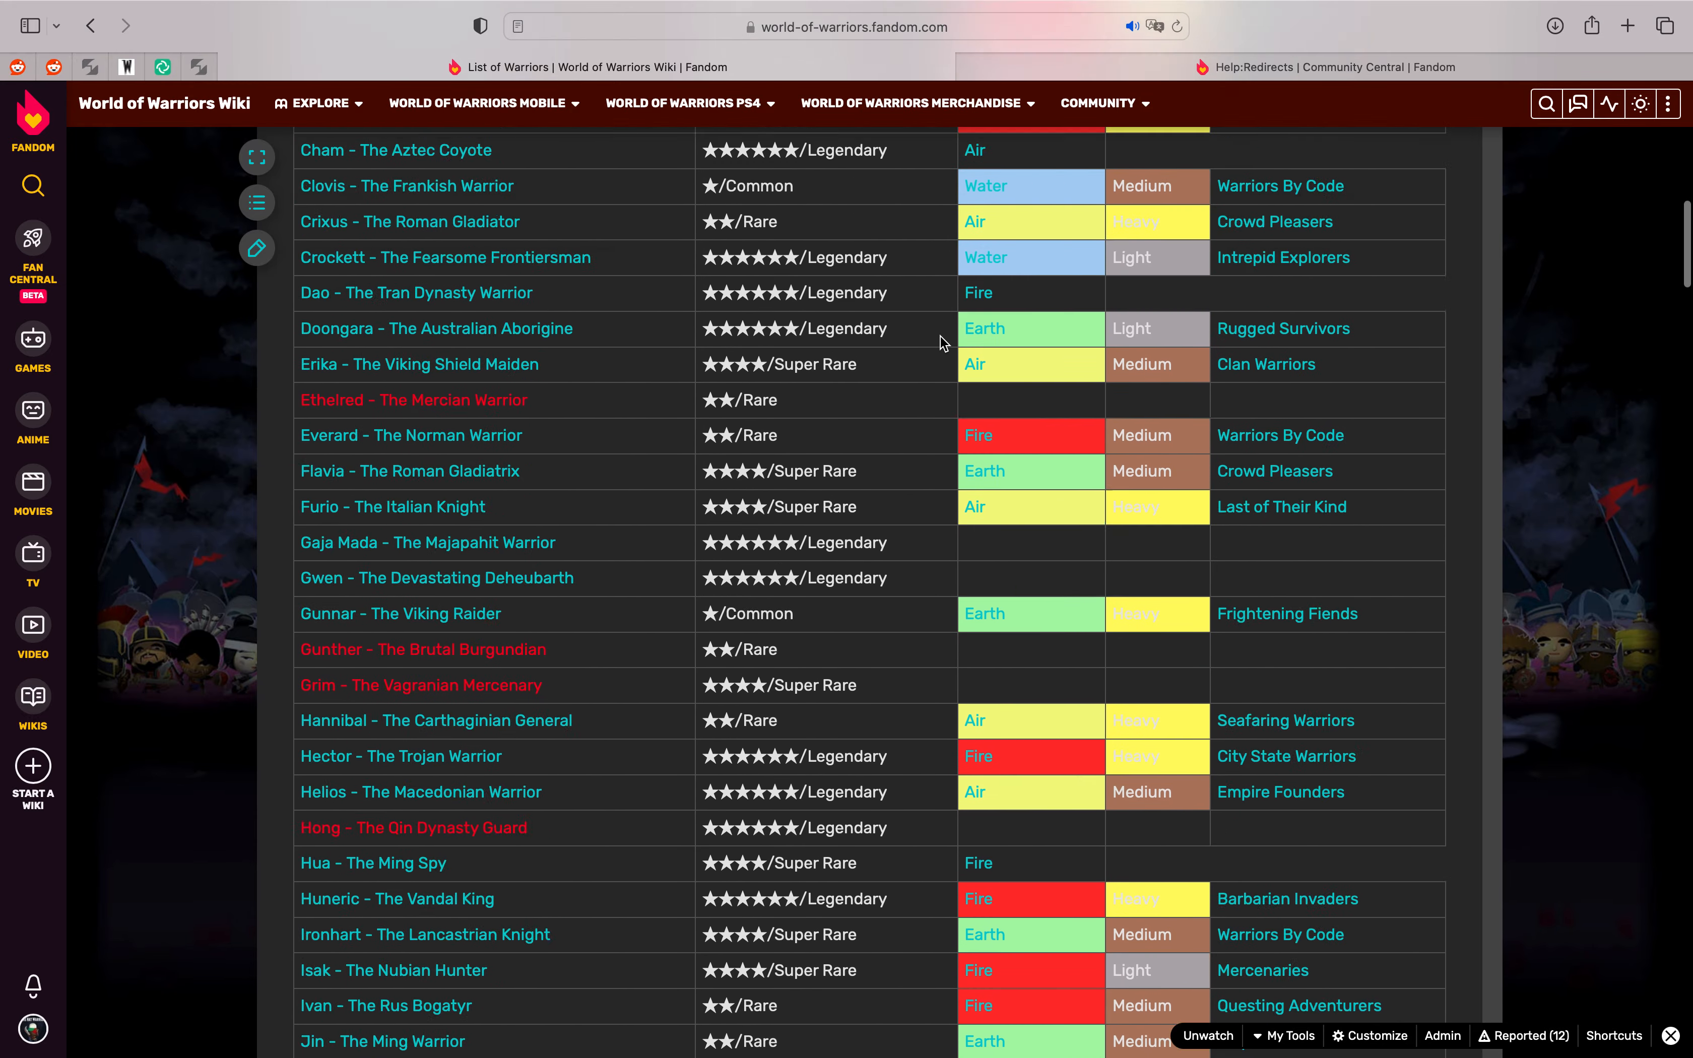
scroll(943, 341, "up", 15)
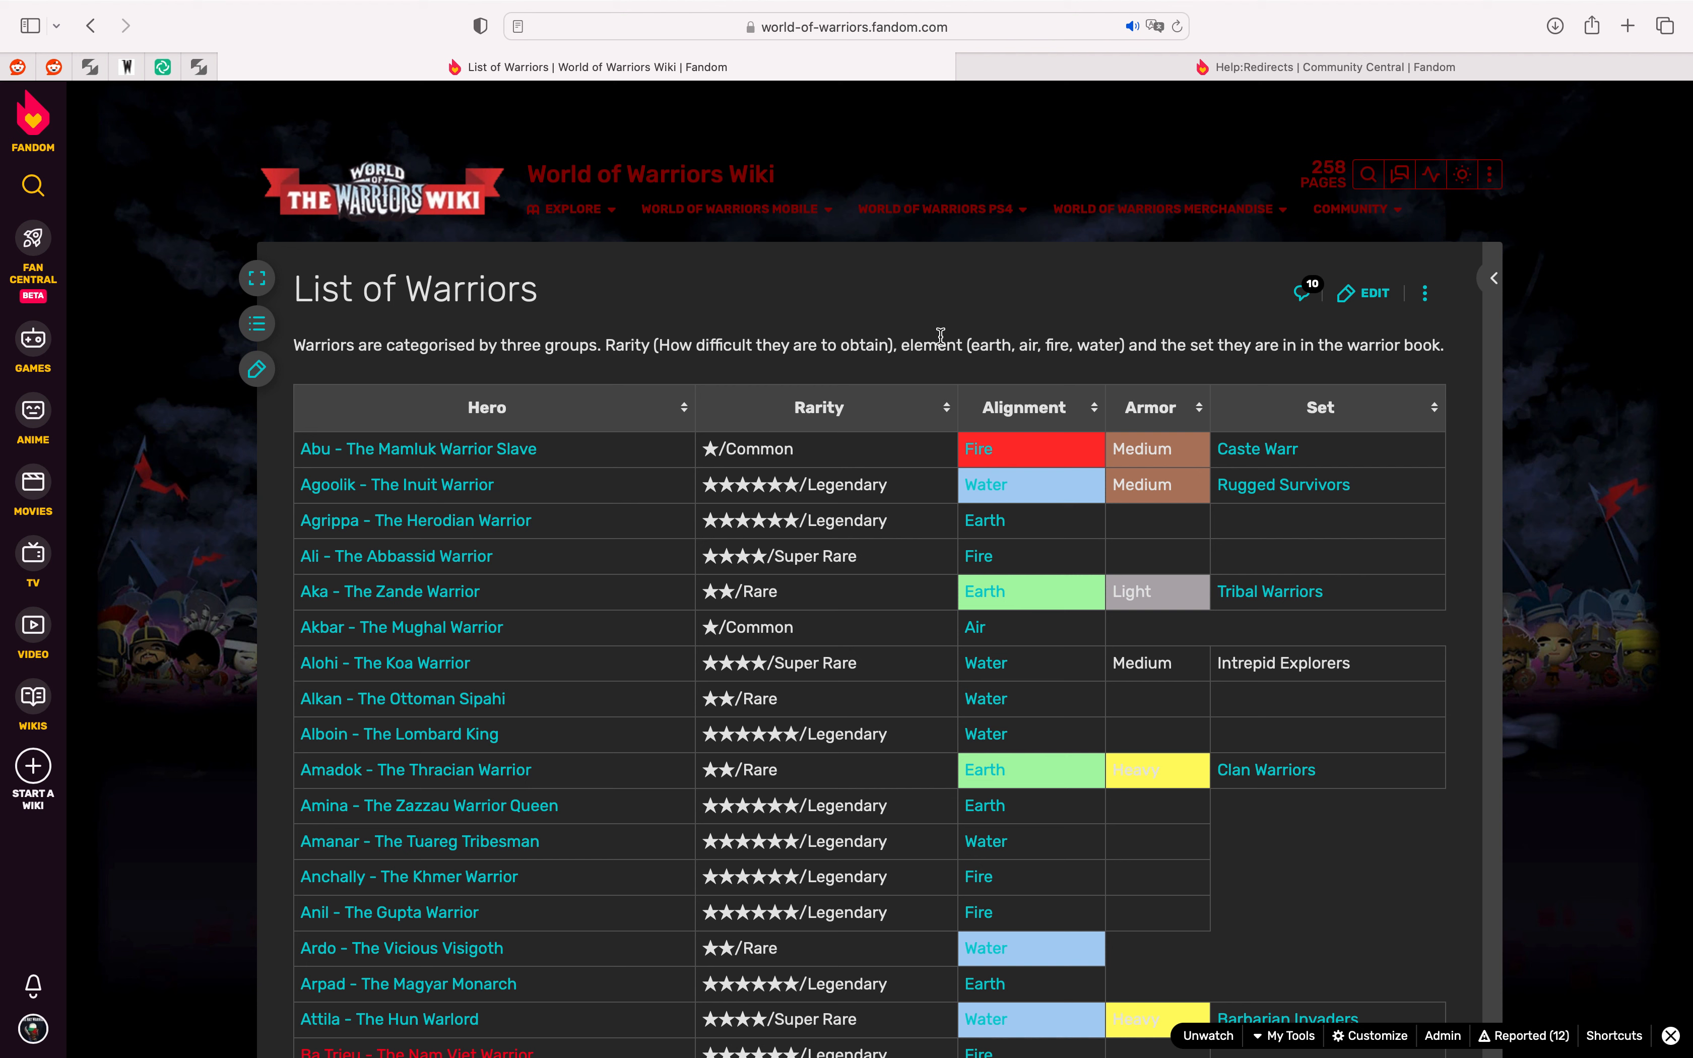
mouse_move(1490, 180)
left_click(1375, 298)
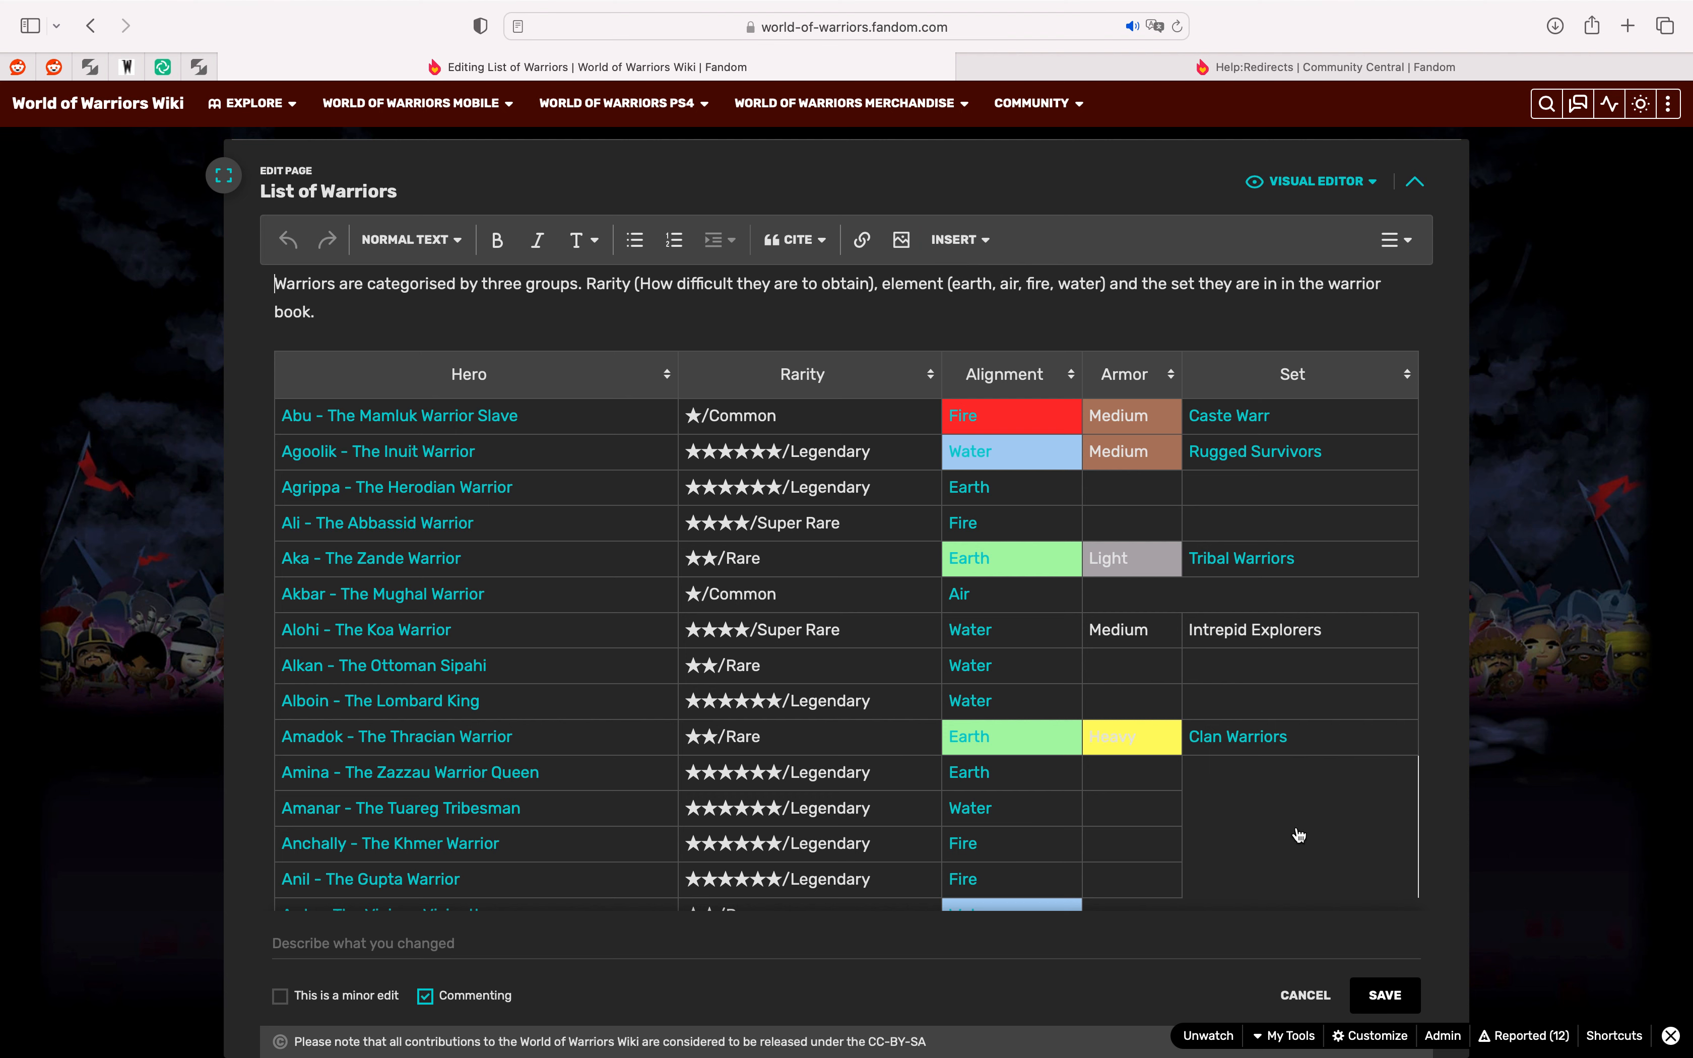
left_click(1305, 997)
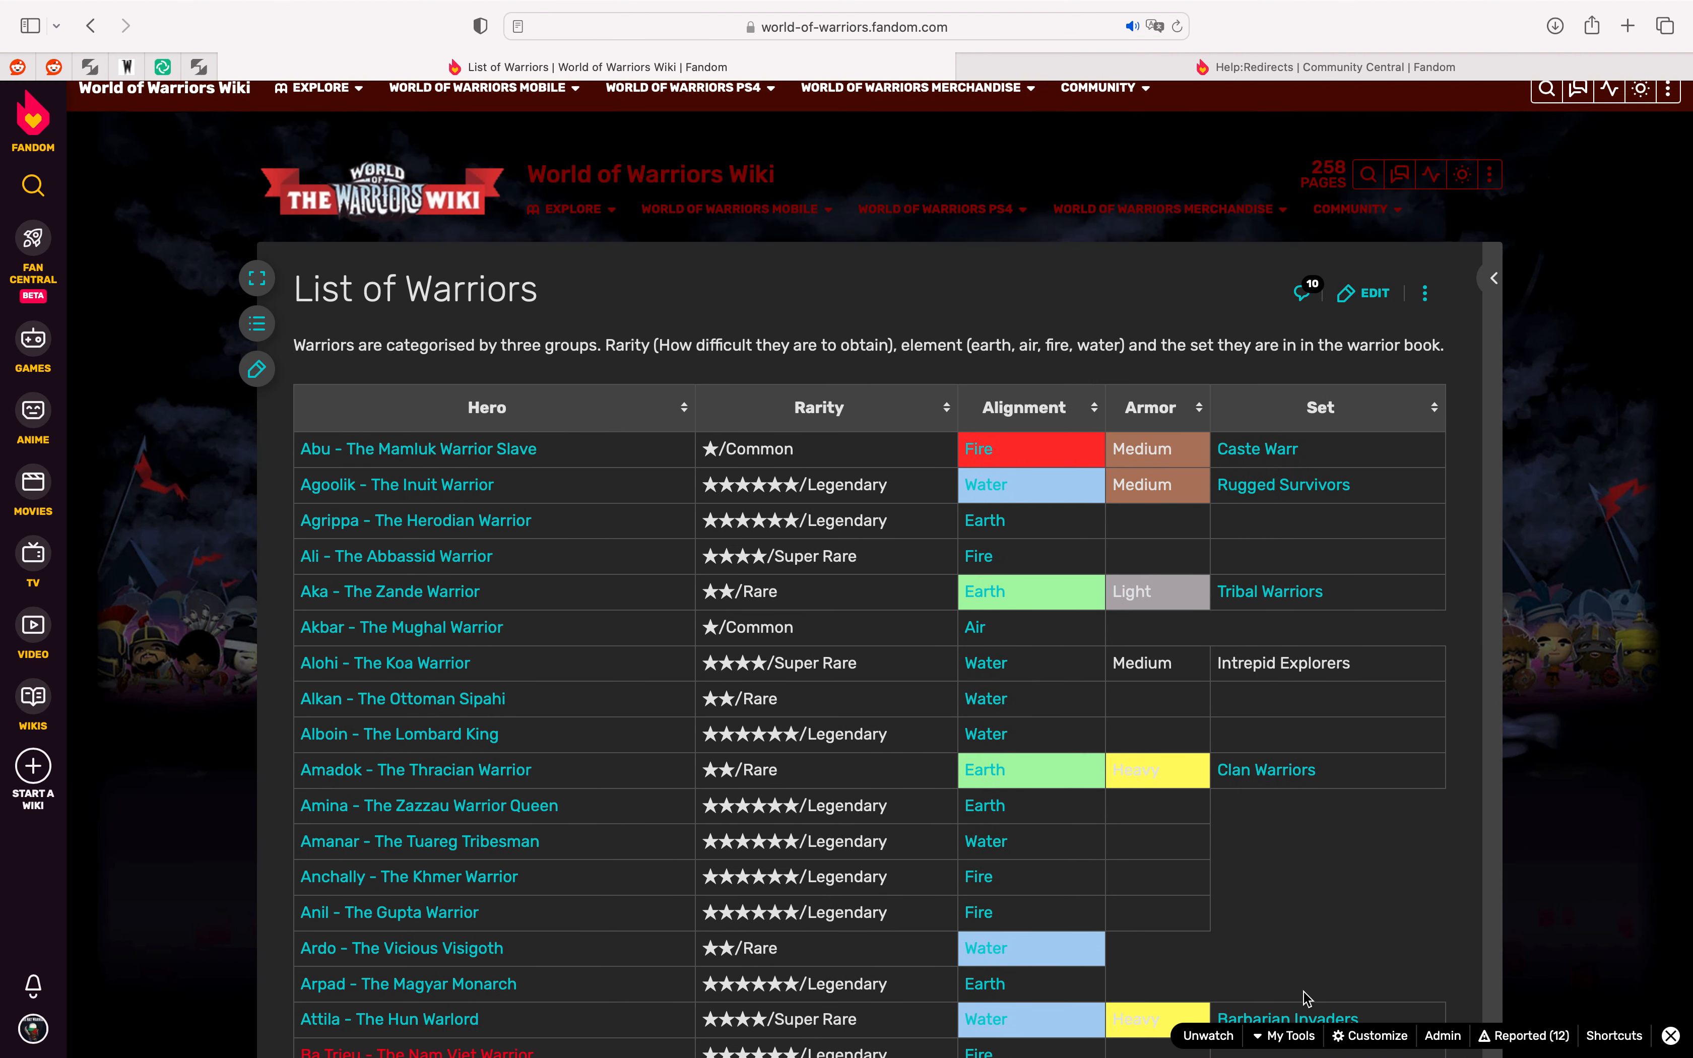